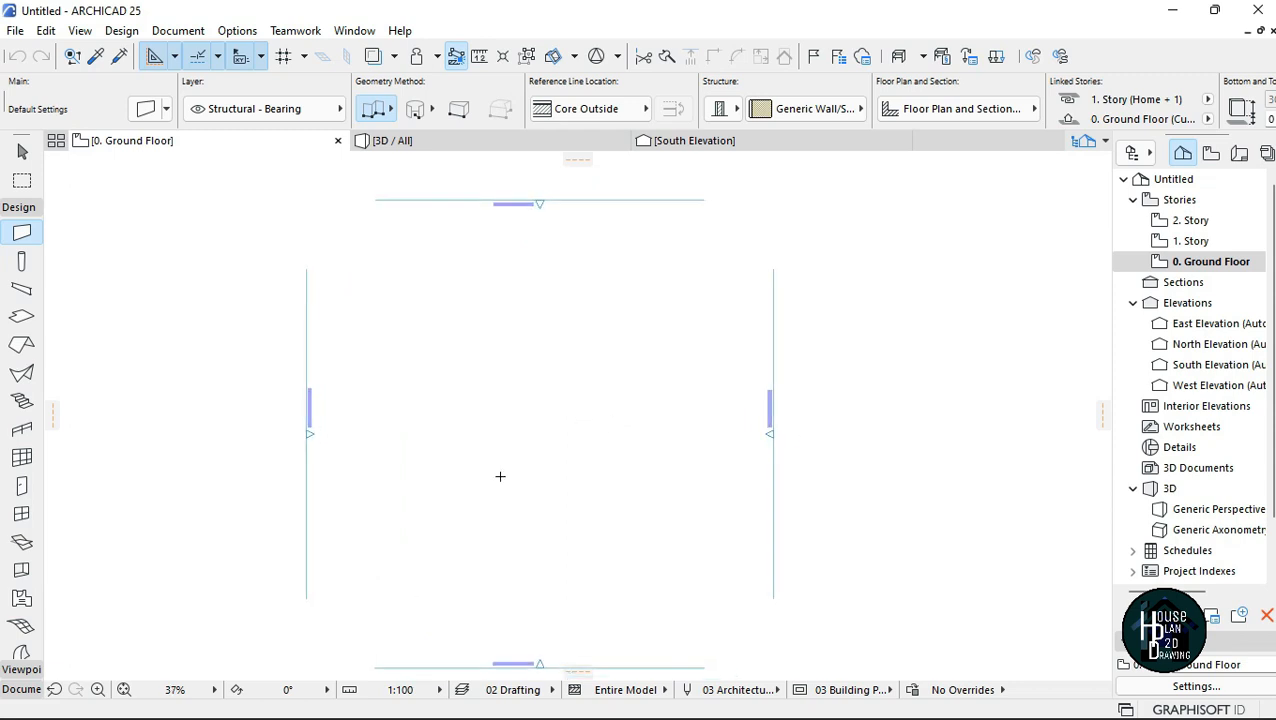
# Draw a single horizontal Generic Wall/Shell wall in the lower part of the ground floor plan.
pyautogui.scroll(2, 495, 495)
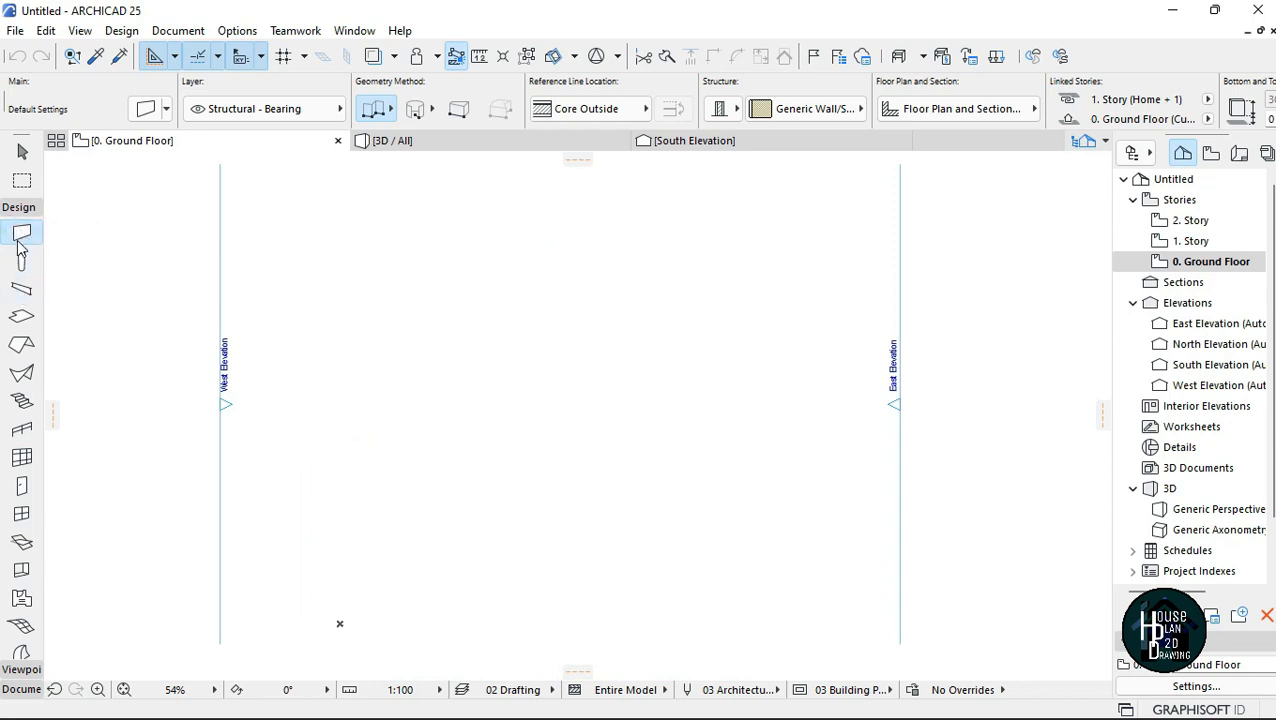
pyautogui.click(341, 622)
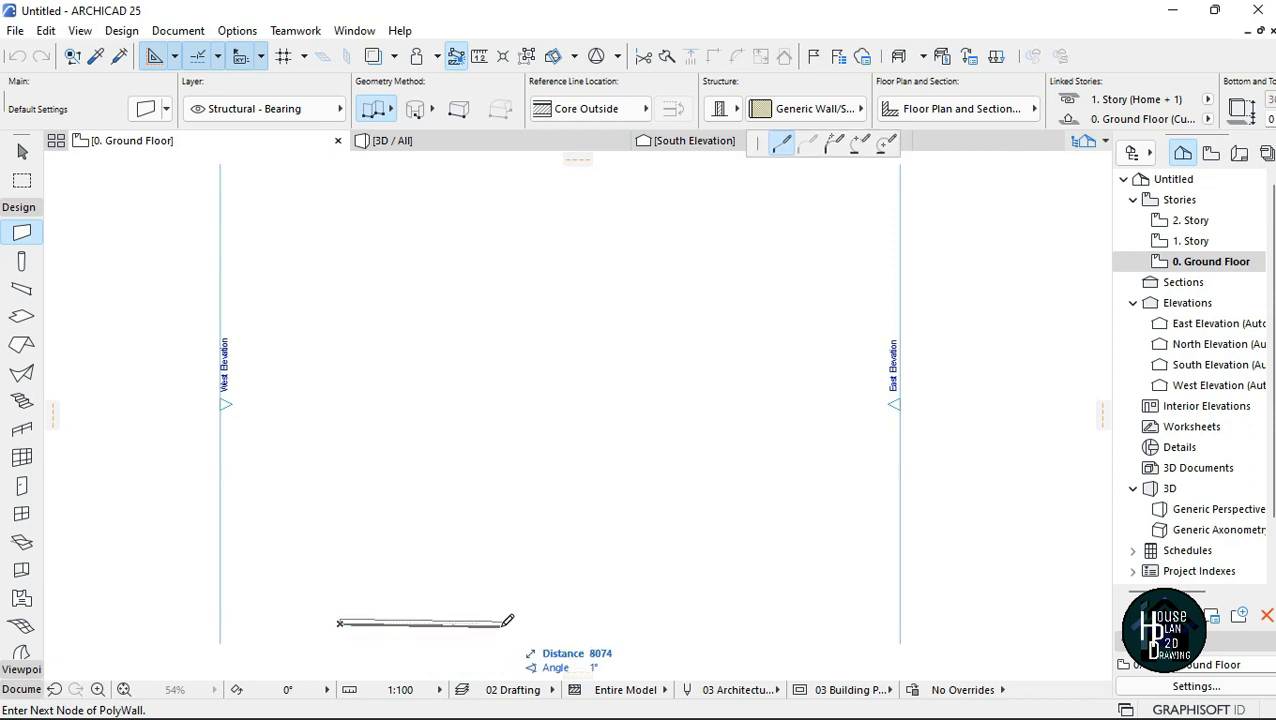
pyautogui.scroll(3, 399, 624)
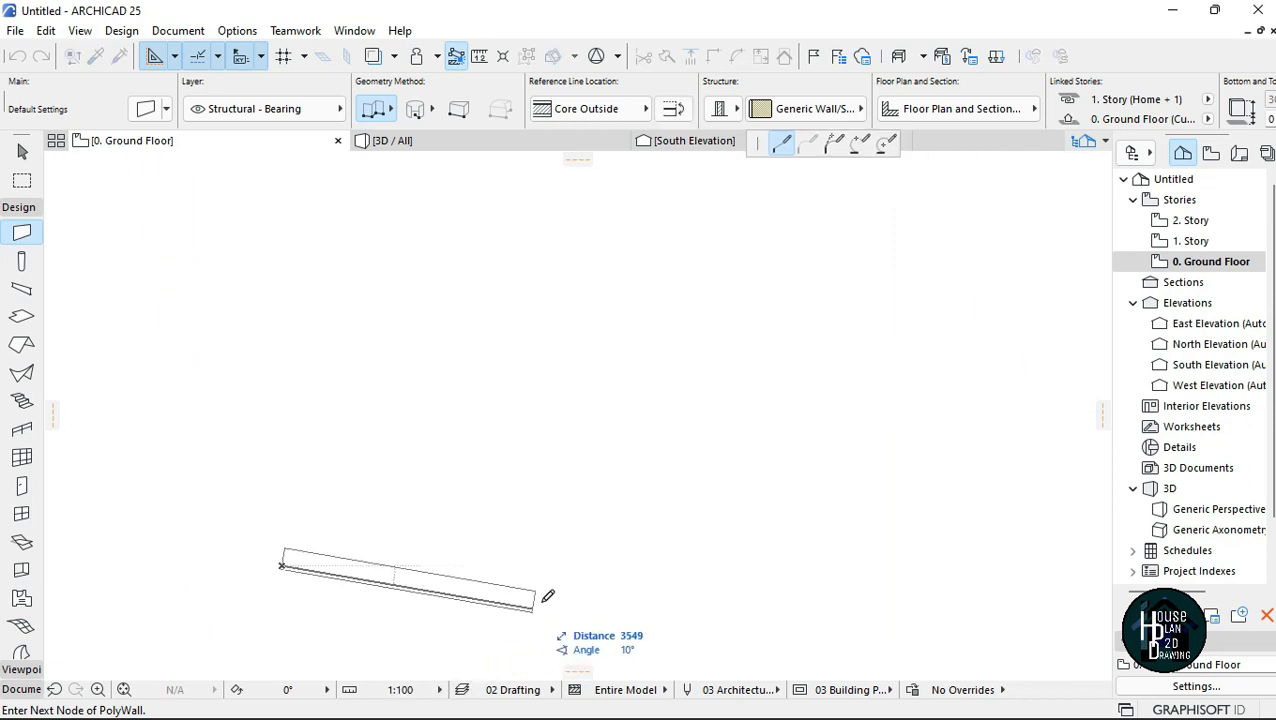
pyautogui.click(644, 562)
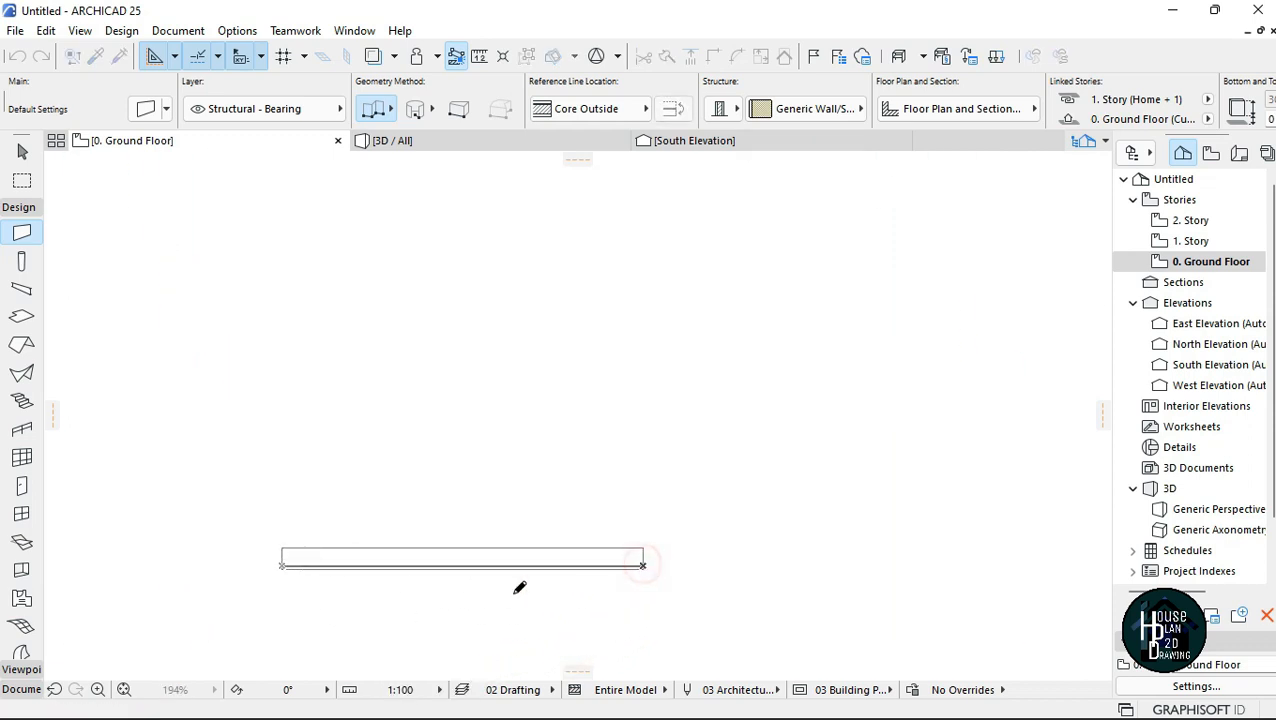
pyautogui.press('Return')
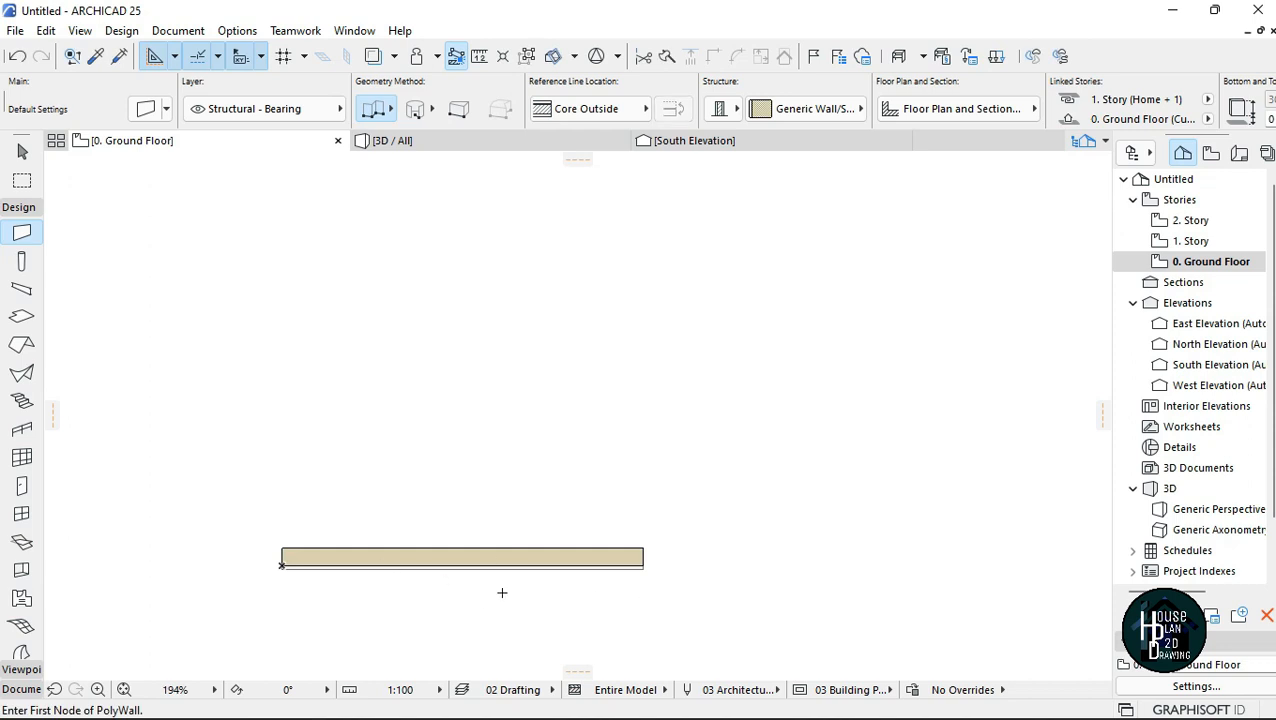
pyautogui.press('Escape')
# Delete the horizontal Generic Wall/Shell wall from the floor plan.
pyautogui.scroll(1, 464, 584)
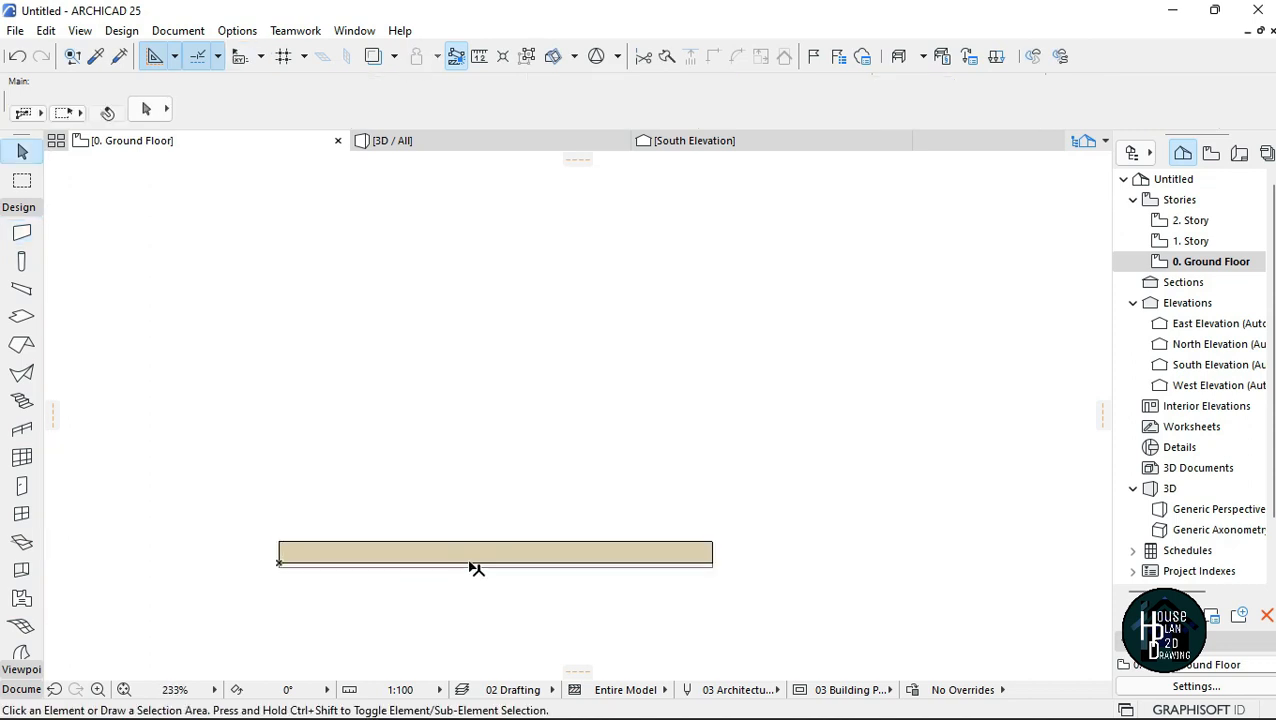
pyautogui.click(471, 562)
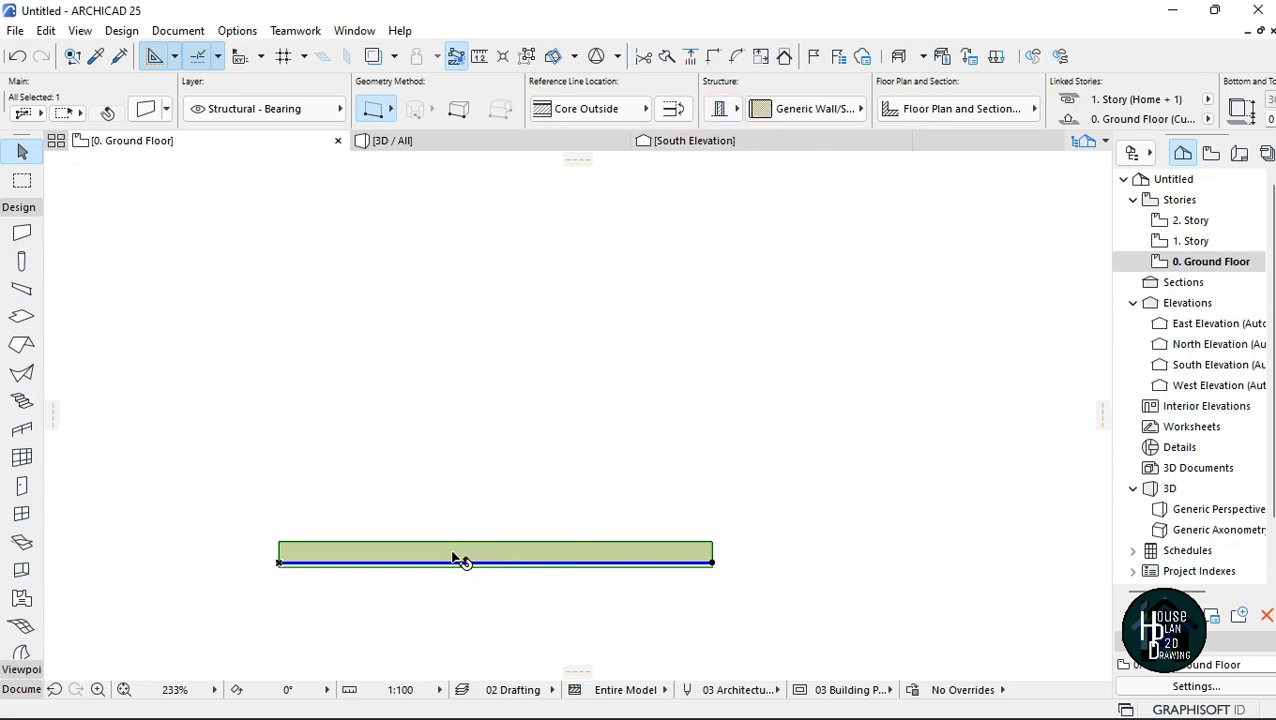
pyautogui.rightClick(433, 437)
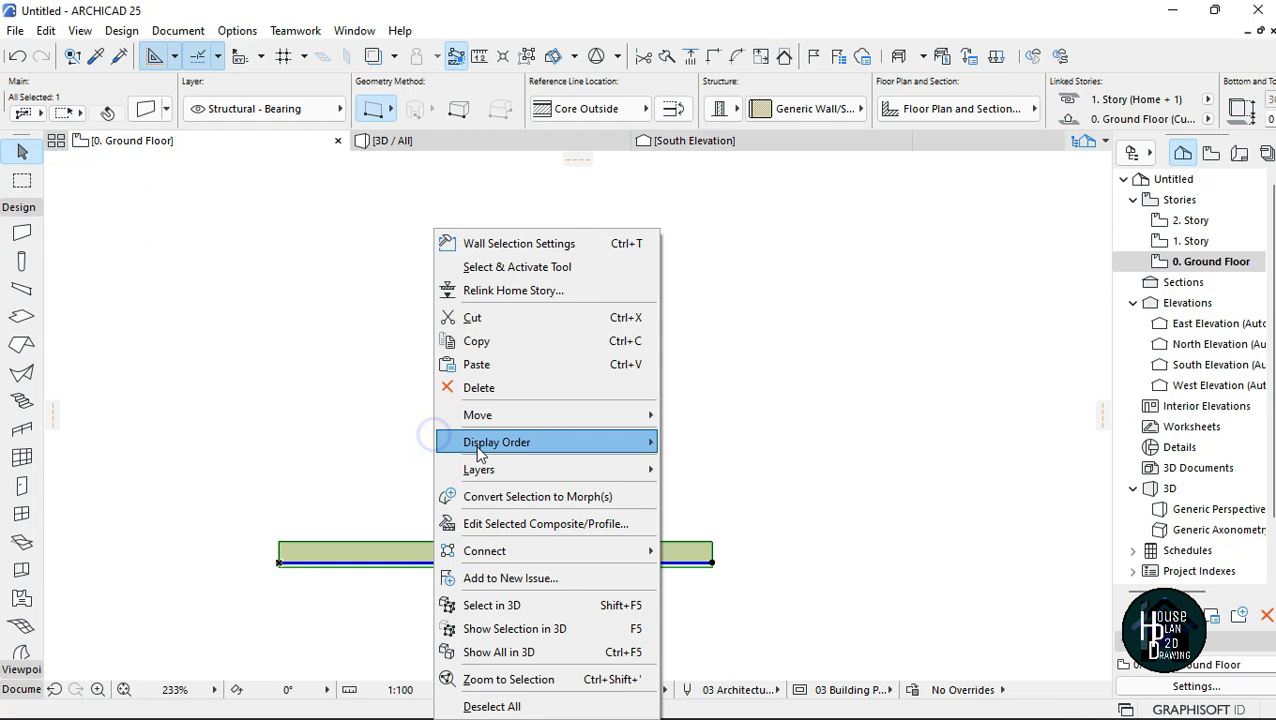
pyautogui.click(505, 387)
# Configure the wall defaults with a basic structure and a thickness of 225.
pyautogui.scroll(-4, 538, 540)
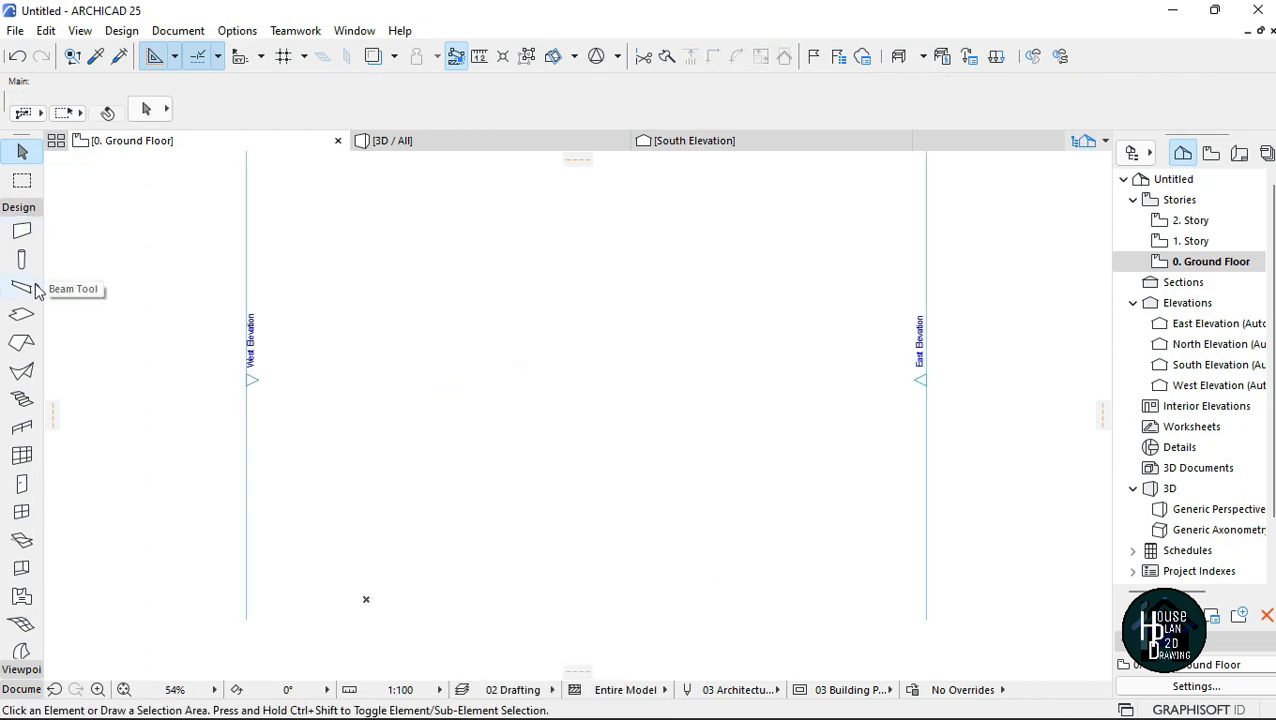
pyautogui.click(22, 232)
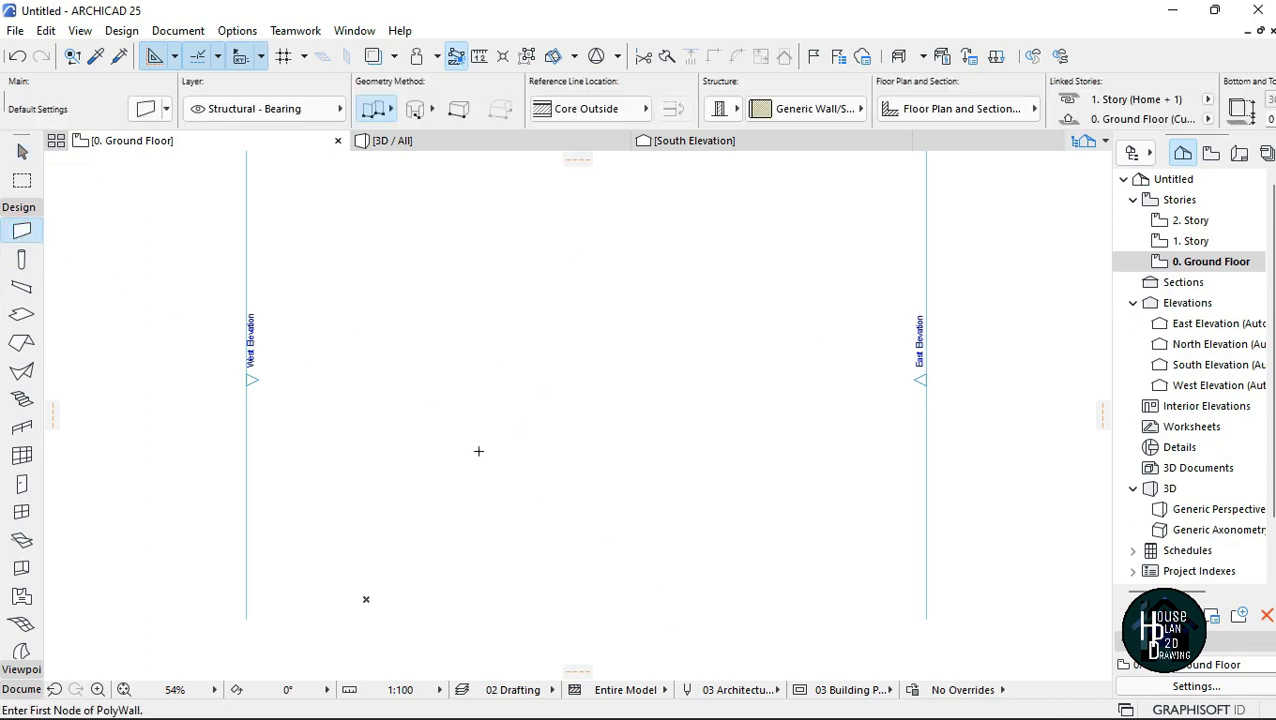
pyautogui.click(147, 113)
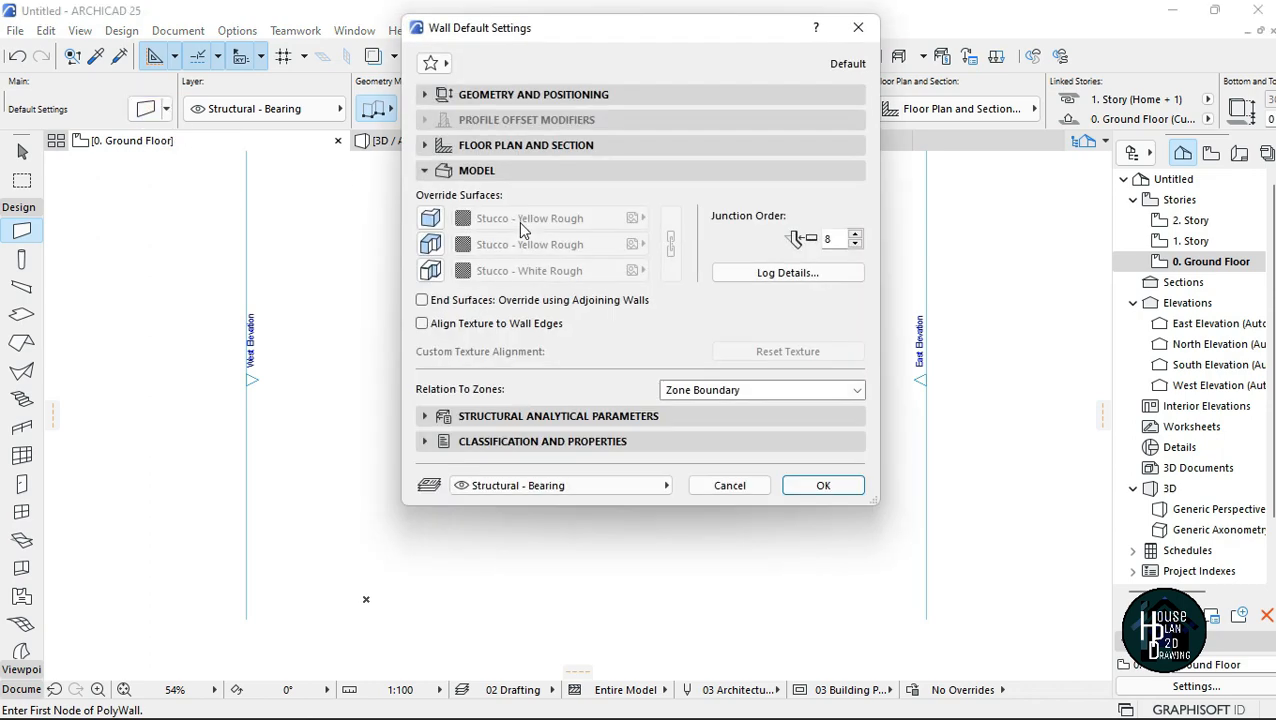
pyautogui.click(569, 94)
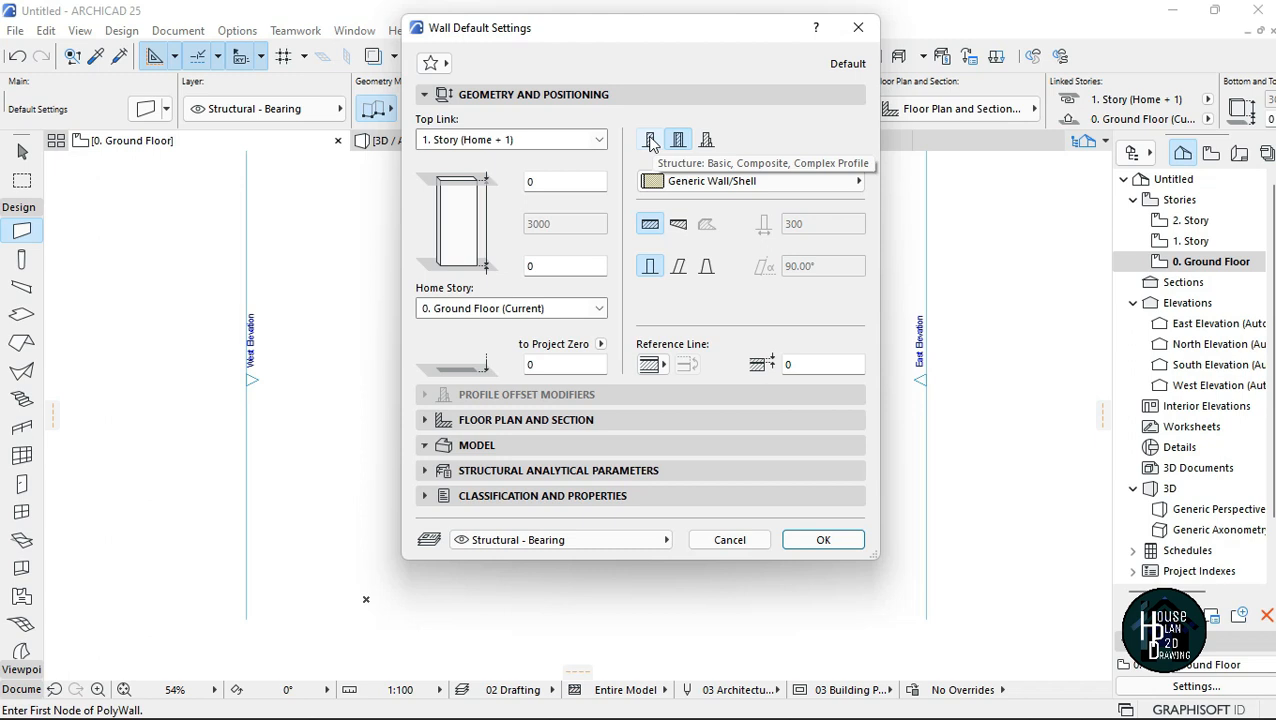
pyautogui.click(651, 141)
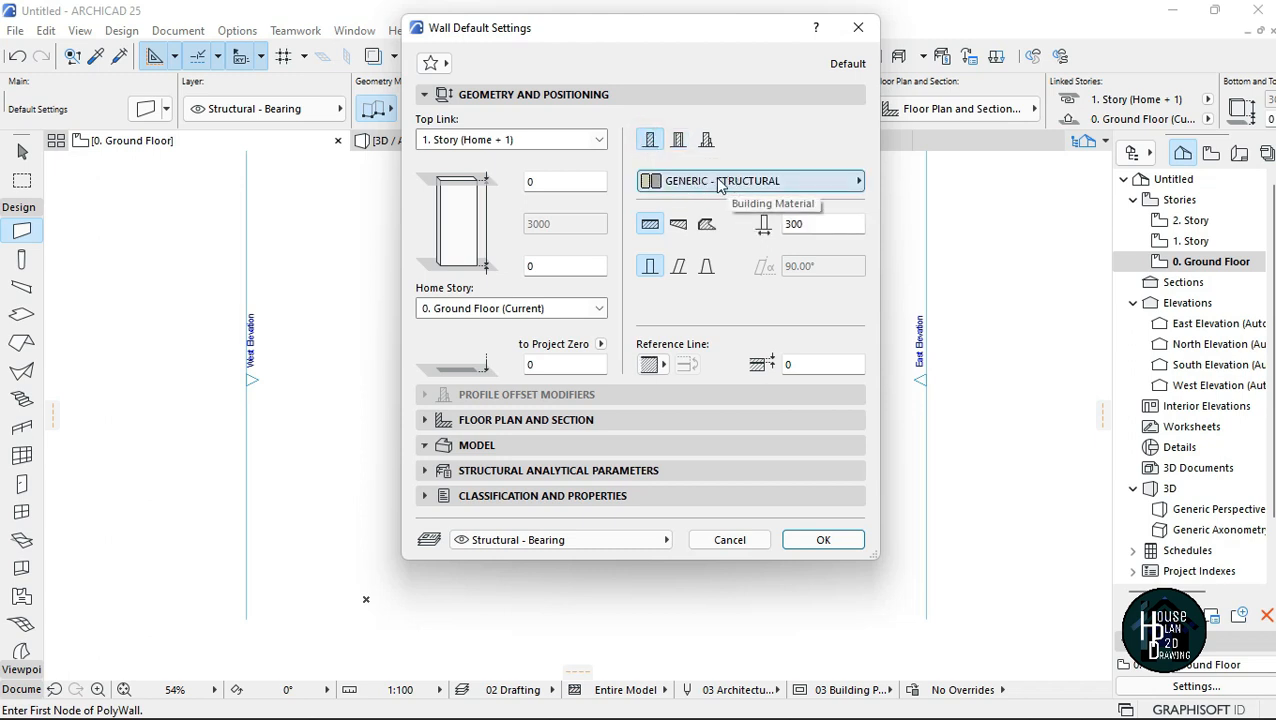
pyautogui.doubleClick(810, 224)
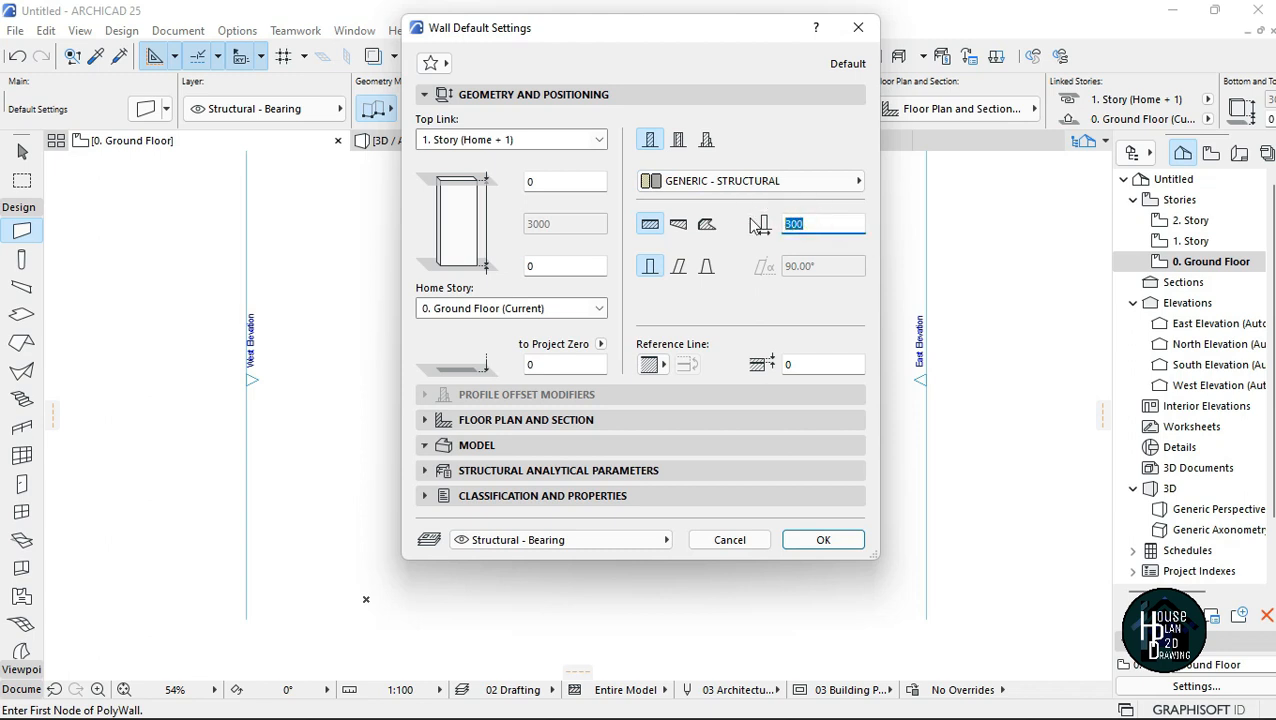
pyautogui.write('225')
pyautogui.click(825, 540)
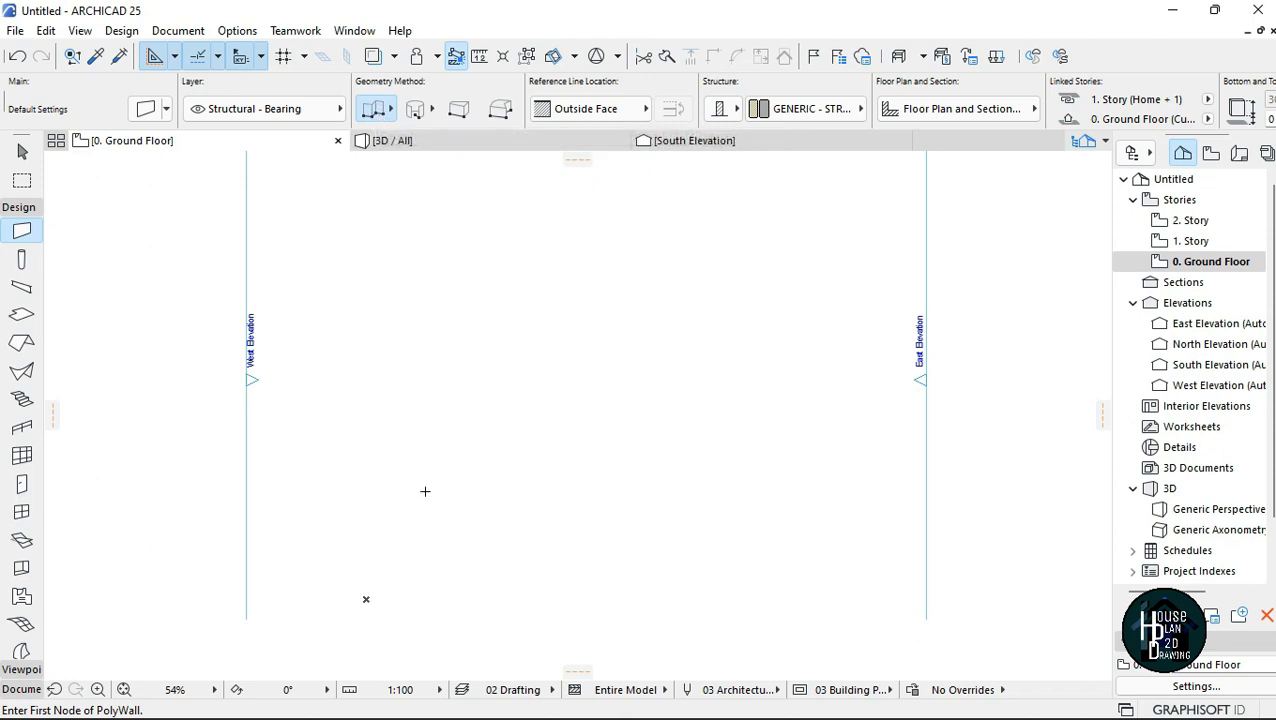
# Draw a stepped run of six connected wall segments between the west and east elevation markers.
pyautogui.click(430, 445)
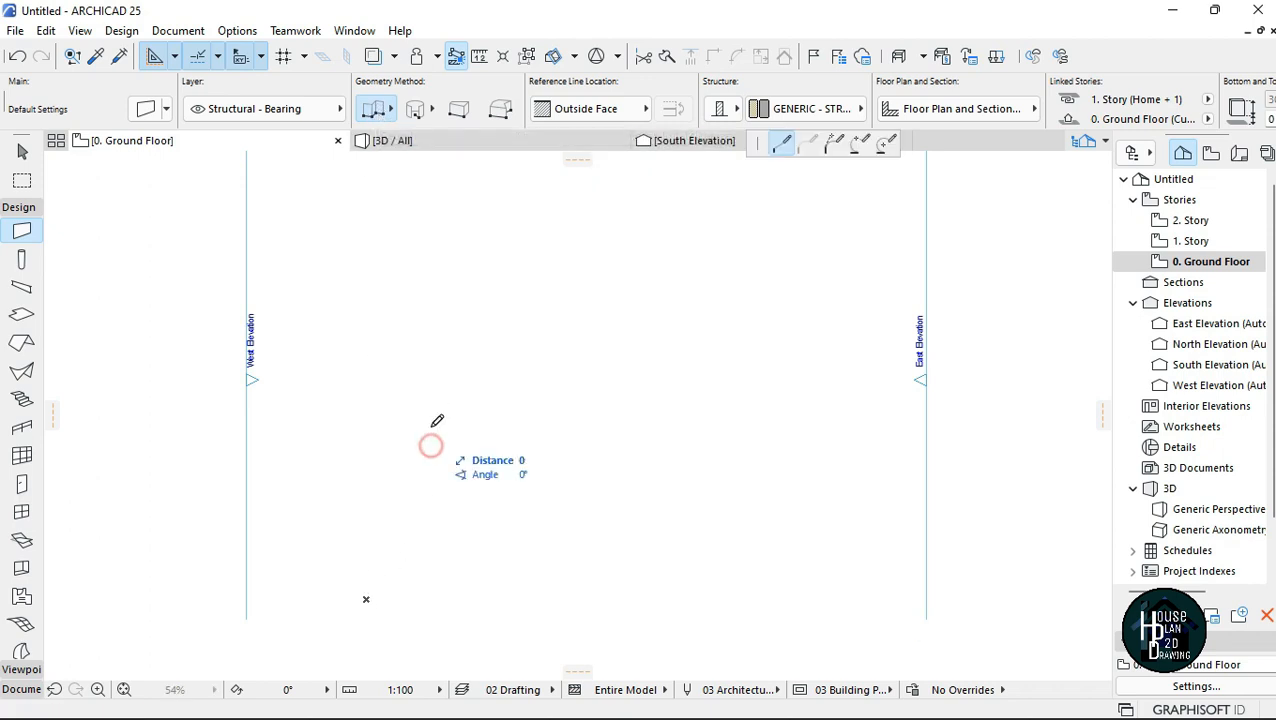
pyautogui.click(430, 345)
pyautogui.click(510, 345)
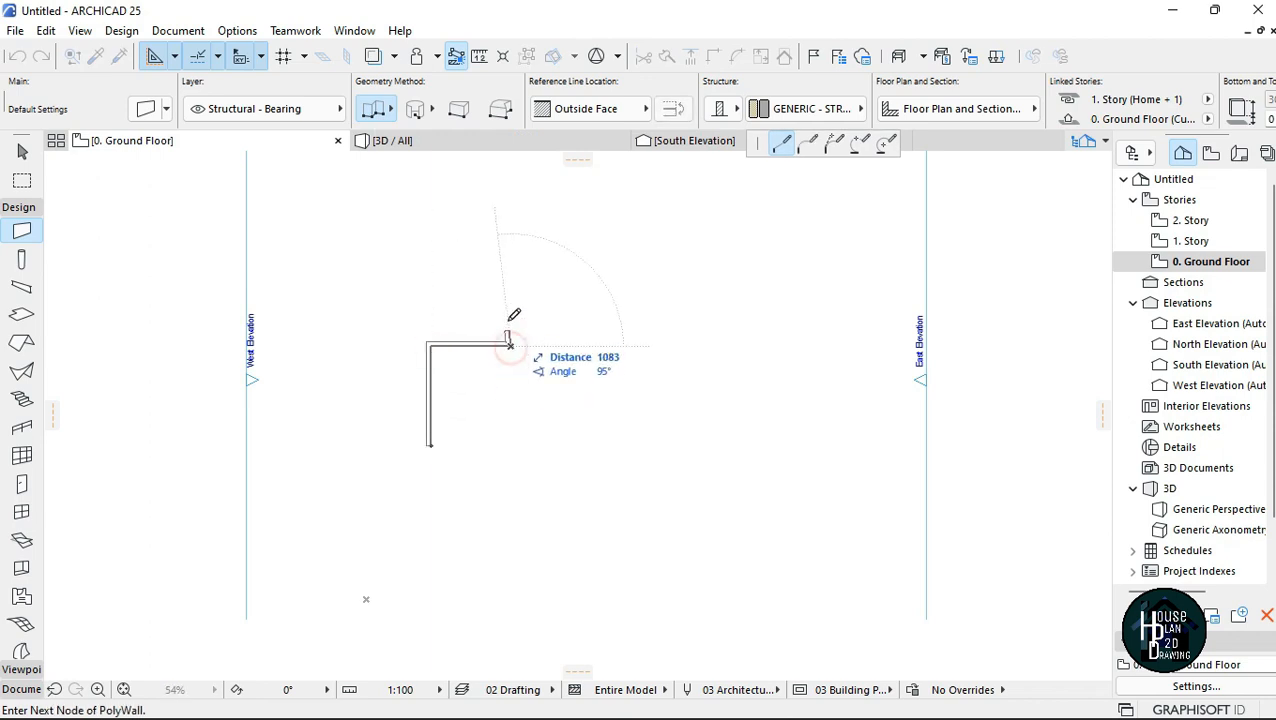
pyautogui.click(510, 285)
pyautogui.click(615, 285)
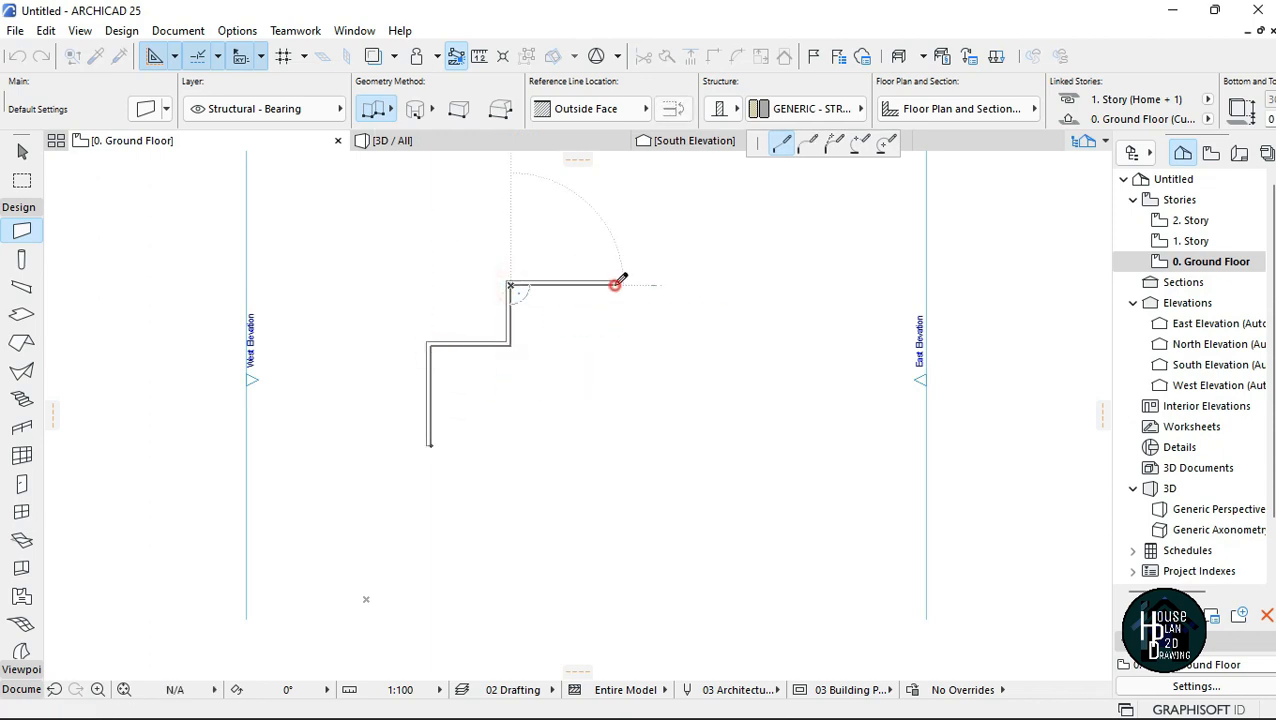
pyautogui.click(615, 332)
pyautogui.doubleClick(677, 332)
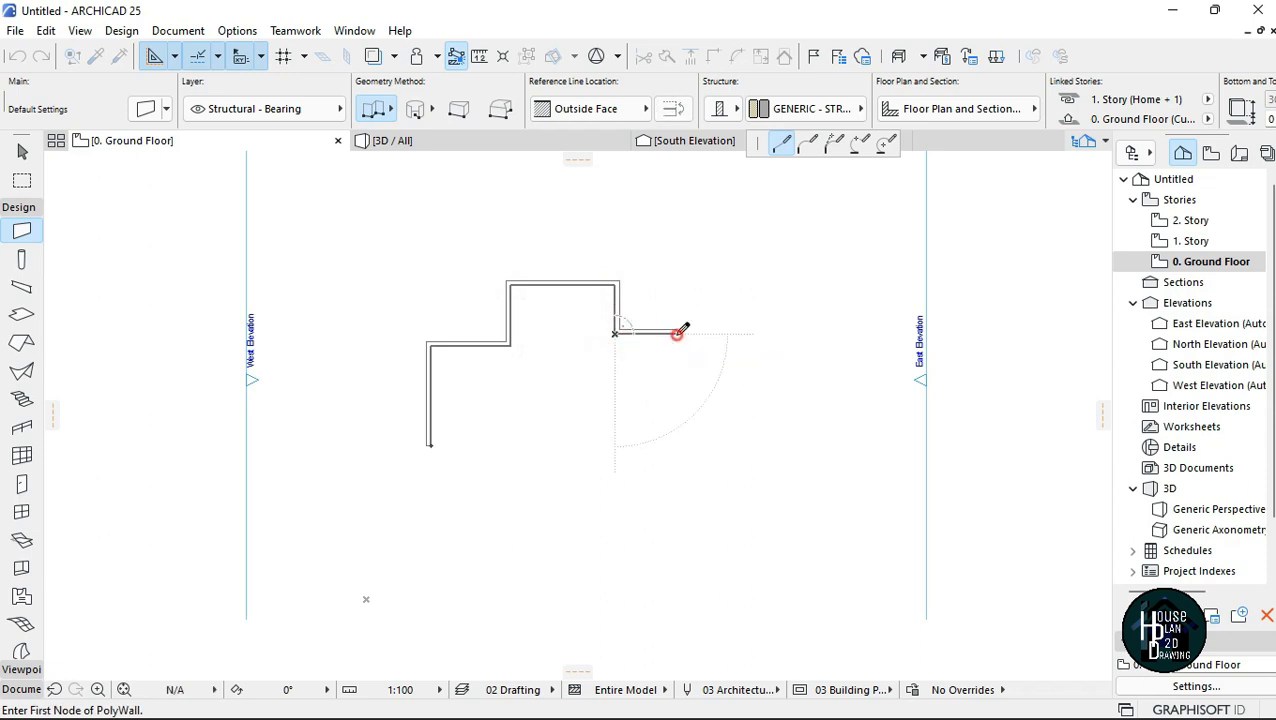
# Delete all six walls of the stepped run.
pyautogui.scroll(2, 577, 362)
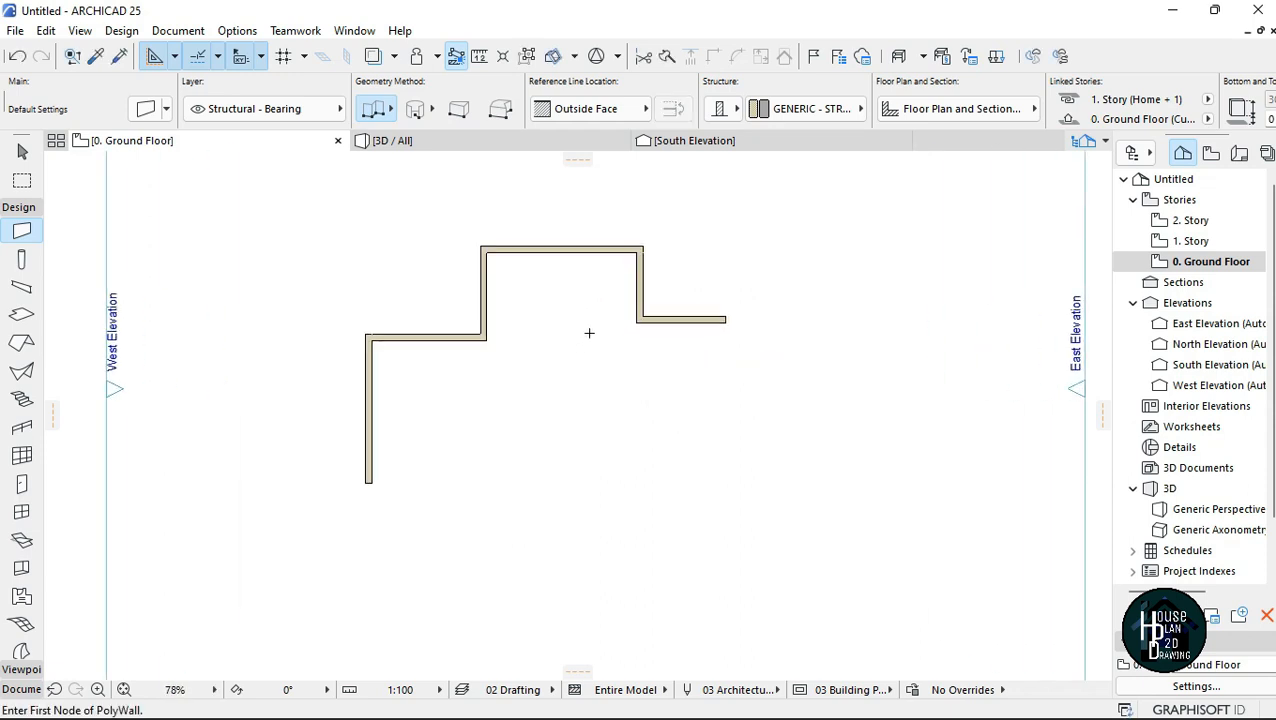
pyautogui.press('Escape')
pyautogui.moveTo(251, 222); pyautogui.dragTo(823, 515)
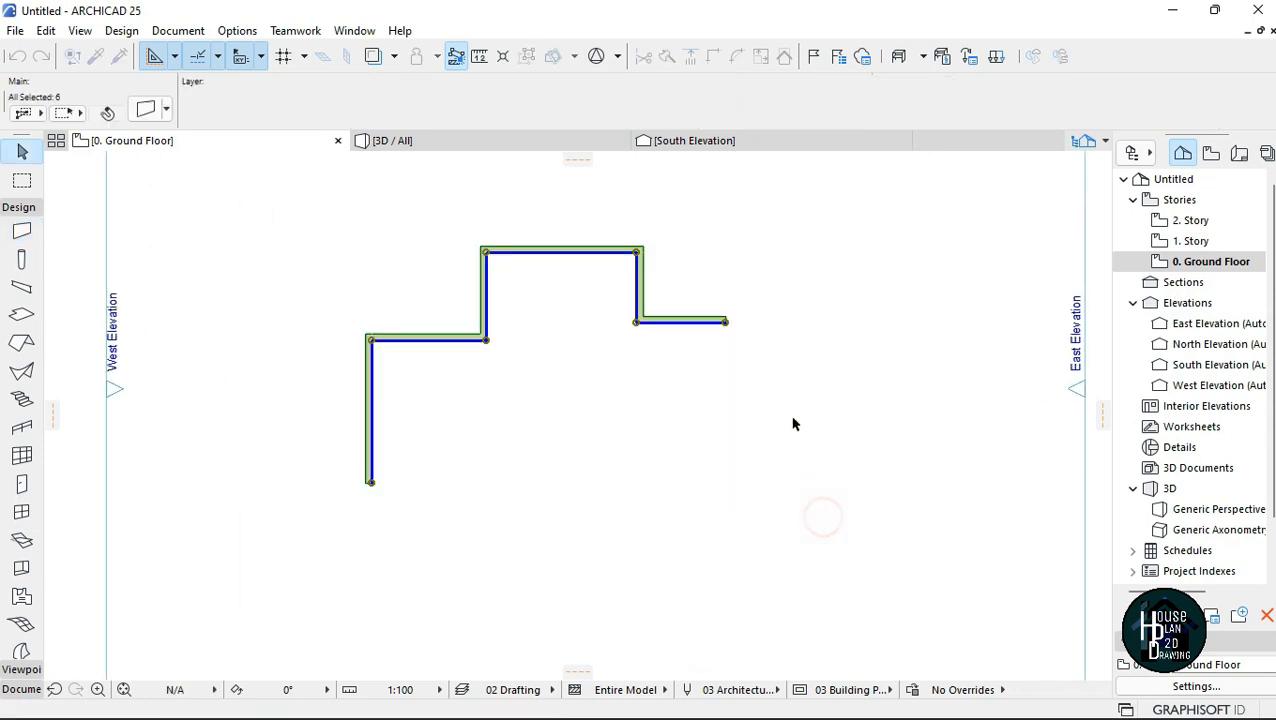
pyautogui.rightClick(793, 424)
pyautogui.click(850, 415)
# Draw a vertical wall 3600 long upward at 90° on the empty ground floor plan.
pyautogui.scroll(-2, 407, 428)
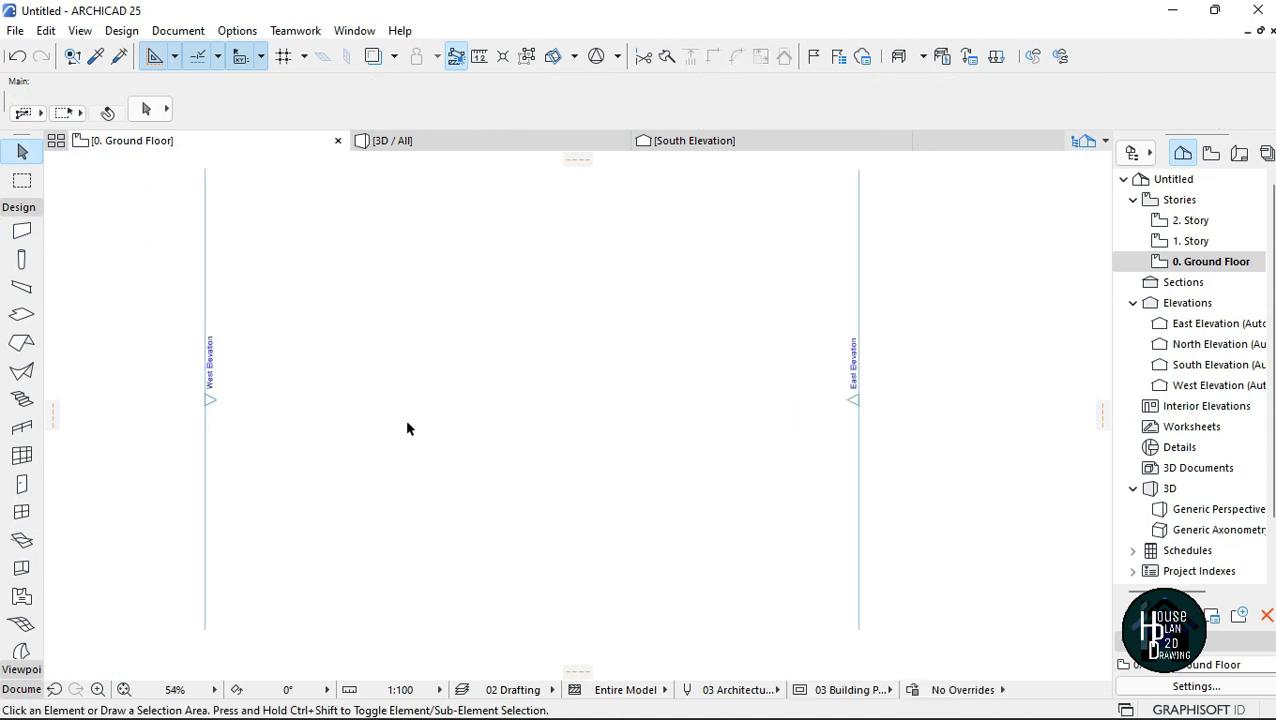
pyautogui.scroll(3, 407, 428)
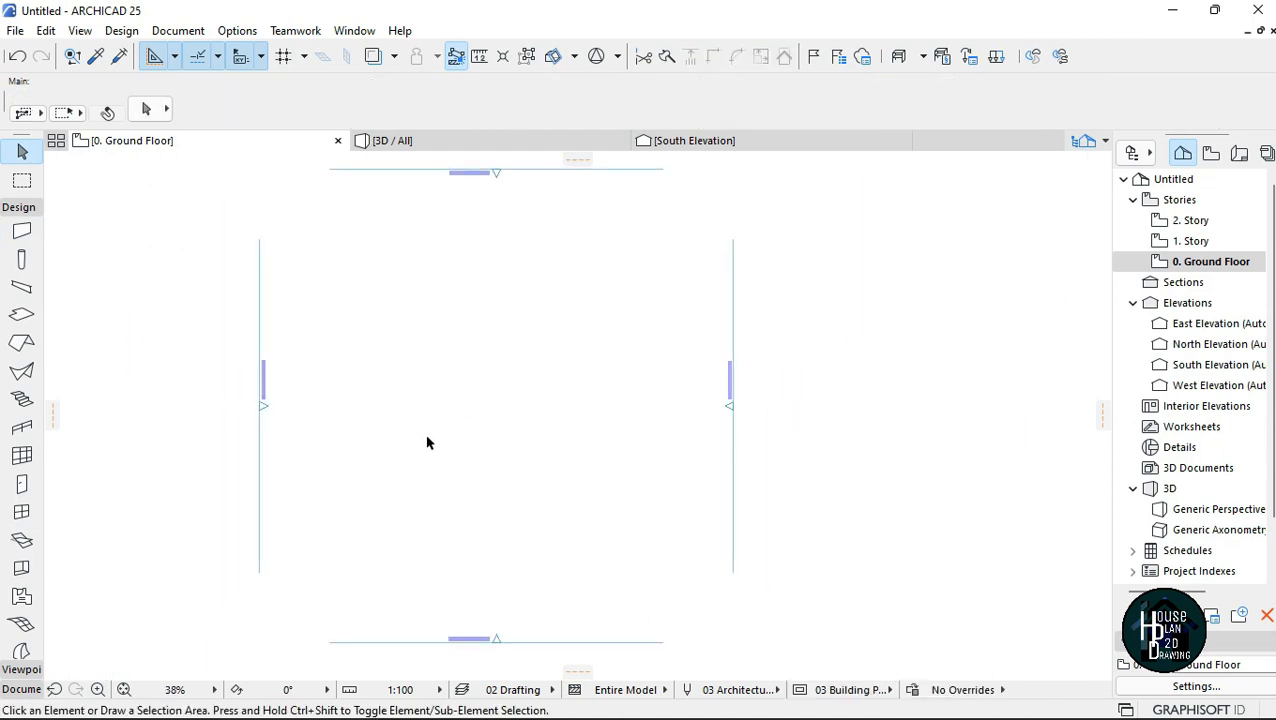
pyautogui.click(22, 233)
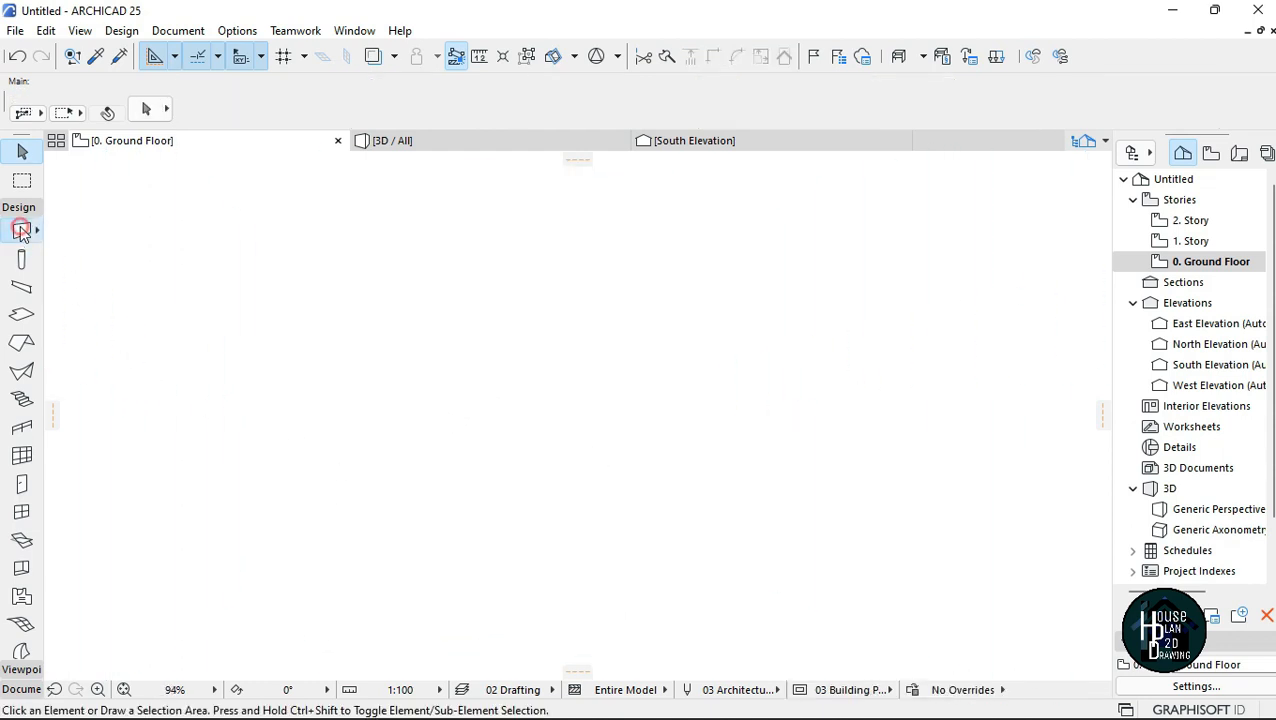
pyautogui.click(314, 522)
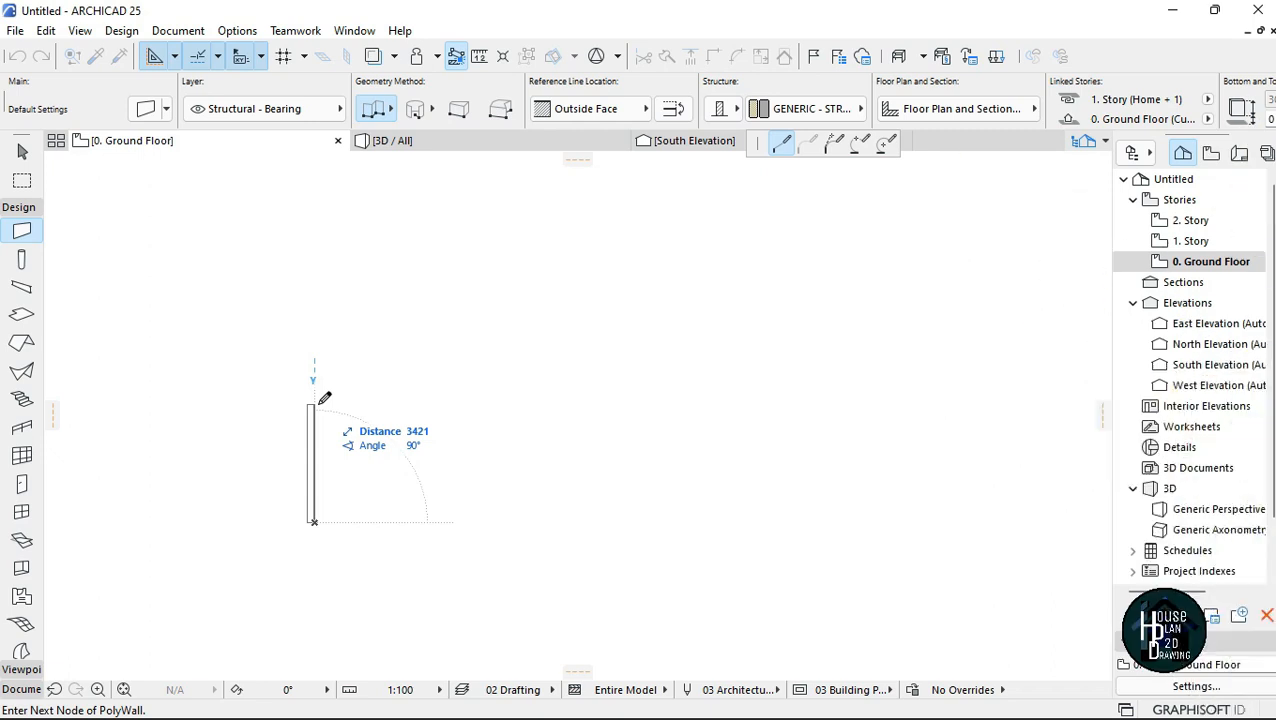
pyautogui.write('3600')
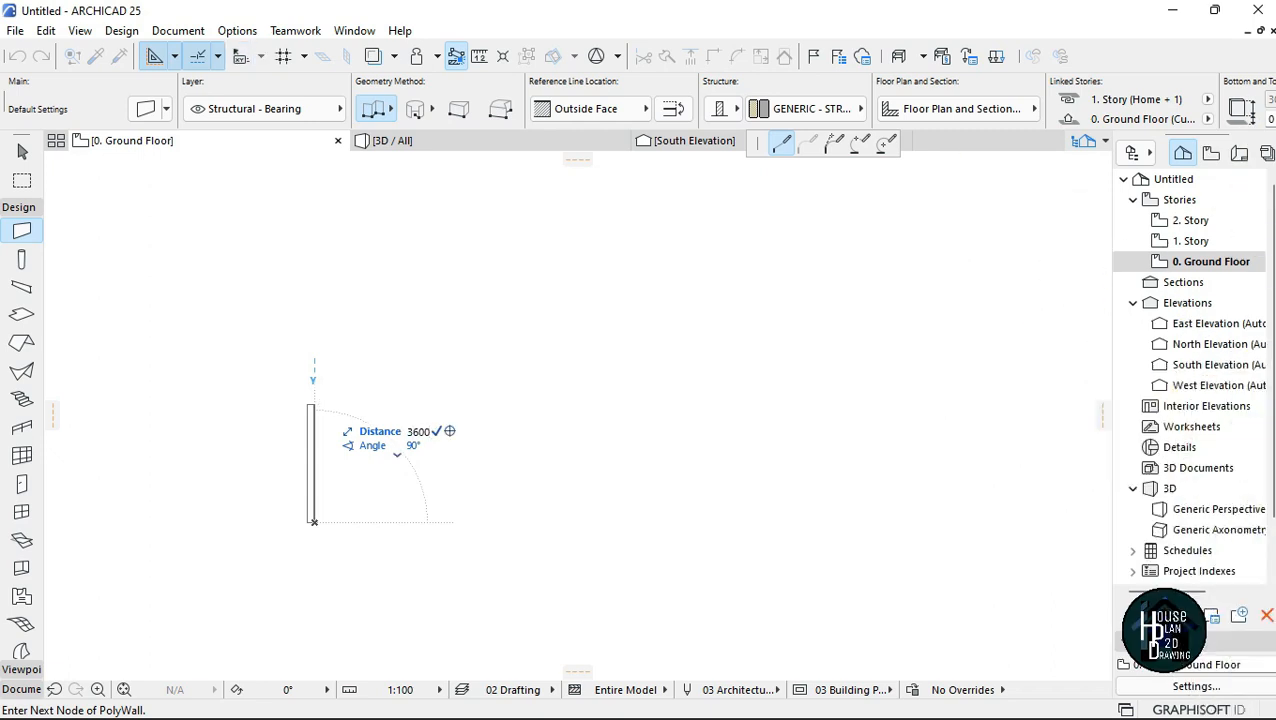
pyautogui.press('Return')
pyautogui.click(315, 398)
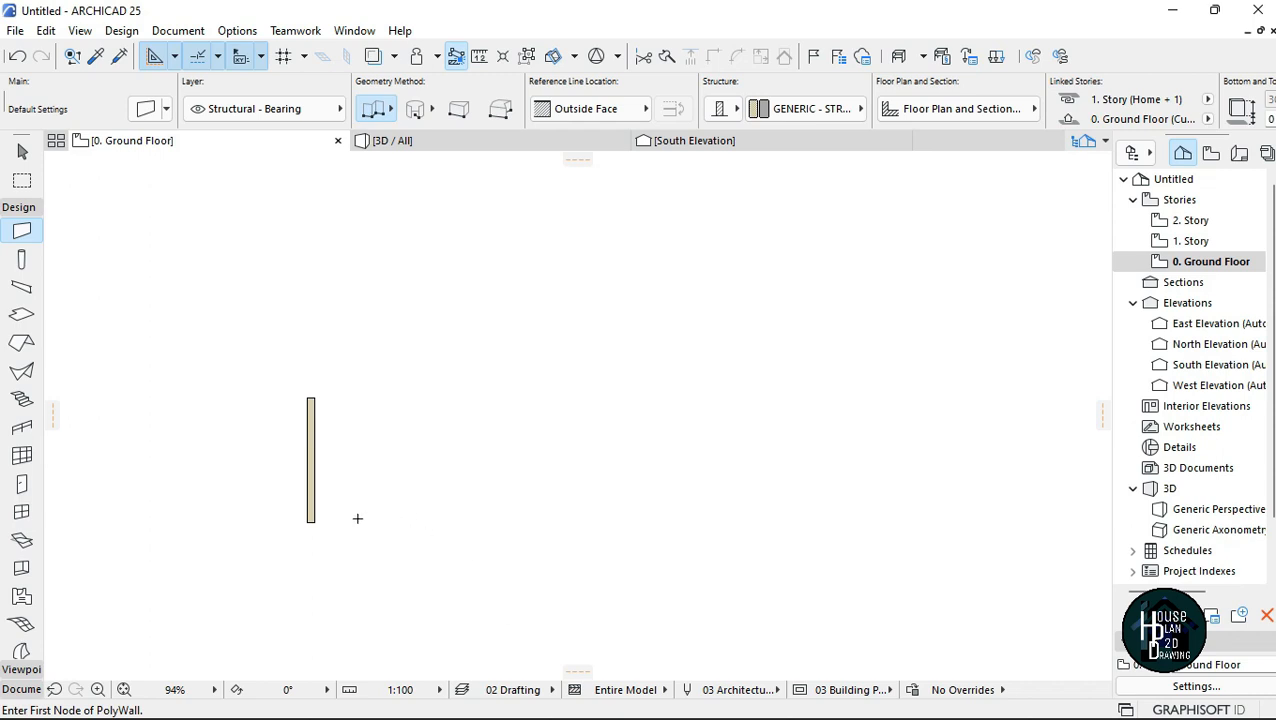
# Draw a horizontal wall 3000 long from the vertical wall's lower inner corner, with the reference line on the Inside Face.
pyautogui.scroll(3, 352, 520)
pyautogui.click(287, 522)
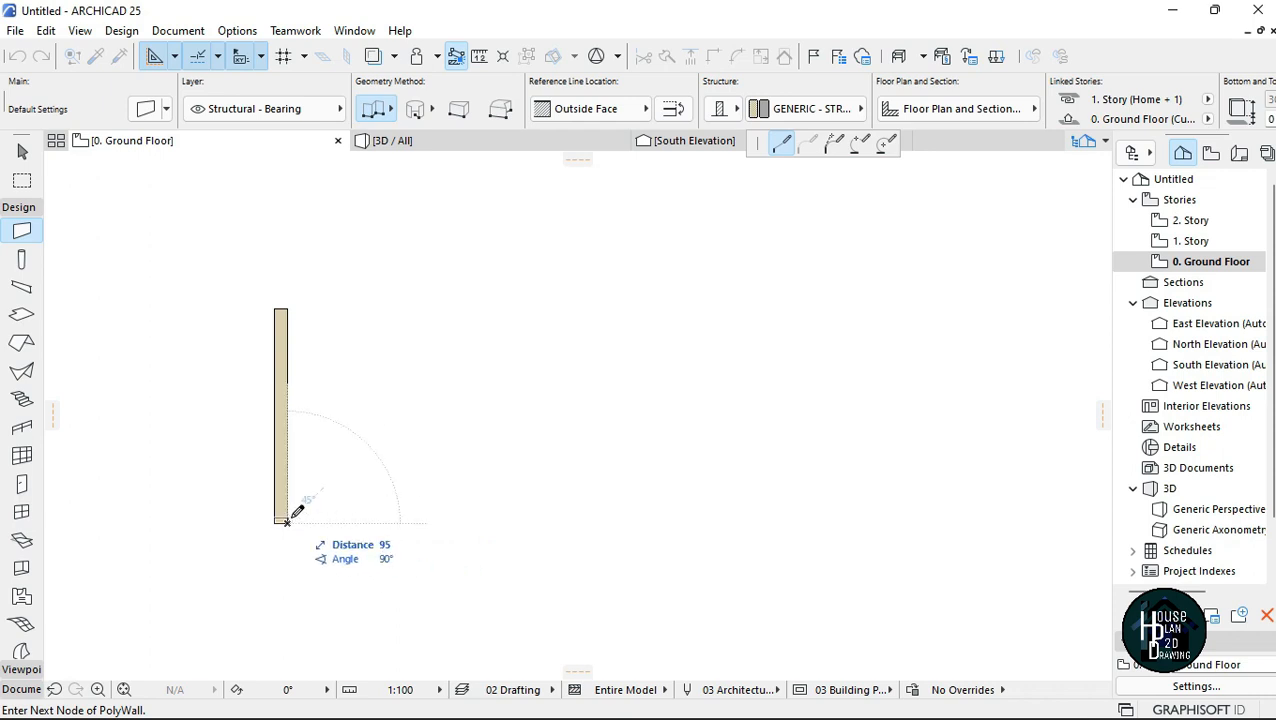
pyautogui.scroll(2, 291, 521)
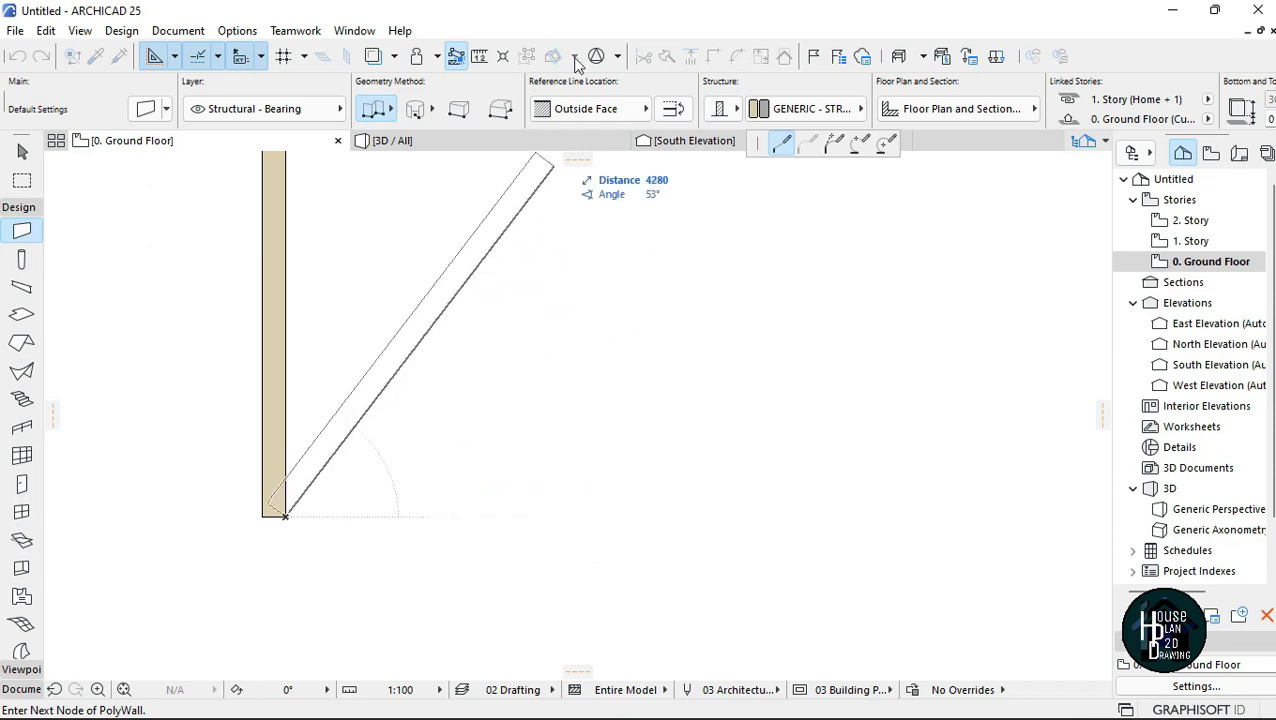
pyautogui.click(603, 112)
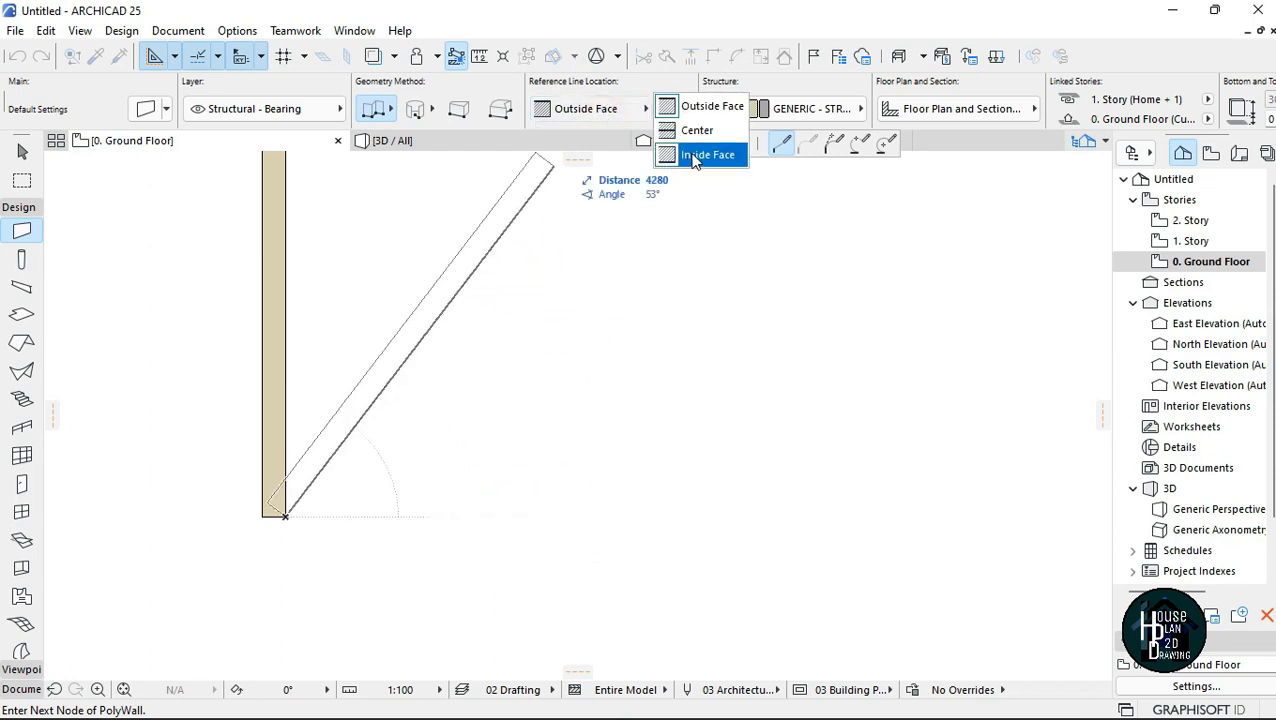
pyautogui.click(707, 155)
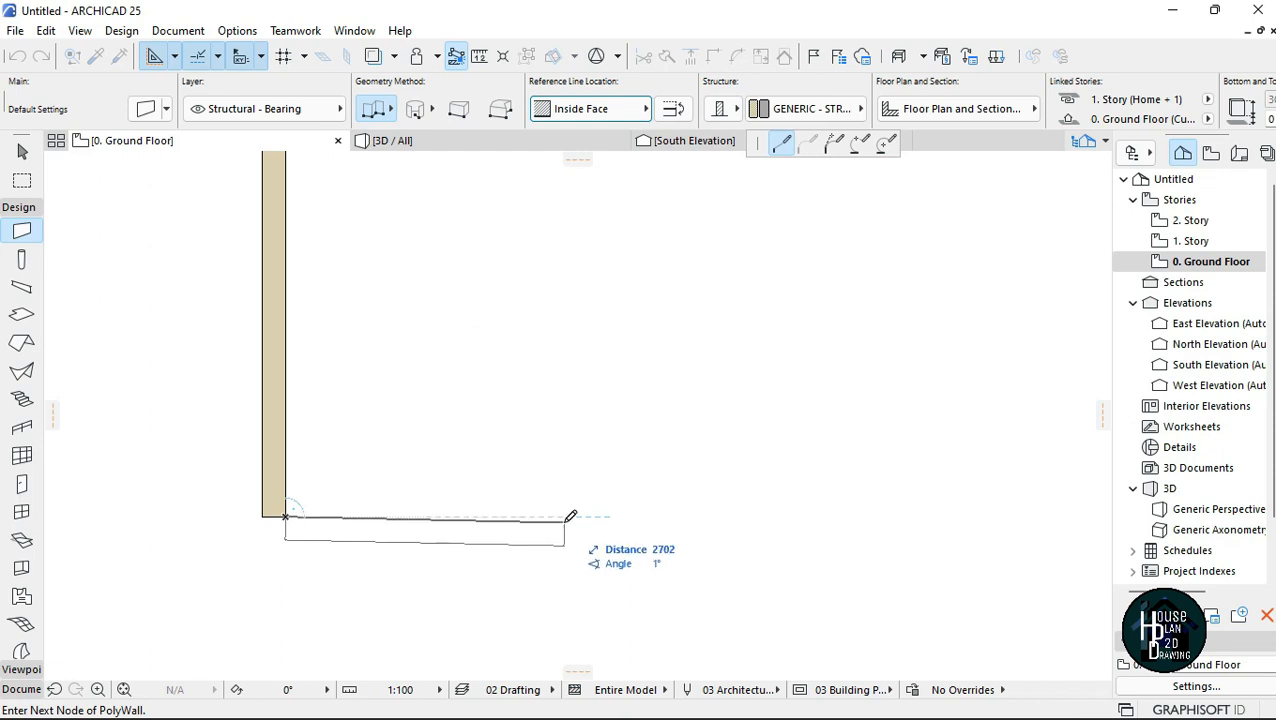
pyautogui.write('3192')
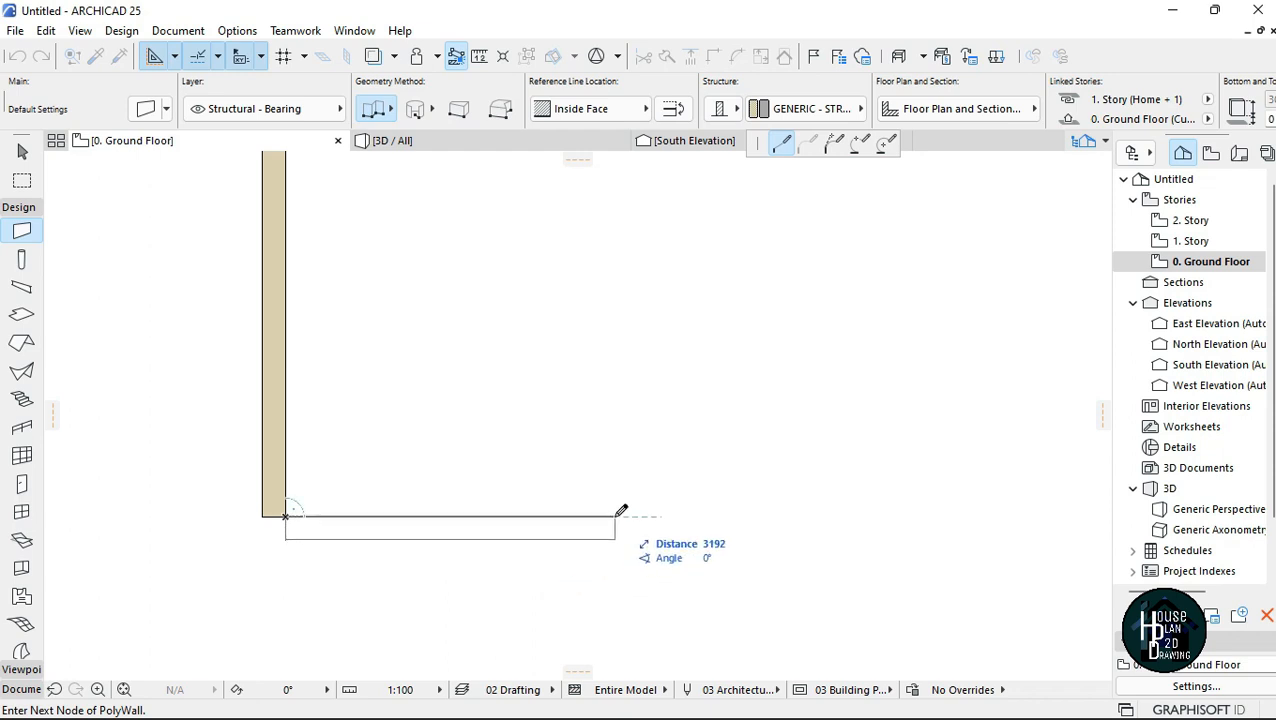
pyautogui.write('3000')
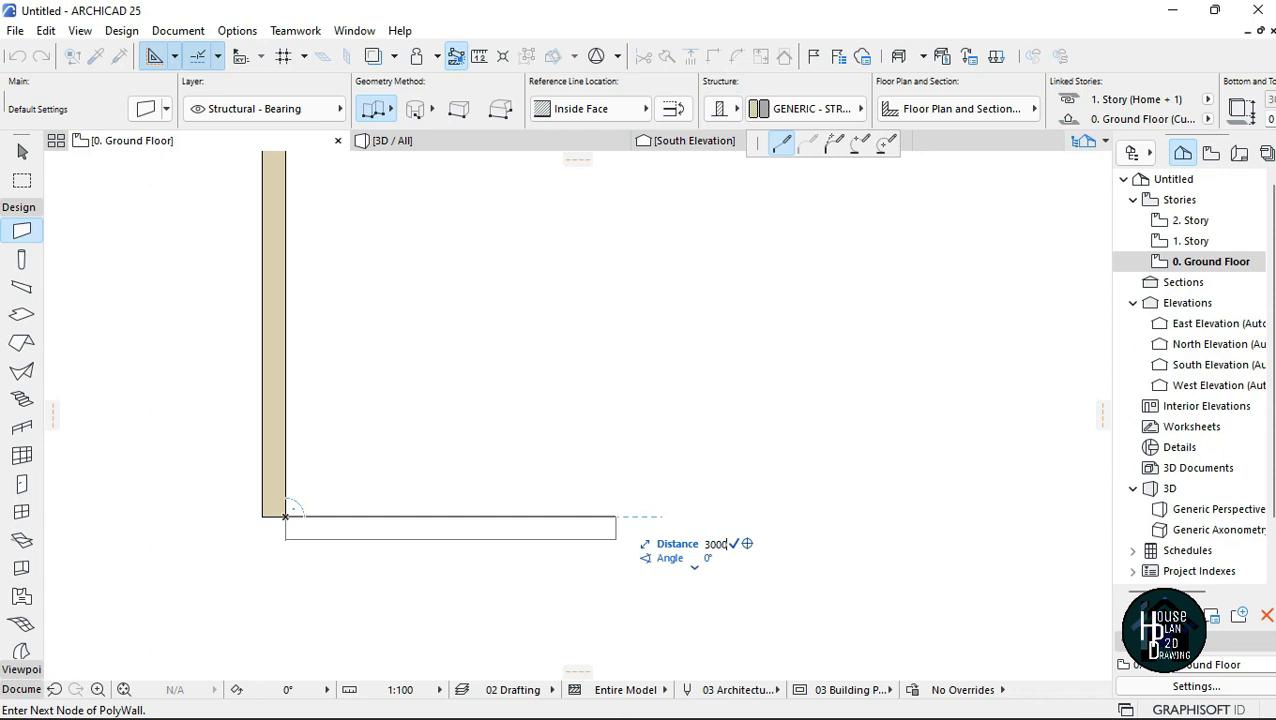
pyautogui.doubleClick(597, 514)
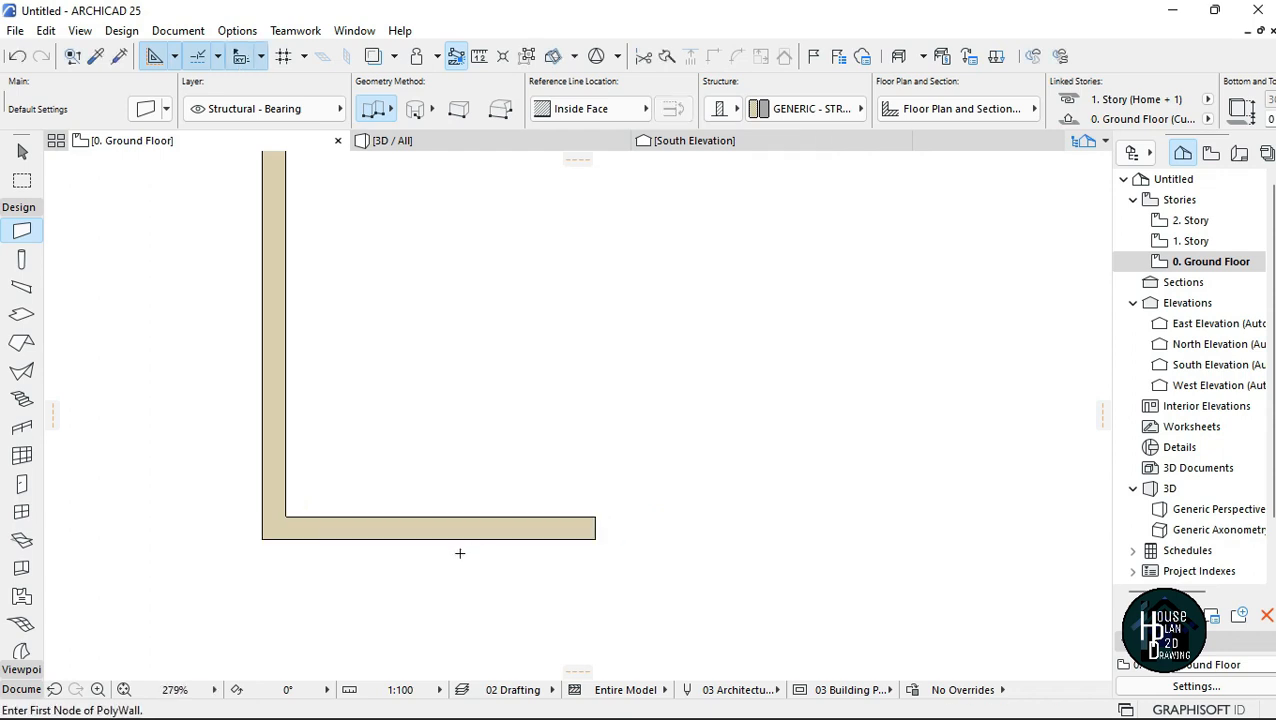
pyautogui.scroll(-3, 460, 553)
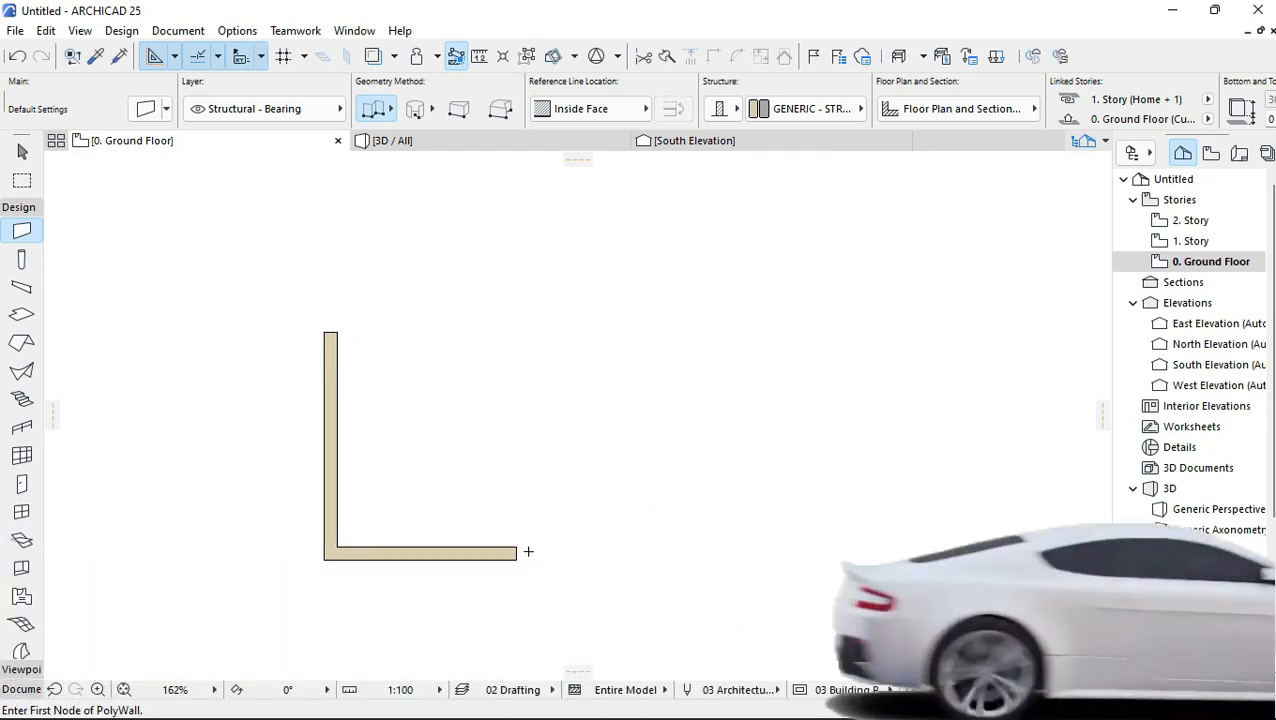
# Draw a long vertical wall upward from the inner corner at the free end of the 3000 horizontal wall.
pyautogui.scroll(1, 527, 552)
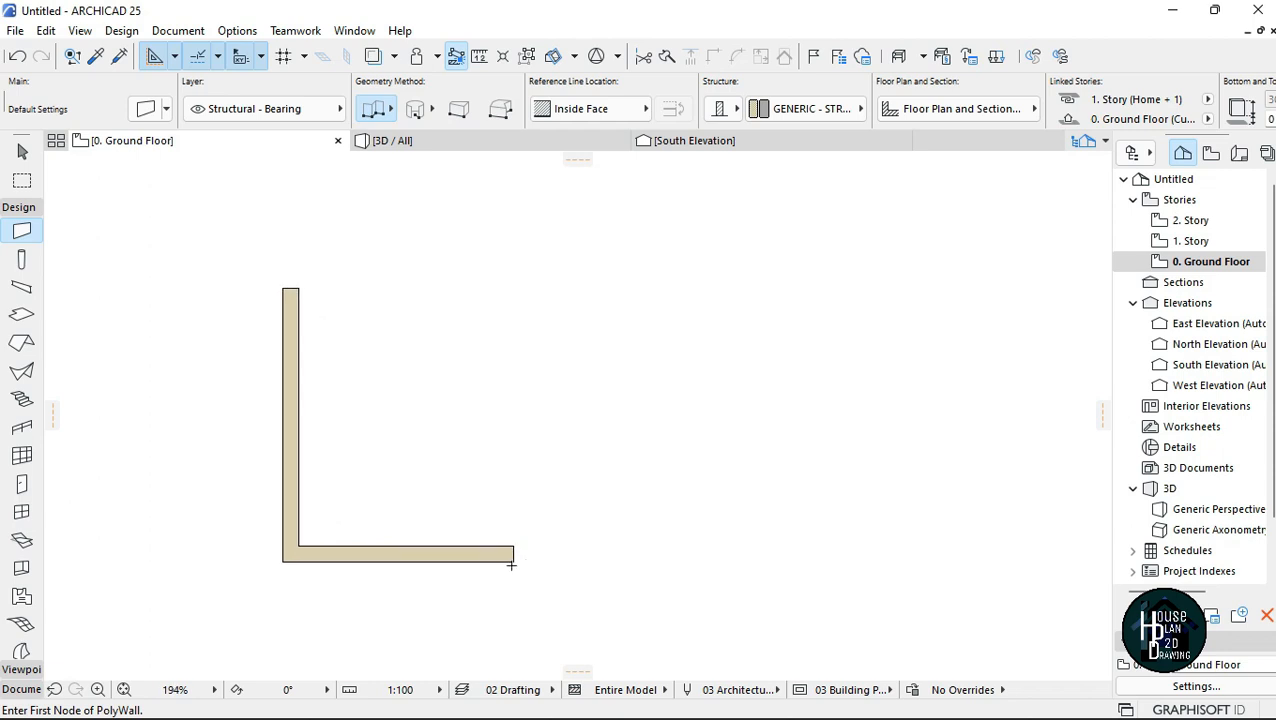
pyautogui.click(515, 546)
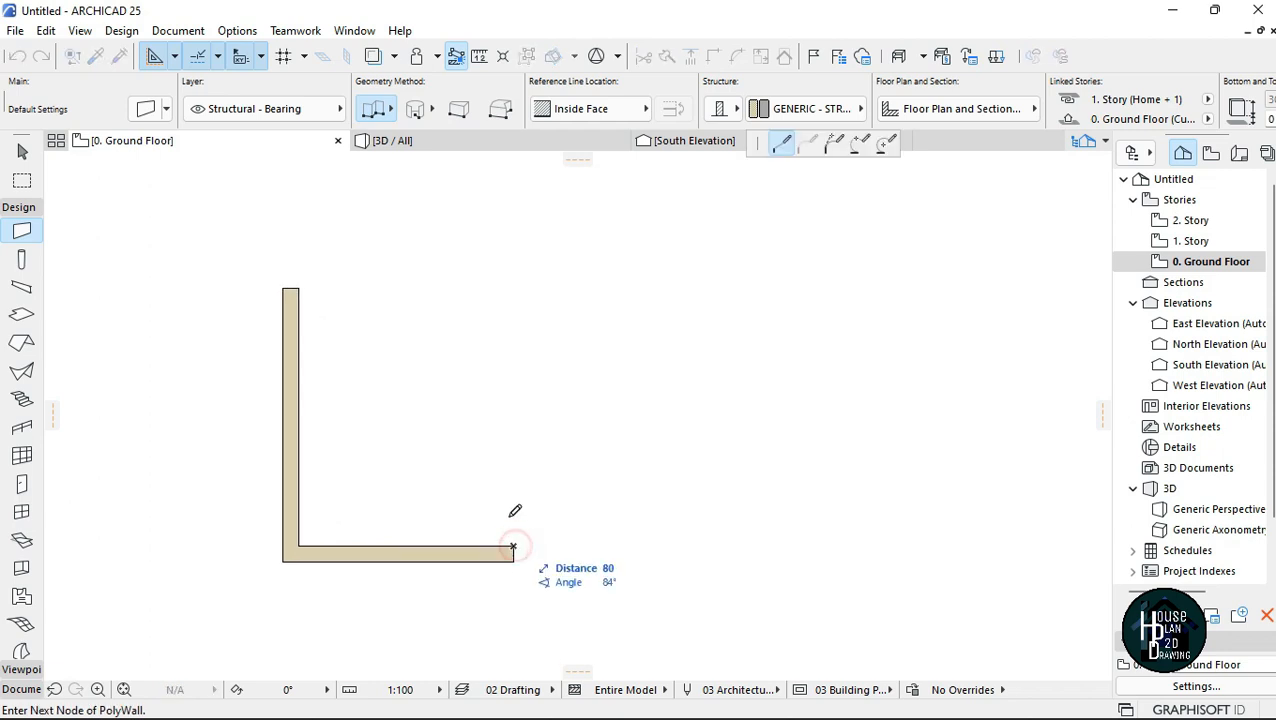
pyautogui.scroll(-4, 519, 555)
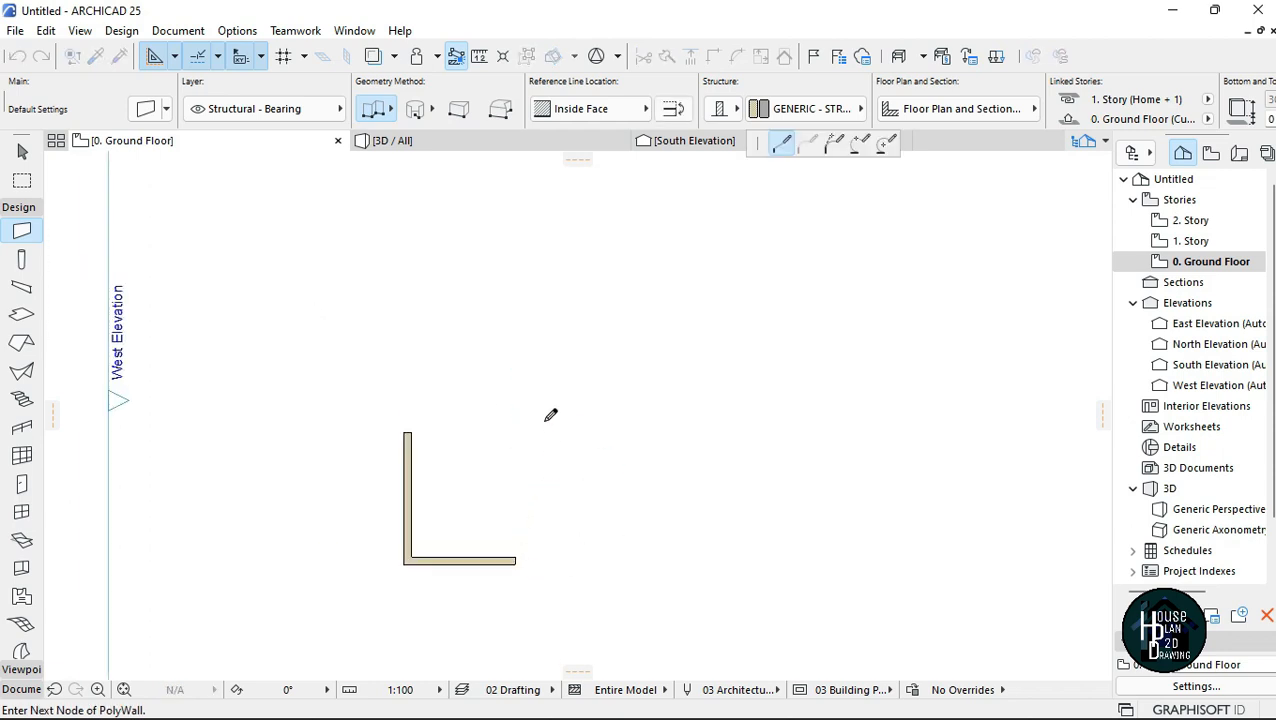
pyautogui.doubleClick(517, 158)
pyautogui.scroll(2, 420, 540)
pyautogui.press('Escape')
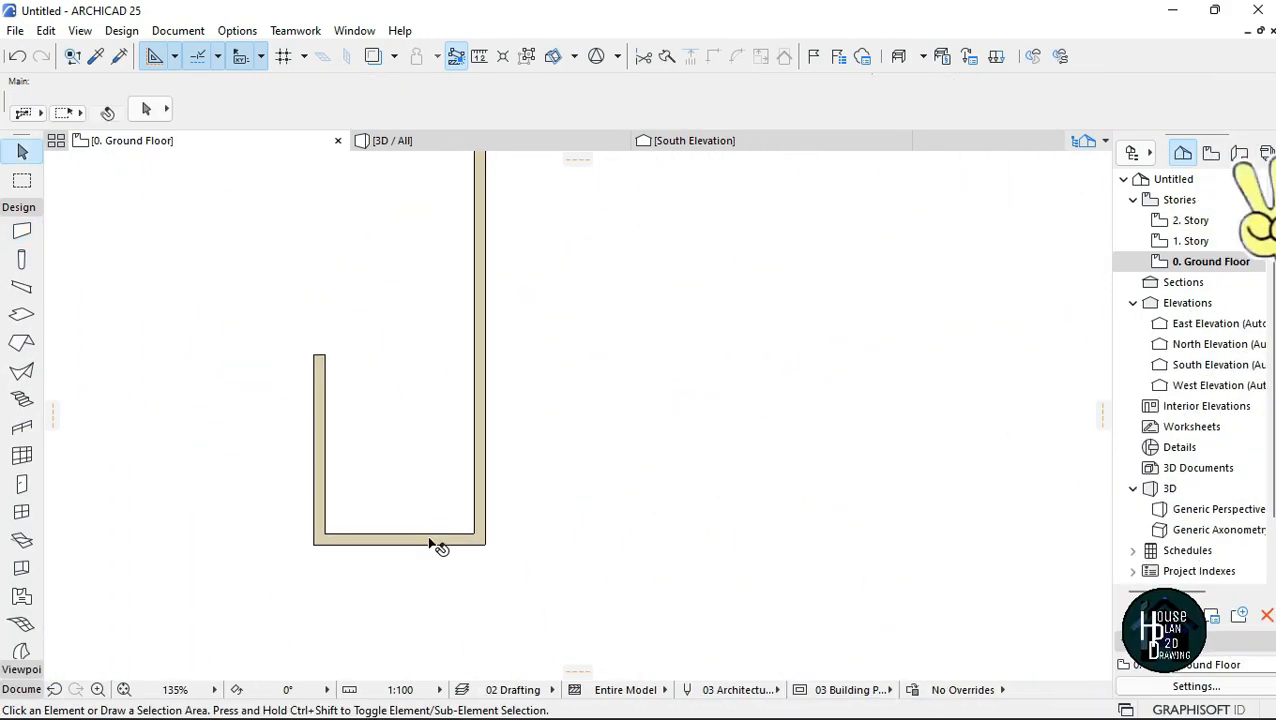
# Stretch the bottom horizontal wall's right end horizontally well past the long vertical wall.
pyautogui.click(433, 540)
pyautogui.scroll(3, 475, 540)
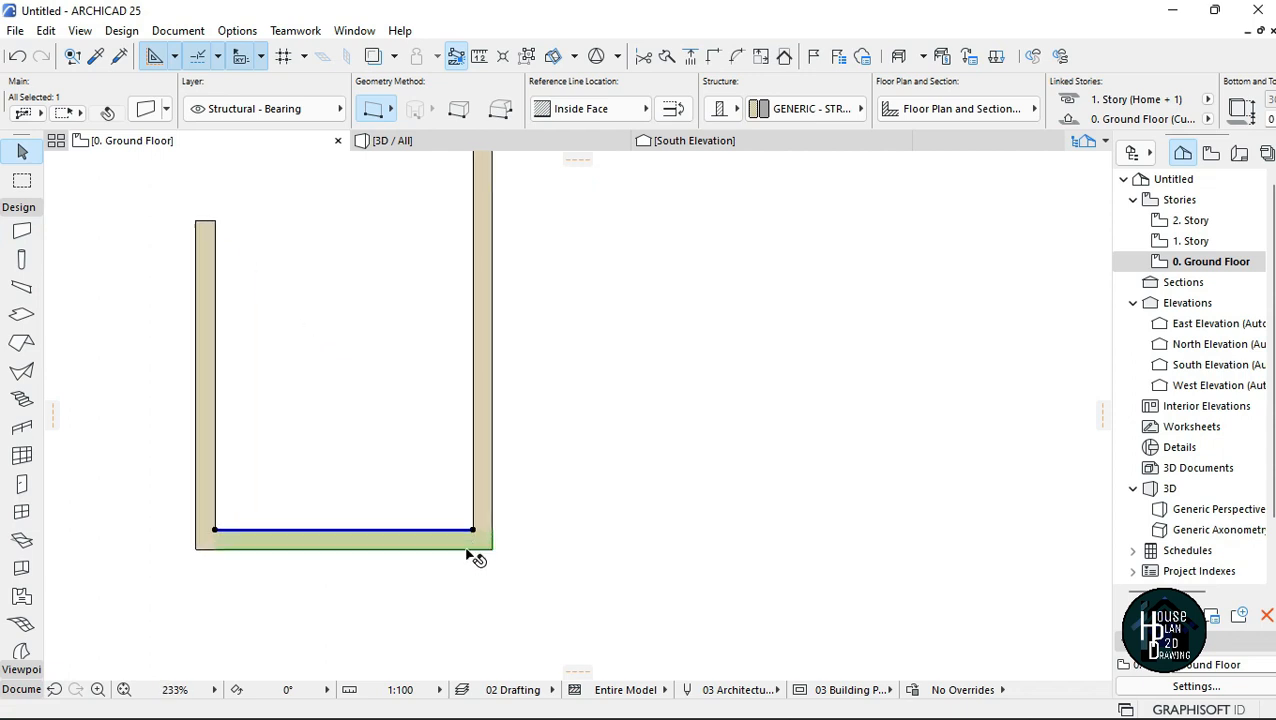
pyautogui.click(454, 571)
pyautogui.scroll(-3, 440, 563)
pyautogui.scroll(2, 412, 556)
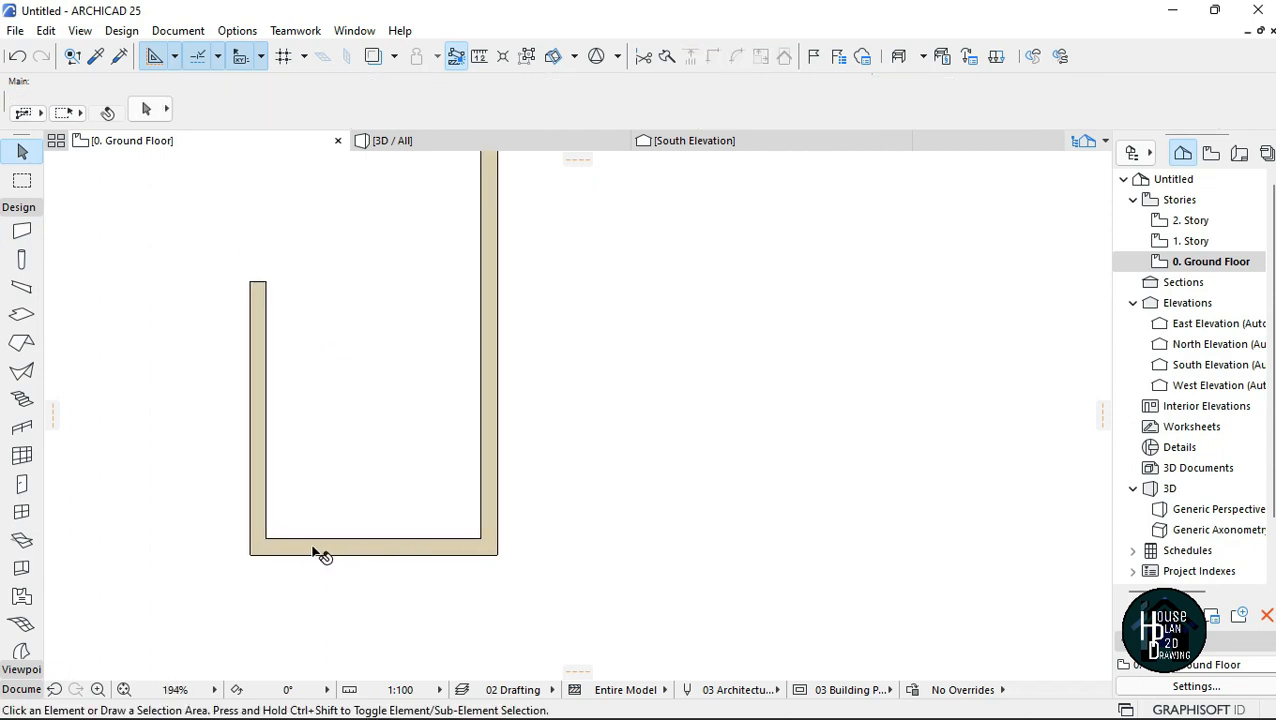
pyautogui.click(389, 553)
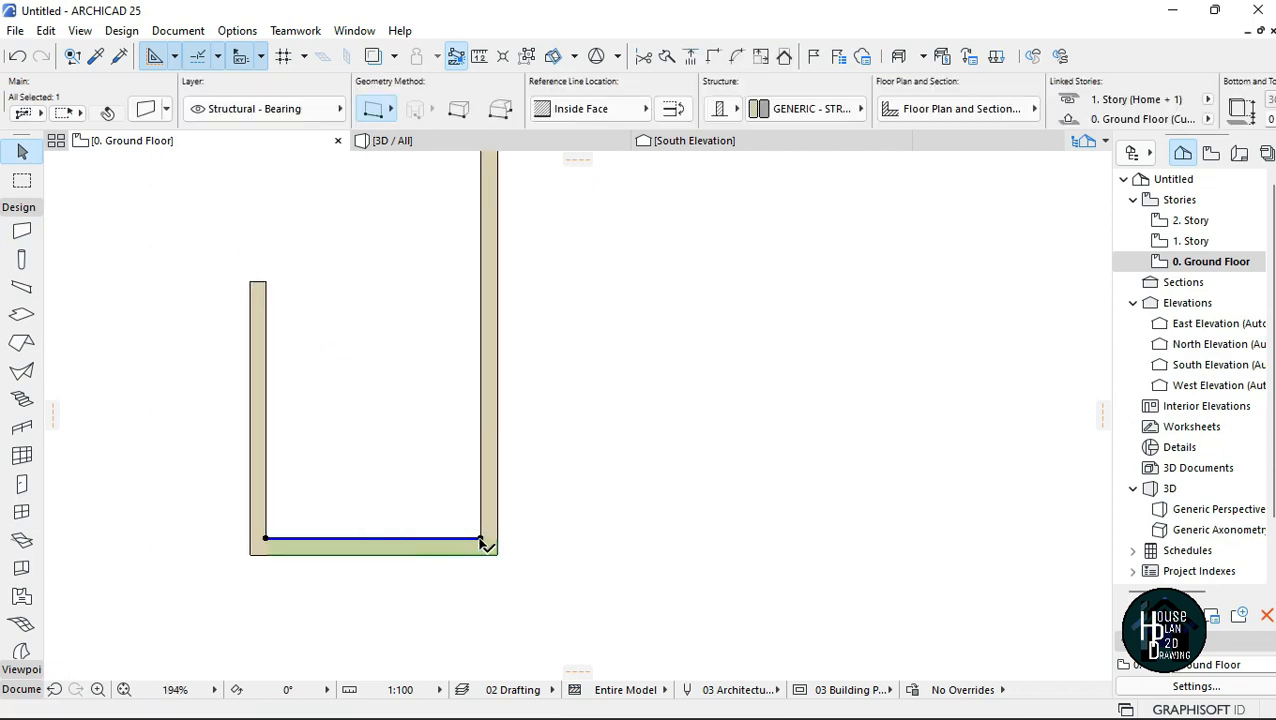
pyautogui.scroll(2, 482, 542)
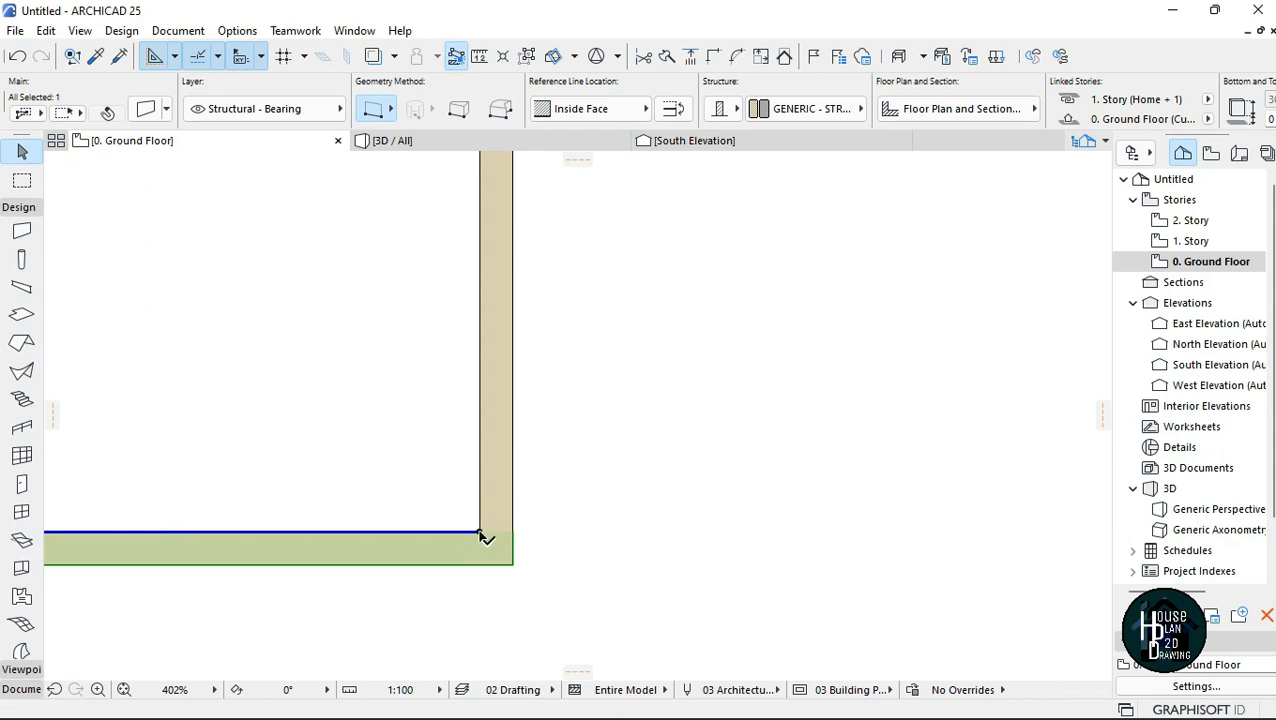
pyautogui.click(481, 533)
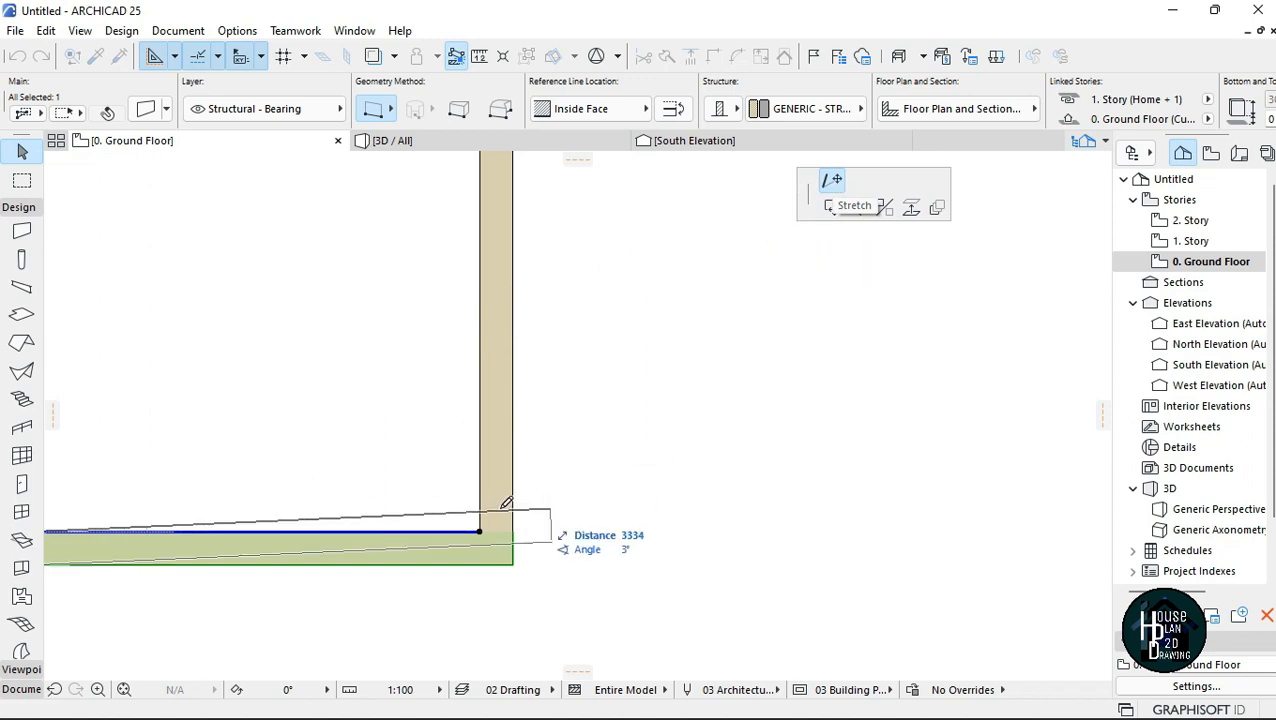
pyautogui.scroll(-5, 500, 522)
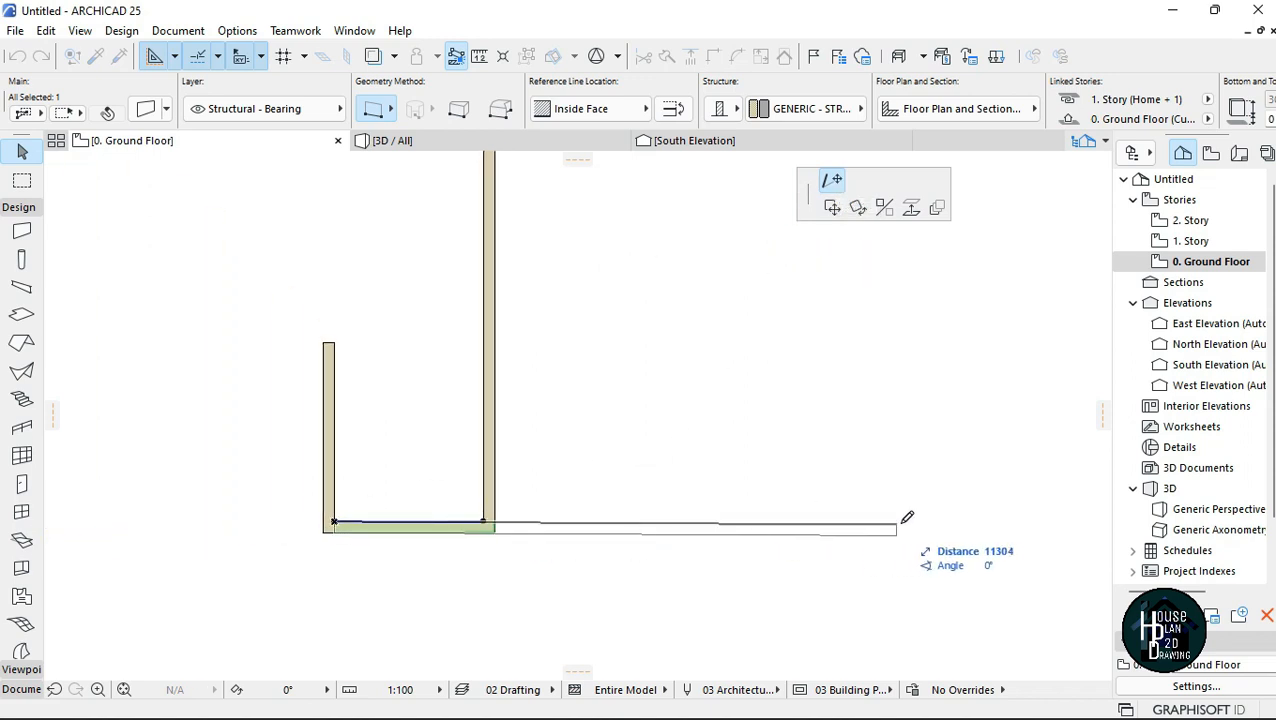
pyautogui.click(977, 512)
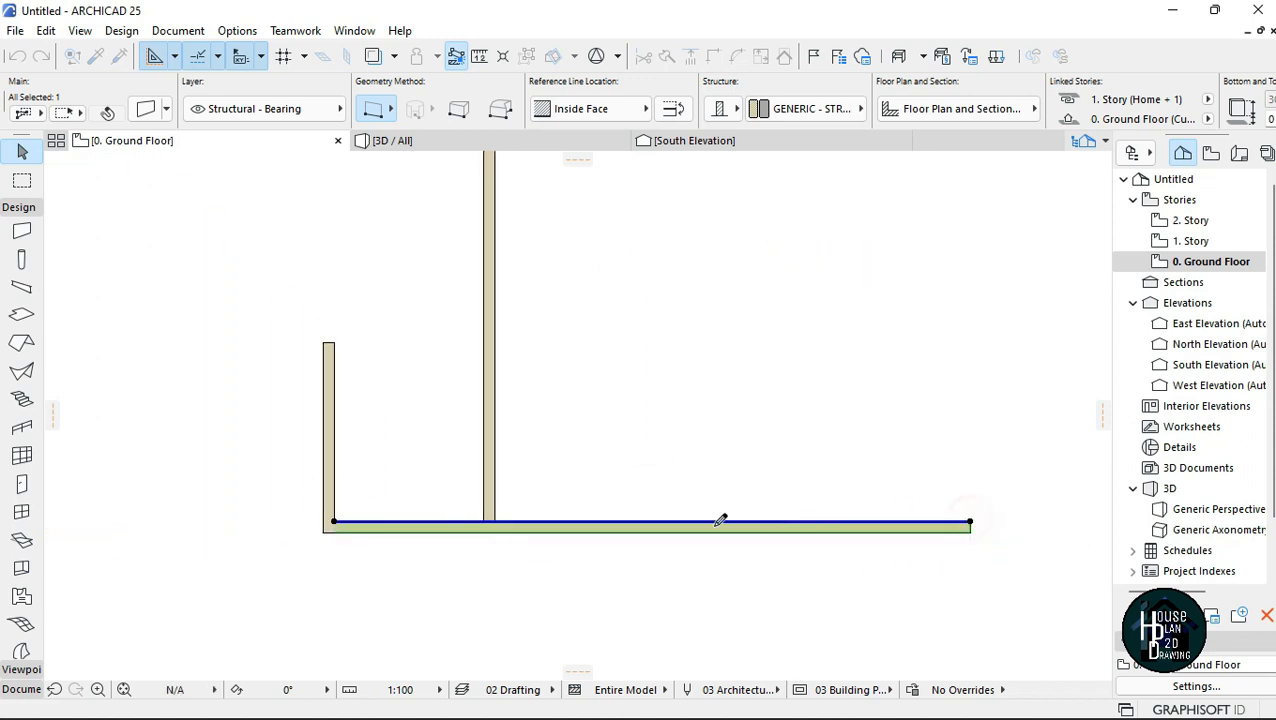
pyautogui.click(570, 546)
pyautogui.scroll(-2, 435, 505)
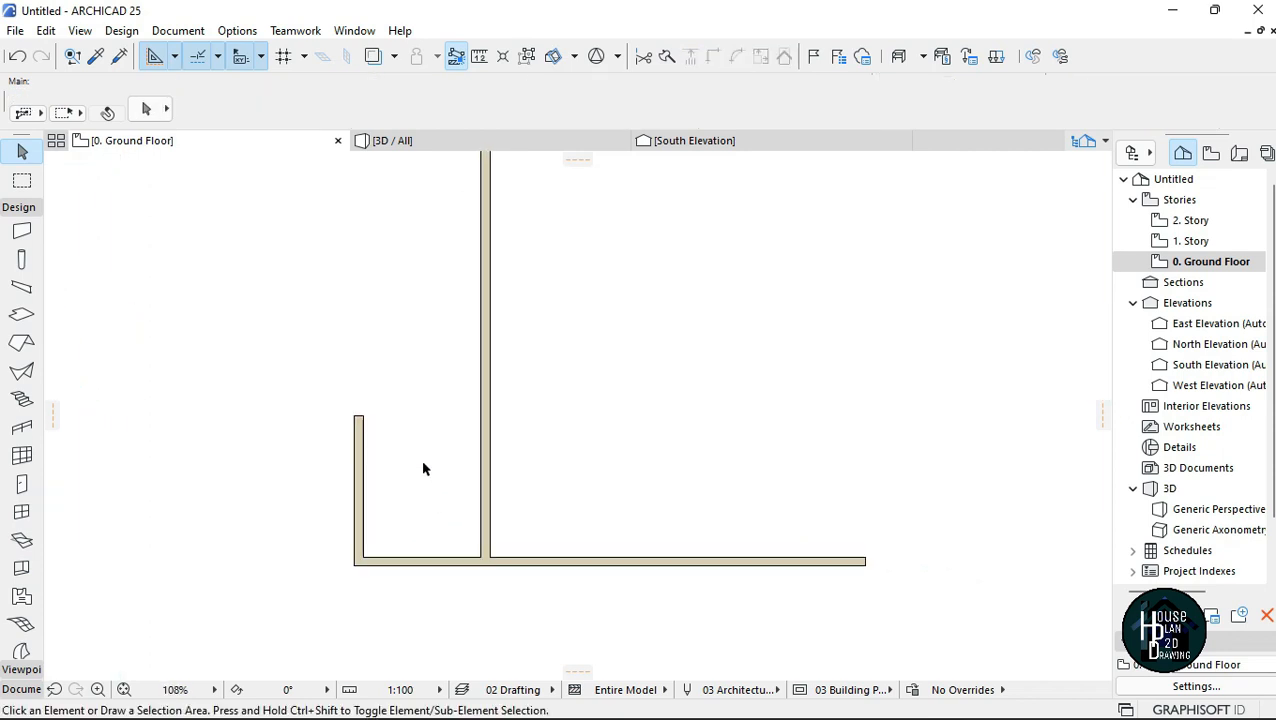
# Measure the inner distance between the two vertical walls along the bottom wall and the short vertical wall's inner face.
pyautogui.scroll(3, 420, 490)
pyautogui.scroll(-2, 410, 460)
pyautogui.scroll(2, 440, 495)
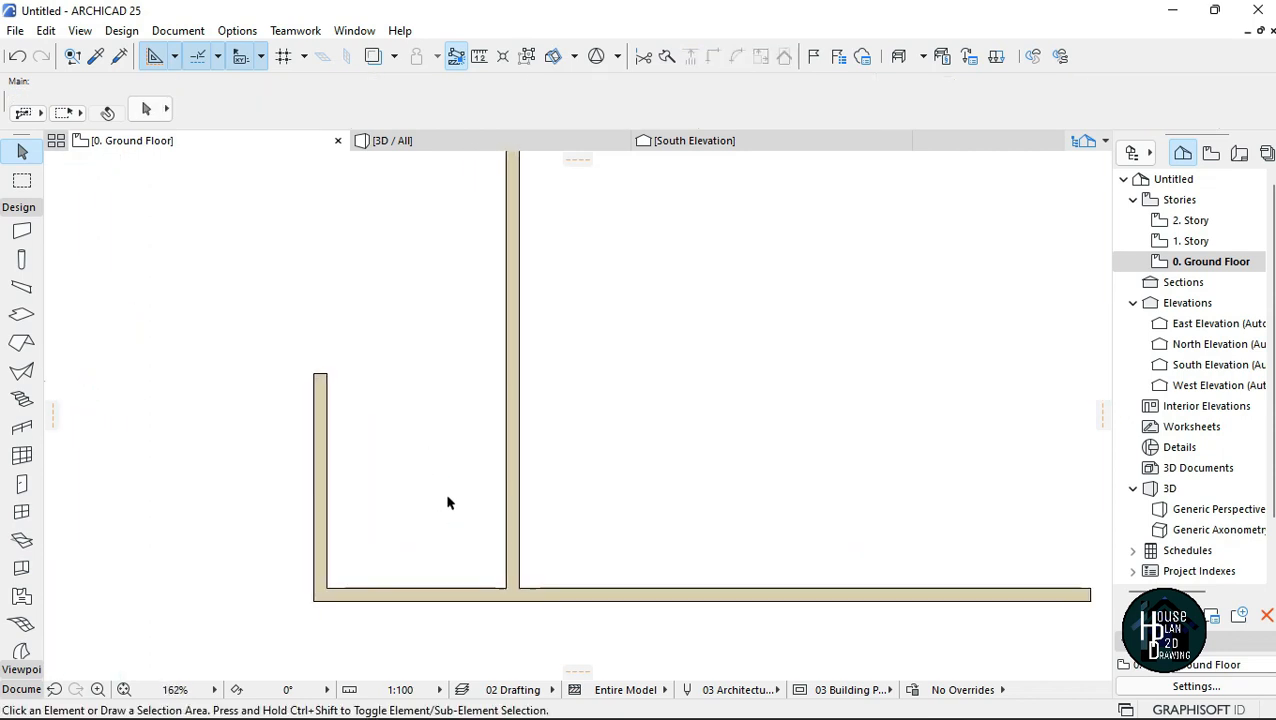
pyautogui.scroll(-3, 433, 505)
pyautogui.scroll(2, 446, 470)
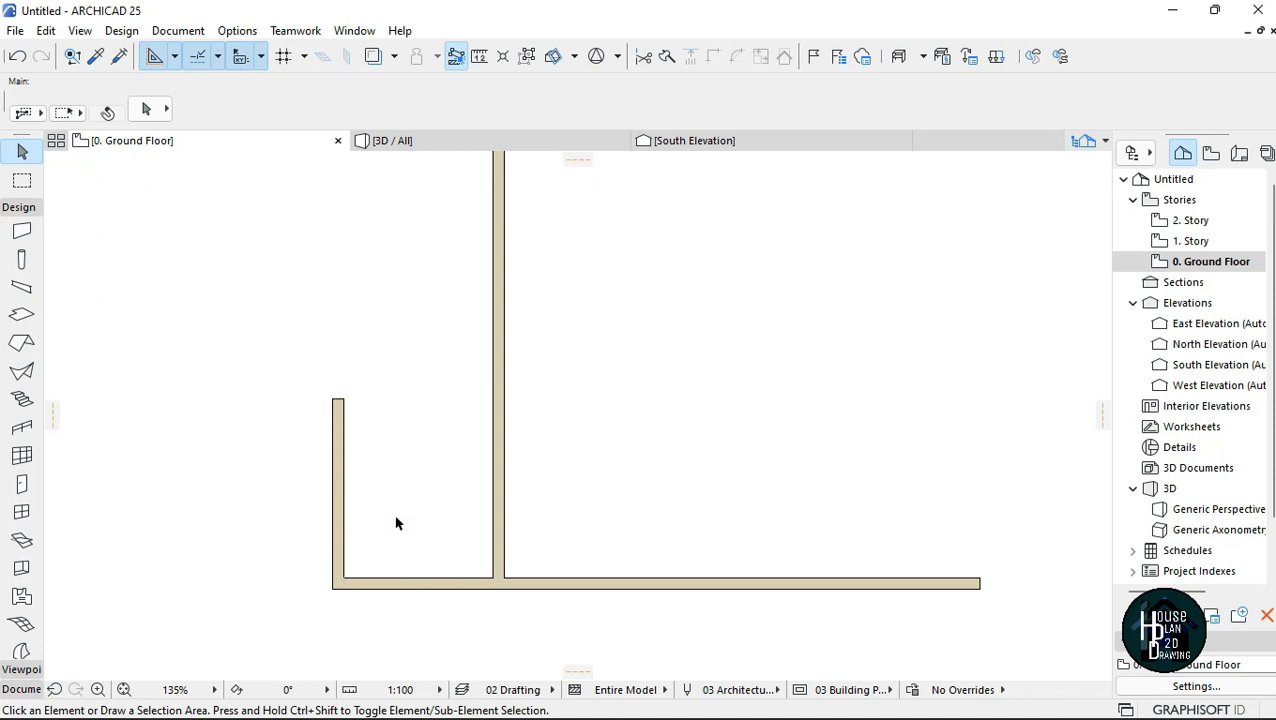
pyautogui.scroll(1, 413, 531)
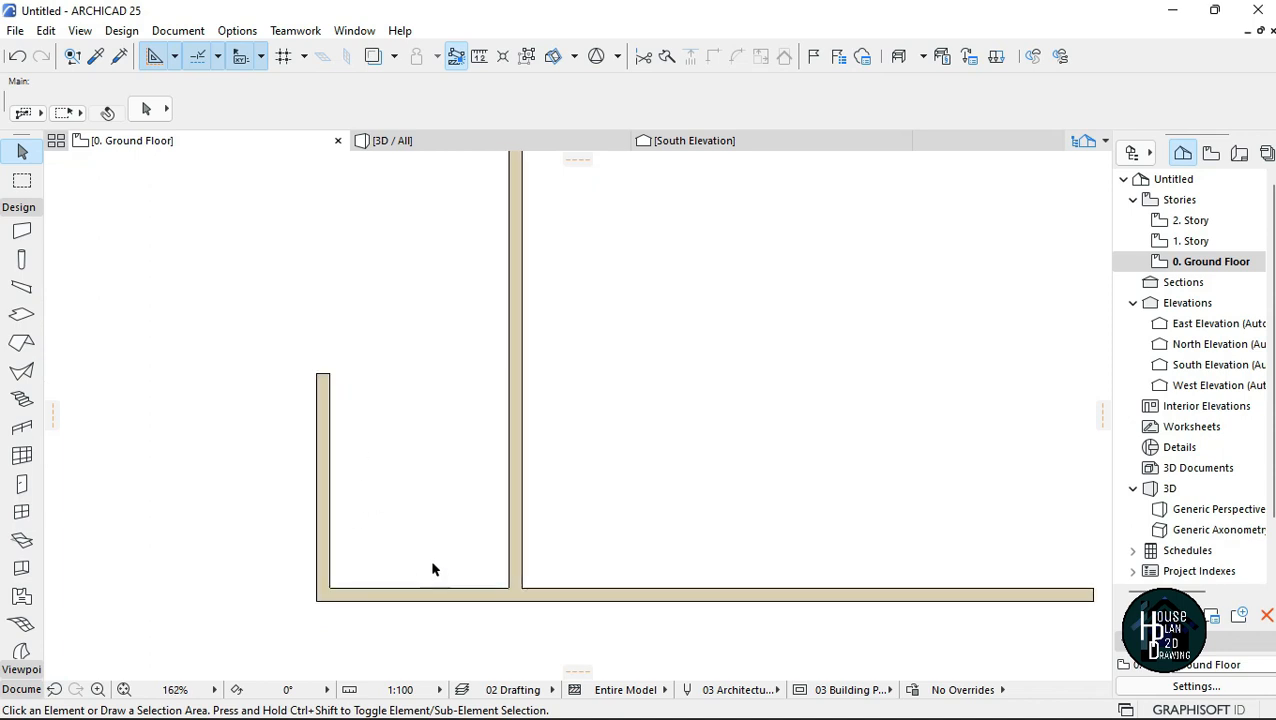
pyautogui.scroll(1, 433, 569)
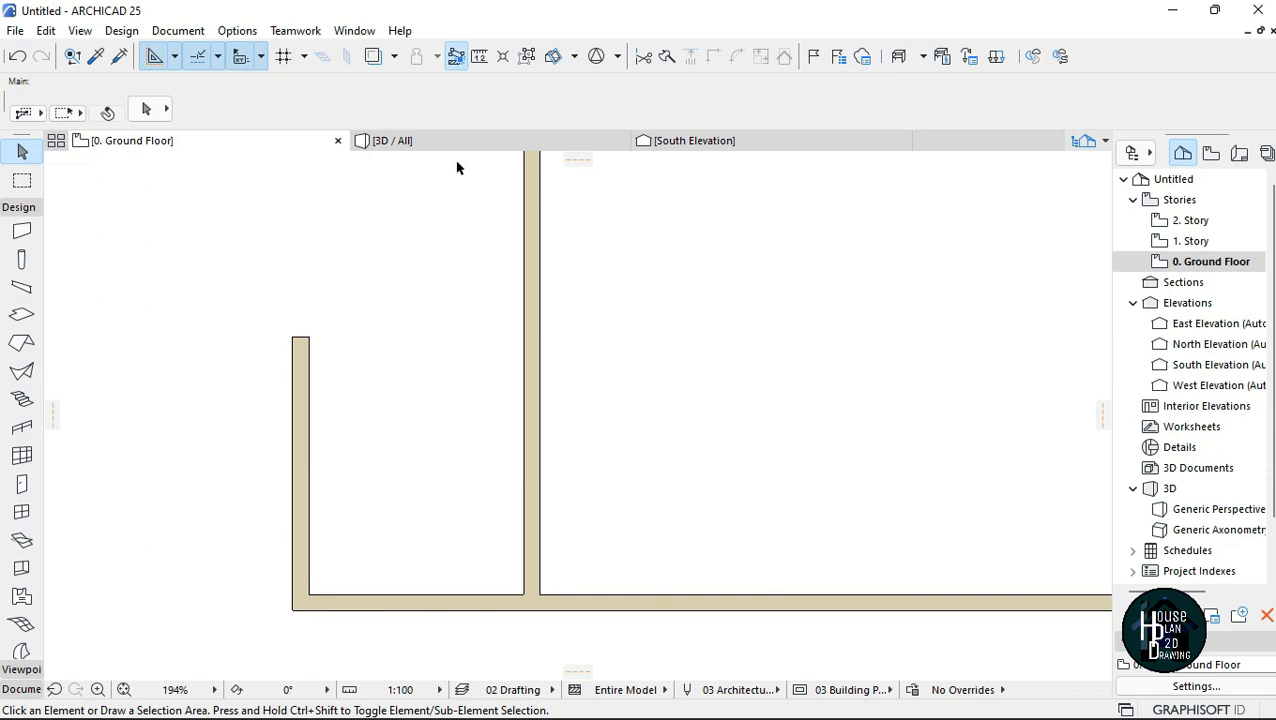
pyautogui.click(480, 57)
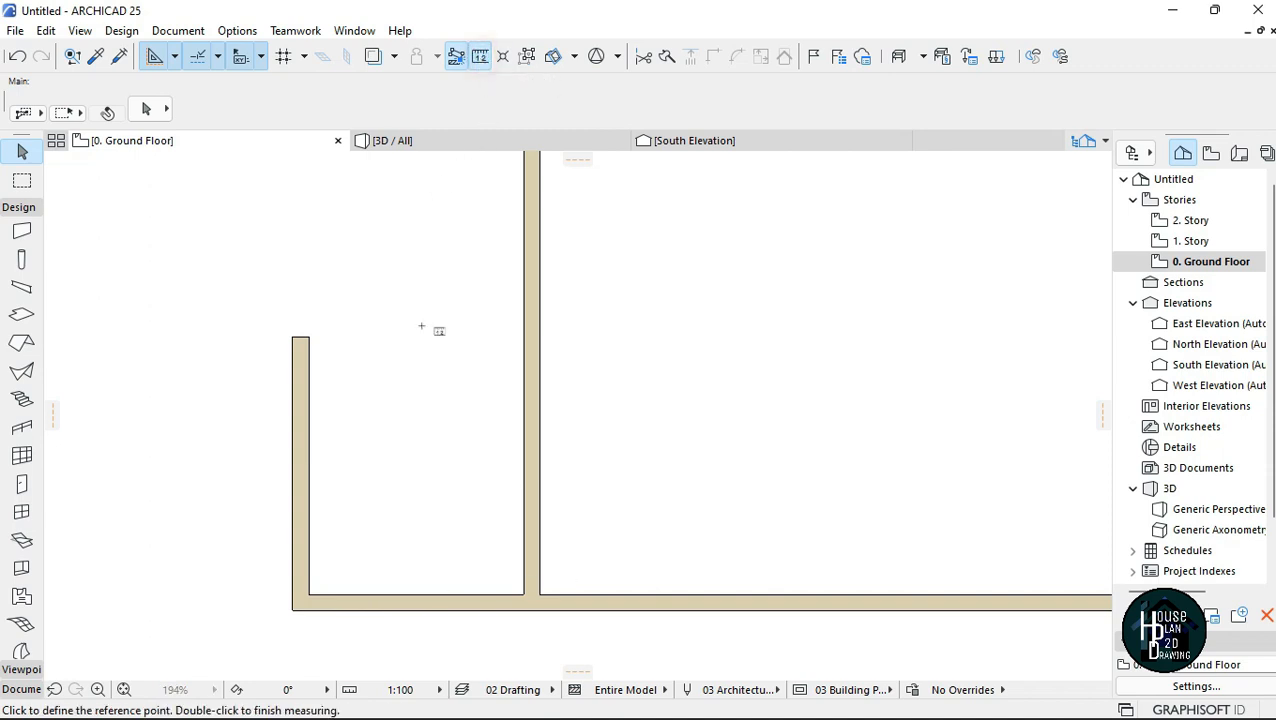
pyautogui.click(523, 593)
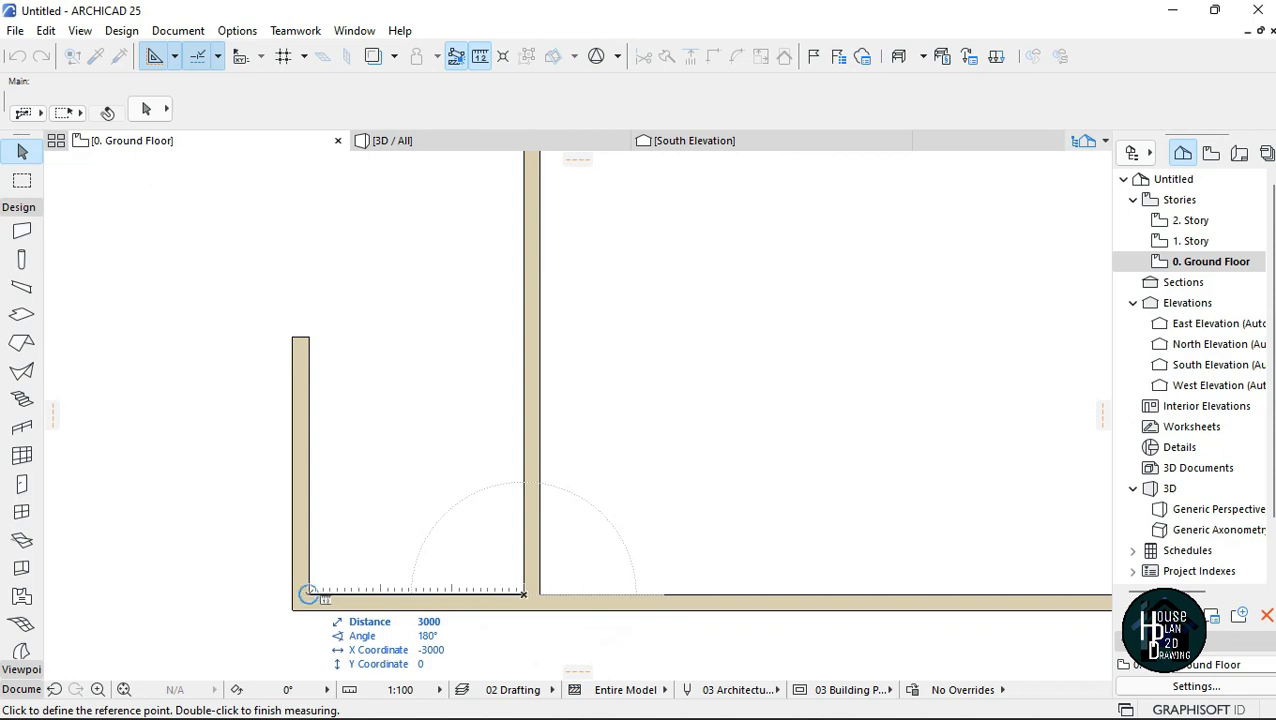
pyautogui.click(308, 592)
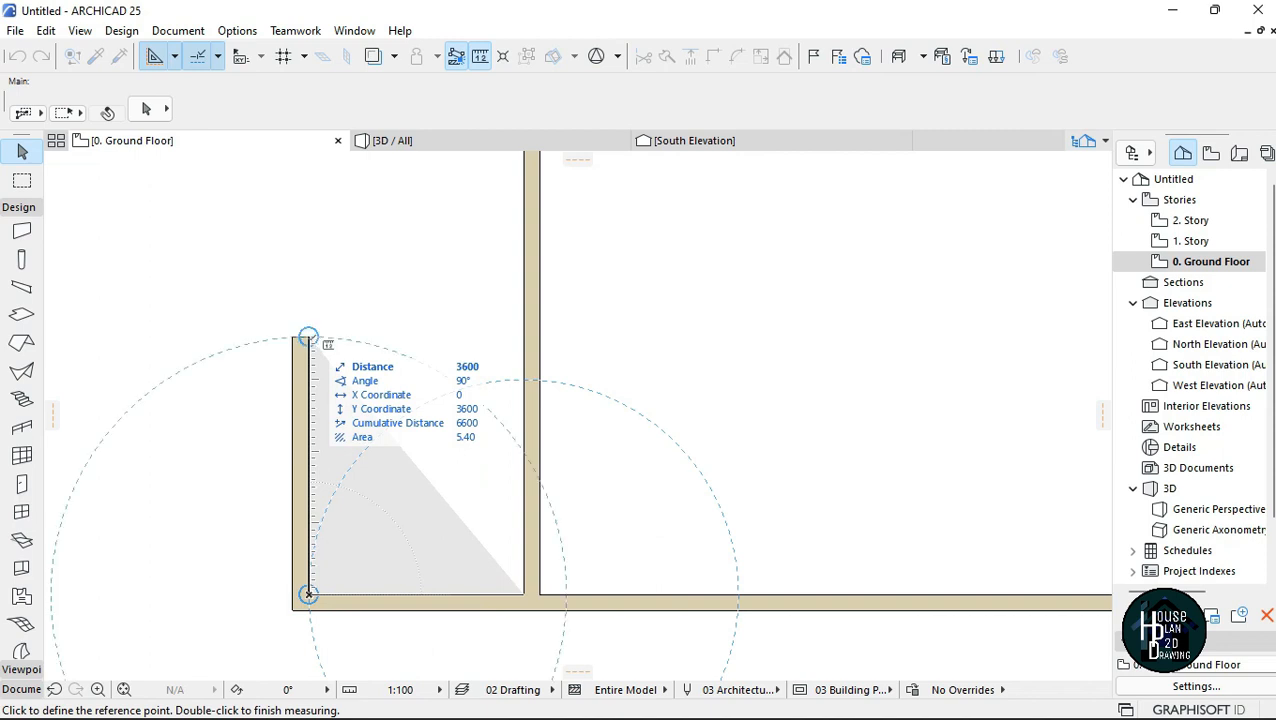
pyautogui.press('Escape')
# Repeat the inner width and height measurement of the bay, from the long wall's base to the short wall's top.
pyautogui.scroll(-3, 425, 488)
pyautogui.scroll(3, 376, 461)
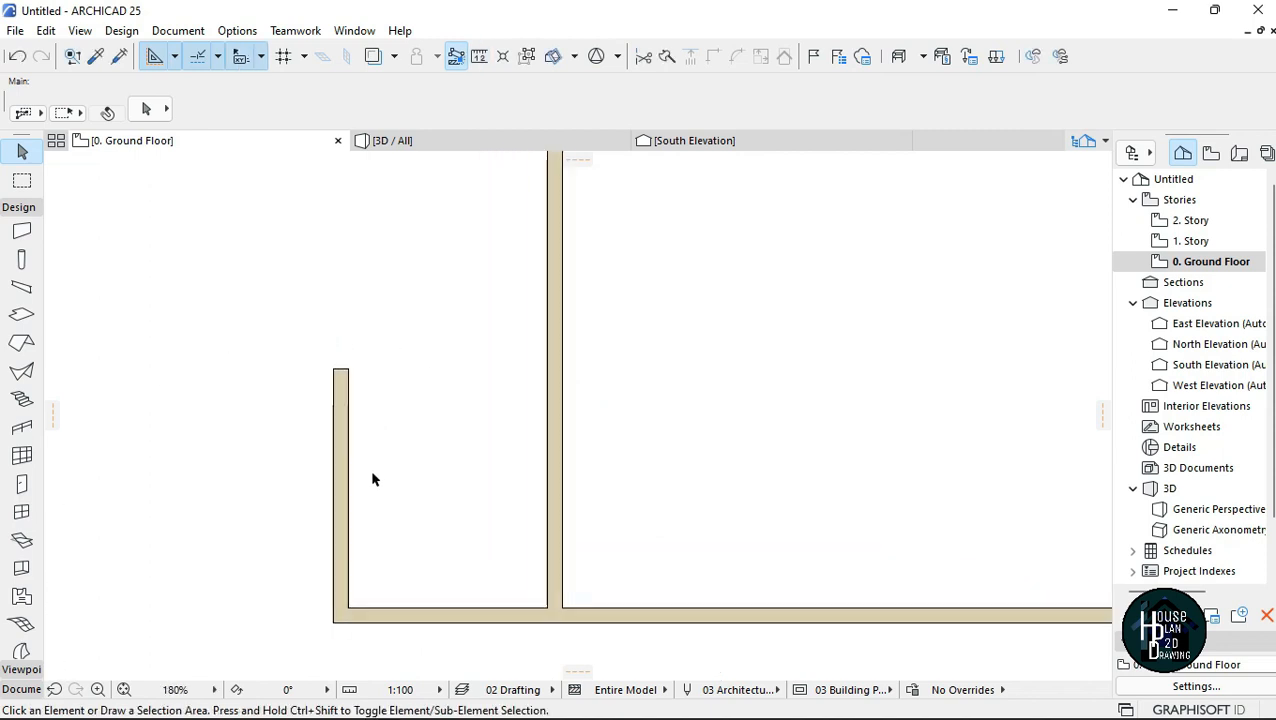
pyautogui.scroll(1, 372, 482)
pyautogui.press('m')
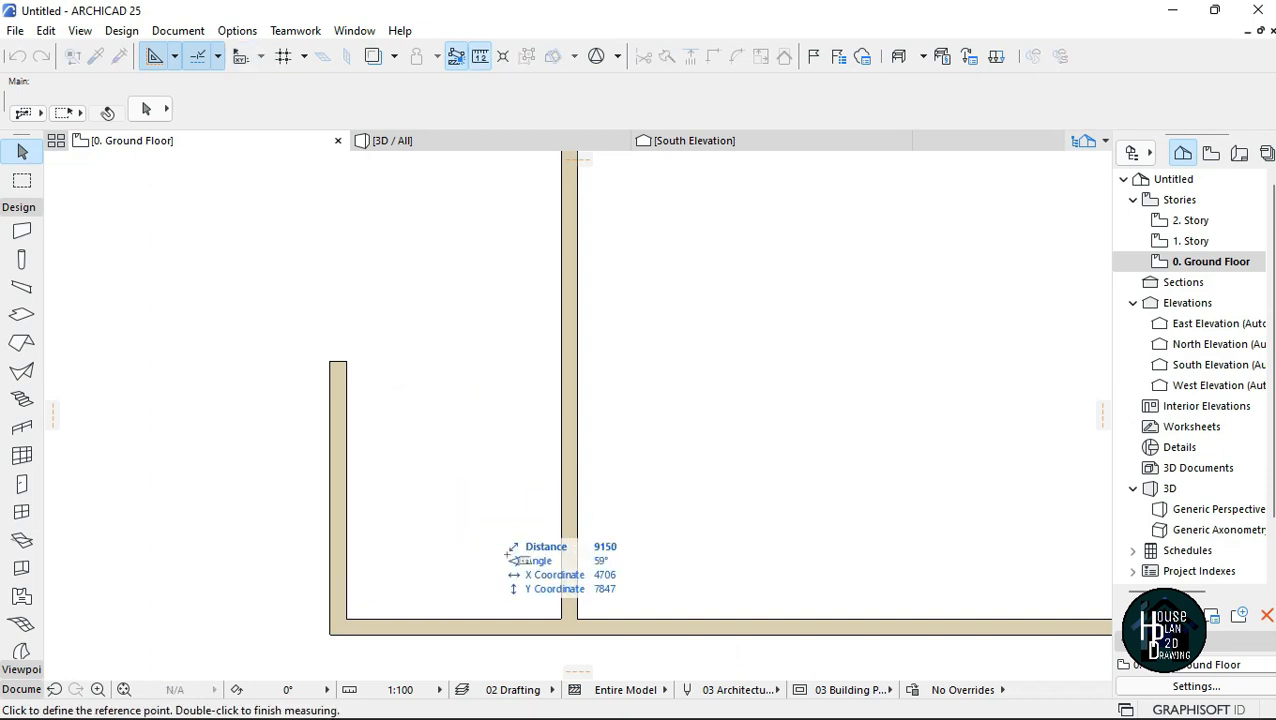
pyautogui.click(559, 618)
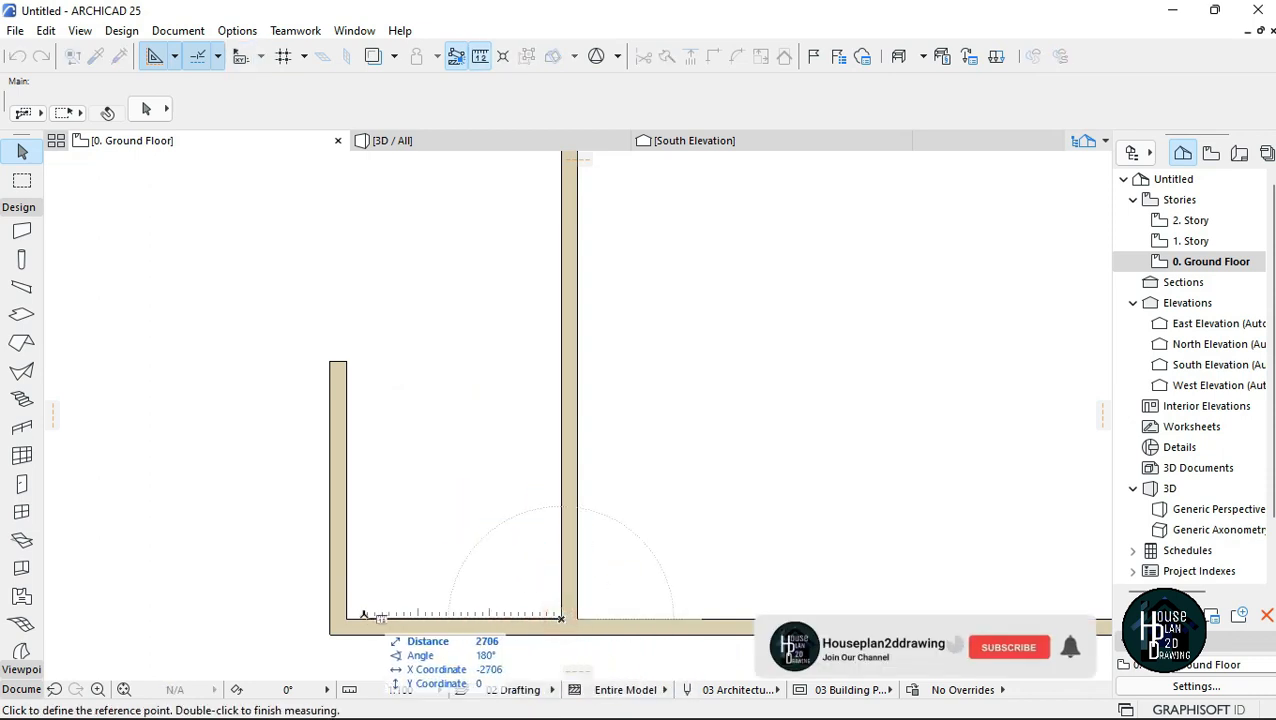
pyautogui.click(346, 618)
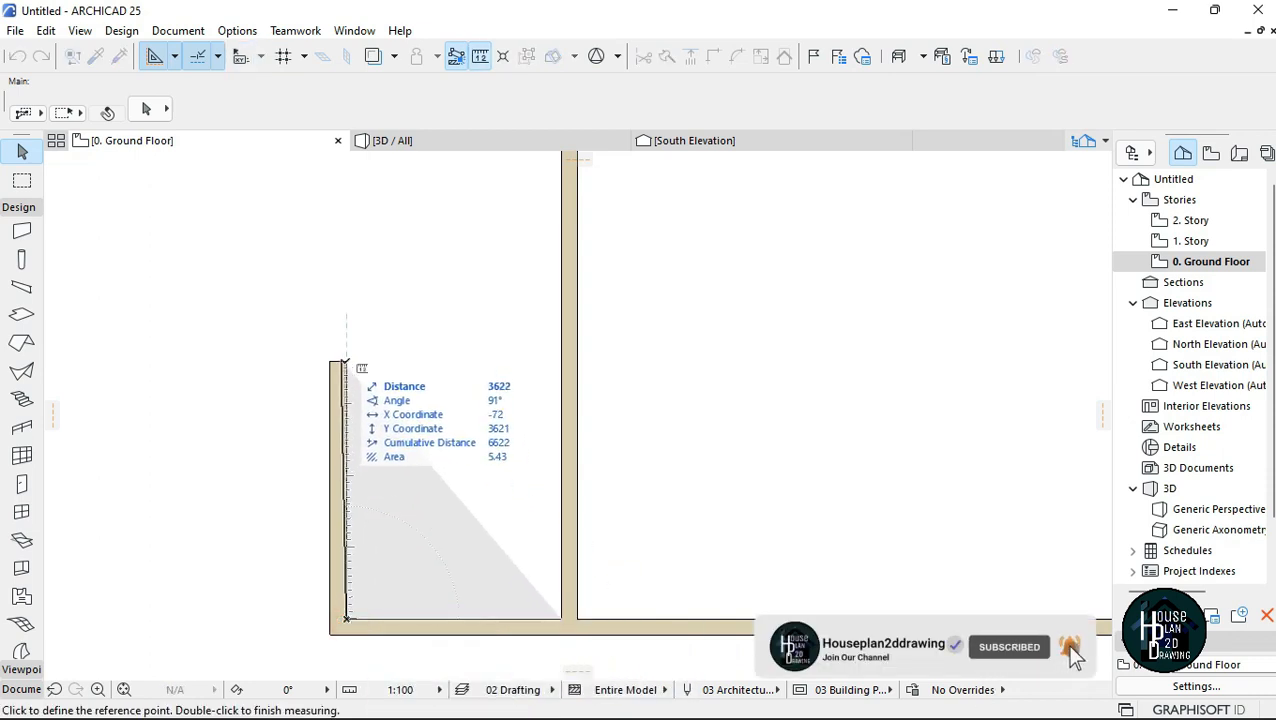
pyautogui.doubleClick(346, 362)
pyautogui.scroll(-5, 425, 420)
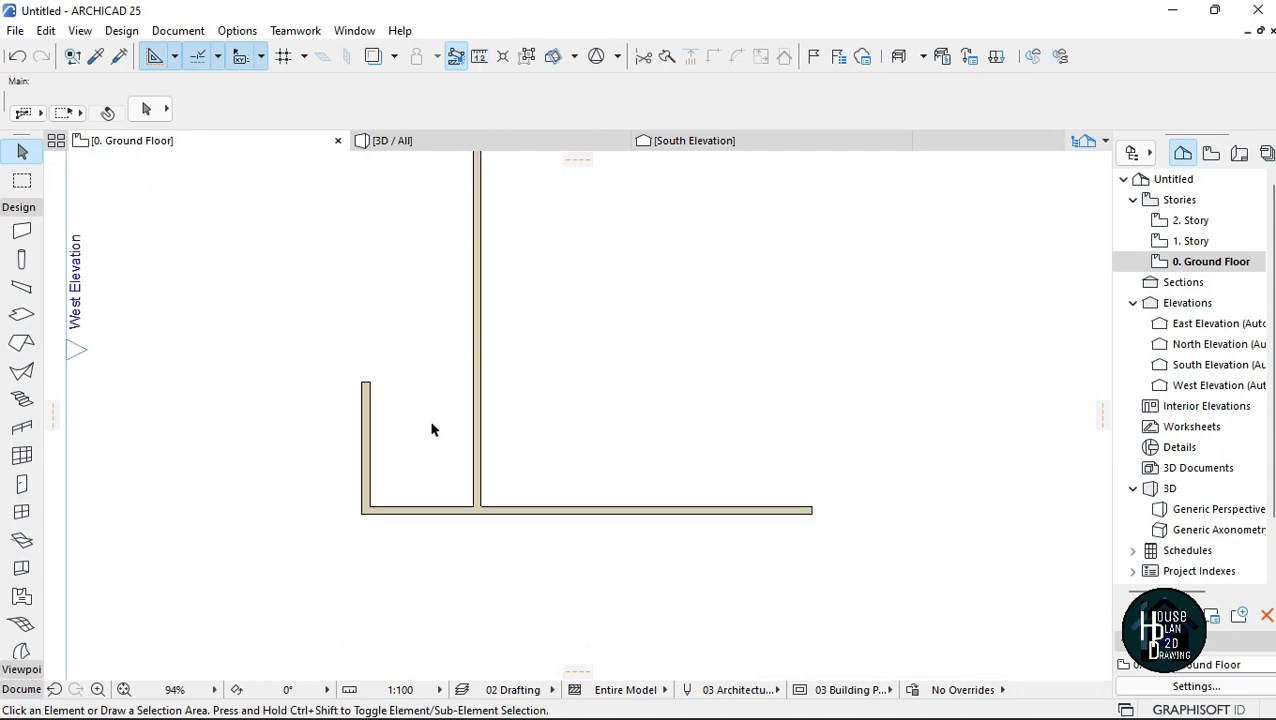
# Draw a short horizontal wall leftward from the top outer corner of the short vertical wall.
pyautogui.scroll(-1, 390, 407)
pyautogui.scroll(6, 390, 407)
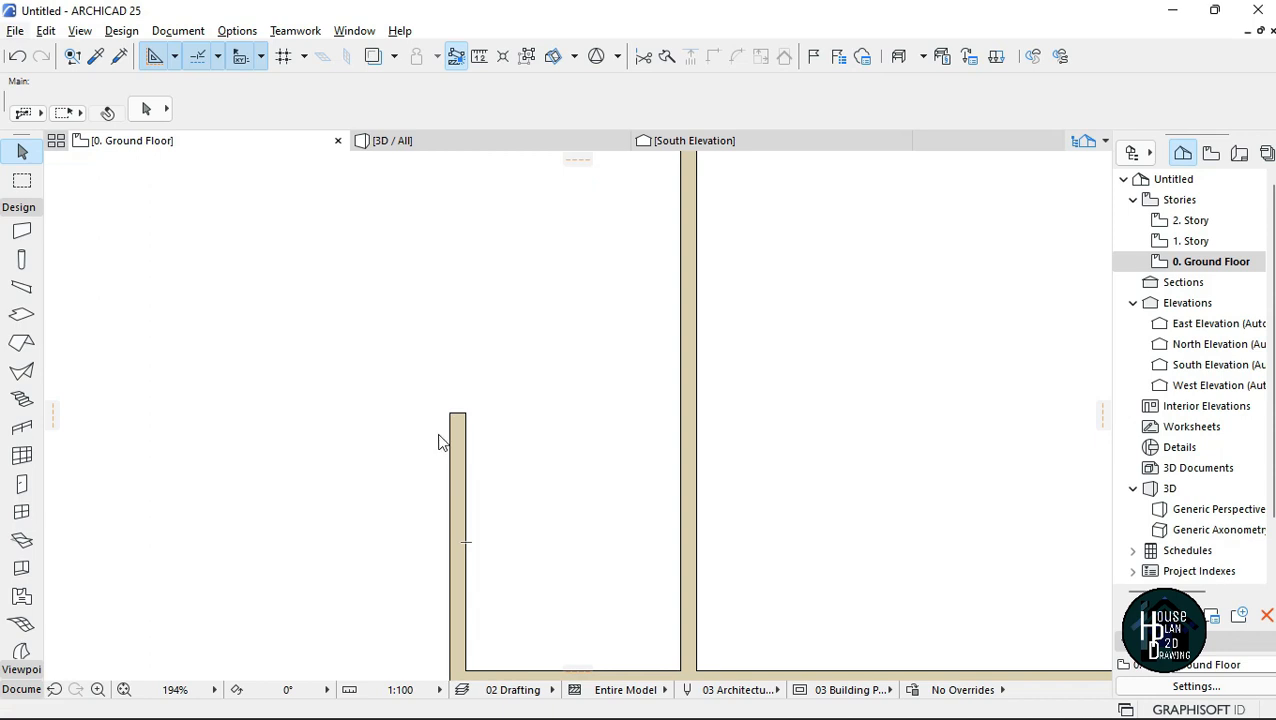
pyautogui.scroll(-4, 420, 440)
pyautogui.scroll(3, 430, 430)
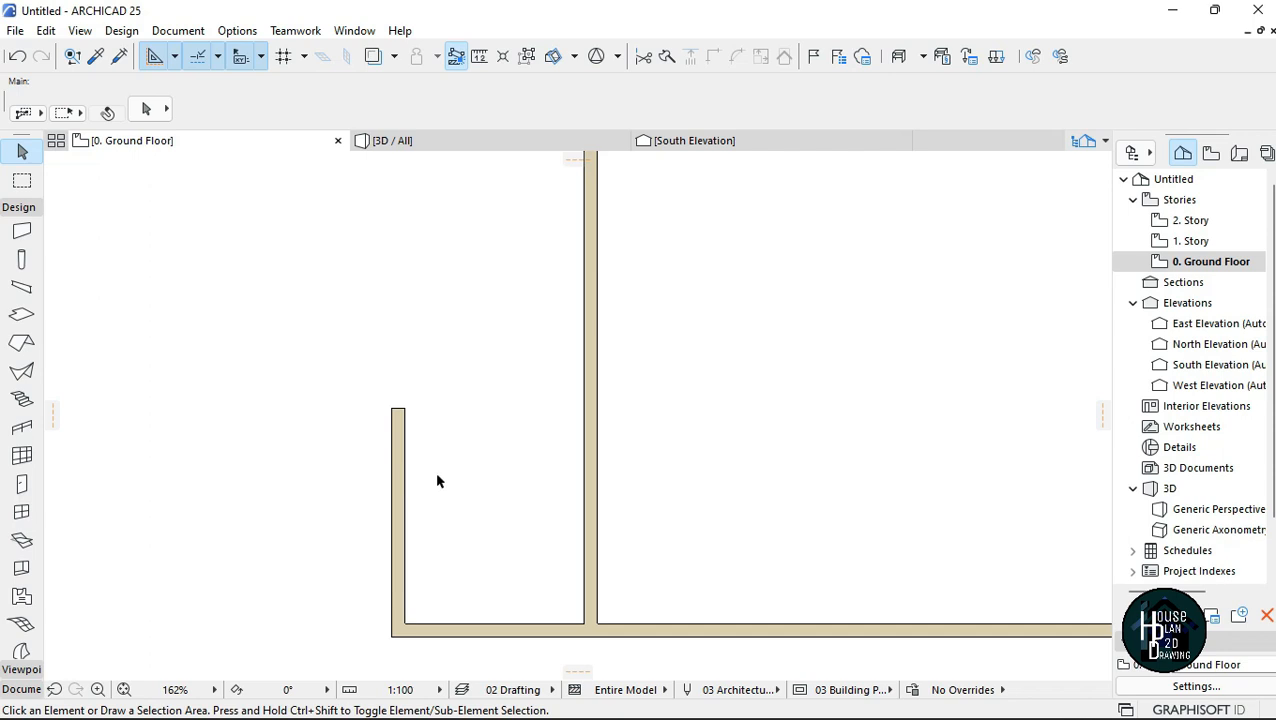
pyautogui.click(22, 233)
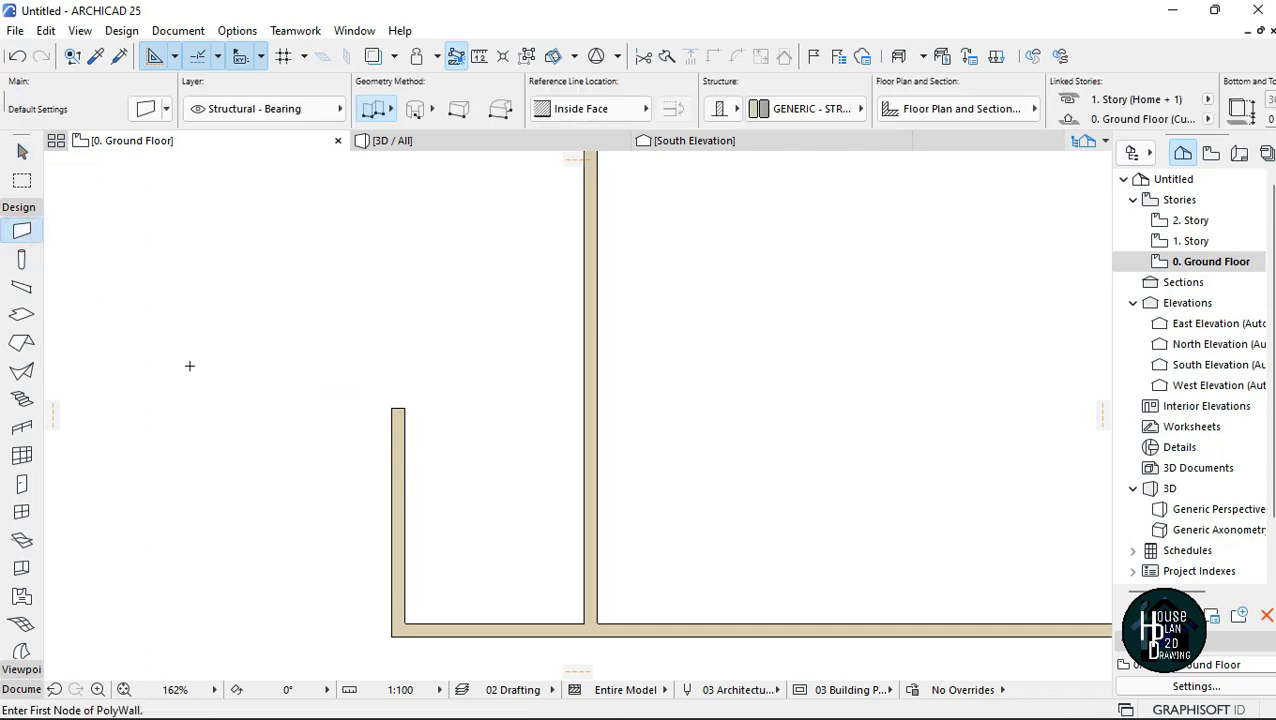
pyautogui.click(393, 408)
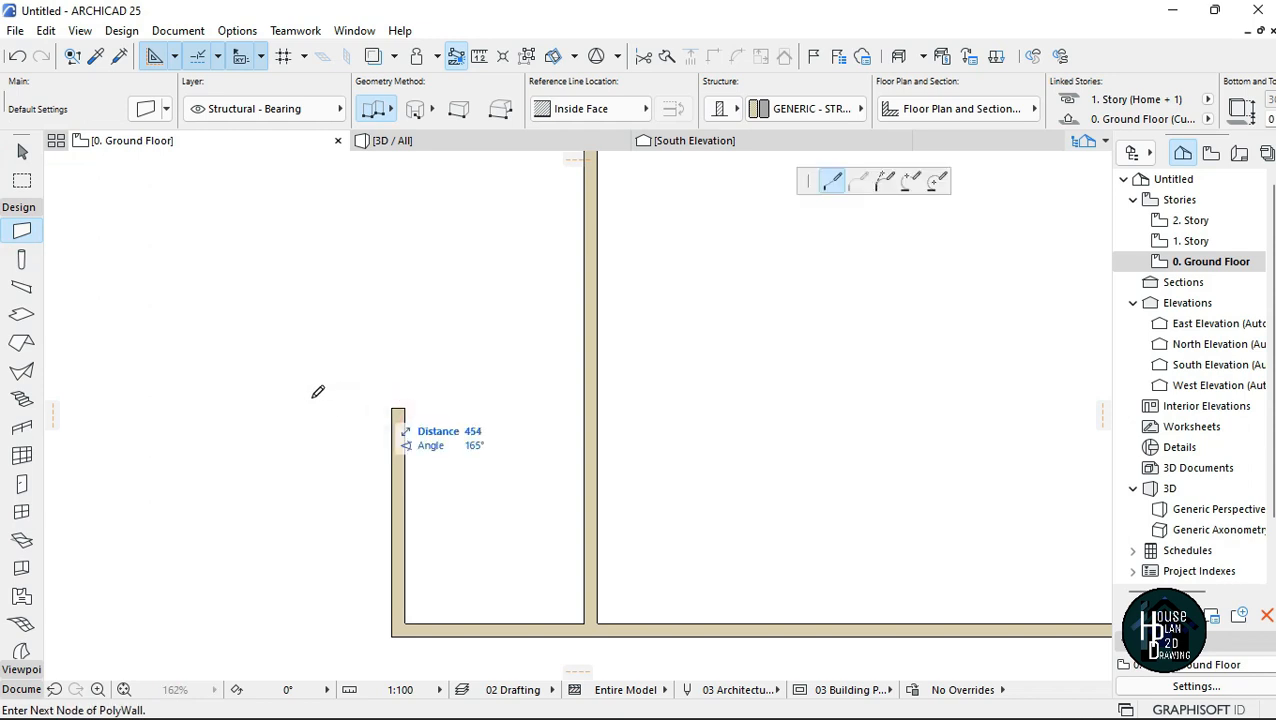
pyautogui.doubleClick(285, 407)
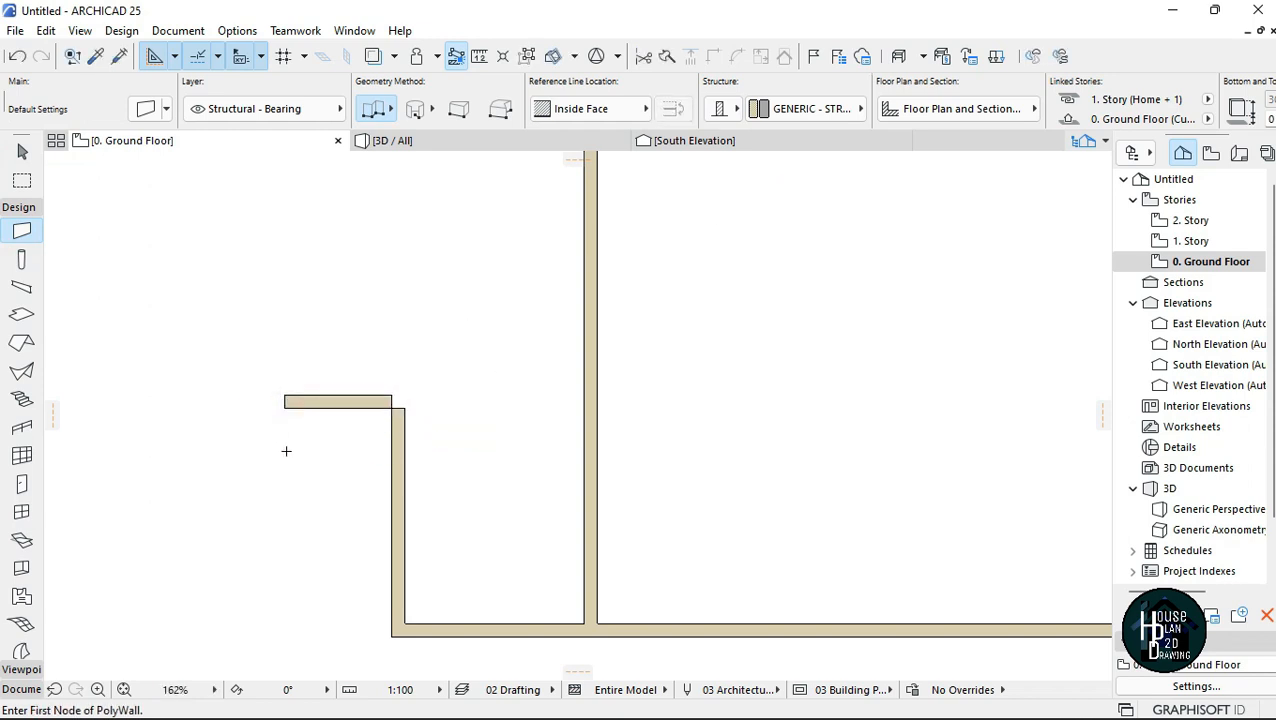
# Delete the short horizontal wall at the top of the short vertical wall.
pyautogui.press('Escape')
pyautogui.click(321, 395)
pyautogui.rightClick(300, 441)
pyautogui.click(358, 413)
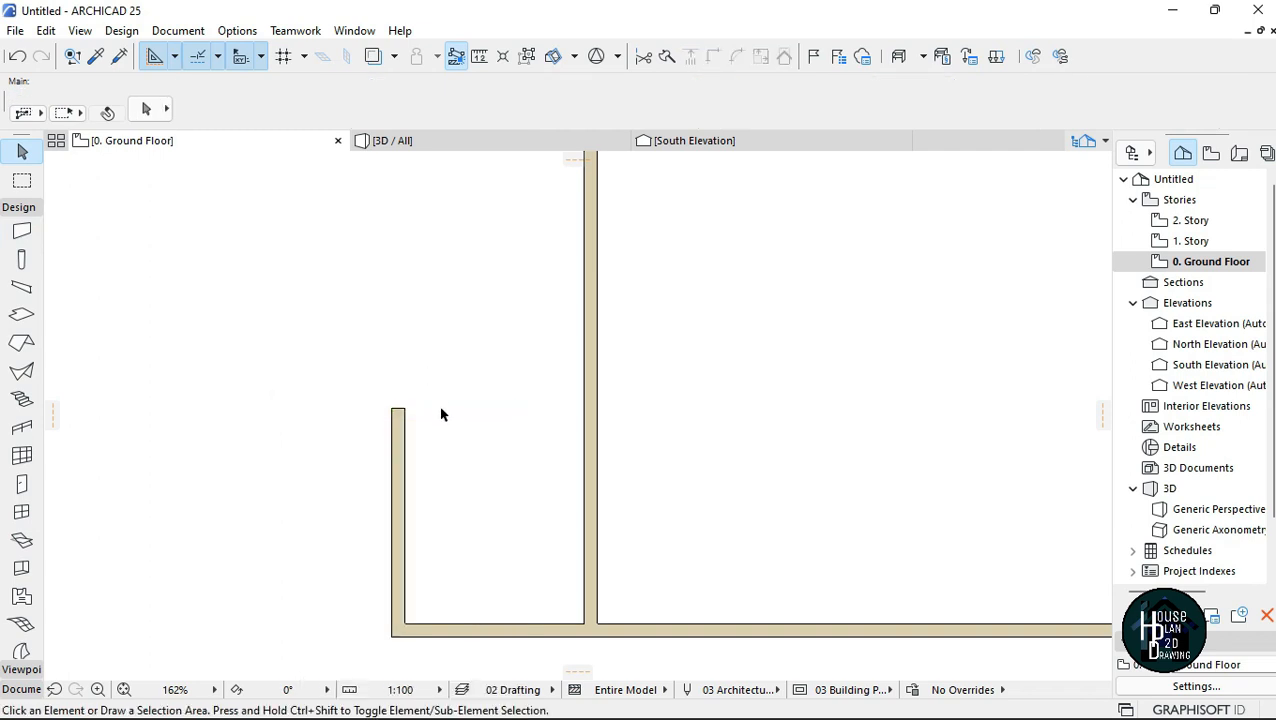
# Draw a 600 long horizontal wall leftward from the short vertical wall's top outer corner, with the reference line on the Inside Face.
pyautogui.keyDown('alt'); pyautogui.click(399, 445); pyautogui.keyUp('alt')
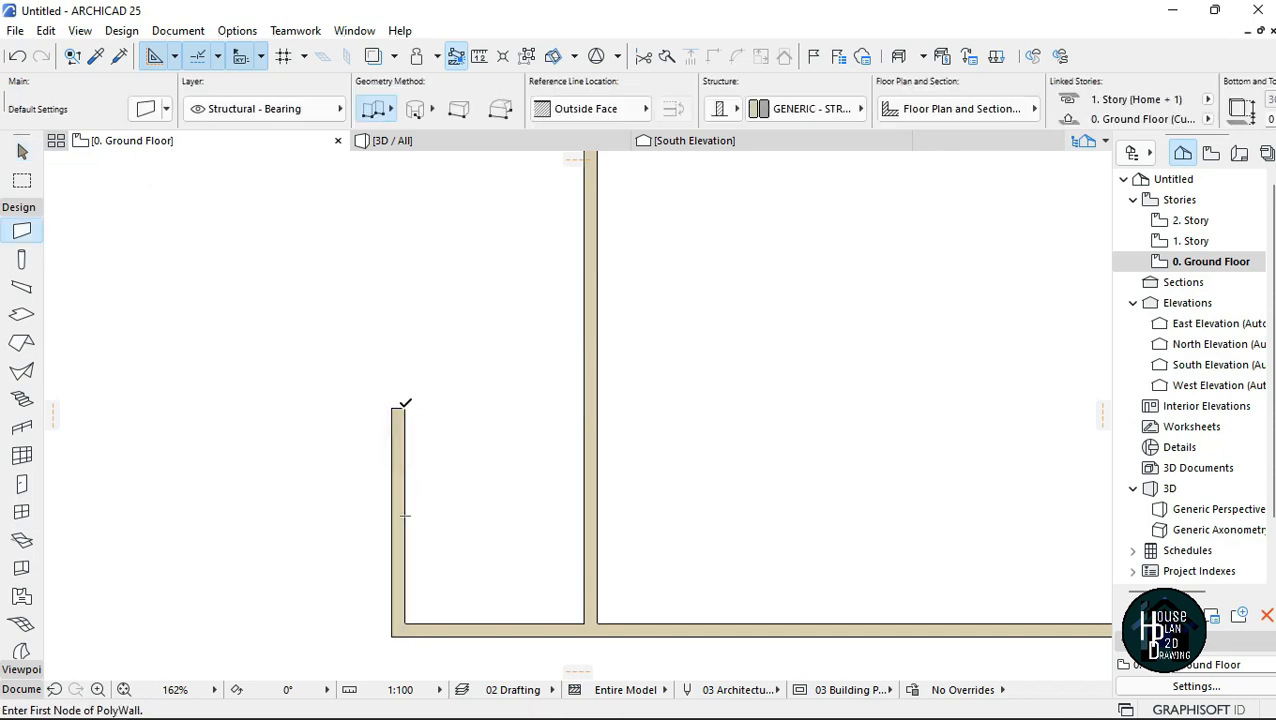
pyautogui.click(390, 408)
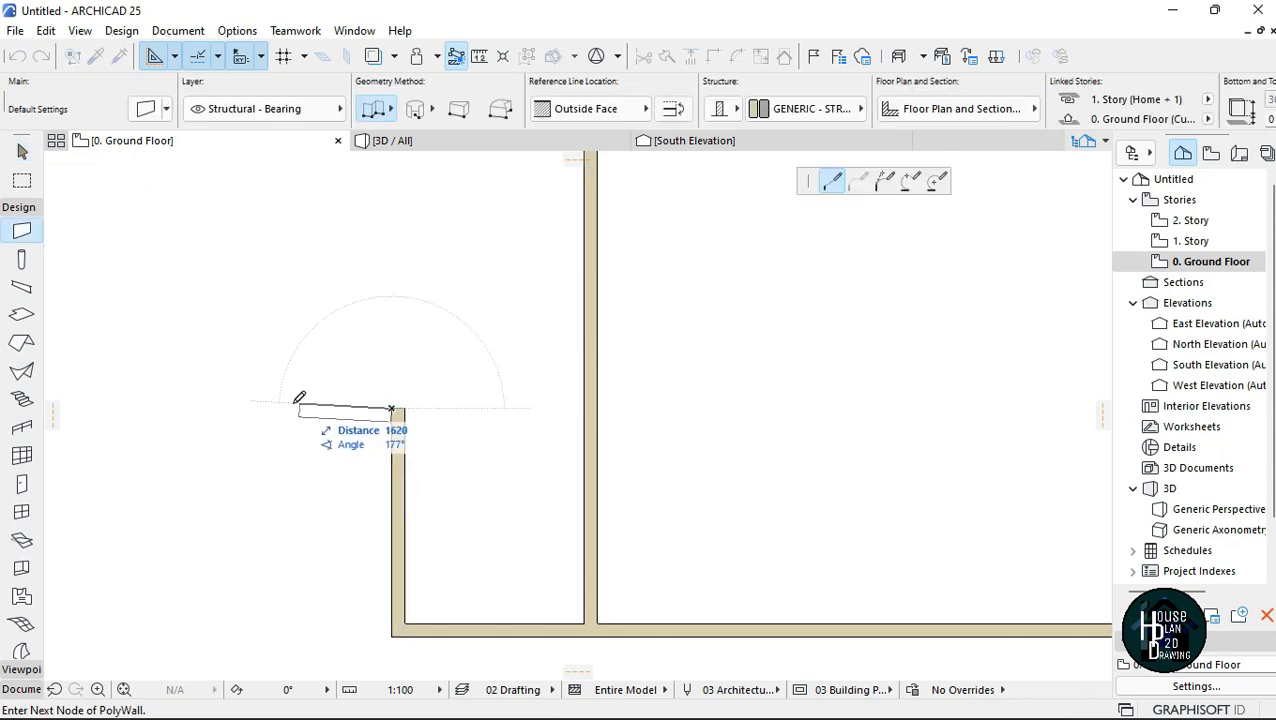
pyautogui.click(559, 116)
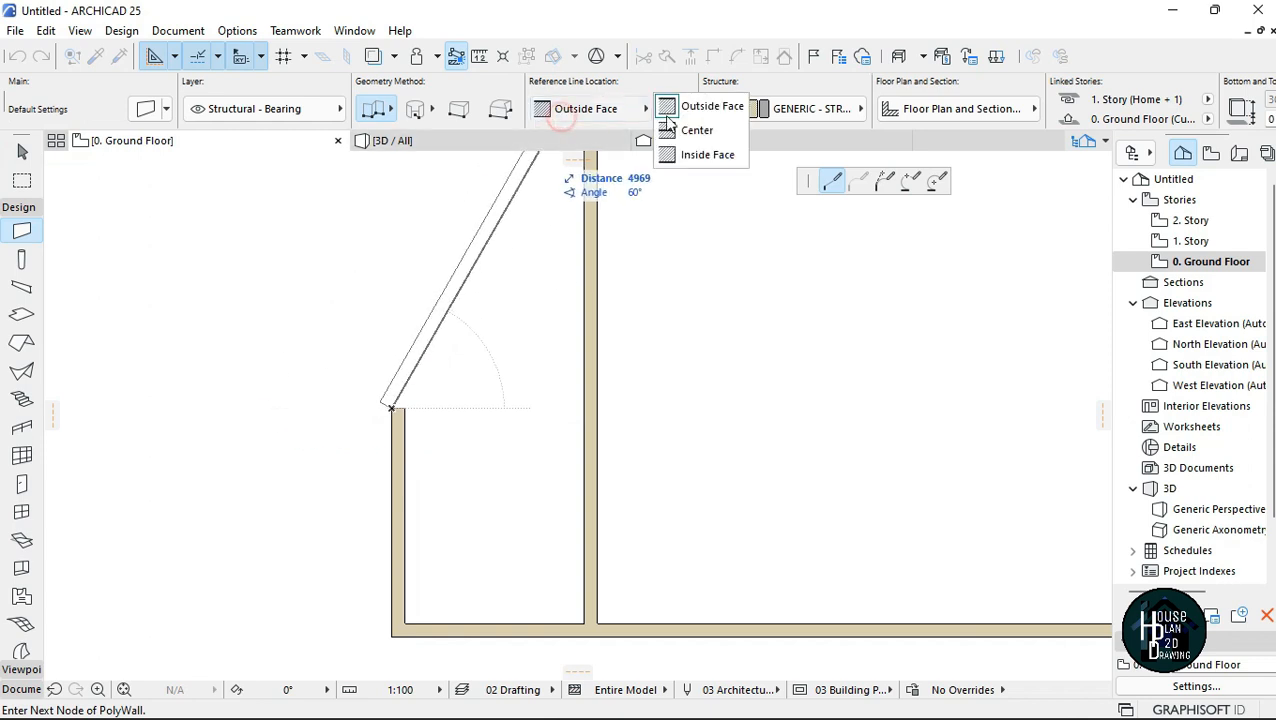
pyautogui.click(708, 160)
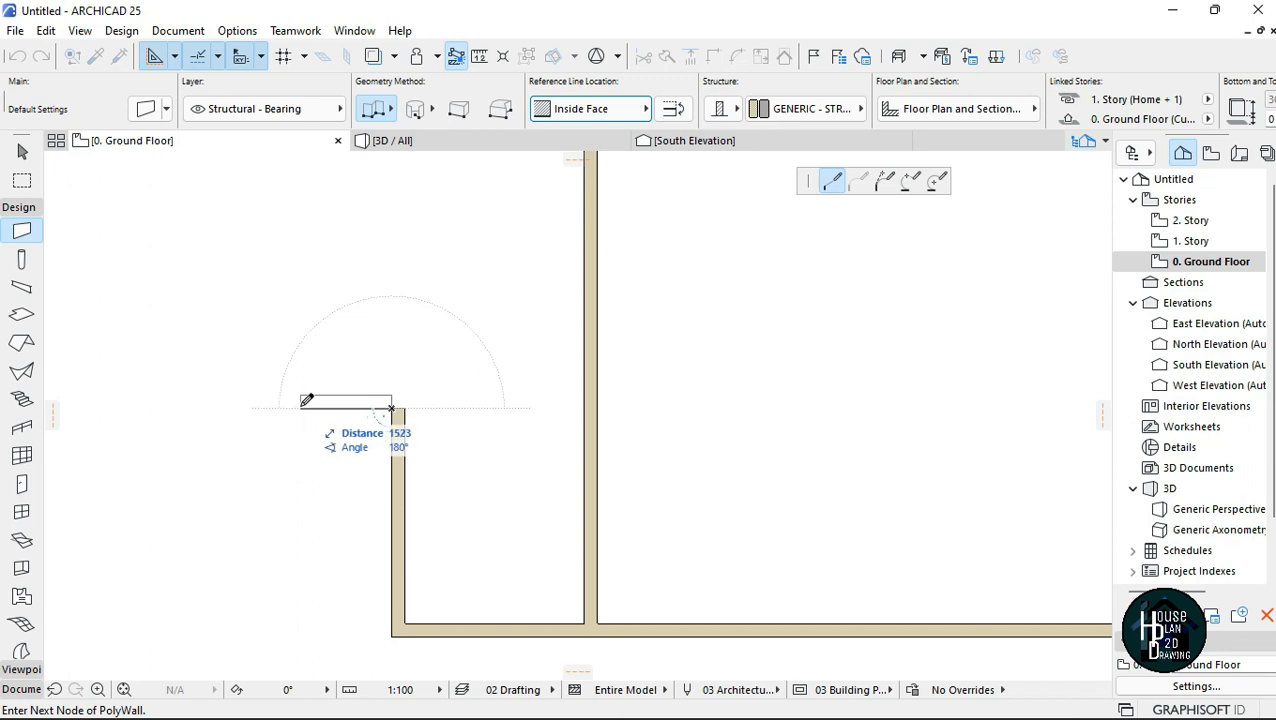
pyautogui.write('60')
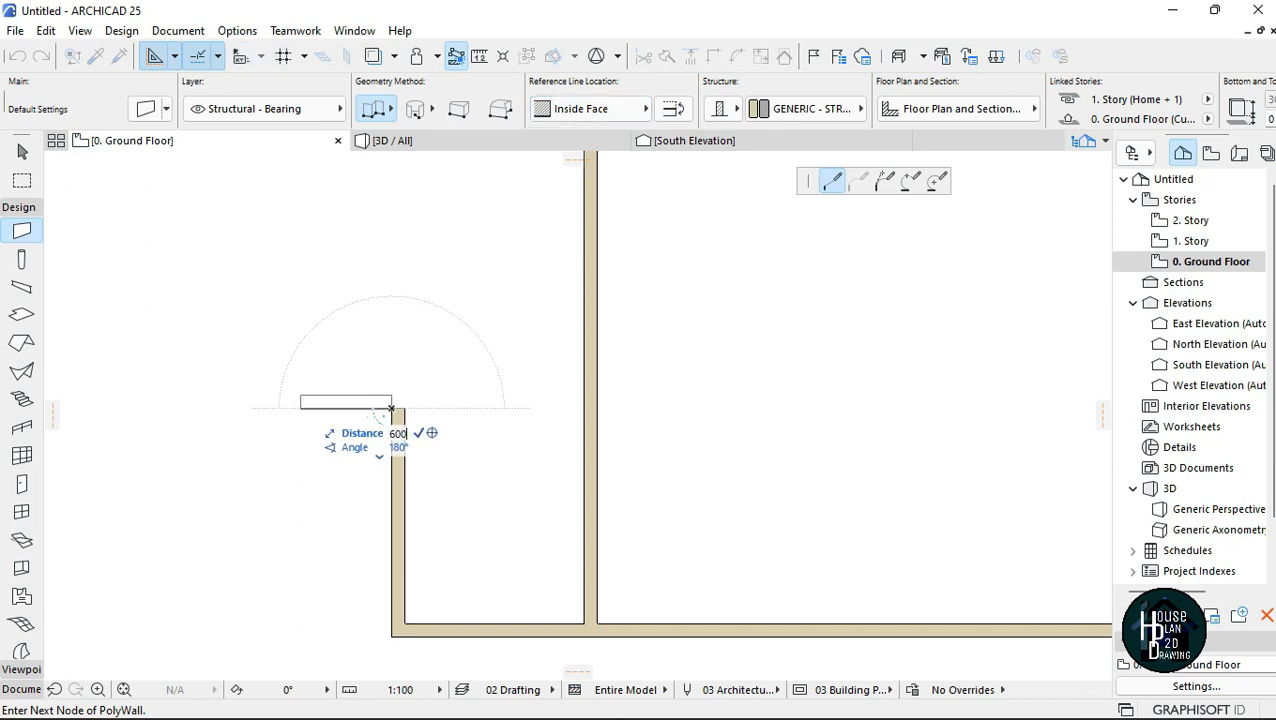
pyautogui.write('0')
pyautogui.press('Return')
pyautogui.press('Escape')
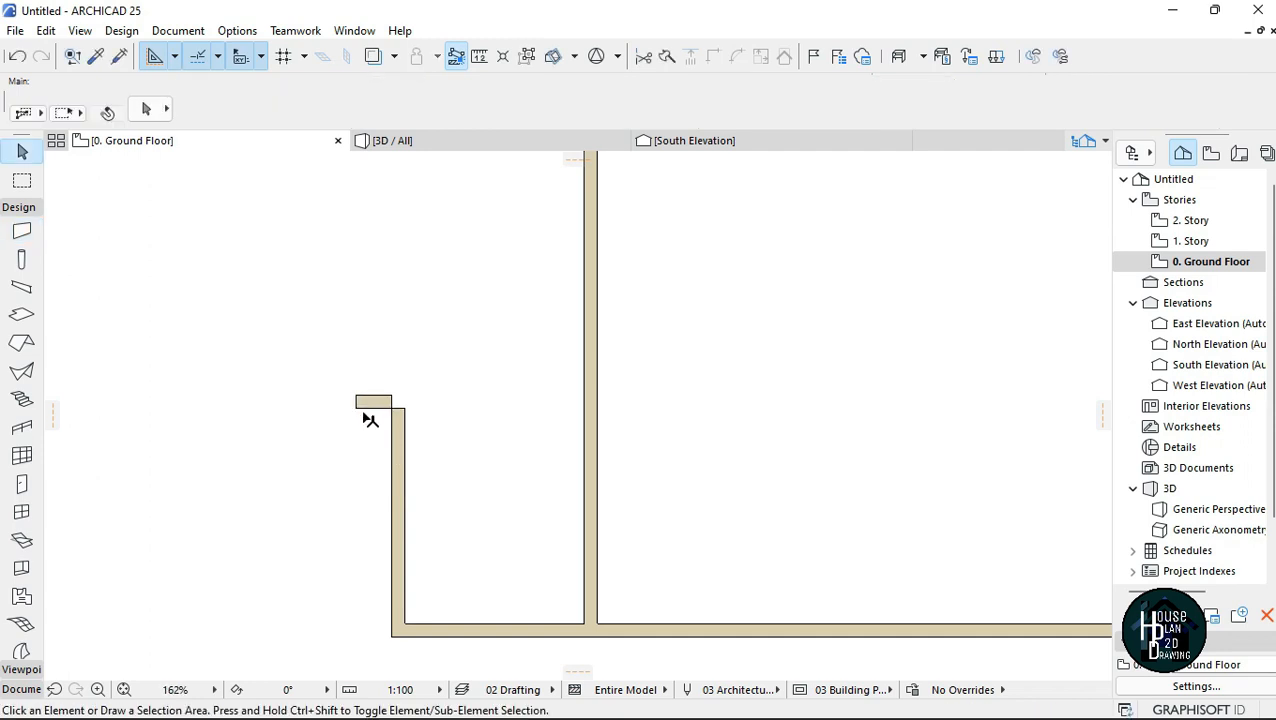
# Stretch the short horizontal wall's free left end so that the wall is 1000 long.
pyautogui.click(362, 409)
pyautogui.click(355, 408)
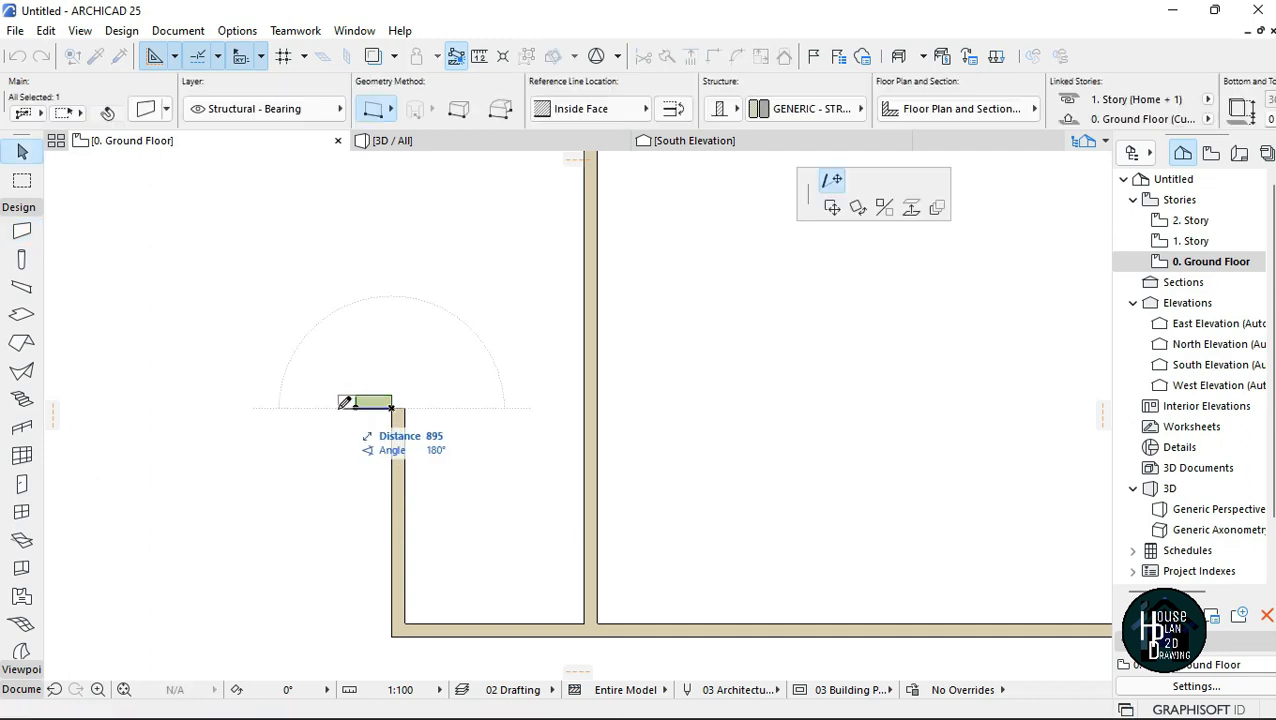
pyautogui.write('1000')
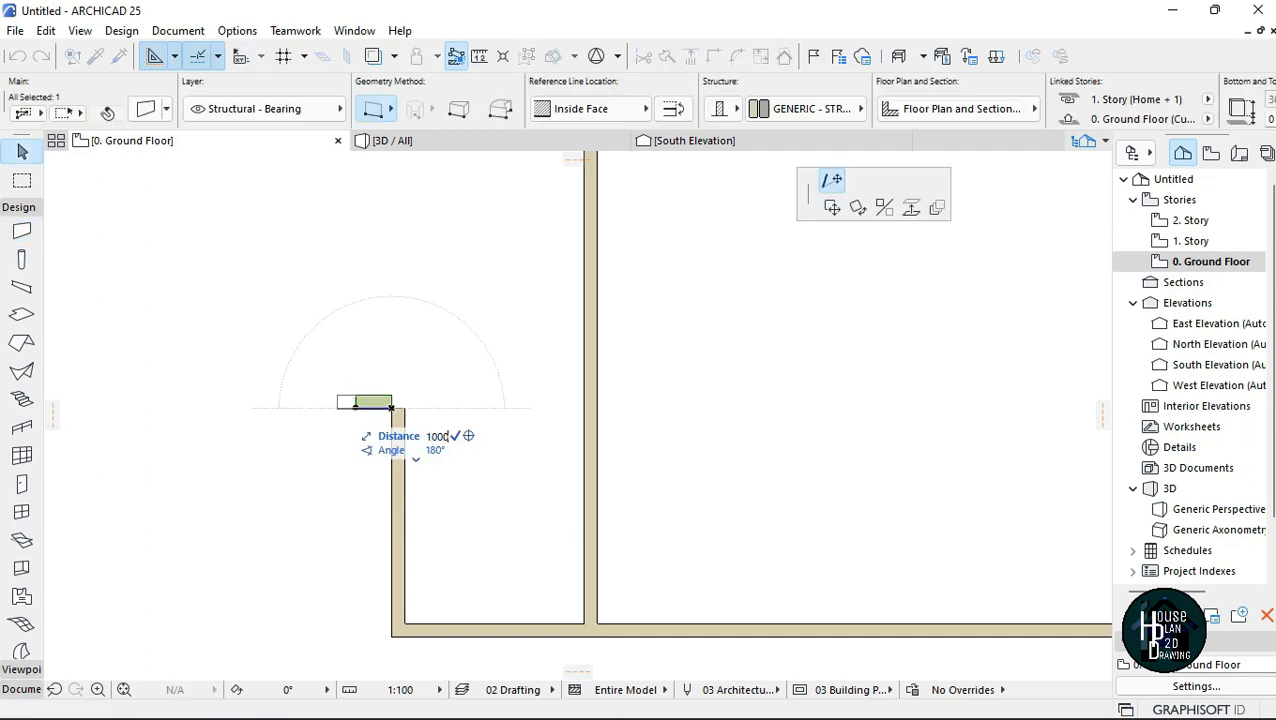
pyautogui.press('Return')
pyautogui.click(333, 408)
pyautogui.press('Escape')
pyautogui.press('Escape')
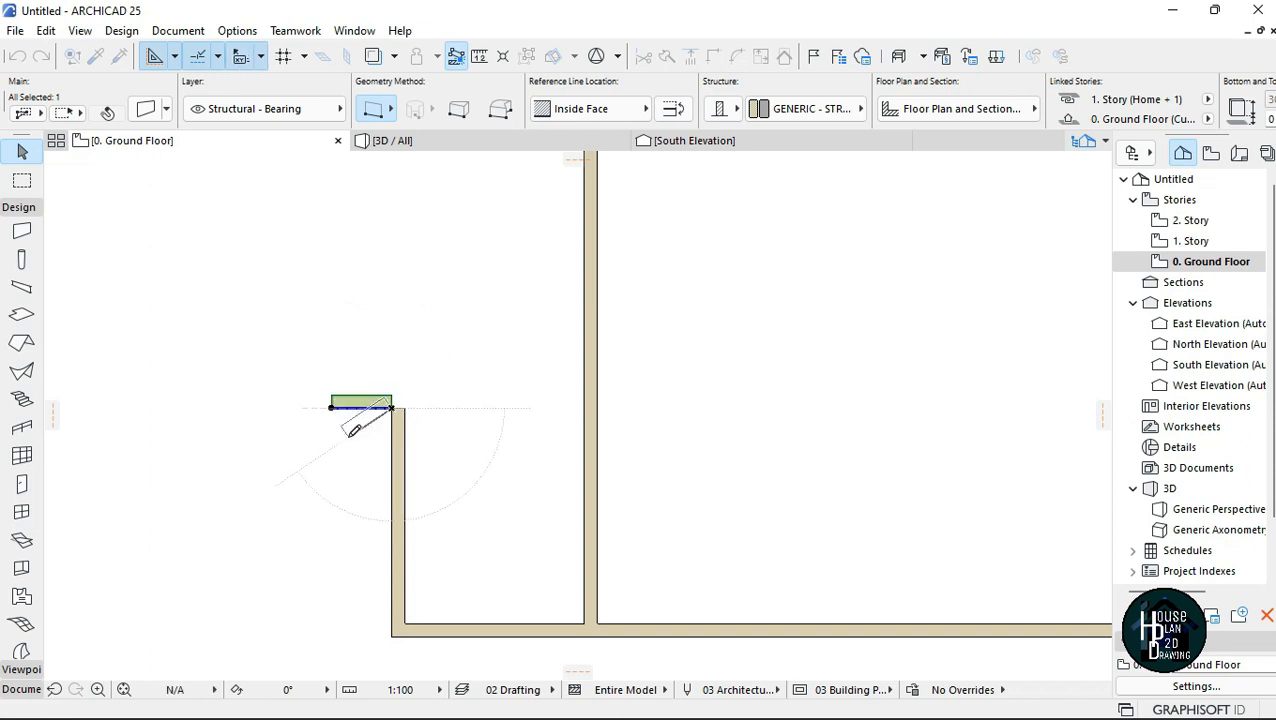
# Extend the horizontal wall's right end to meet the long vertical wall, closing the bay at the top.
pyautogui.click(369, 408)
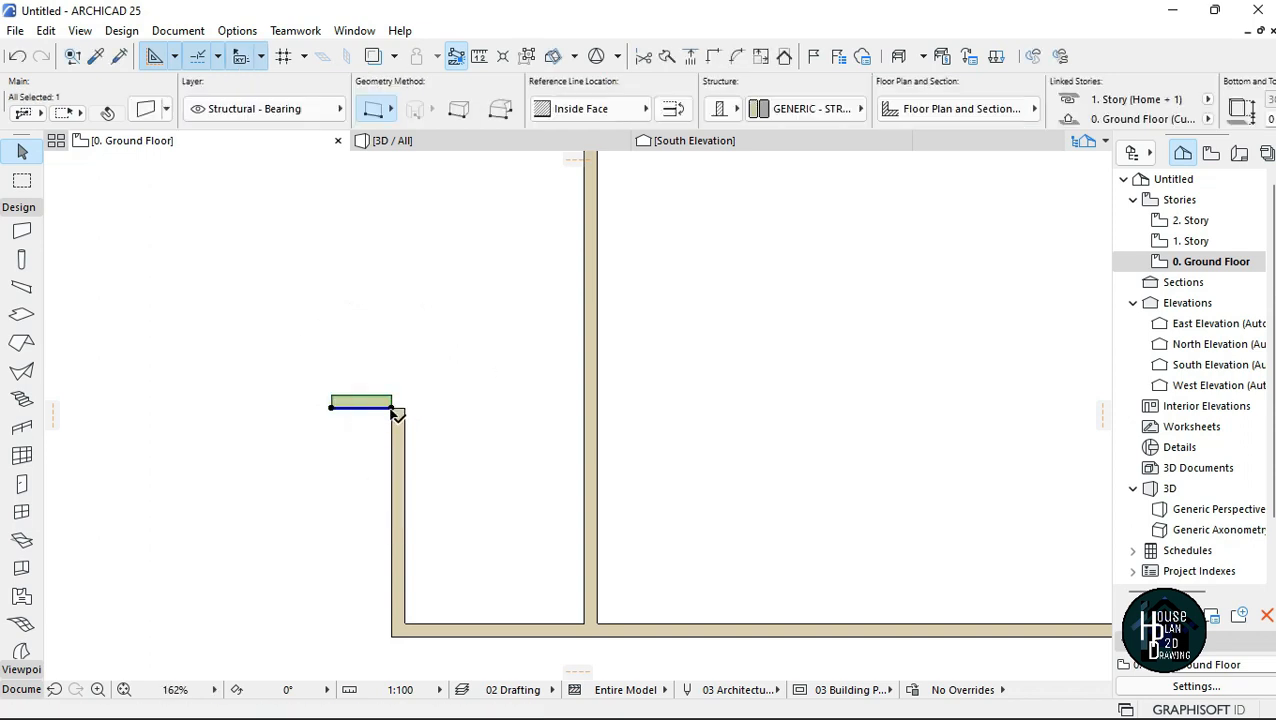
pyautogui.click(392, 408)
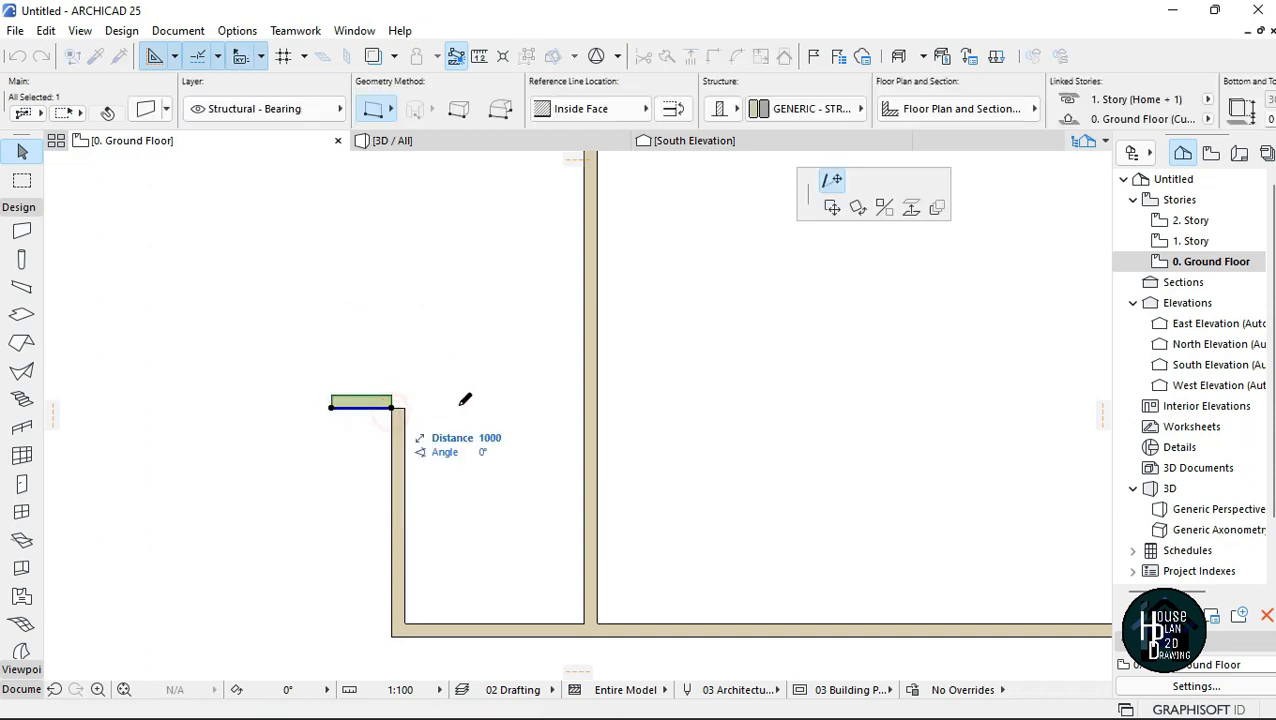
pyautogui.click(590, 406)
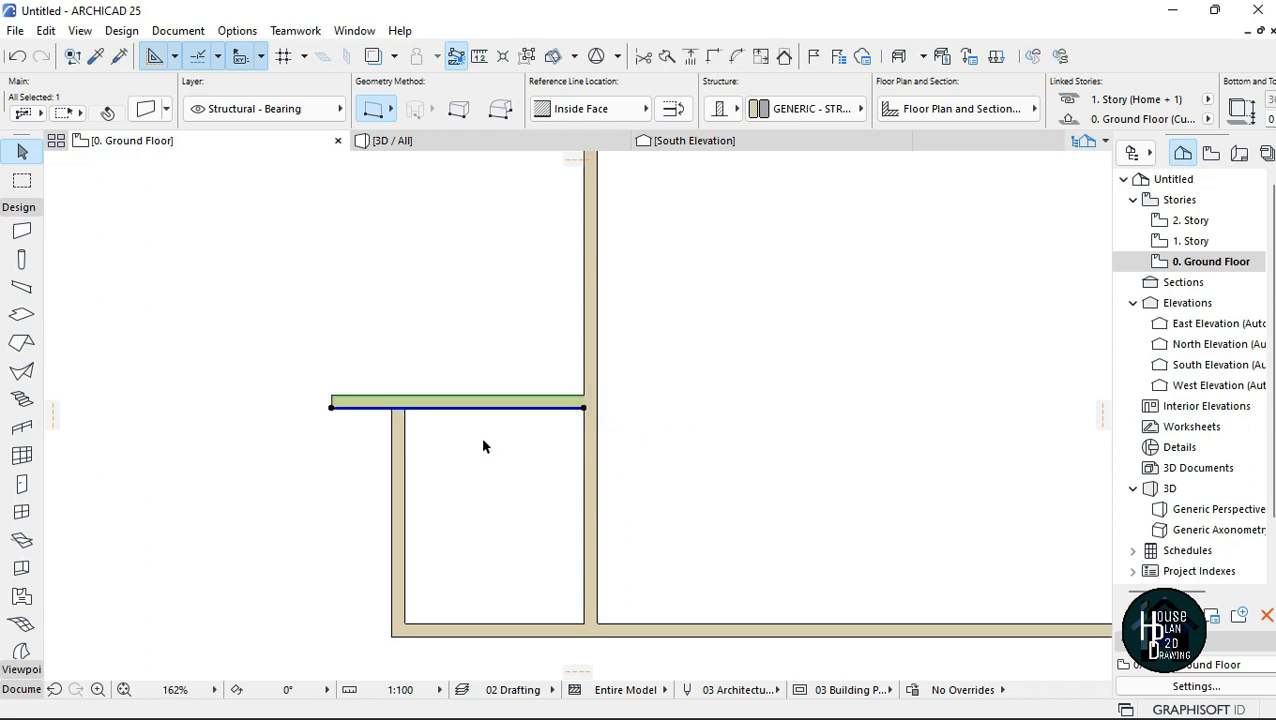
pyautogui.press('Escape')
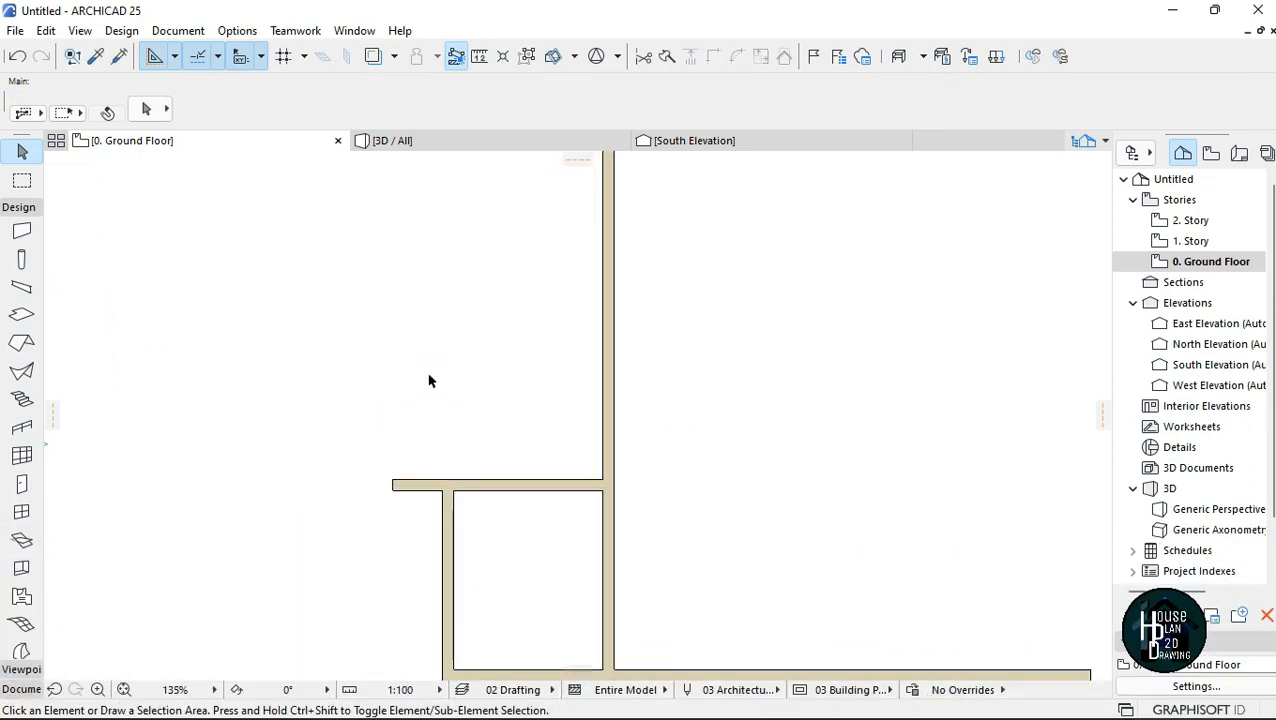
# Draw a vertical wall upward from the horizontal wall's top left corner, with the reference line on the Outside Face.
pyautogui.scroll(2, 431, 446)
pyautogui.keyDown('alt'); pyautogui.click(567, 501); pyautogui.keyUp('alt')
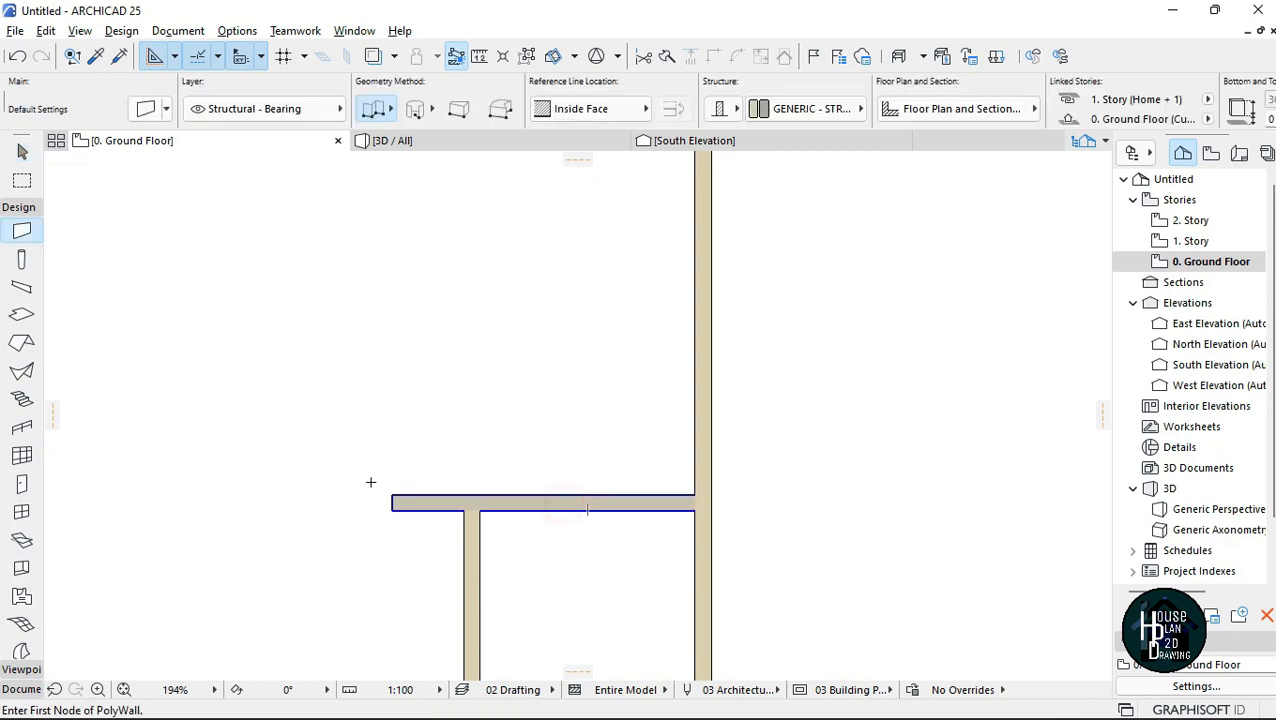
pyautogui.click(394, 493)
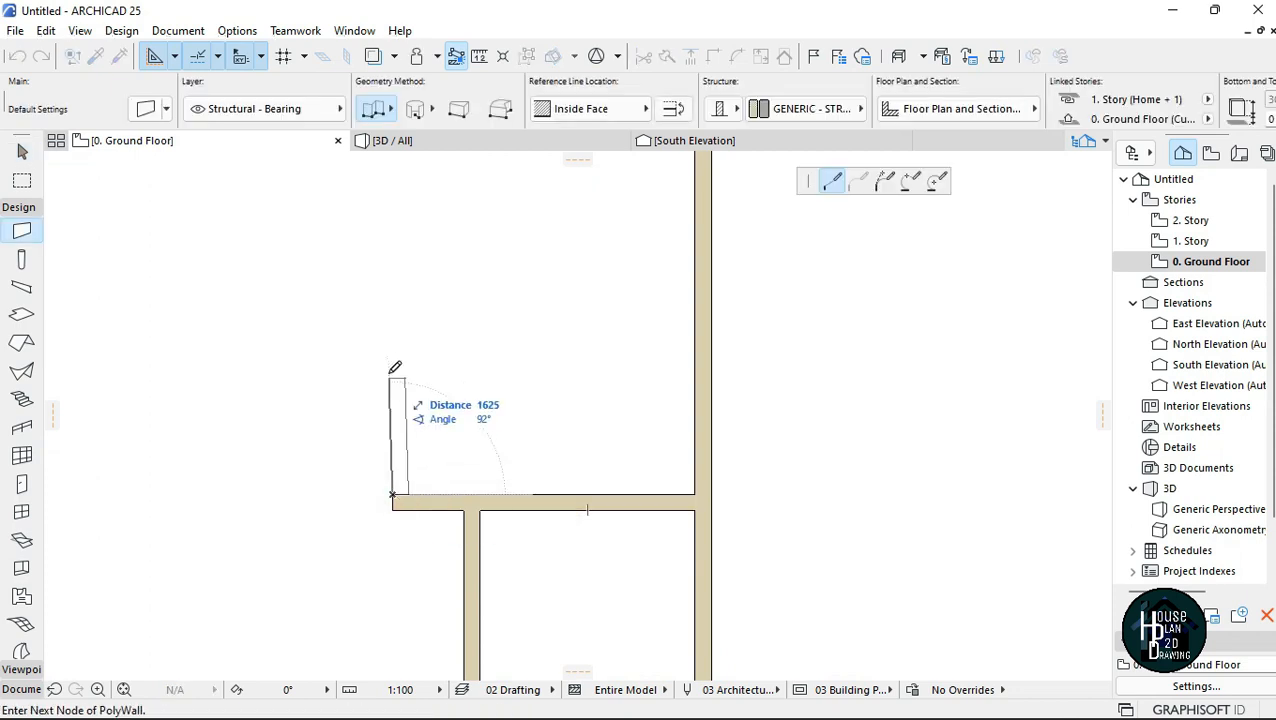
pyautogui.click(585, 108)
pyautogui.click(708, 106)
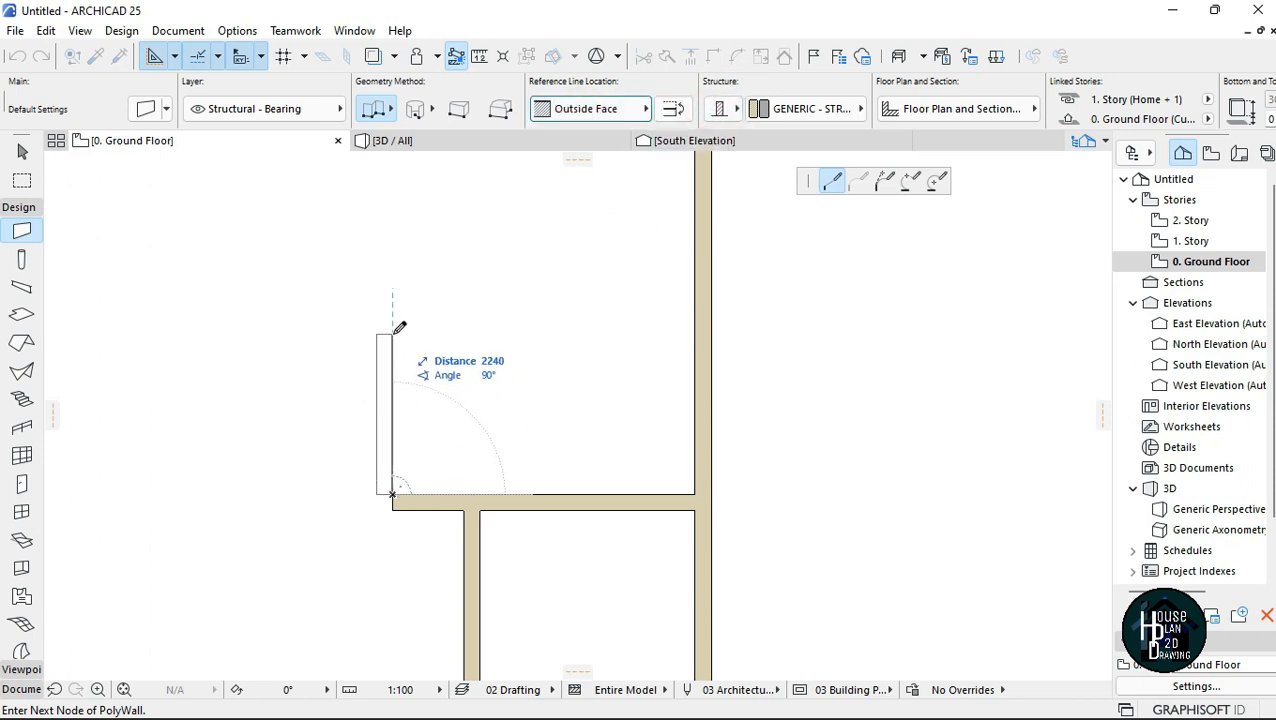
pyautogui.doubleClick(391, 224)
# Draw a horizontal wall across to the long vertical wall, starting 1800 above the lower inner corner of the new vertical wall.
pyautogui.scroll(-3, 390, 424)
pyautogui.scroll(4, 379, 436)
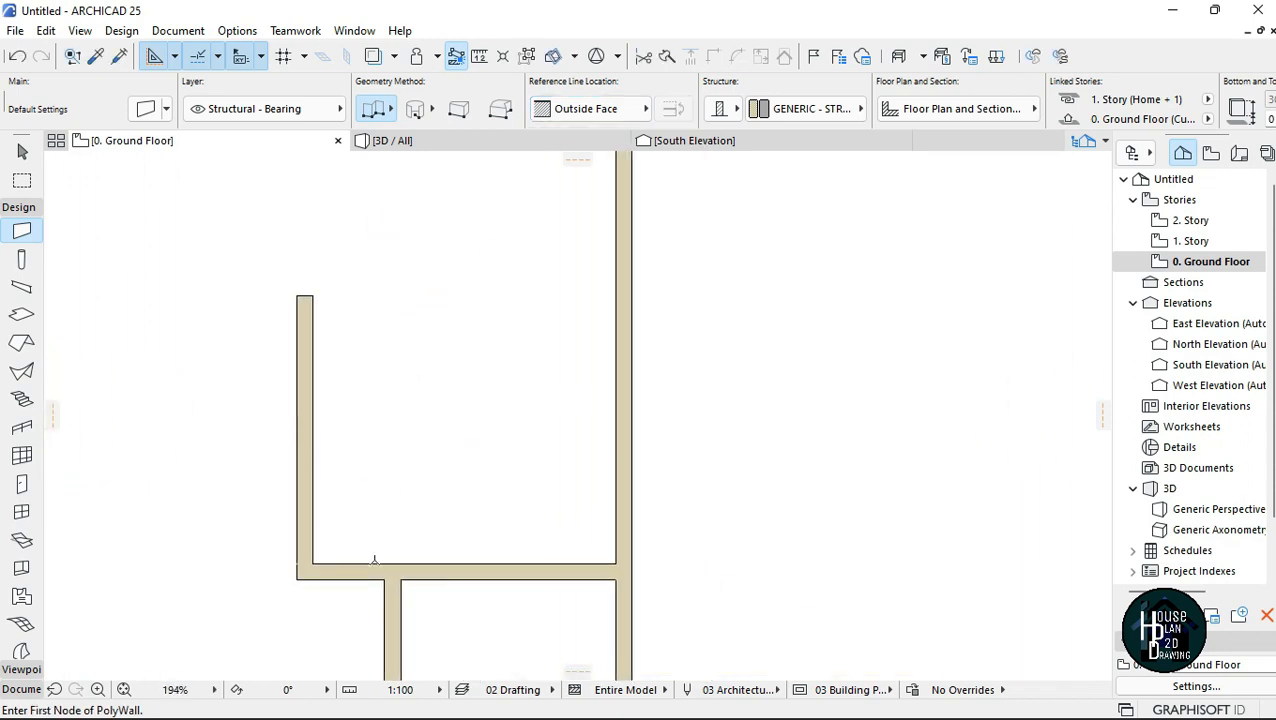
pyautogui.scroll(-2, 356, 484)
pyautogui.scroll(3, 342, 488)
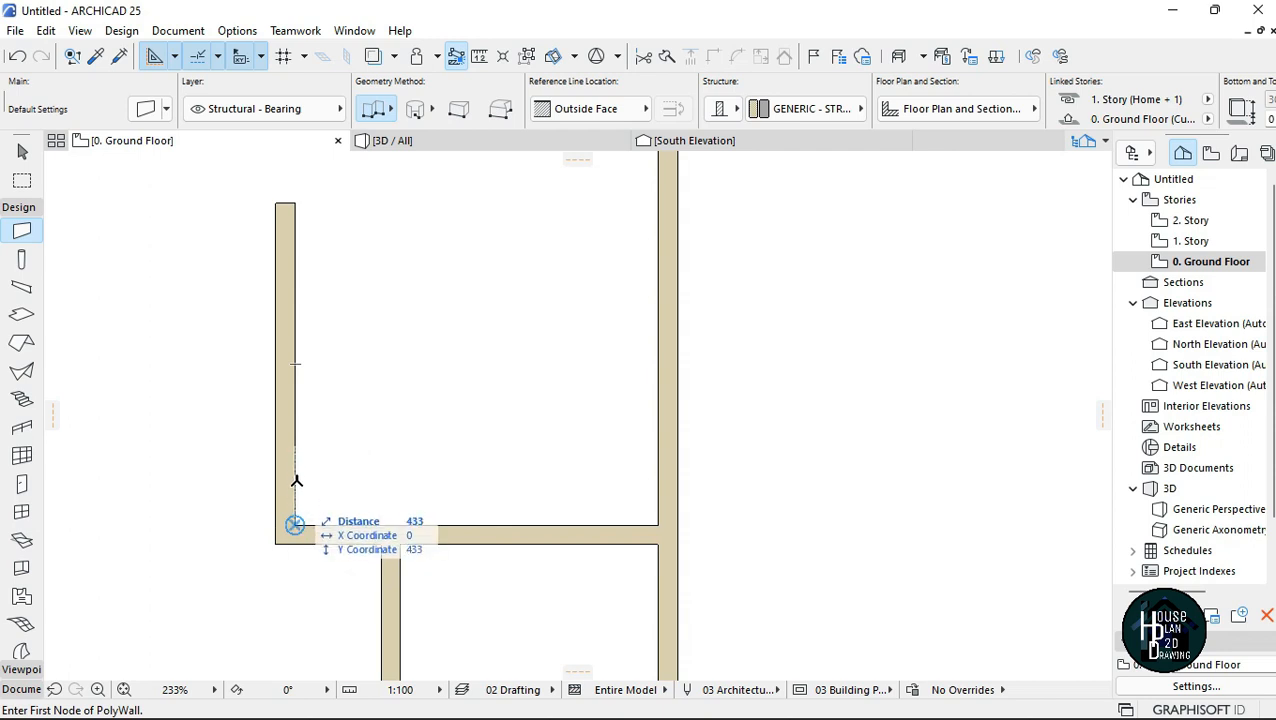
pyautogui.scroll(3, 294, 510)
pyautogui.scroll(1, 294, 510)
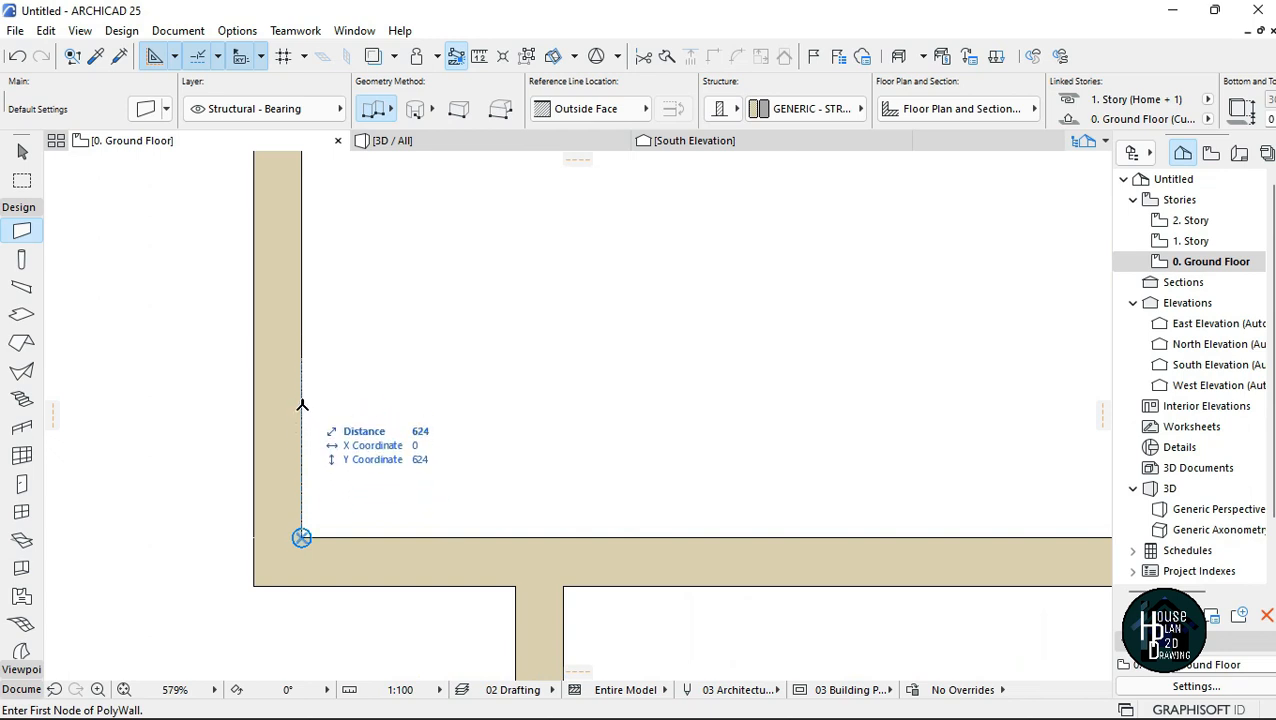
pyautogui.scroll(-3, 296, 444)
pyautogui.scroll(-1, 296, 444)
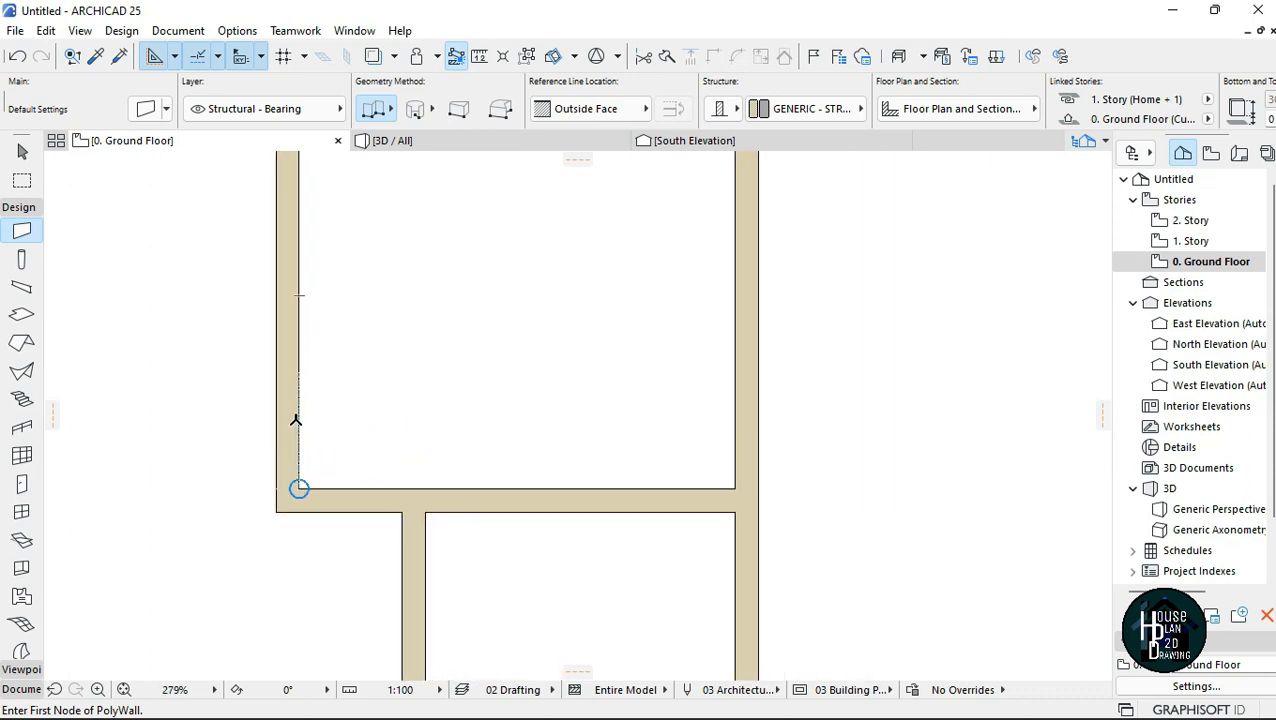
pyautogui.write('1800')
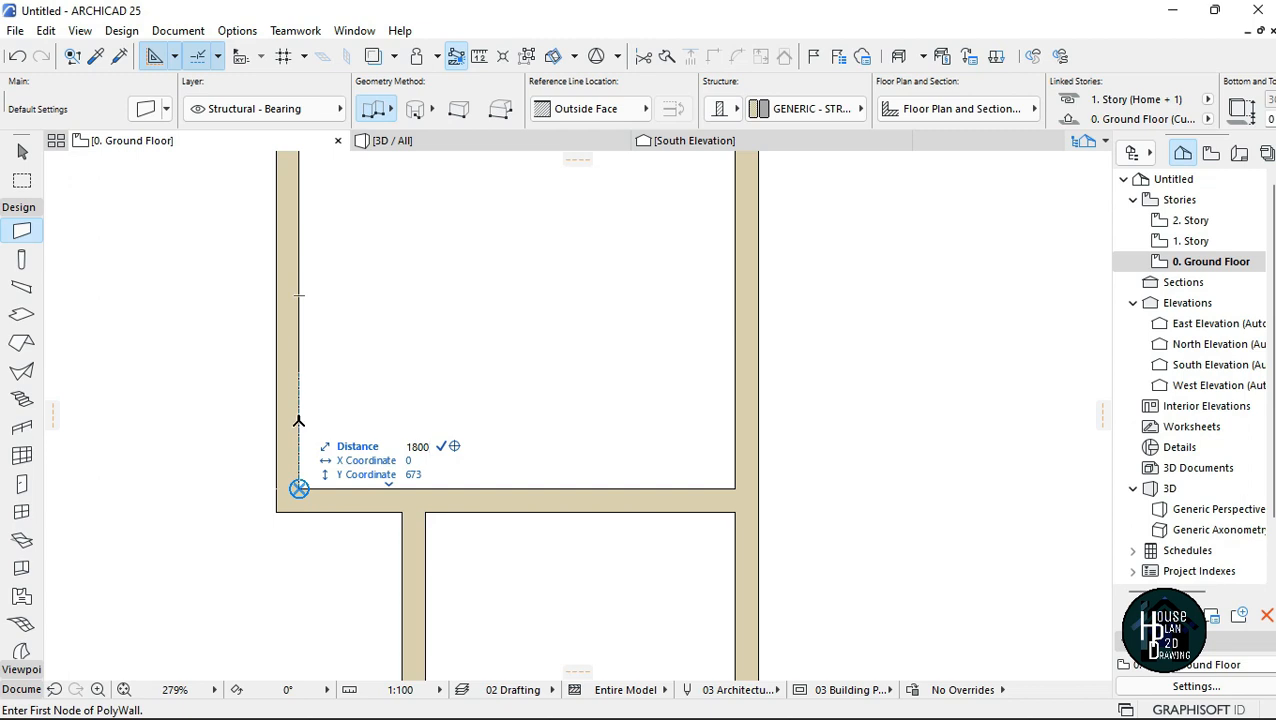
pyautogui.press('Return')
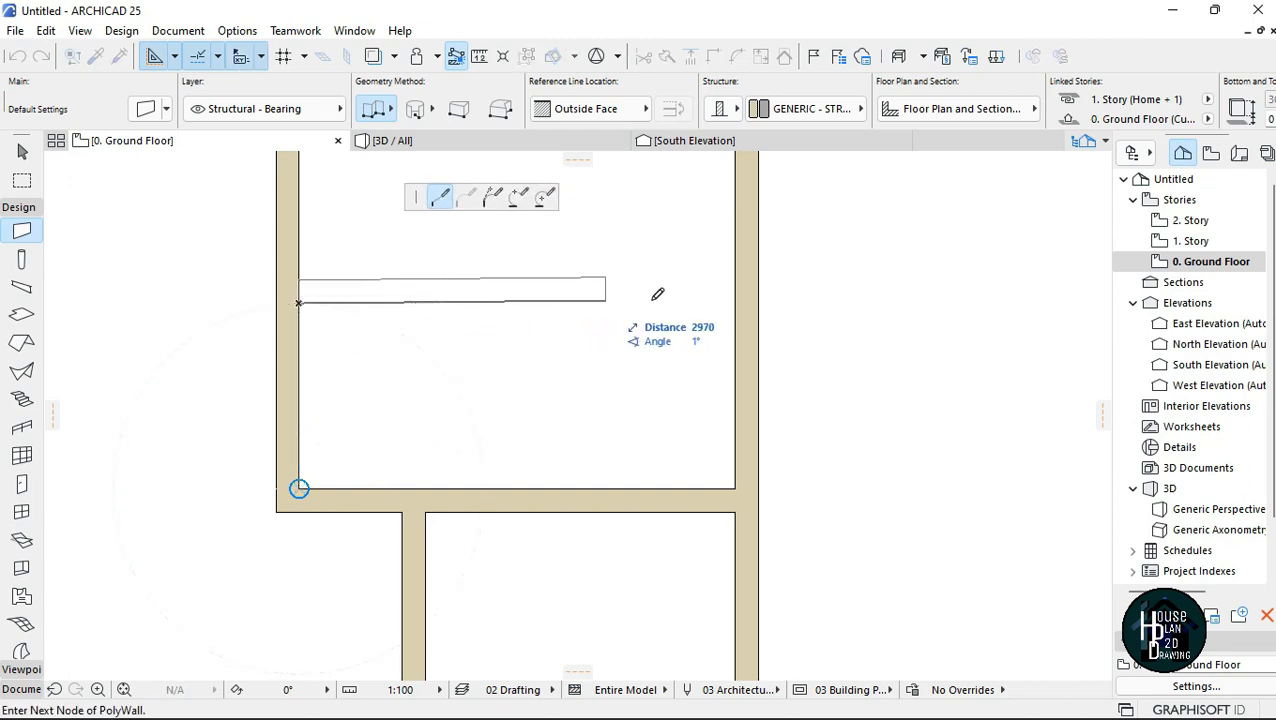
pyautogui.doubleClick(740, 292)
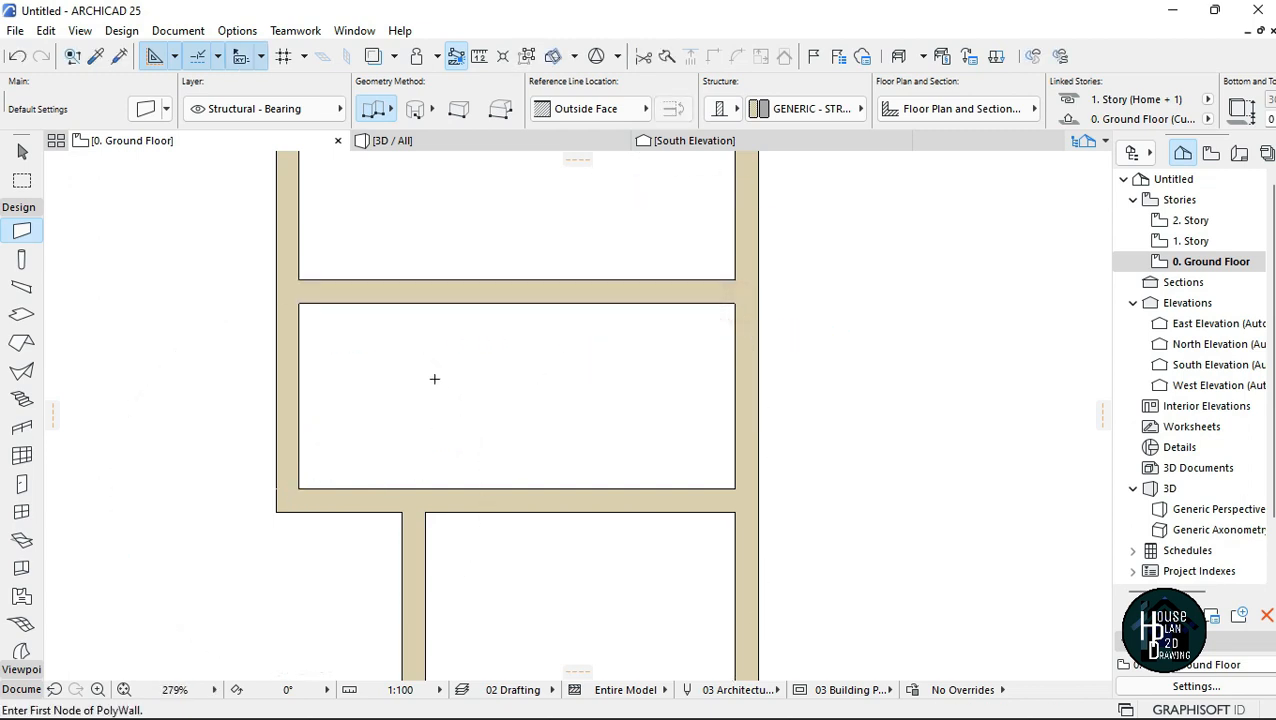
# Measure the inner height between the two horizontal walls along the left vertical wall's inner face.
pyautogui.press('m')
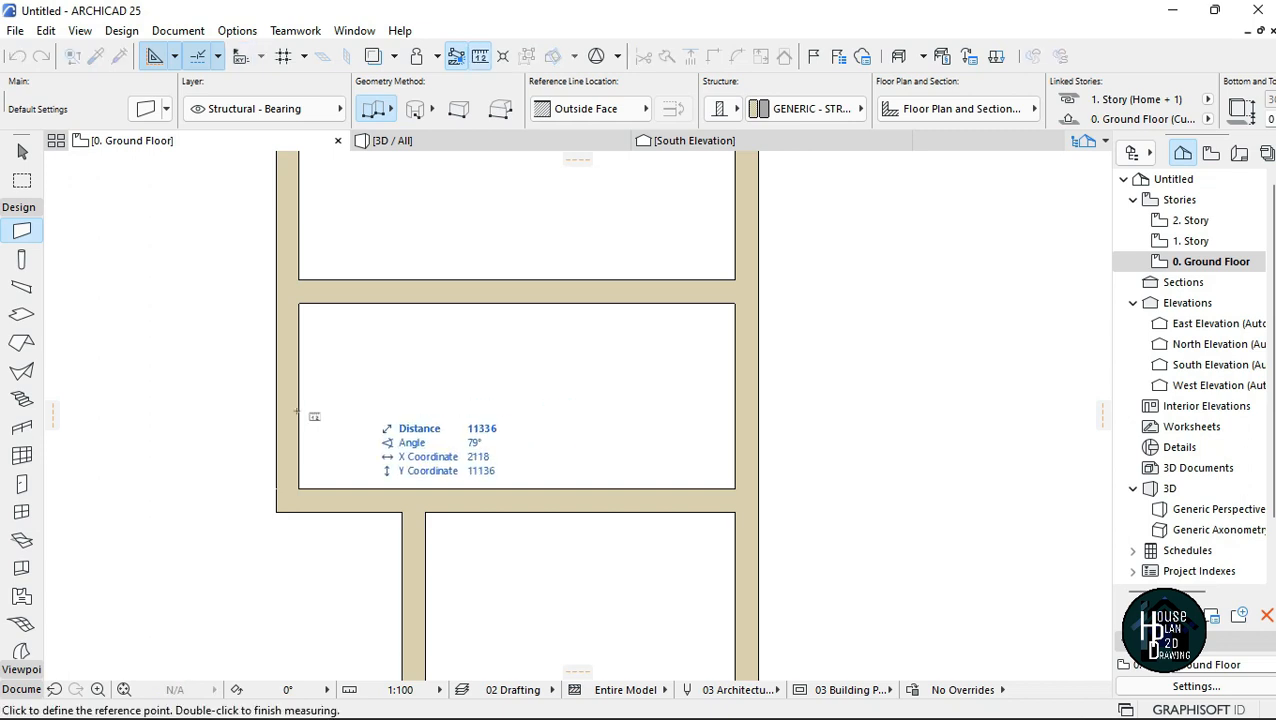
pyautogui.click(297, 303)
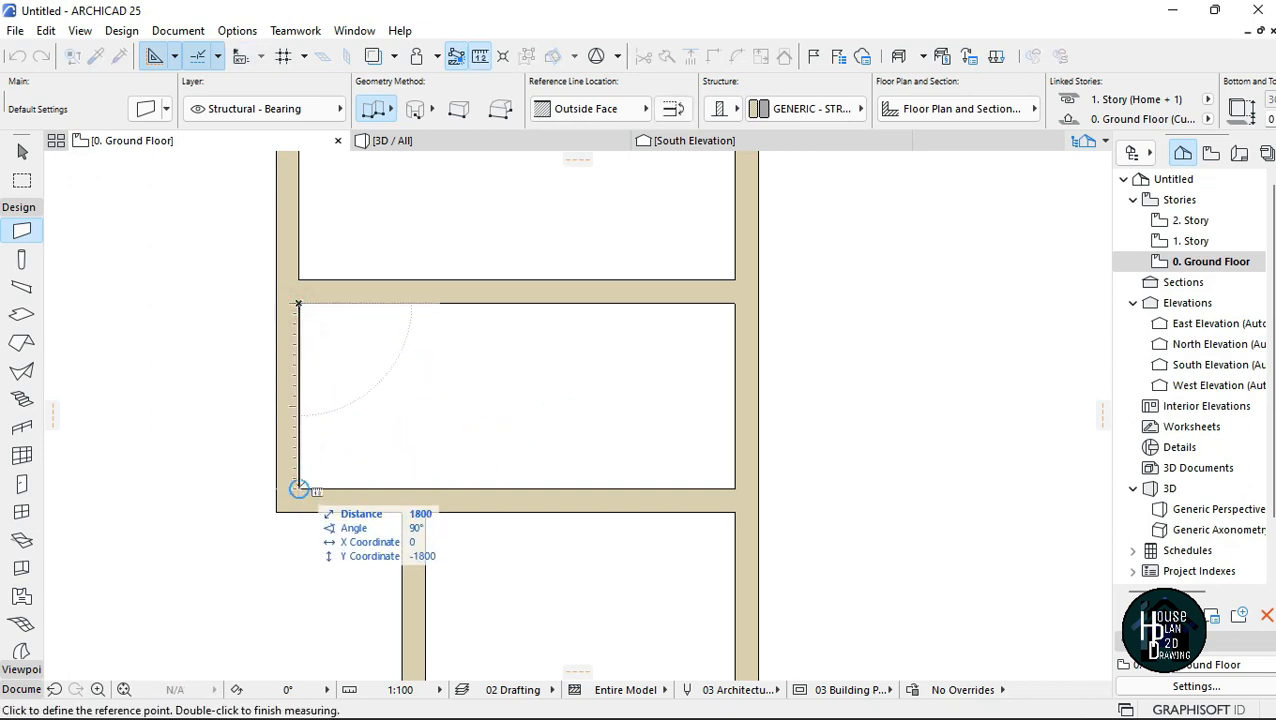
pyautogui.press('Escape')
# Draw another horizontal wall to the long vertical wall, starting 1800 above the middle horizontal wall's upper face.
pyautogui.scroll(-3, 328, 501)
pyautogui.scroll(5, 333, 379)
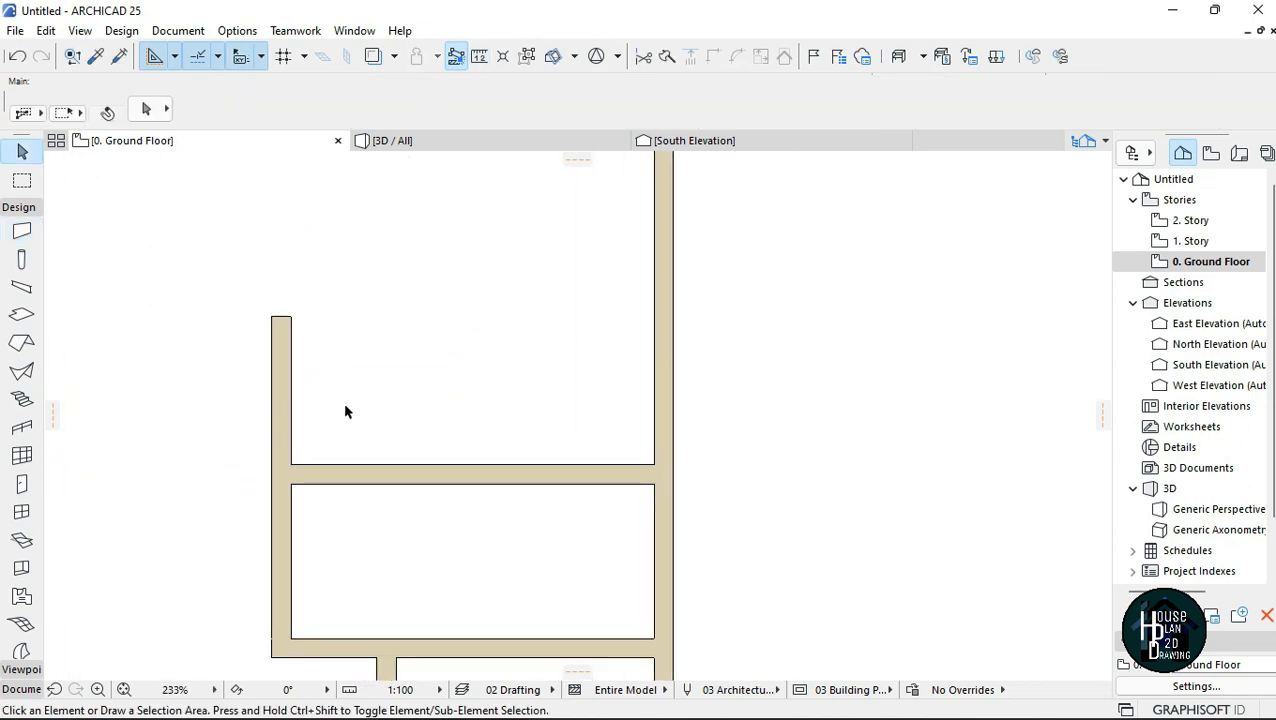
pyautogui.keyDown('alt'); pyautogui.click(397, 470); pyautogui.keyUp('alt')
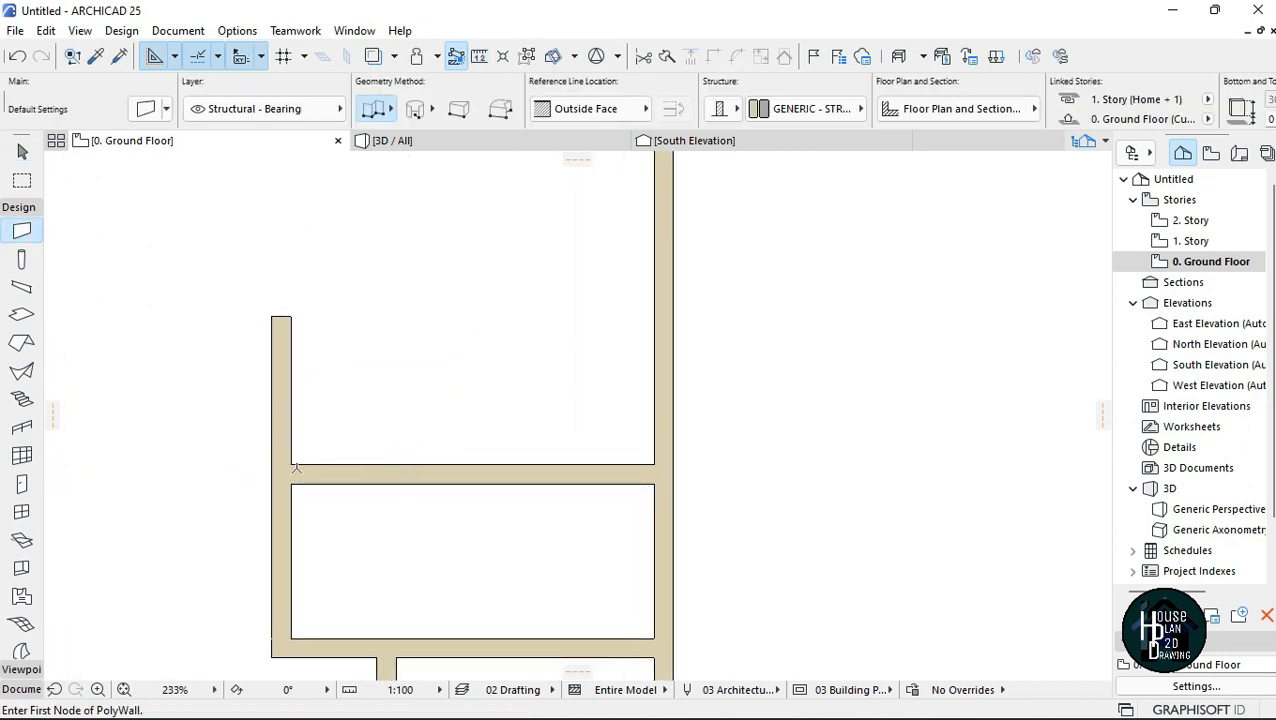
pyautogui.write('1')
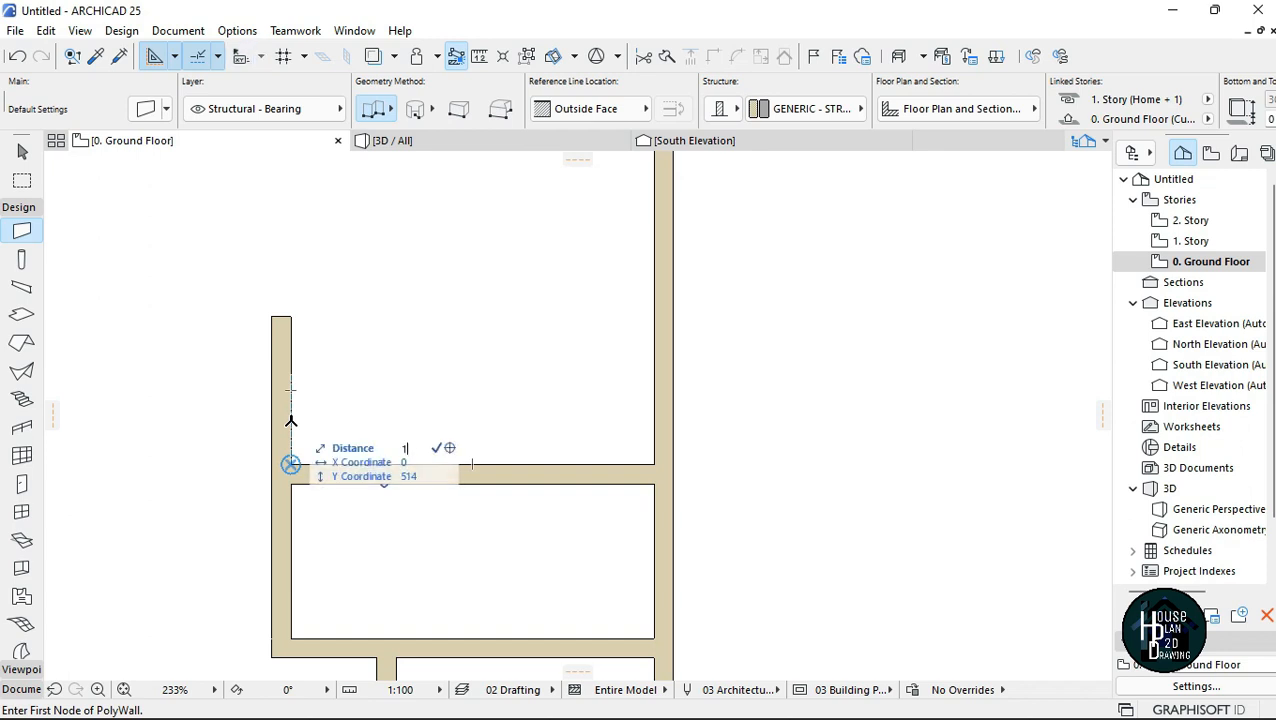
pyautogui.write('800')
pyautogui.press('Return')
pyautogui.doubleClick(657, 300)
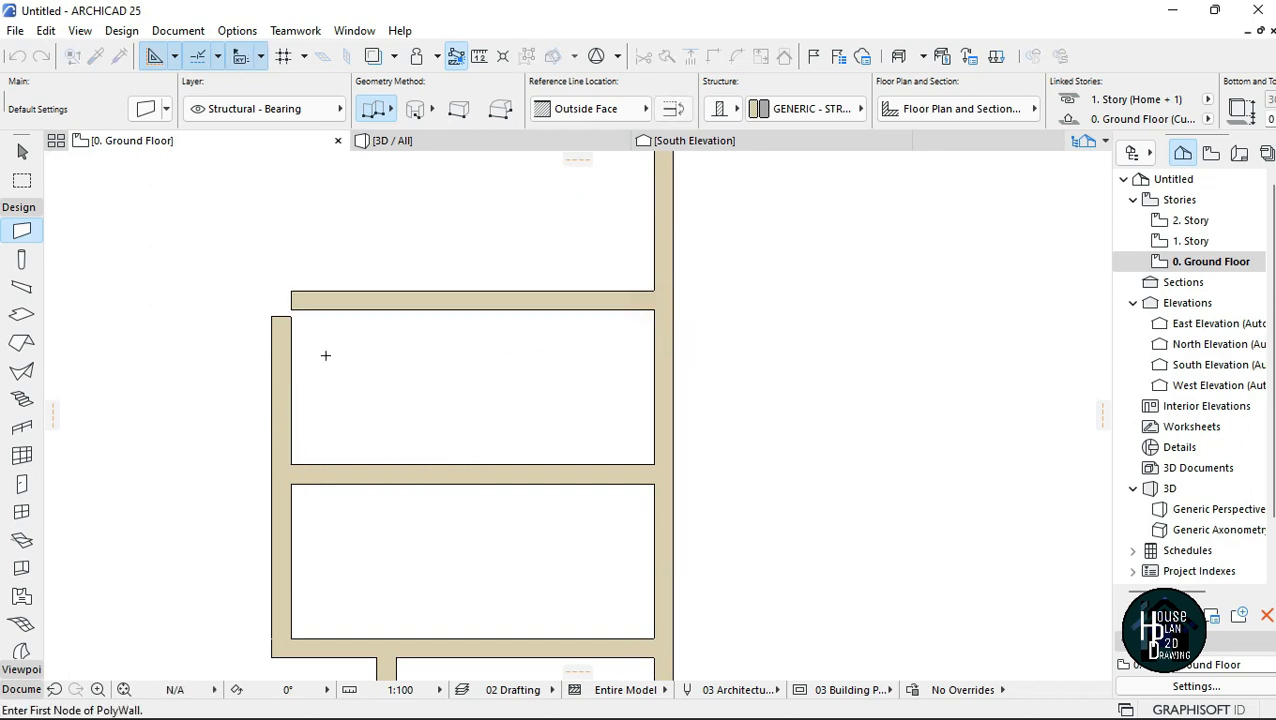
# Stretch the left vertical wall's top end up to the top left corner of the uppermost horizontal wall.
pyautogui.press('Escape')
pyautogui.click(292, 333)
pyautogui.click(291, 317)
pyautogui.click(291, 292)
pyautogui.click(384, 347)
# Draw a vertical wall across both upper rooms to the uppermost horizontal wall, starting 1000 left of the lower room's bottom right inner corner.
pyautogui.scroll(-6, 436, 396)
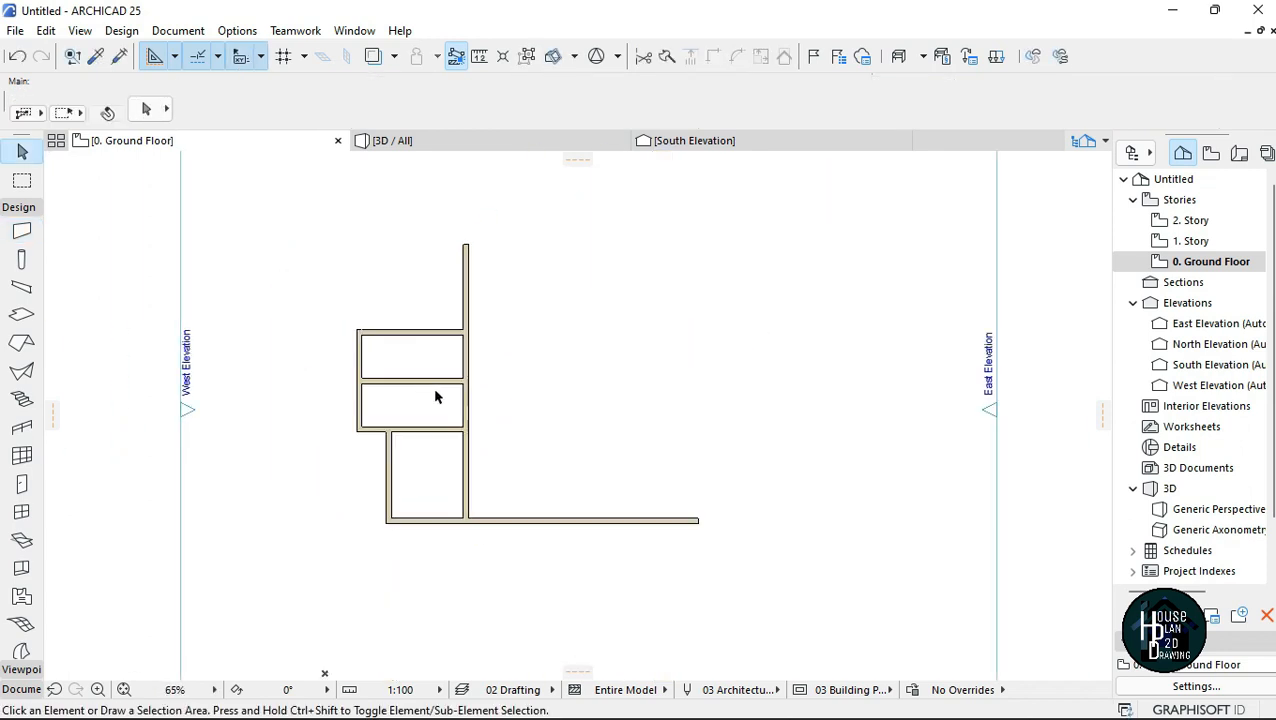
pyautogui.scroll(3, 404, 416)
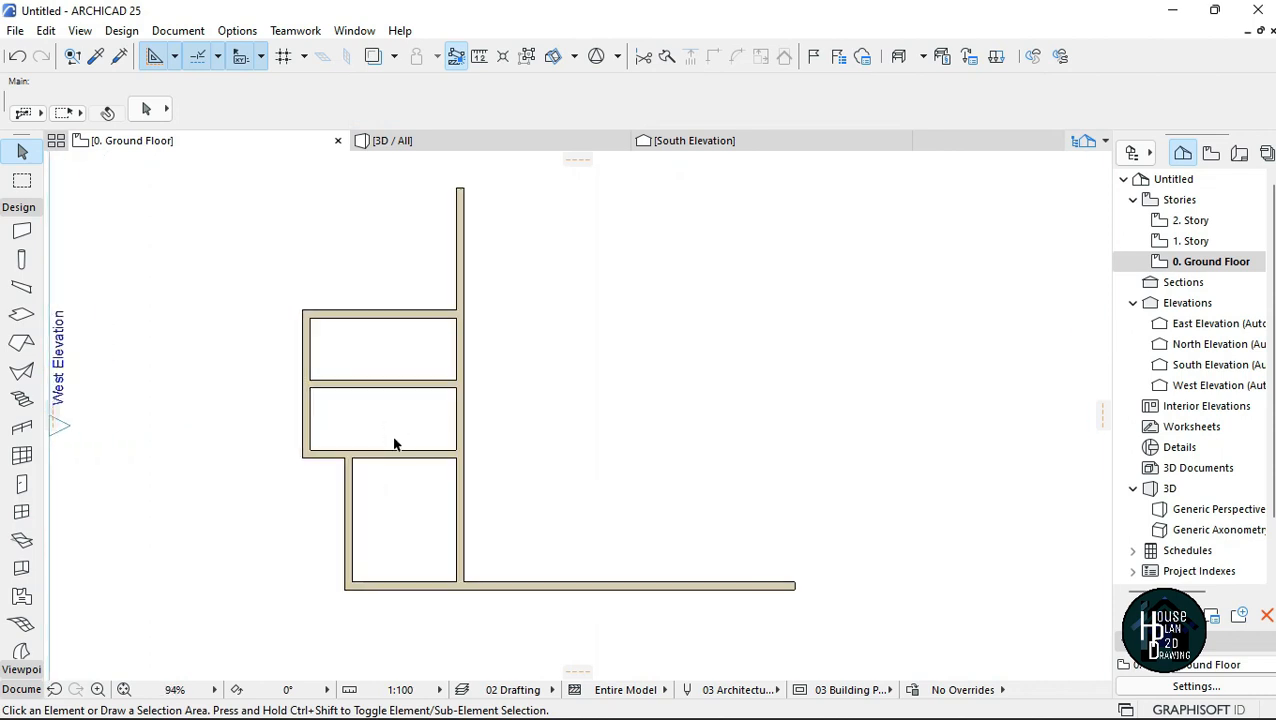
pyautogui.scroll(4, 405, 412)
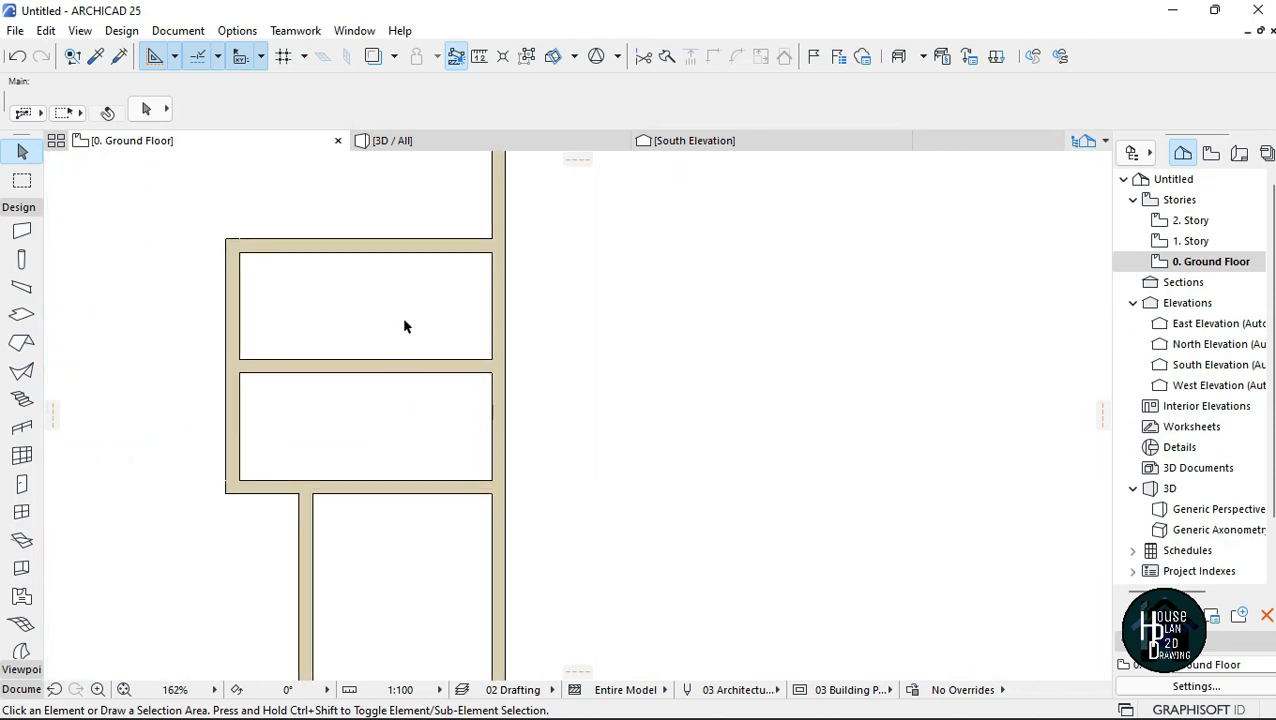
pyautogui.scroll(2, 424, 336)
pyautogui.keyDown('alt'); pyautogui.click(461, 361); pyautogui.keyUp('alt')
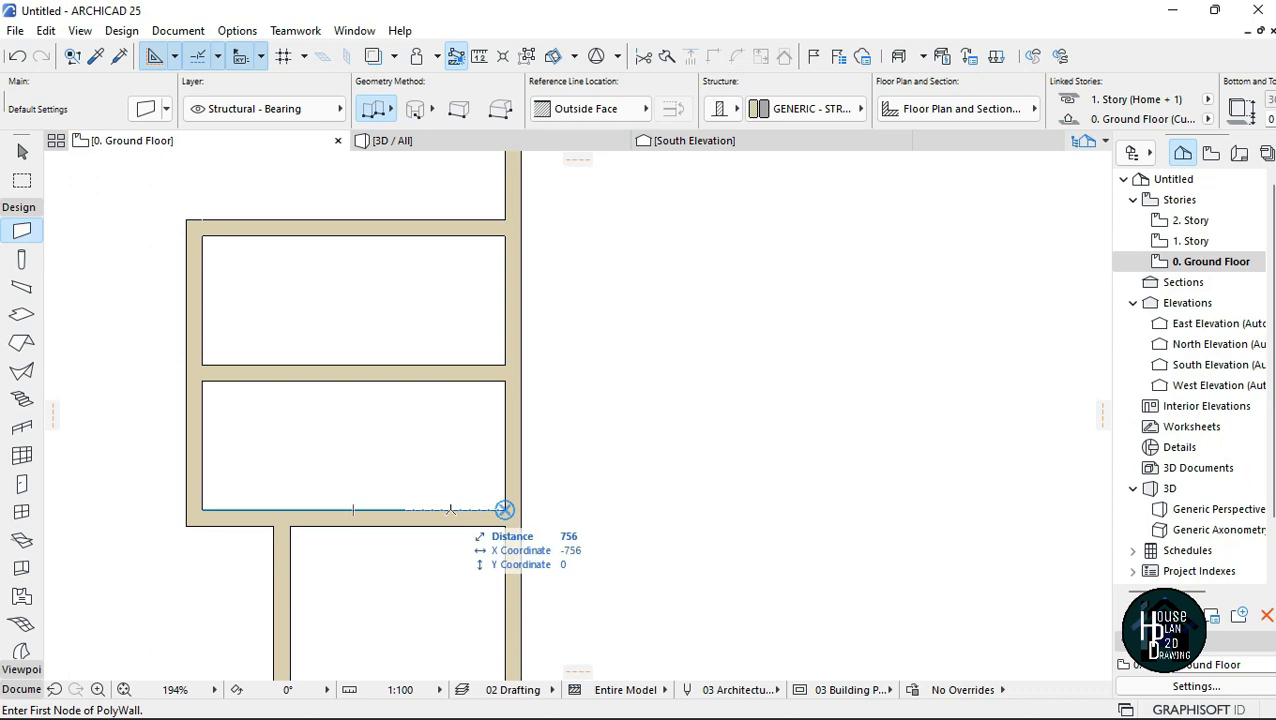
pyautogui.write('1')
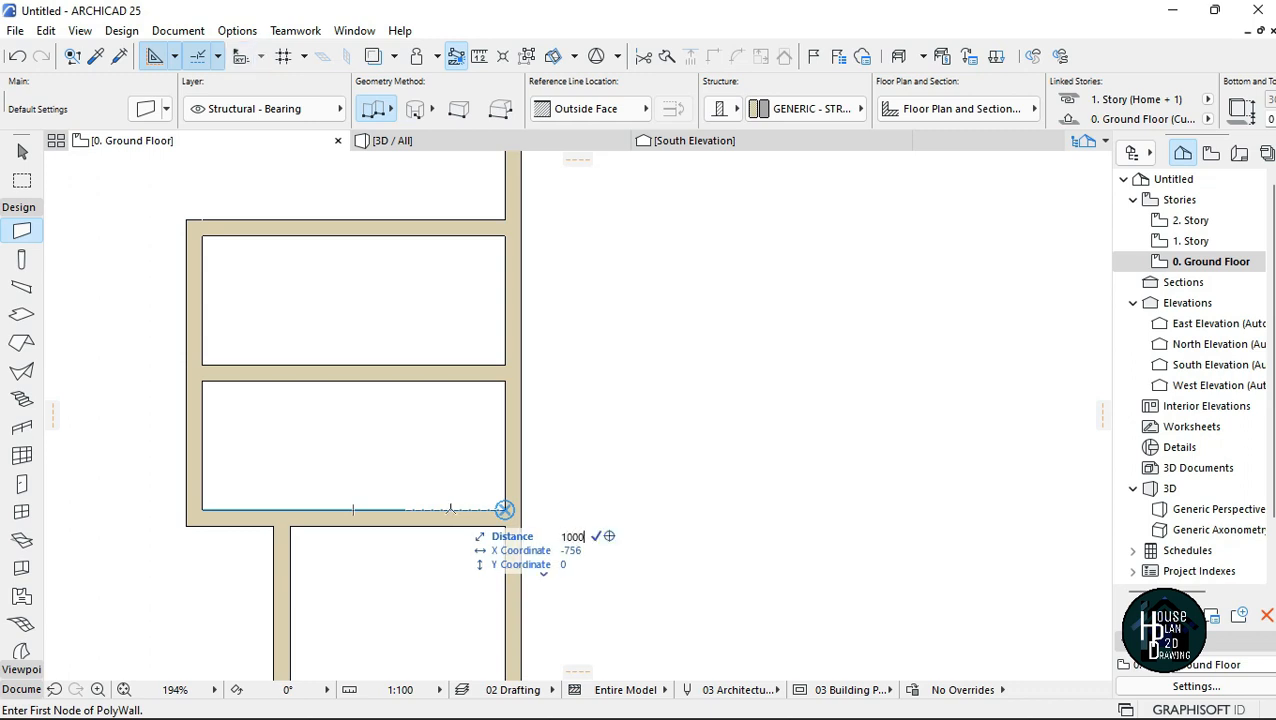
pyautogui.write('000')
pyautogui.press('Return')
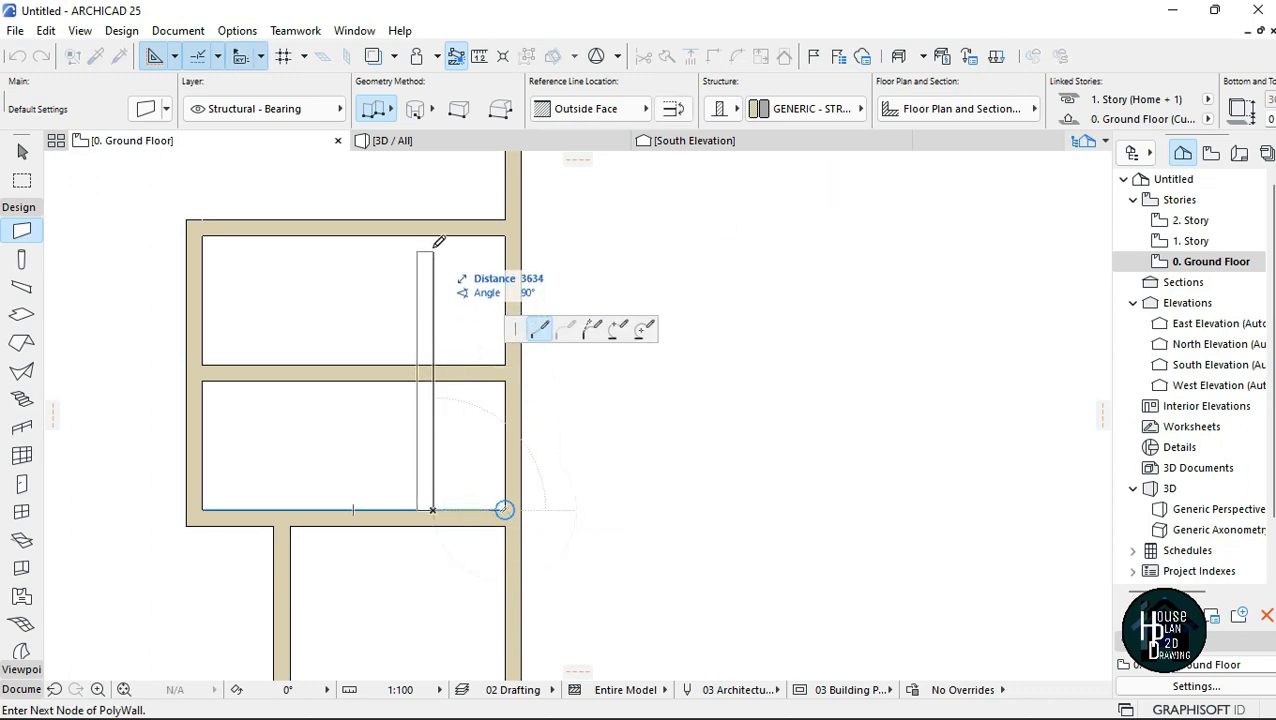
pyautogui.doubleClick(432, 236)
# Trim away the middle horizontal wall's piece between the new vertical wall and the long vertical wall.
pyautogui.scroll(-3, 460, 435)
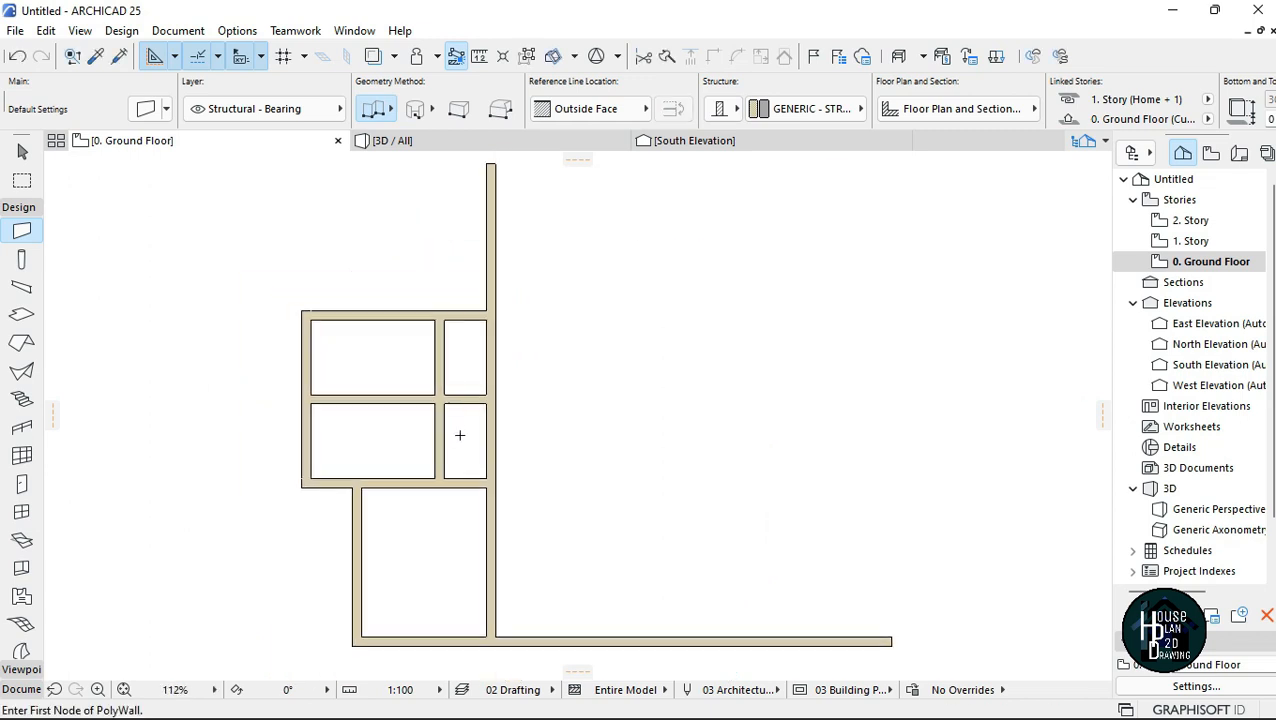
pyautogui.scroll(1, 464, 434)
pyautogui.keyDown('ctrl'); pyautogui.click(476, 399); pyautogui.keyUp('ctrl')
pyautogui.scroll(-5, 470, 360)
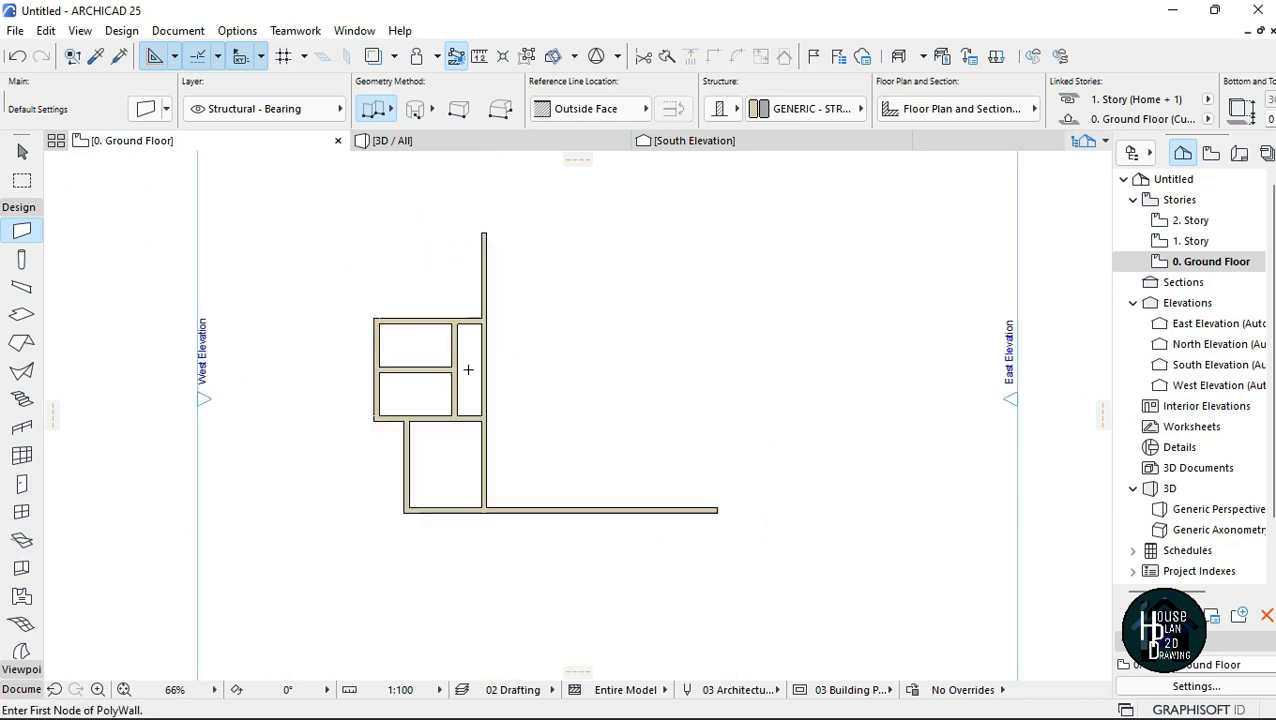
pyautogui.scroll(4, 466, 380)
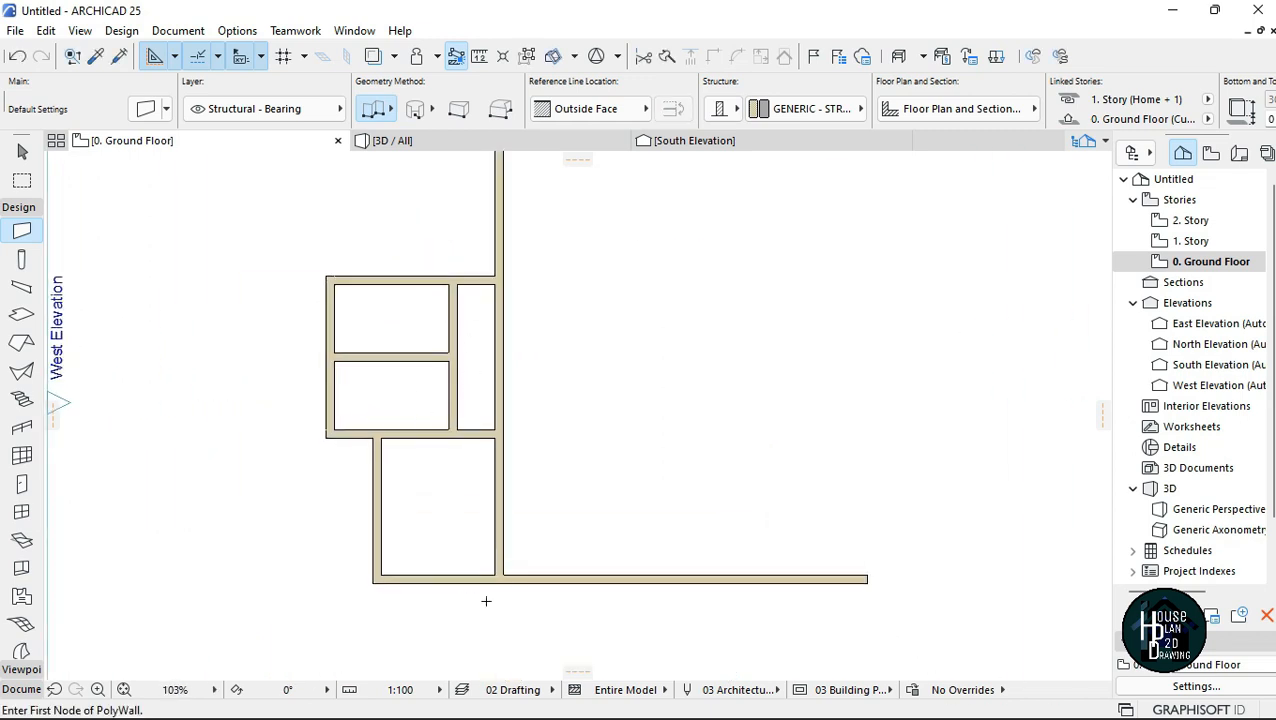
pyautogui.scroll(-3, 455, 510)
pyautogui.scroll(1, 566, 470)
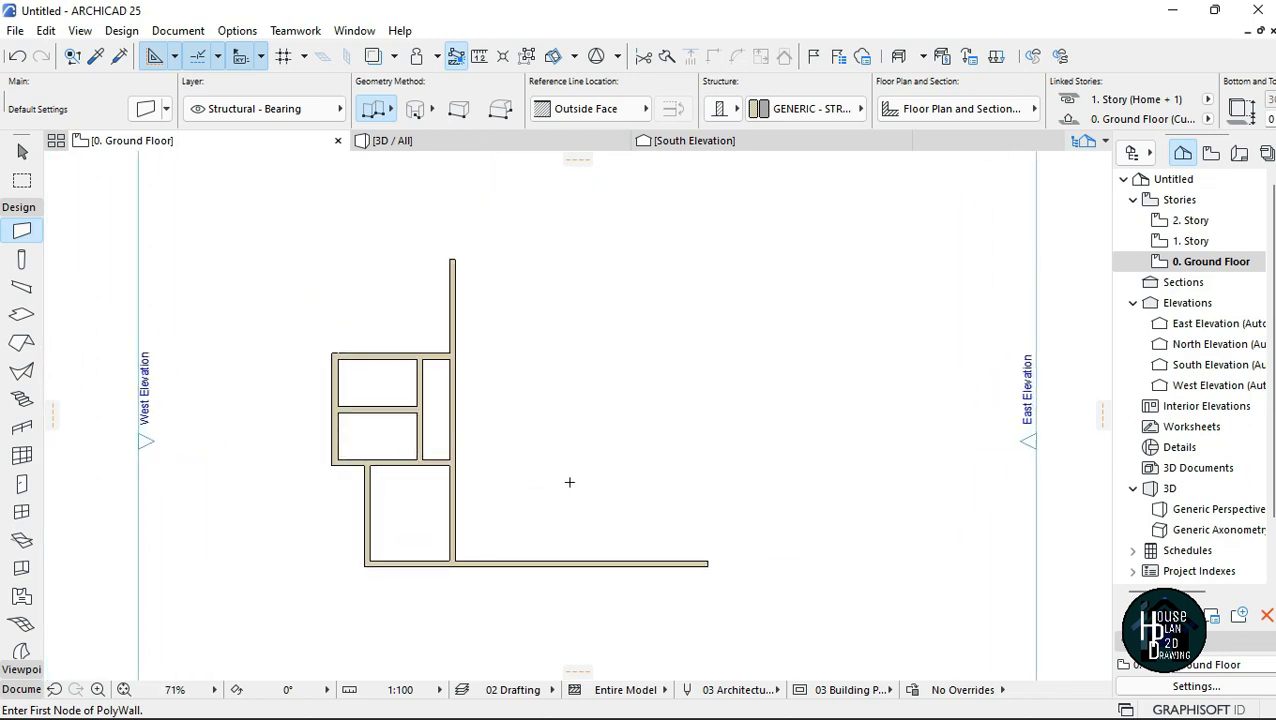
pyautogui.scroll(-3, 465, 421)
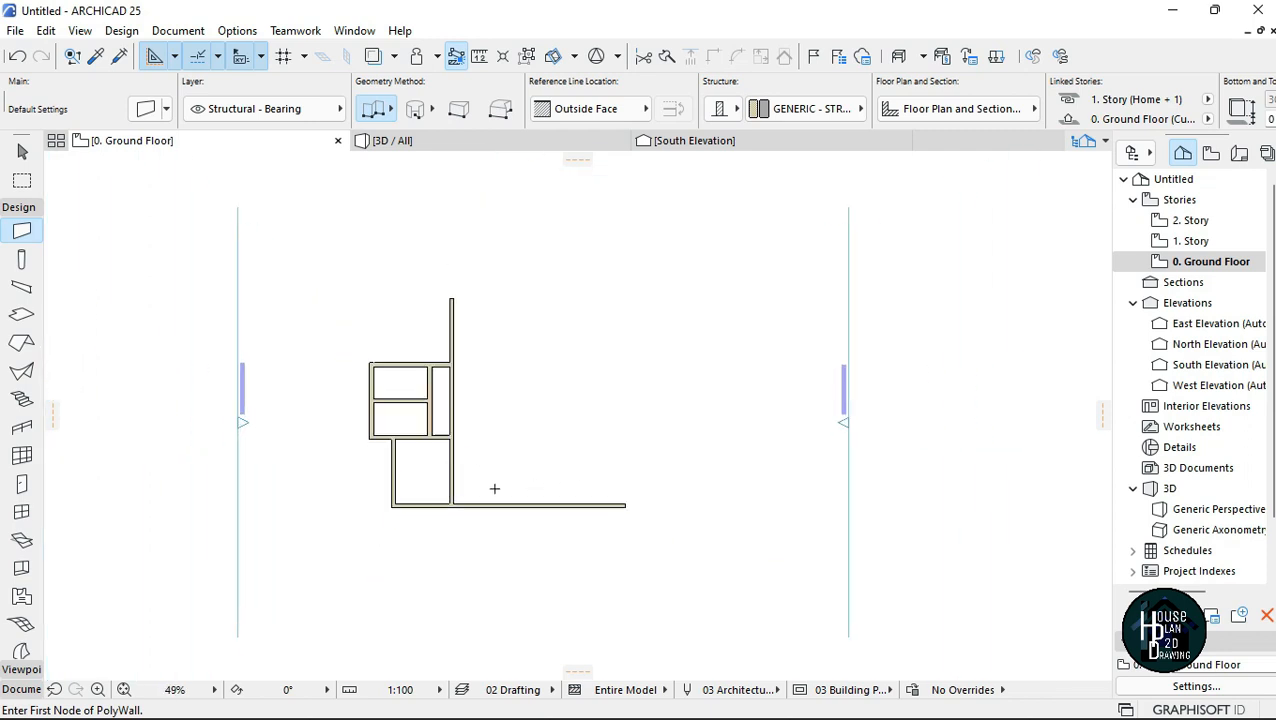
pyautogui.scroll(3, 512, 517)
pyautogui.scroll(-2, 490, 402)
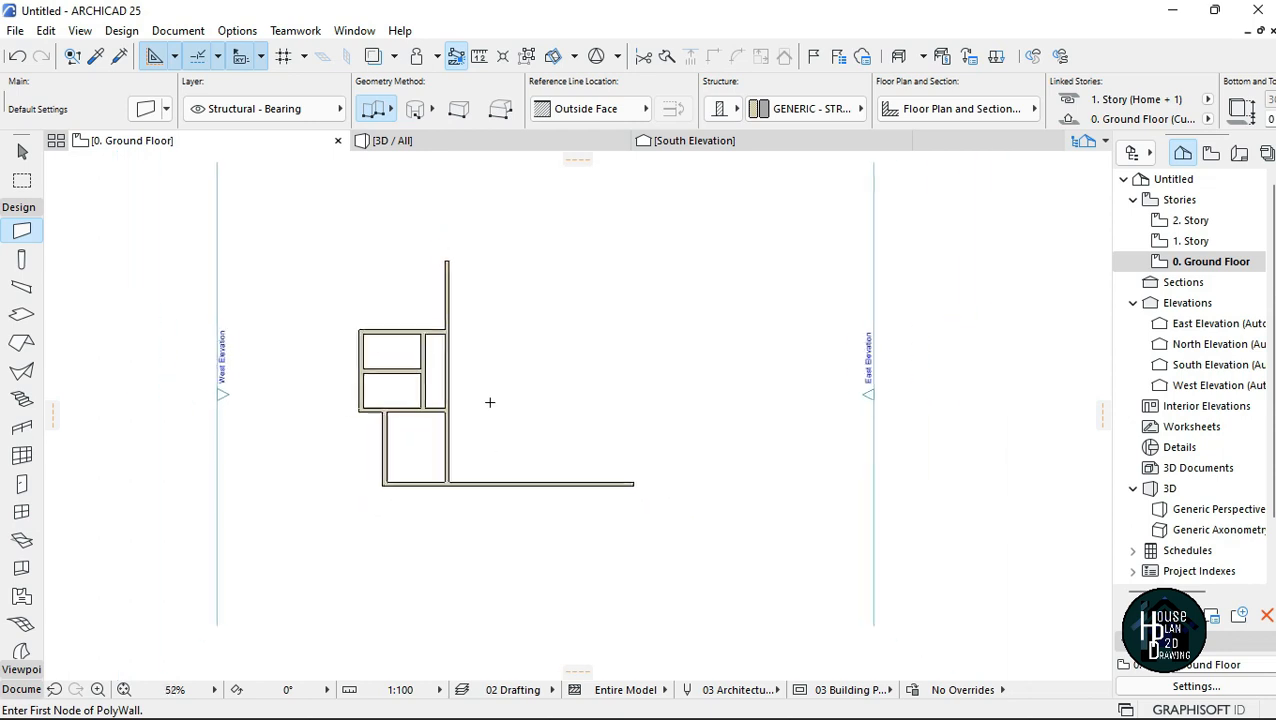
pyautogui.scroll(-3, 512, 398)
pyautogui.scroll(3, 508, 417)
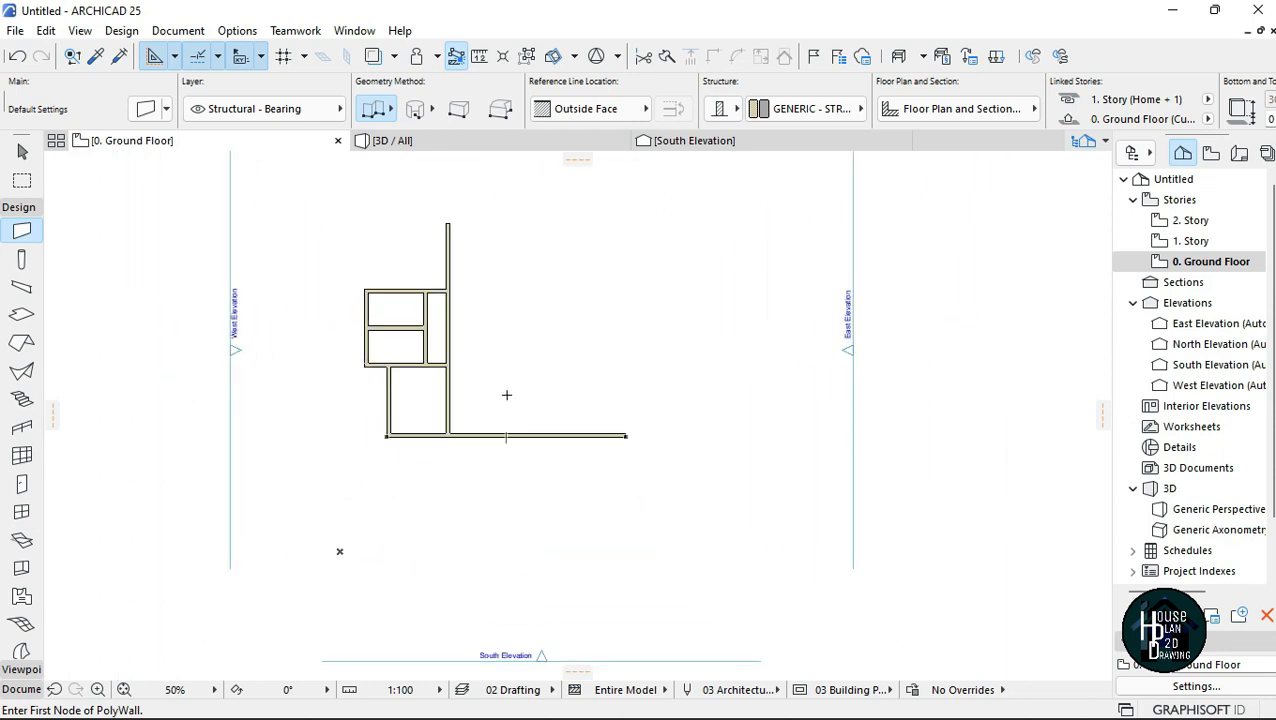
# Draw a short vertical wall up from the bottom wall, 2500 right of the long vertical wall, with reference line on Outside Face.
pyautogui.scroll(10, 505, 394)
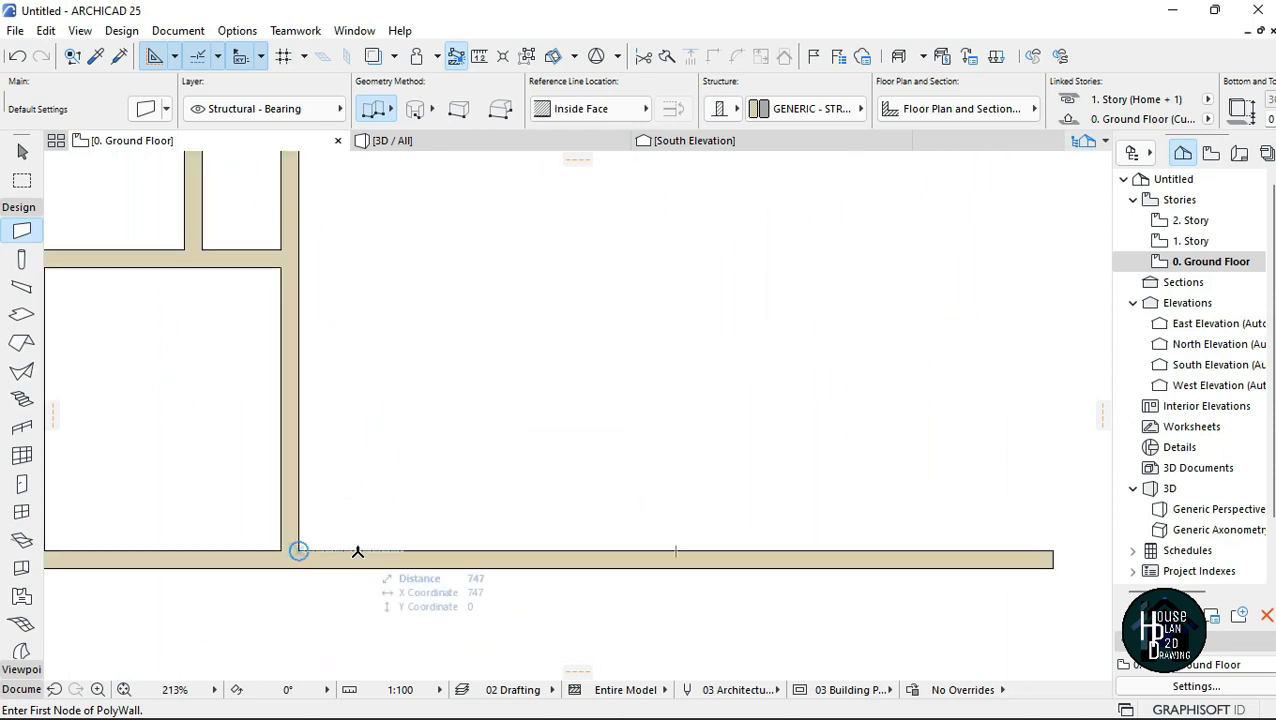
pyautogui.write('2500')
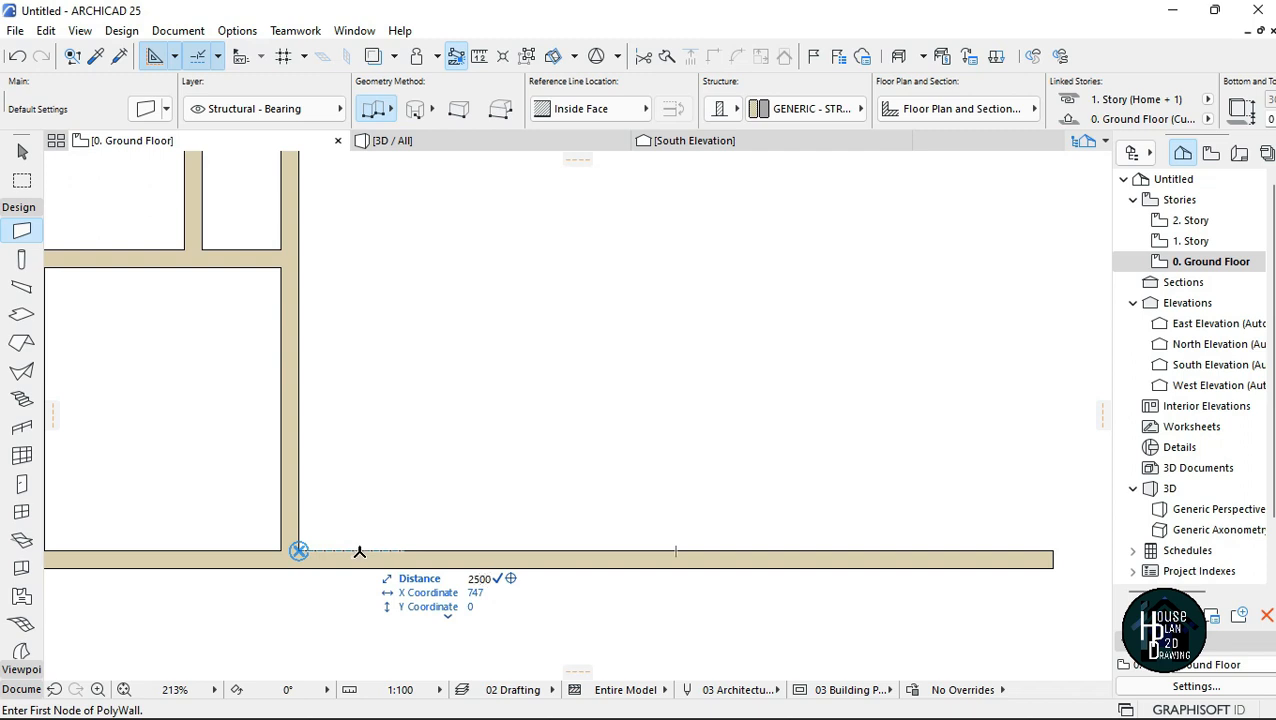
pyautogui.press('Return')
pyautogui.click(620, 108)
pyautogui.click(645, 102)
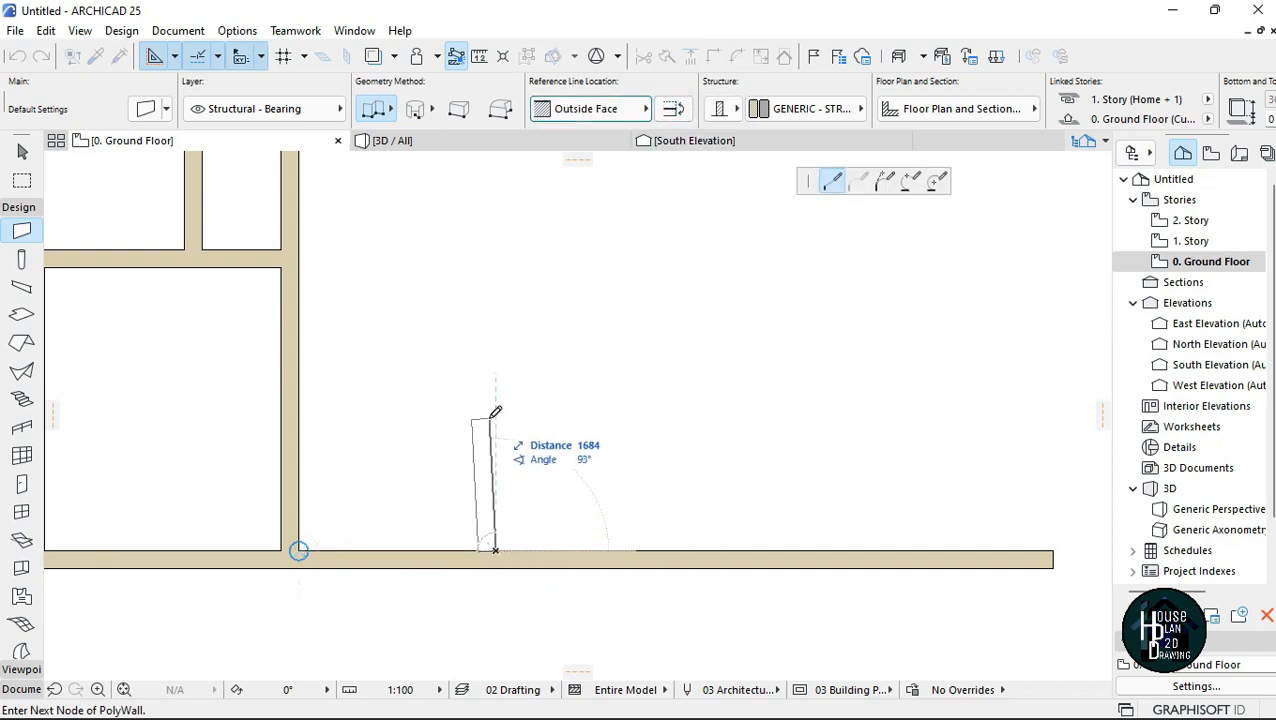
pyautogui.scroll(4, 495, 550)
pyautogui.doubleClick(500, 350)
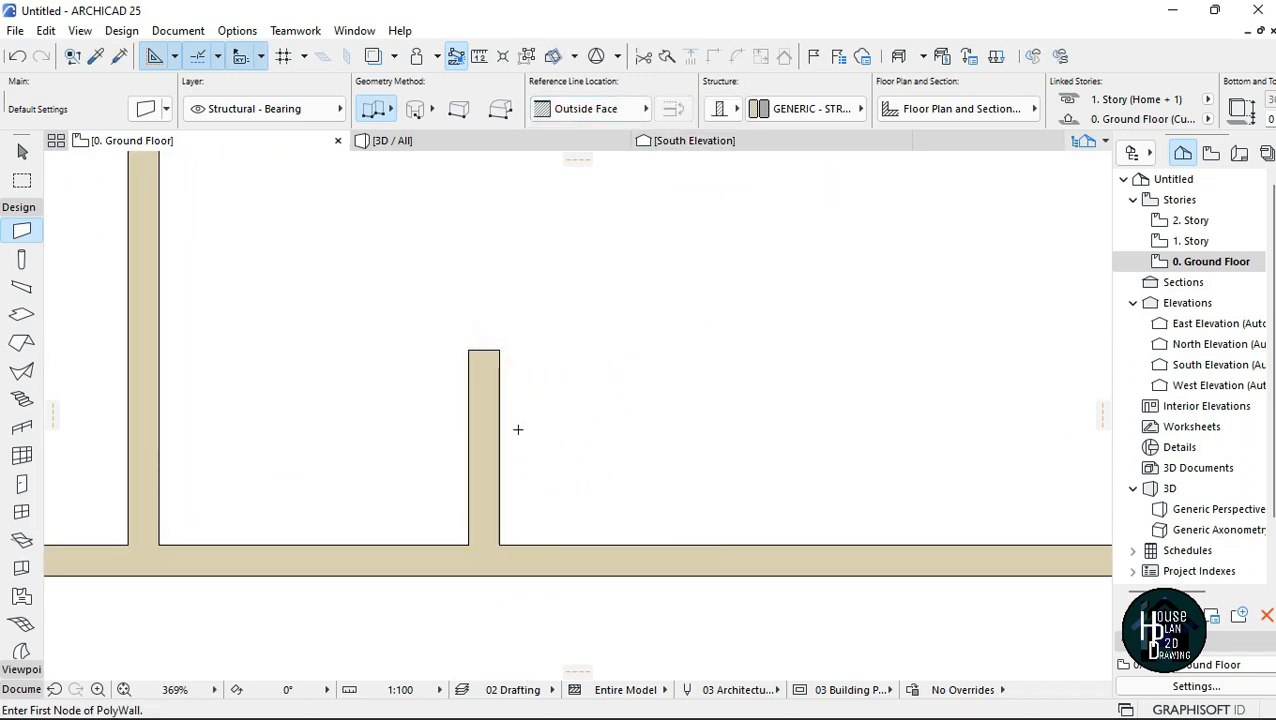
# Change the short vertical wall's reference line location to Inside Face so its body lies on the right side.
pyautogui.press('Escape')
pyautogui.click(478, 424)
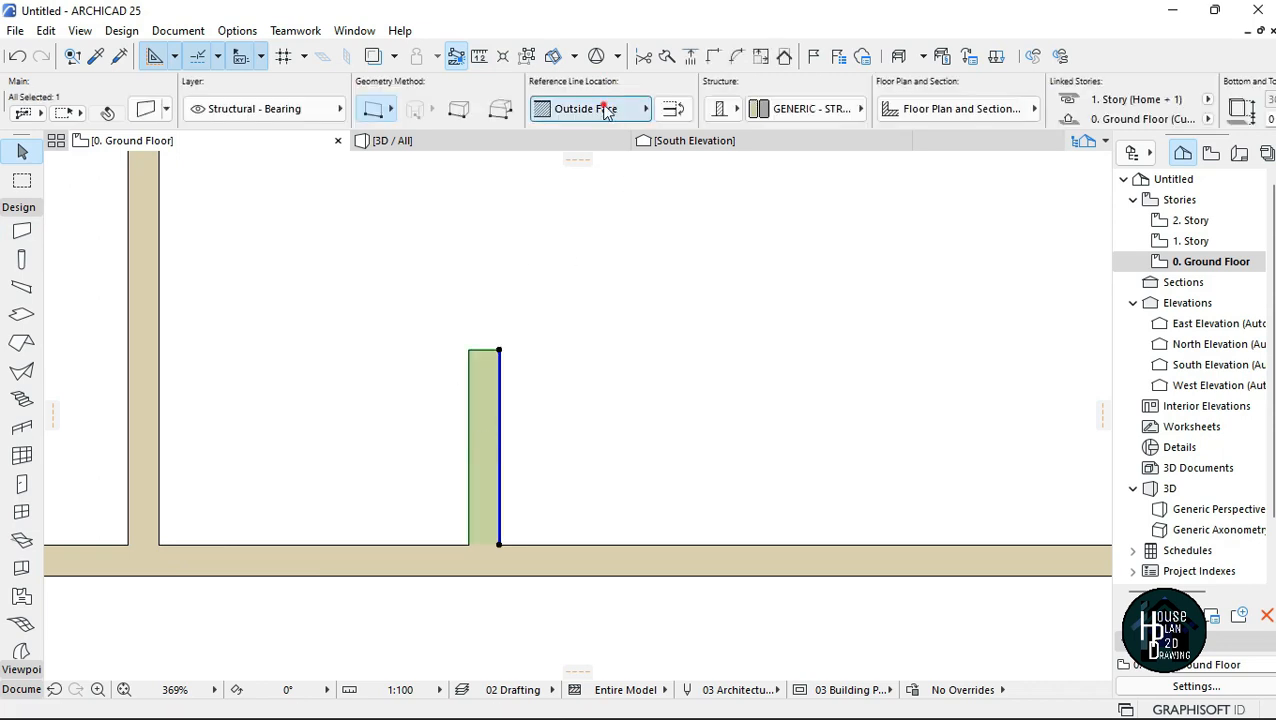
pyautogui.click(606, 110)
pyautogui.click(680, 156)
# Stretch the short wall's upper end up to roughly the top level of the long vertical wall.
pyautogui.scroll(-8, 513, 555)
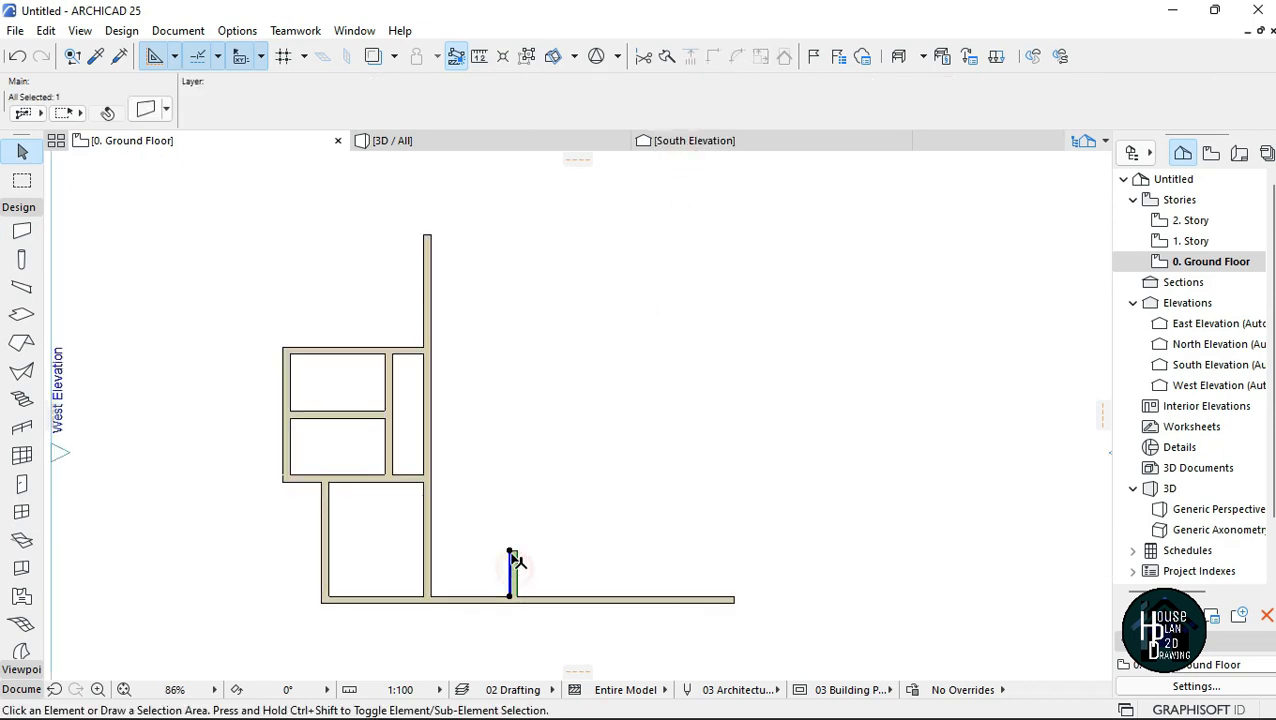
pyautogui.click(509, 550)
pyautogui.click(513, 235)
# Draw an L-shaped wall starting 2200 right of the second long vertical wall, rising 1800 and returning left to that wall.
pyautogui.scroll(3, 516, 600)
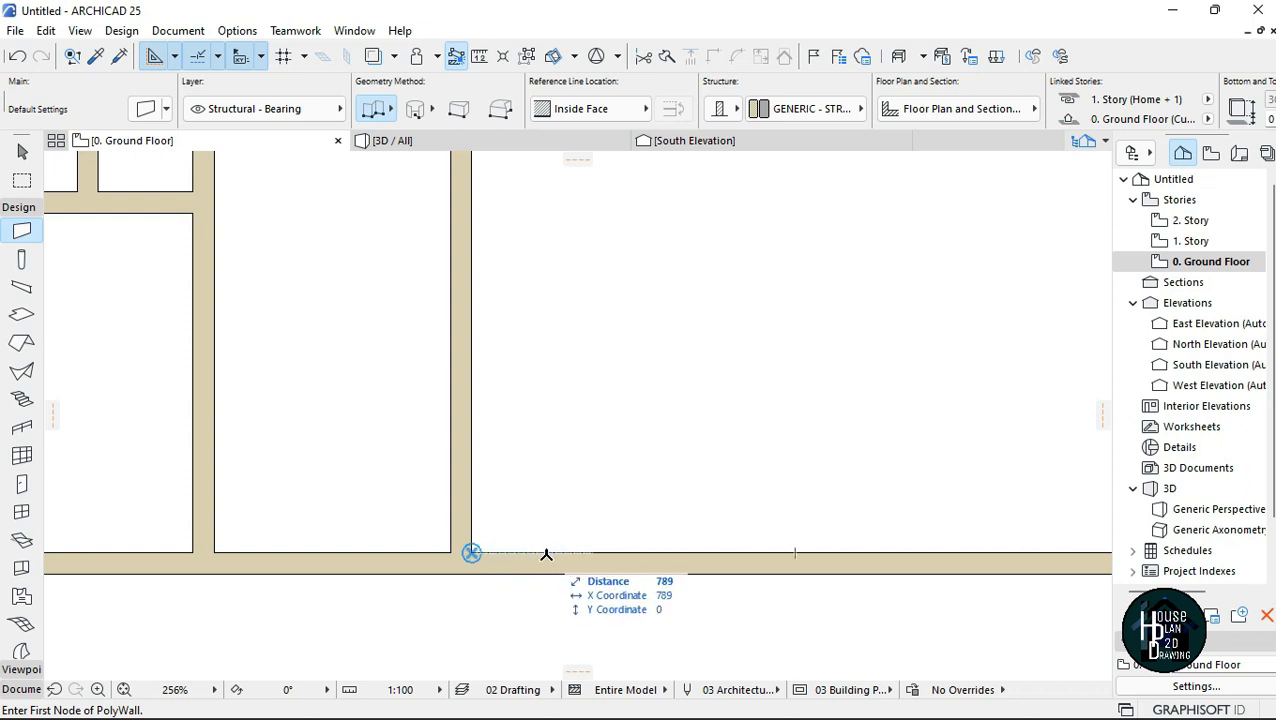
pyautogui.write('2200')
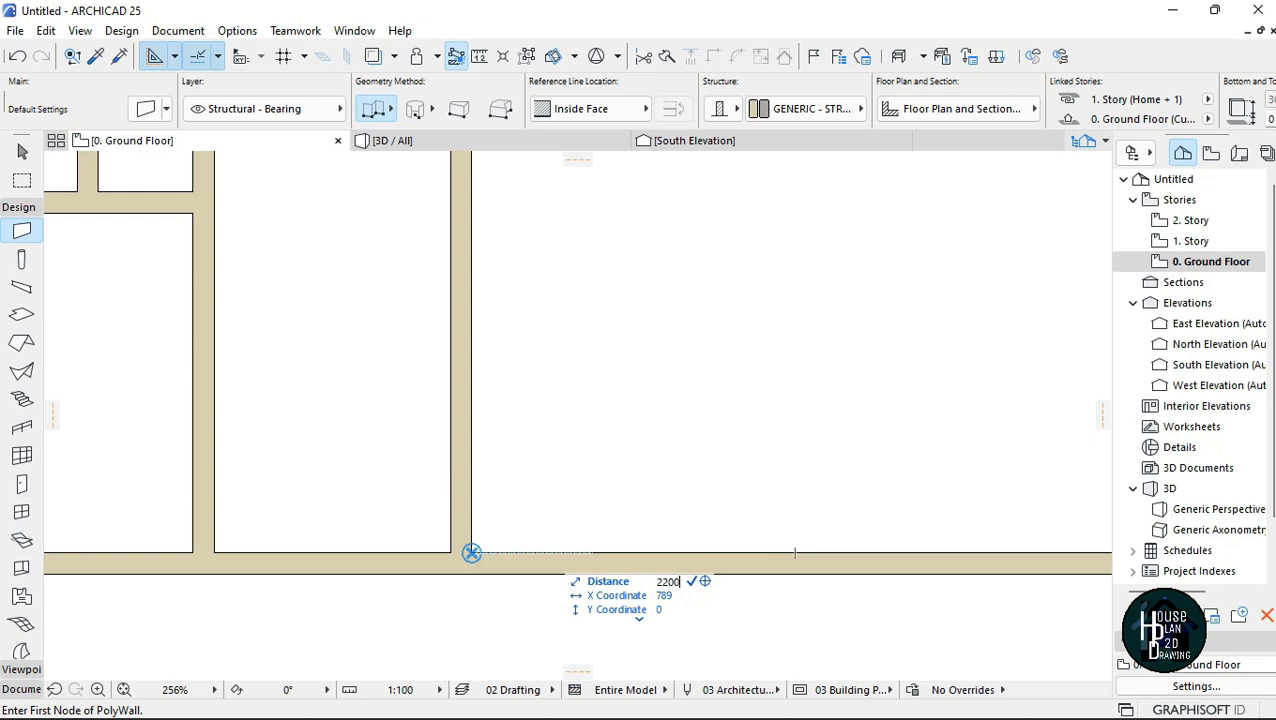
pyautogui.press('Return')
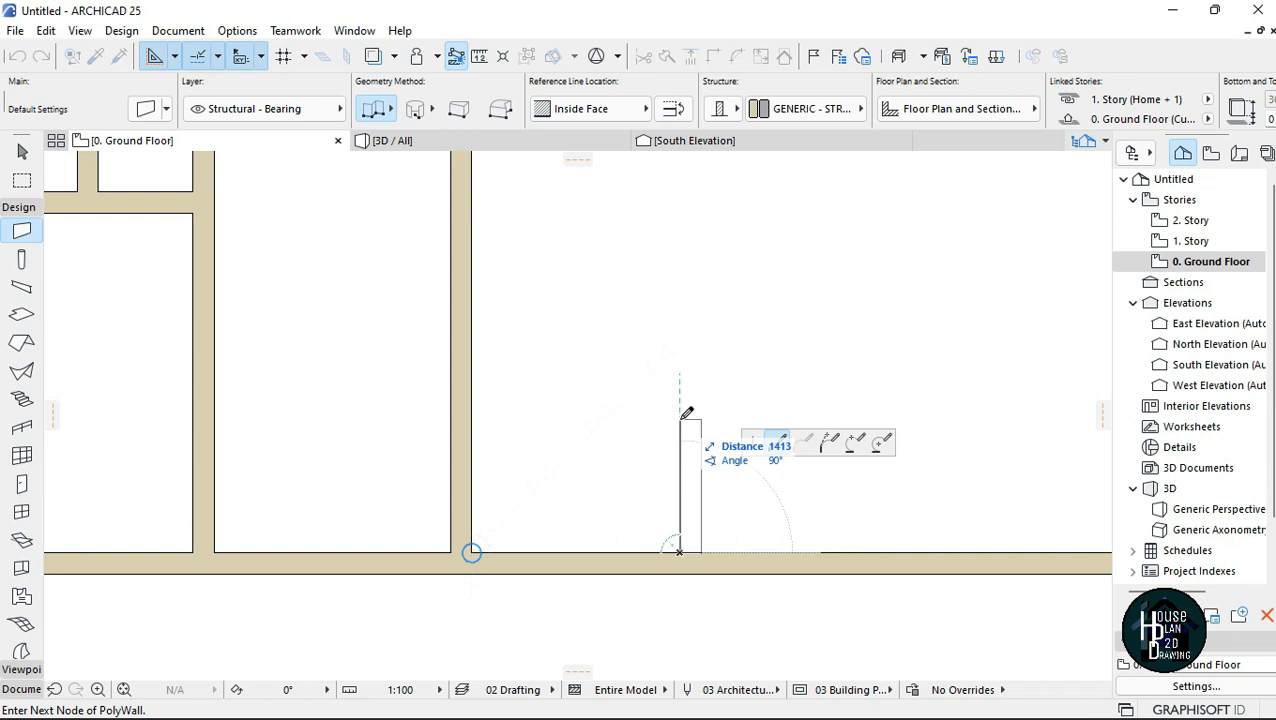
pyautogui.write('1800')
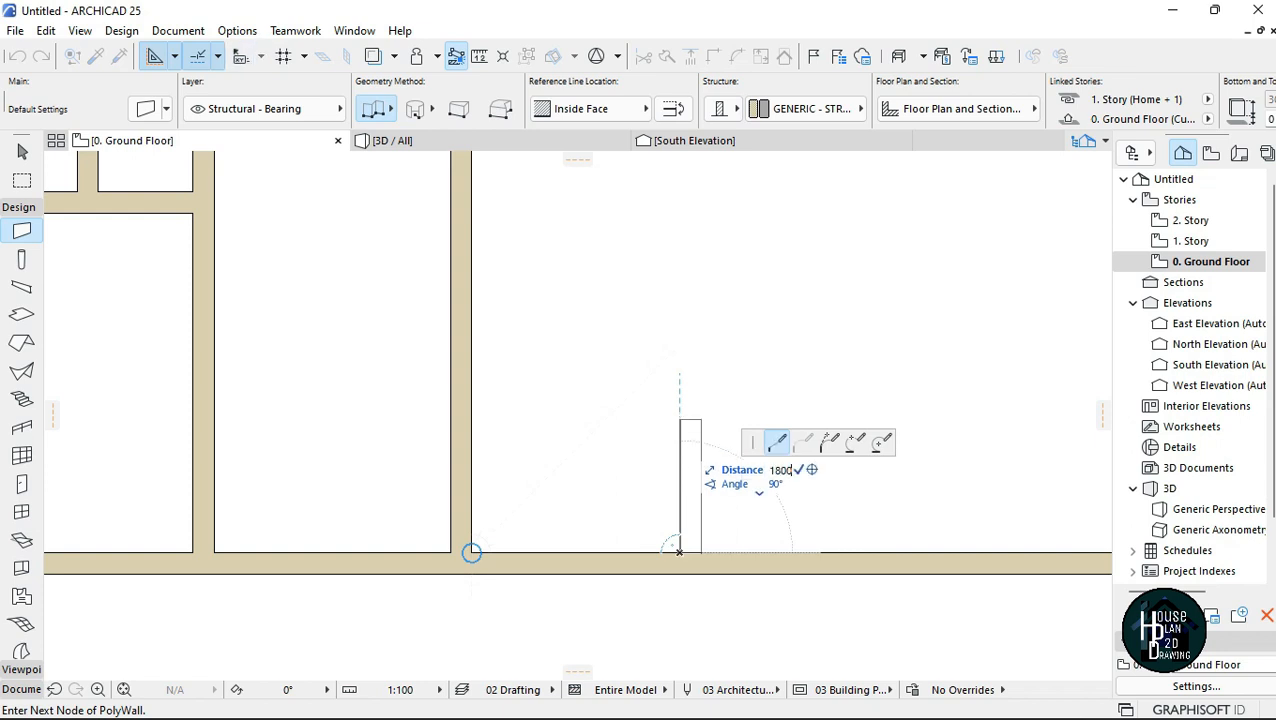
pyautogui.press('Return')
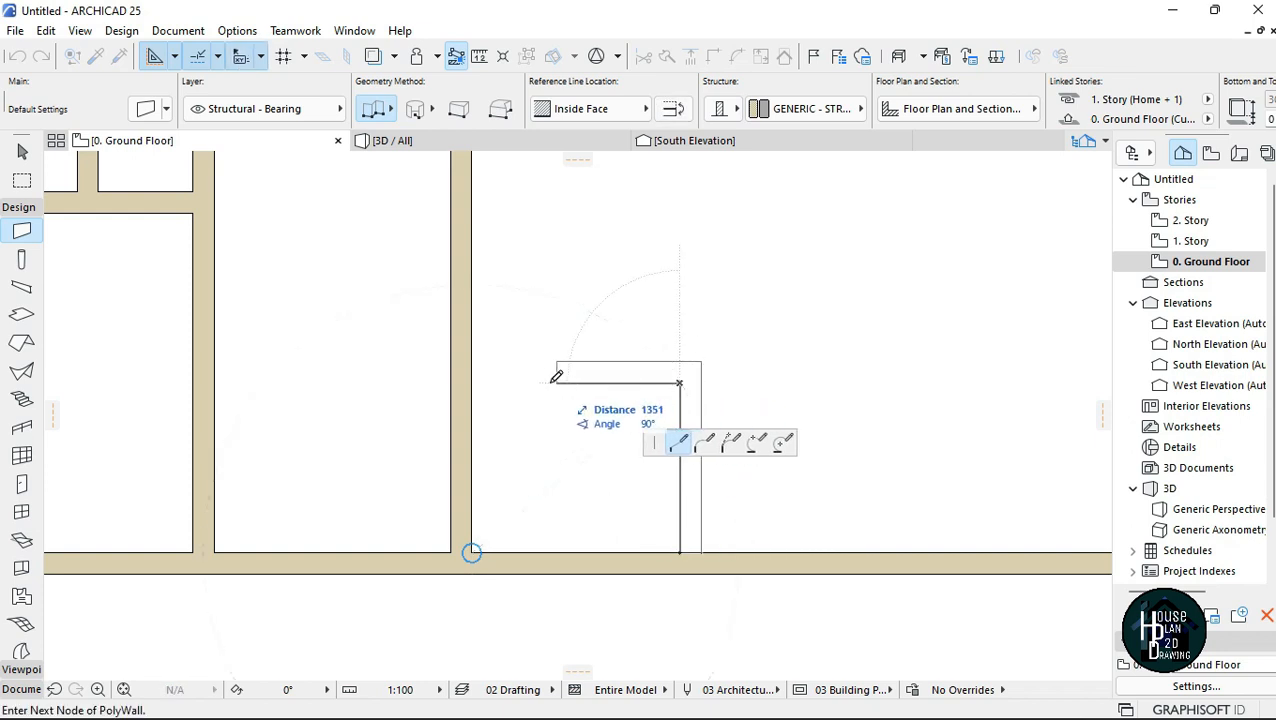
pyautogui.click(472, 382)
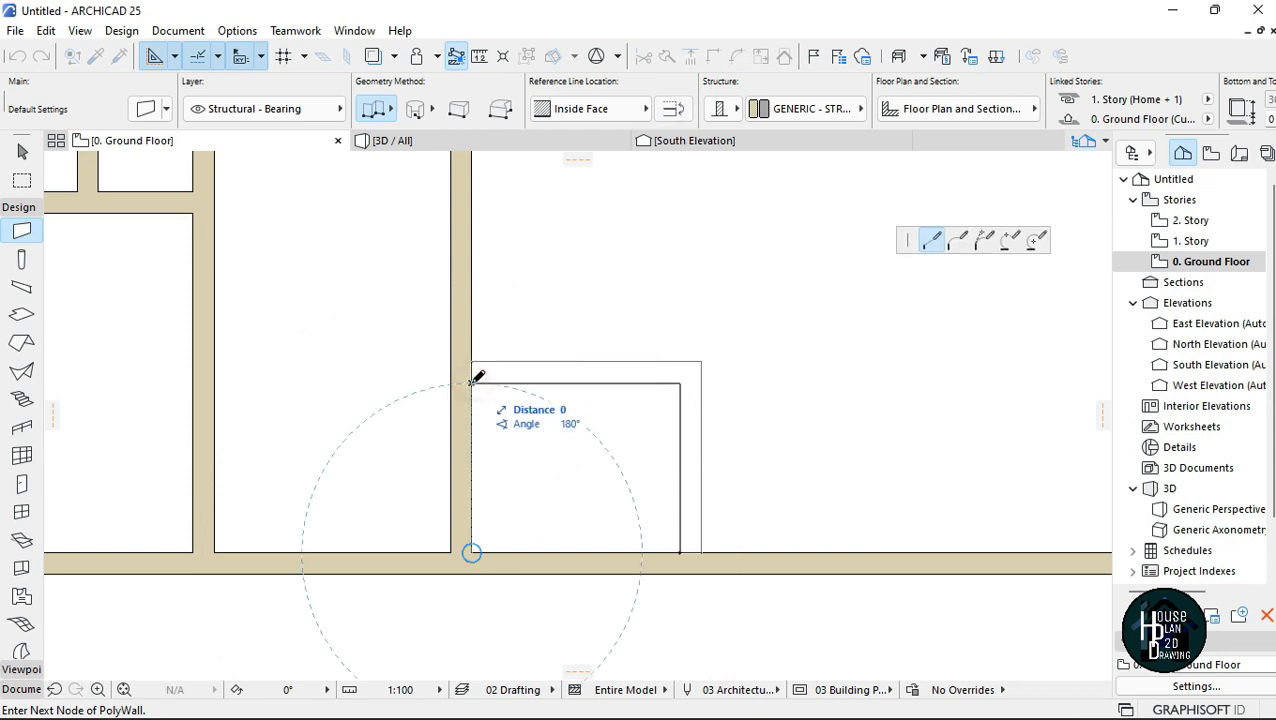
pyautogui.click(472, 382)
pyautogui.press('Escape')
# Select the new L-shaped wall to examine whether its two segments are grouped, then clear the selection.
pyautogui.scroll(-5, 597, 498)
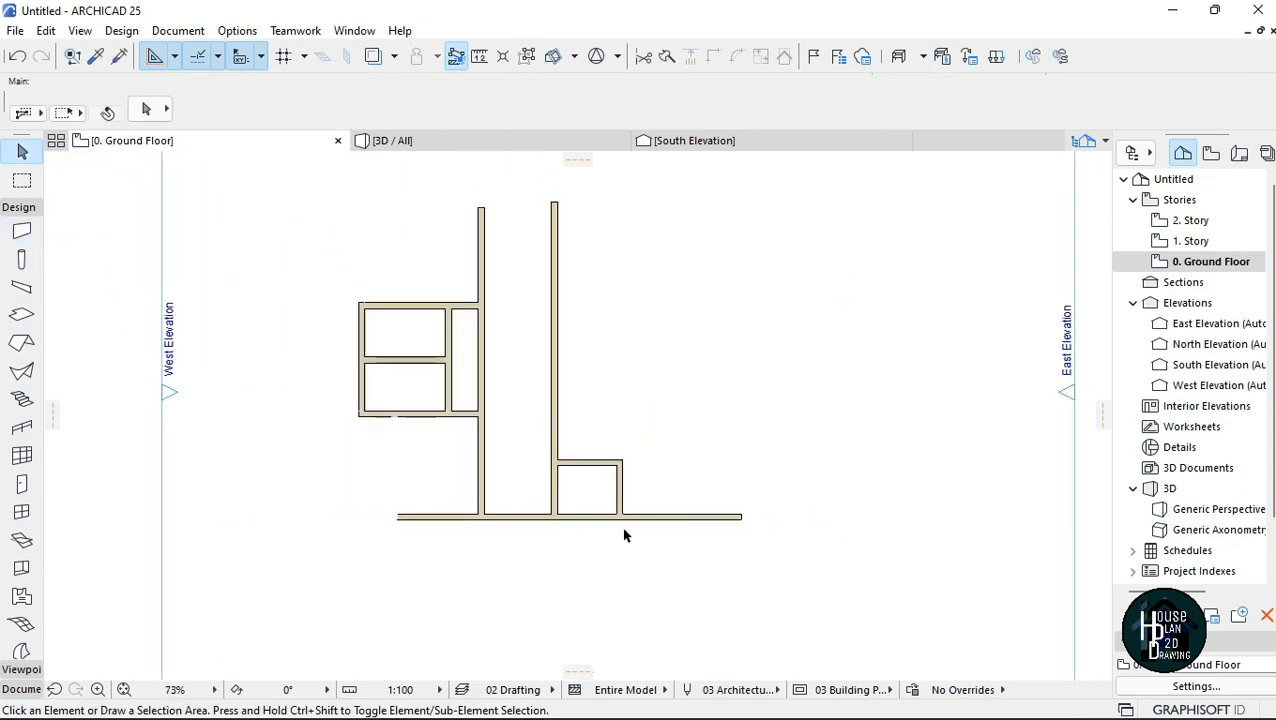
pyautogui.scroll(4, 565, 515)
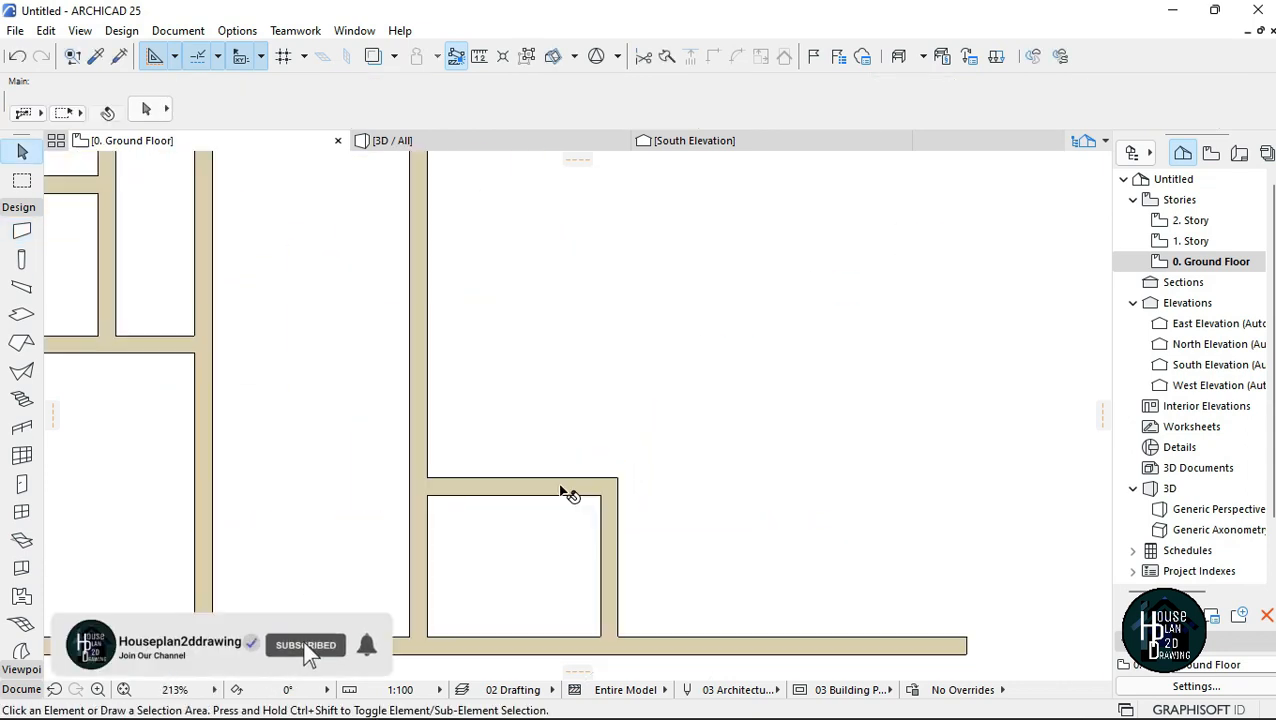
pyautogui.click(570, 490)
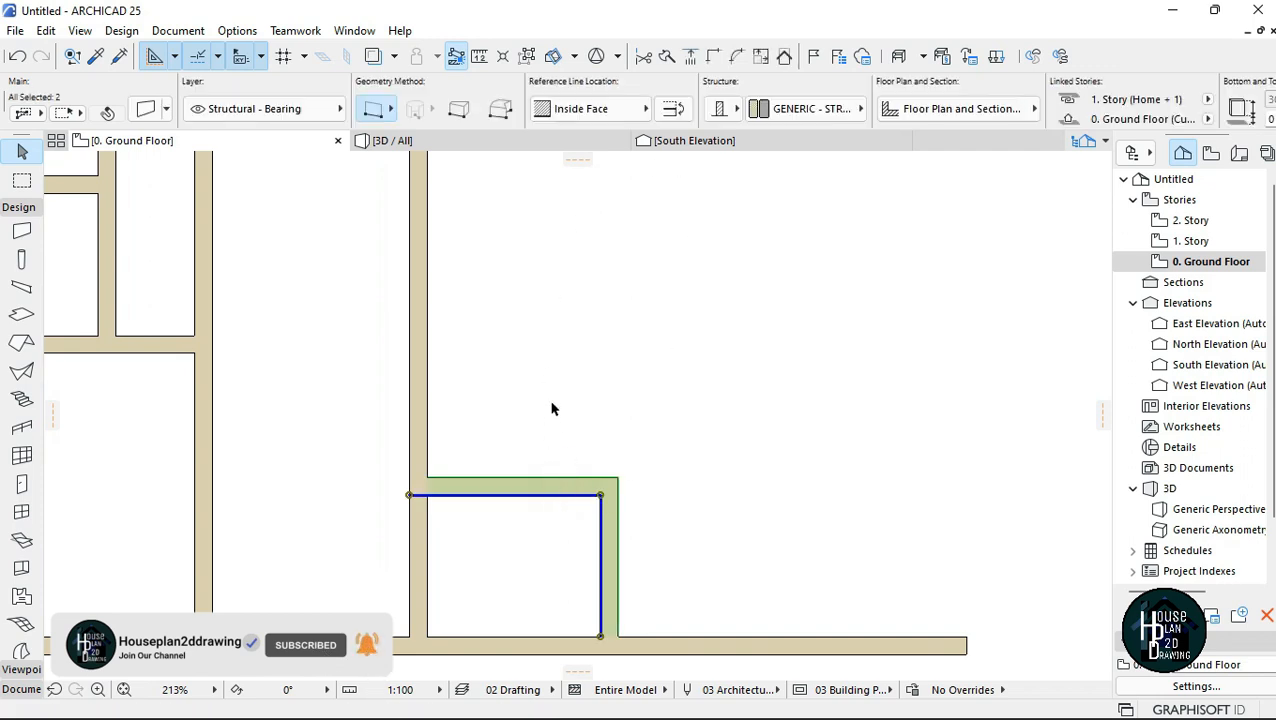
pyautogui.scroll(-3, 552, 409)
pyautogui.click(544, 464)
pyautogui.scroll(-2, 544, 464)
pyautogui.scroll(3, 516, 428)
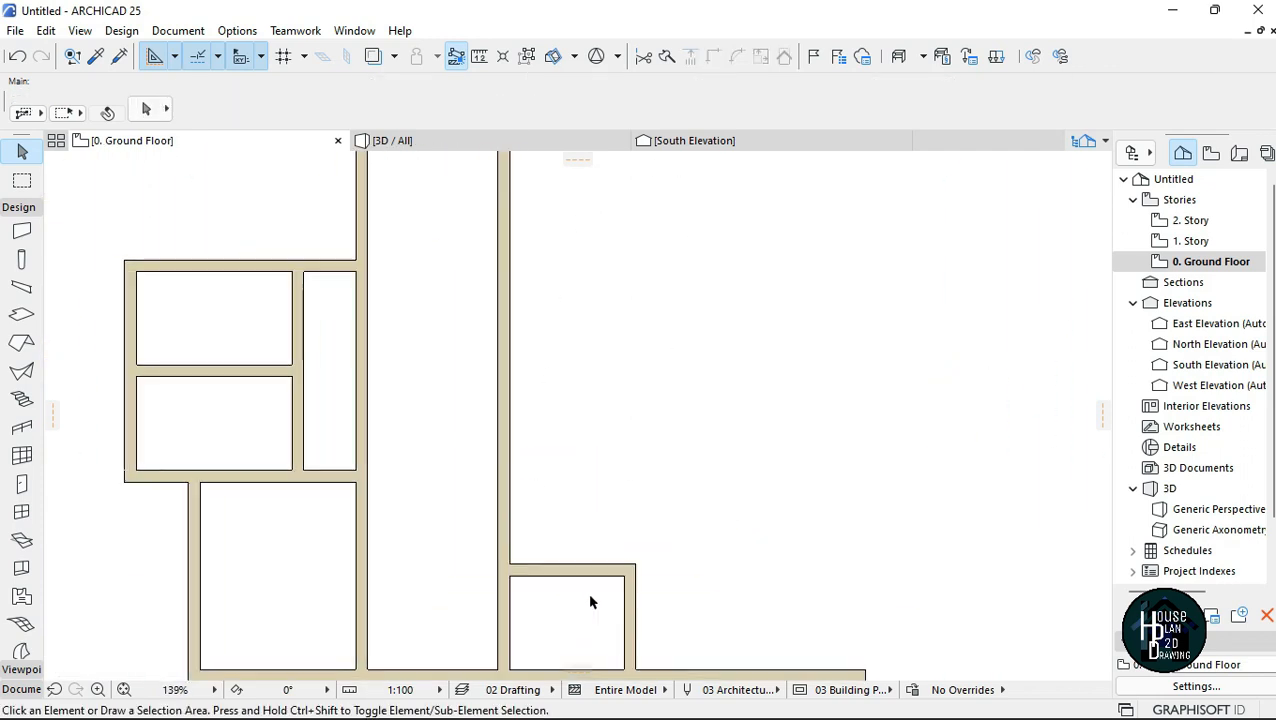
pyautogui.scroll(-2, 590, 590)
pyautogui.scroll(3, 591, 555)
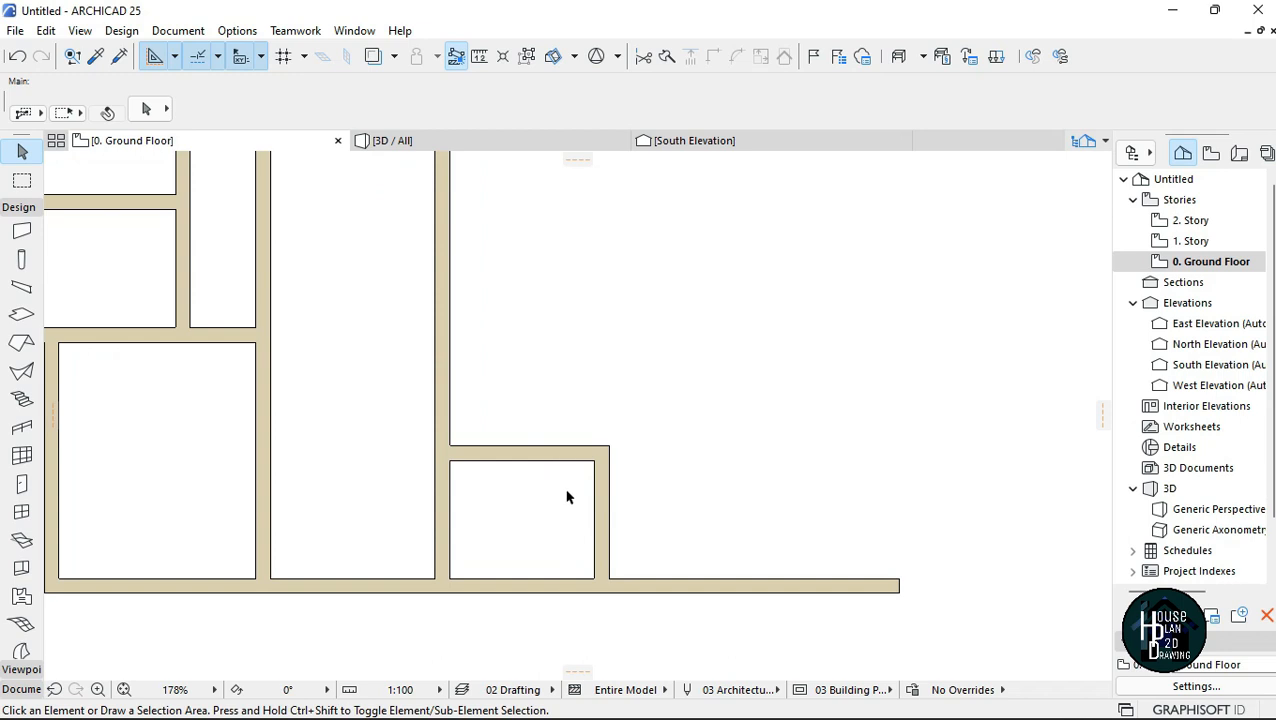
pyautogui.click(557, 459)
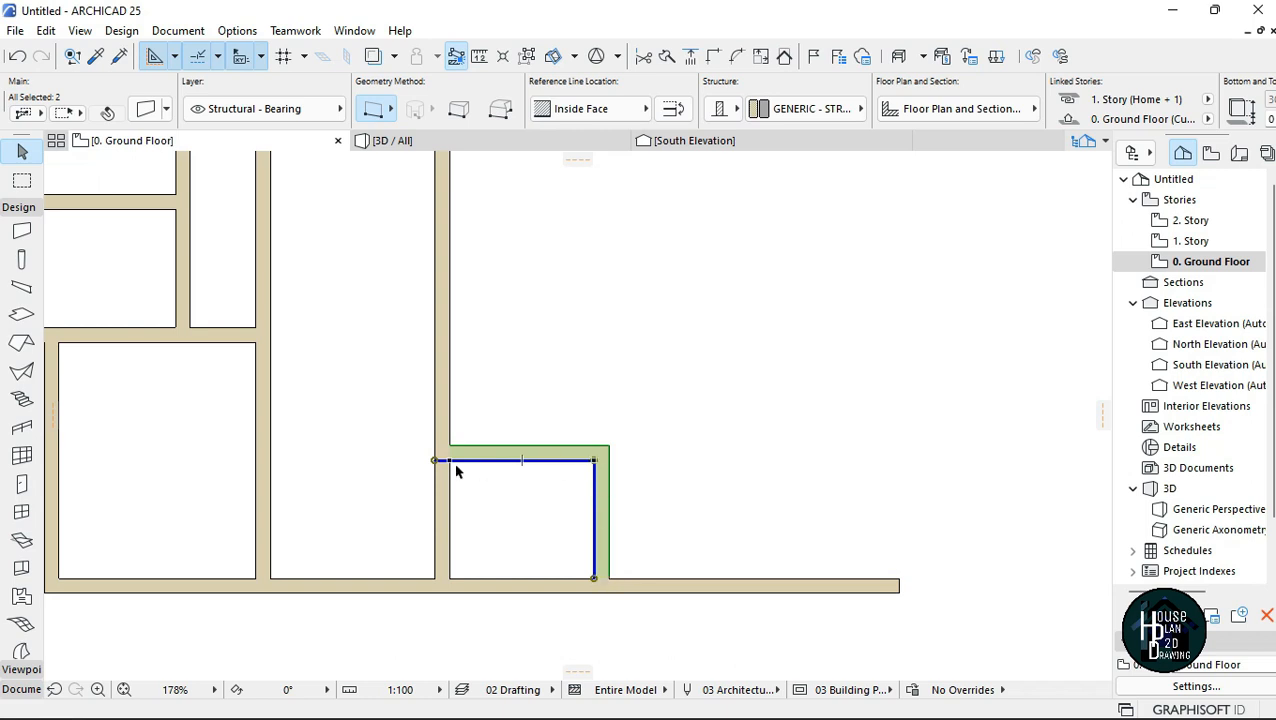
pyautogui.press('Escape')
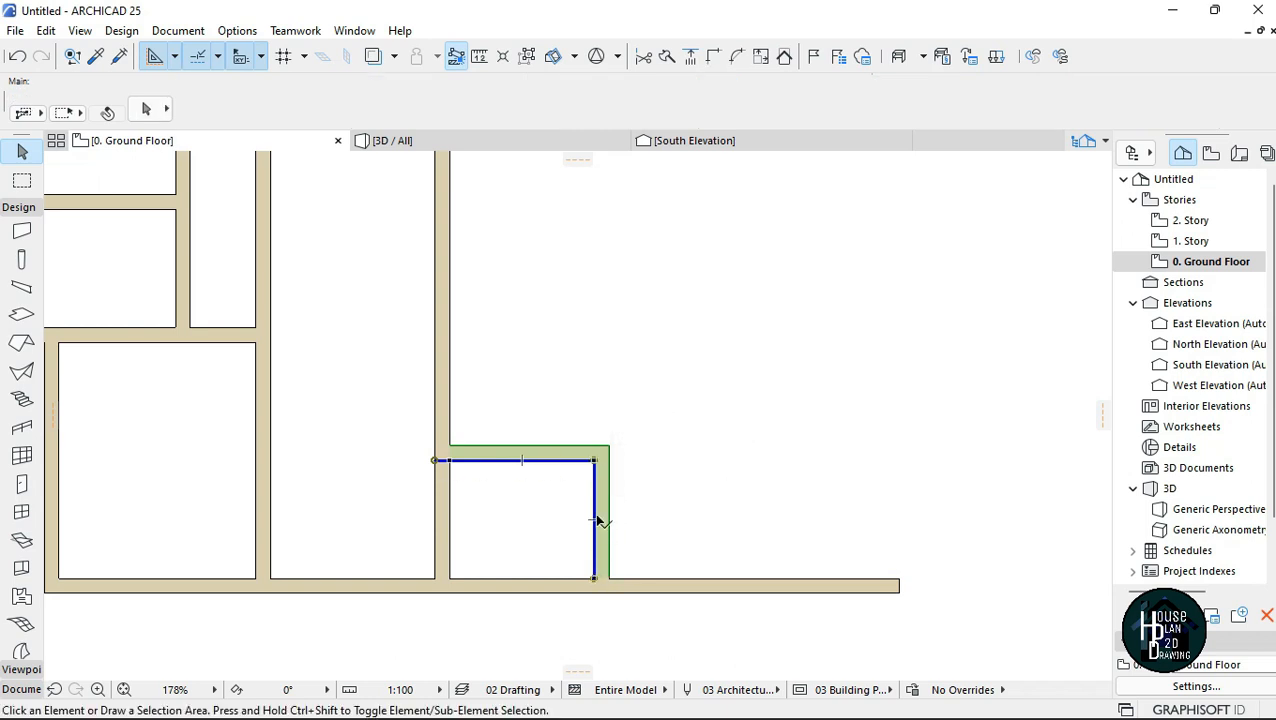
# Turn on Suspend Groups and select only the horizontal segment of the L-shaped wall.
pyautogui.scroll(2, 600, 510)
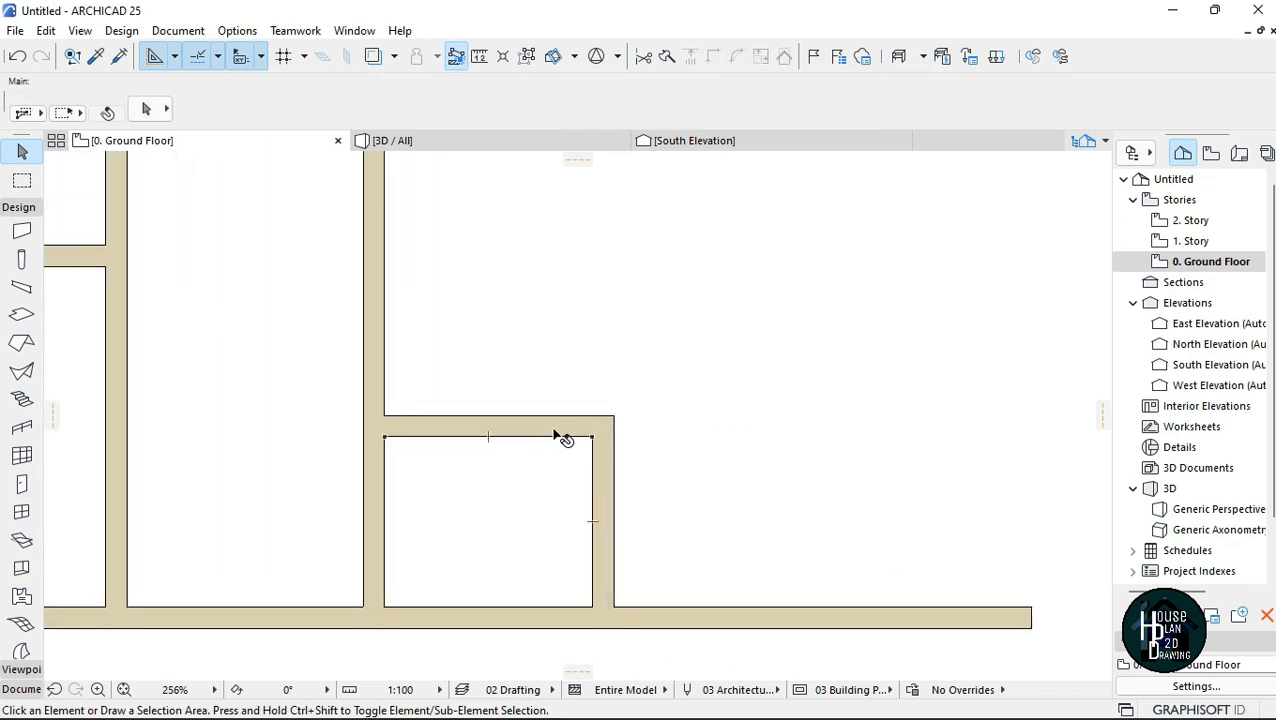
pyautogui.click(529, 58)
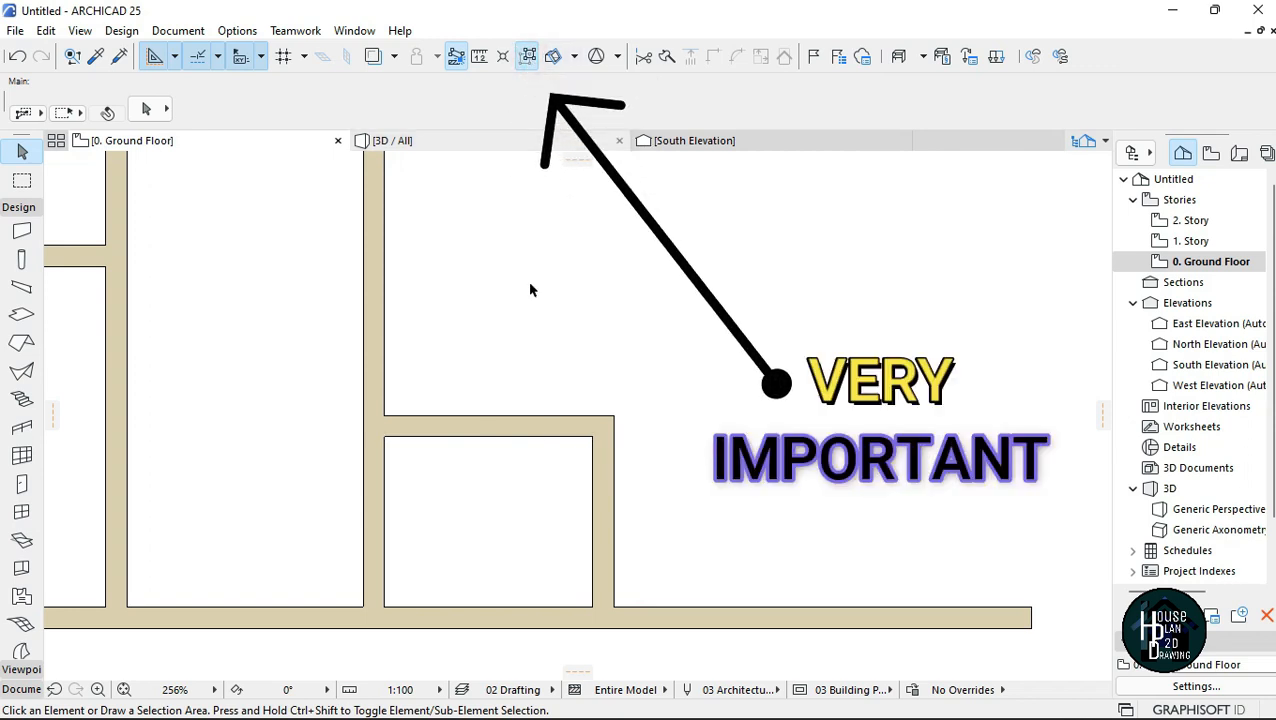
pyautogui.click(543, 437)
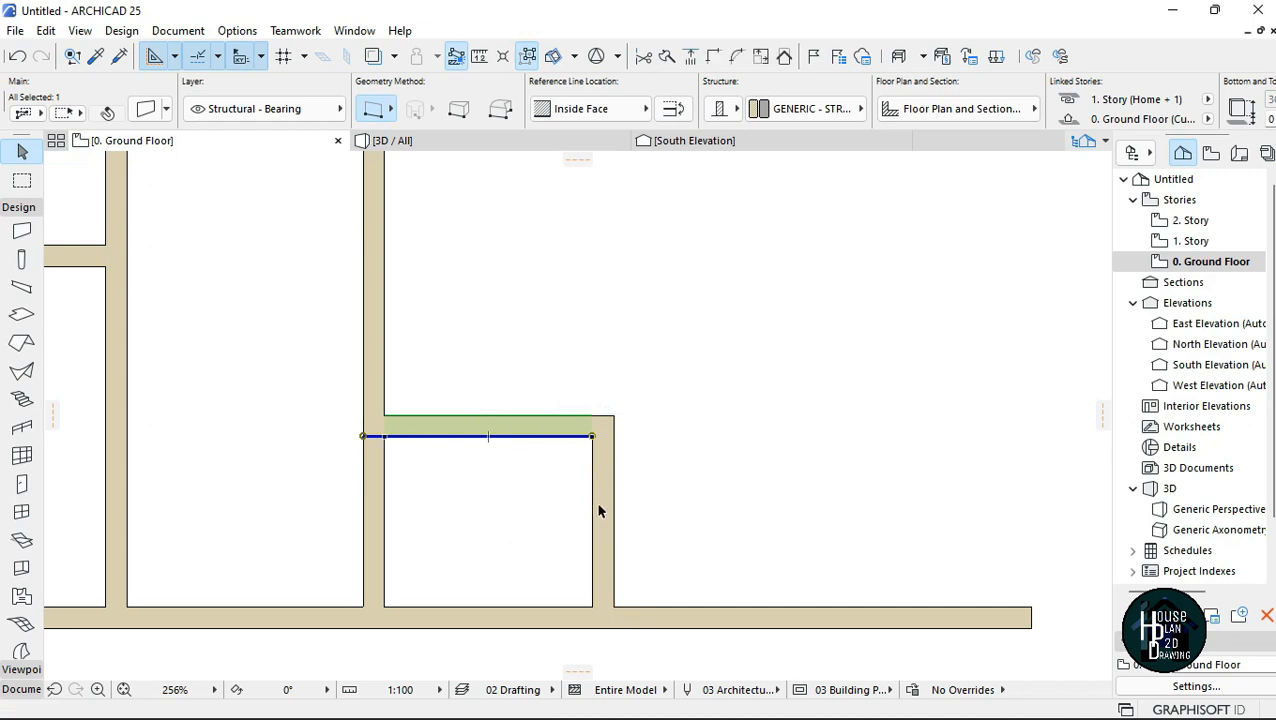
# Stretch the L-shaped wall's horizontal segment outward well past its vertical segment, away from the second long vertical wall.
pyautogui.click(592, 437)
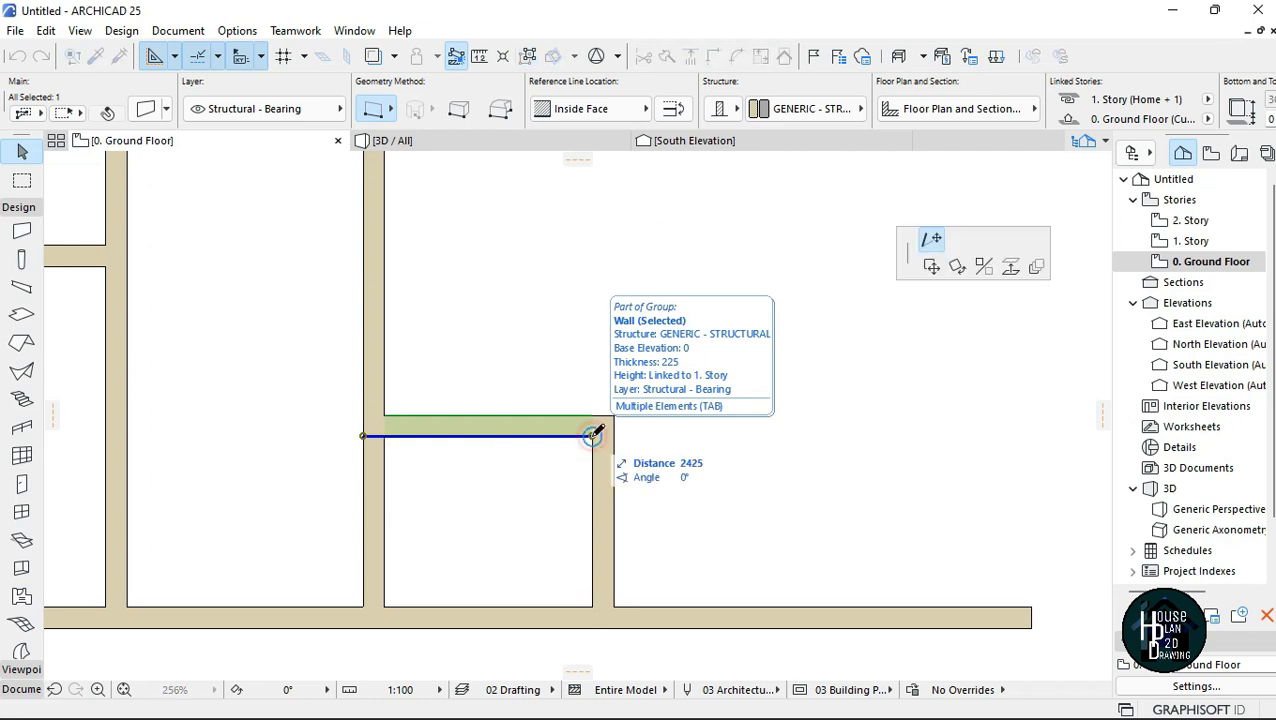
pyautogui.click(932, 244)
pyautogui.scroll(-3, 513, 490)
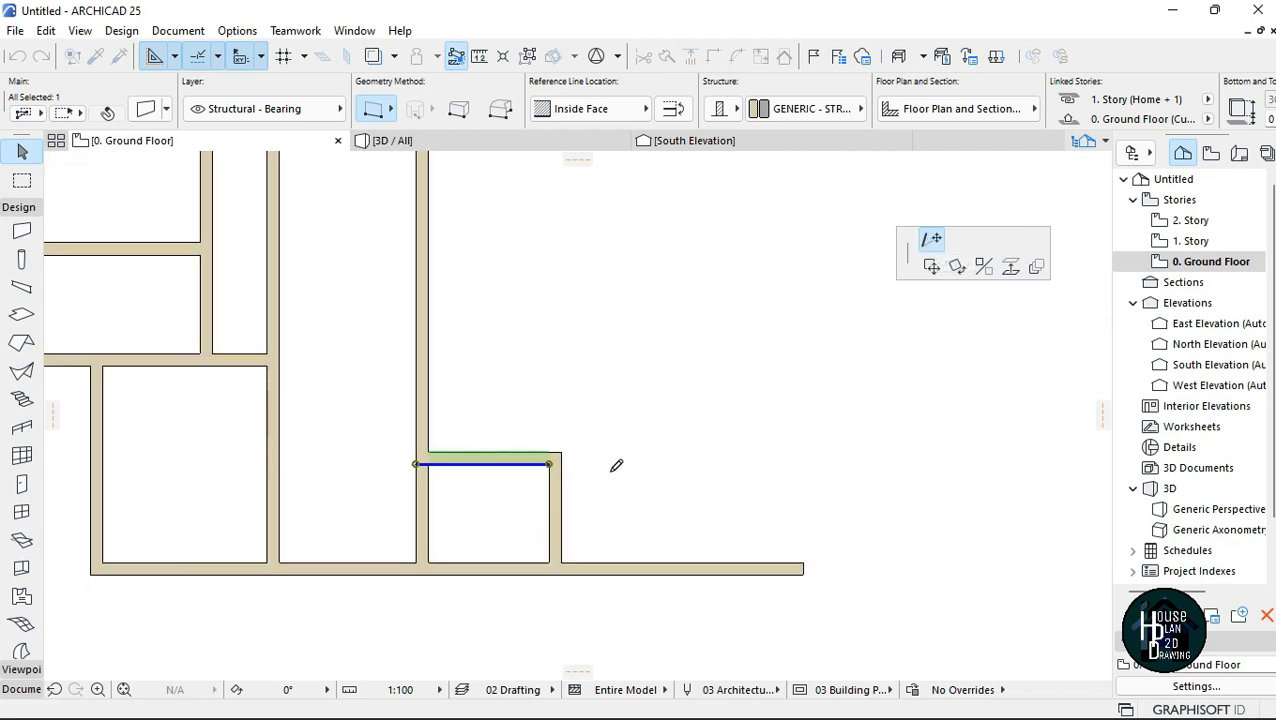
pyautogui.click(775, 459)
pyautogui.press('Escape')
pyautogui.scroll(-4, 704, 556)
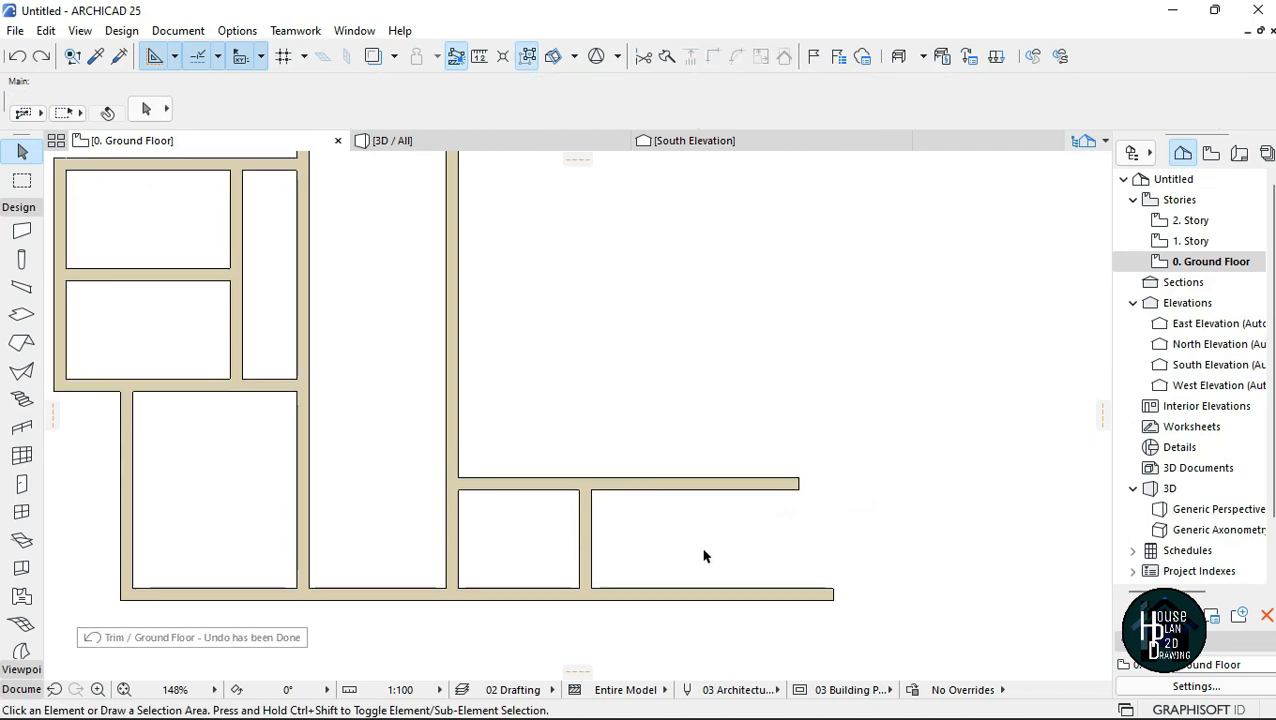
pyautogui.scroll(1, 726, 588)
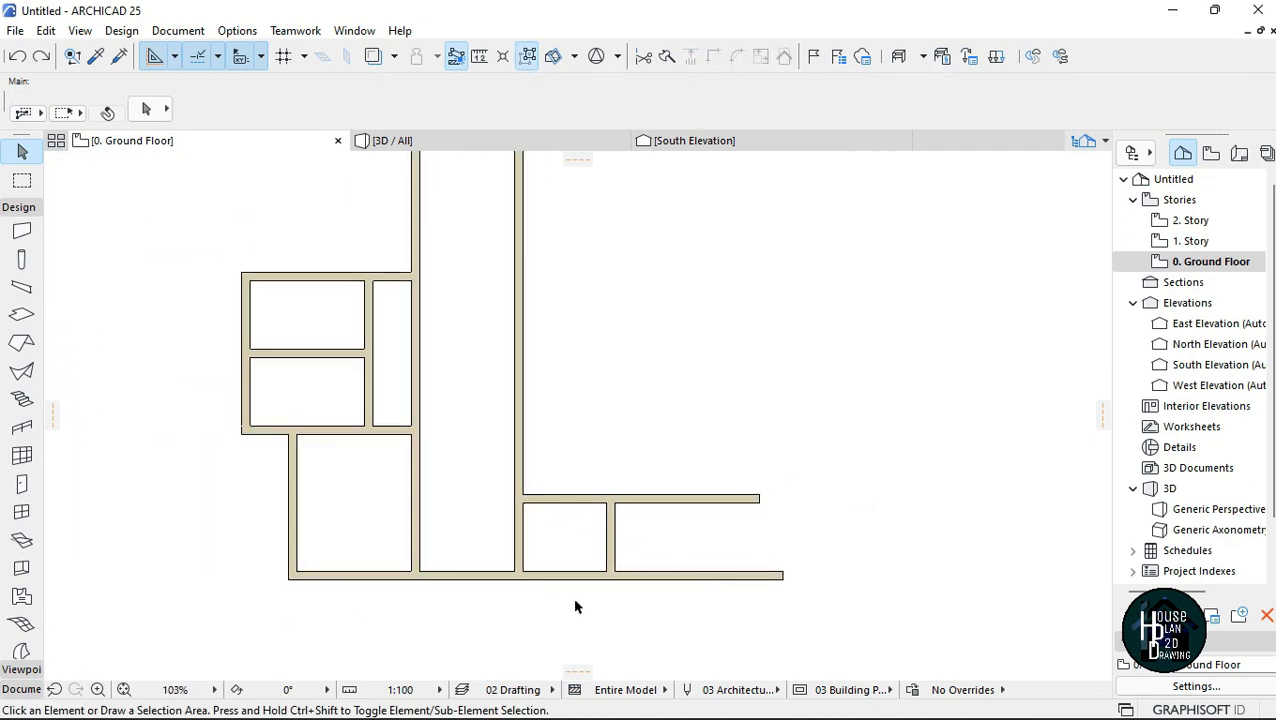
# Try trimming the lower parts of both long vertical walls and the bottom wall's overhang, and undo these trims.
pyautogui.scroll(2, 575, 607)
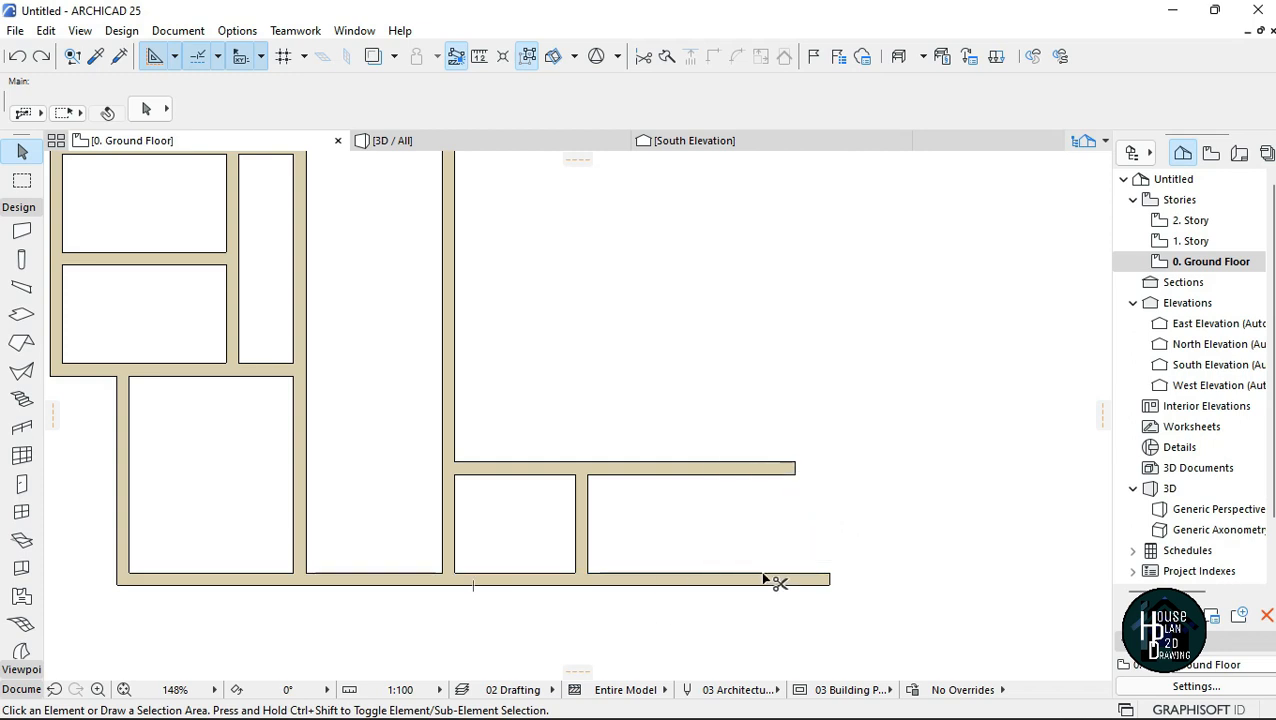
pyautogui.keyDown('ctrl'); pyautogui.click(451, 545); pyautogui.keyUp('ctrl')
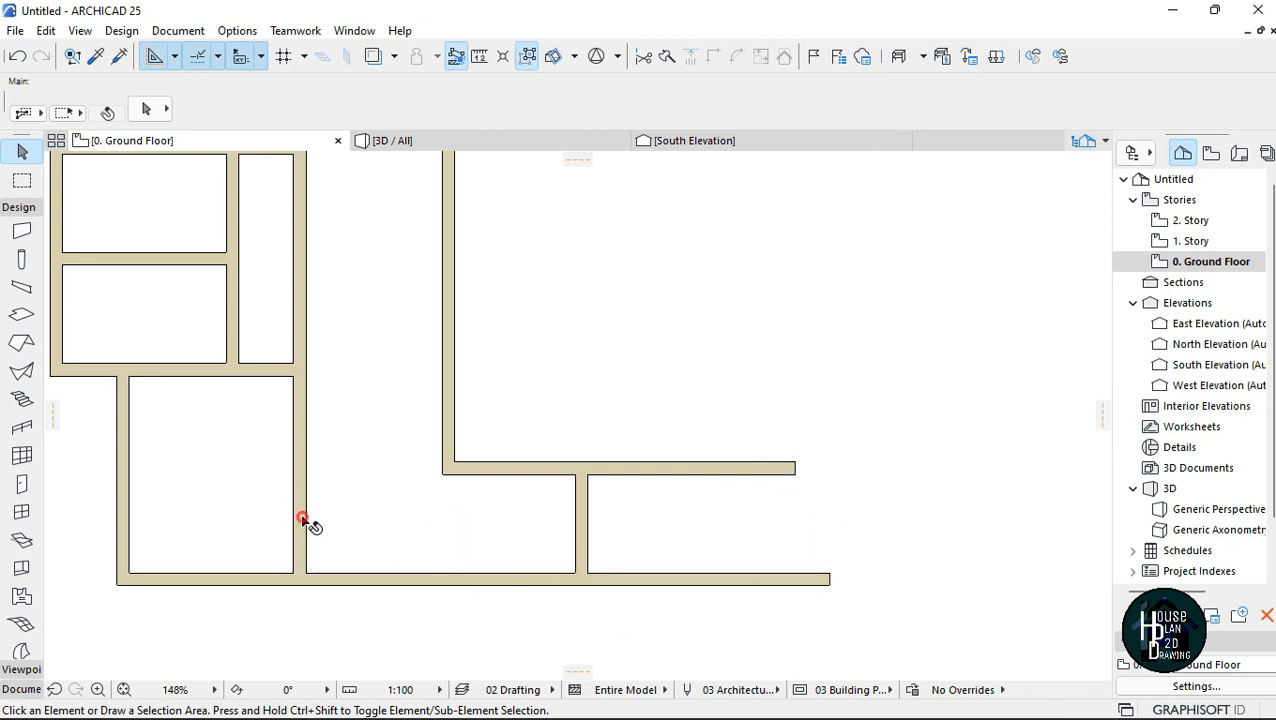
pyautogui.keyDown('ctrl'); pyautogui.click(303, 520); pyautogui.keyUp('ctrl')
pyautogui.keyDown('ctrl'); pyautogui.click(753, 580); pyautogui.keyUp('ctrl')
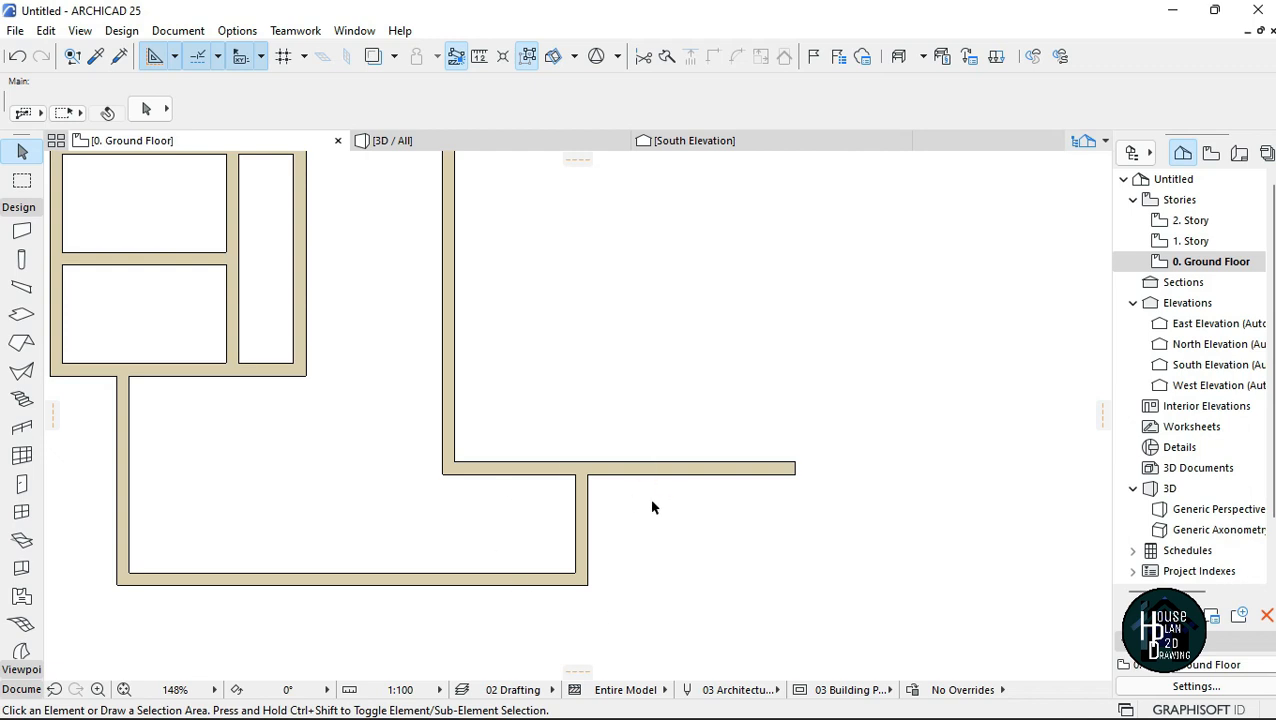
pyautogui.hotkey('ctrl', 'z')
pyautogui.hotkey('ctrl', 'z')
pyautogui.hotkey('ctrl', 'z')
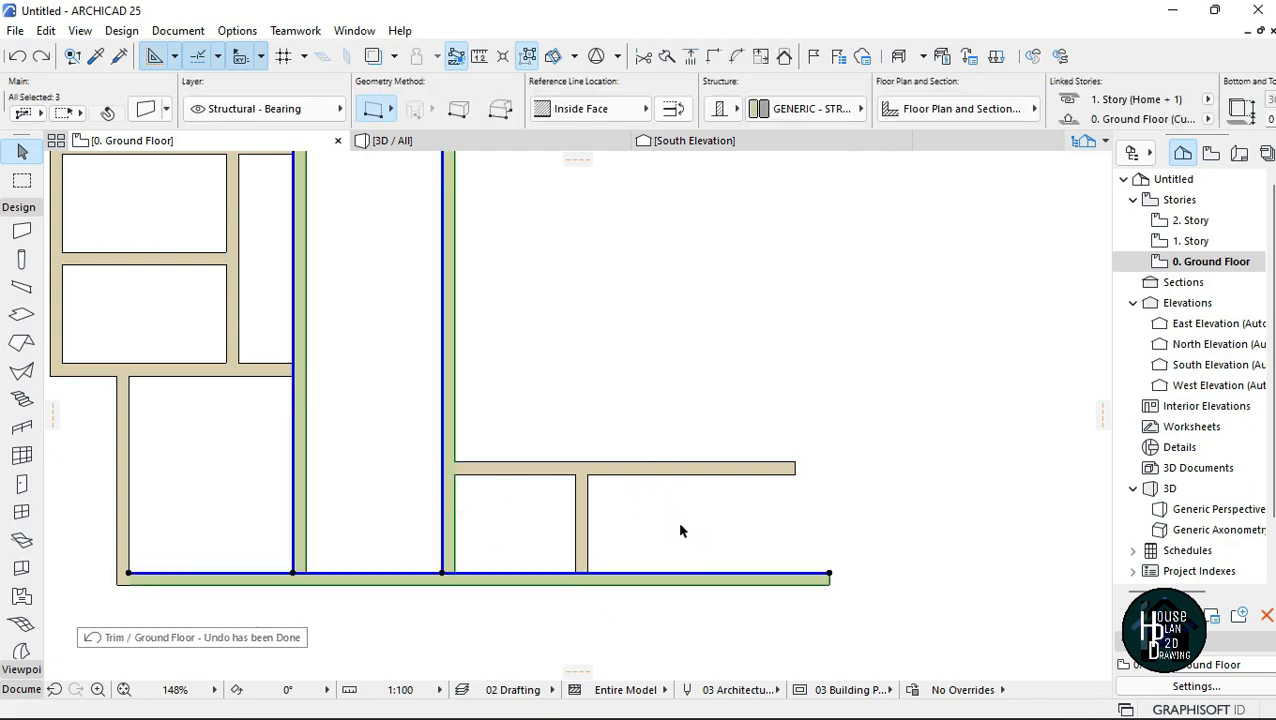
pyautogui.click(680, 525)
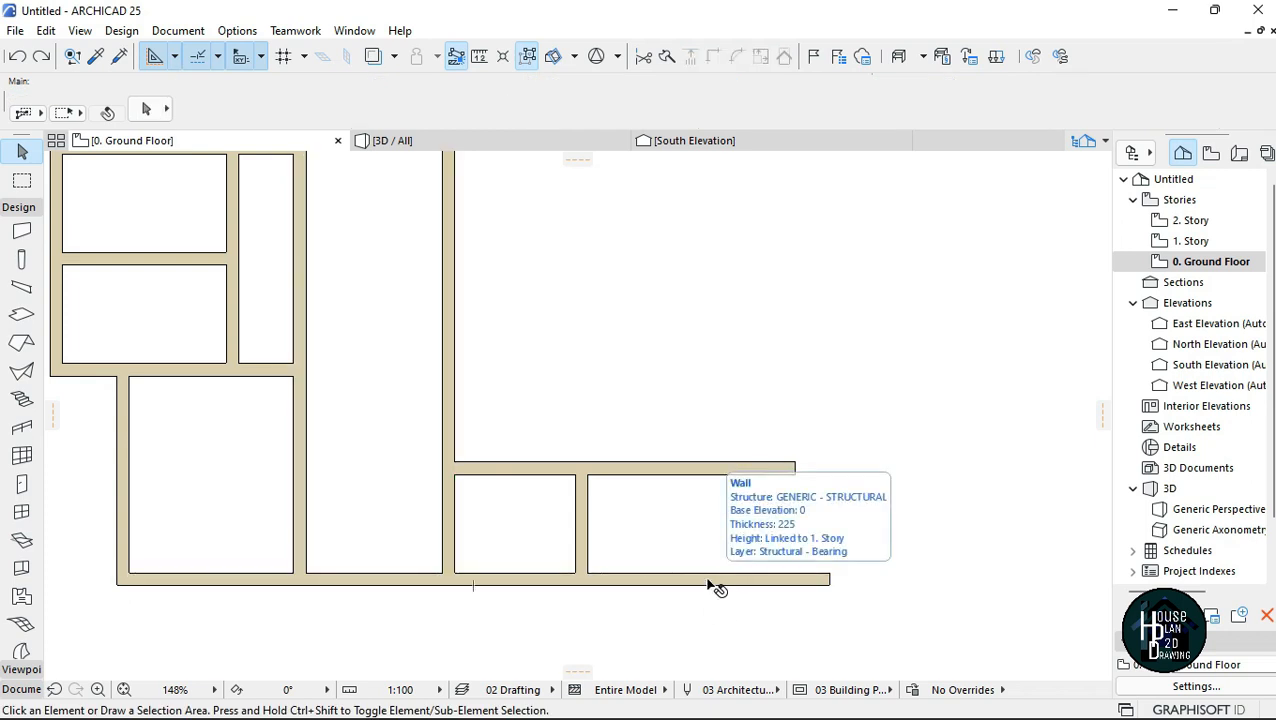
# Trim off the bottom wall's free end that overhangs beyond the small 2200 wide room.
pyautogui.keyDown('ctrl'); pyautogui.click(712, 588); pyautogui.keyUp('ctrl')
pyautogui.scroll(-4, 641, 631)
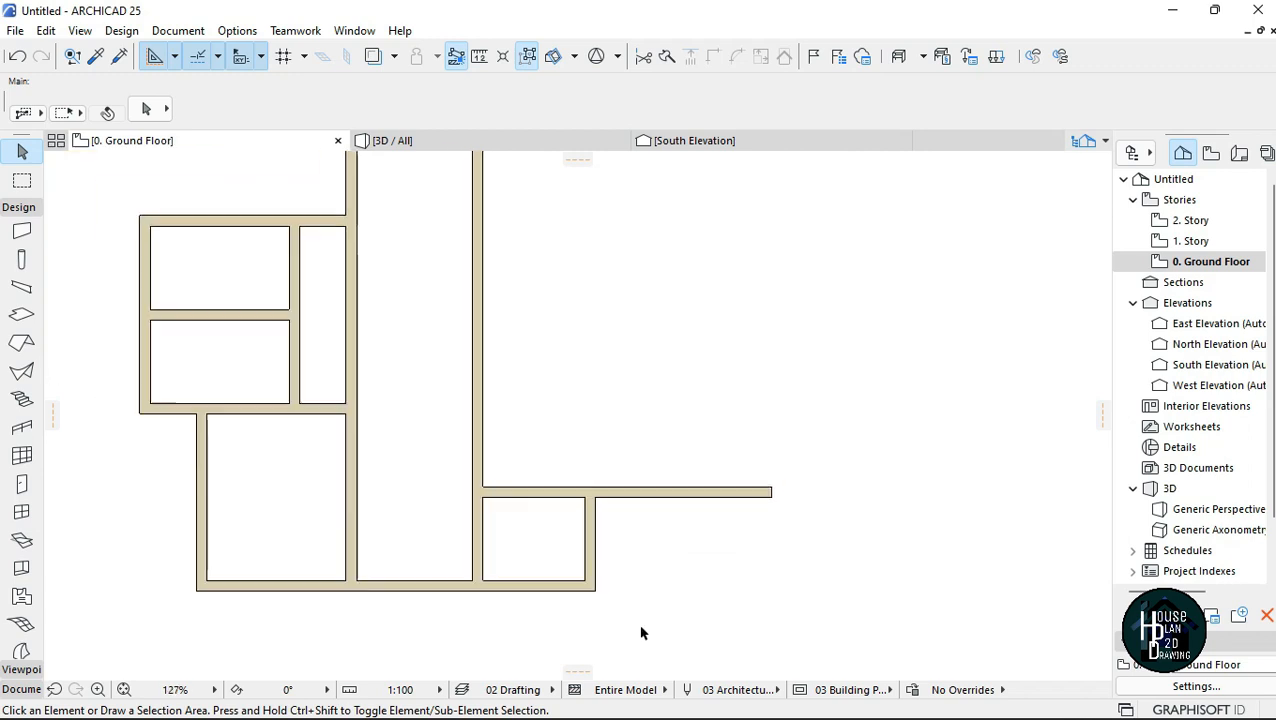
pyautogui.scroll(4, 631, 524)
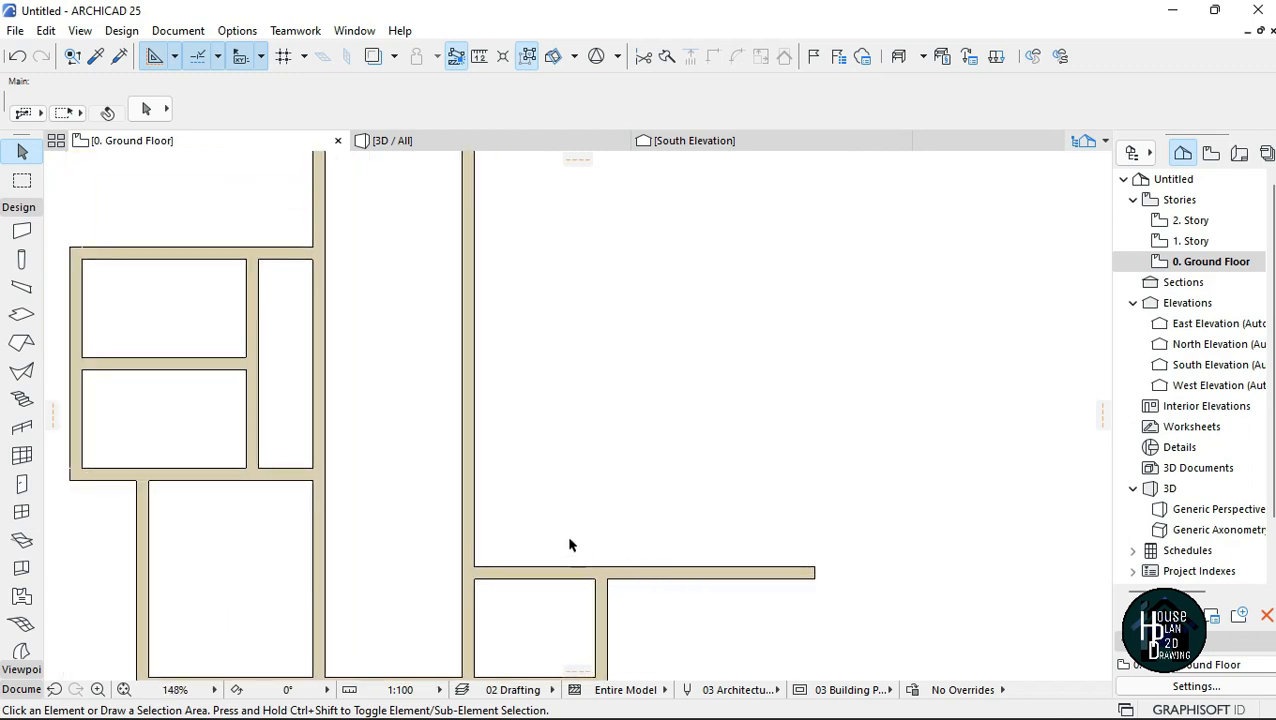
pyautogui.scroll(-4, 517, 497)
pyautogui.scroll(4, 567, 578)
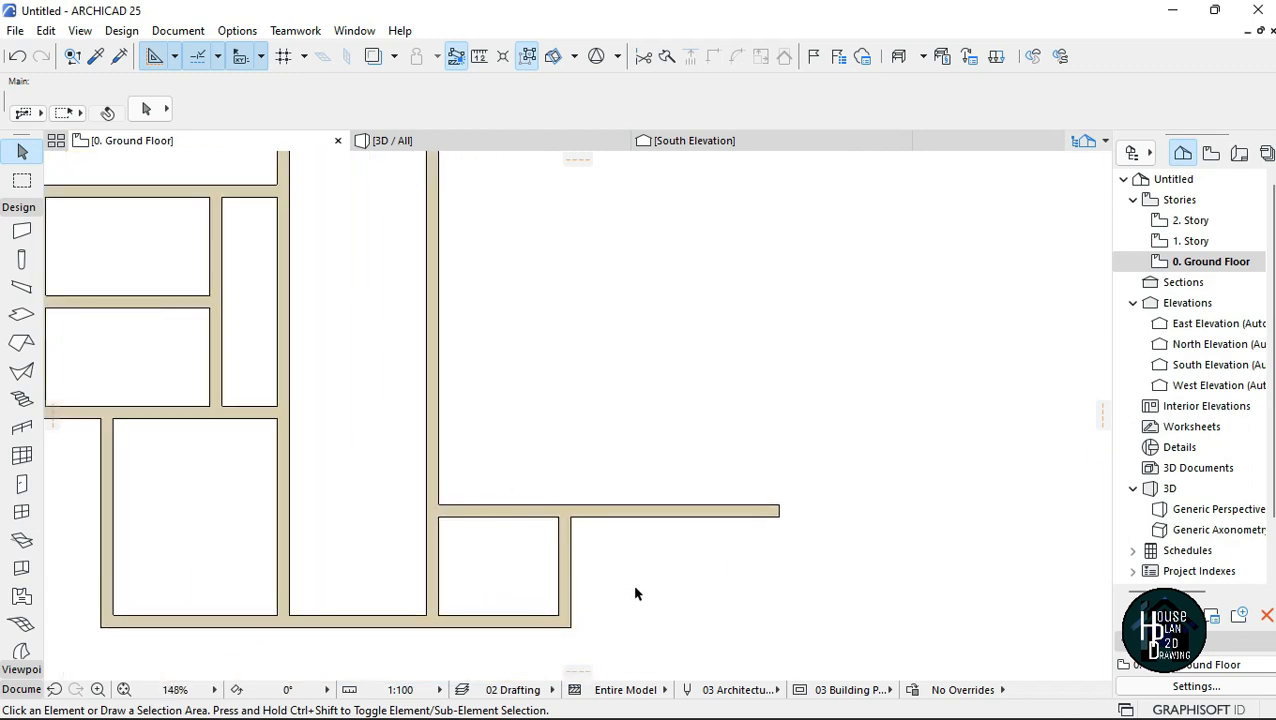
# Draw a vertical wall about 10437 long, rising from the extended horizontal wall 4000 right of the second long vertical wall.
pyautogui.keyDown('alt'); pyautogui.click(627, 507); pyautogui.keyUp('alt')
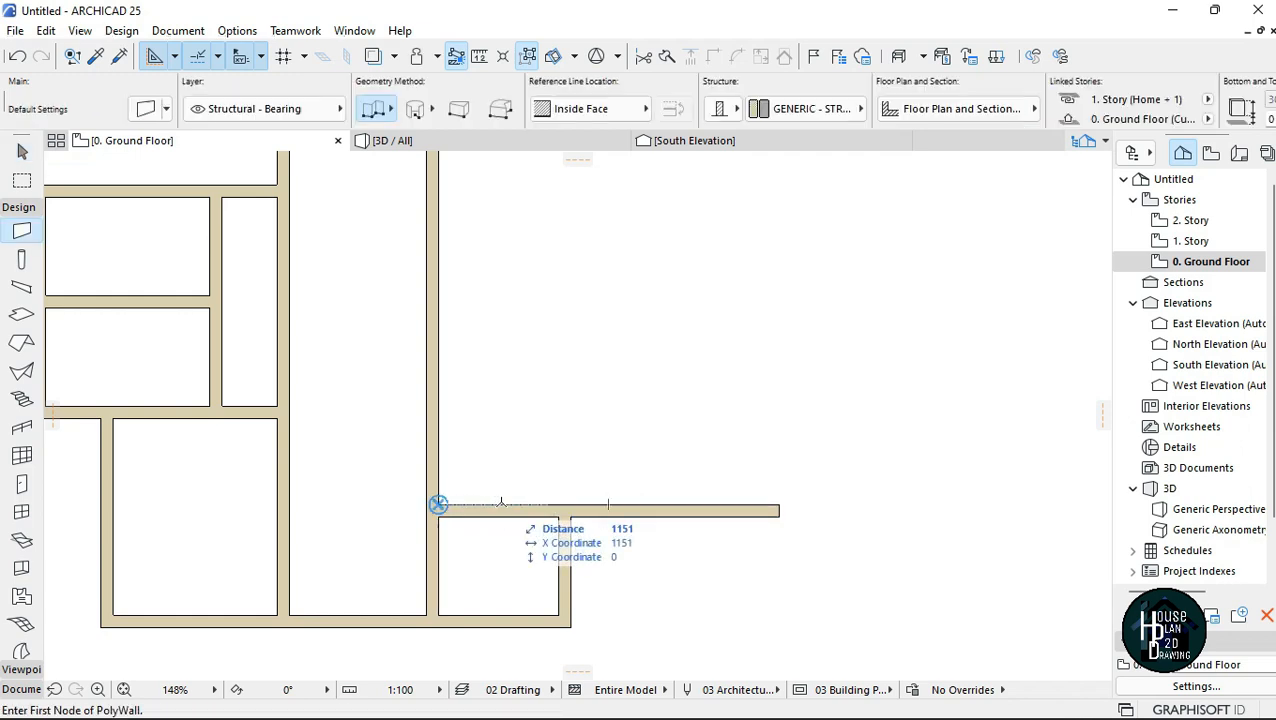
pyautogui.write('4')
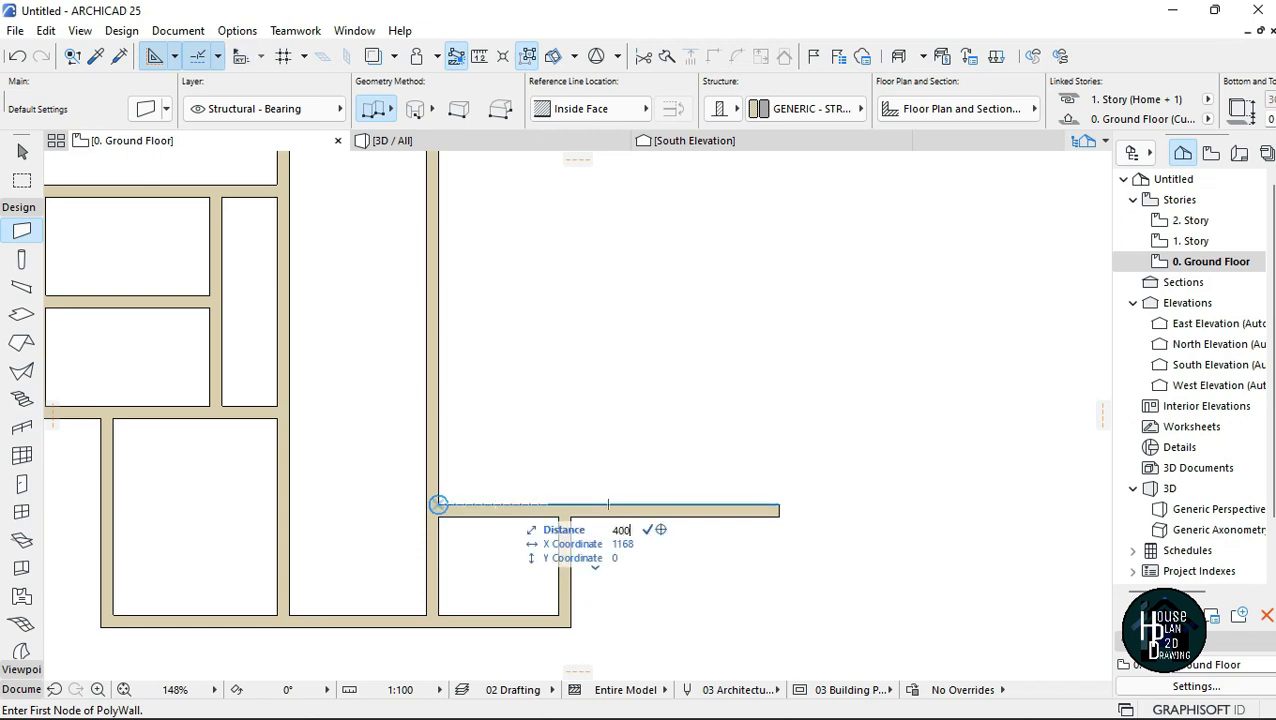
pyautogui.write('00')
pyautogui.press('Return')
pyautogui.scroll(-4, 658, 390)
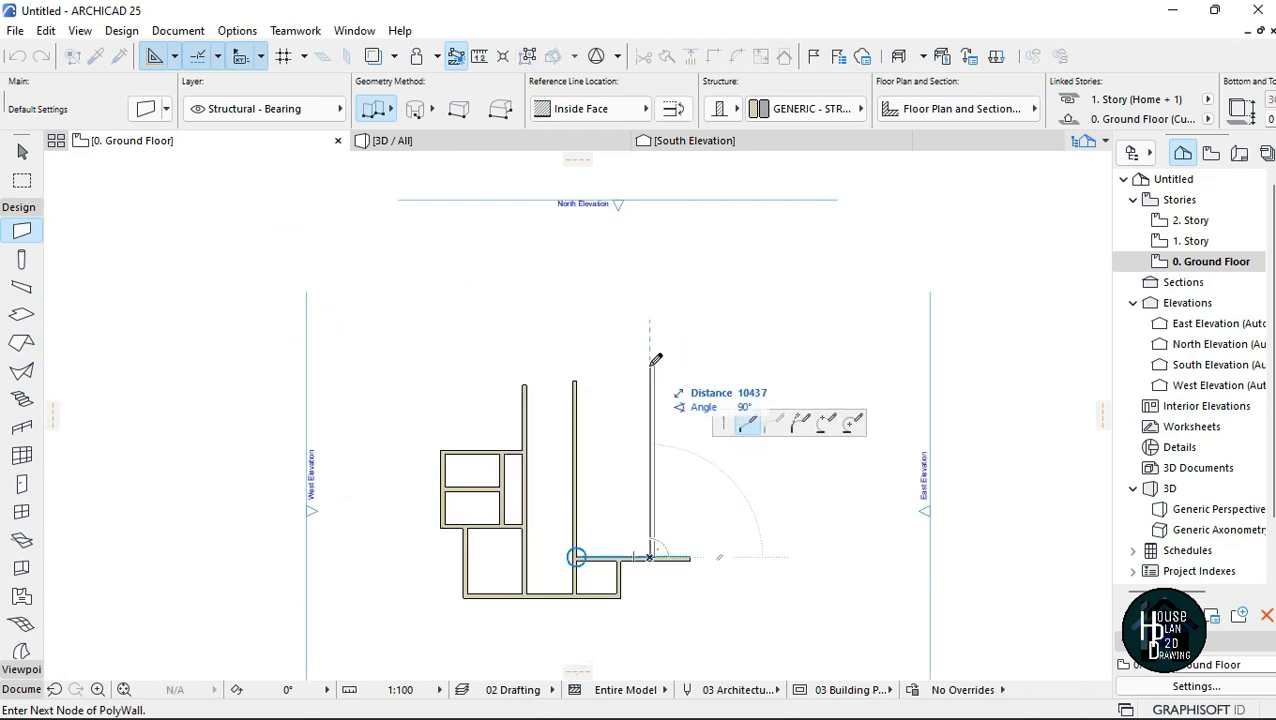
pyautogui.doubleClick(655, 358)
# Draw a horizontal wall 4500 above the extended horizontal wall, running from the new vertical wall to the second long vertical wall.
pyautogui.scroll(4, 580, 560)
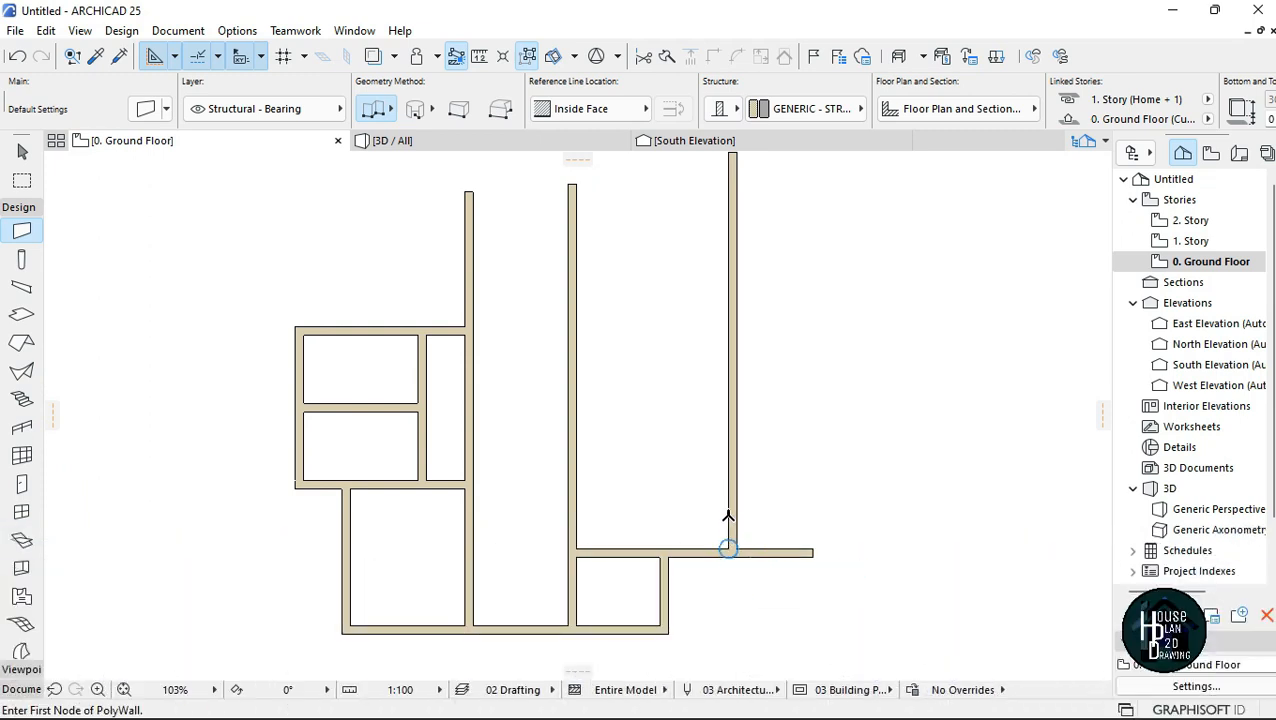
pyautogui.write('4500')
pyautogui.press('Return')
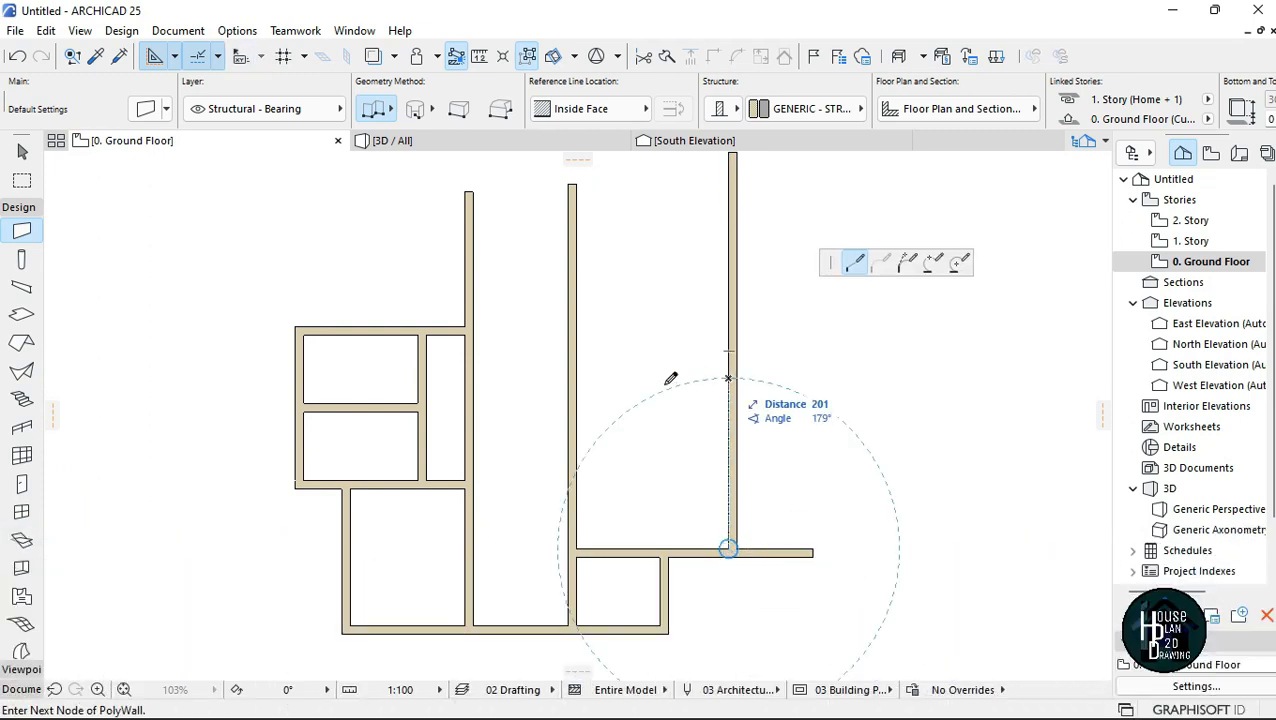
pyautogui.doubleClick(577, 378)
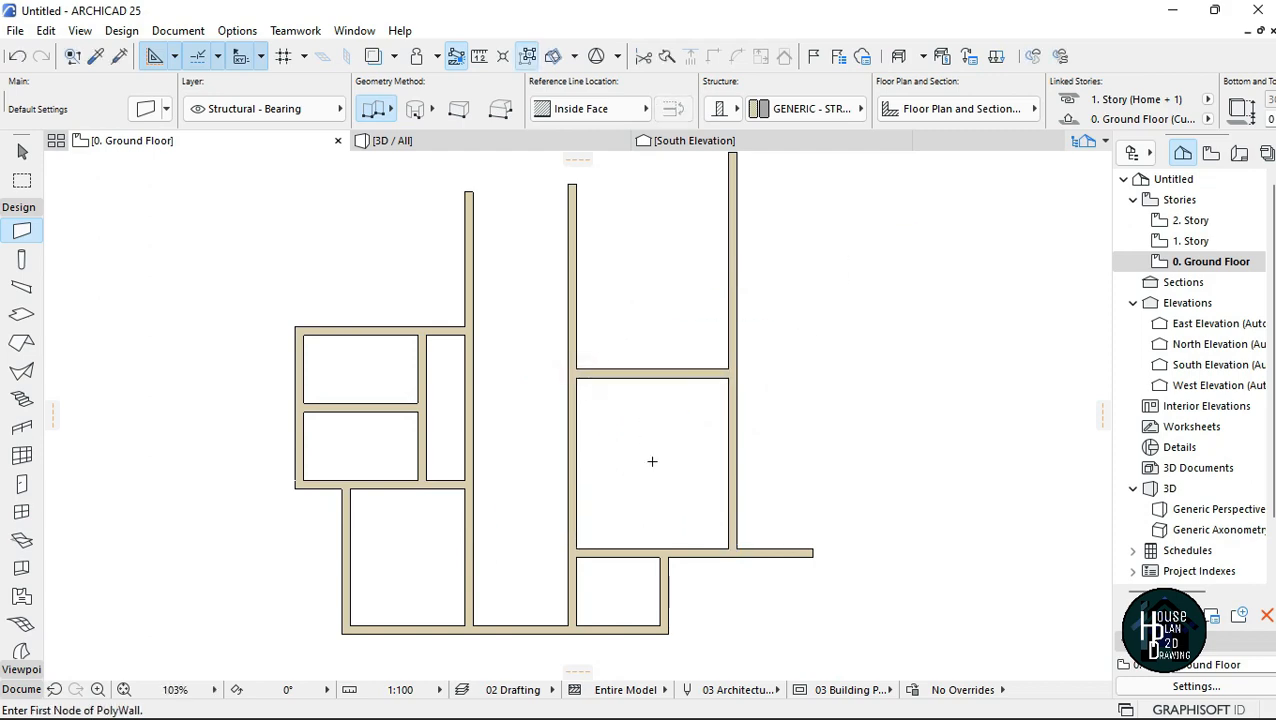
pyautogui.scroll(4, 553, 524)
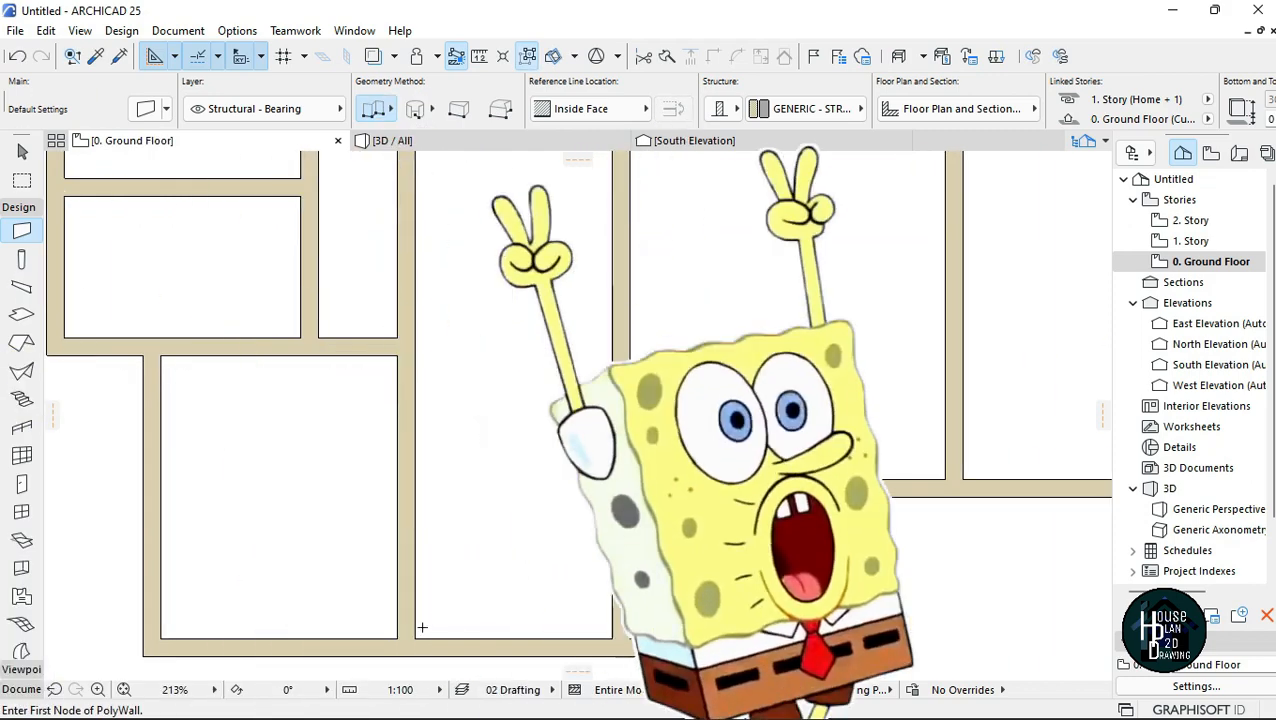
pyautogui.write('1')
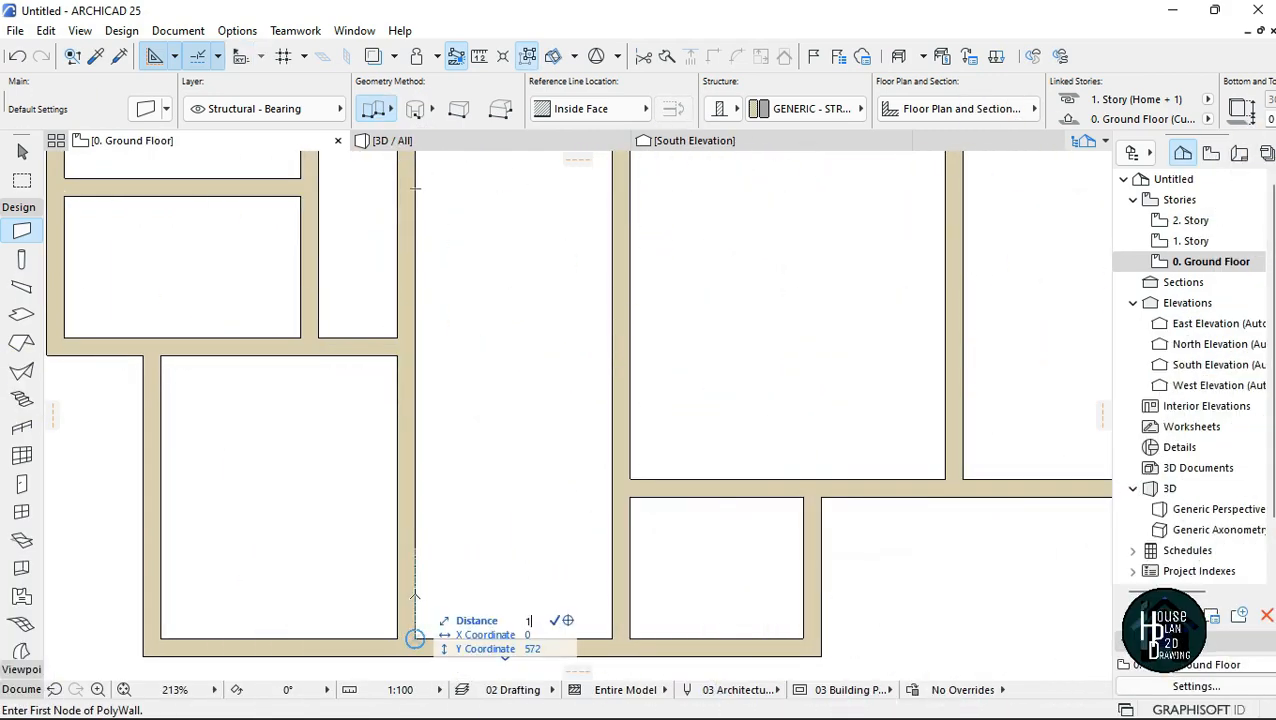
pyautogui.write('450')
pyautogui.press('Return')
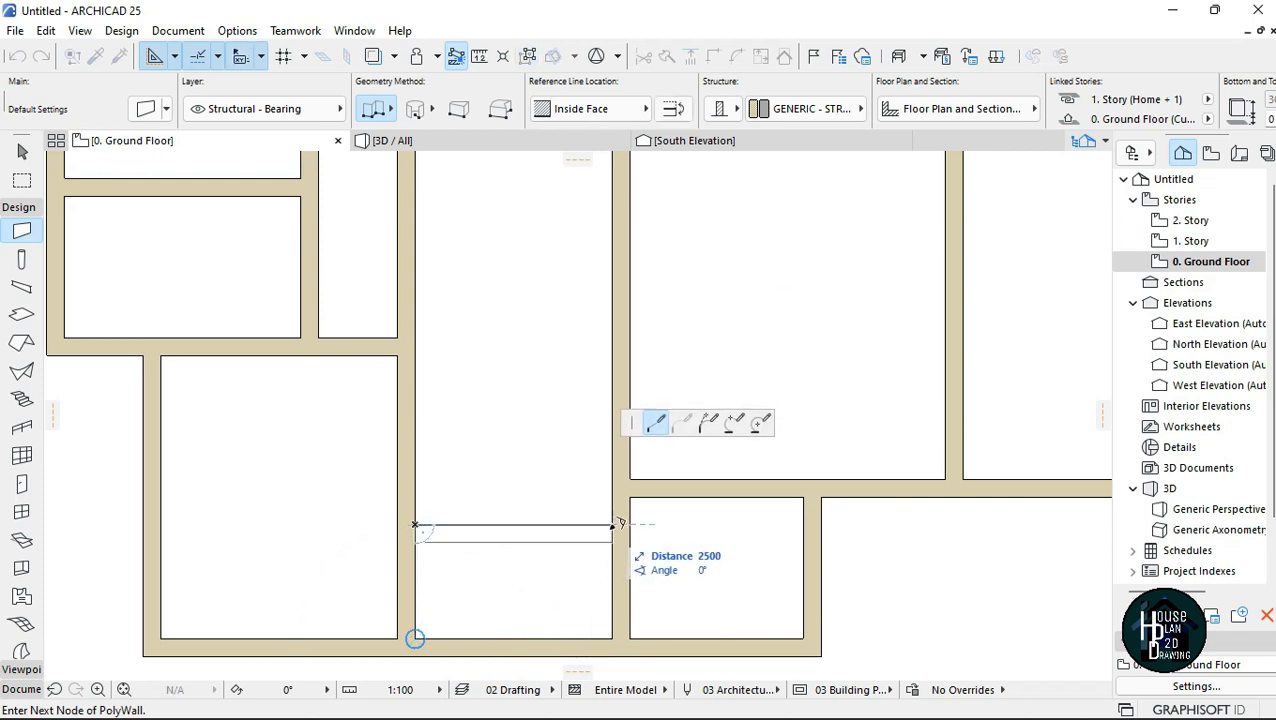
pyautogui.press('Escape')
pyautogui.press('Escape')
# Stretch the extended horizontal wall's inner end across the corridor to the first long vertical wall.
pyautogui.click(700, 494)
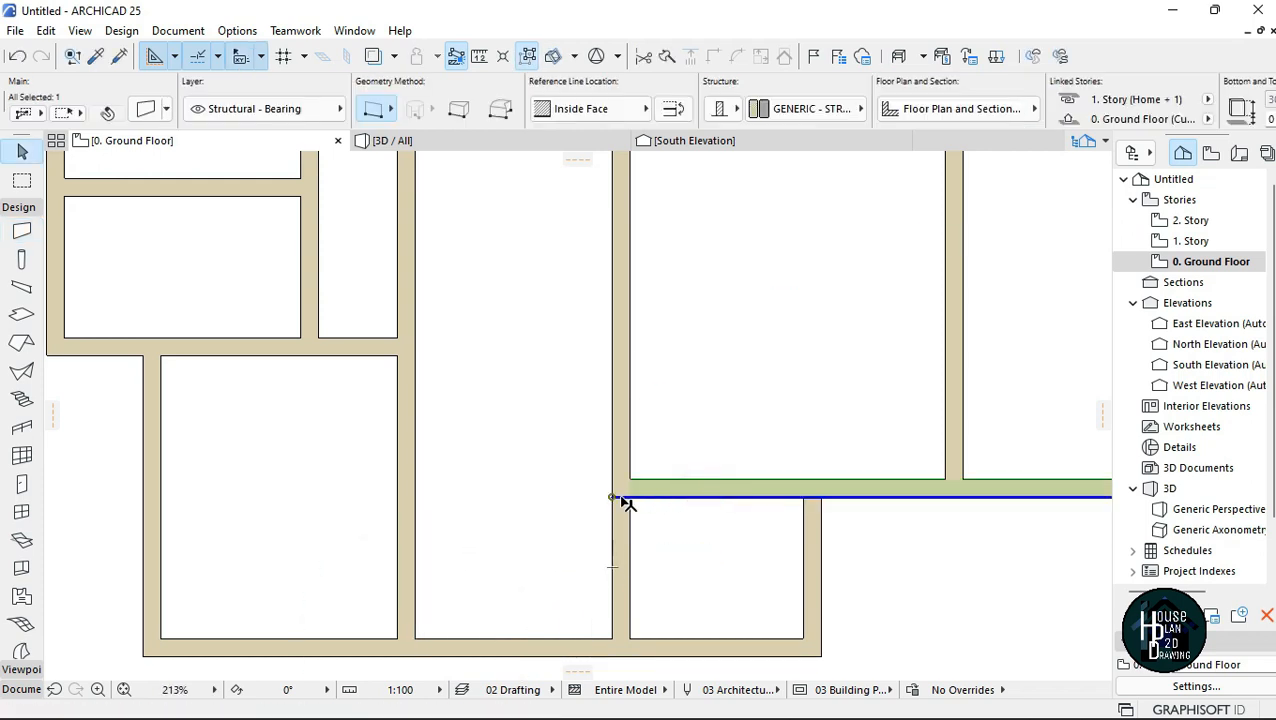
pyautogui.click(612, 497)
pyautogui.click(416, 497)
pyautogui.press('Escape')
pyautogui.scroll(-5, 550, 527)
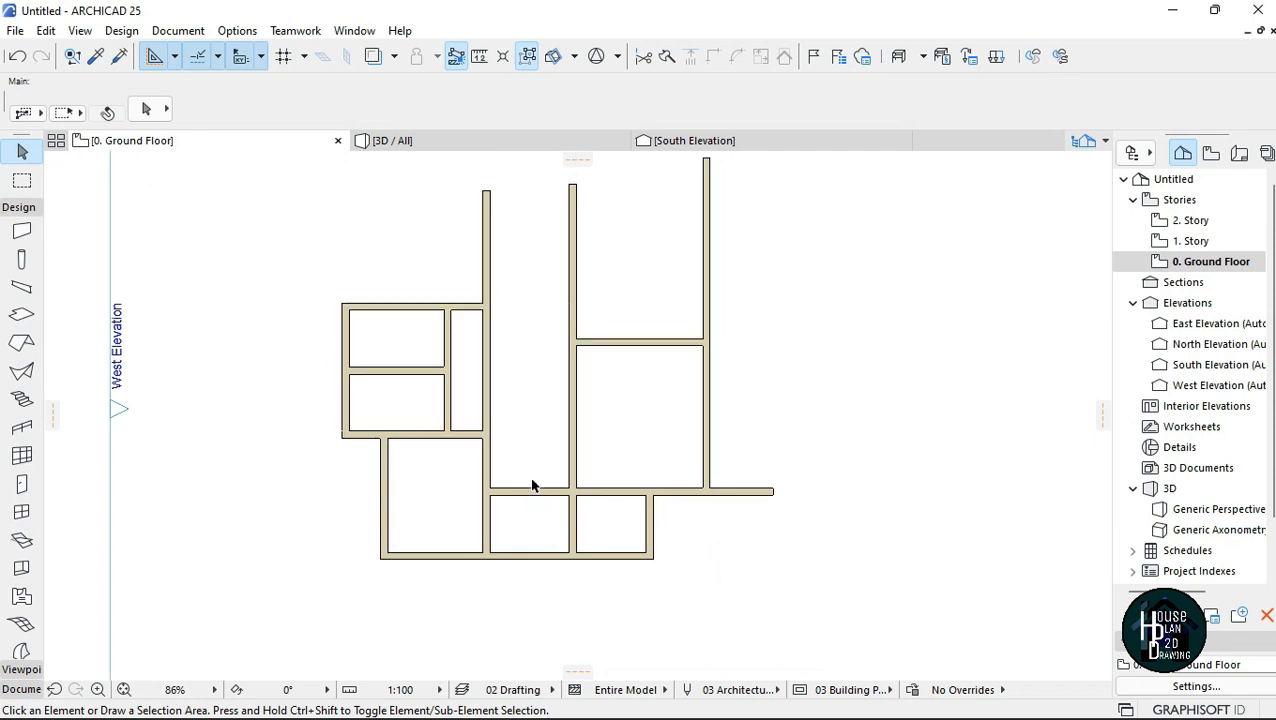
# Stretch the horizontal wall above the lower-left room across the corridor to the second long vertical wall.
pyautogui.scroll(3, 538, 418)
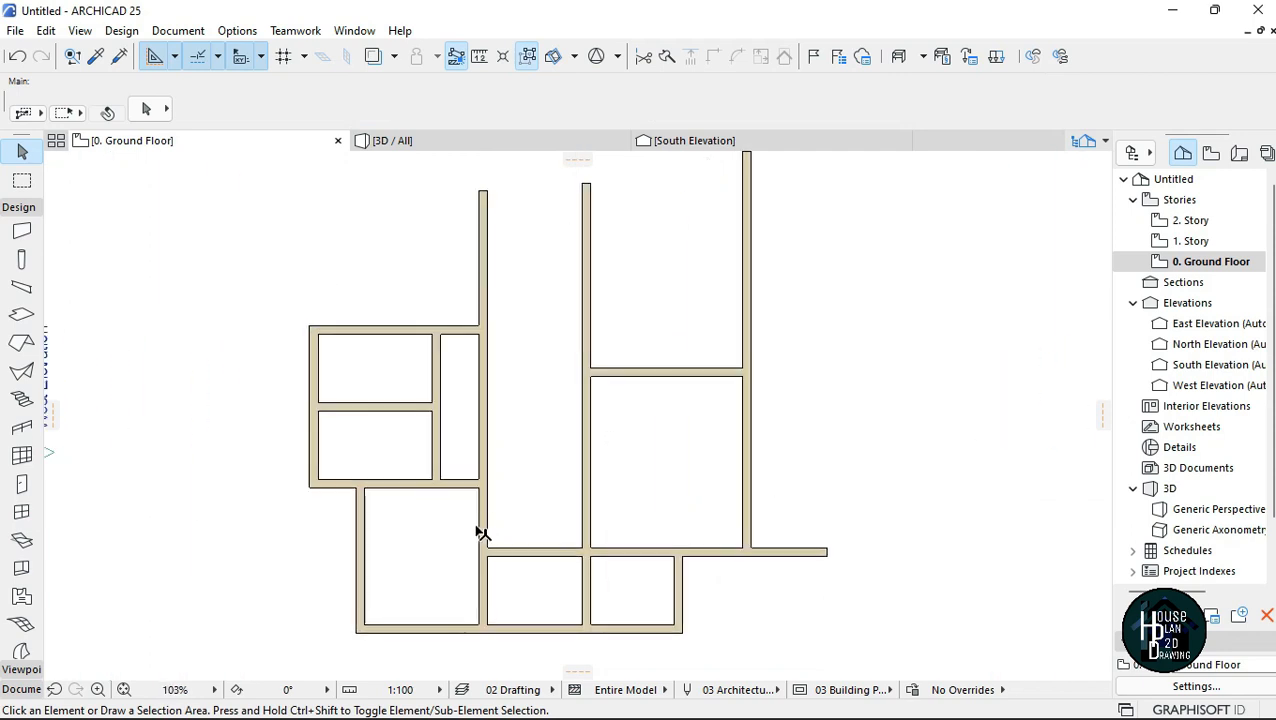
pyautogui.scroll(2, 482, 530)
pyautogui.keyDown('alt'); pyautogui.click(631, 509); pyautogui.keyUp('alt')
pyautogui.scroll(2, 510, 516)
pyautogui.press('Escape')
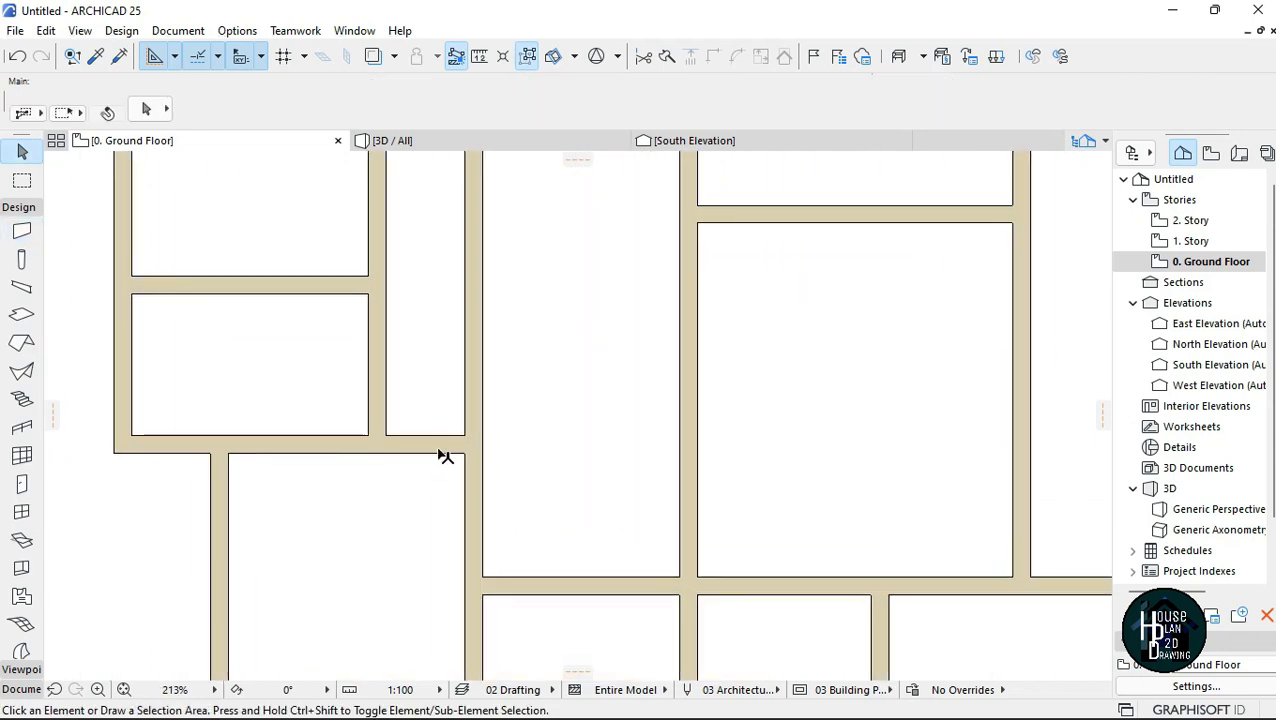
pyautogui.click(458, 454)
pyautogui.click(464, 455)
pyautogui.click(672, 459)
pyautogui.press('Escape')
pyautogui.scroll(-4, 560, 500)
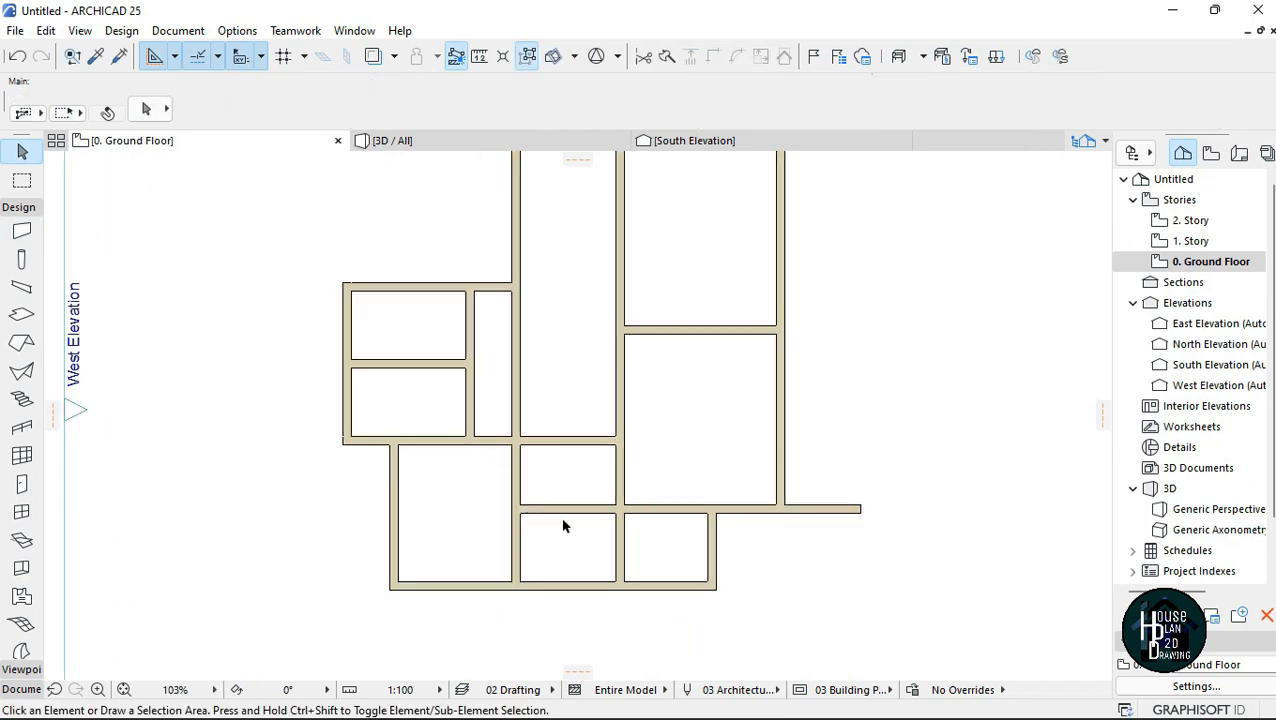
# Measure the clear height of the upper of the two small rooms between the long vertical walls.
pyautogui.scroll(3, 566, 555)
pyautogui.press('m')
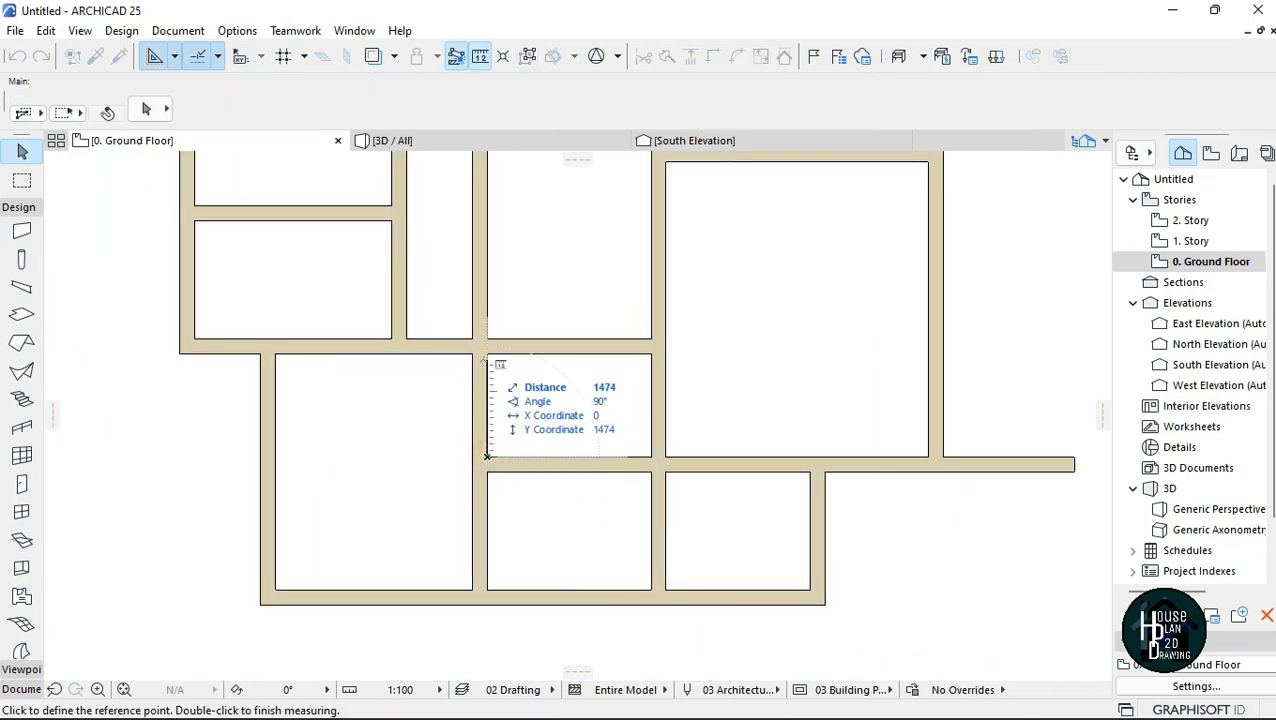
pyautogui.click(487, 457)
pyautogui.press('Escape')
pyautogui.scroll(-4, 575, 470)
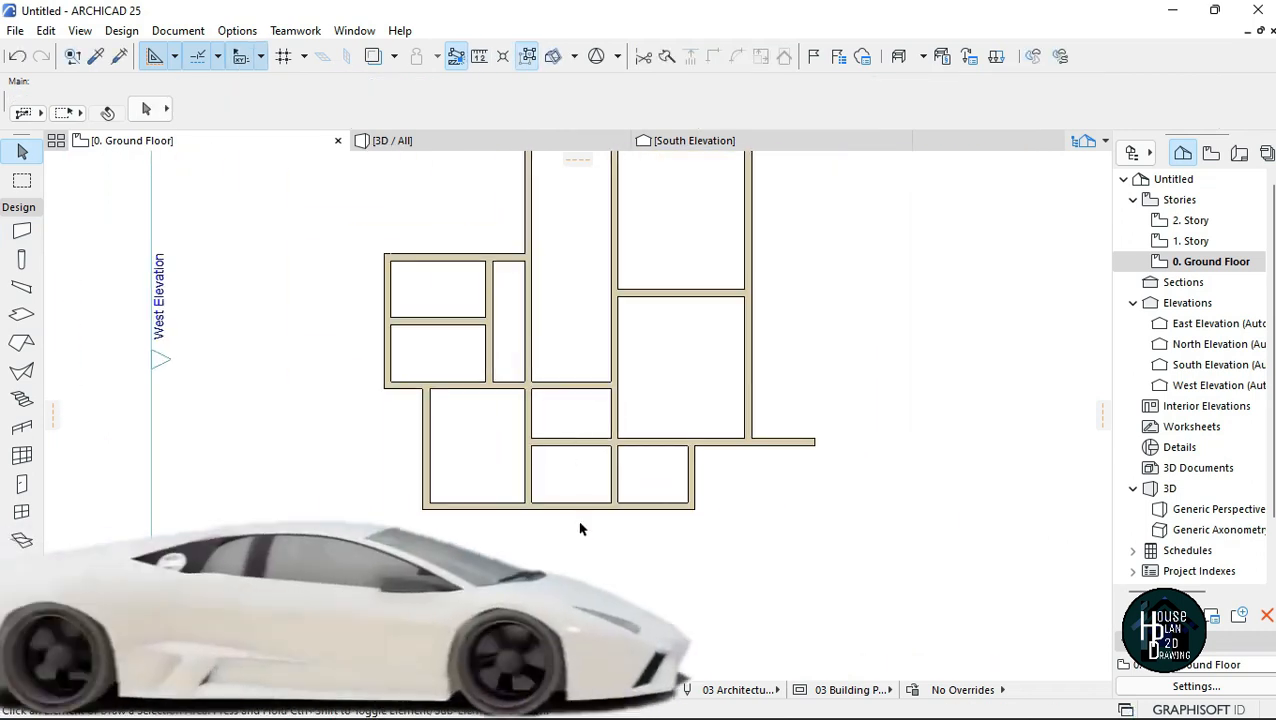
pyautogui.scroll(-1, 552, 413)
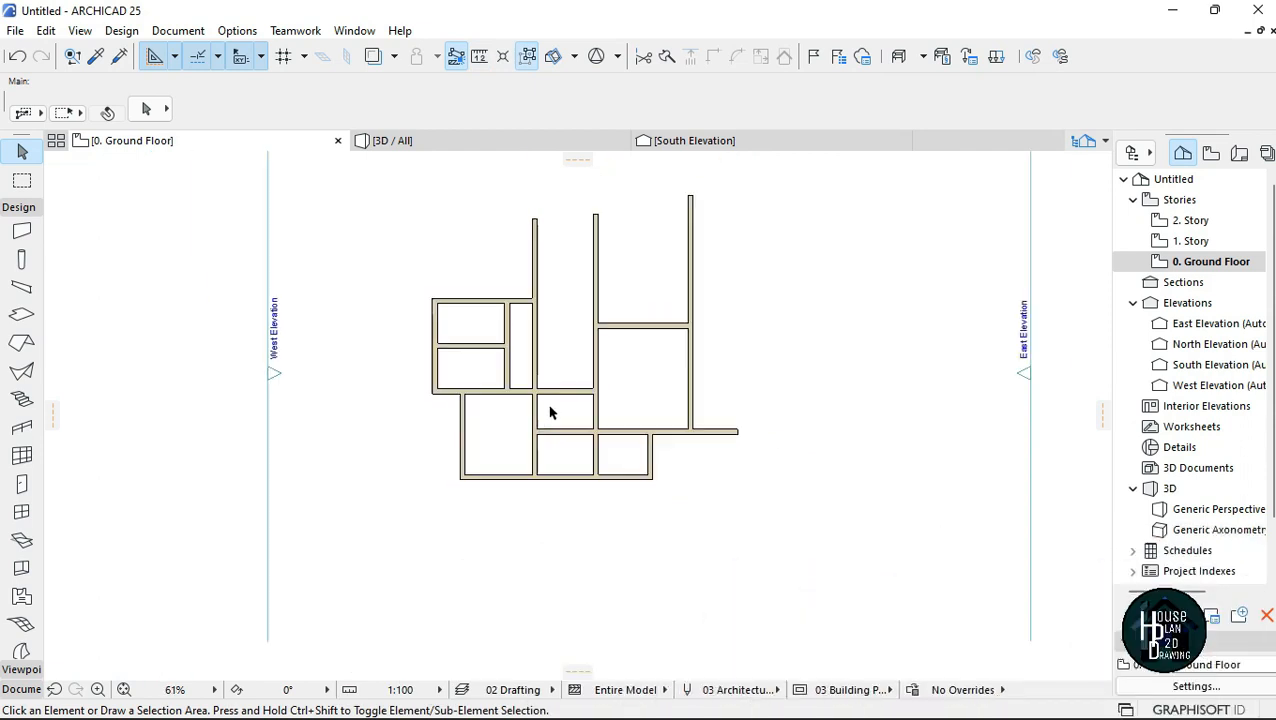
# Move the long horizontal wall between the two small rooms straight down by about 497.
pyautogui.scroll(4, 550, 410)
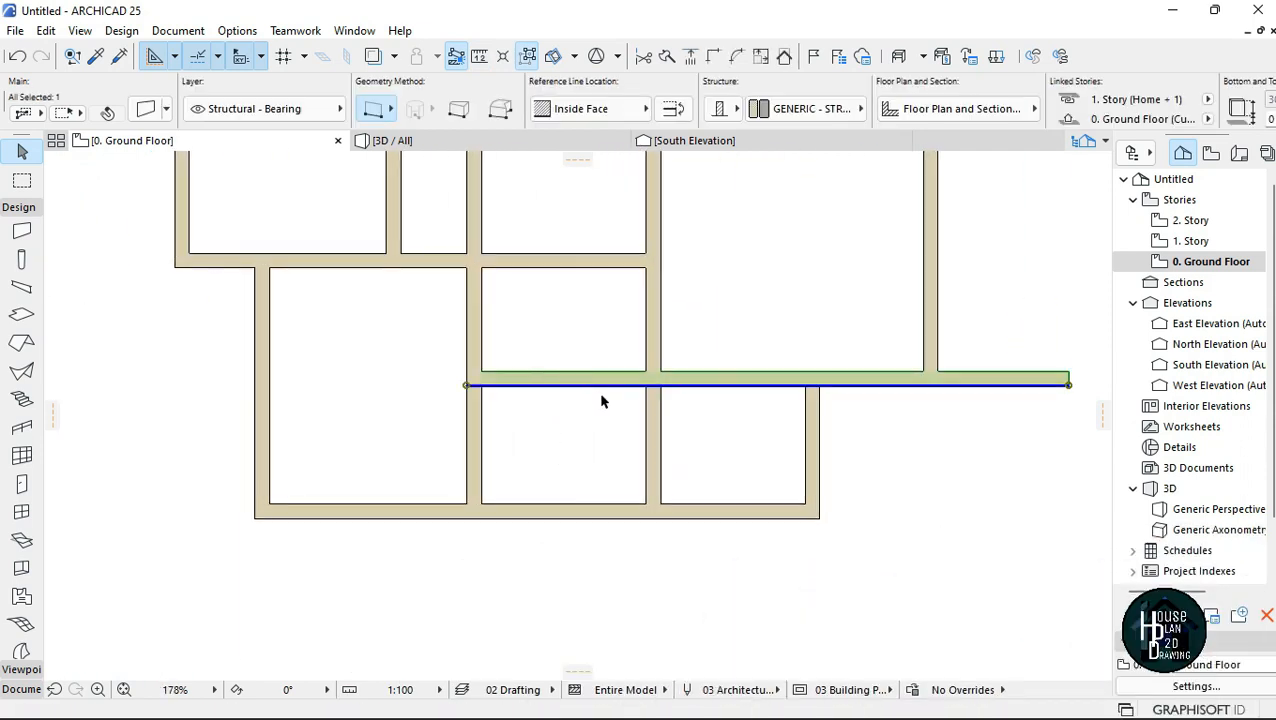
pyautogui.scroll(-5, 601, 399)
pyautogui.scroll(7, 572, 478)
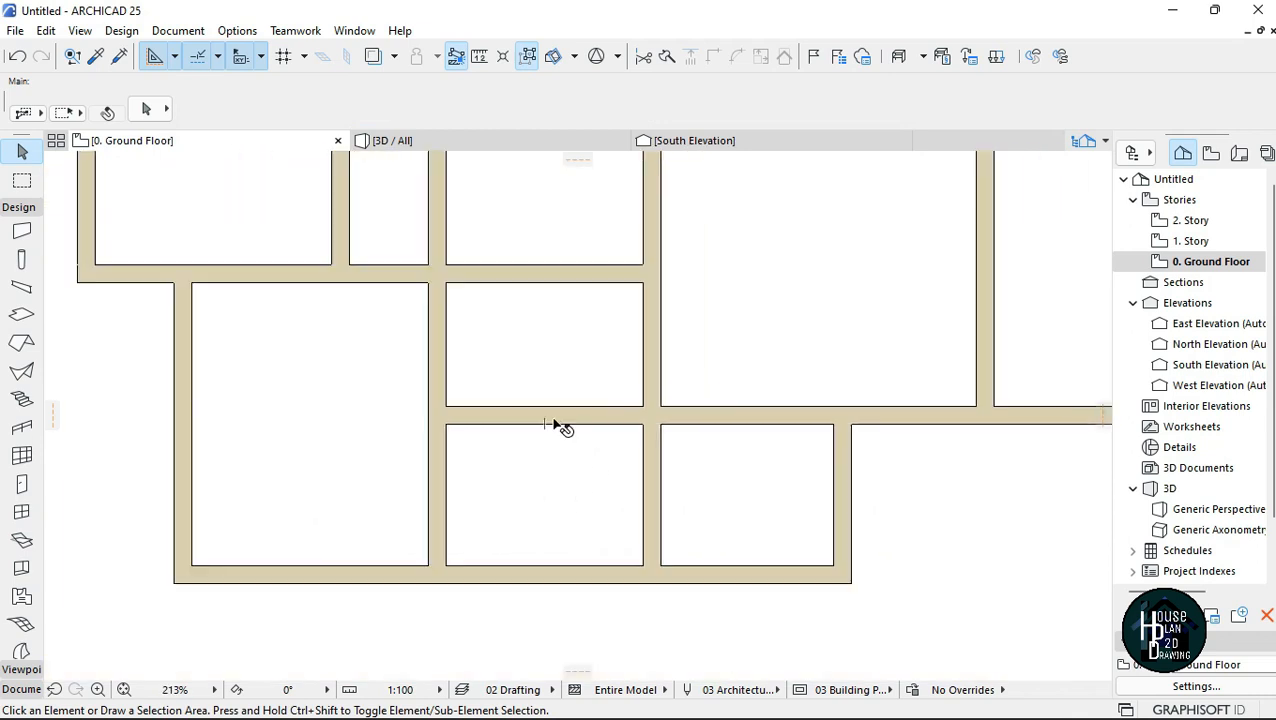
pyautogui.click(563, 425)
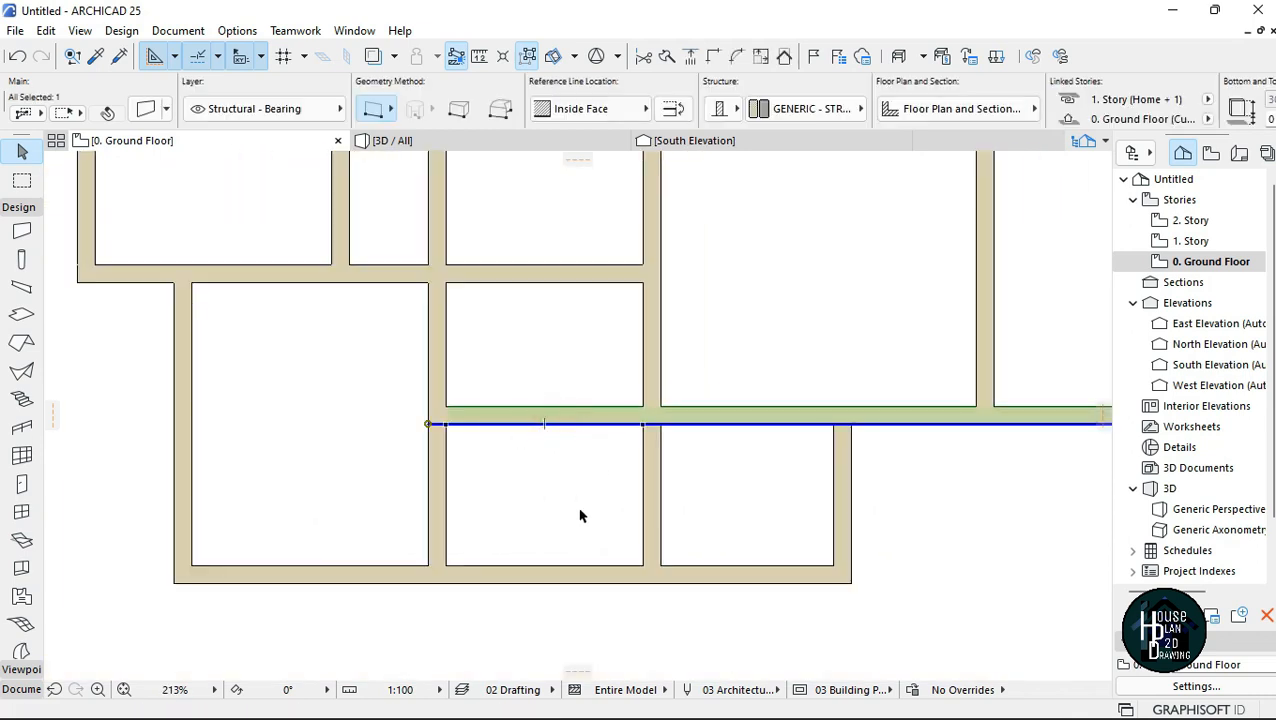
pyautogui.click(582, 450)
pyautogui.click(581, 425)
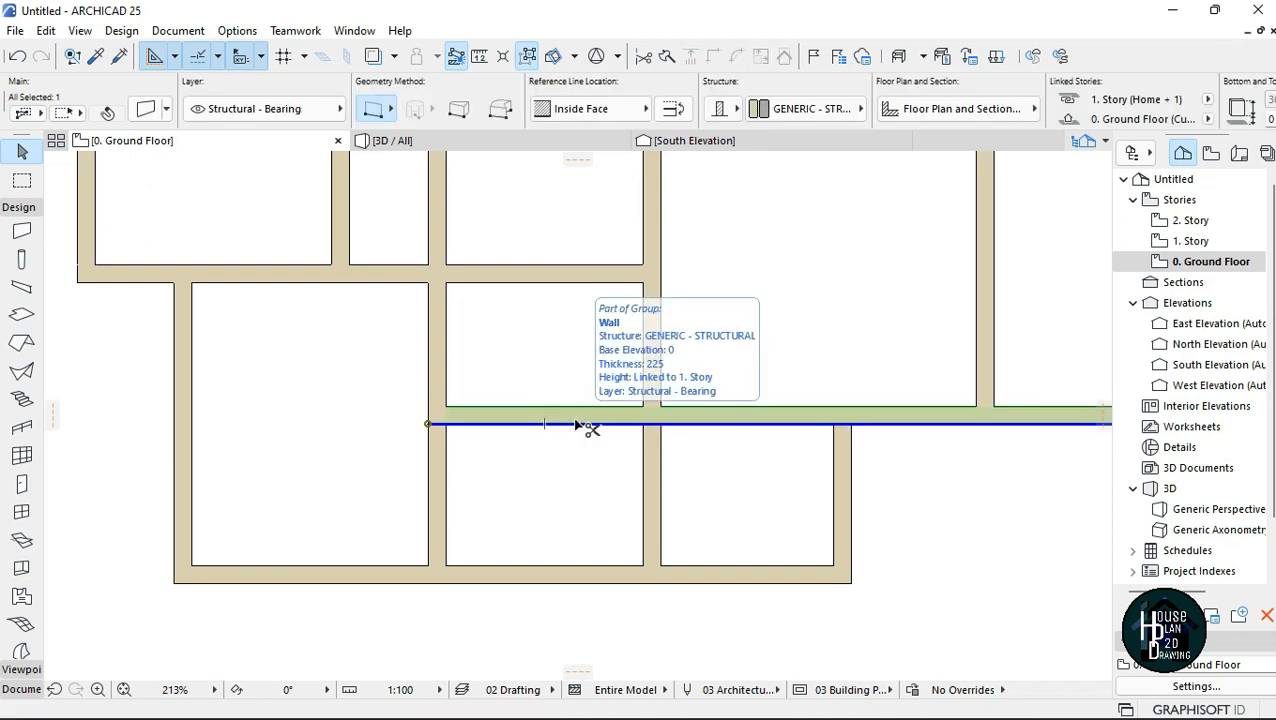
pyautogui.hotkey('ctrl', 'd')
pyautogui.click(428, 425)
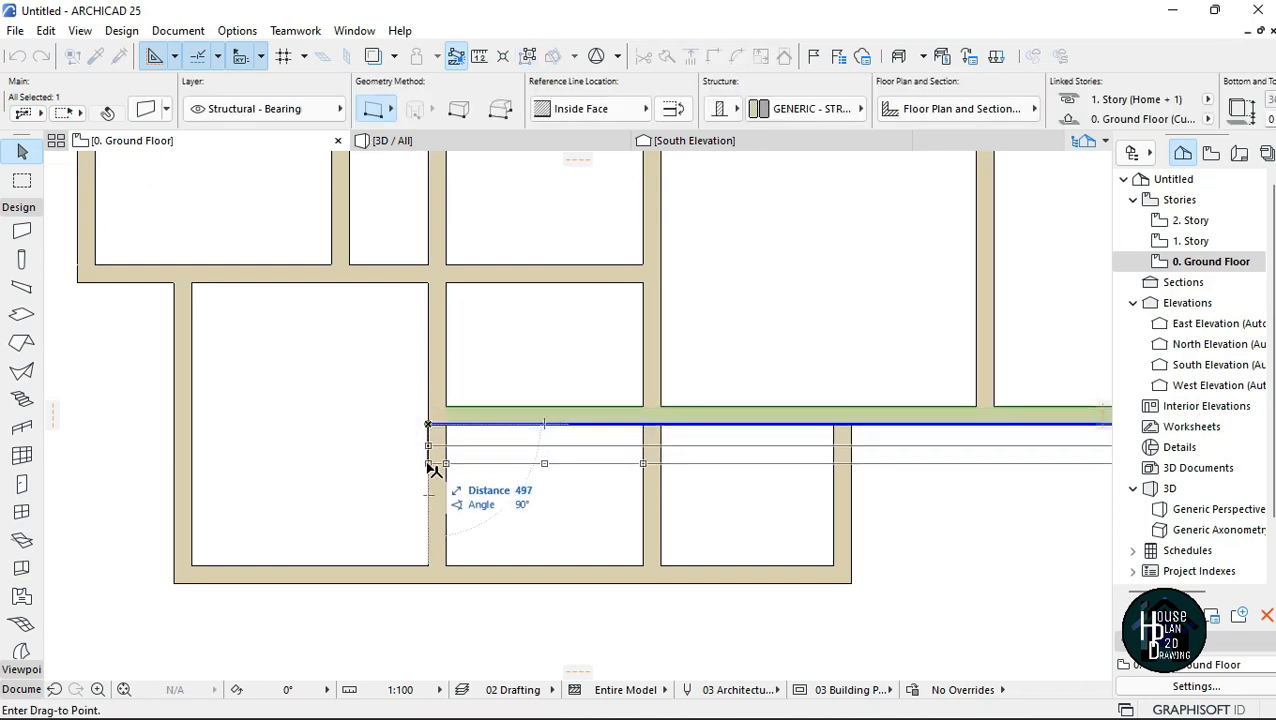
pyautogui.click(430, 462)
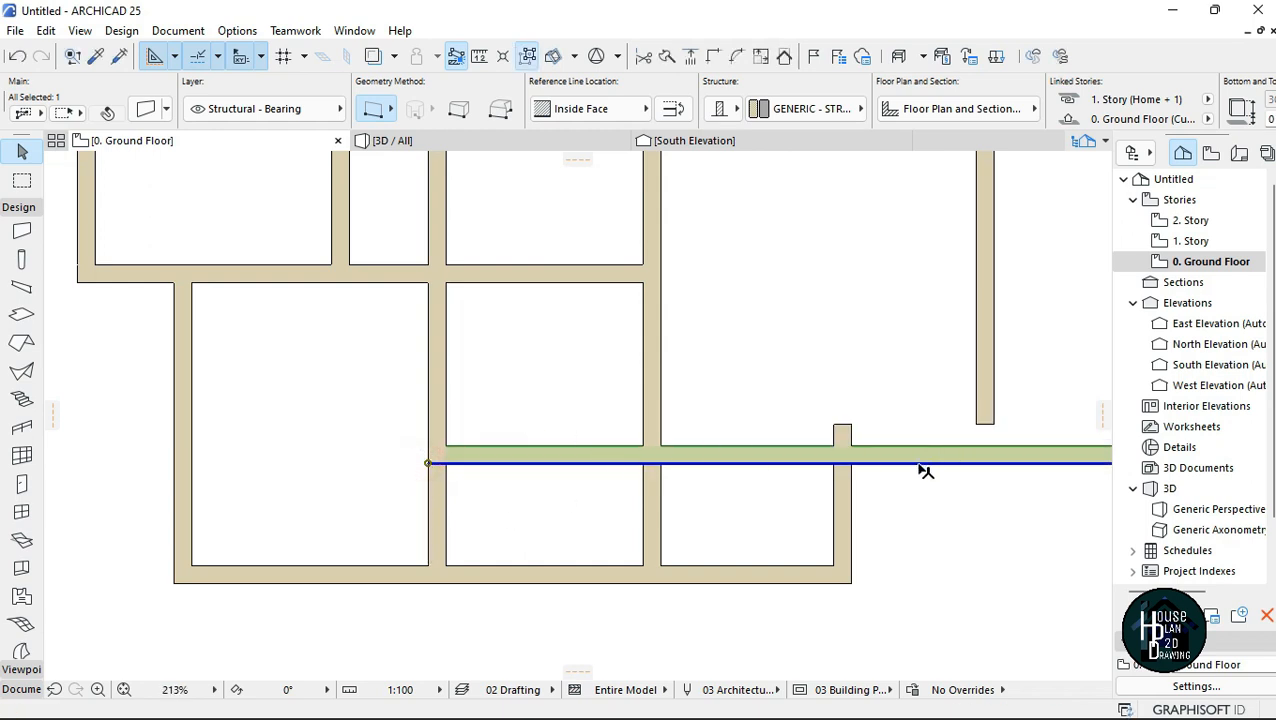
# Undo the last move of the long horizontal wall and split that wall at the near face of the second long vertical wall.
pyautogui.hotkey('ctrl', 'z')
pyautogui.click(600, 460)
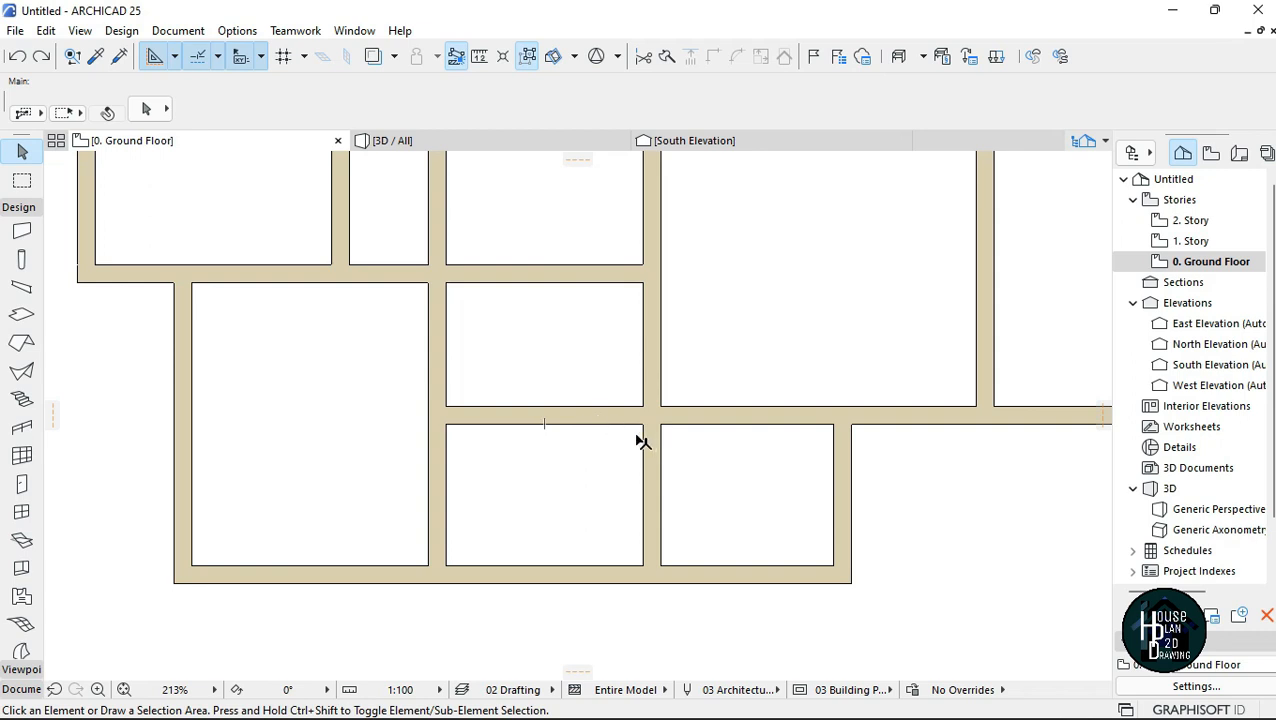
pyautogui.scroll(2, 640, 440)
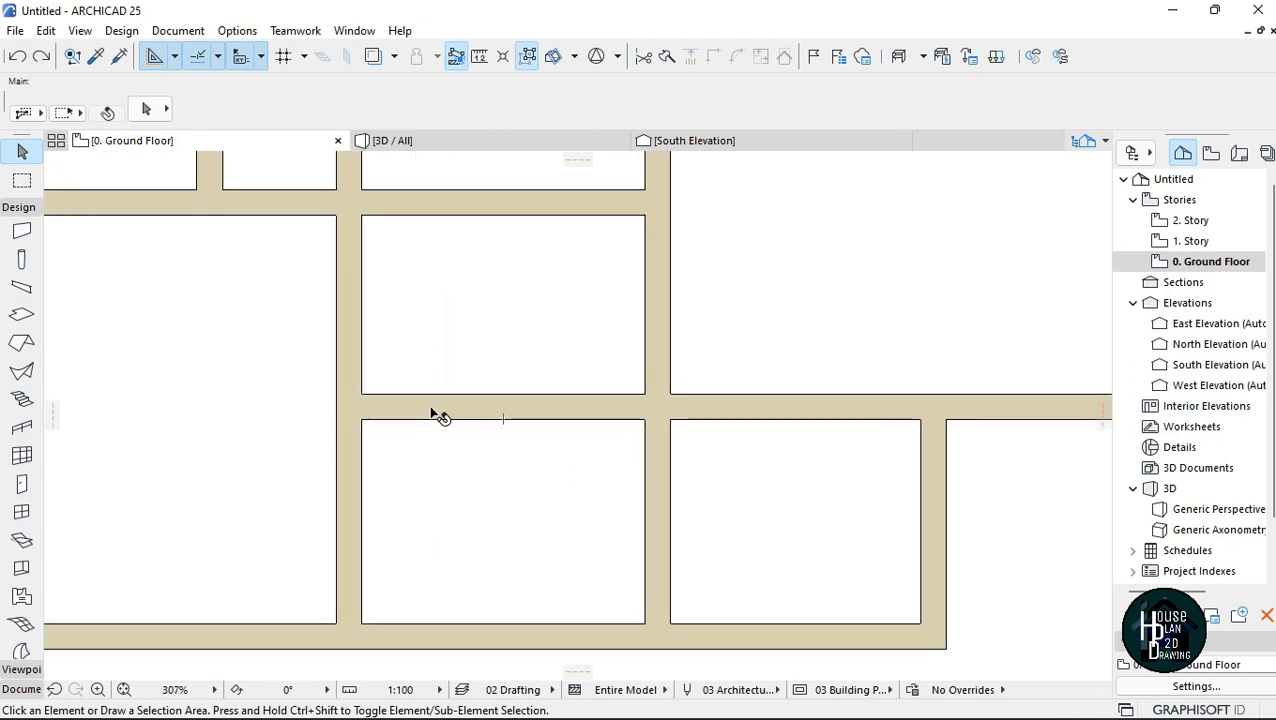
pyautogui.click(594, 416)
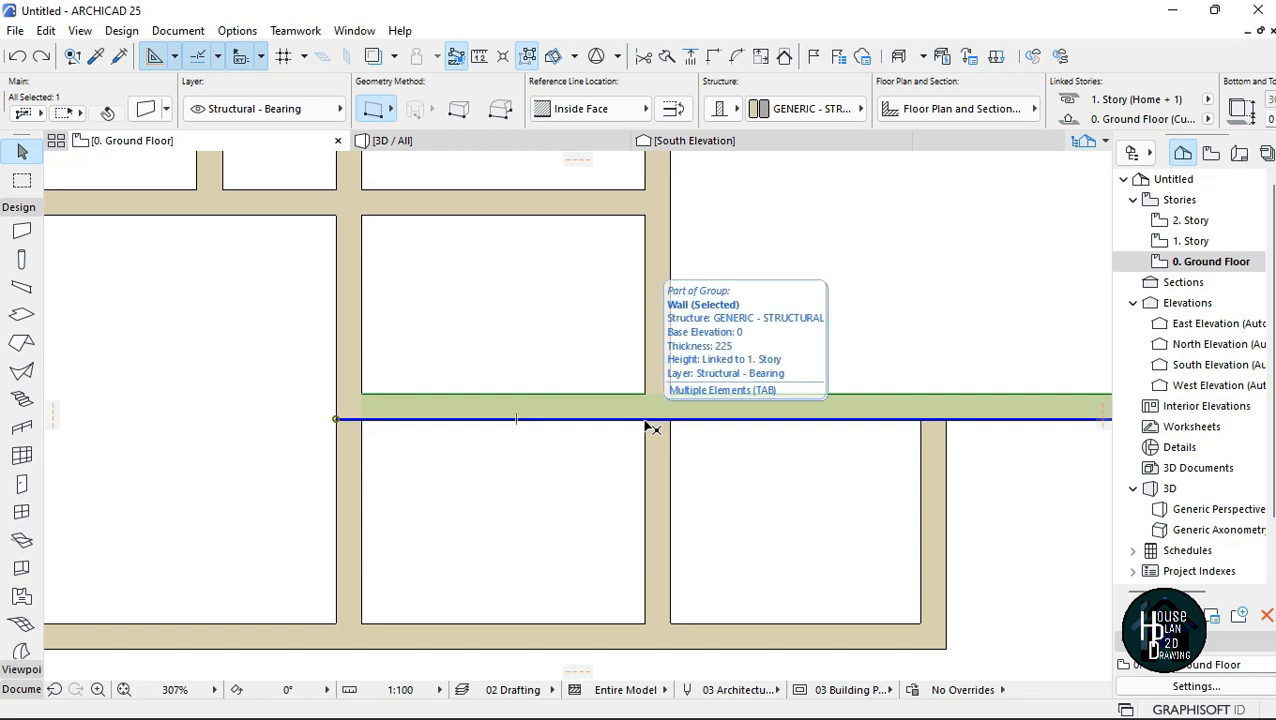
pyautogui.click(646, 420)
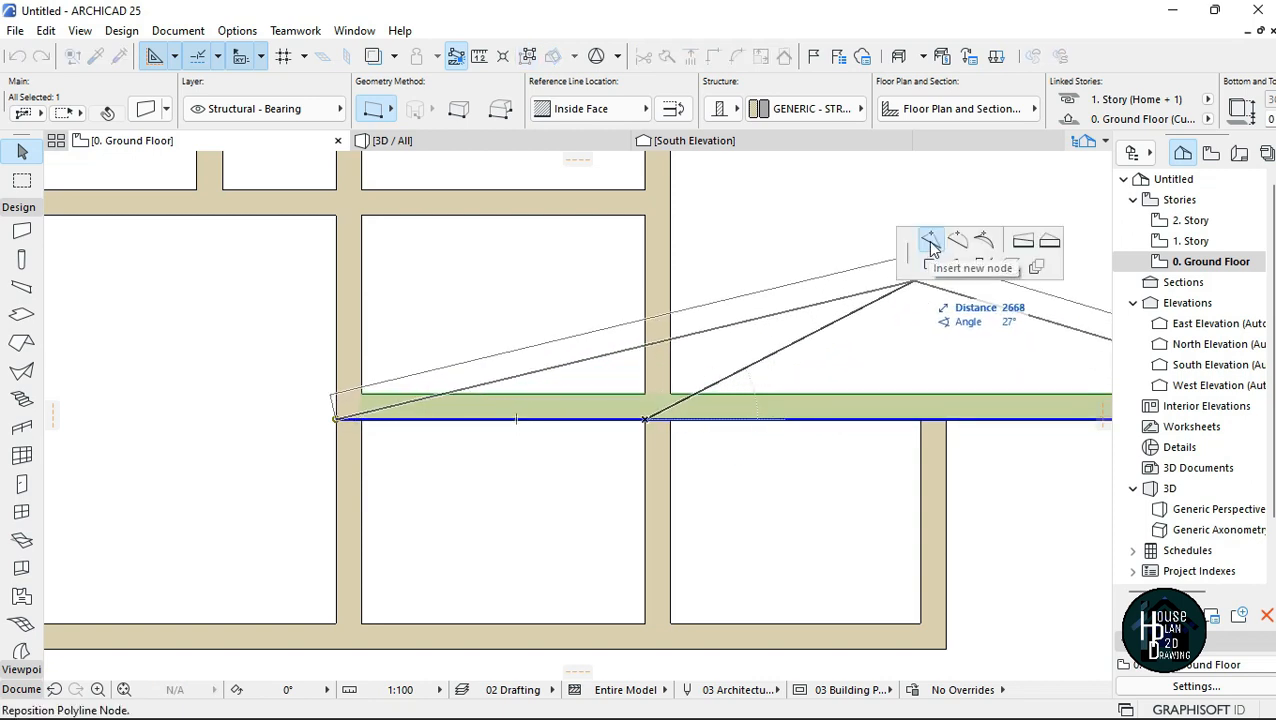
pyautogui.scroll(3, 663, 414)
pyautogui.click(634, 416)
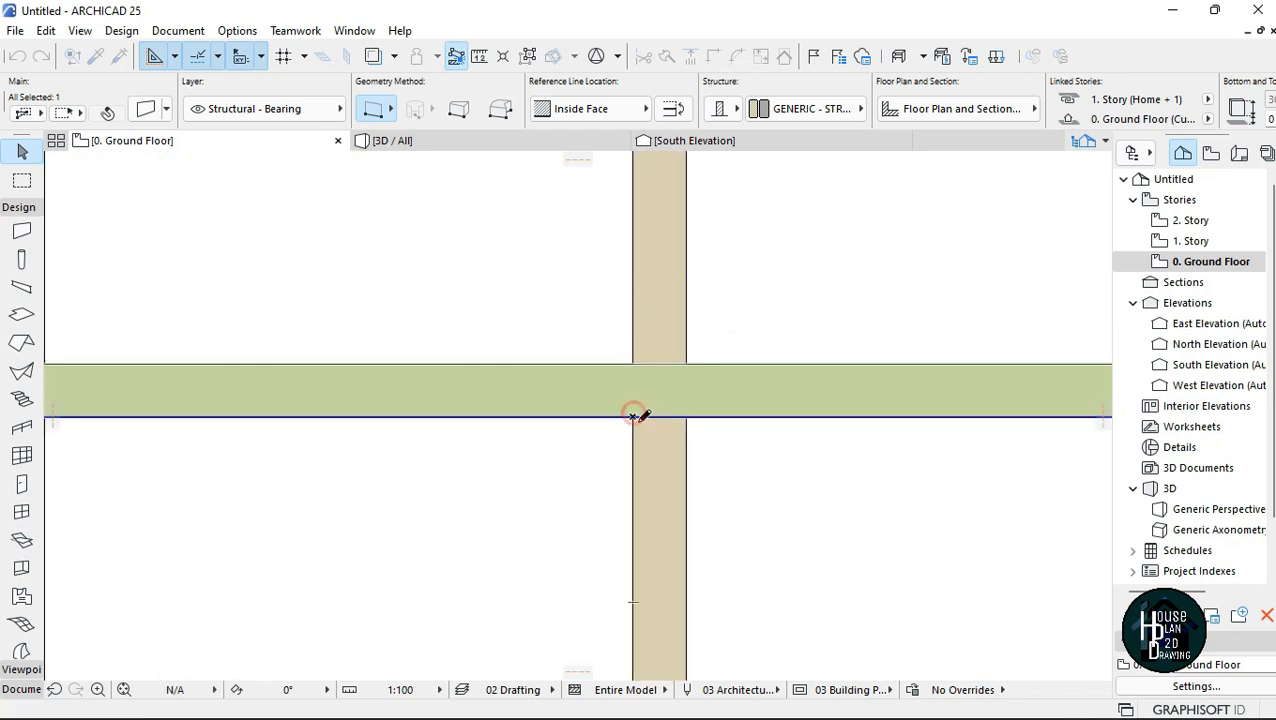
pyautogui.scroll(-5, 684, 459)
pyautogui.click(606, 484)
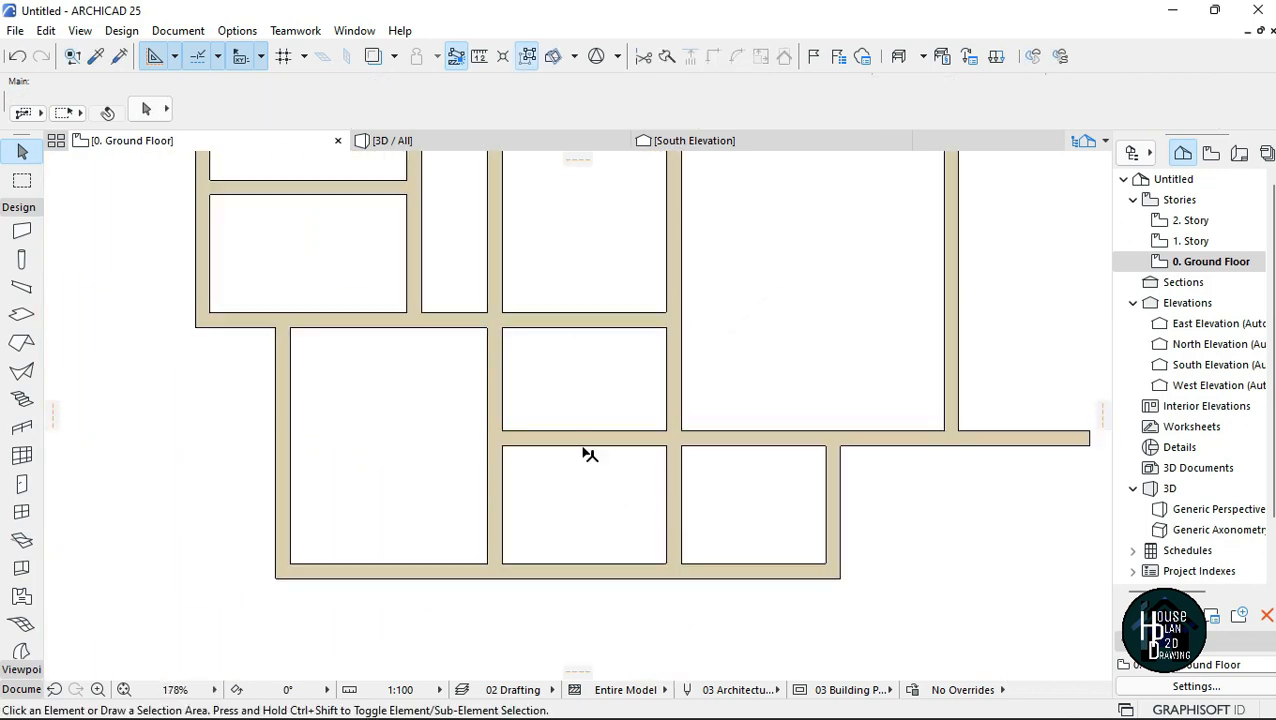
# Move the short horizontal wall segment between the two long vertical walls straight down by about 472.
pyautogui.click(589, 447)
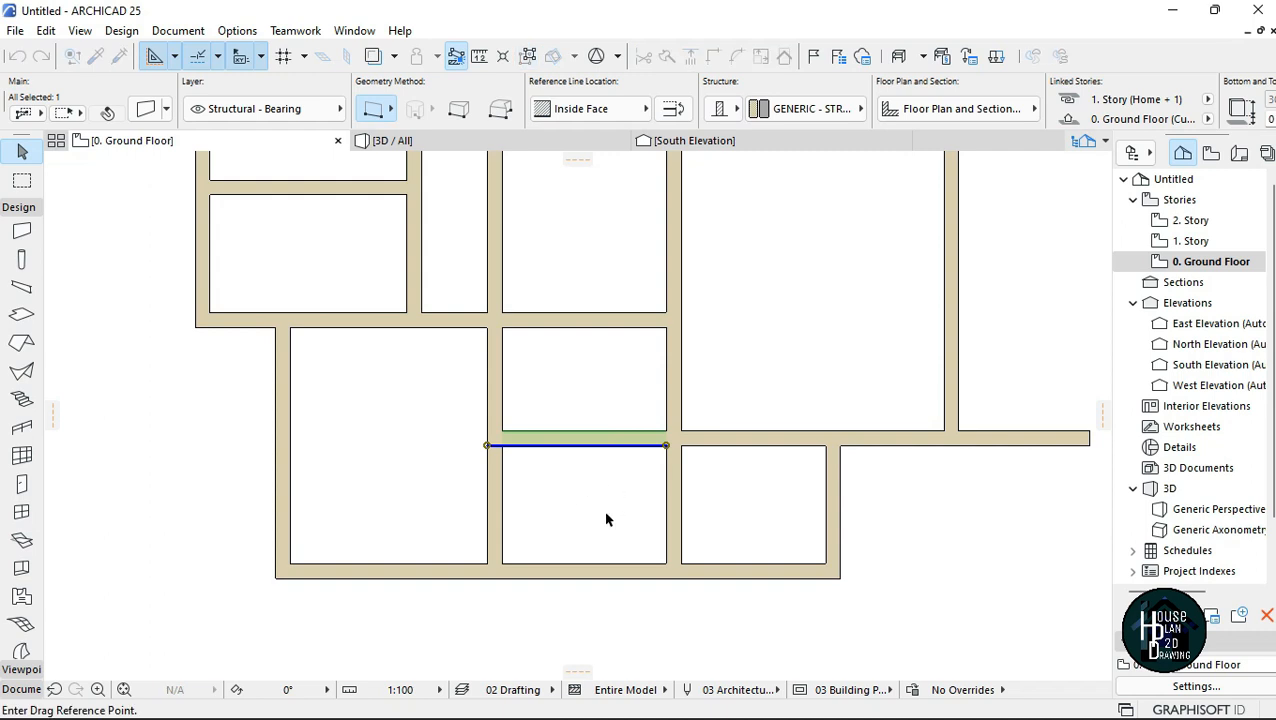
pyautogui.scroll(3, 607, 515)
pyautogui.click(710, 396)
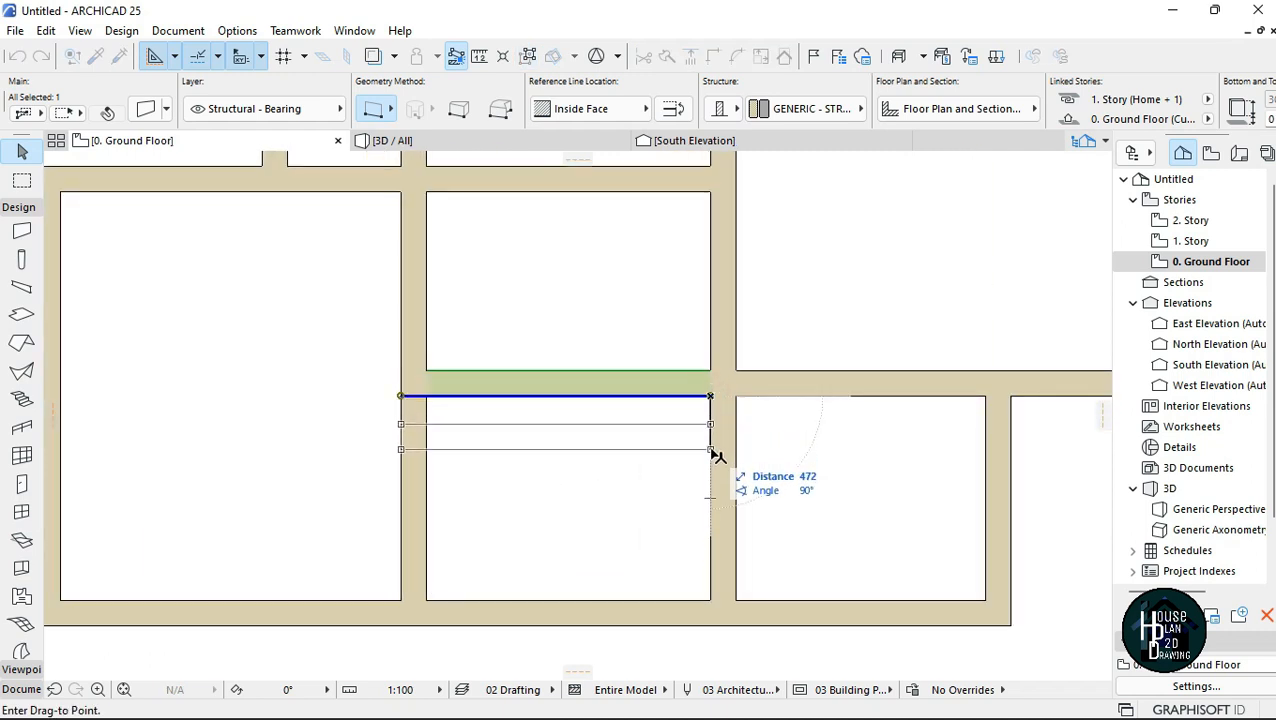
pyautogui.click(712, 450)
pyautogui.click(607, 498)
pyautogui.scroll(-3, 608, 441)
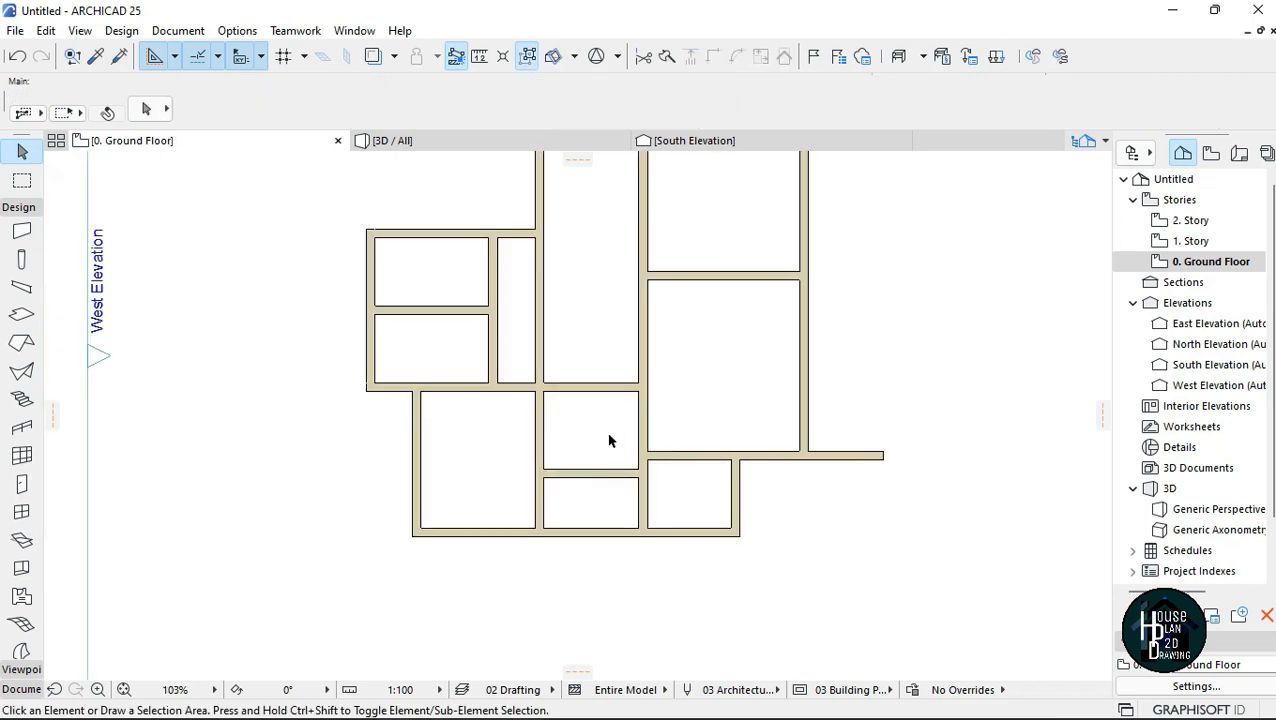
# Trim away the lowest outer wall segment between the two long vertical walls and pick up the settings of an existing wall.
pyautogui.scroll(4, 600, 470)
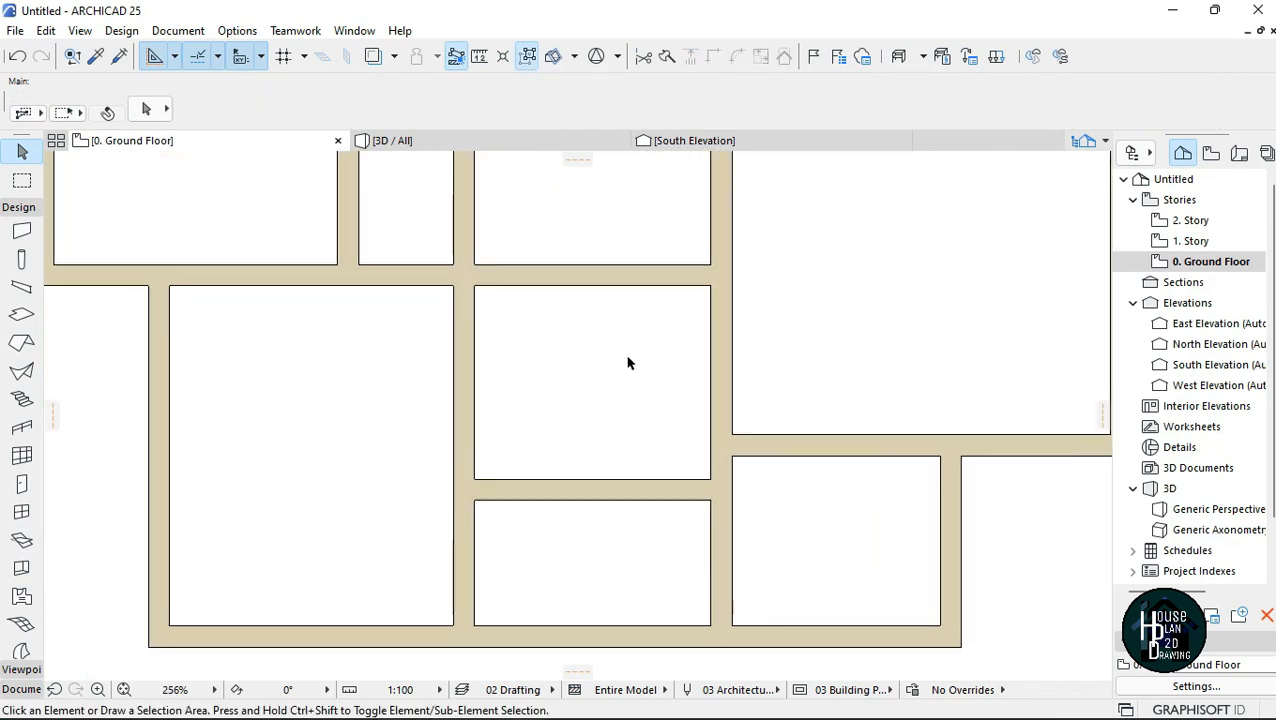
pyautogui.scroll(-2, 570, 470)
pyautogui.keyDown('ctrl'); pyautogui.click(598, 525); pyautogui.keyUp('ctrl')
pyautogui.scroll(-4, 641, 567)
pyautogui.keyDown('alt'); pyautogui.click(547, 445); pyautogui.keyUp('alt')
pyautogui.scroll(4, 543, 530)
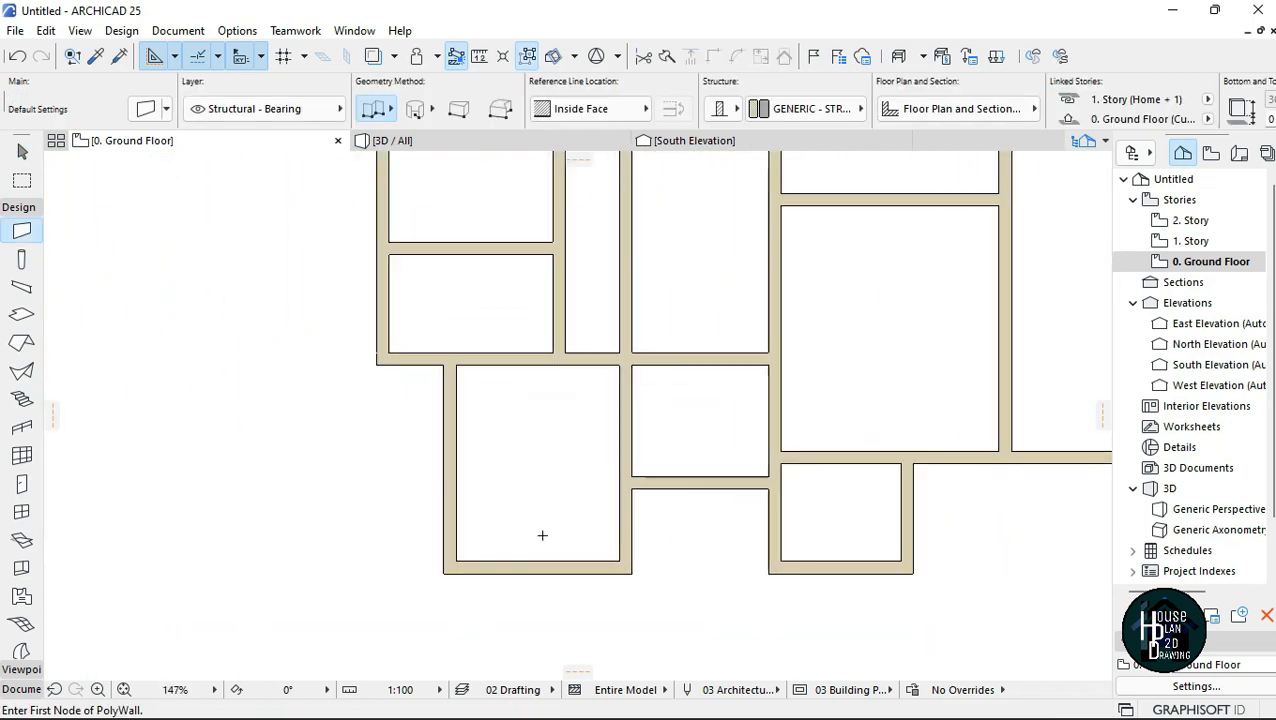
# Measure the lower-left room from its lower inner corner, along its width and then its height.
pyautogui.press('m')
pyautogui.click(619, 562)
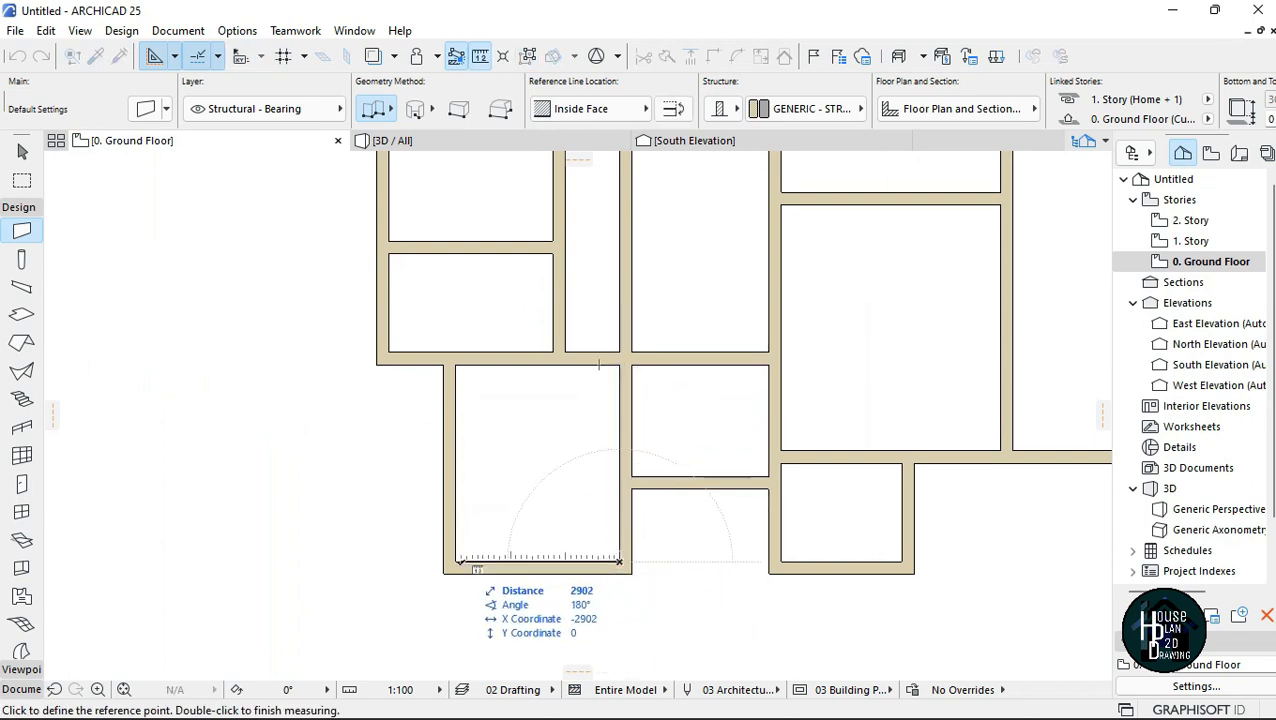
pyautogui.press('Escape')
pyautogui.scroll(-3, 496, 607)
pyautogui.scroll(-1, 550, 600)
pyautogui.scroll(4, 578, 550)
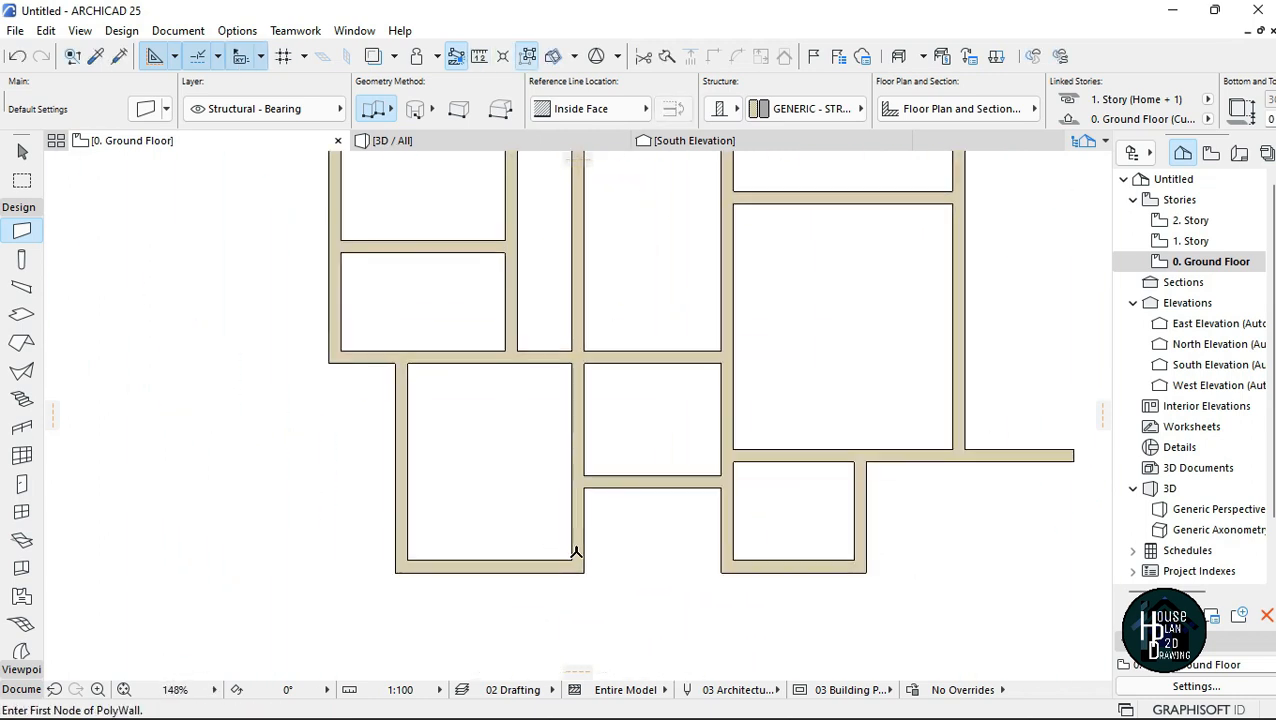
pyautogui.press('m')
pyautogui.click(571, 558)
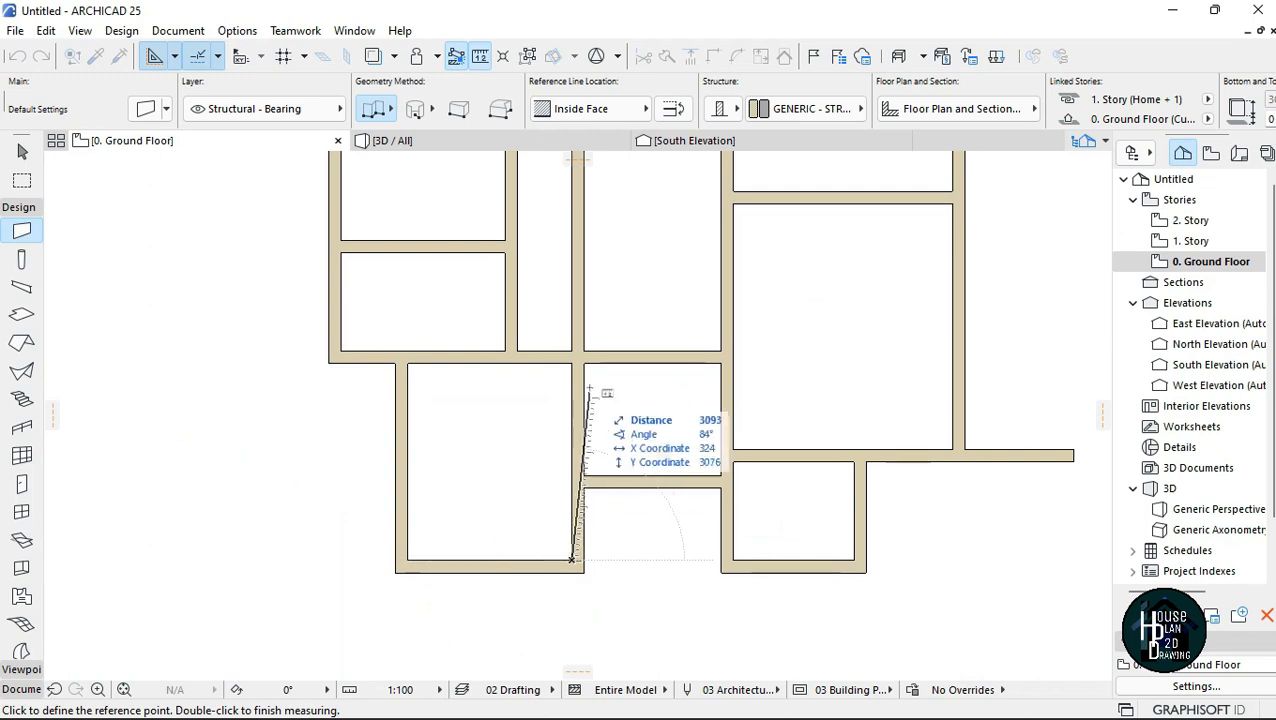
pyautogui.press('Escape')
pyautogui.press('Escape')
# Stretch the lower-left room's outer vertical wall upward past the two rooms above, and trim the parts crossing those rooms.
pyautogui.click(399, 456)
pyautogui.click(408, 363)
pyautogui.scroll(-5, 415, 520)
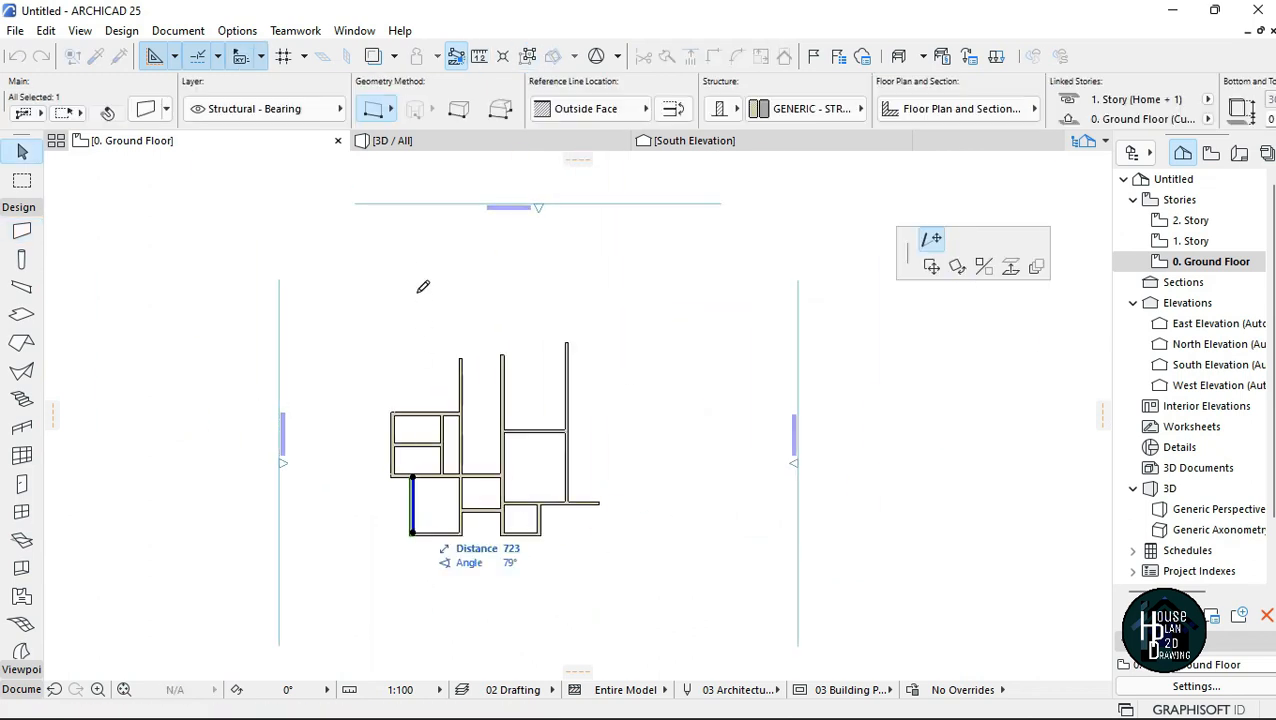
pyautogui.click(413, 305)
pyautogui.press('Escape')
pyautogui.scroll(5, 412, 494)
pyautogui.scroll(-4, 425, 420)
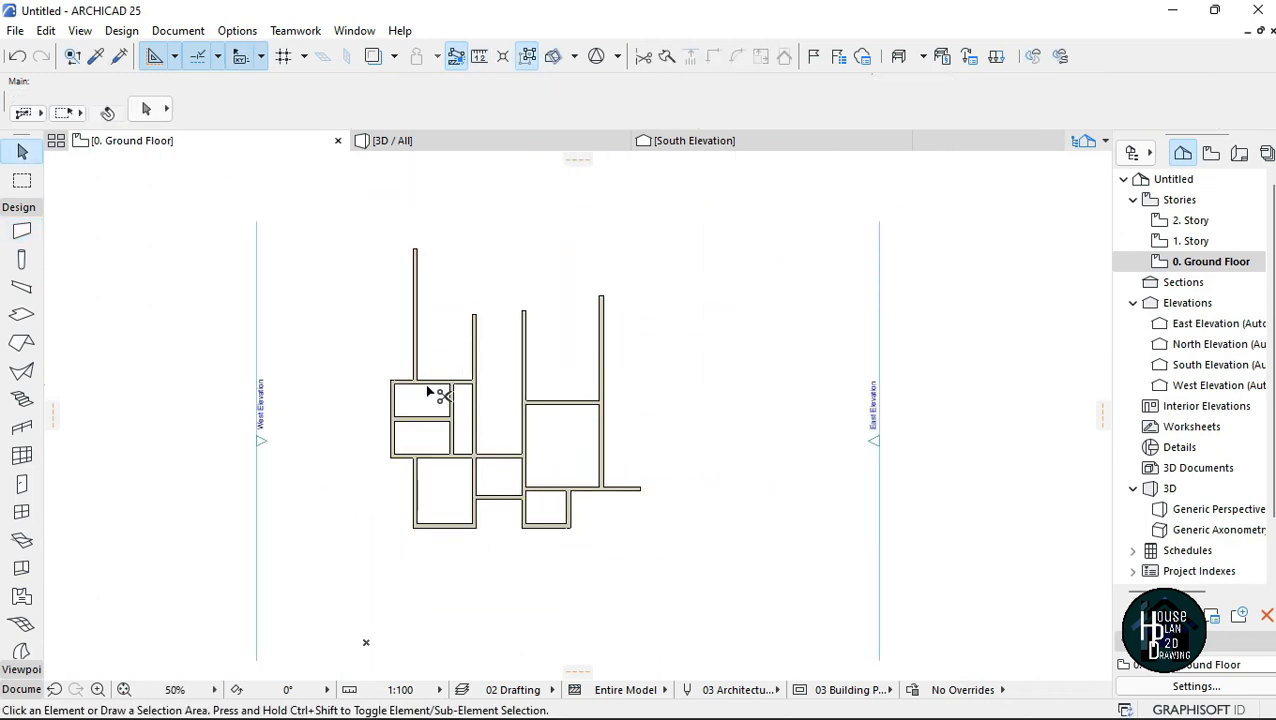
pyautogui.scroll(2, 435, 340)
pyautogui.scroll(-1, 435, 350)
pyautogui.scroll(4, 431, 362)
# Draw a horizontal wall starting 3600 above the upper-left rooms' top wall, from the first long vertical wall across the extended outer wall.
pyautogui.press('w')
pyautogui.scroll(-4, 523, 333)
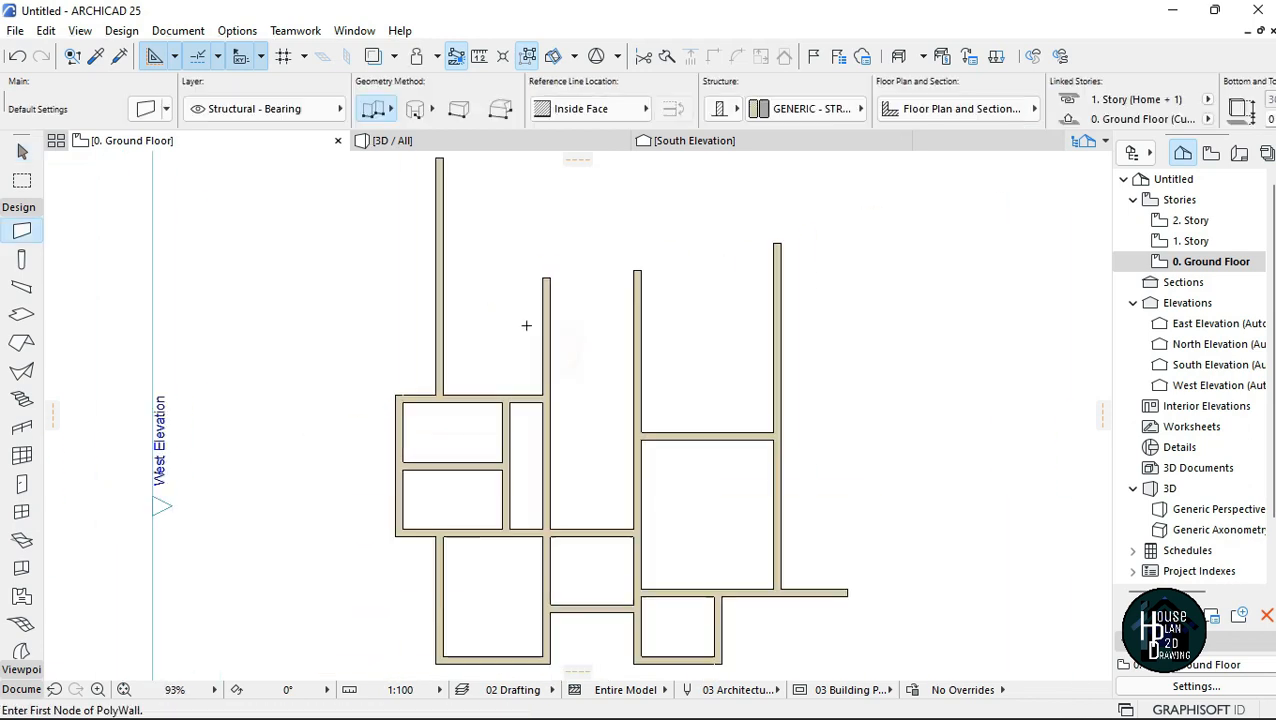
pyautogui.scroll(4, 523, 488)
pyautogui.press('m')
pyautogui.press('Escape')
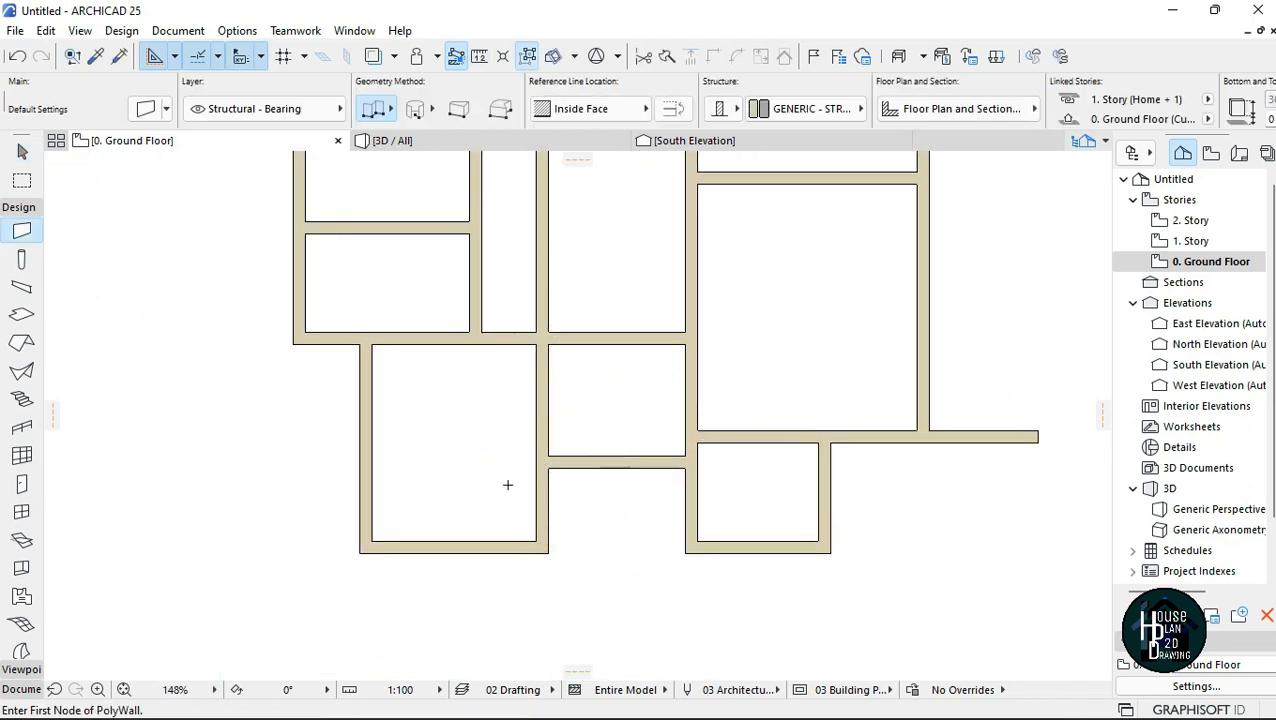
pyautogui.scroll(6, 507, 484)
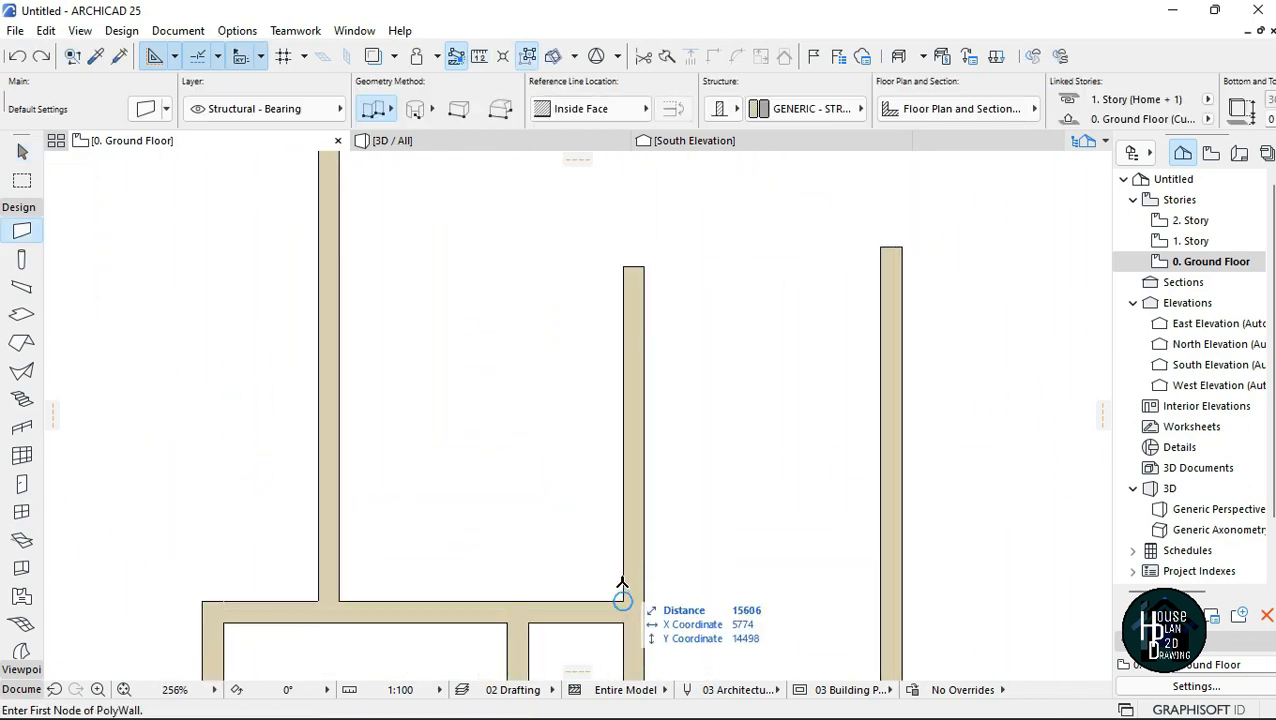
pyautogui.write('3600')
pyautogui.press('Return')
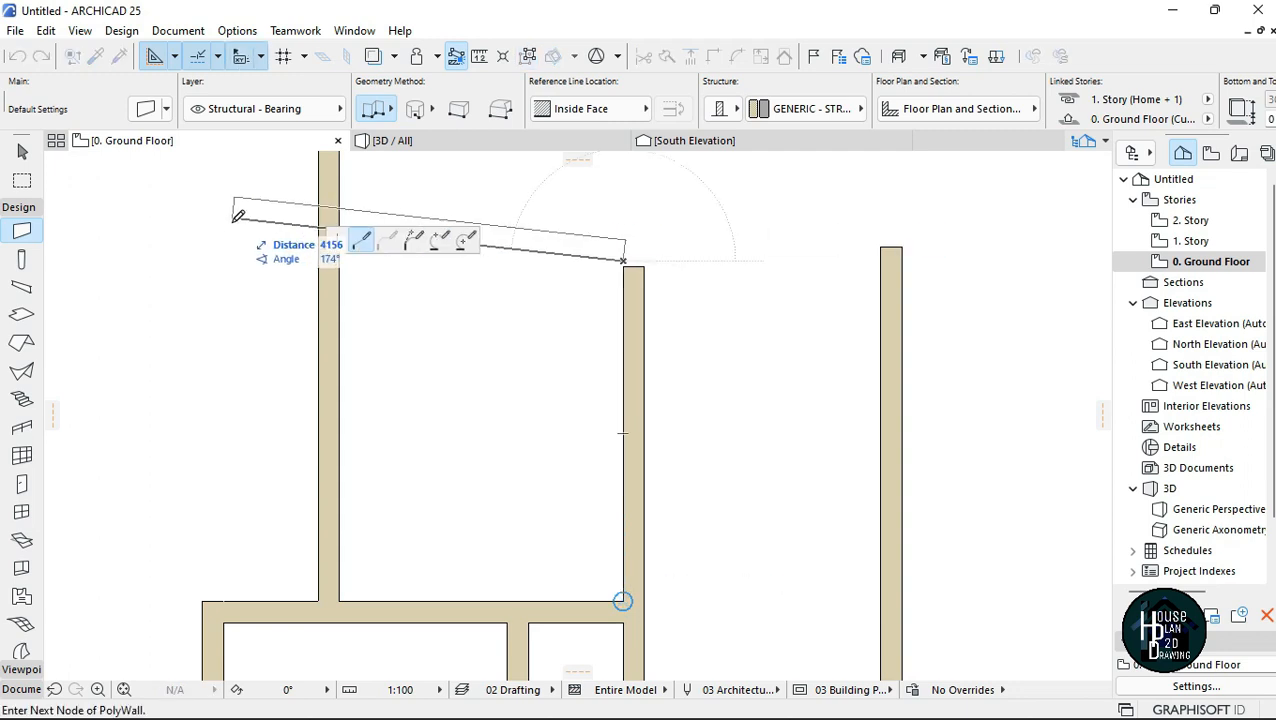
pyautogui.doubleClick(220, 259)
pyautogui.press('Escape')
# Trim the overhanging ends of the extended outer wall and the new horizontal wall where they cross, forming a corner.
pyautogui.scroll(-3, 641, 278)
pyautogui.scroll(-3, 521, 398)
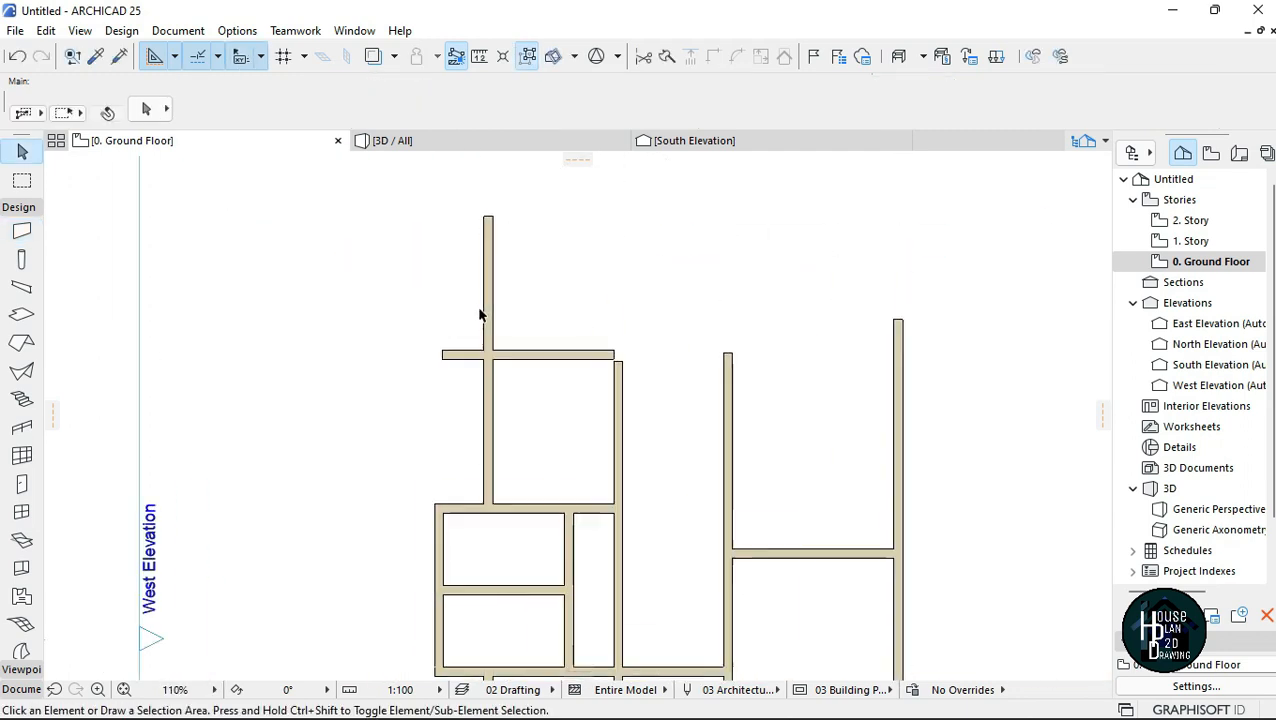
pyautogui.scroll(1, 479, 313)
pyautogui.keyDown('ctrl'); pyautogui.click(488, 313); pyautogui.keyUp('ctrl')
pyautogui.keyDown('ctrl'); pyautogui.click(448, 364); pyautogui.keyUp('ctrl')
# Stretch the first long vertical wall's upper end to the outer face of the new top wall.
pyautogui.scroll(3, 620, 385)
pyautogui.click(652, 425)
pyautogui.scroll(4, 646, 370)
pyautogui.click(627, 384)
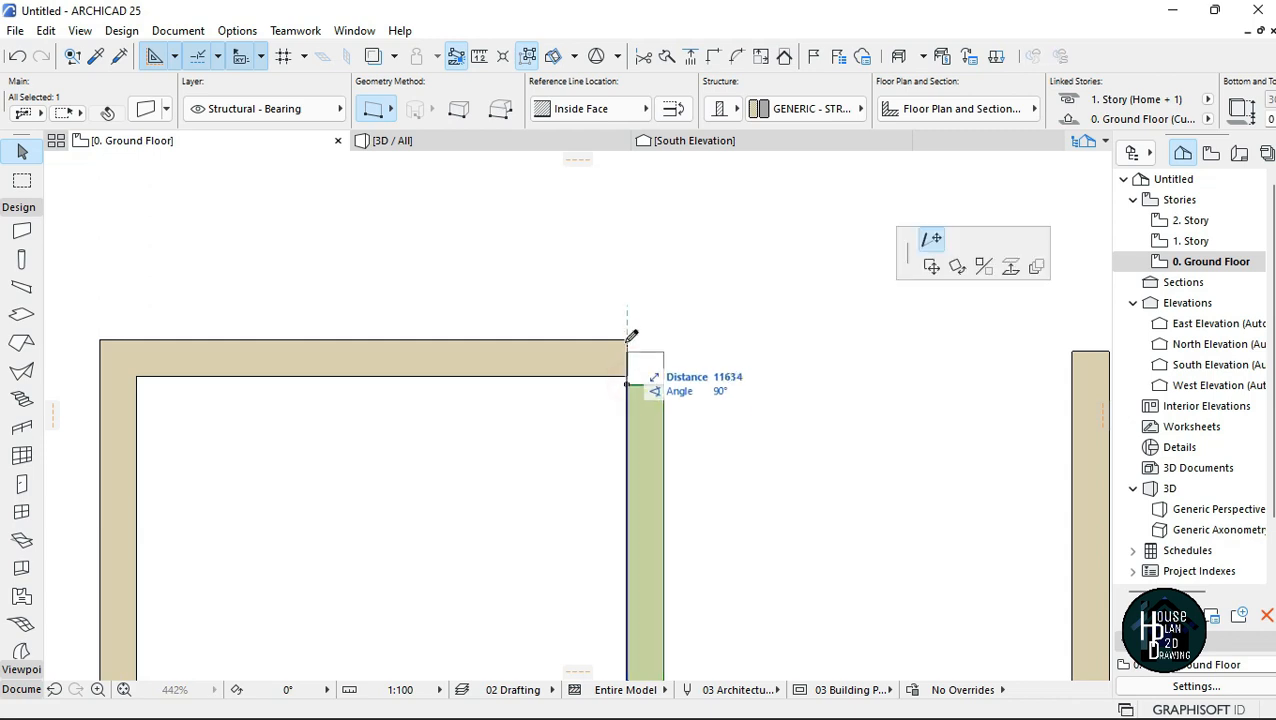
pyautogui.click(627, 340)
pyautogui.scroll(-5, 485, 391)
pyautogui.press('Escape')
# Stretch the top horizontal wall across to the outermost vertical wall on the right and trim that wall's end projecting above it.
pyautogui.click(484, 383)
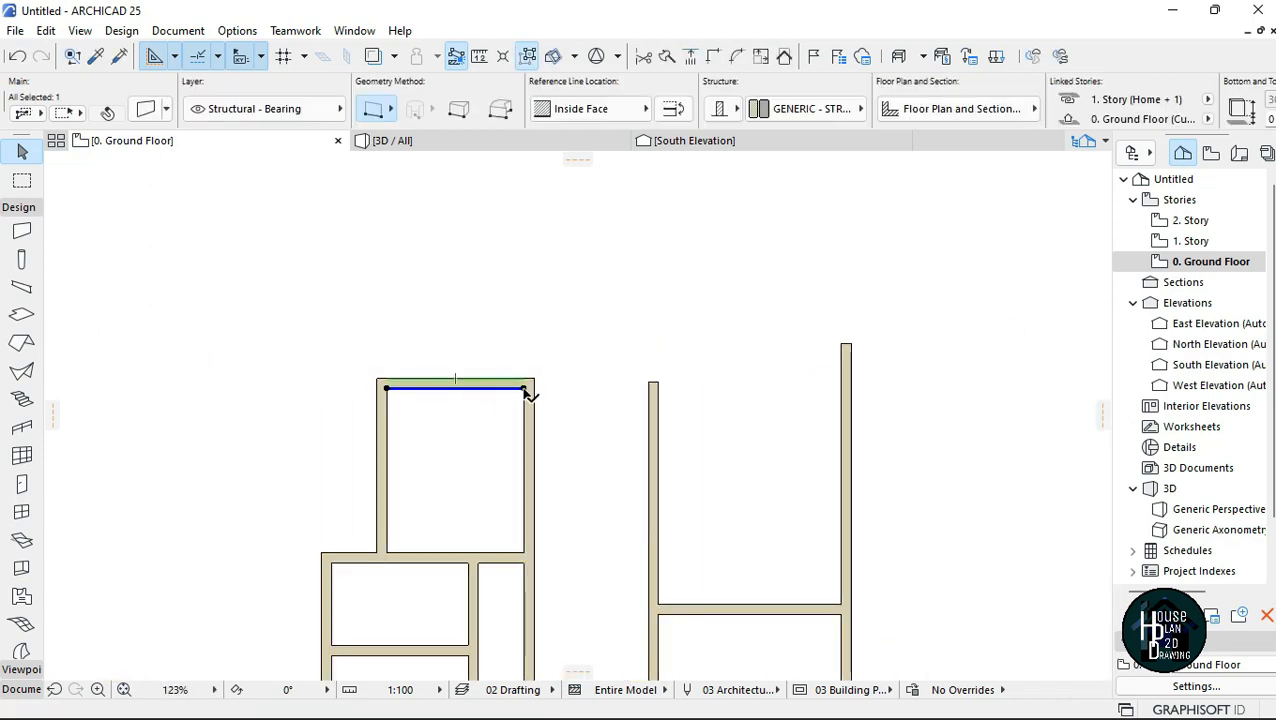
pyautogui.click(527, 392)
pyautogui.click(846, 388)
pyautogui.scroll(3, 886, 350)
pyautogui.scroll(-5, 613, 373)
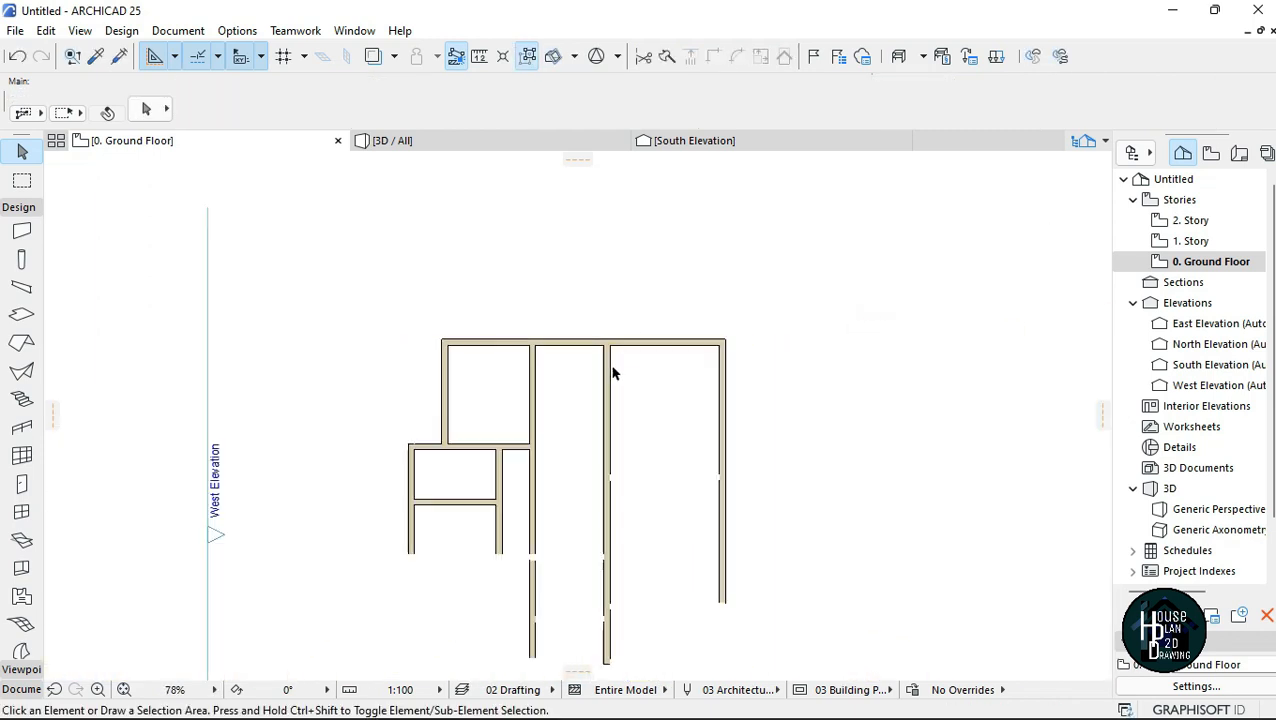
# Trim the lower horizontal wall's end that projects beyond the outermost vertical wall on the right.
pyautogui.scroll(-2, 613, 373)
pyautogui.scroll(2, 726, 607)
pyautogui.scroll(2, 632, 535)
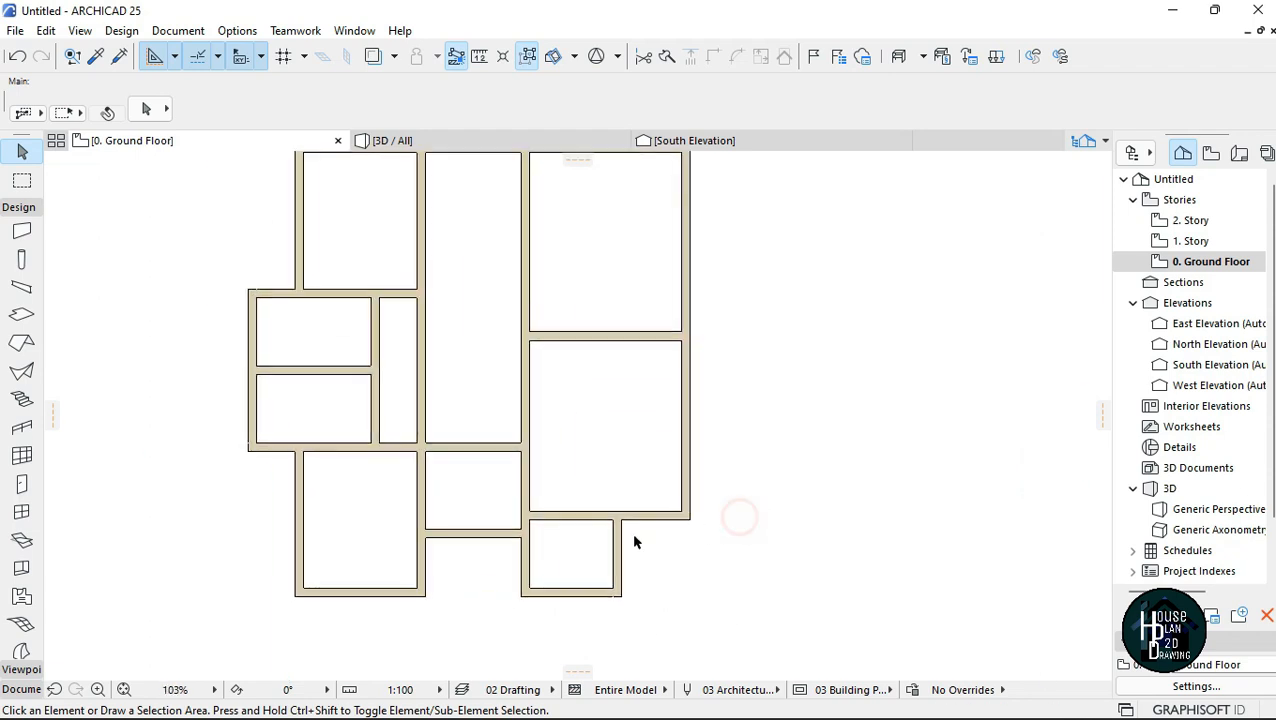
# Draw a vertical dividing wall through the upper-right room from the top wall to the wall below, using the Outside Face reference line.
pyautogui.scroll(-4, 575, 507)
pyautogui.scroll(1, 604, 425)
pyautogui.scroll(6, 604, 425)
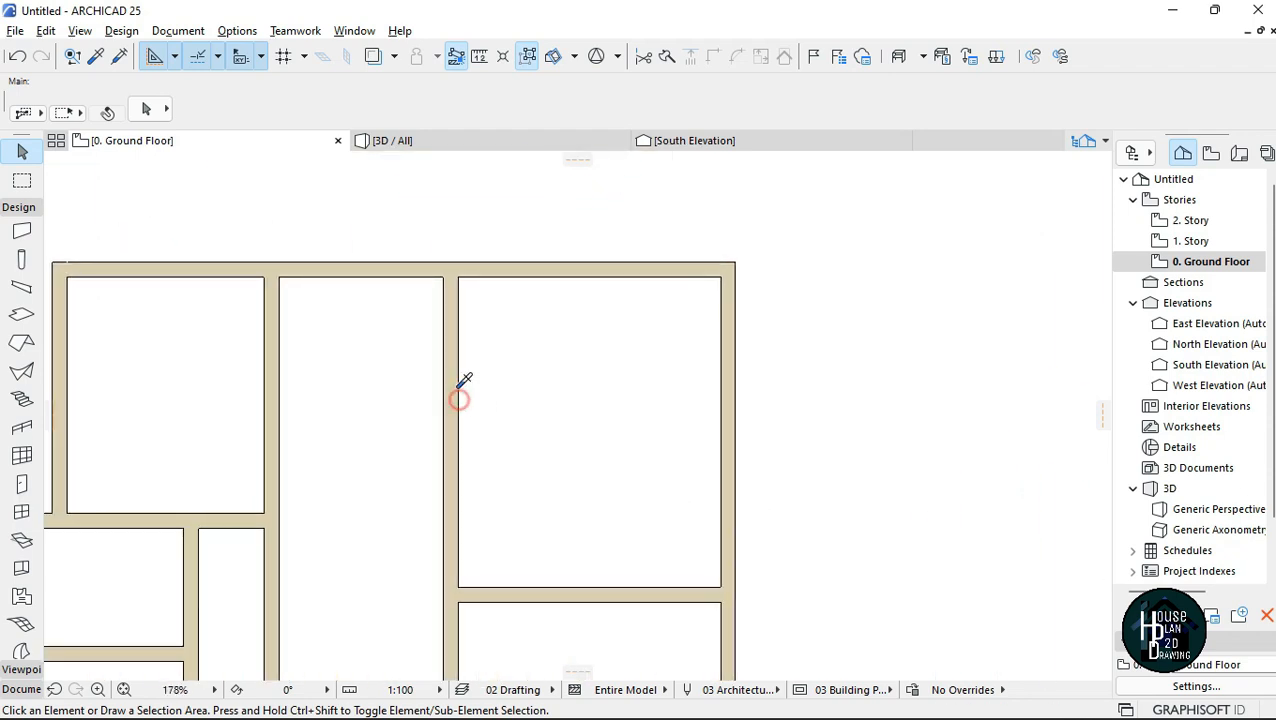
pyautogui.press('w')
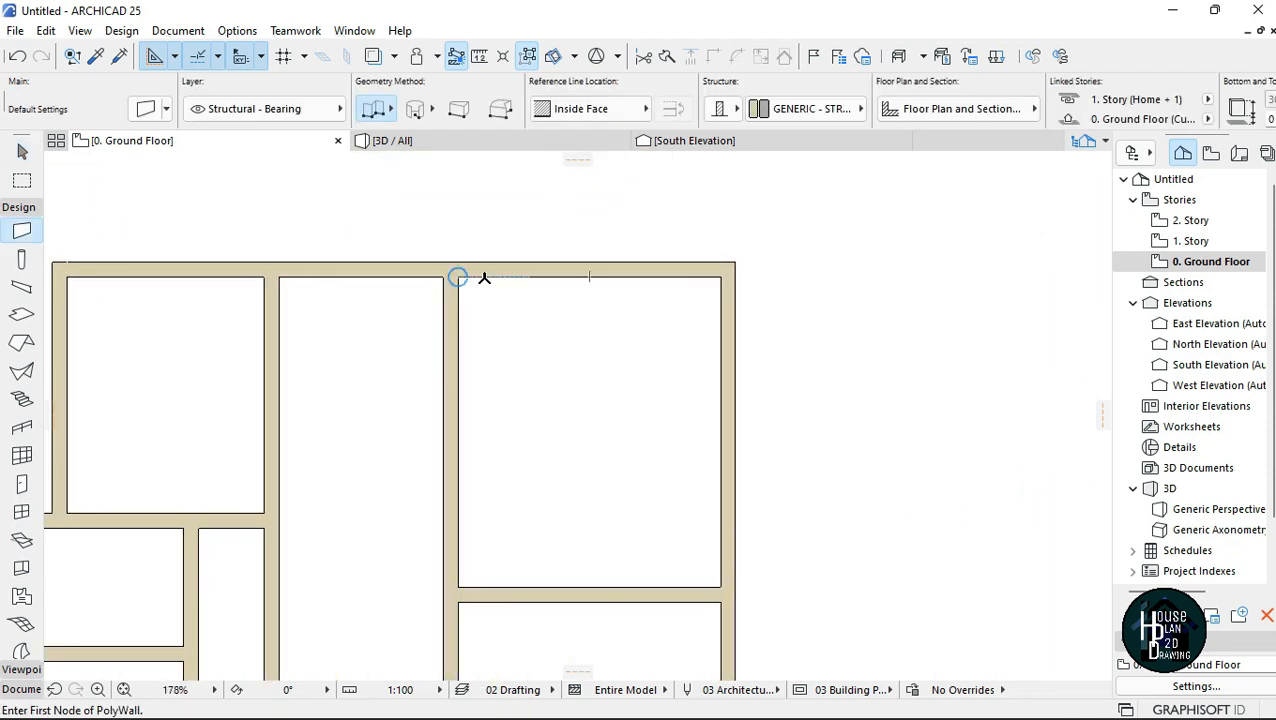
pyautogui.click(621, 277)
pyautogui.click(597, 112)
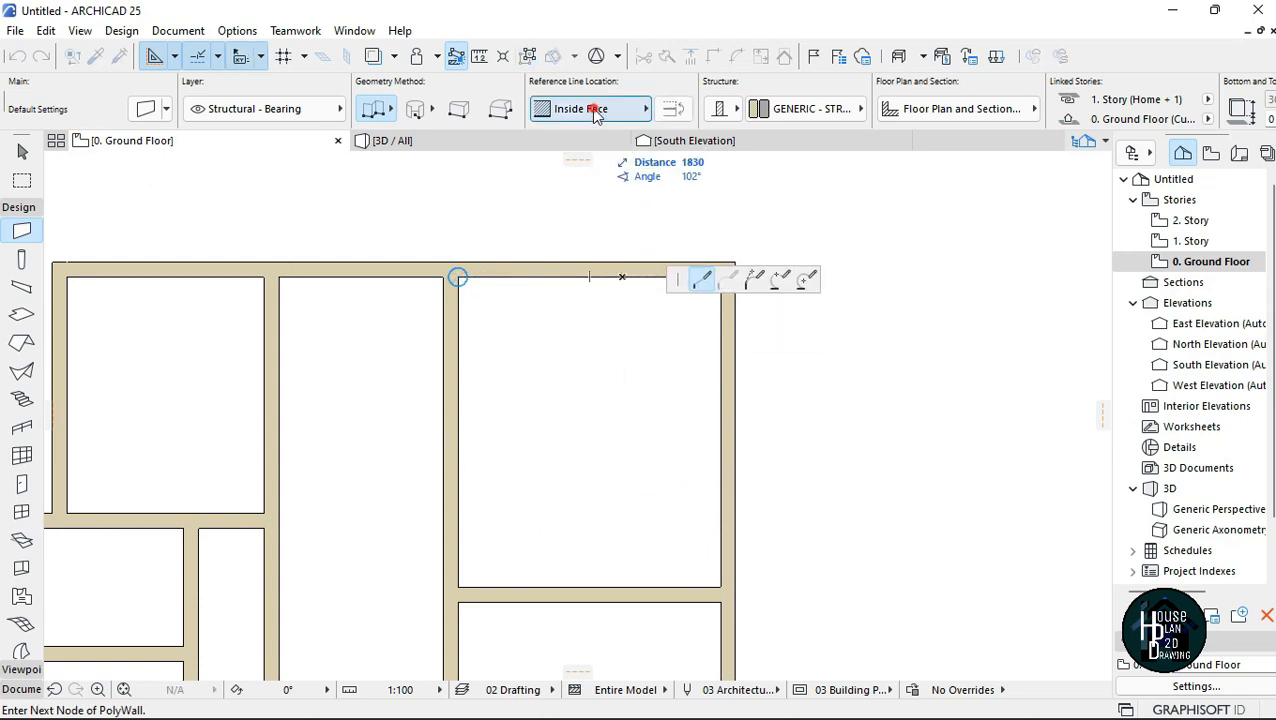
pyautogui.click(692, 158)
pyautogui.click(617, 111)
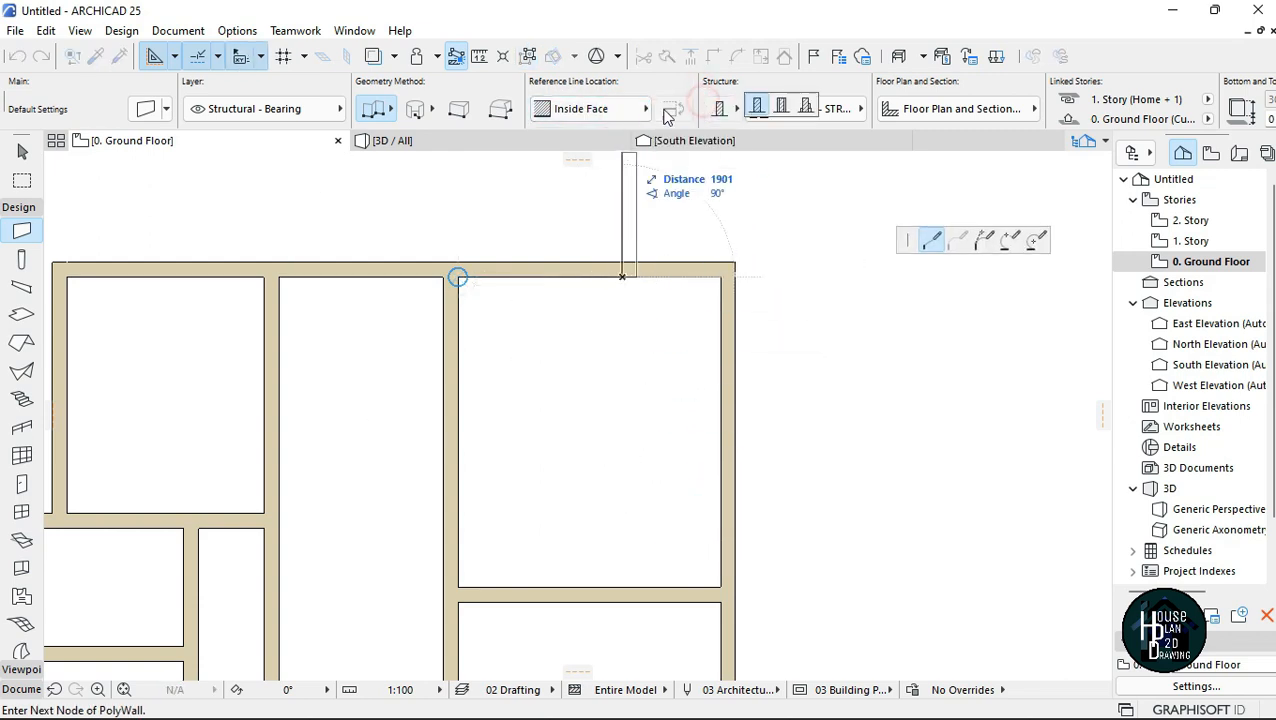
pyautogui.click(619, 112)
pyautogui.click(688, 106)
pyautogui.doubleClick(622, 582)
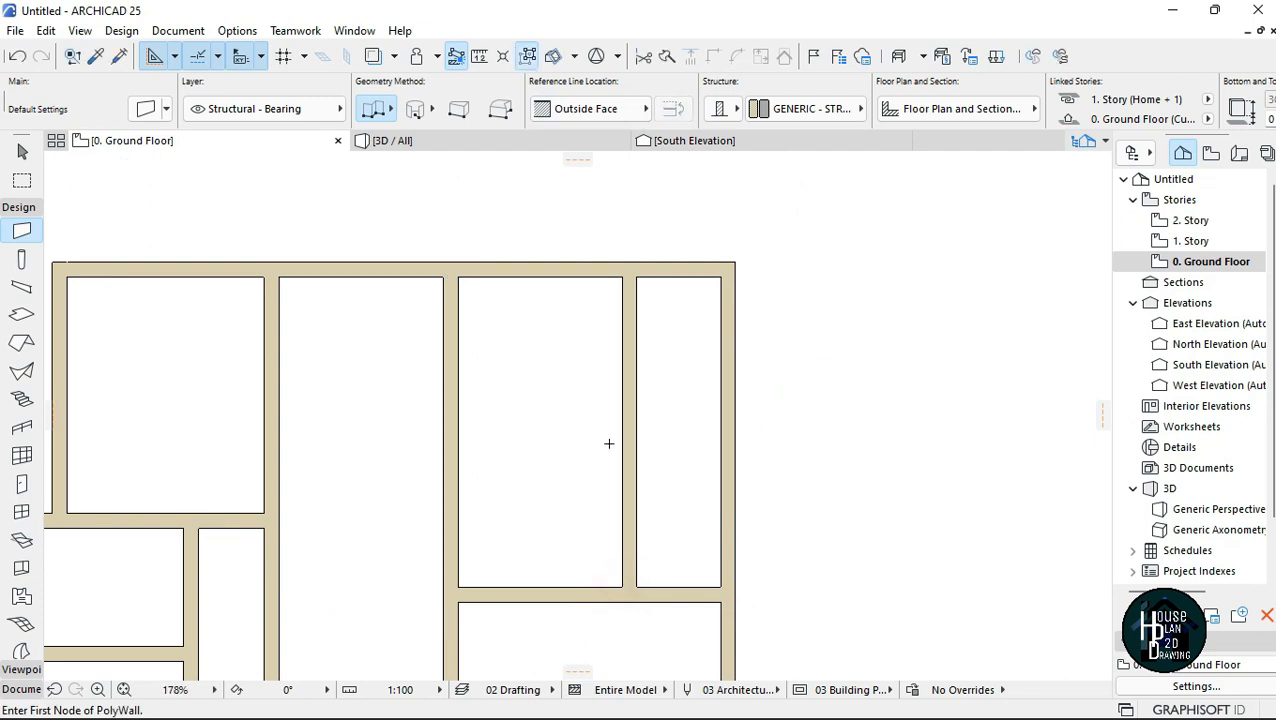
# Draw a horizontal wall across the narrow upper-right room, 1500 below the top wall's inner face, using the Inside Face reference line.
pyautogui.scroll(-3, 609, 444)
pyautogui.scroll(6, 629, 416)
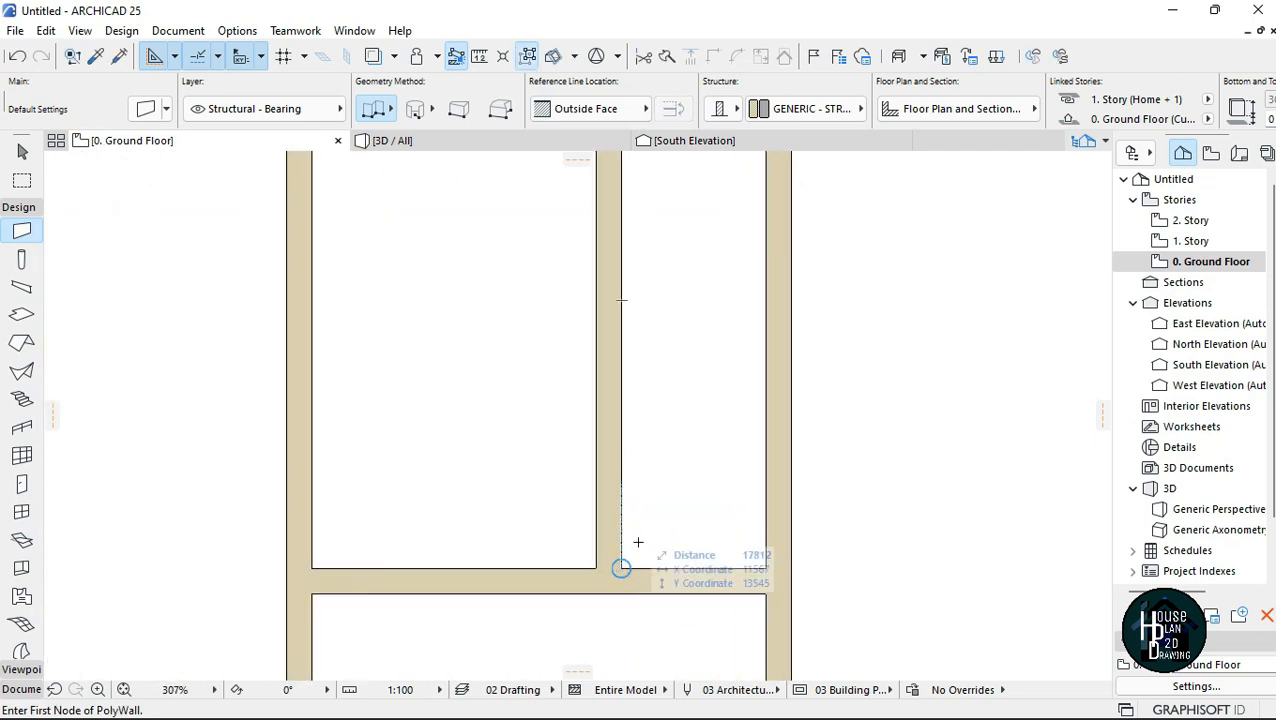
pyautogui.scroll(-3, 603, 500)
pyautogui.scroll(4, 604, 292)
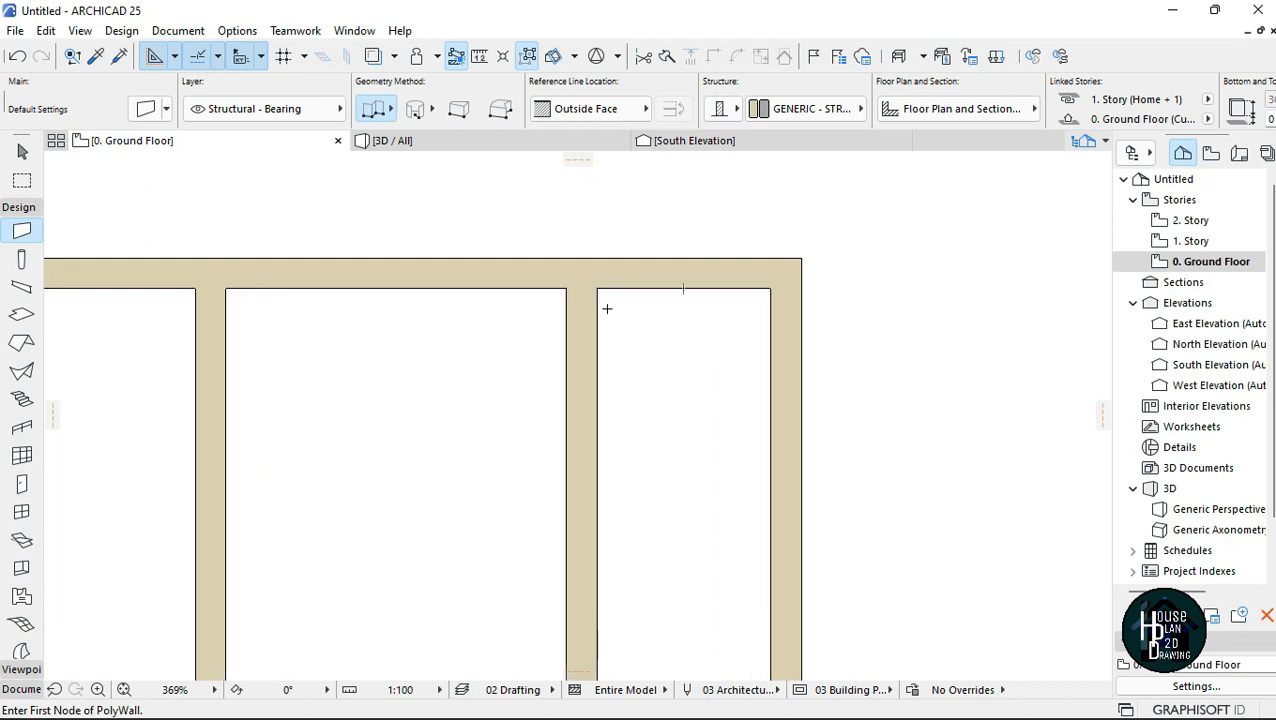
pyautogui.scroll(-3, 600, 366)
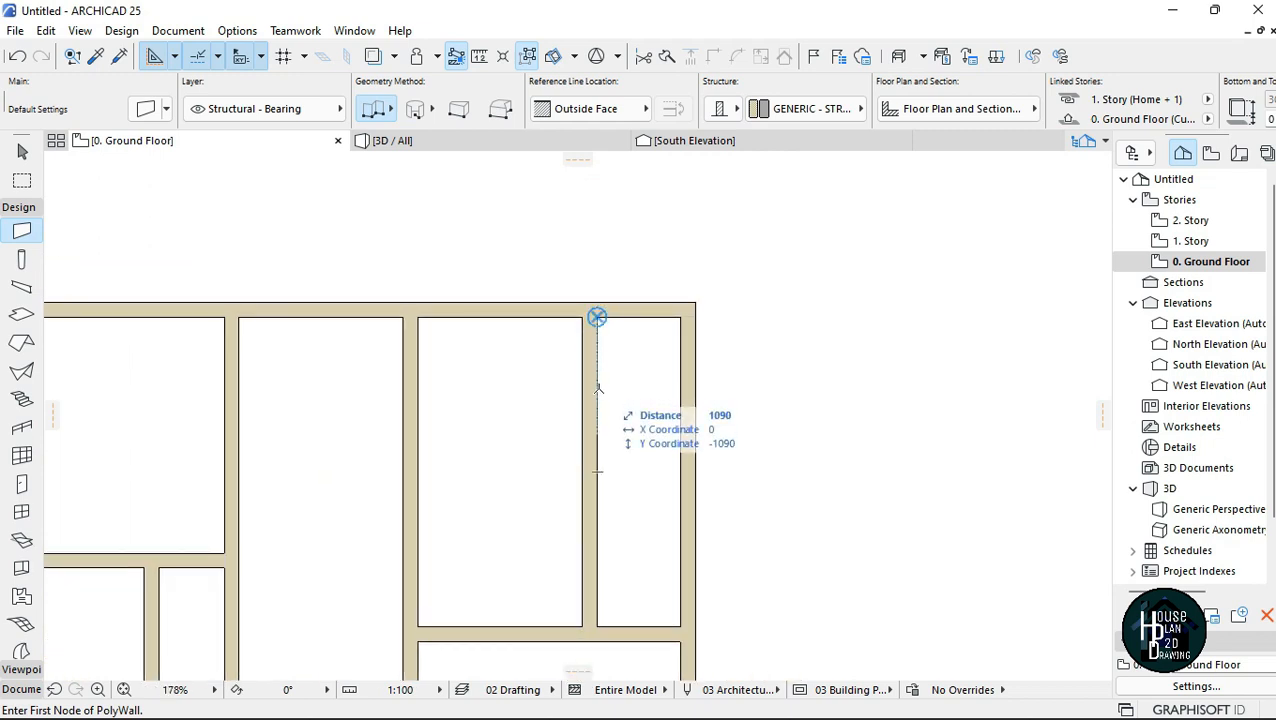
pyautogui.click(597, 318)
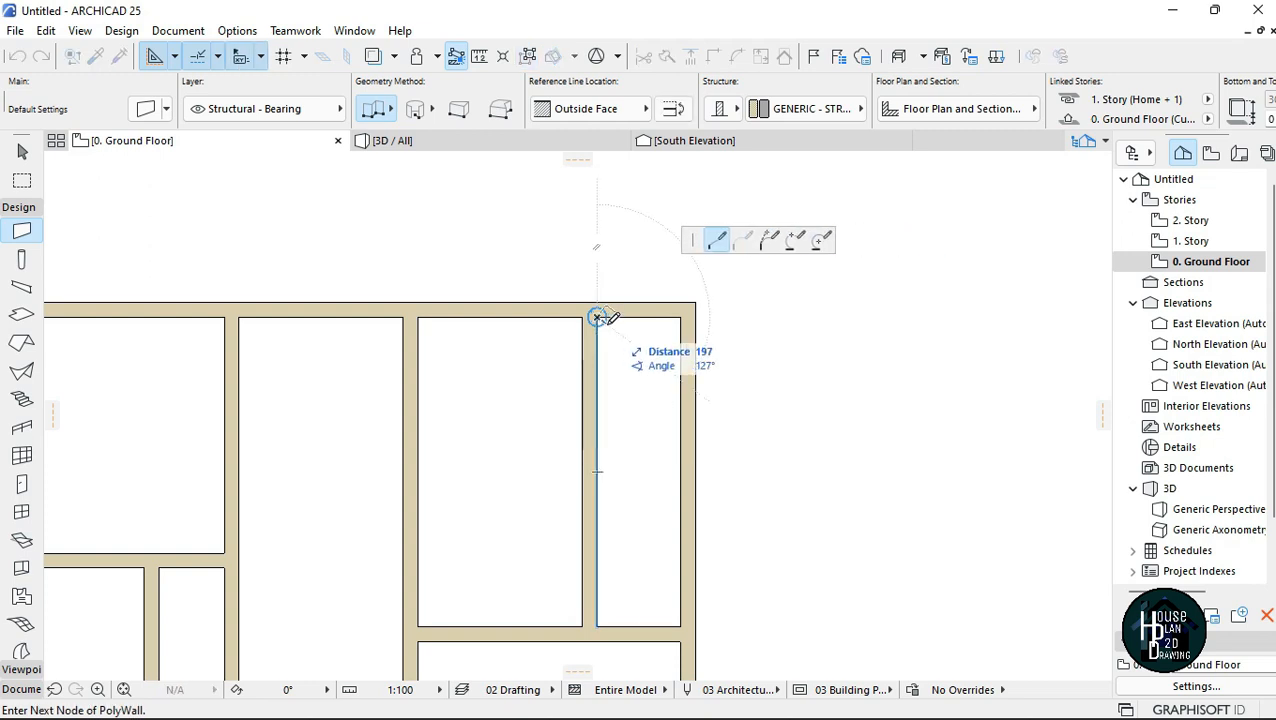
pyautogui.press('Escape')
pyautogui.write('1')
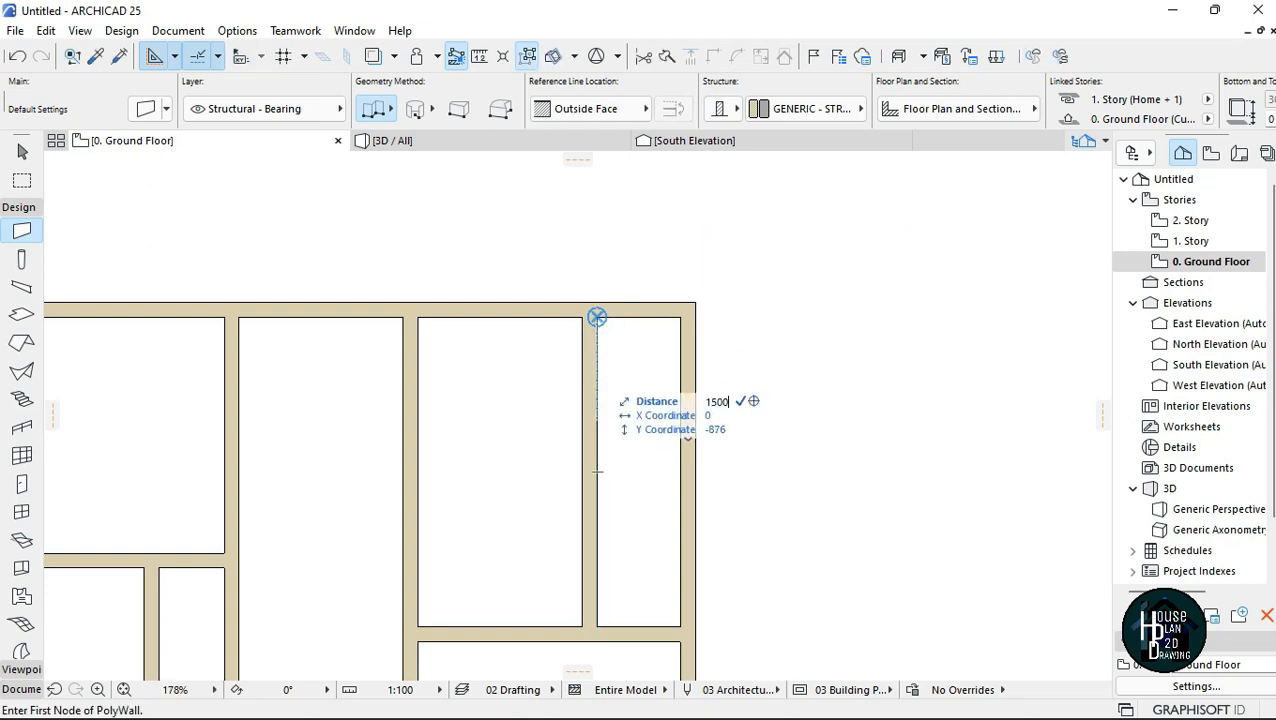
pyautogui.write('500')
pyautogui.press('Return')
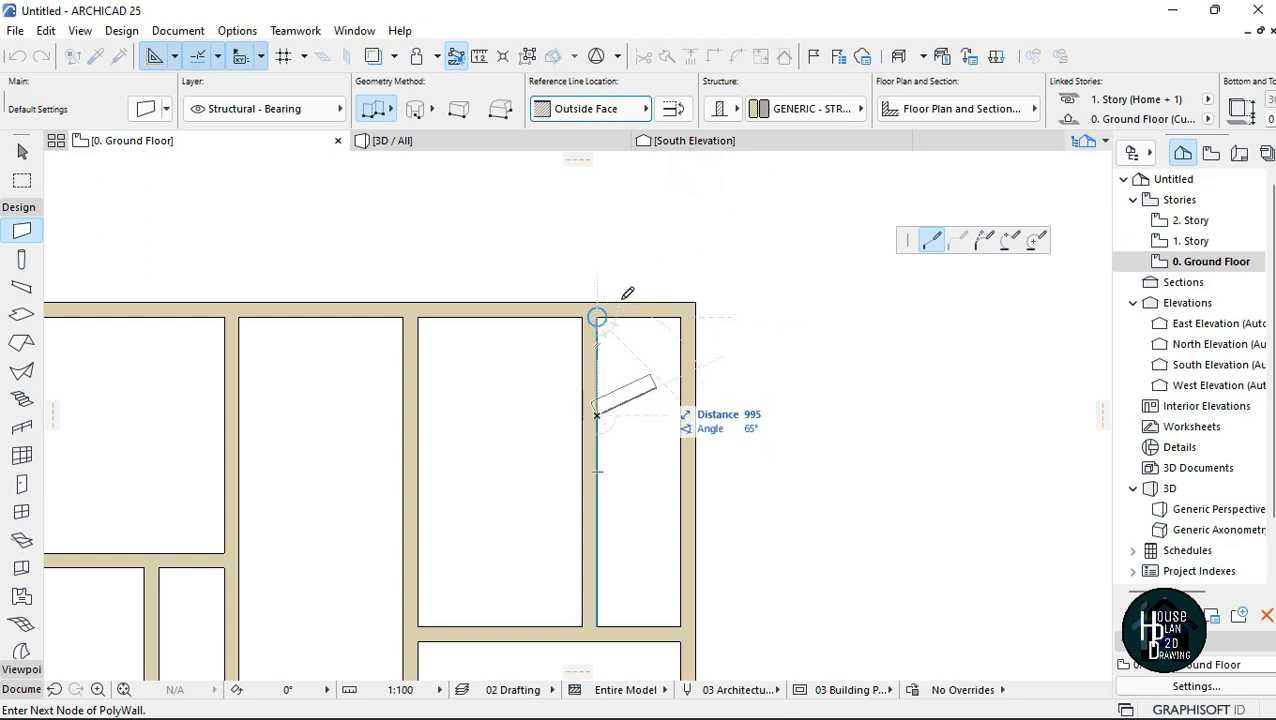
pyautogui.click(590, 108)
pyautogui.click(700, 151)
pyautogui.doubleClick(678, 416)
pyautogui.scroll(-3, 731, 385)
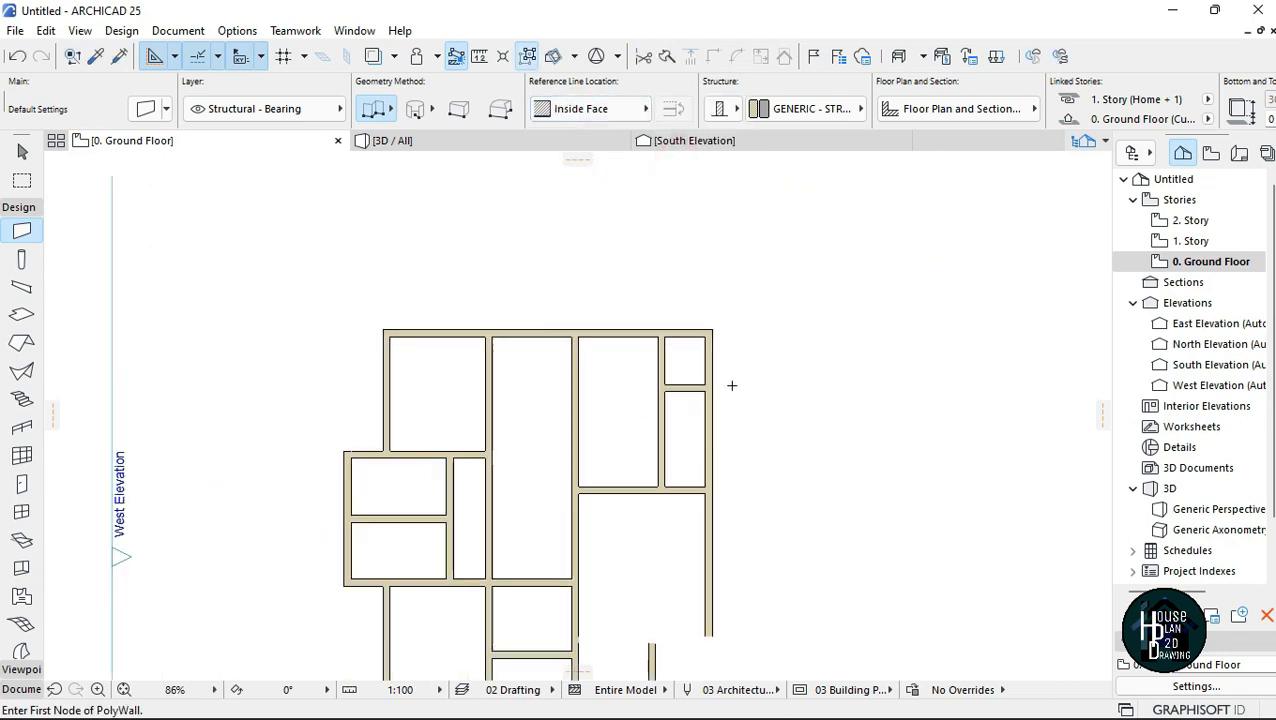
pyautogui.press('Escape')
# Set the thickness of the horizontal wall between the two small rooms on the plan's left side to 150.
pyautogui.moveTo(538, 561); pyautogui.dragTo(541, 490, button='middle')
pyautogui.scroll(1, 541, 490)
pyautogui.scroll(-1, 590, 490)
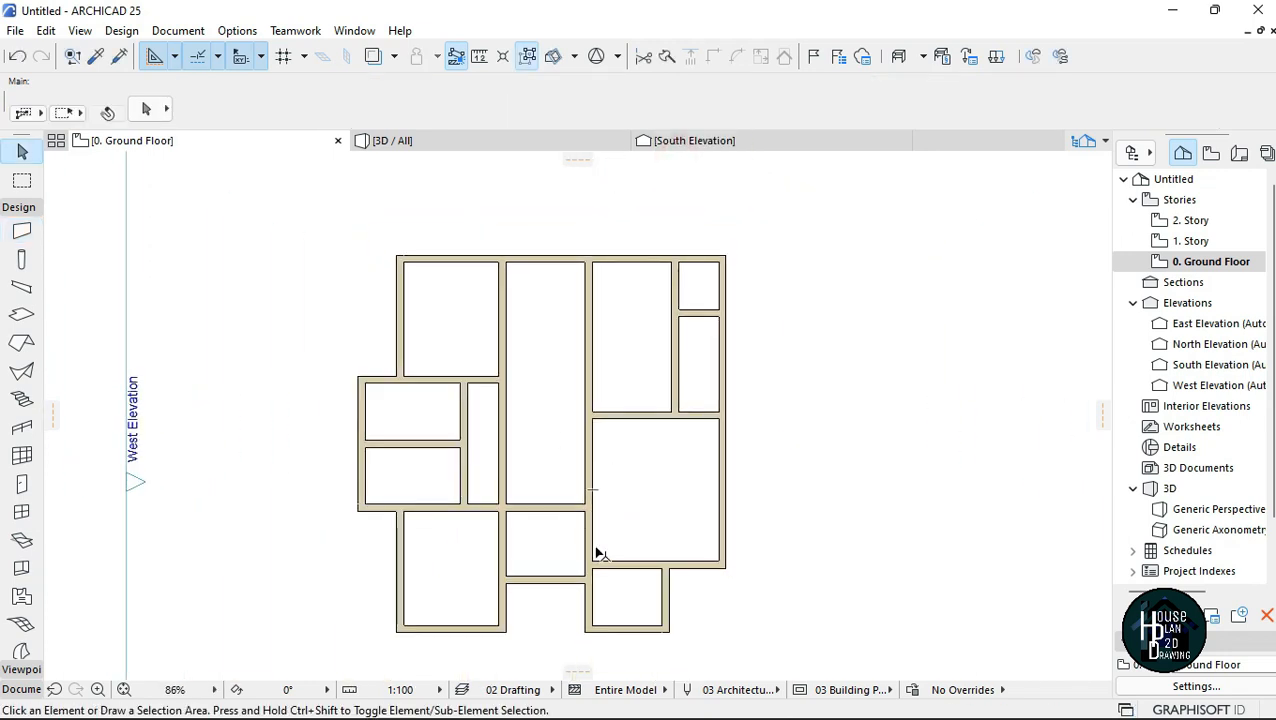
pyautogui.scroll(1, 588, 507)
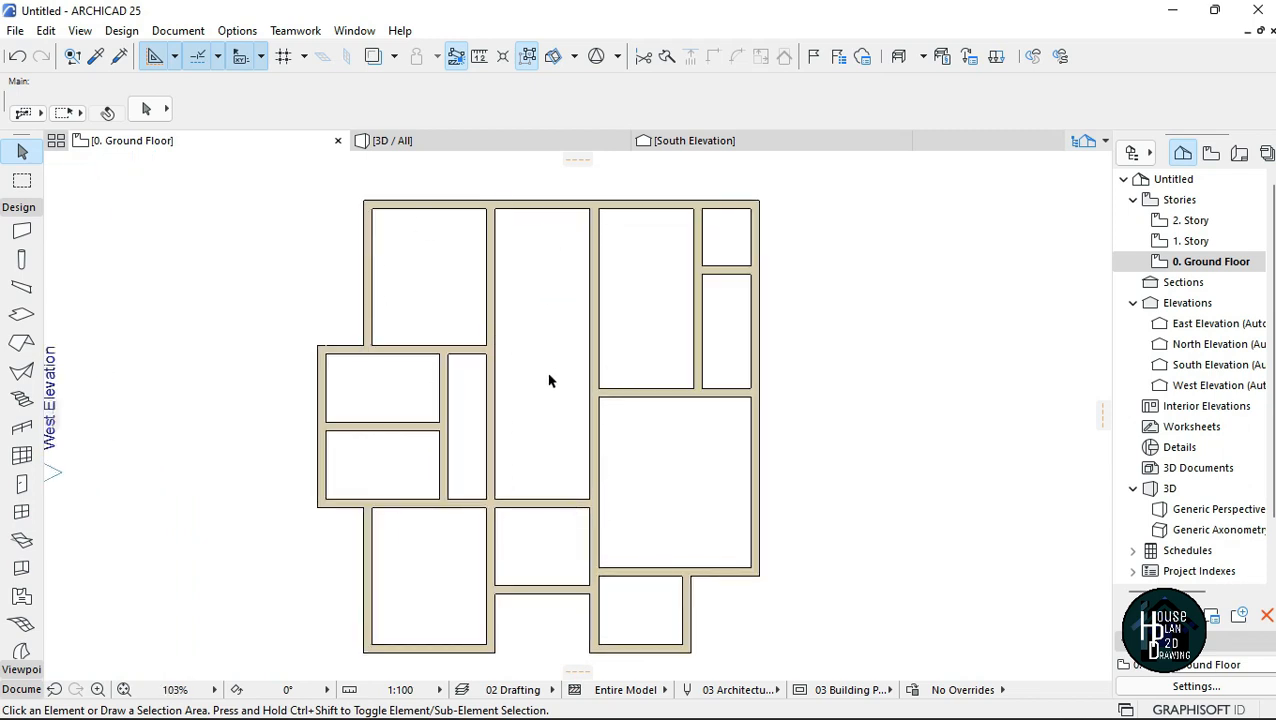
pyautogui.scroll(5, 330, 440)
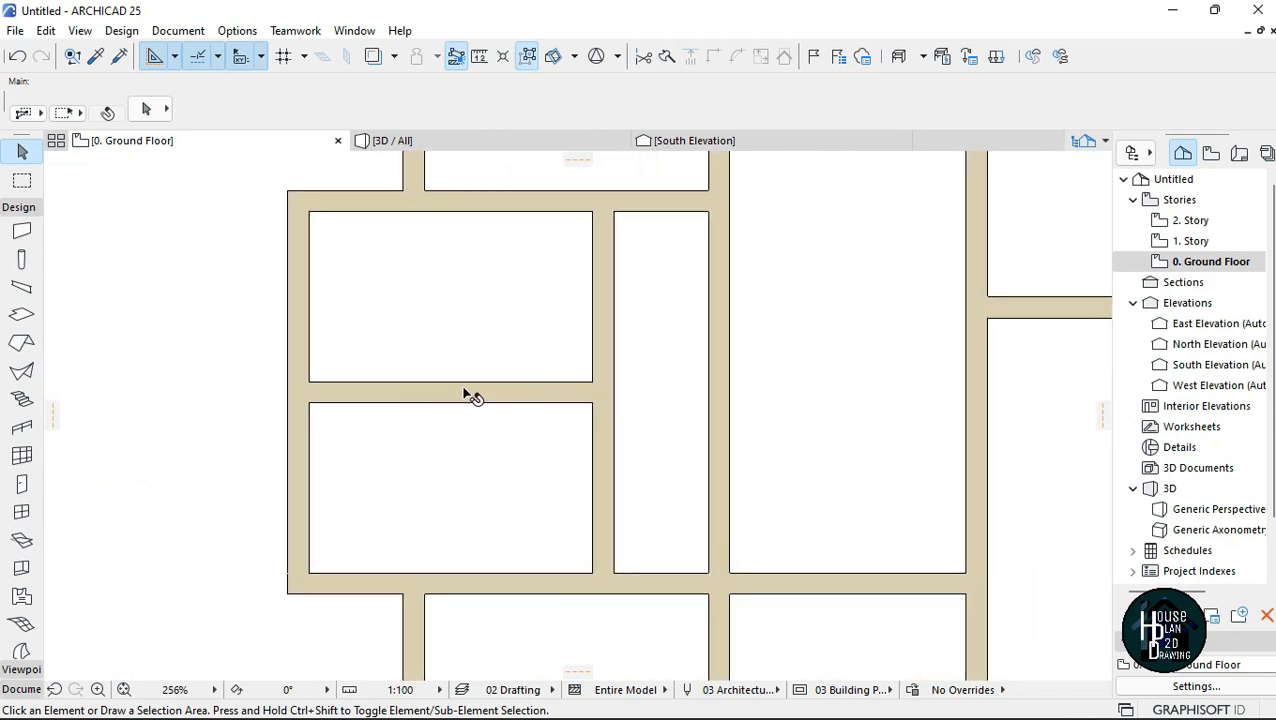
pyautogui.scroll(-2, 441, 484)
pyautogui.scroll(2, 476, 436)
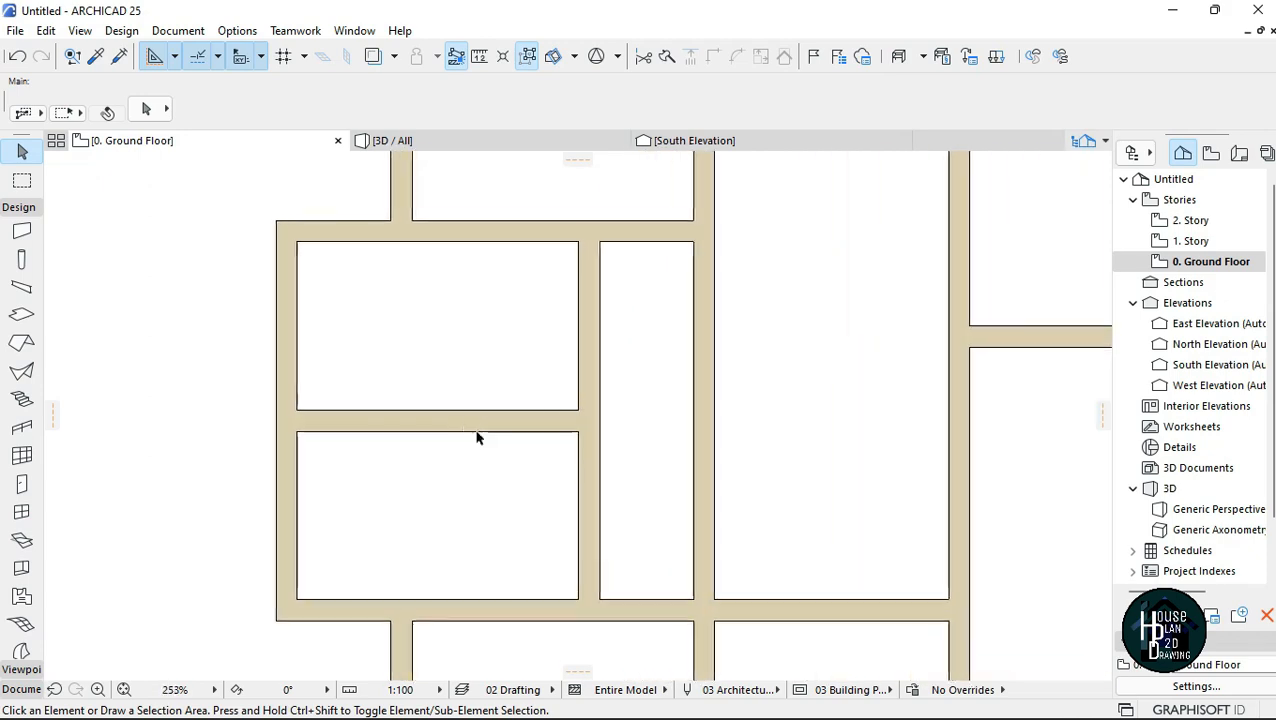
pyautogui.click(456, 420)
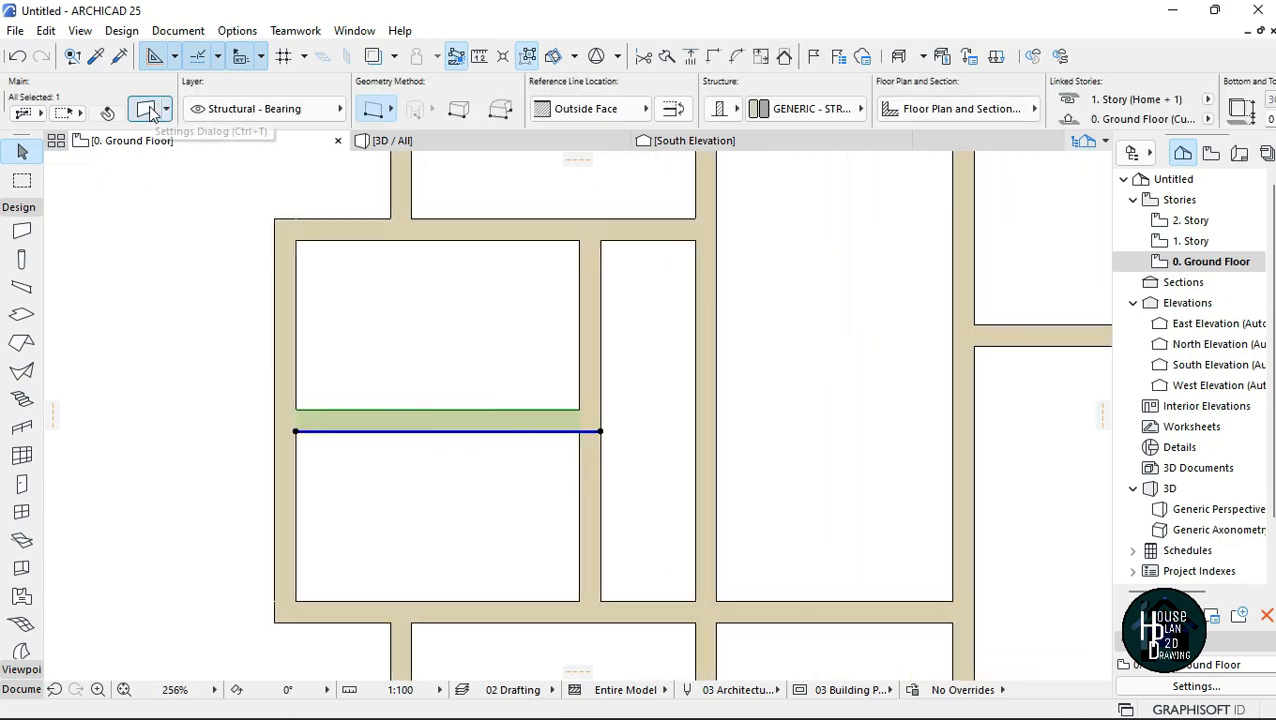
pyautogui.click(150, 112)
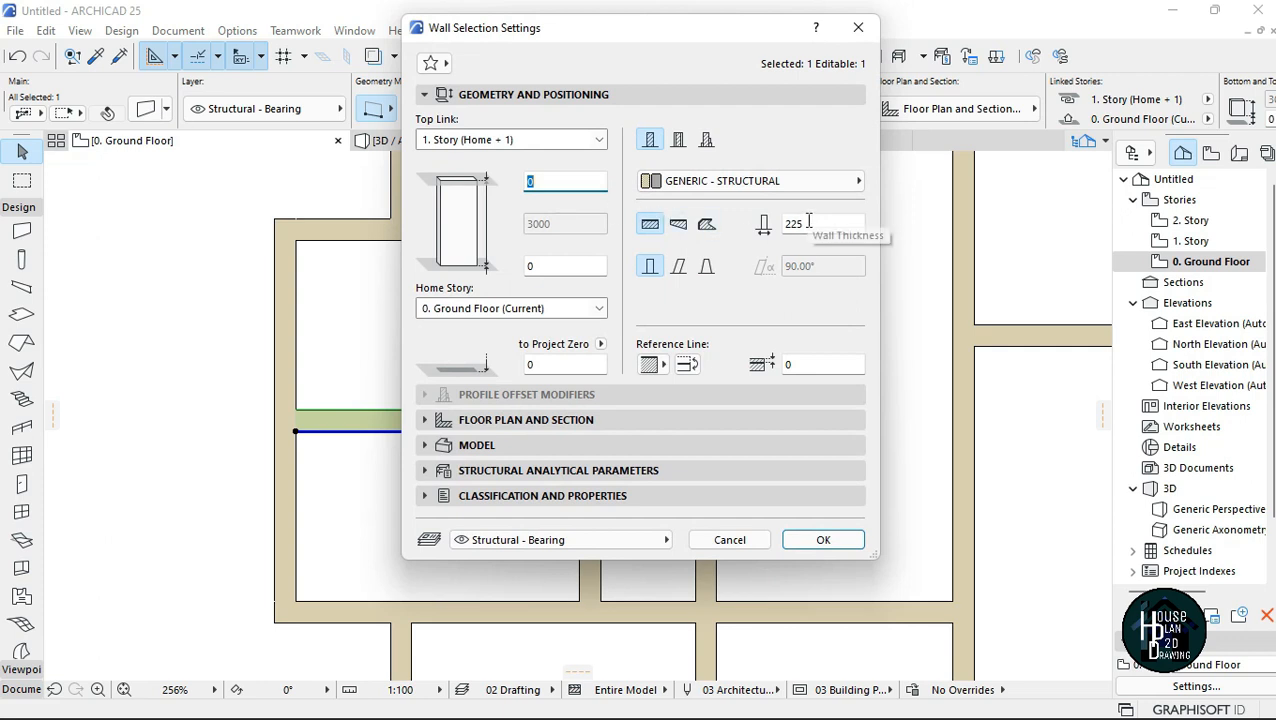
pyautogui.click(808, 223)
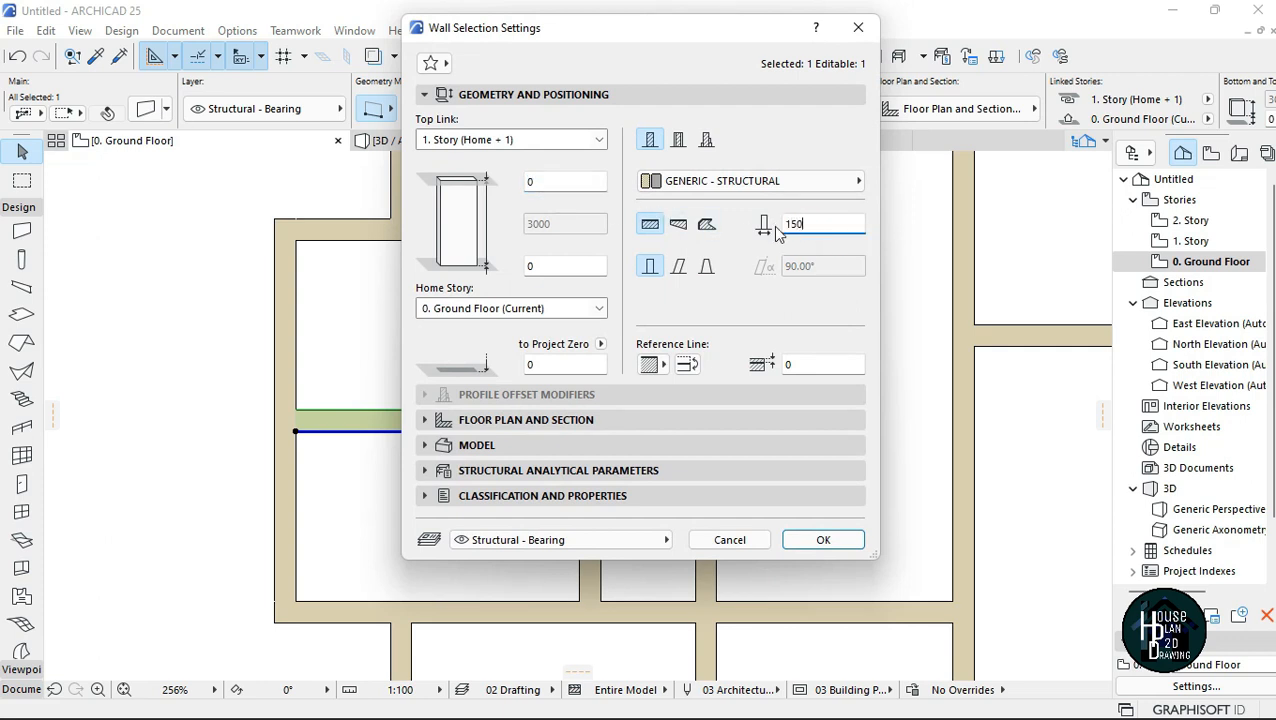
pyautogui.press('Return')
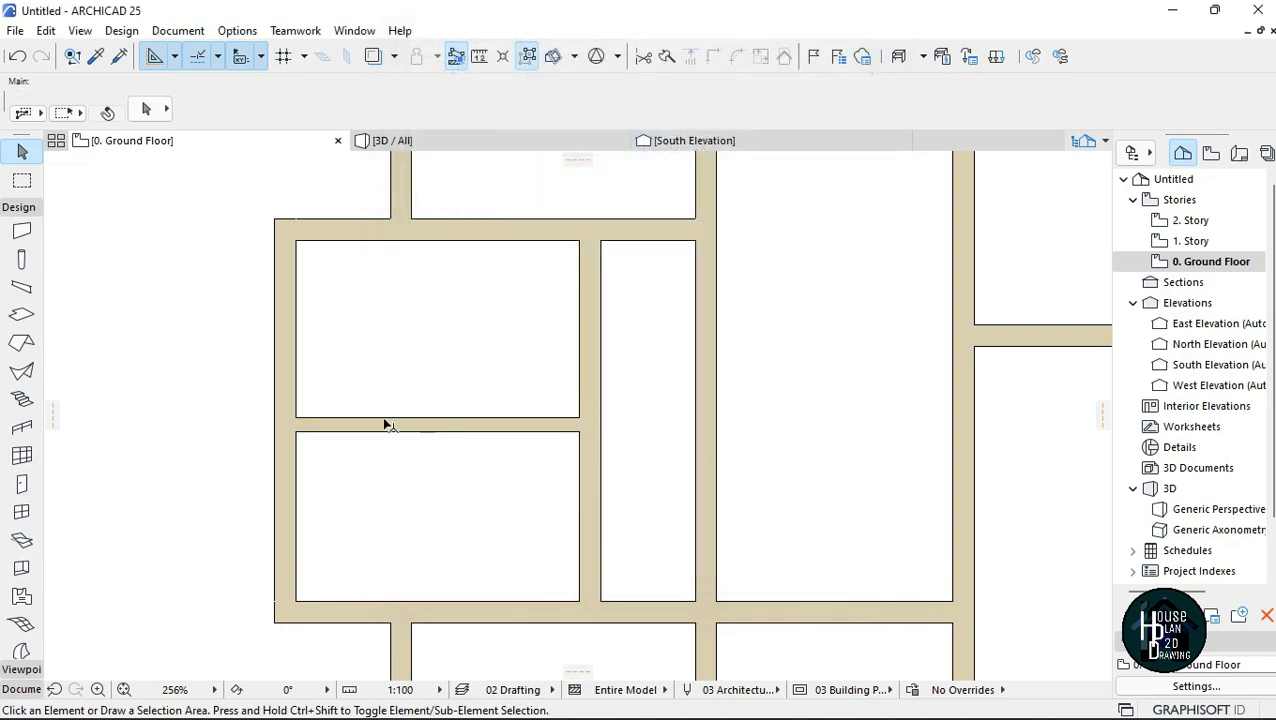
pyautogui.scroll(-3, 388, 425)
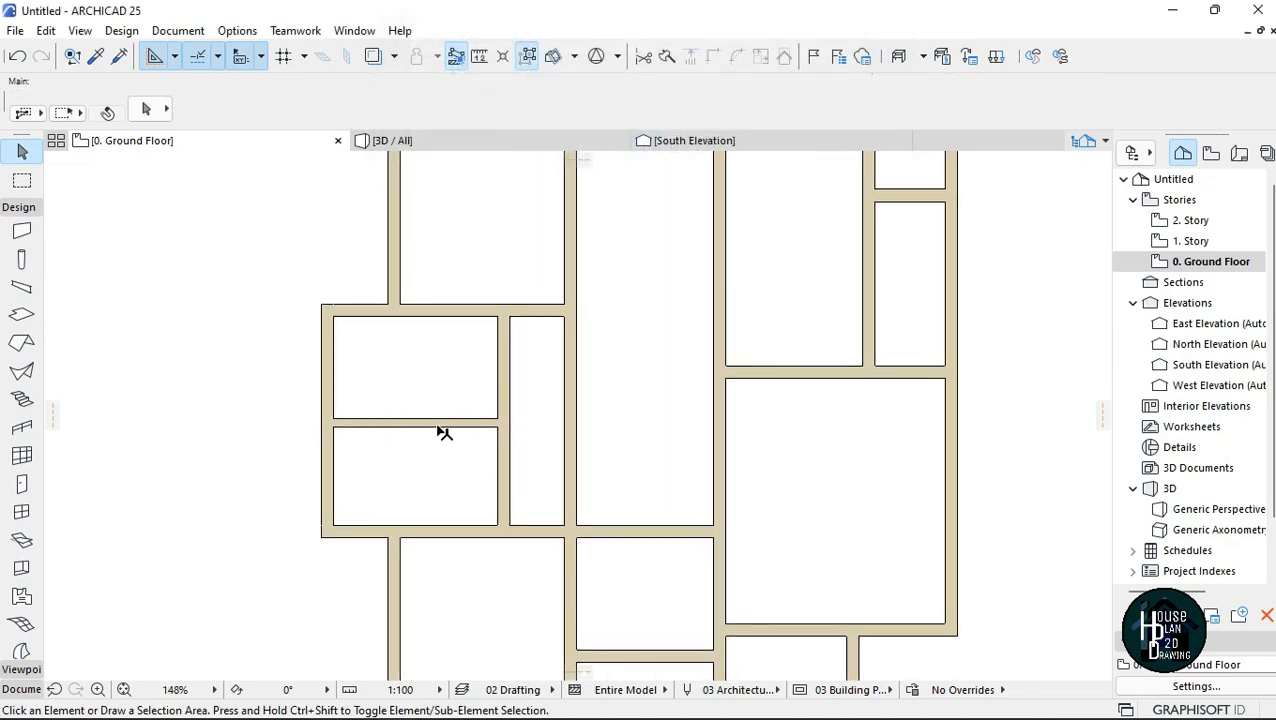
pyautogui.scroll(2, 430, 433)
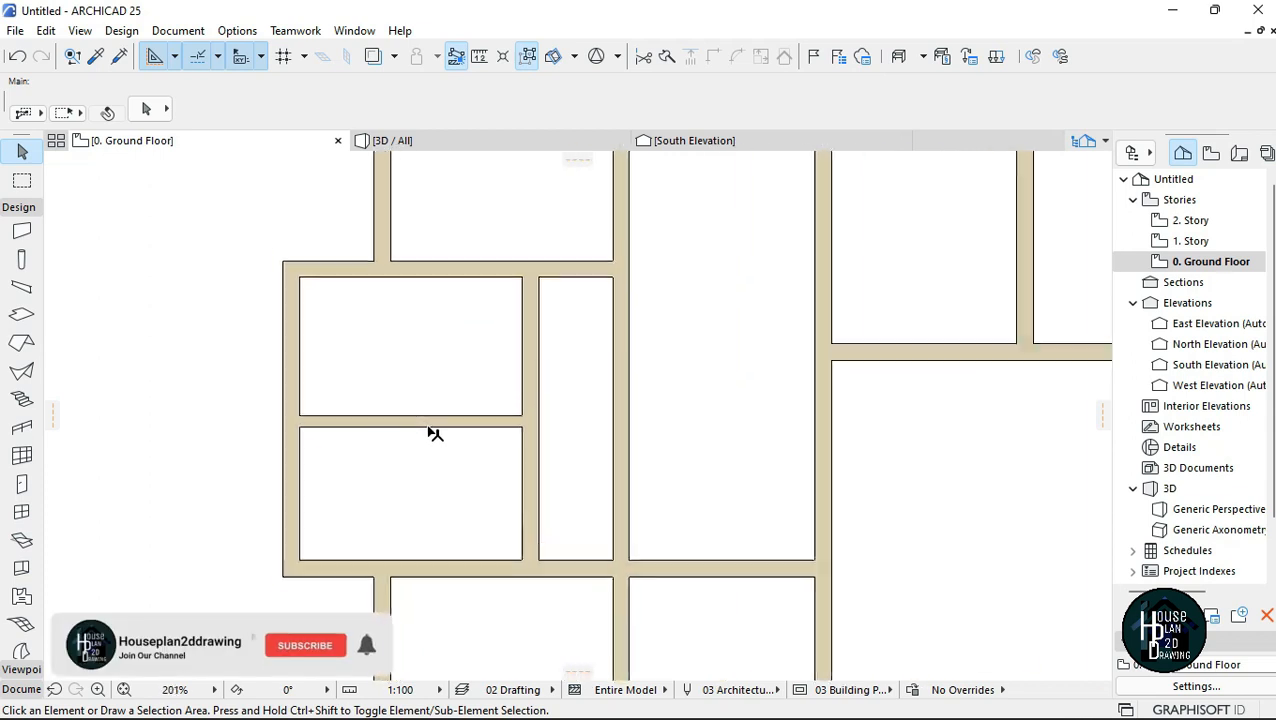
# Undo the thickness change on the horizontal wall between the two small left rooms.
pyautogui.click(18, 57)
pyautogui.scroll(-6, 375, 460)
pyautogui.scroll(3, 500, 462)
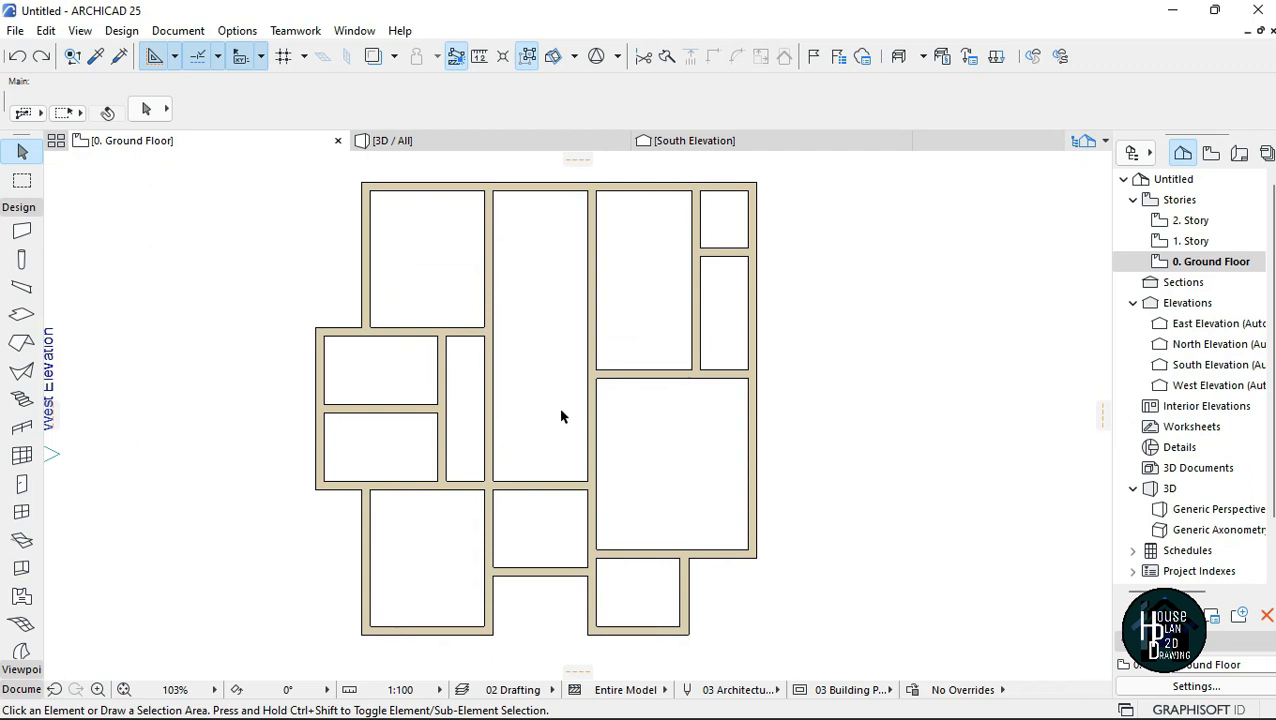
pyautogui.moveTo(542, 368); pyautogui.dragTo(546, 369, button='middle')
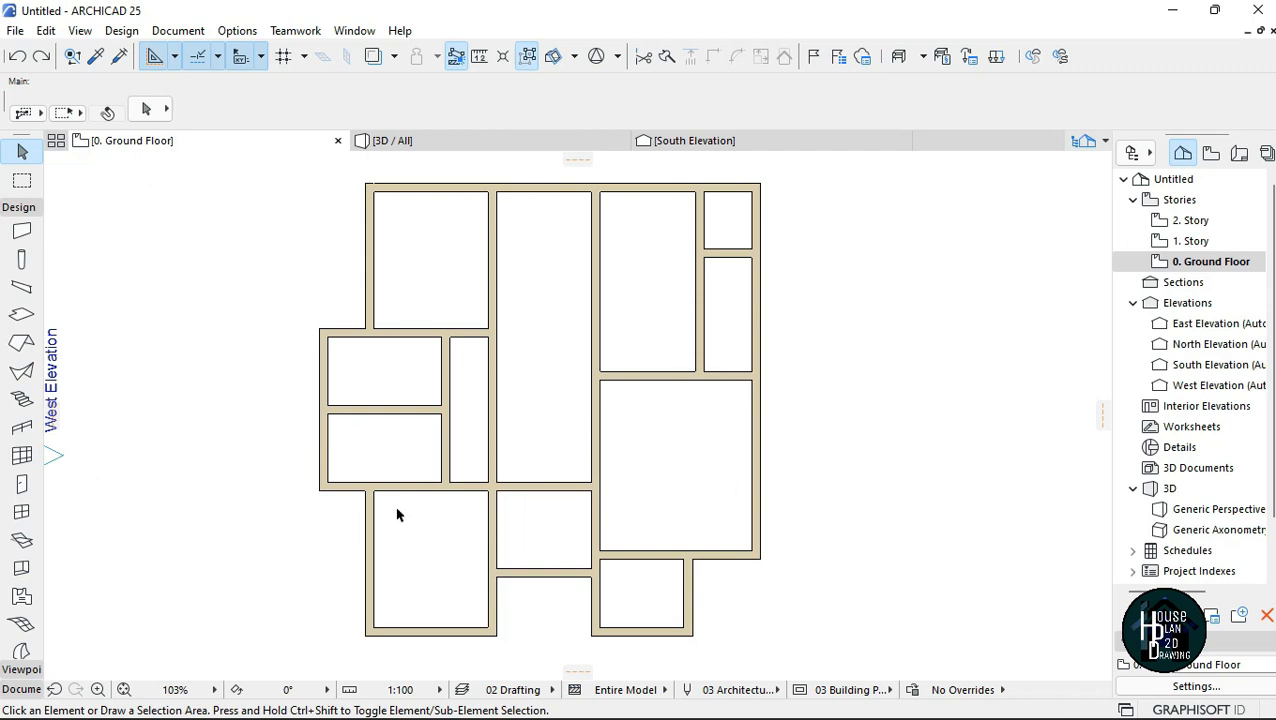
# Browse the hinged doors for the default door, keep Door 25, and give it the Style 14 leaf.
pyautogui.click(23, 485)
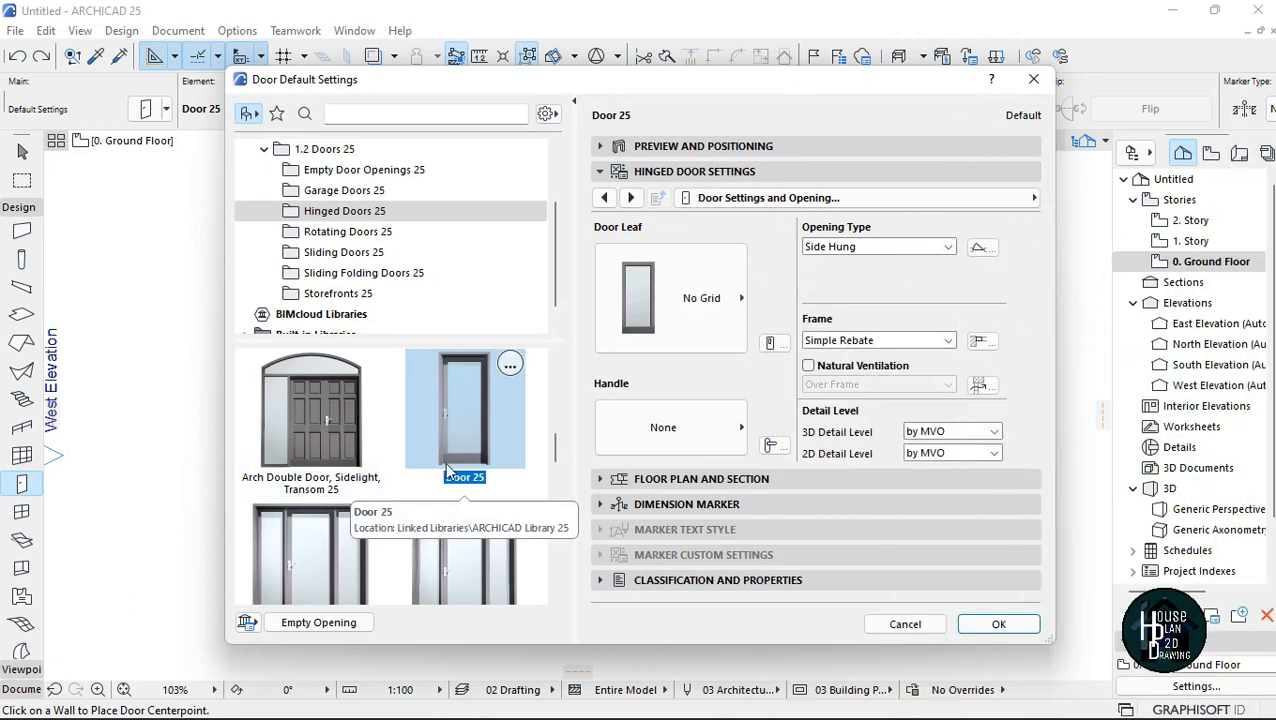
pyautogui.scroll(-5, 425, 459)
pyautogui.scroll(-4, 425, 459)
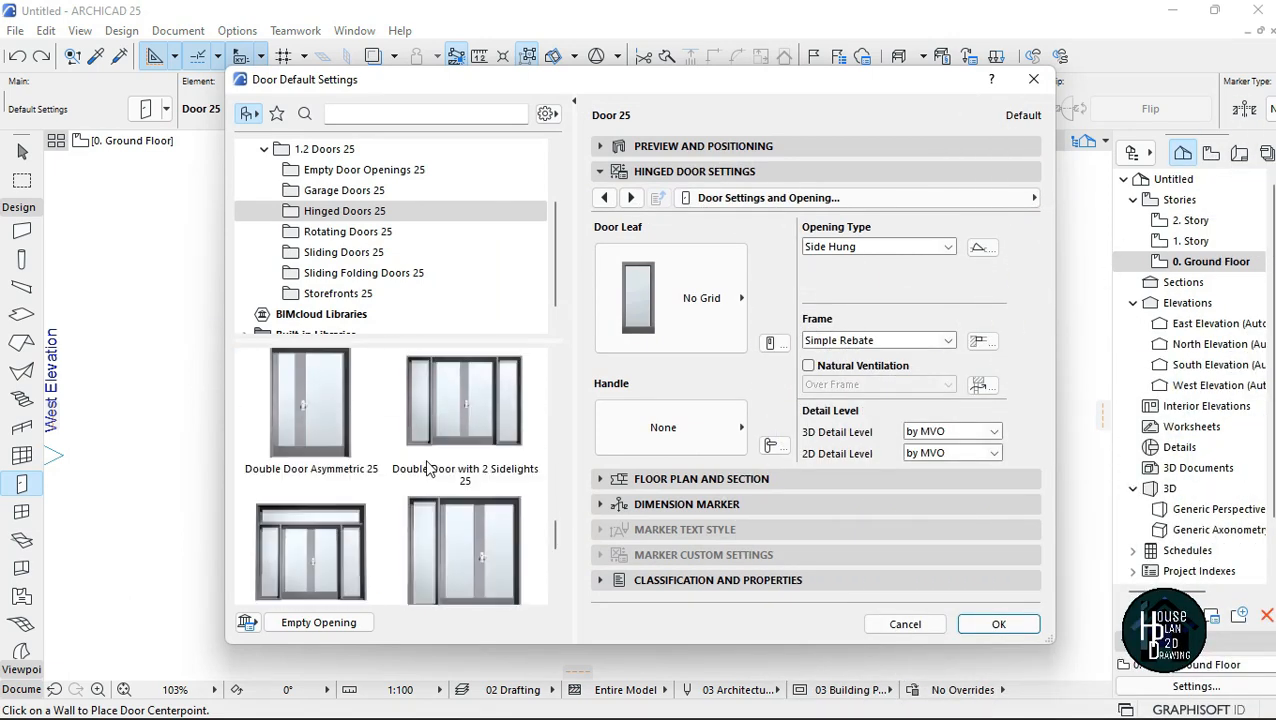
pyautogui.scroll(3, 425, 459)
pyautogui.scroll(-5, 426, 460)
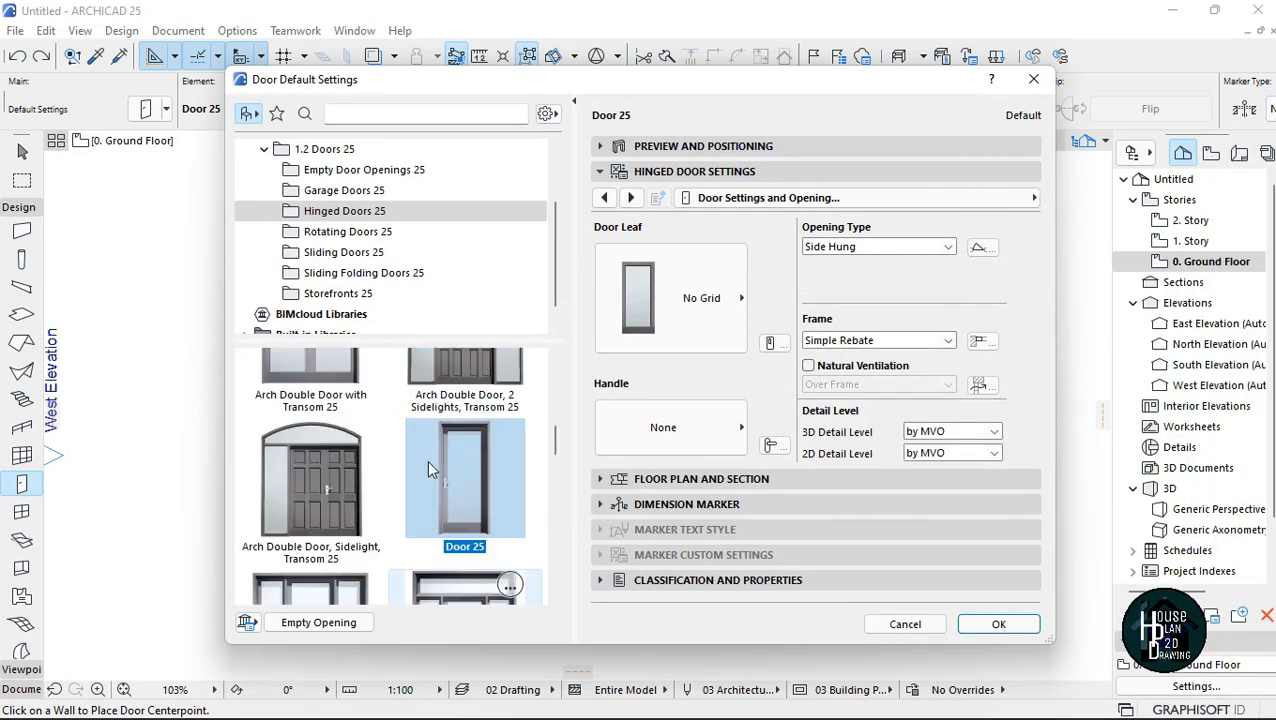
pyautogui.scroll(2, 427, 460)
pyautogui.scroll(-2, 427, 460)
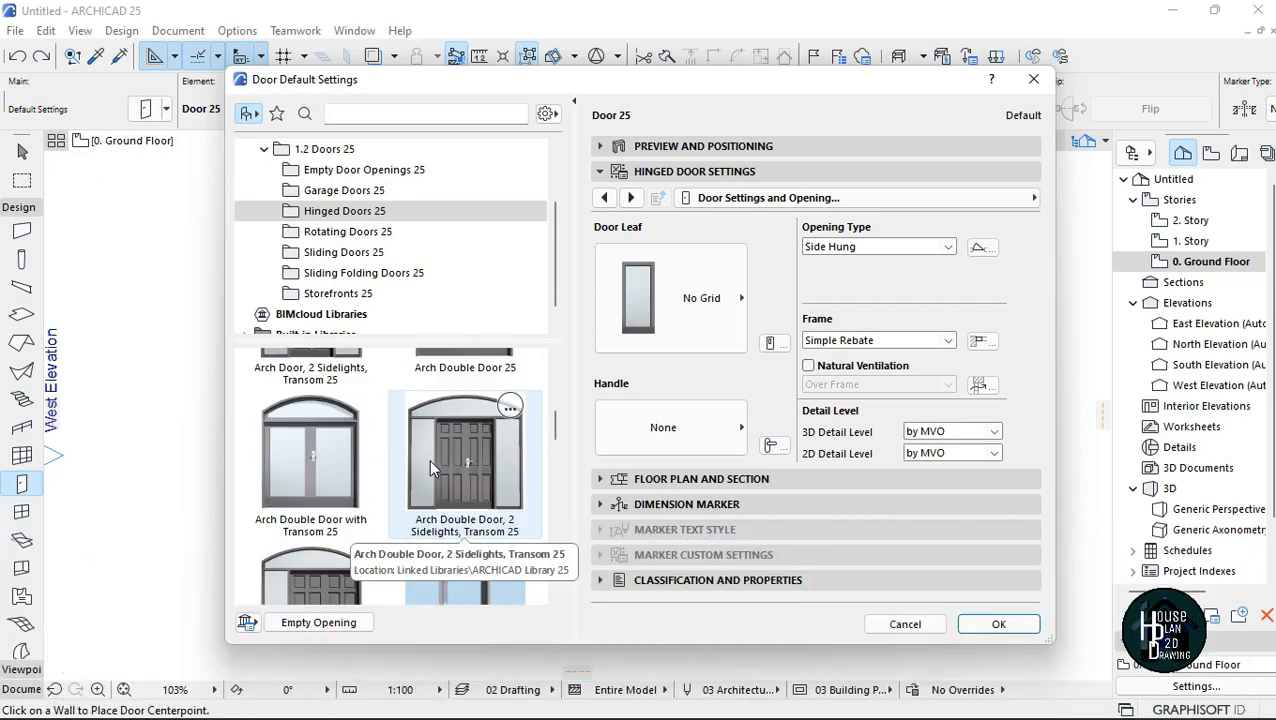
pyautogui.scroll(-2, 430, 459)
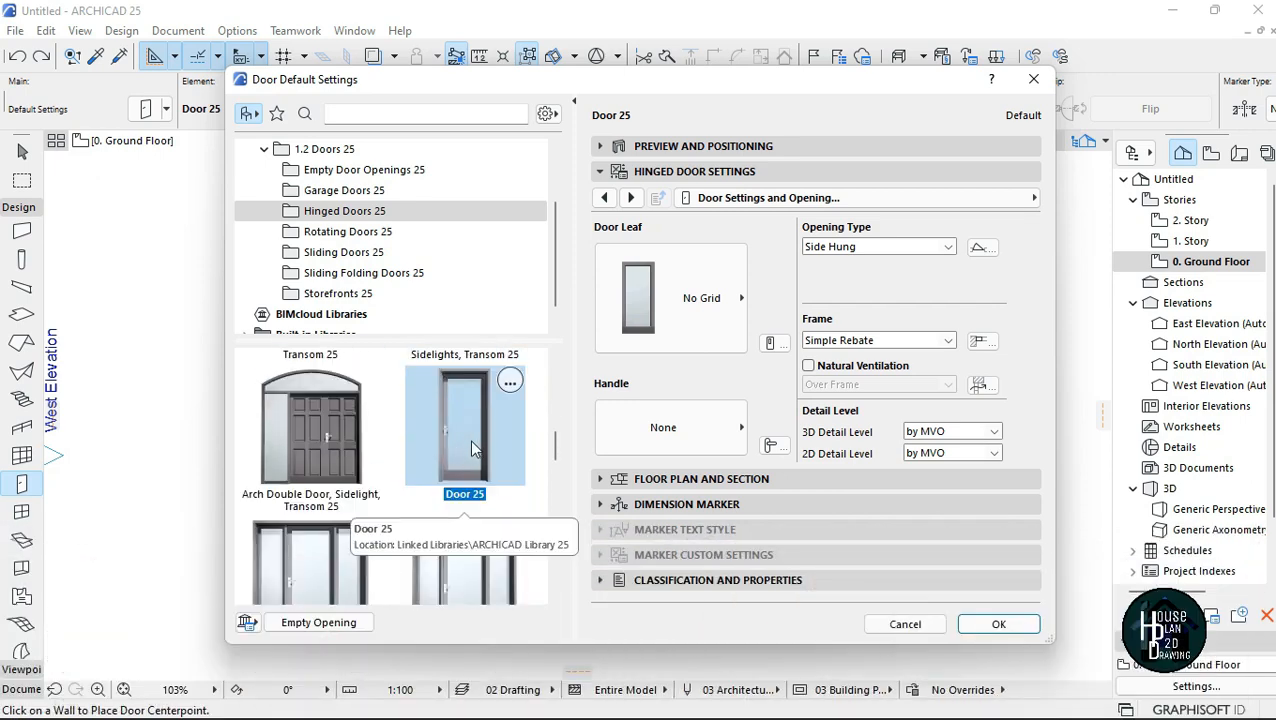
pyautogui.click(694, 297)
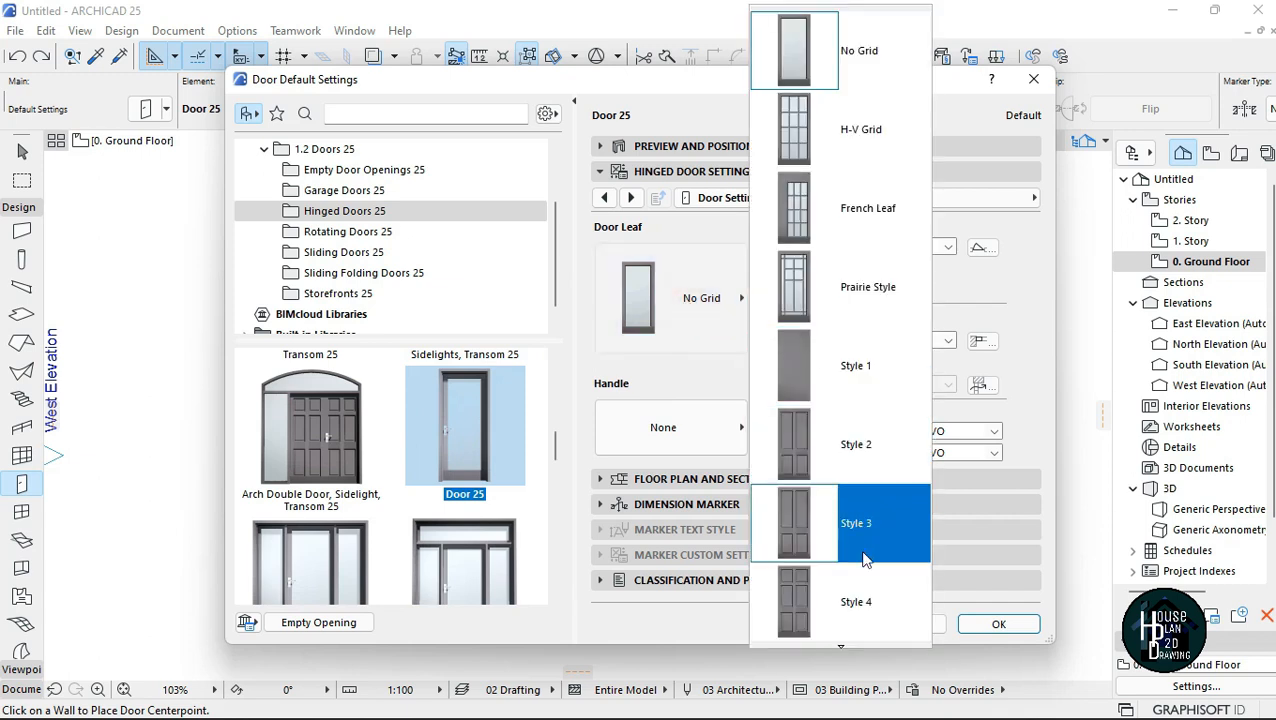
pyautogui.moveTo(846, 649)
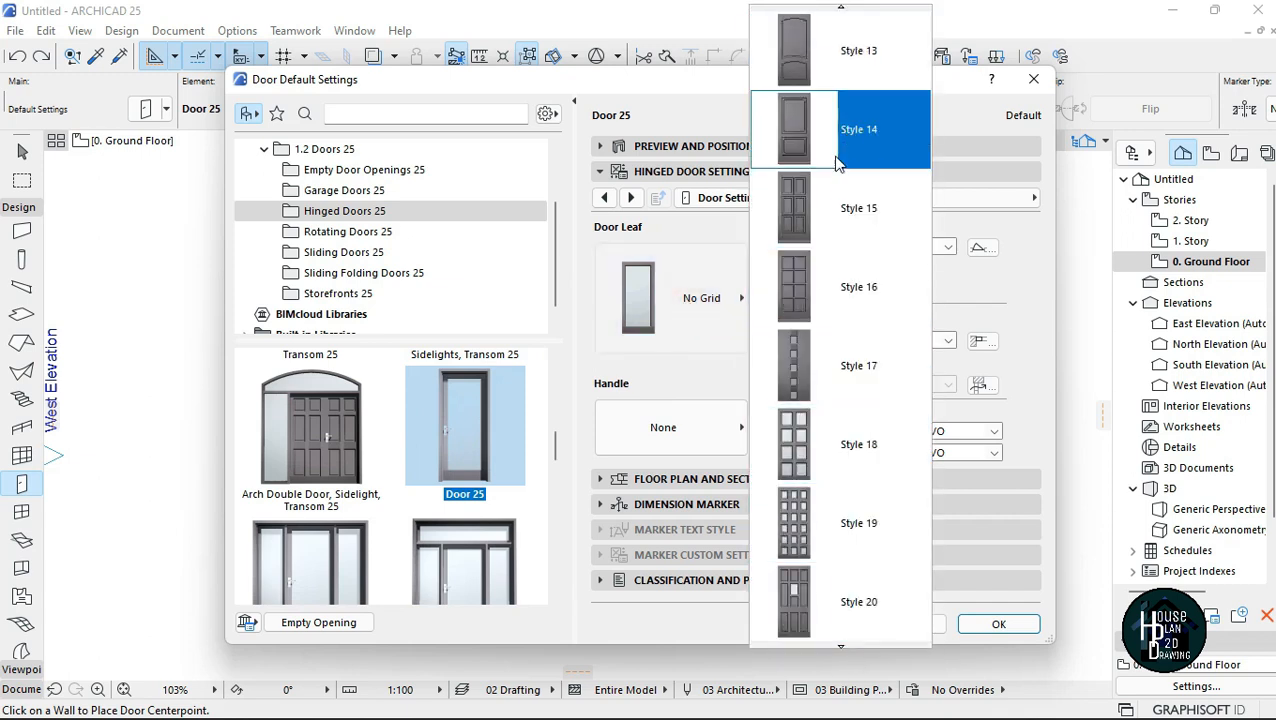
pyautogui.click(852, 134)
# Fit the default door with Handle 2 and accept its settings at 900 wide by 2100 high.
pyautogui.click(720, 425)
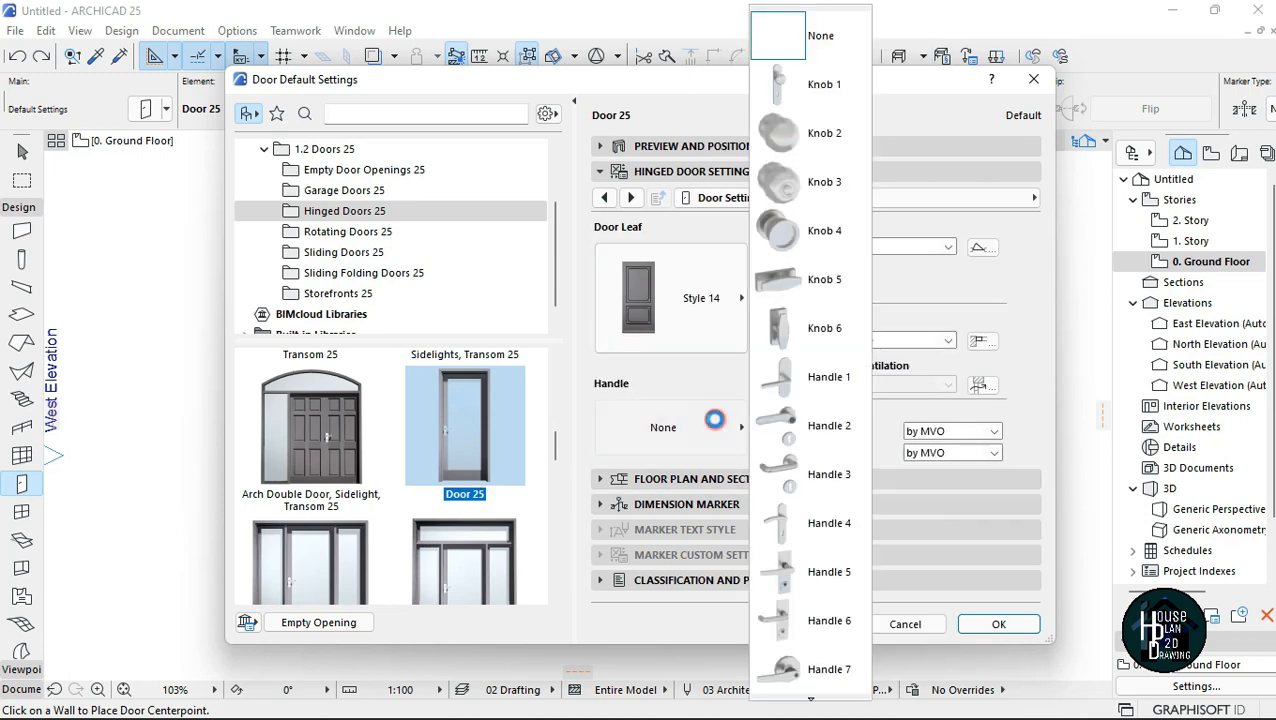
pyautogui.click(812, 410)
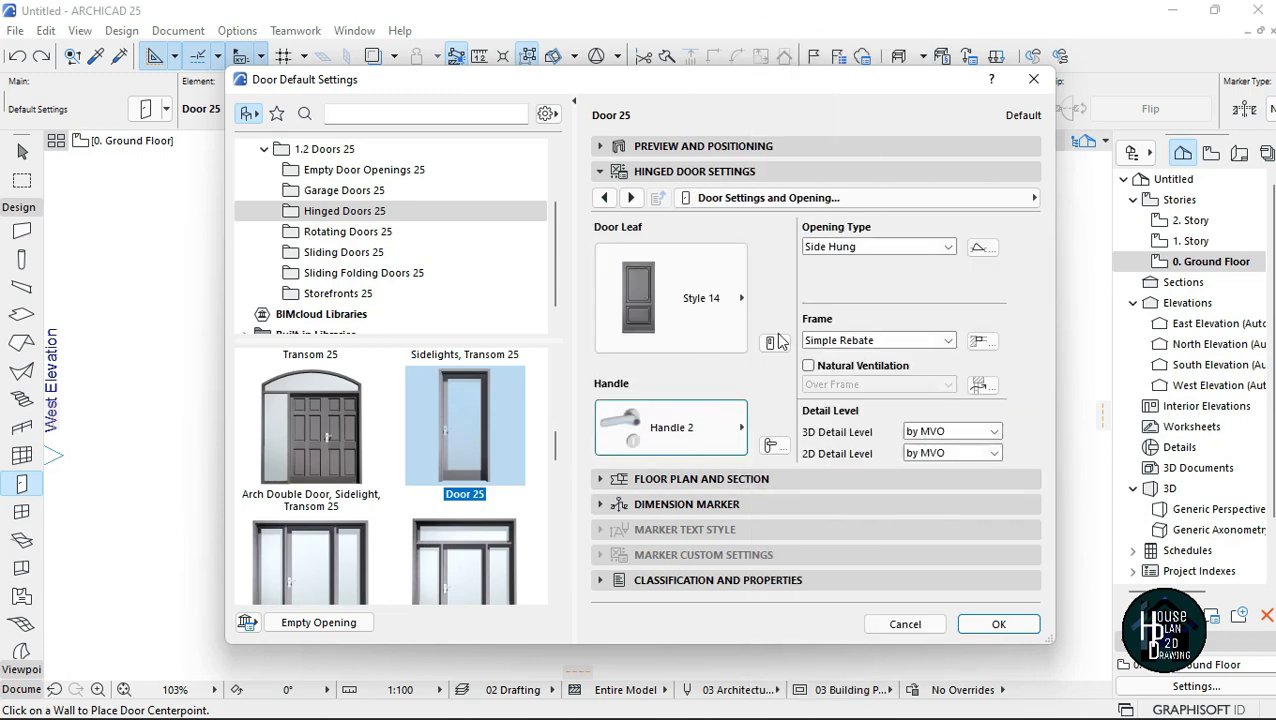
pyautogui.click(722, 147)
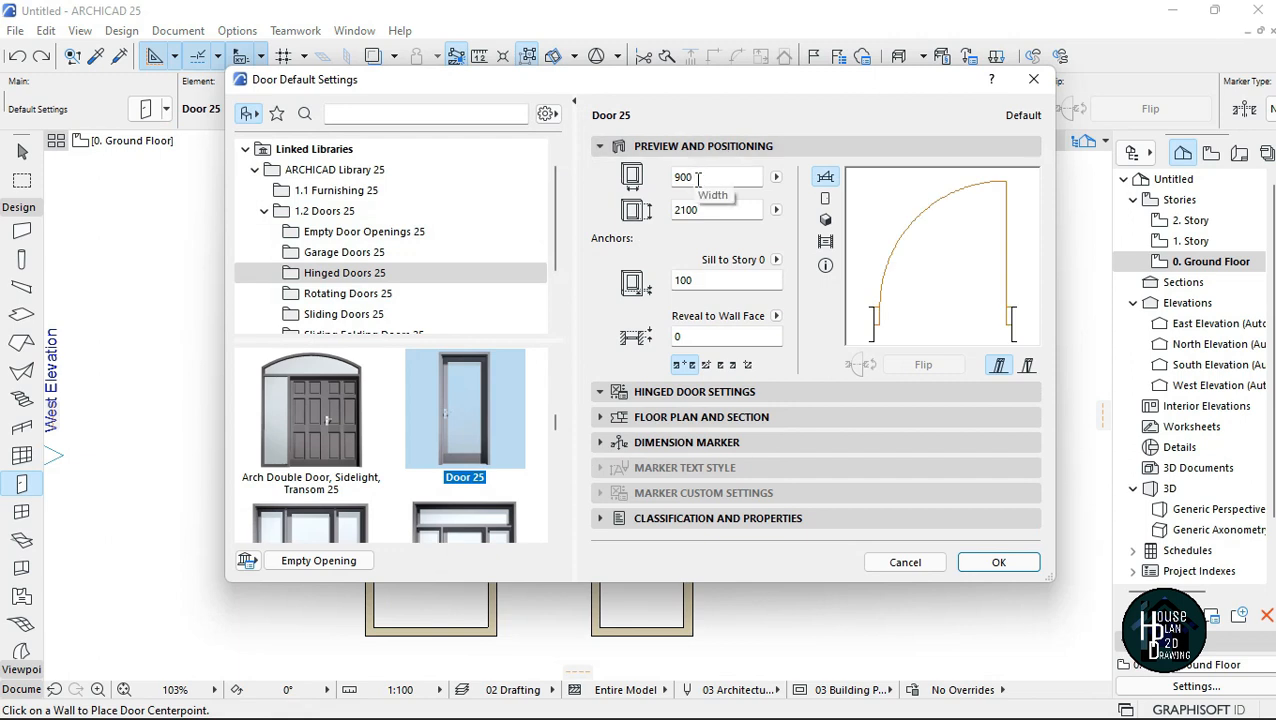
pyautogui.click(998, 562)
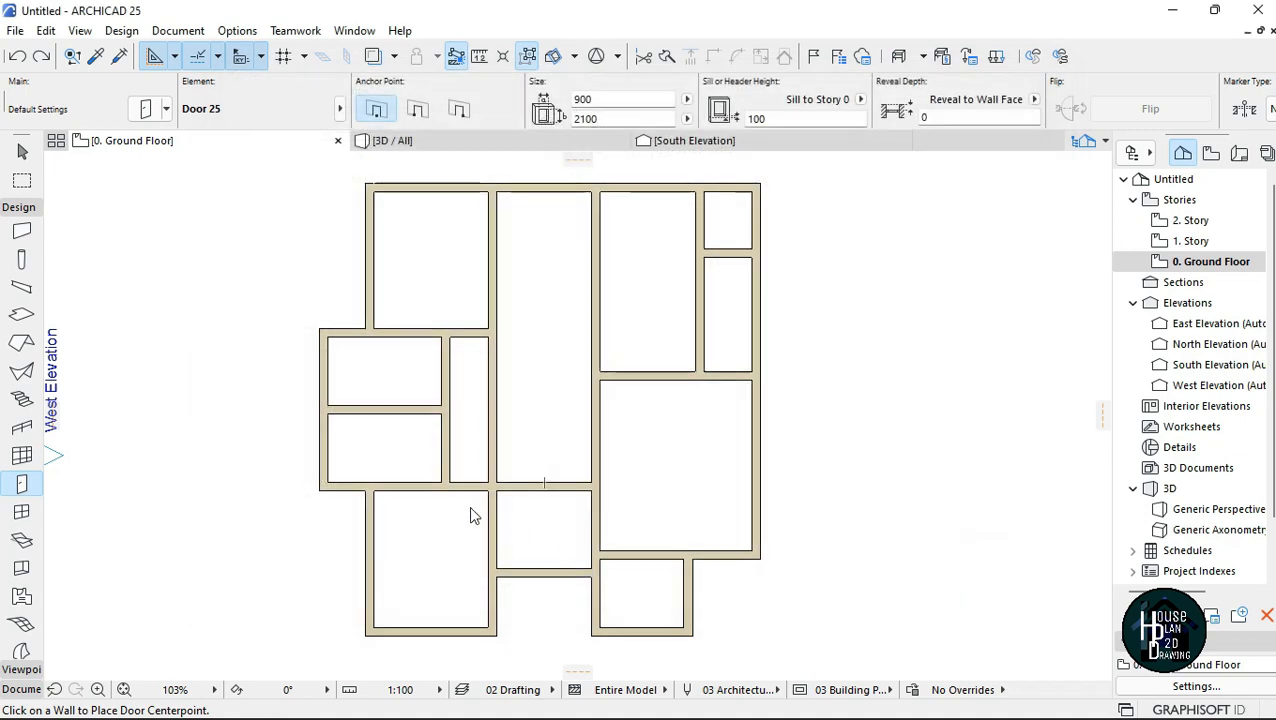
# Switch the door placement from centerpoint to corner, using the first corner anchor.
pyautogui.scroll(5, 474, 515)
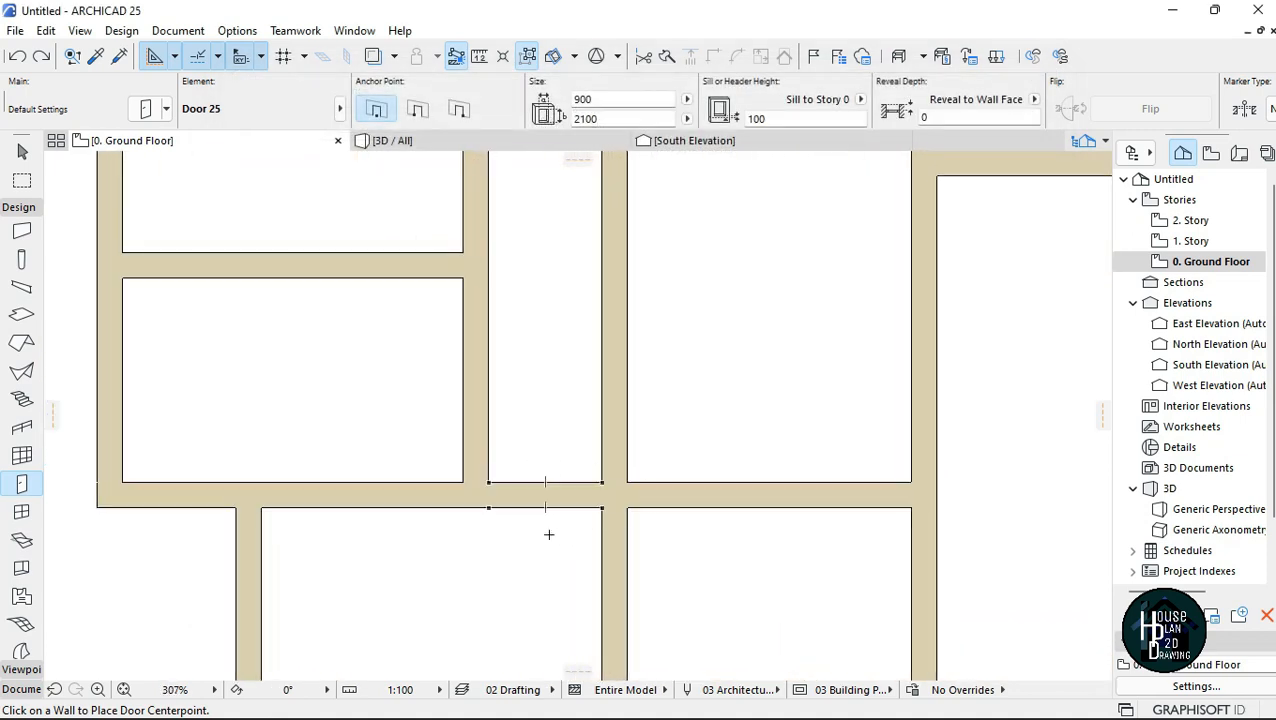
pyautogui.click(545, 498)
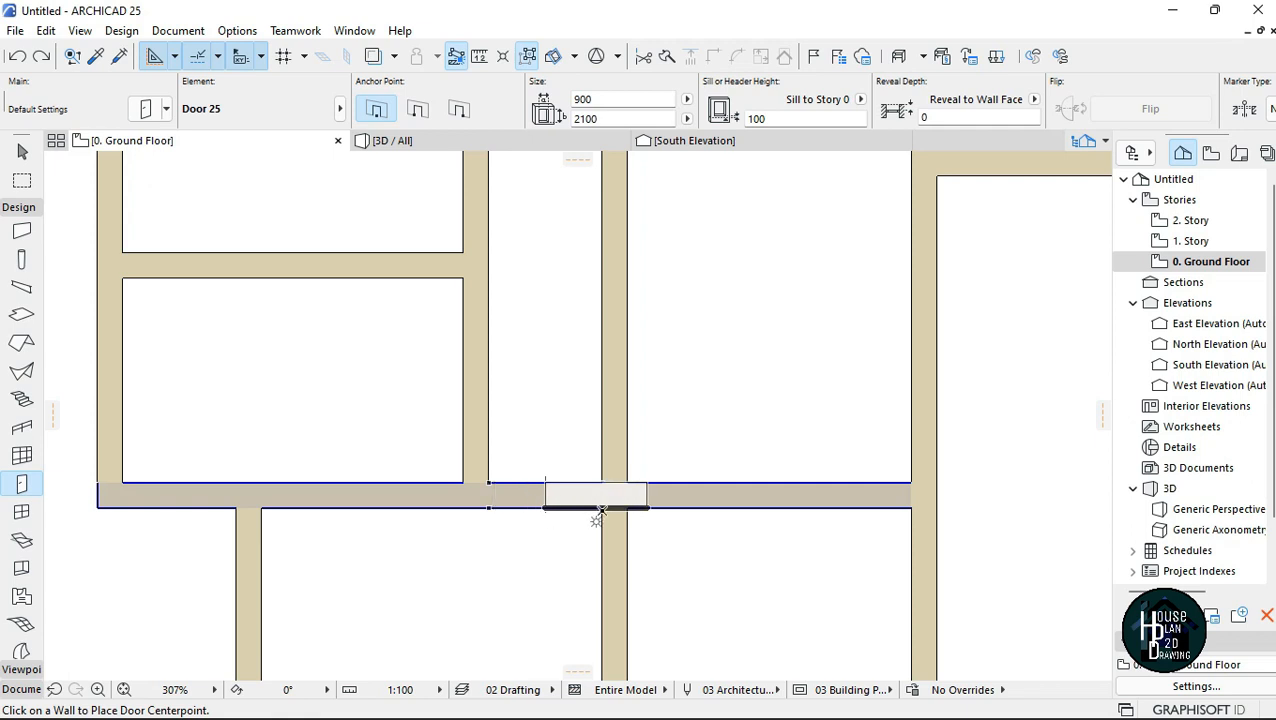
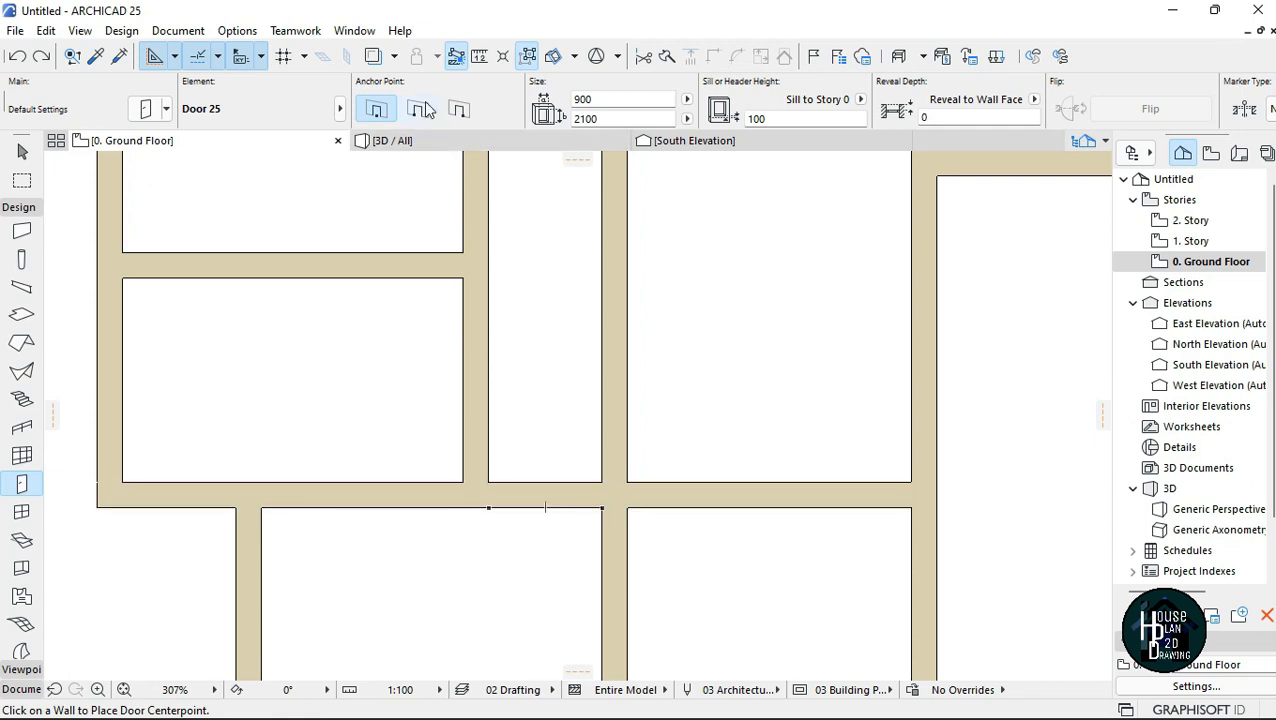
pyautogui.click(459, 108)
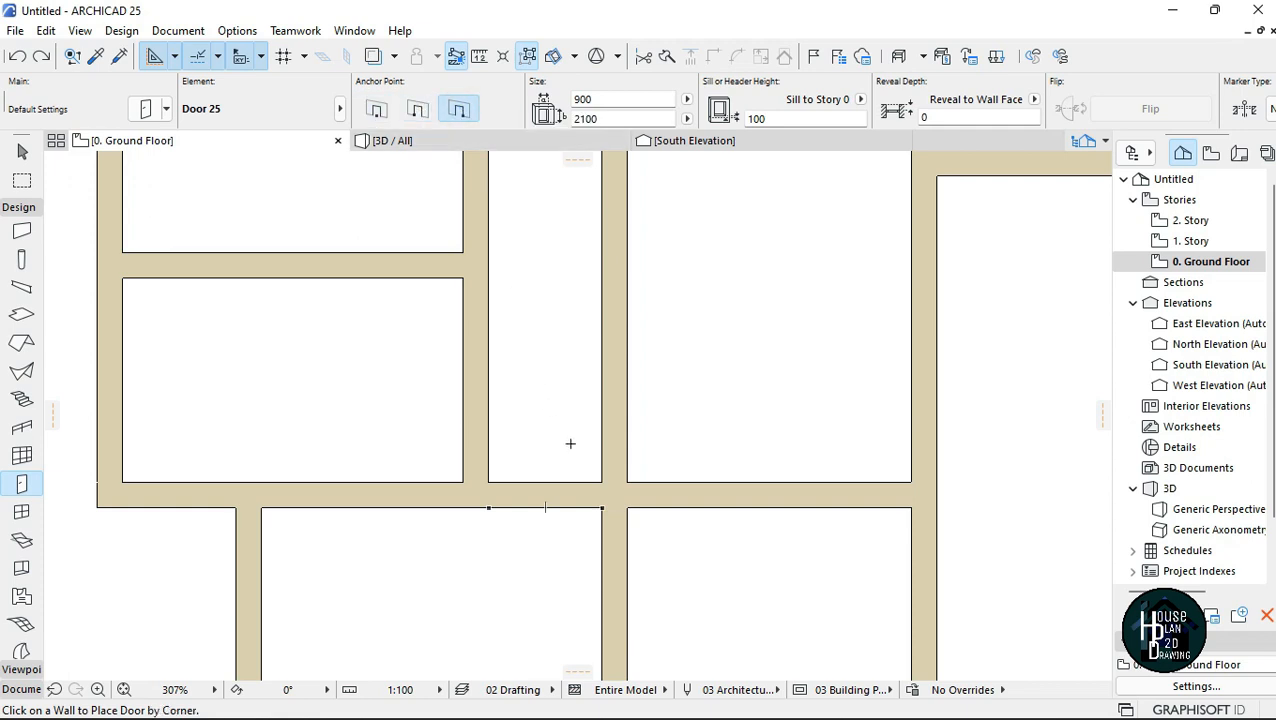
pyautogui.click(417, 108)
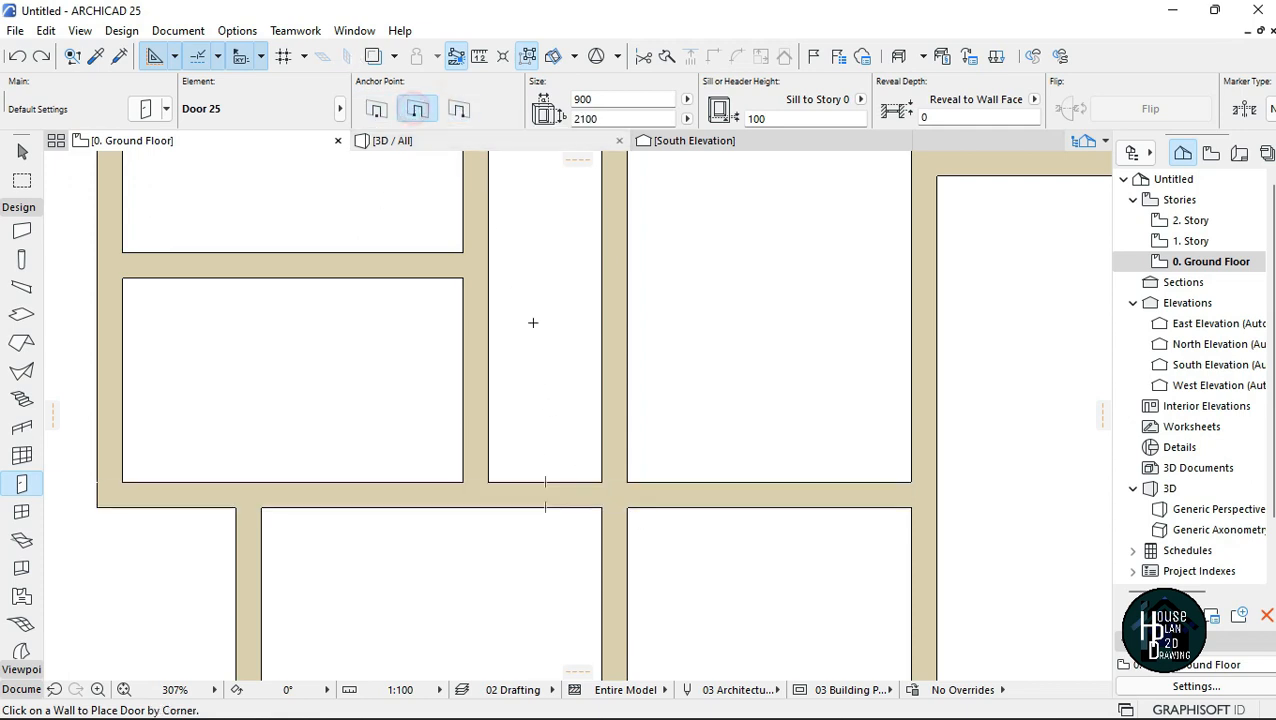
pyautogui.click(600, 507)
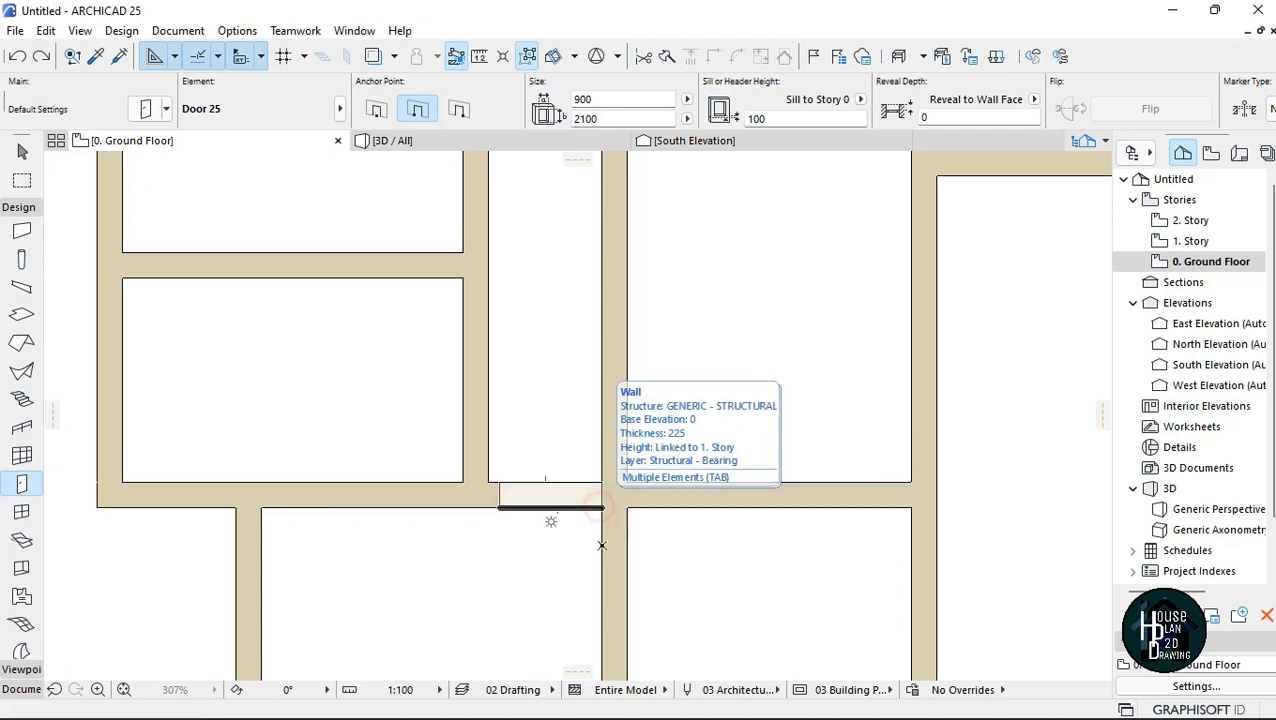
pyautogui.scroll(-2, 527, 407)
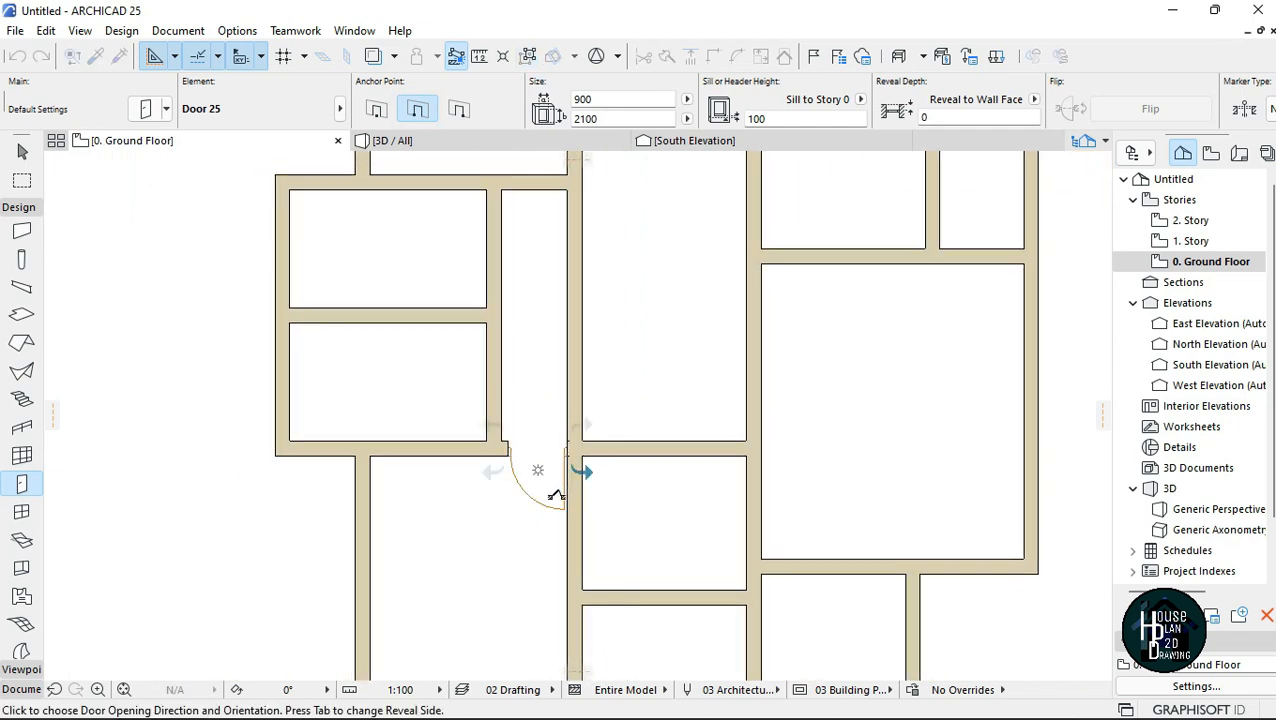
pyautogui.press('Escape')
pyautogui.scroll(2, 518, 385)
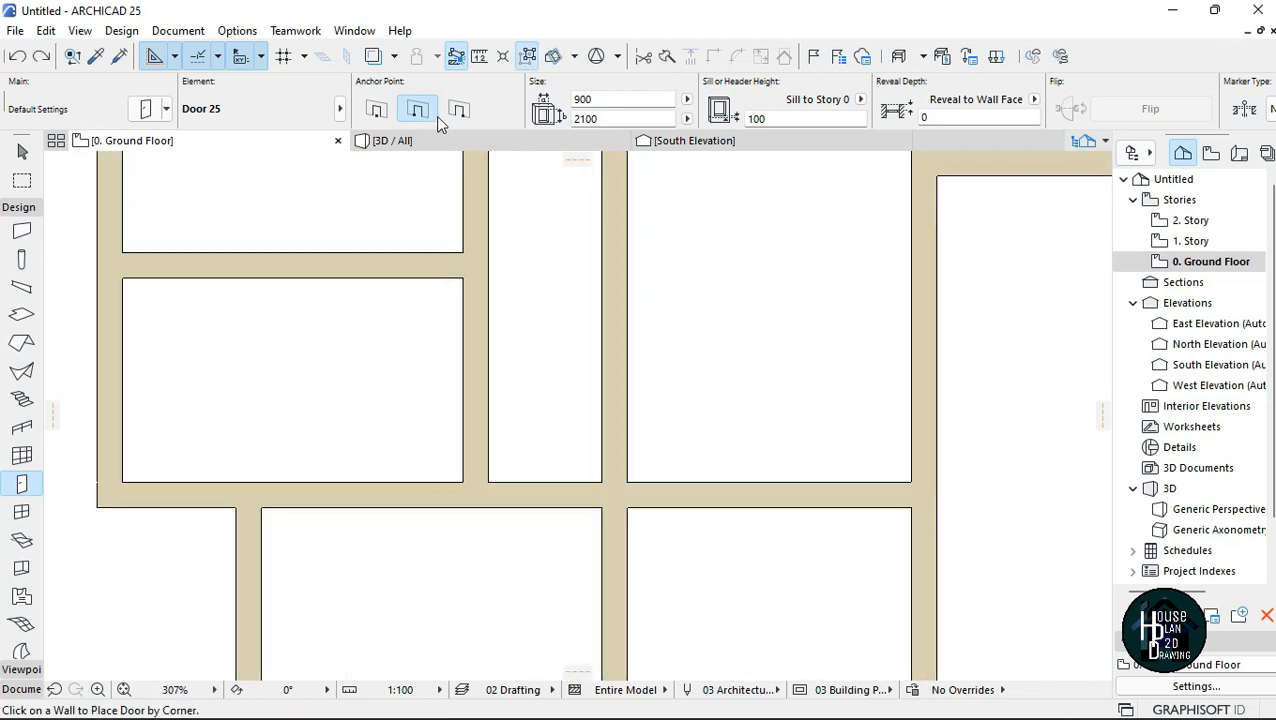
# Place a 900 by 2100 door at the narrow corridor's lower end, hinged against its right wall and swinging into the lower-left room.
pyautogui.click(600, 507)
pyautogui.scroll(-2, 592, 540)
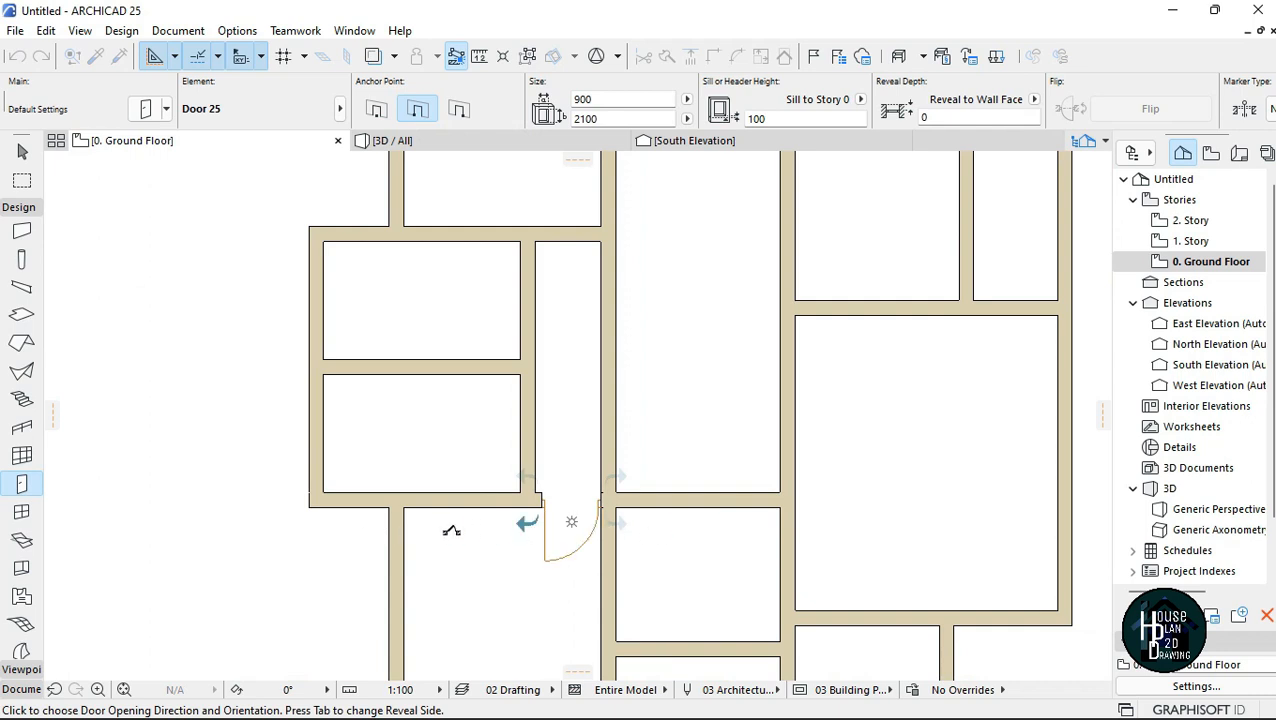
pyautogui.scroll(-1, 498, 507)
pyautogui.scroll(1, 553, 518)
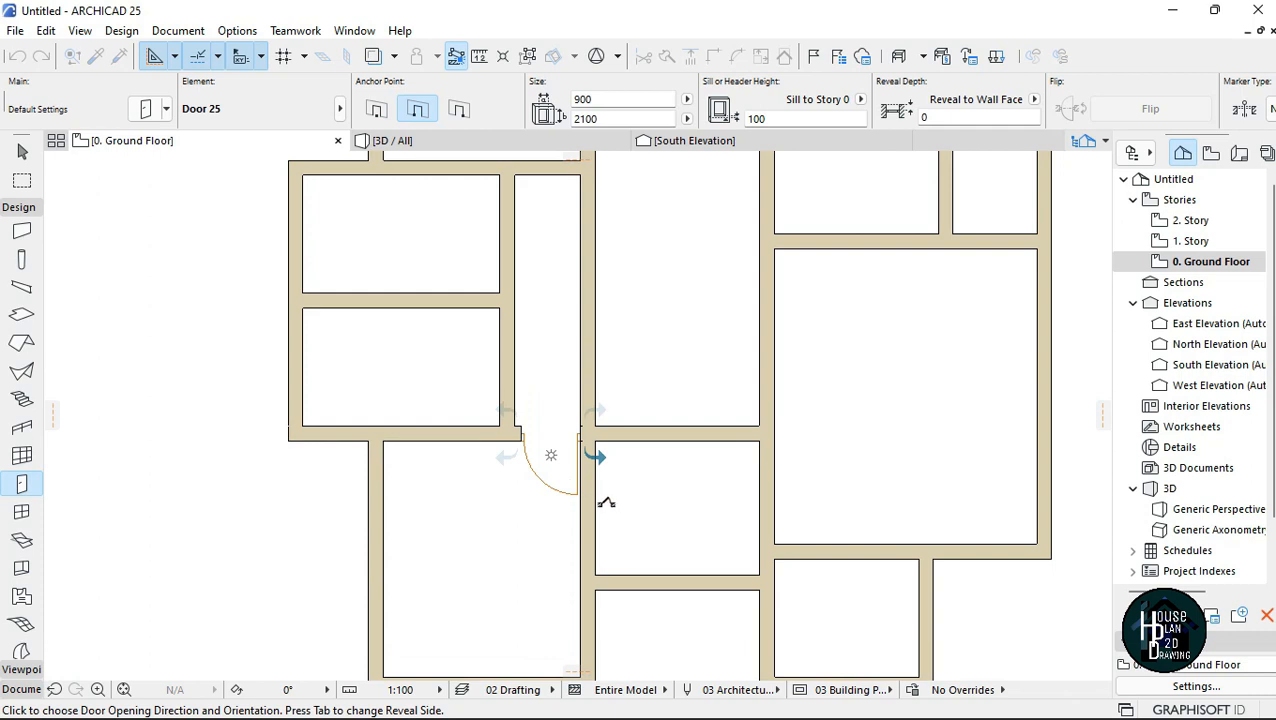
pyautogui.click(609, 502)
pyautogui.scroll(2, 581, 524)
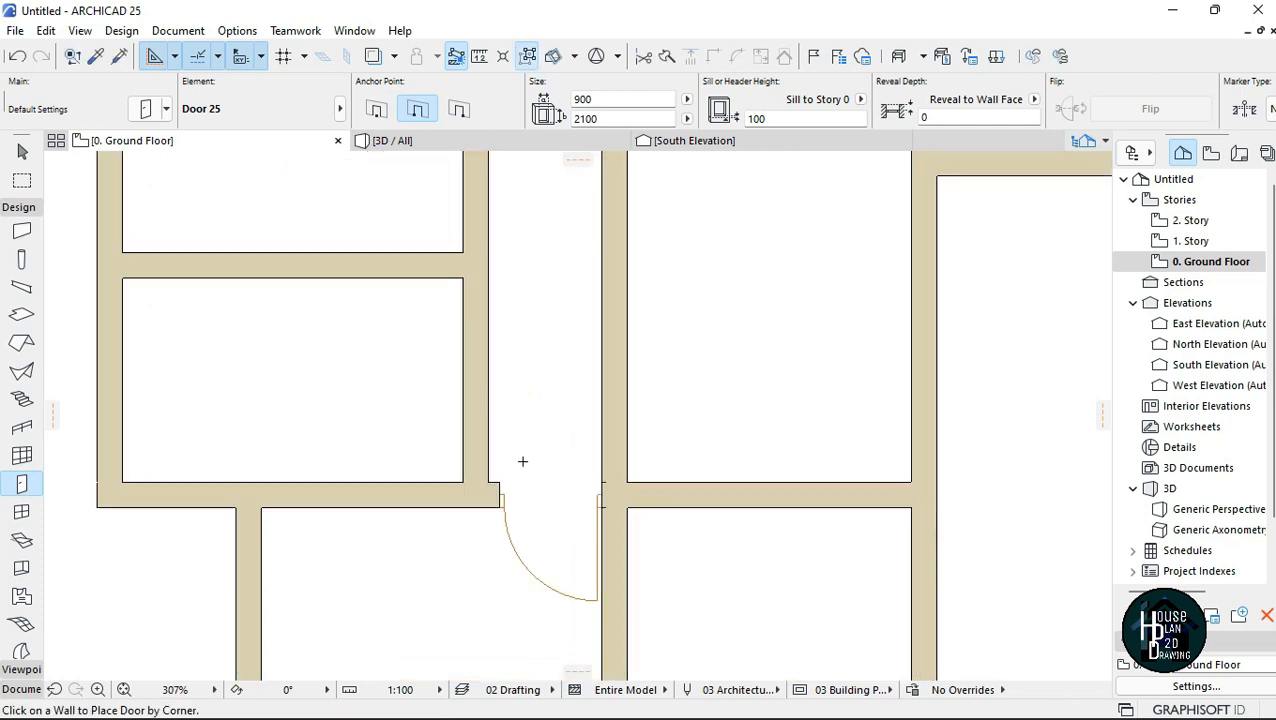
# Place a door by its other corner at the corridor's upper end, hinged against the right wall and swinging into the upper-left room.
pyautogui.scroll(-1, 545, 512)
pyautogui.scroll(1, 484, 584)
pyautogui.scroll(-1, 490, 590)
pyautogui.scroll(3, 515, 399)
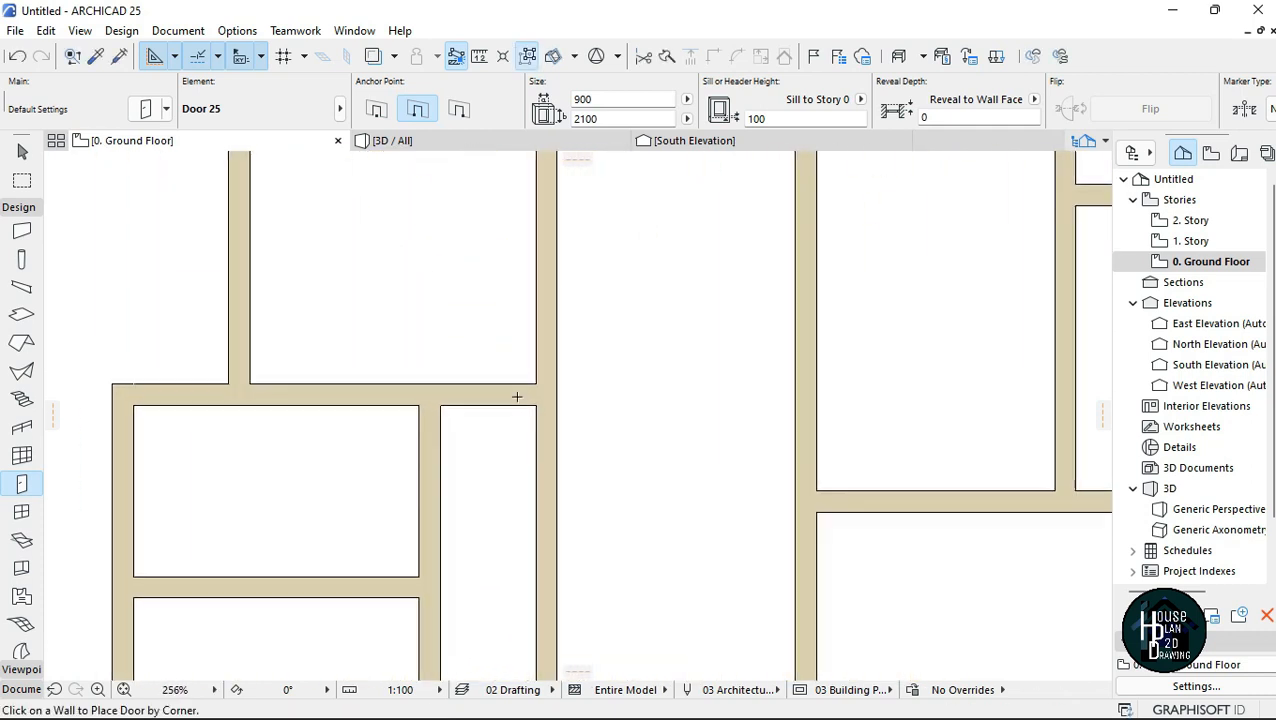
pyautogui.click(460, 110)
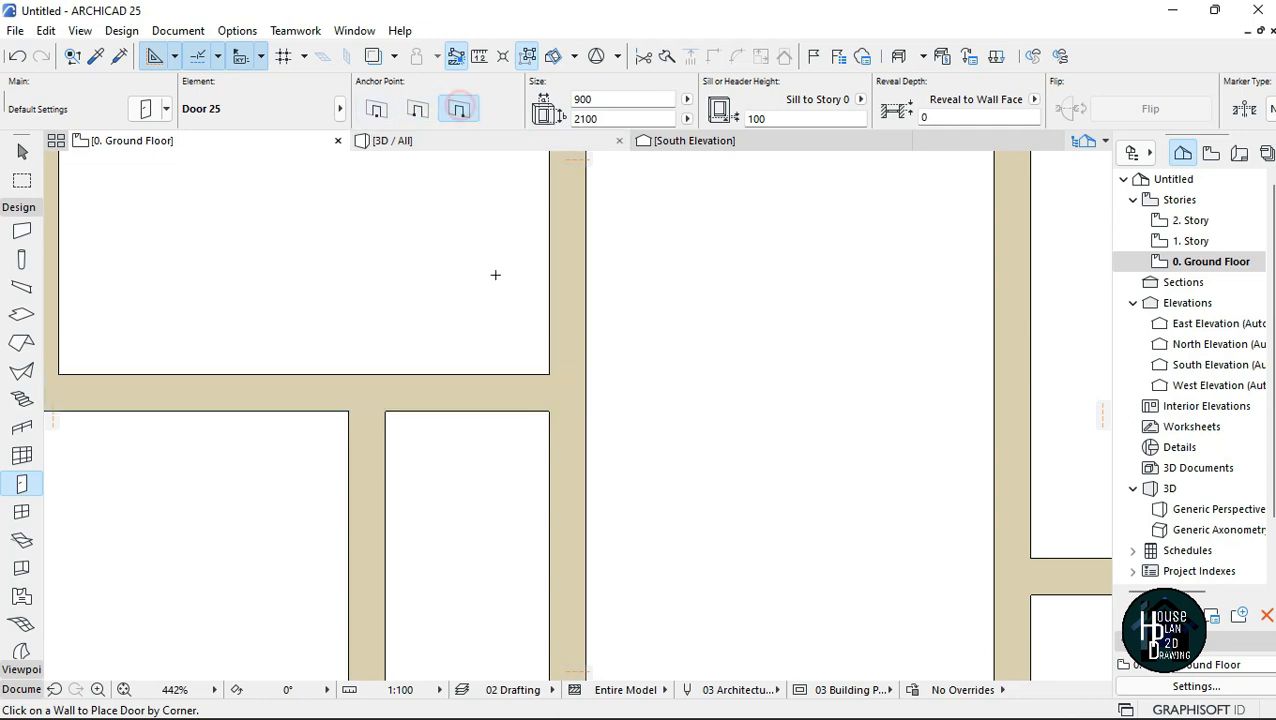
pyautogui.click(548, 371)
pyautogui.click(502, 313)
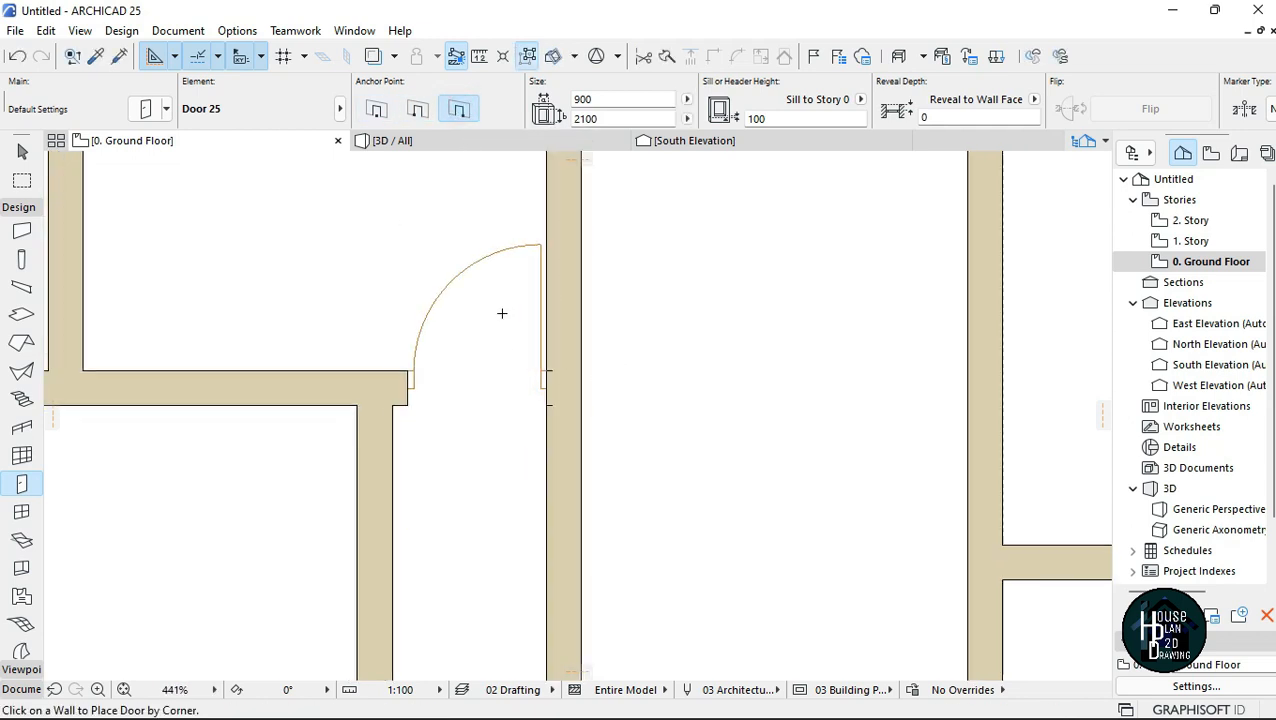
# Place a door by its first corner at the lower end of the upper-right bedroom's left wall, swinging into the bedroom.
pyautogui.scroll(-8, 502, 313)
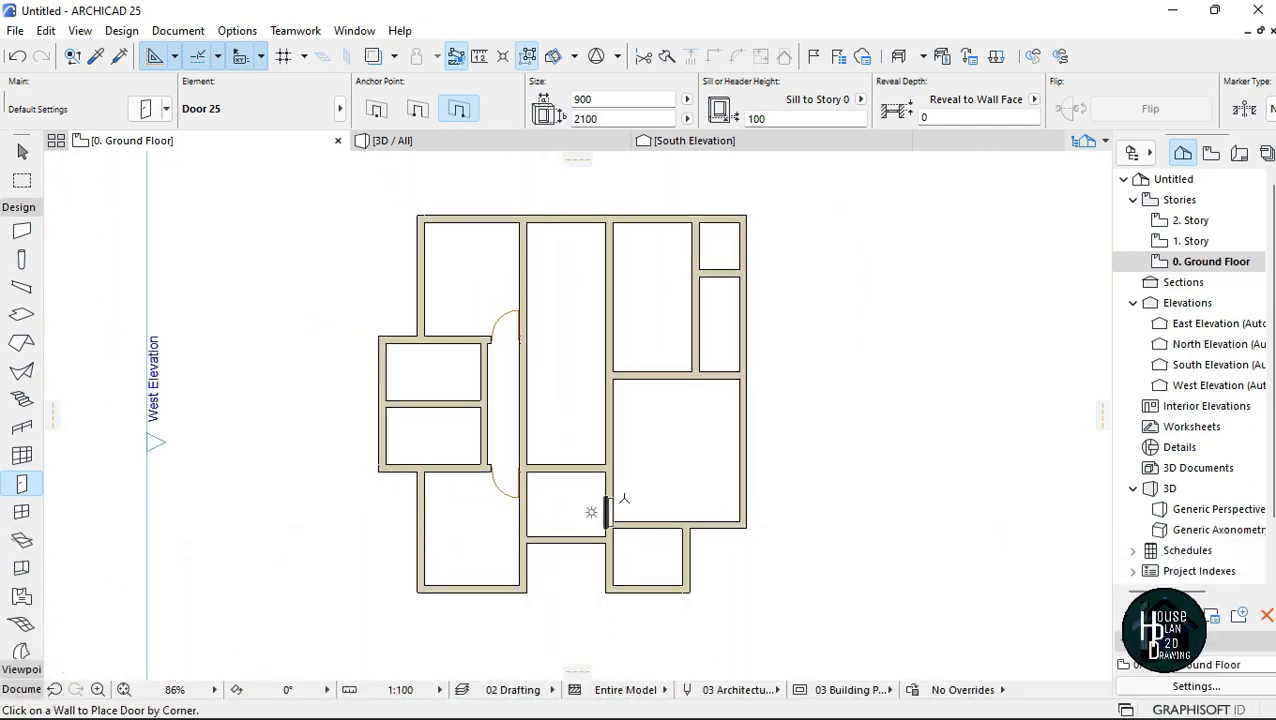
pyautogui.scroll(4, 564, 532)
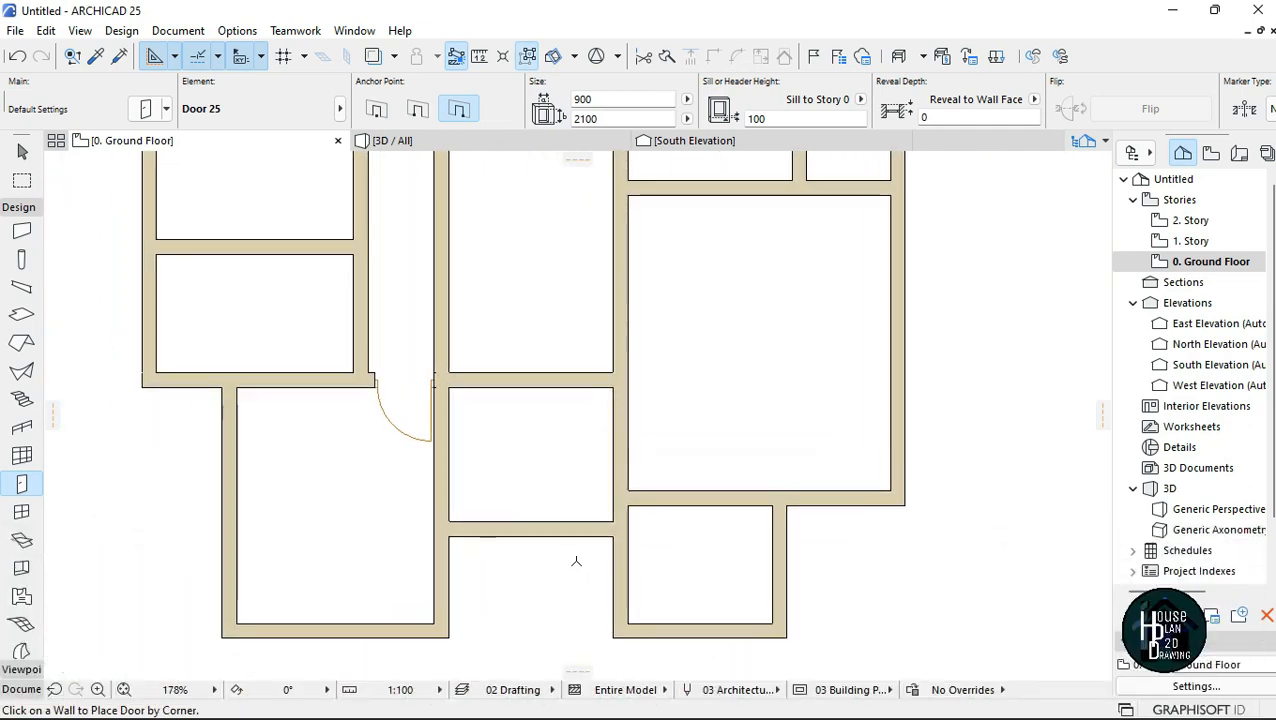
pyautogui.scroll(-4, 543, 566)
pyautogui.scroll(8, 552, 503)
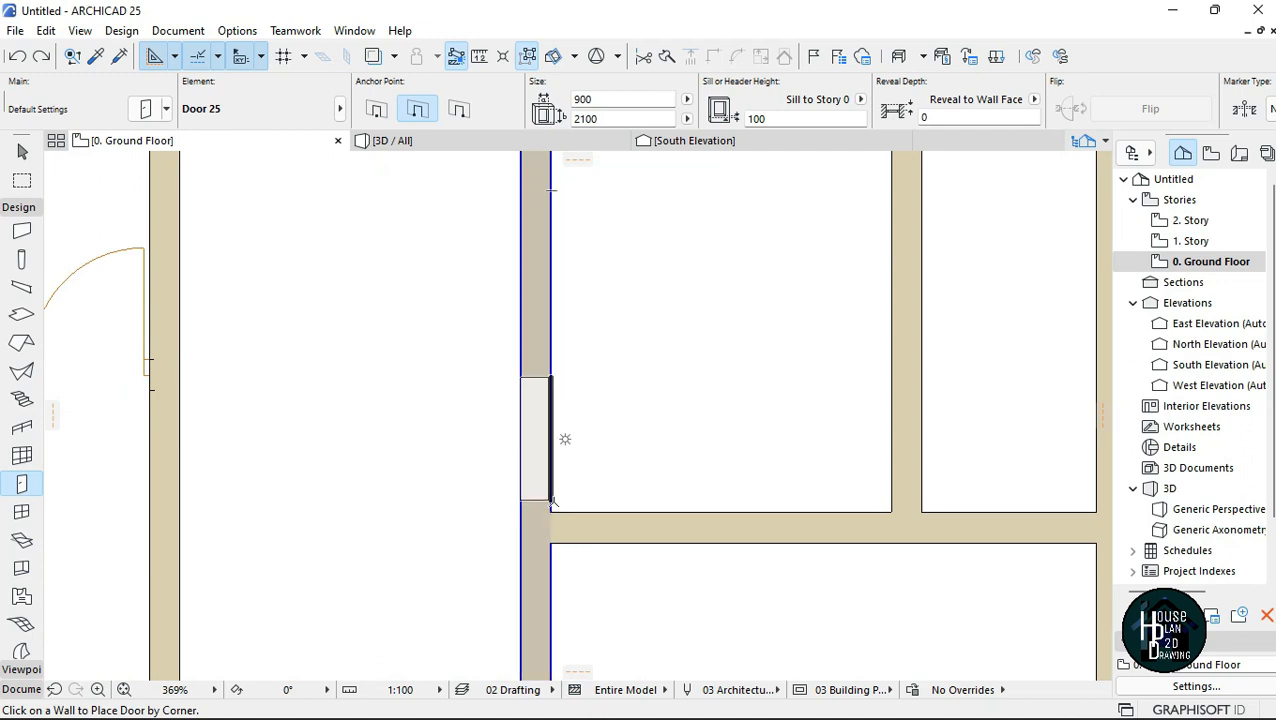
pyautogui.click(553, 508)
pyautogui.click(561, 519)
pyautogui.scroll(-4, 561, 519)
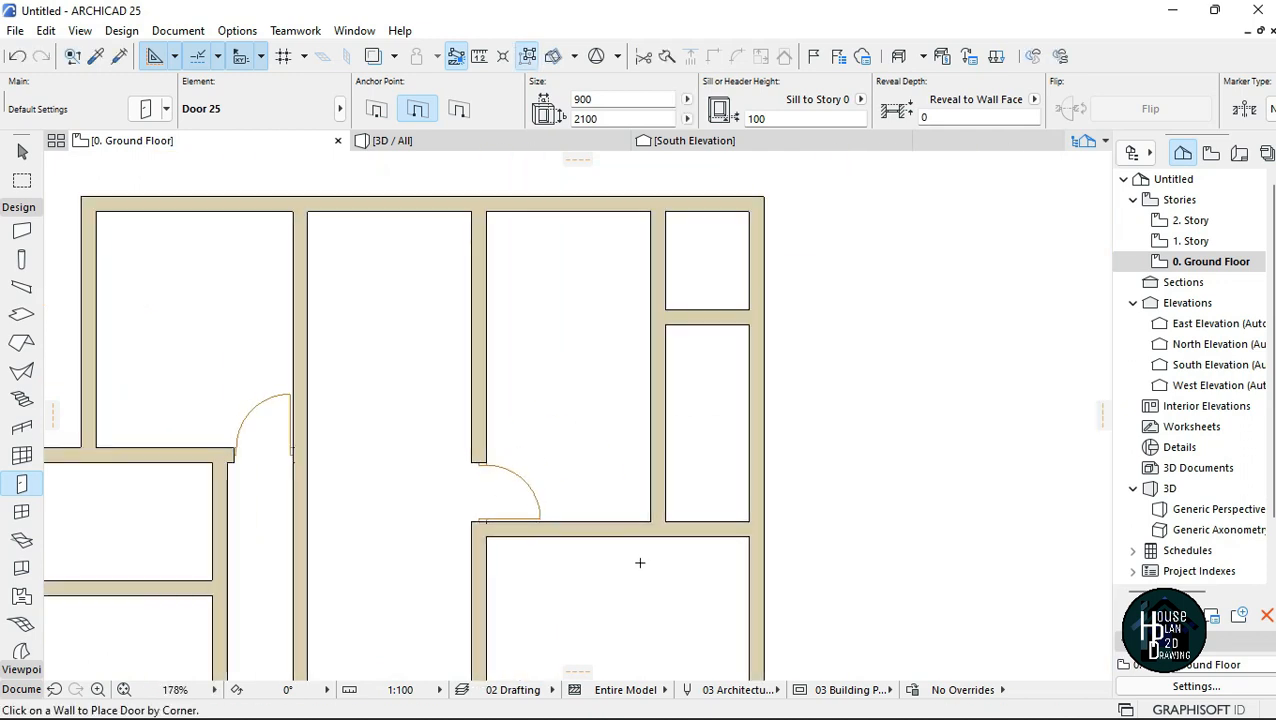
# Place a door by its second corner at the lower end of the bedroom's right wall, hinged at the corner and swinging into the bedroom.
pyautogui.scroll(5, 634, 525)
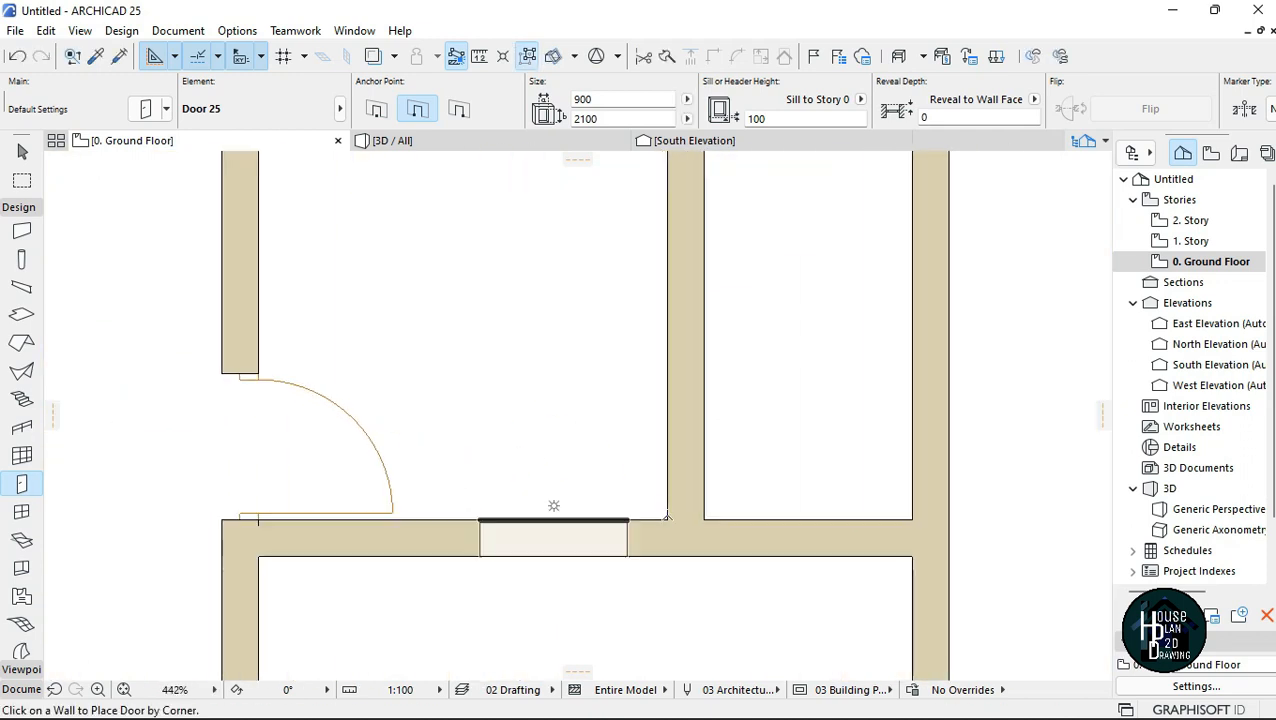
pyautogui.click(459, 109)
pyautogui.click(664, 514)
pyautogui.click(655, 529)
pyautogui.scroll(-5, 607, 535)
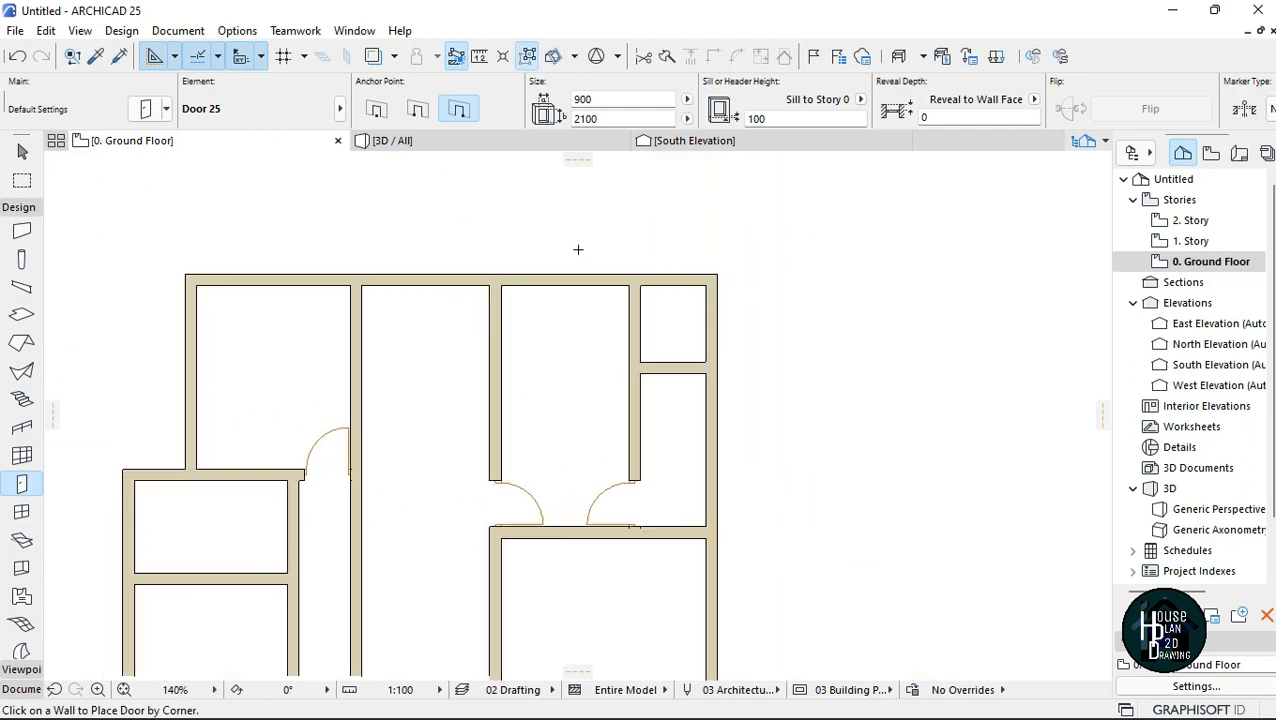
# Place a door at the lower end of the small top-right room's left wall, swinging into that room, and finish placing doors.
pyautogui.scroll(-1, 578, 250)
pyautogui.scroll(4, 629, 299)
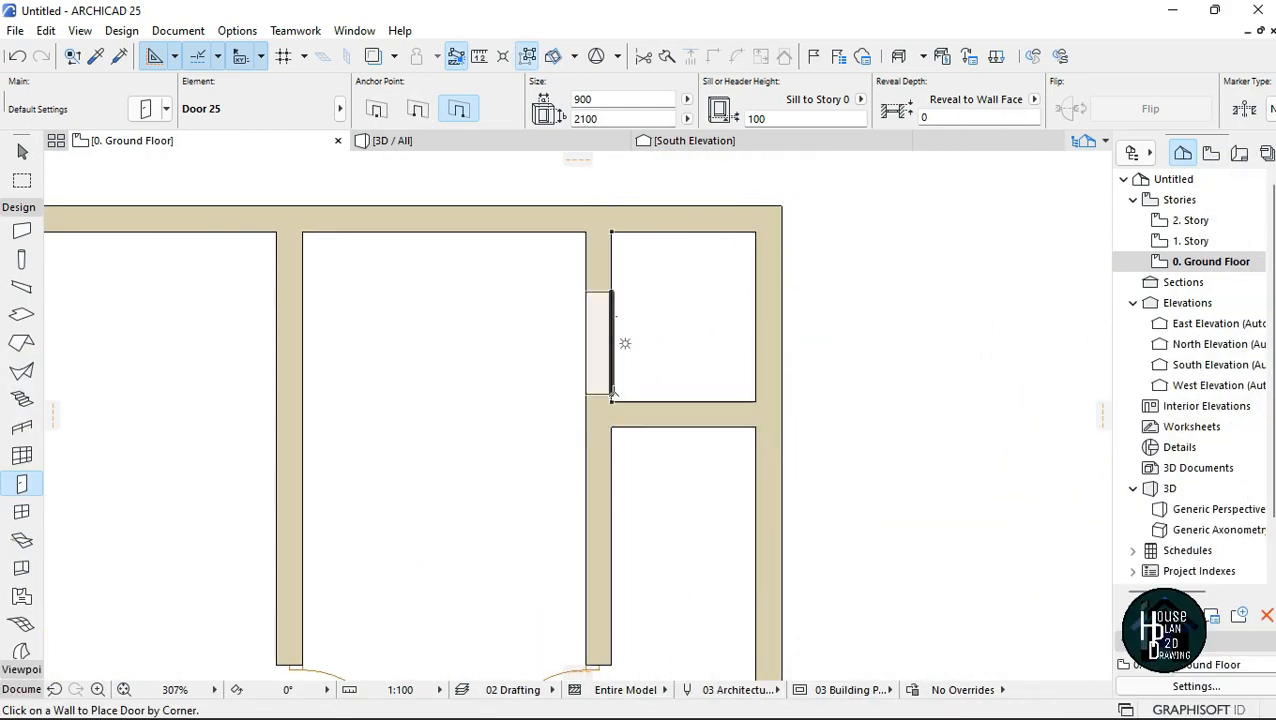
pyautogui.click(612, 401)
pyautogui.click(741, 456)
pyautogui.scroll(-5, 694, 282)
pyautogui.press('Escape')
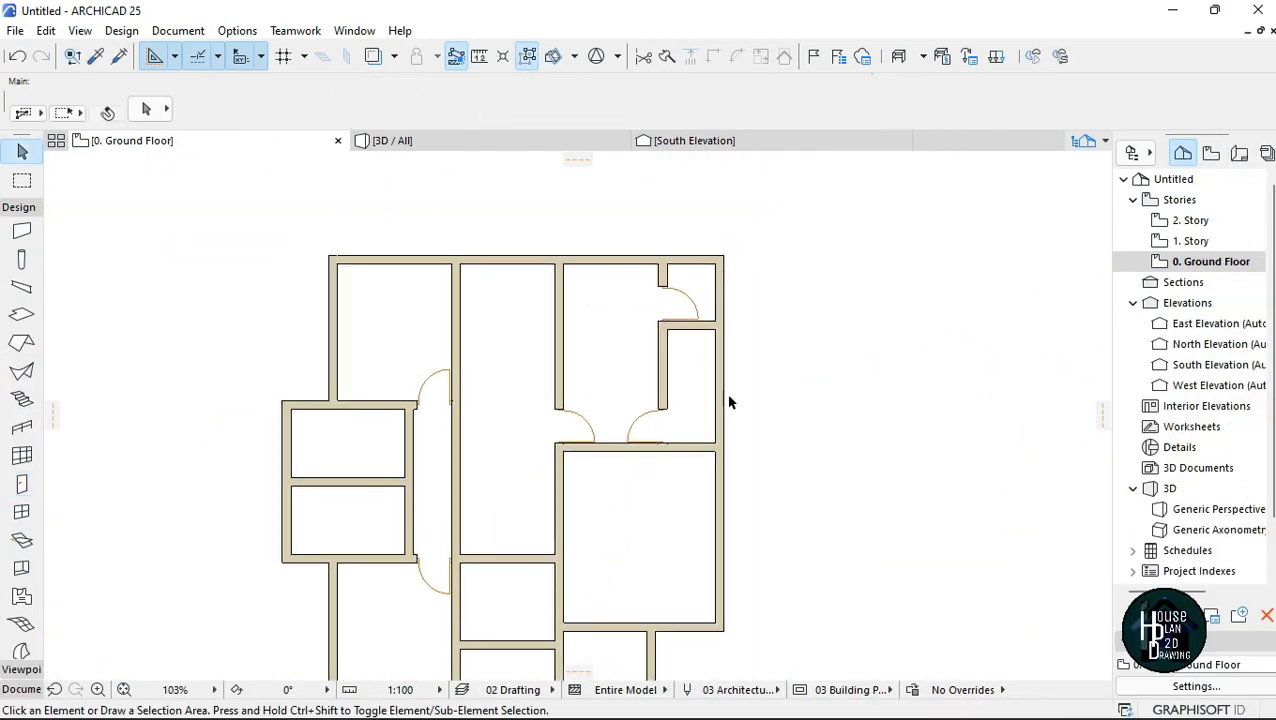
# Trim away the outer wall beside the narrow right-hand room and the wall section between the central hall and the large right room.
pyautogui.scroll(-3, 700, 375)
pyautogui.scroll(4, 700, 360)
pyautogui.scroll(-3, 680, 410)
pyautogui.scroll(2, 590, 390)
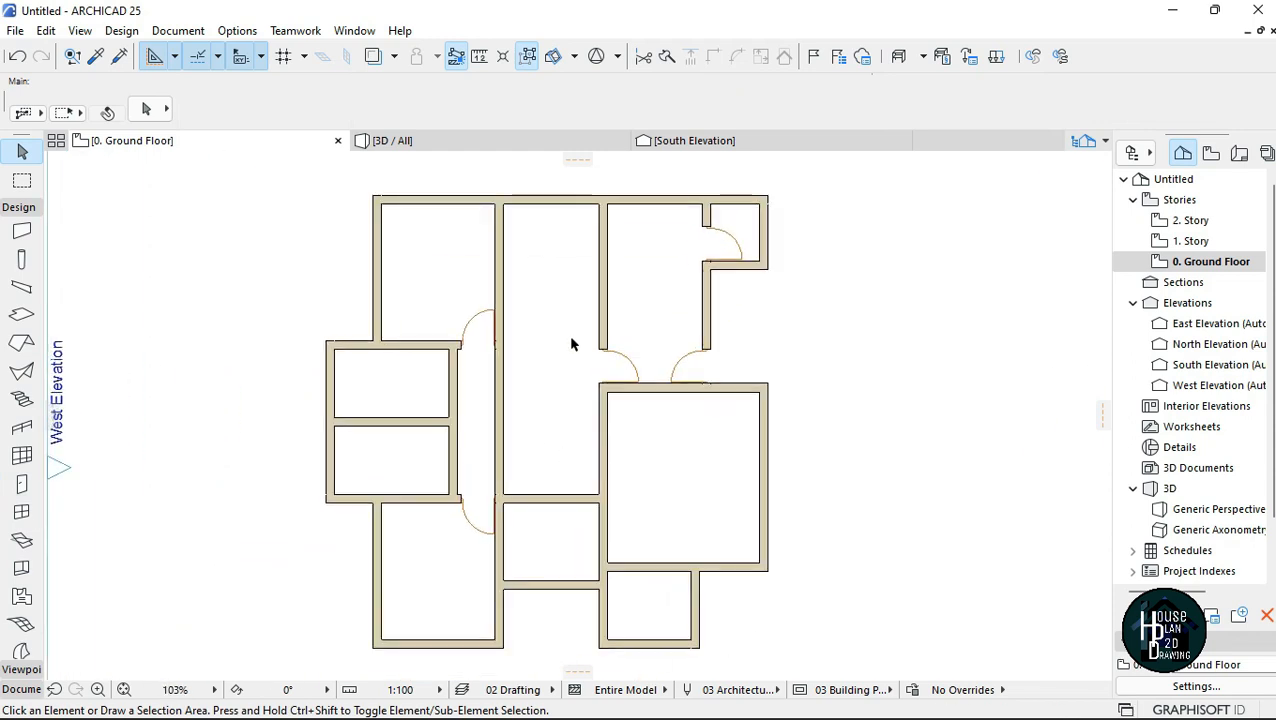
pyautogui.scroll(-1, 600, 457)
pyautogui.scroll(3, 602, 443)
pyautogui.scroll(-4, 627, 464)
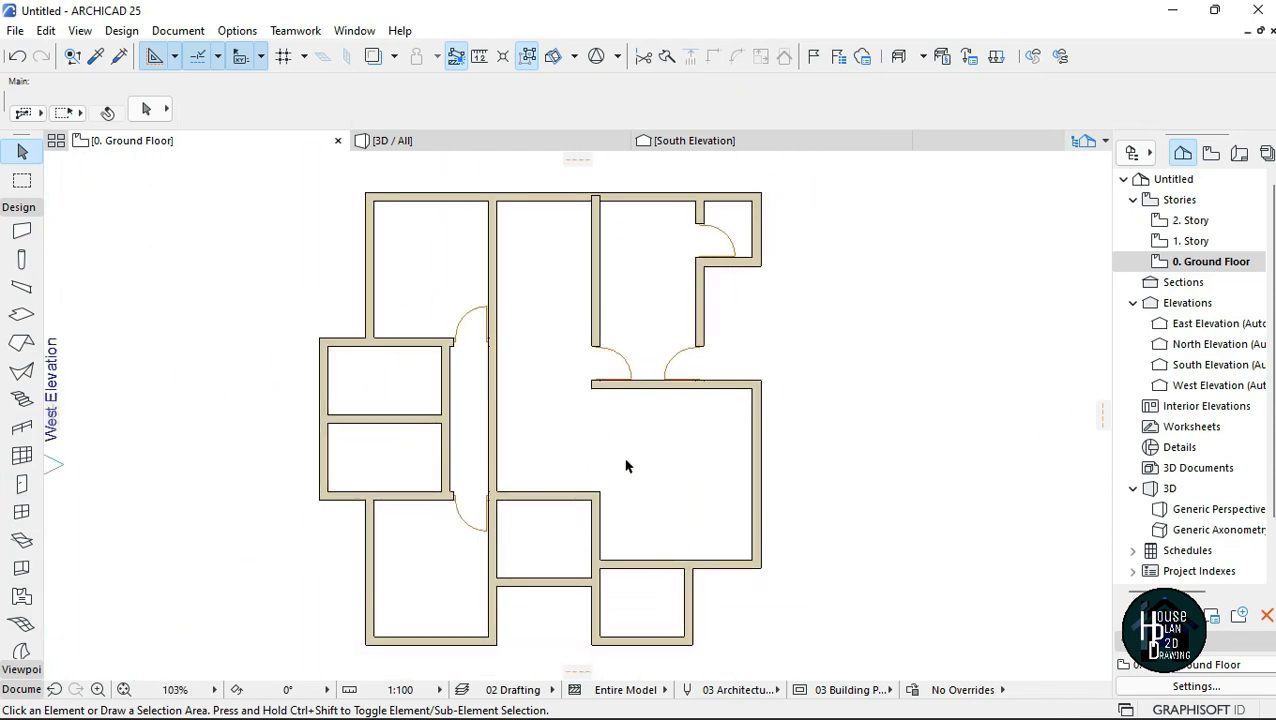
# Stretch the upper end of the wall between hall and bedroom past the top exterior wall, and trim off the protruding stub.
pyautogui.scroll(3, 638, 370)
pyautogui.scroll(5, 625, 380)
pyautogui.scroll(-6, 541, 484)
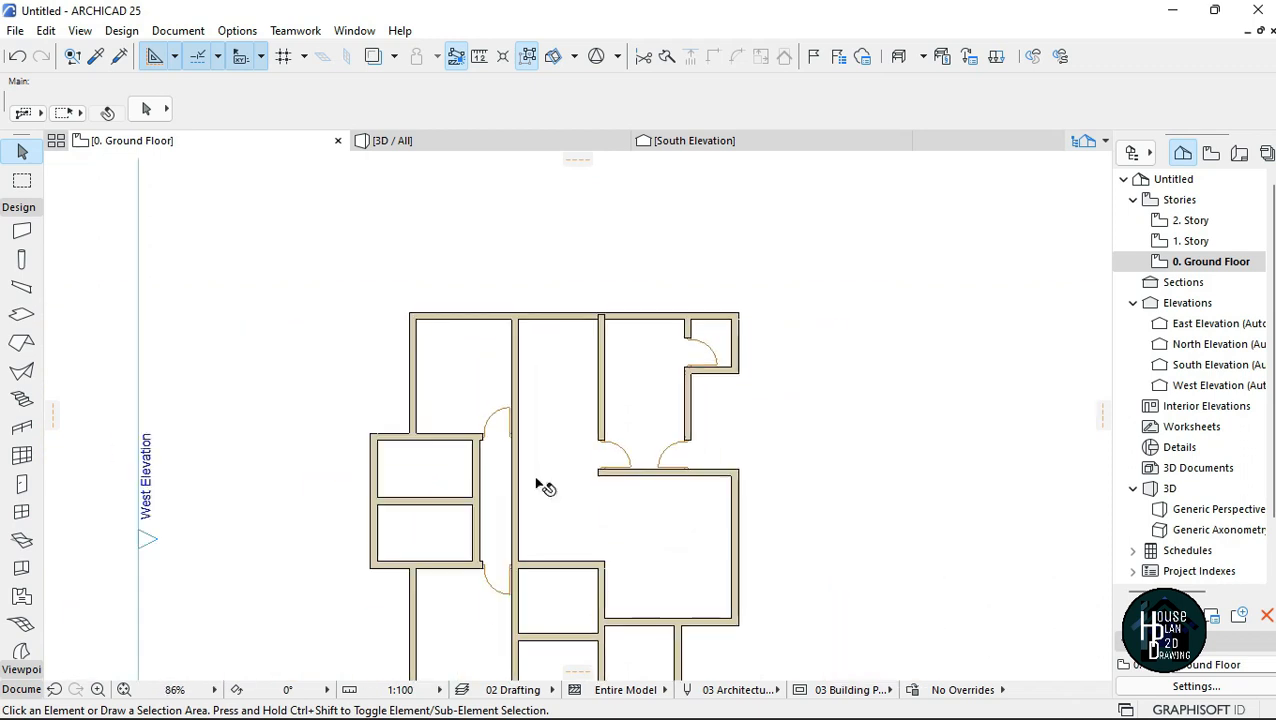
pyautogui.scroll(1, 618, 296)
pyautogui.scroll(6, 589, 340)
pyautogui.scroll(1, 589, 340)
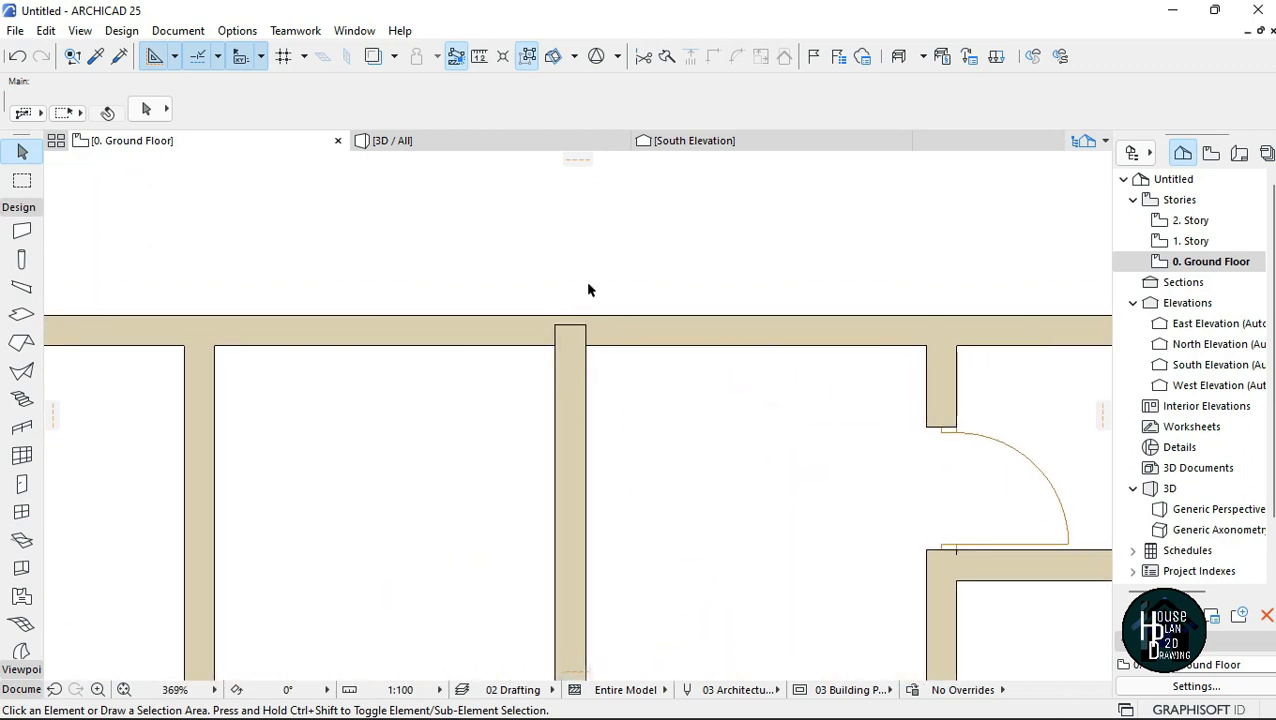
pyautogui.click(562, 410)
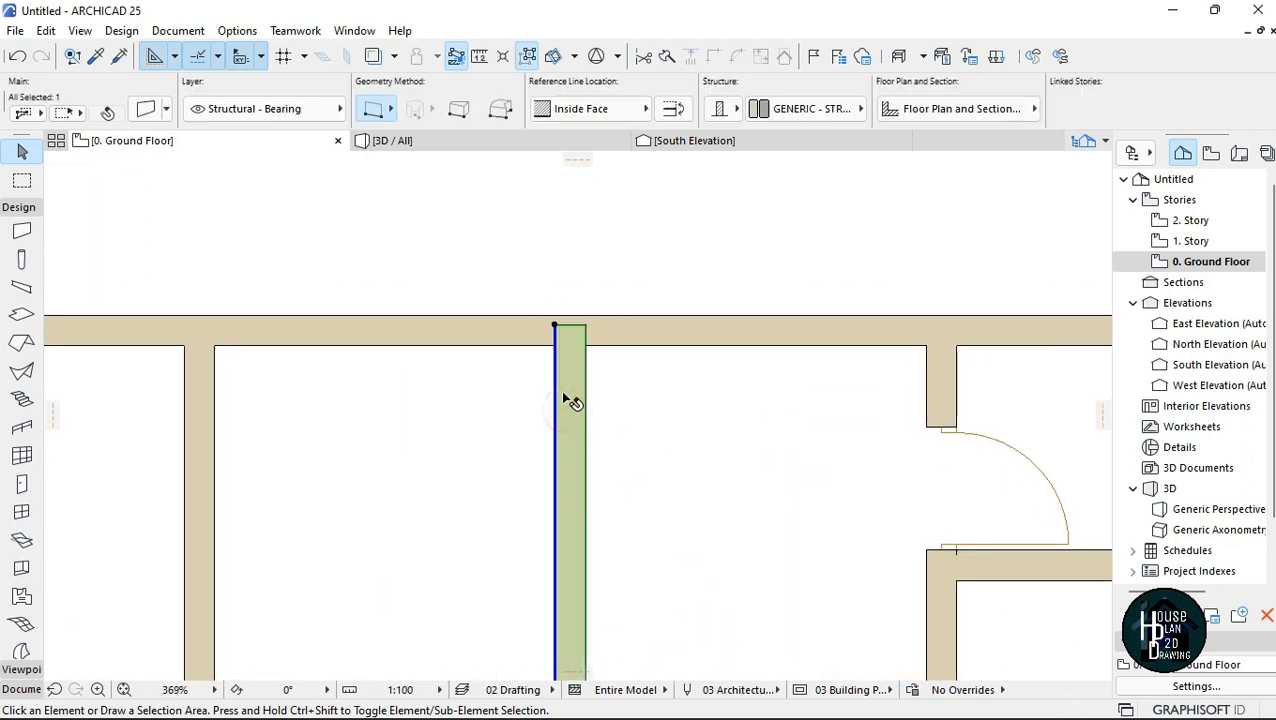
pyautogui.click(556, 325)
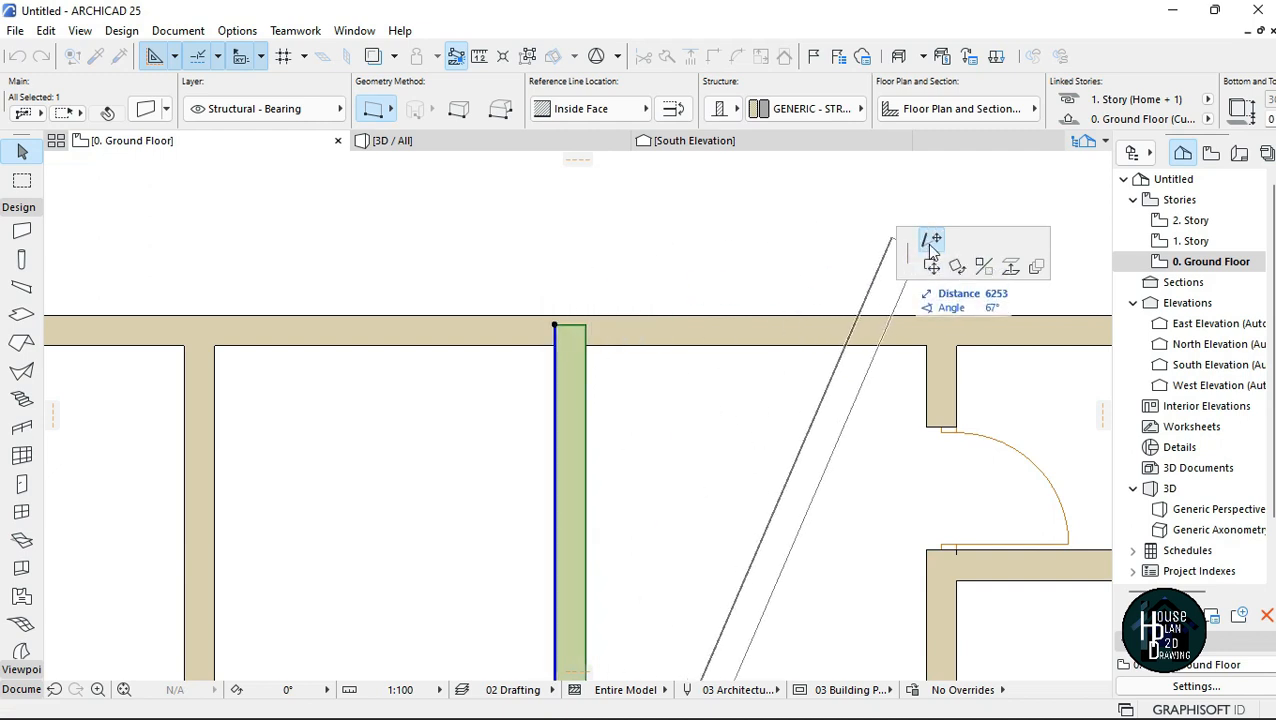
pyautogui.click(563, 270)
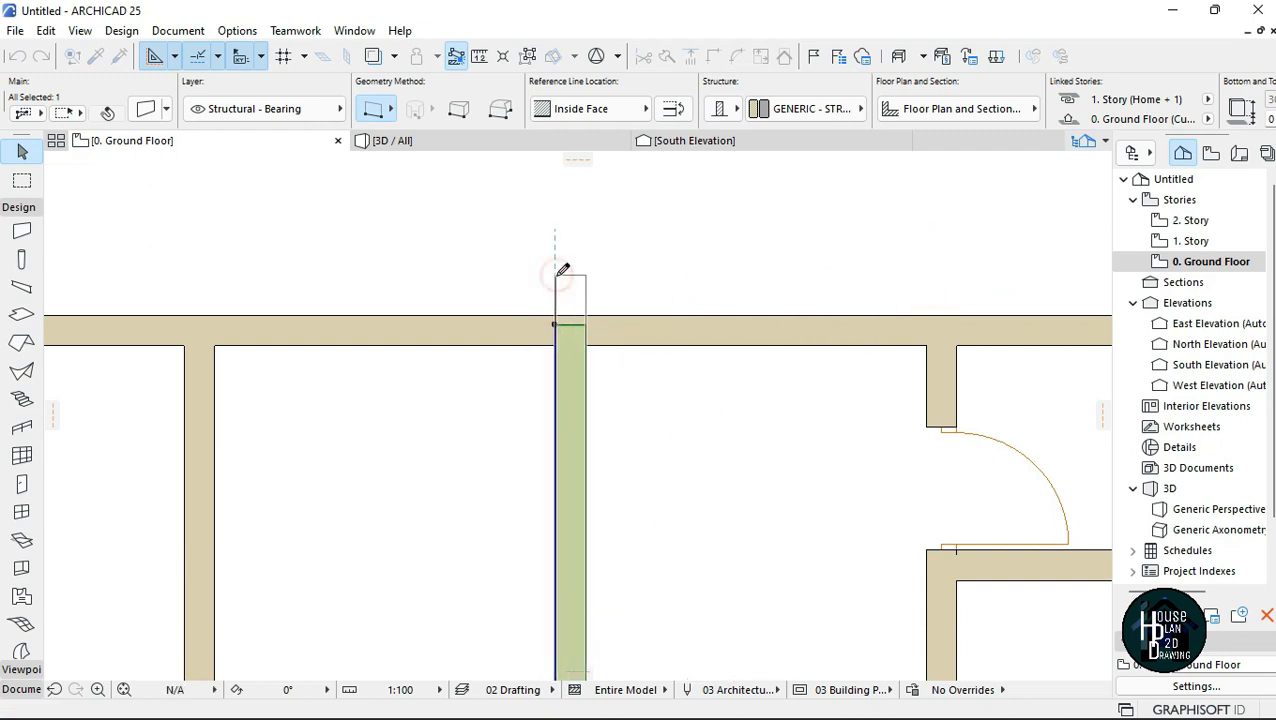
pyautogui.click(617, 377)
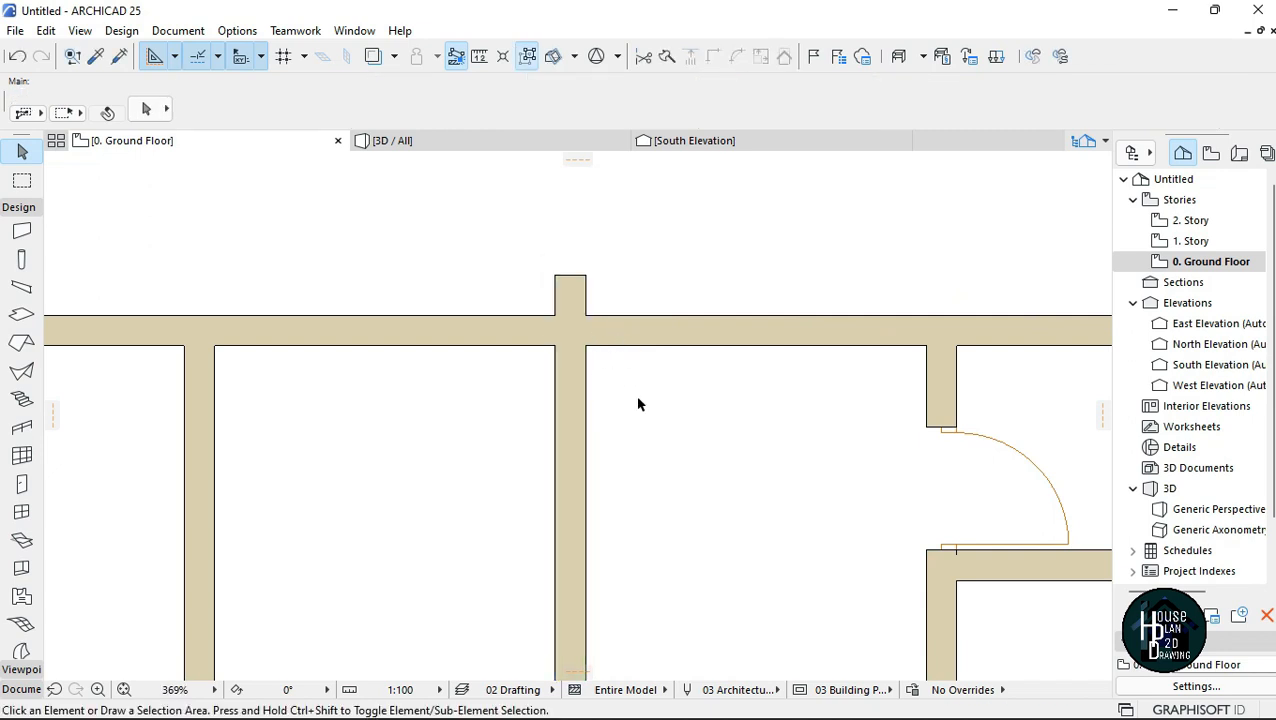
pyautogui.keyDown('ctrl'); pyautogui.click(585, 307); pyautogui.keyUp('ctrl')
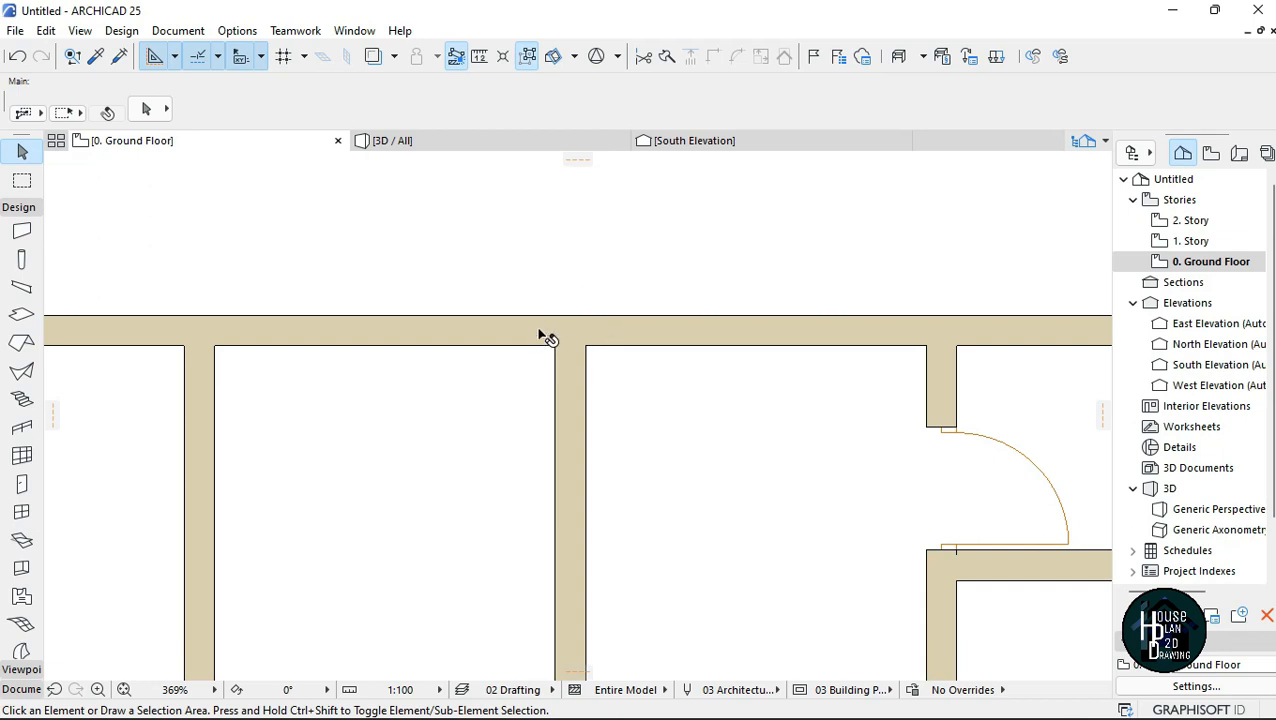
# Place a 900 by 2100 door at the right end of the lower small left-hand room's bottom wall, hinged at the corner and swinging inward.
pyautogui.scroll(-10, 540, 335)
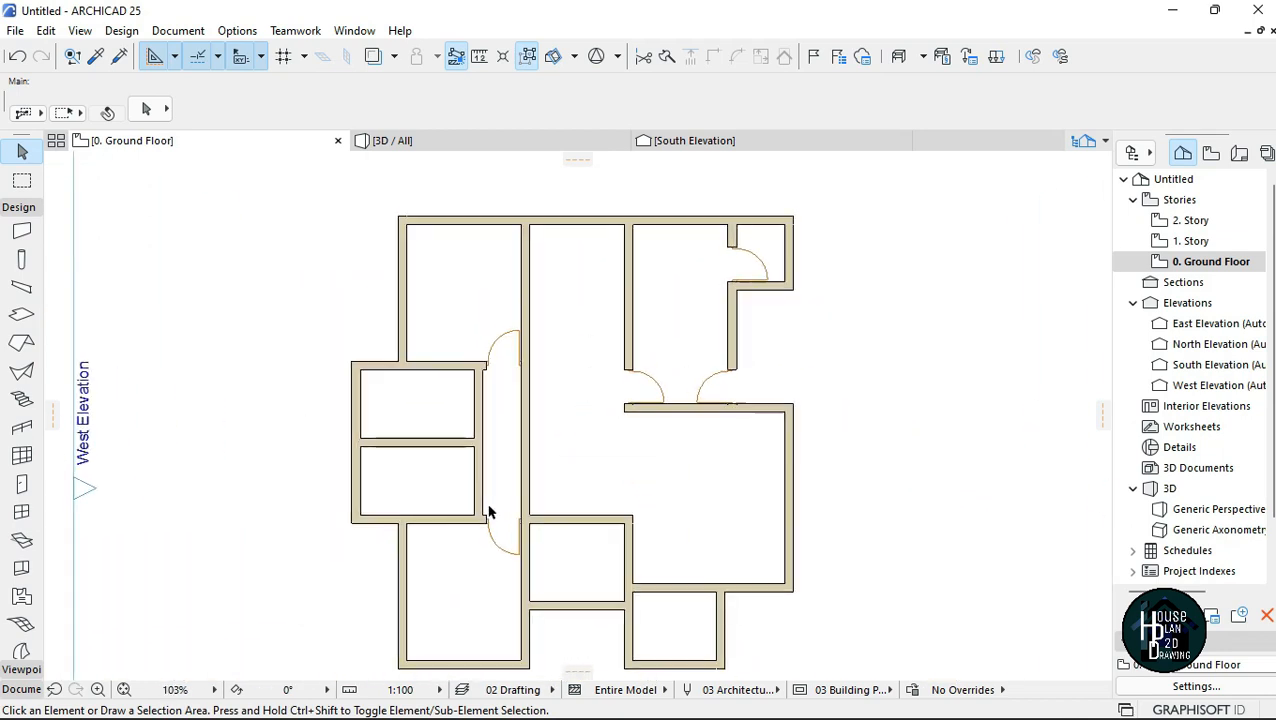
pyautogui.scroll(5, 489, 512)
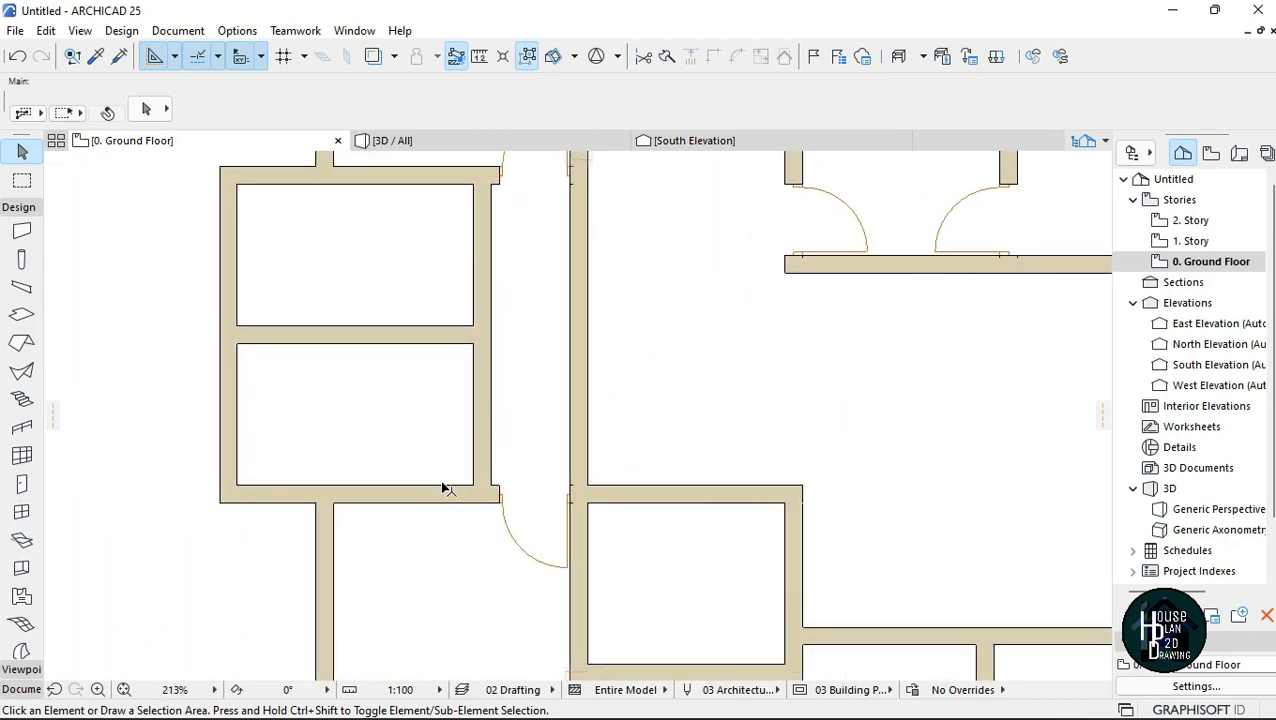
pyautogui.keyDown('alt'); pyautogui.click(573, 561); pyautogui.keyUp('alt')
pyautogui.scroll(5, 439, 504)
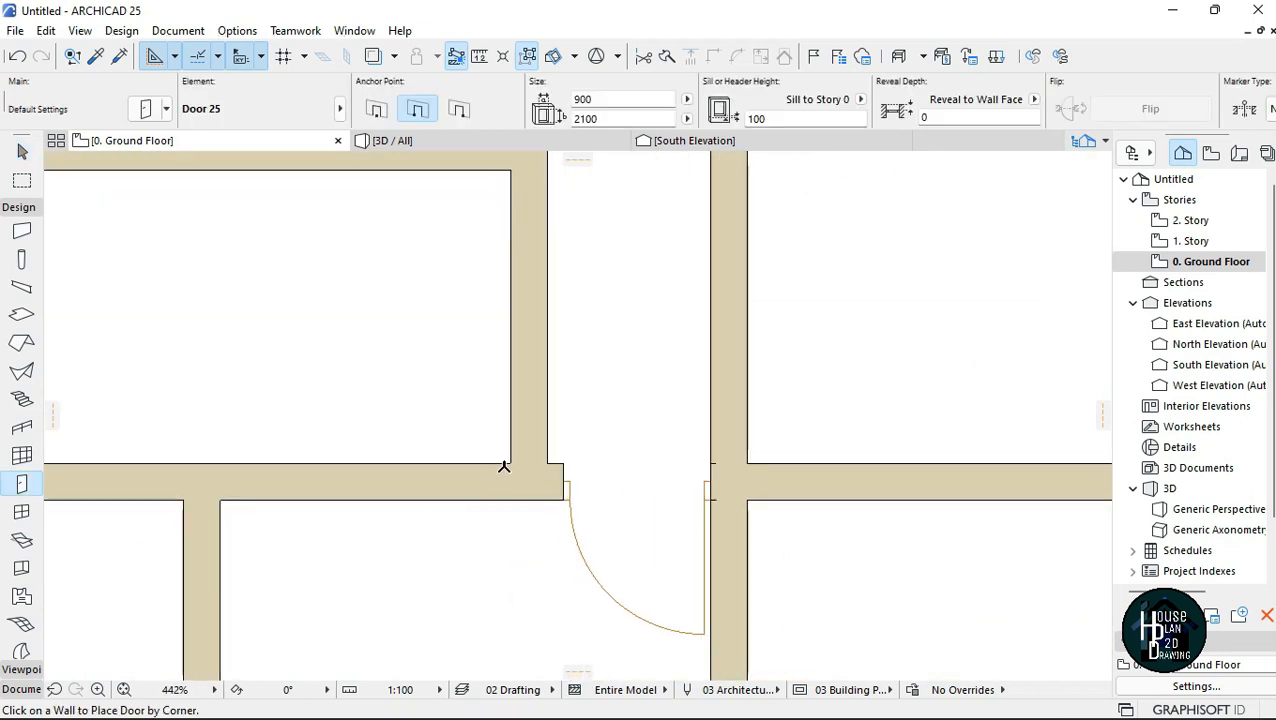
pyautogui.click(509, 464)
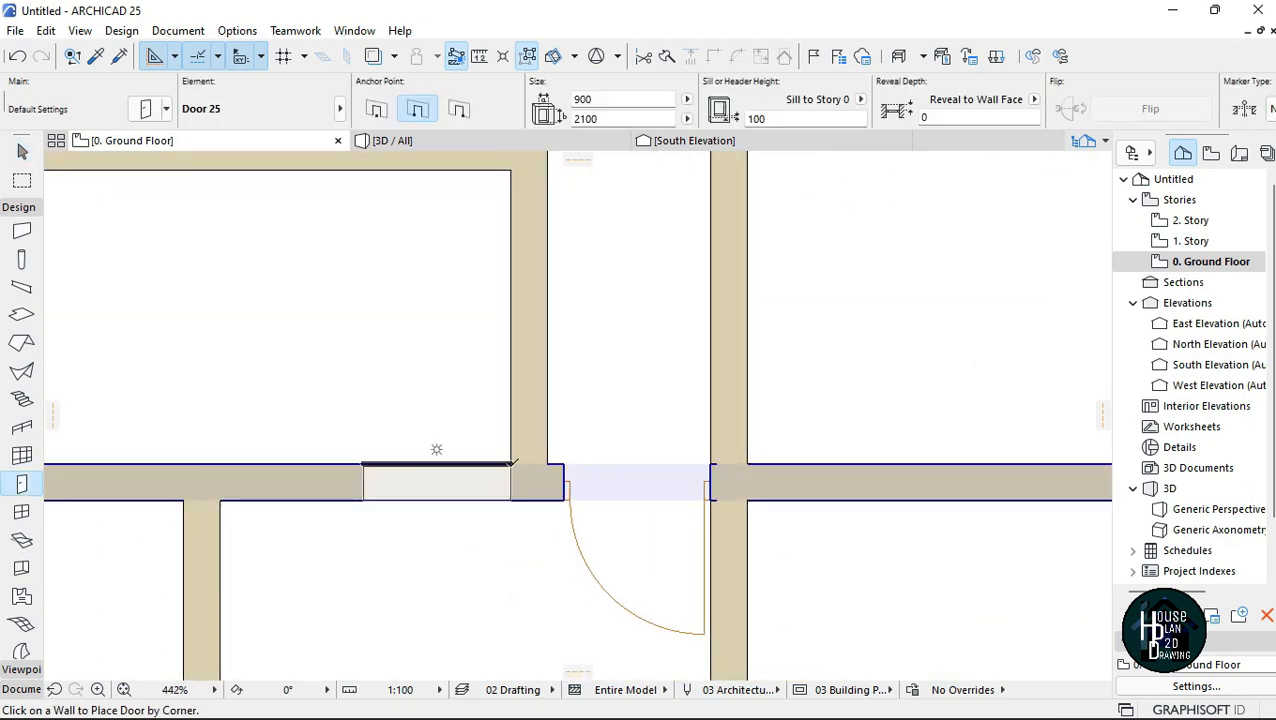
pyautogui.scroll(5, 505, 465)
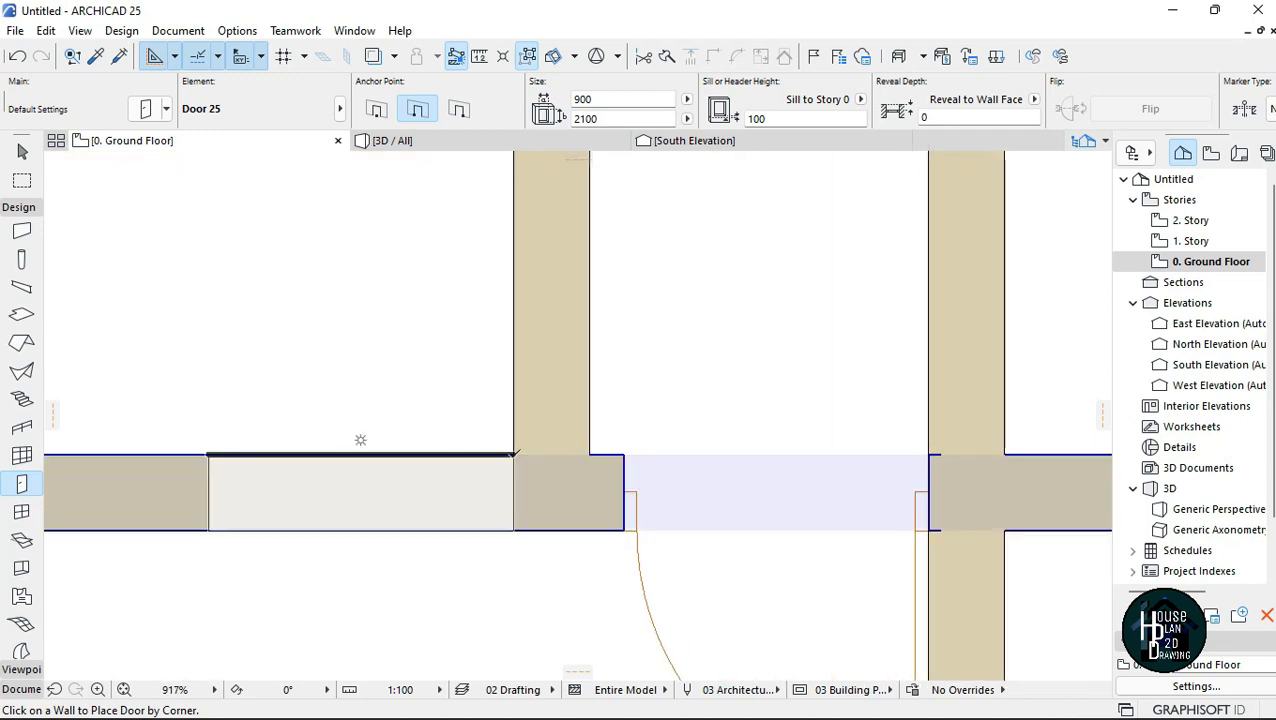
pyautogui.click(515, 455)
pyautogui.click(541, 210)
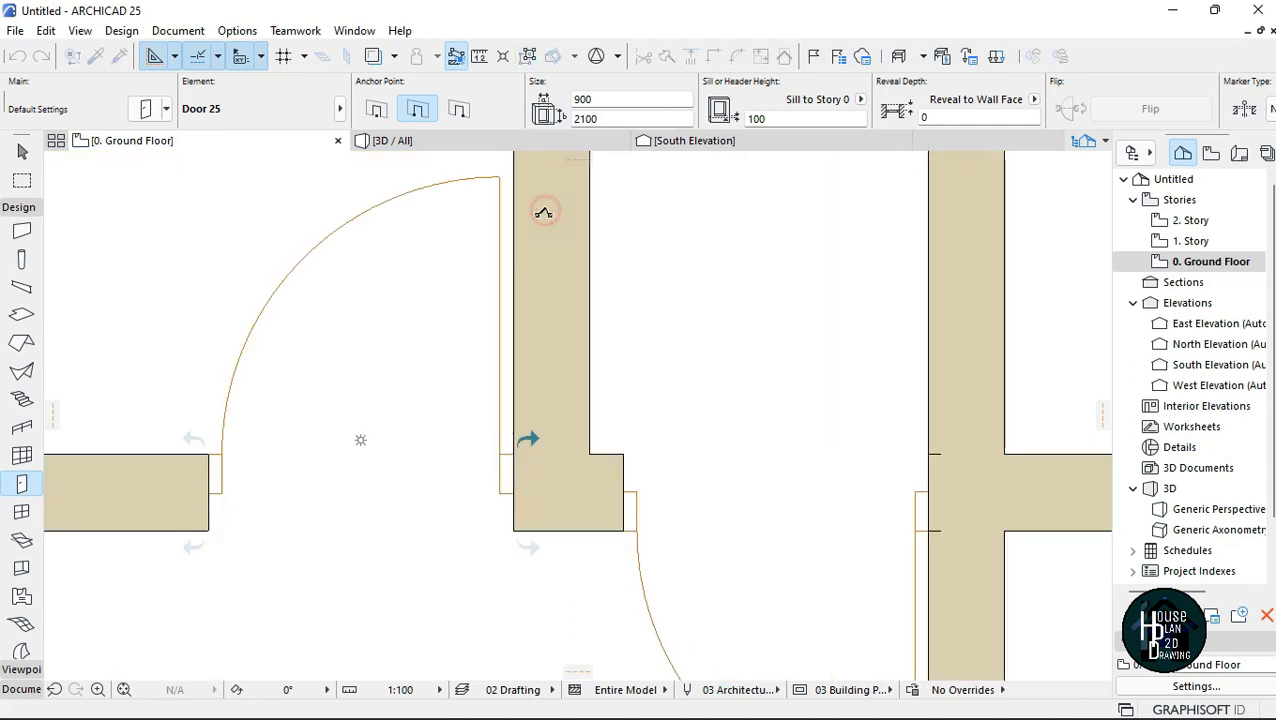
pyautogui.scroll(-8, 612, 350)
pyautogui.press('Escape')
# Set the width of the lower small left-hand room's door to 750.
pyautogui.scroll(4, 502, 445)
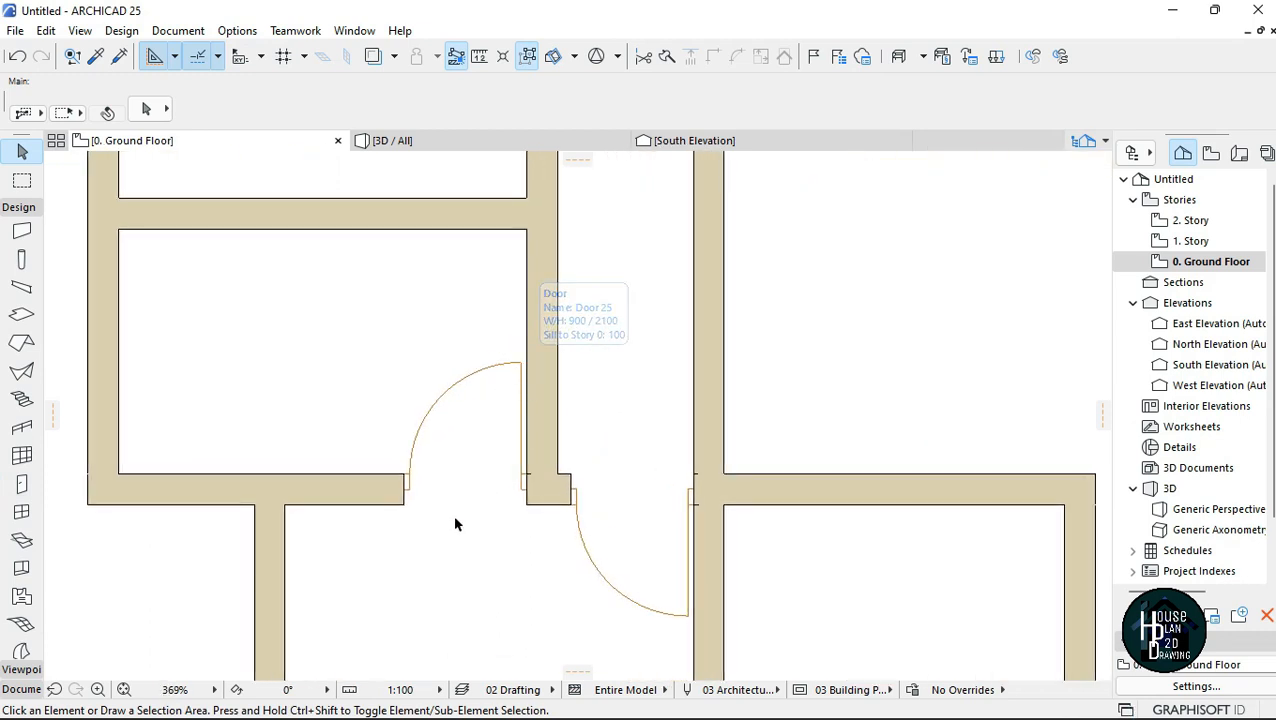
pyautogui.click(521, 366)
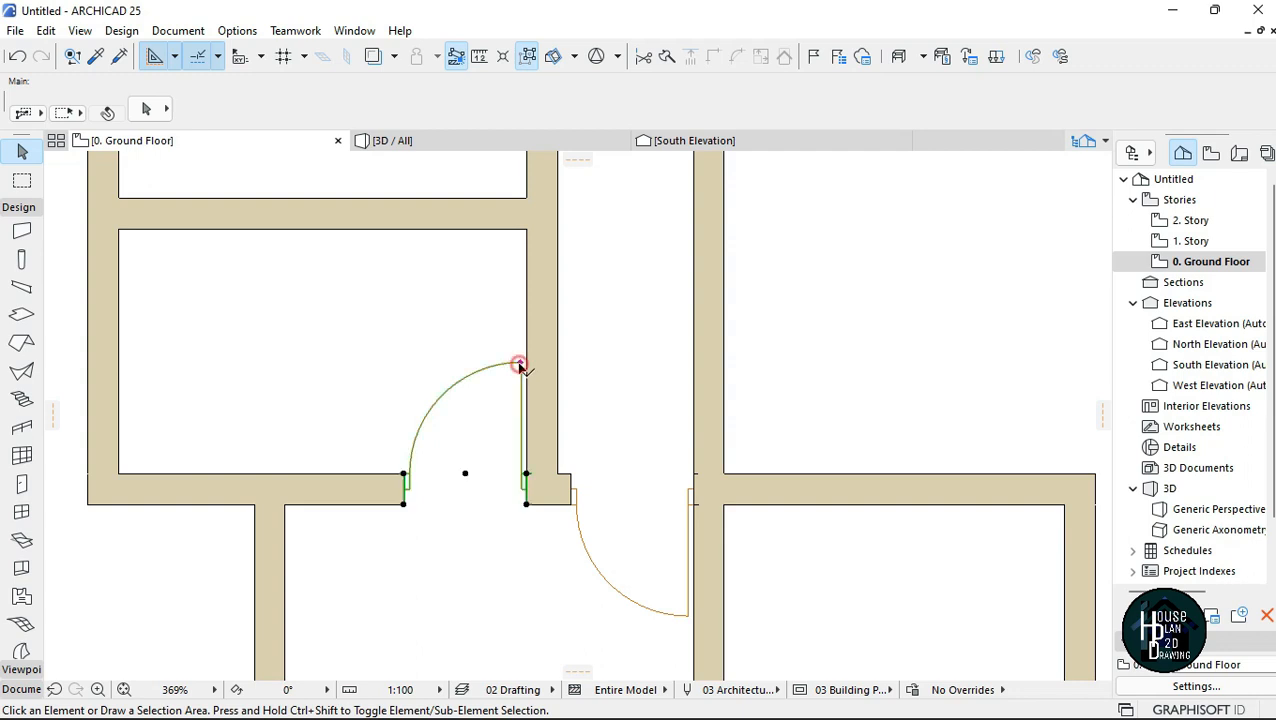
pyautogui.click(593, 97)
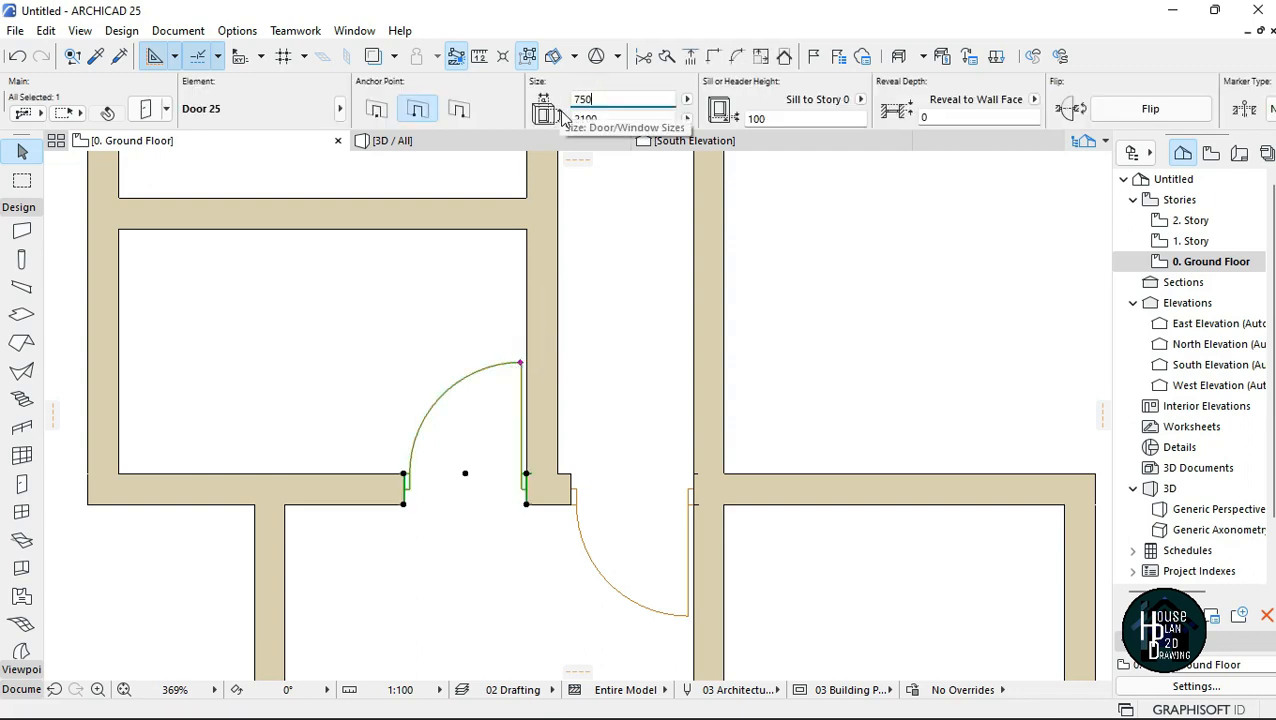
pyautogui.press('Return')
pyautogui.click(509, 549)
pyautogui.scroll(-4, 430, 510)
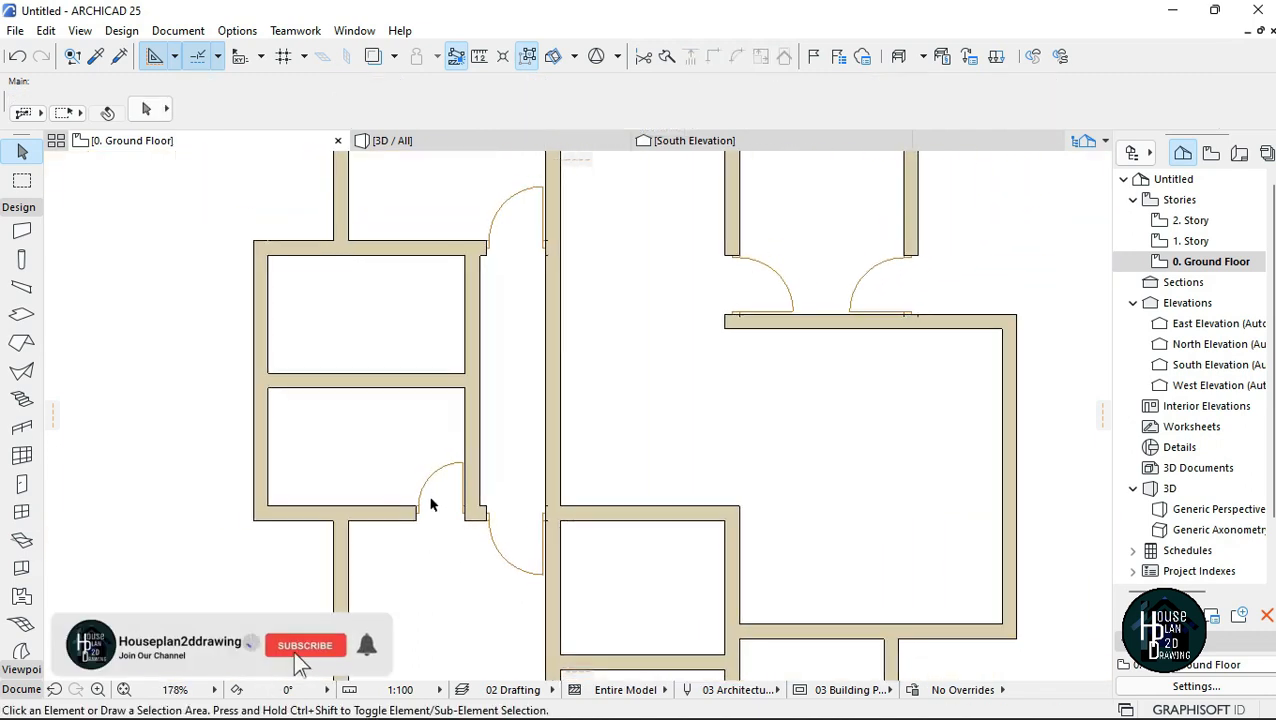
# Reuse the 750 wide door's settings to place a door at the right end of the upper small room's top wall, swinging into that room.
pyautogui.scroll(6, 430, 505)
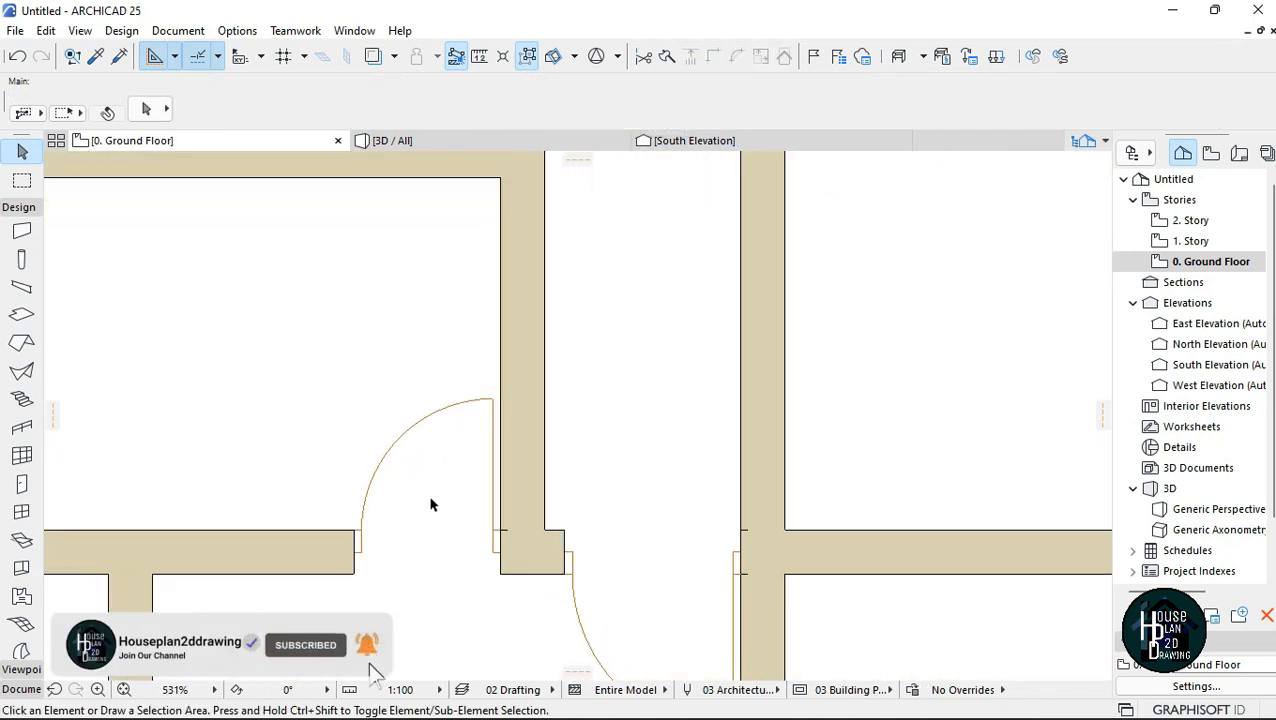
pyautogui.scroll(-4, 430, 505)
pyautogui.scroll(-3, 436, 478)
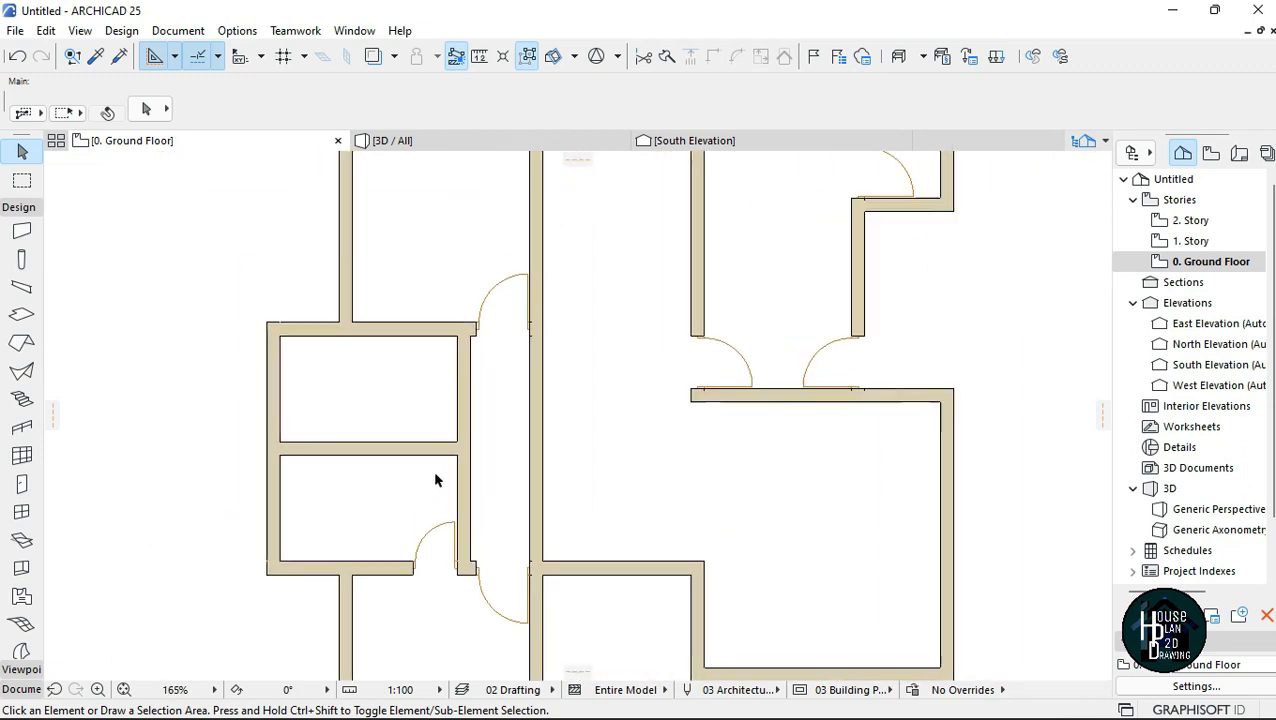
pyautogui.scroll(6, 463, 612)
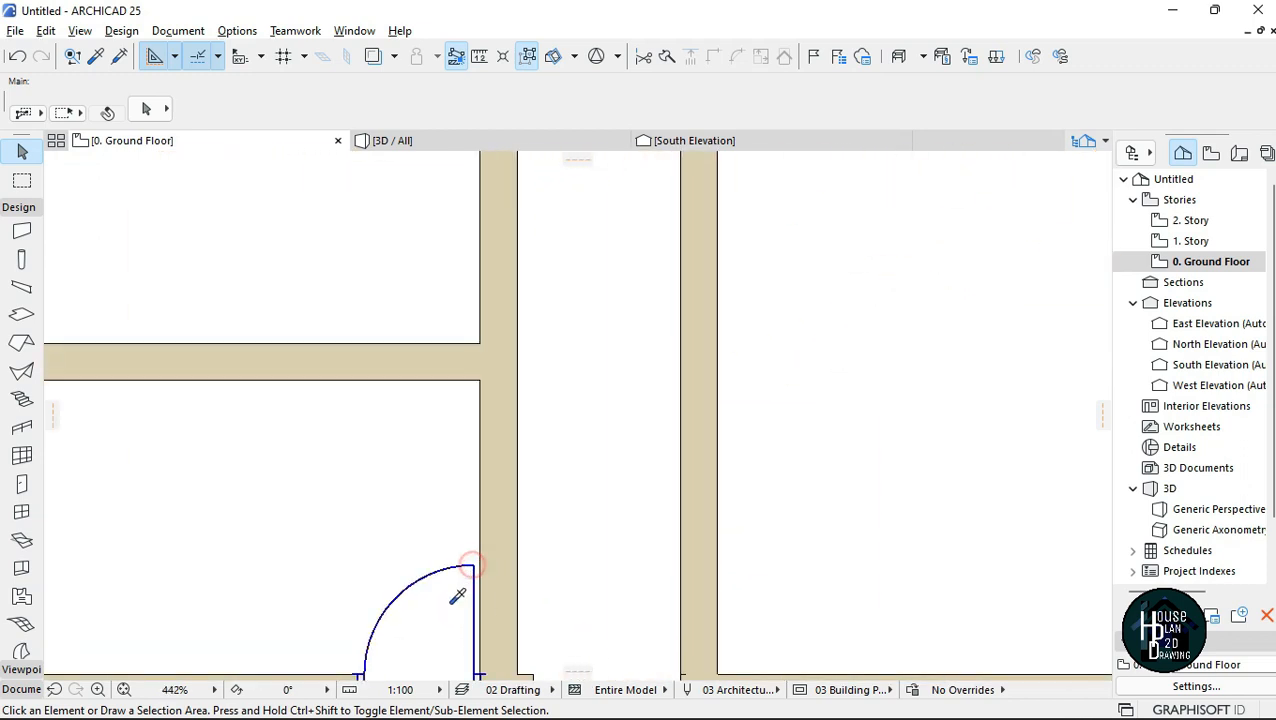
pyautogui.keyDown('alt'); pyautogui.click(461, 590); pyautogui.keyUp('alt')
pyautogui.scroll(-5, 447, 401)
pyautogui.scroll(4, 443, 389)
pyautogui.scroll(2, 443, 389)
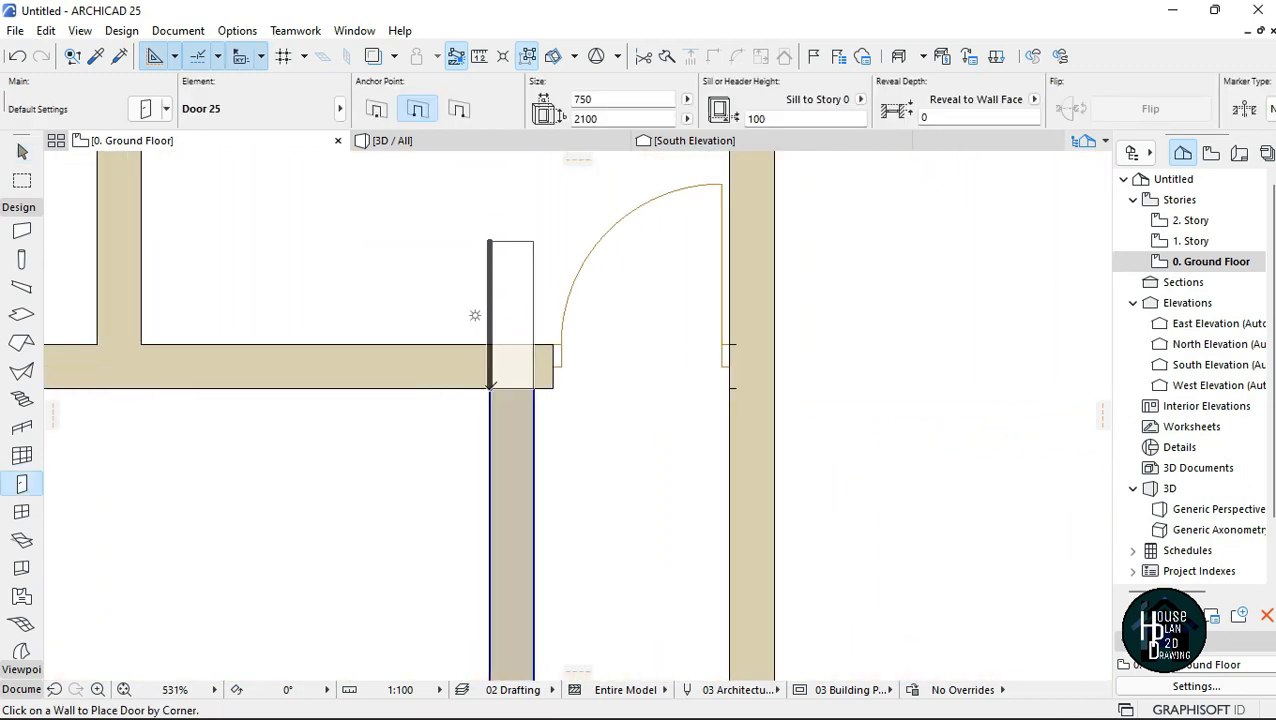
pyautogui.click(462, 111)
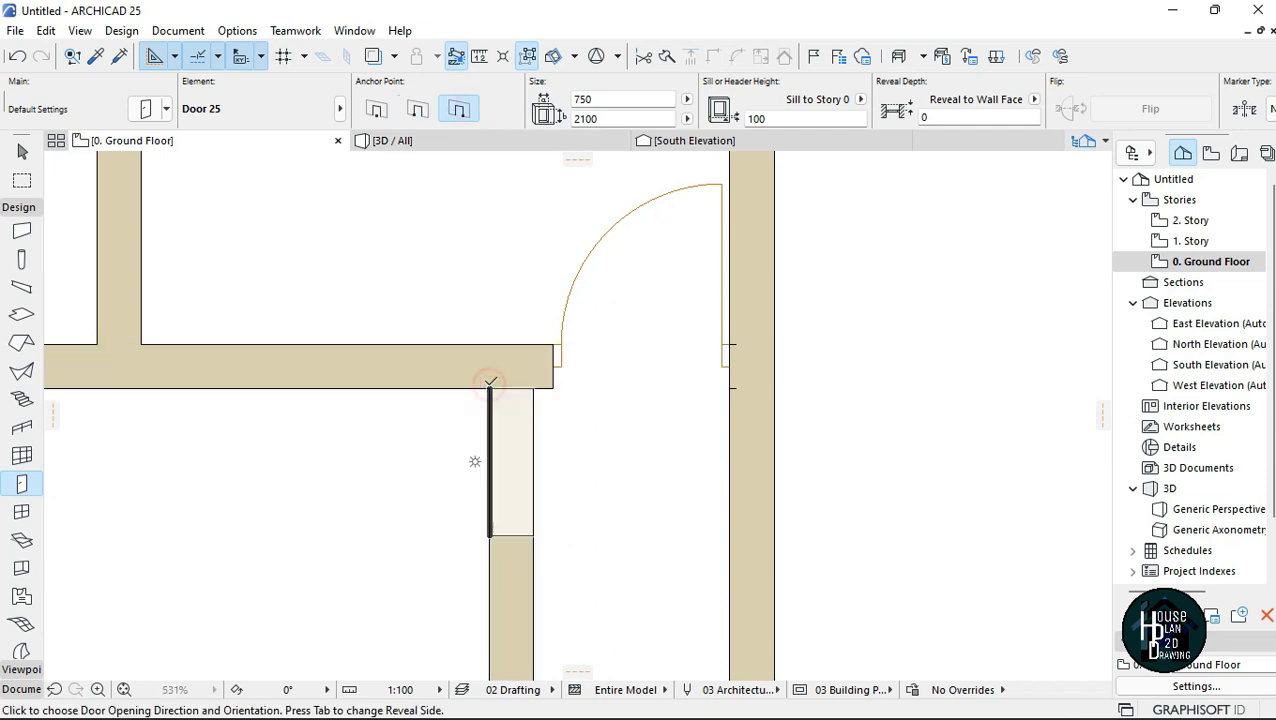
pyautogui.click(487, 382)
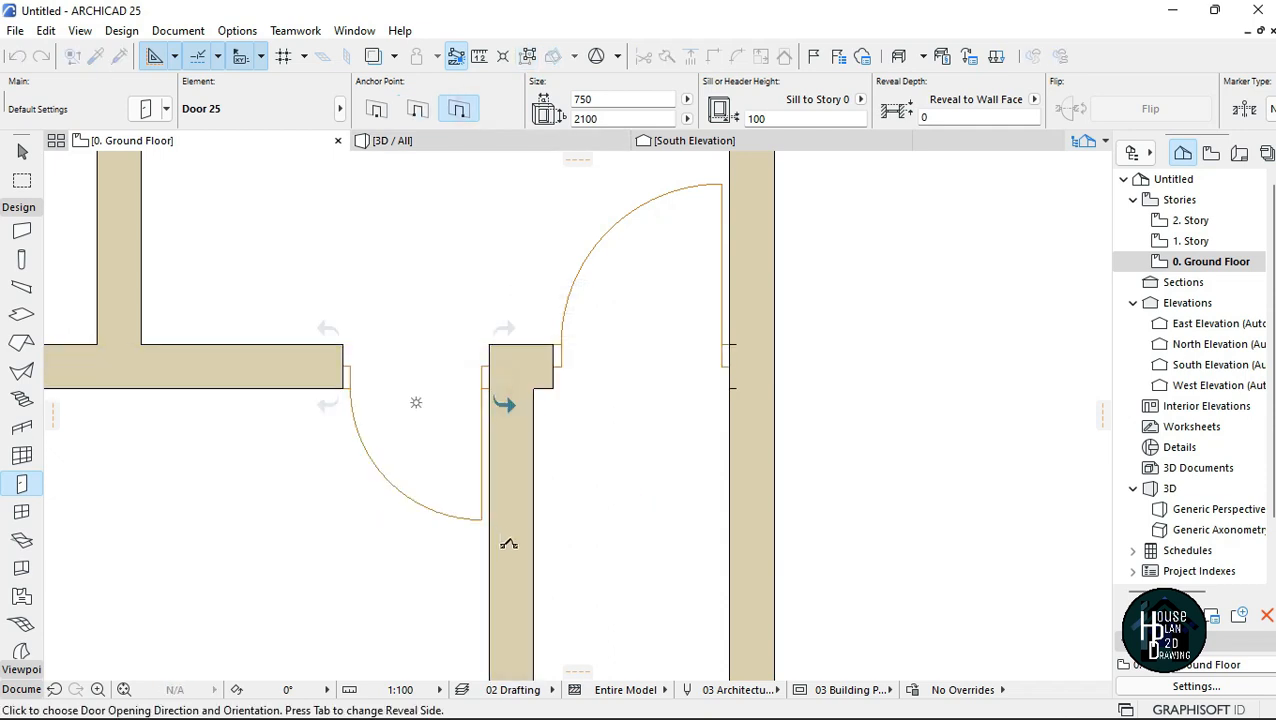
pyautogui.click(504, 405)
# Place a 750 by 2100 door at the lower end of the small bottom-right room's left wall, swinging inward, and finish placing doors.
pyautogui.scroll(-12, 490, 385)
pyautogui.scroll(10, 649, 601)
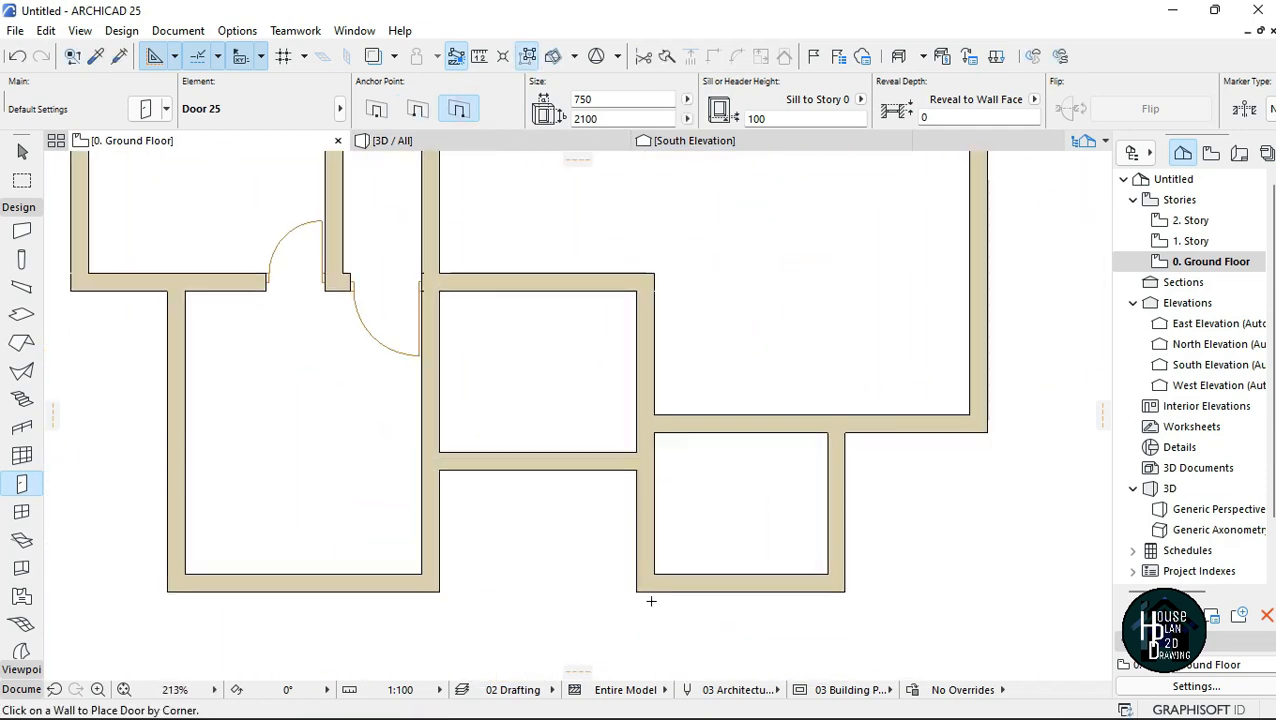
pyautogui.click(629, 372)
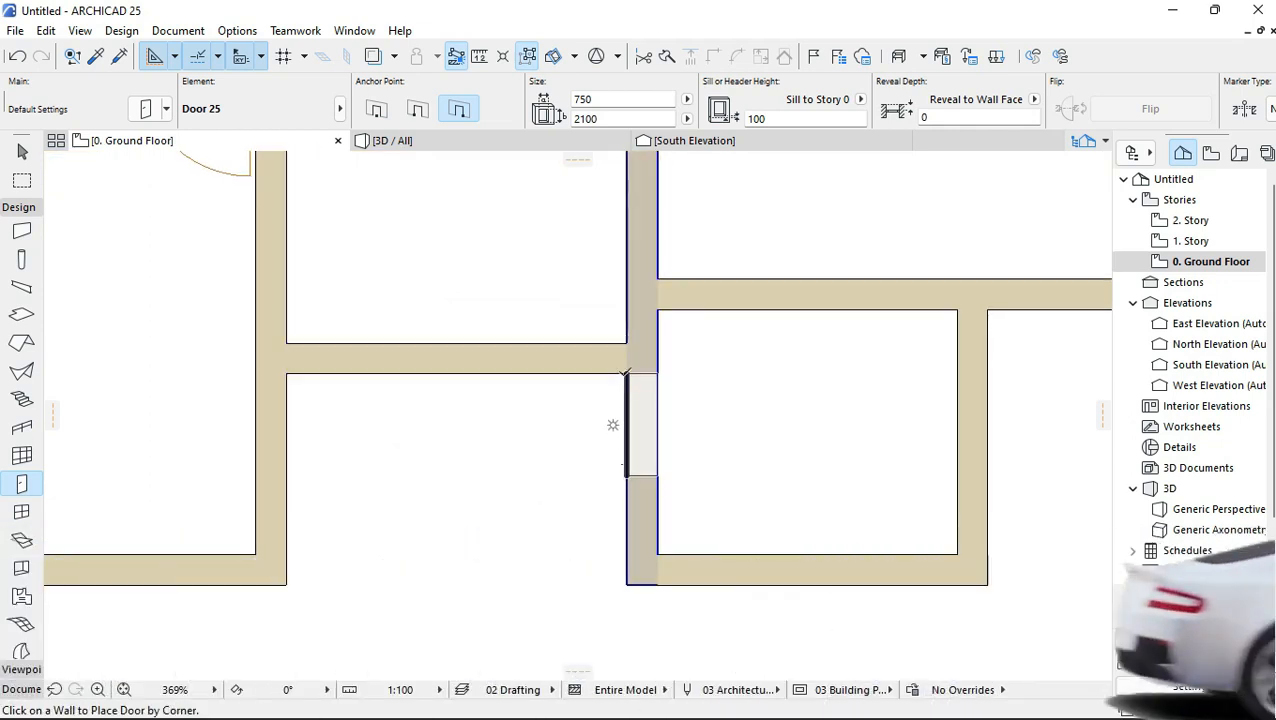
pyautogui.press('Escape')
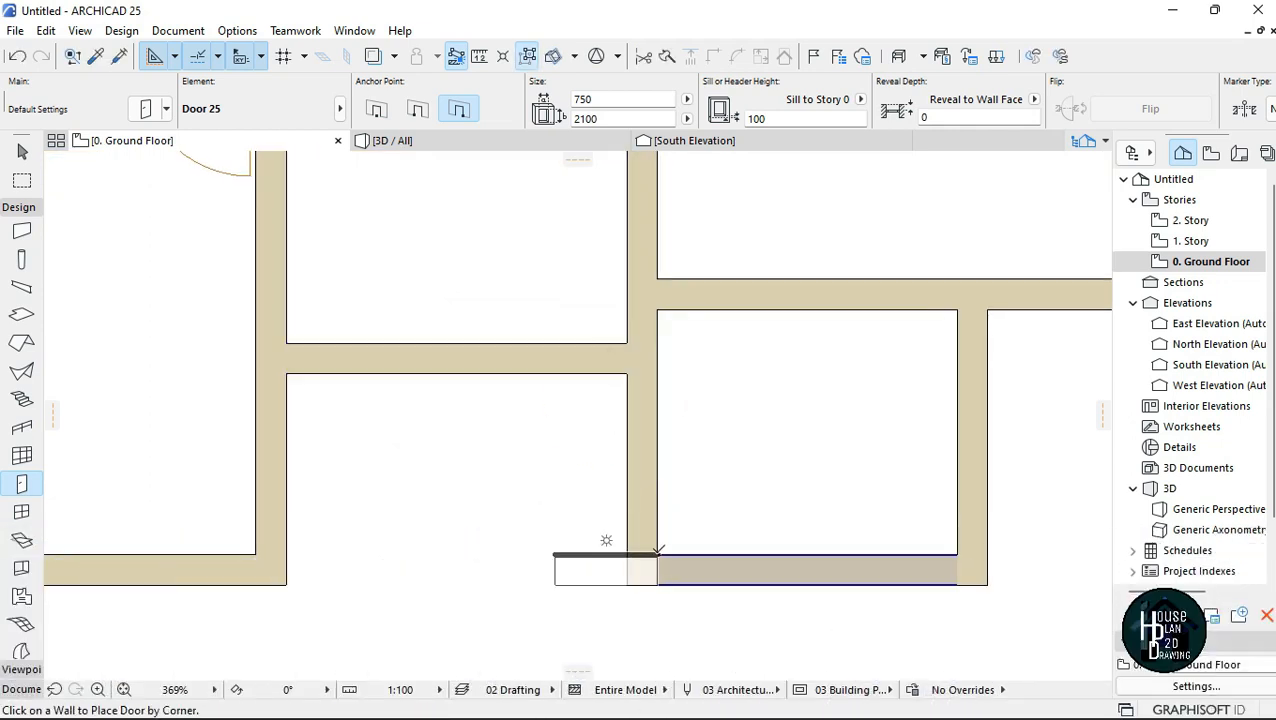
pyautogui.click(417, 108)
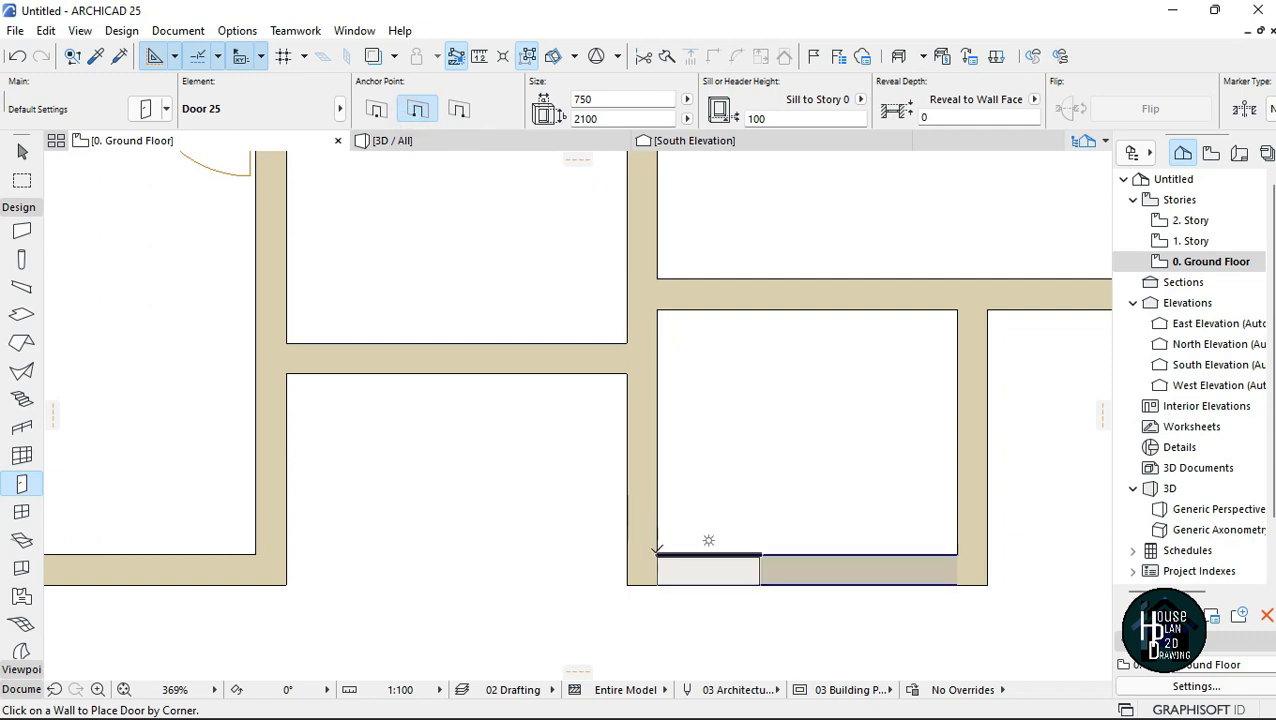
pyautogui.click(657, 552)
pyautogui.click(826, 605)
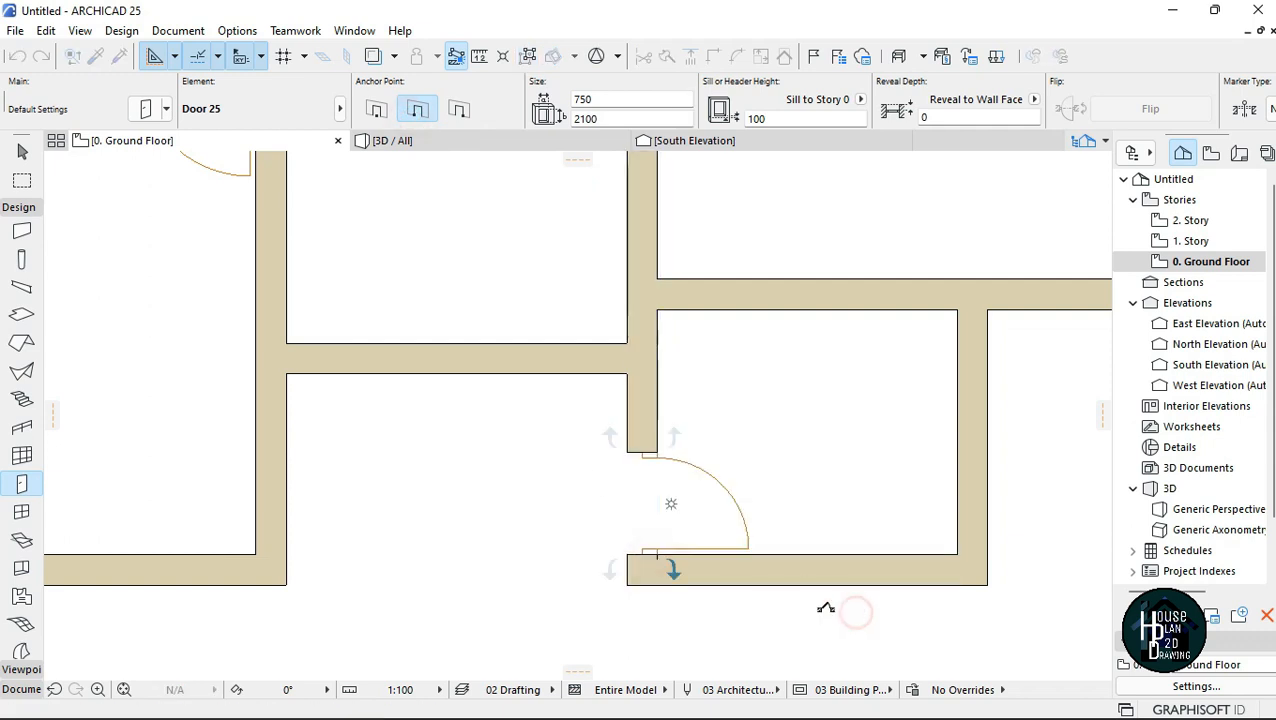
pyautogui.press('Escape')
# Configure the default door as Metal Double Door 25 from the hinged doors library with a width of 1200.
pyautogui.scroll(-5, 624, 514)
pyautogui.scroll(-3, 575, 475)
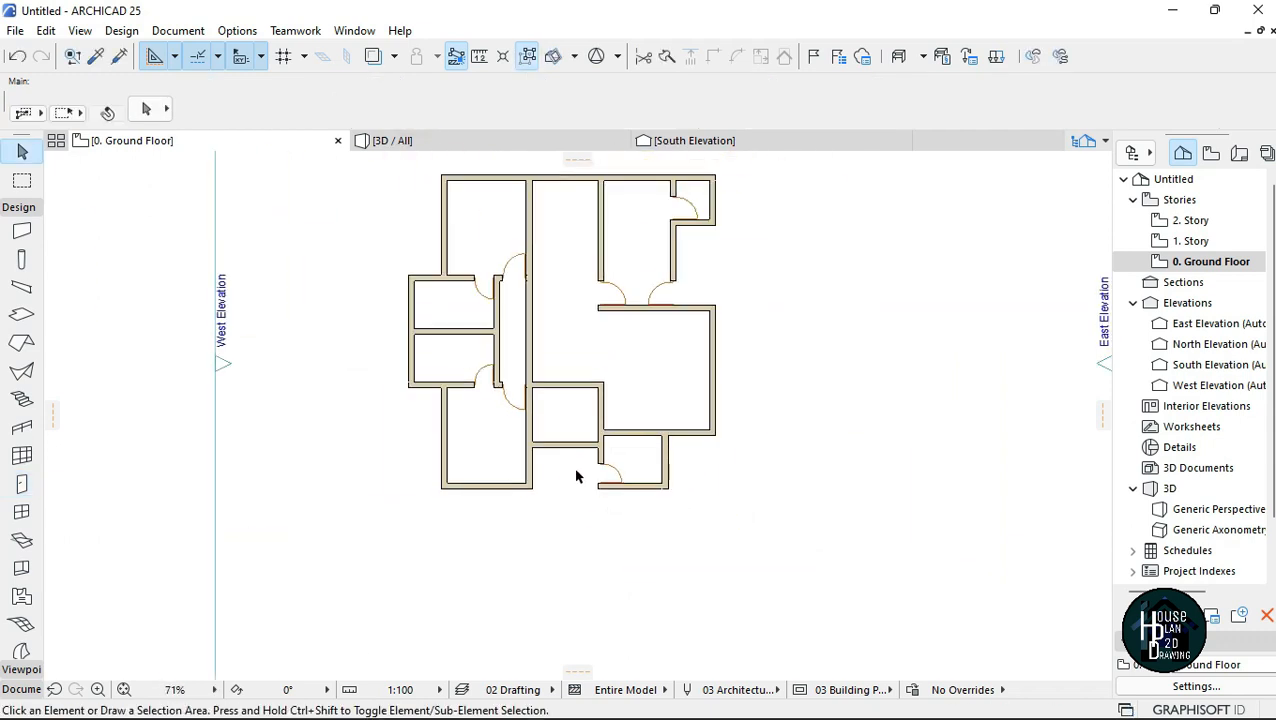
pyautogui.scroll(8, 575, 465)
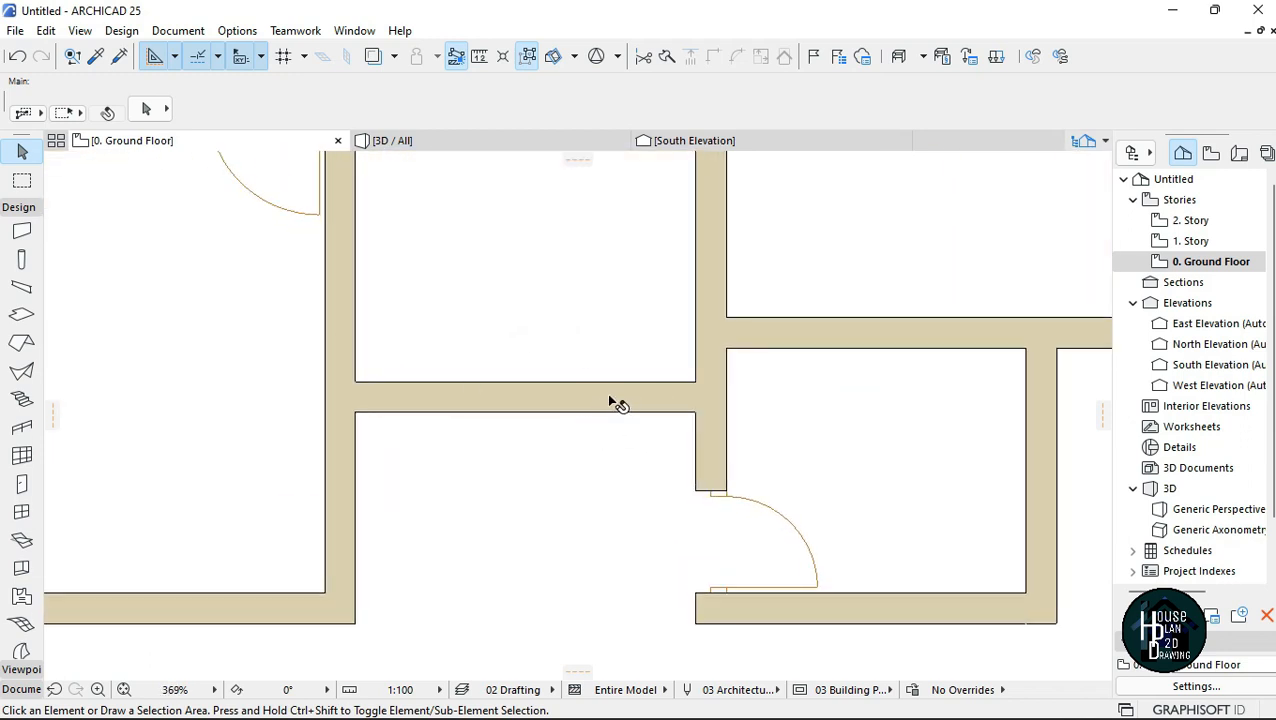
pyautogui.scroll(-4, 592, 518)
pyautogui.scroll(6, 596, 512)
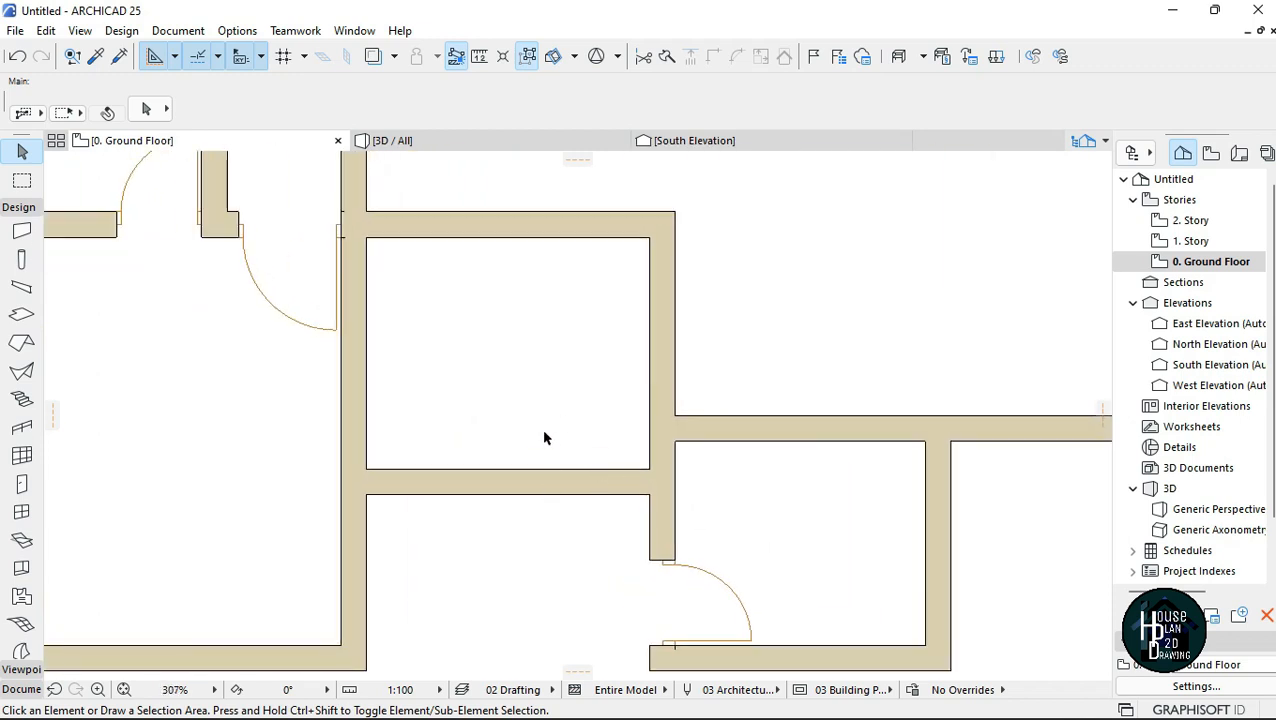
pyautogui.click(22, 486)
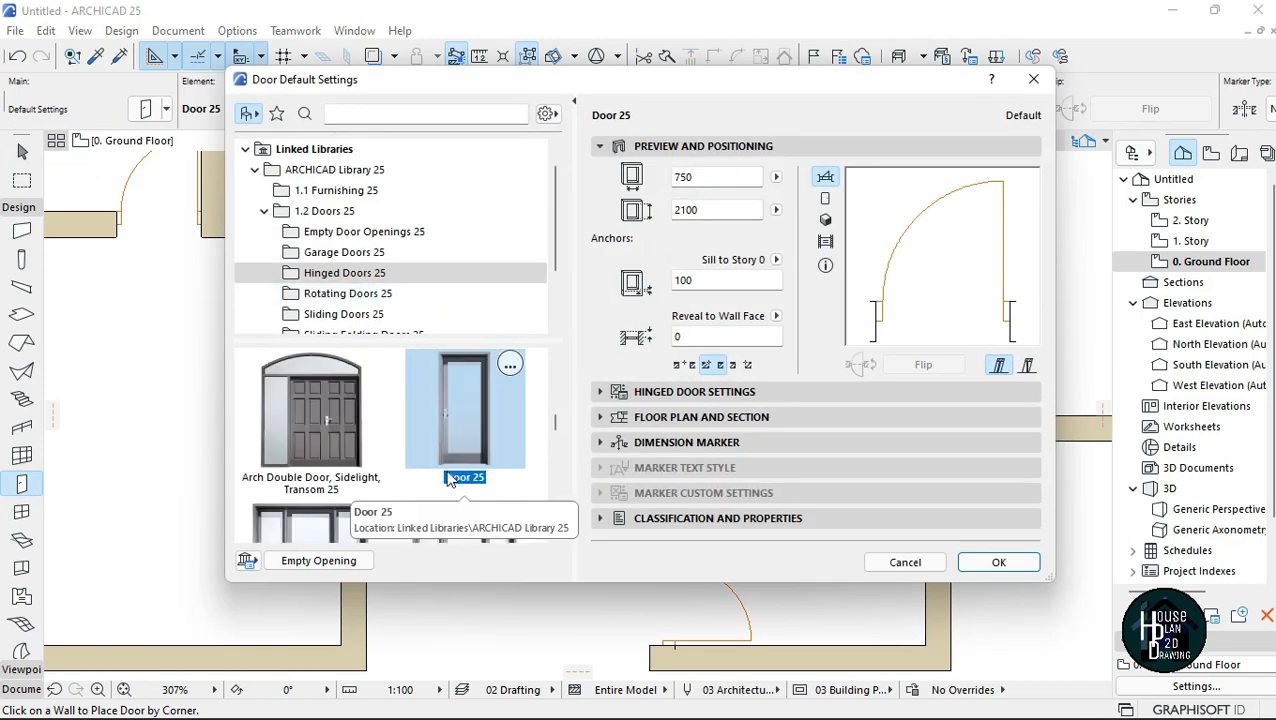
pyautogui.scroll(-5, 448, 480)
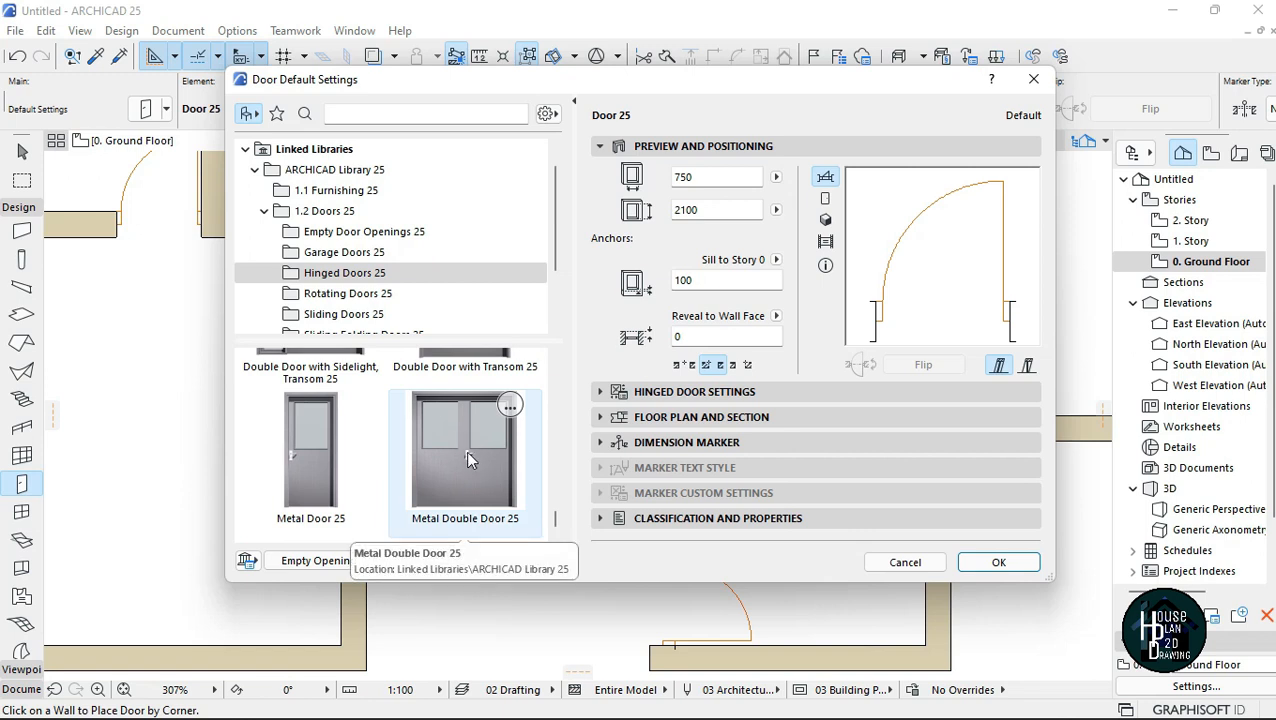
pyautogui.click(466, 451)
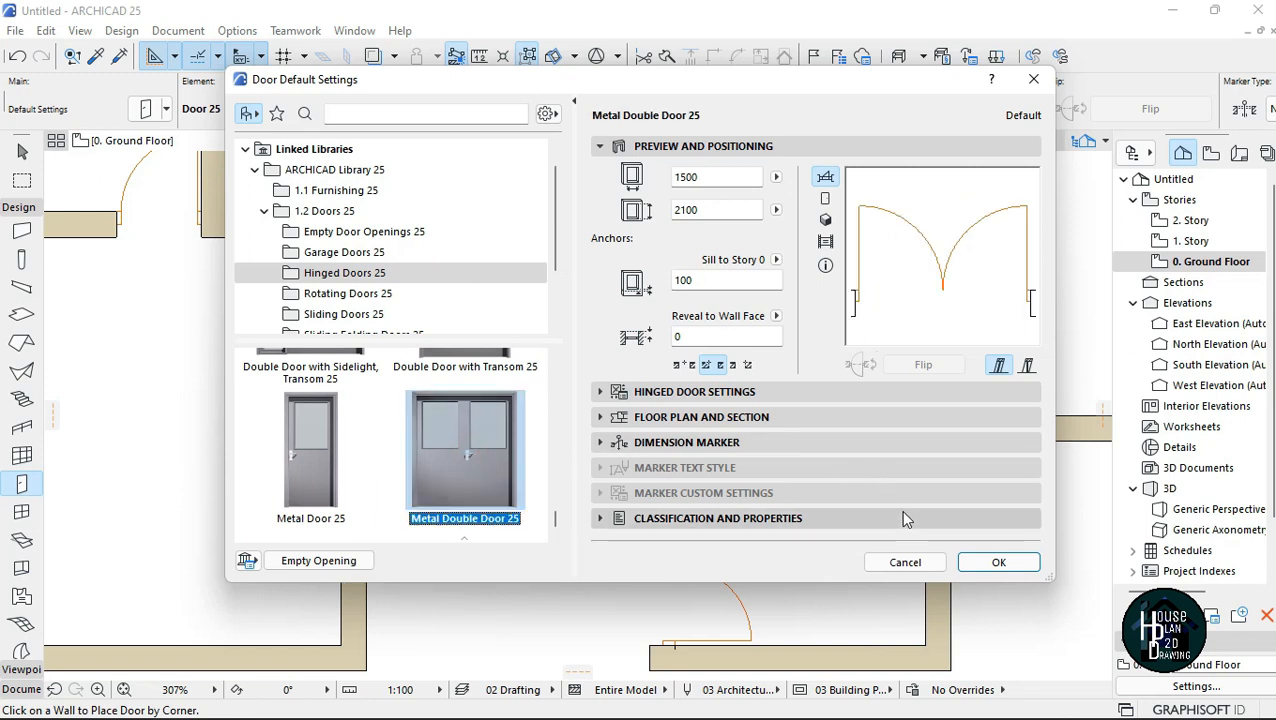
pyautogui.moveTo(705, 176); pyautogui.dragTo(672, 189)
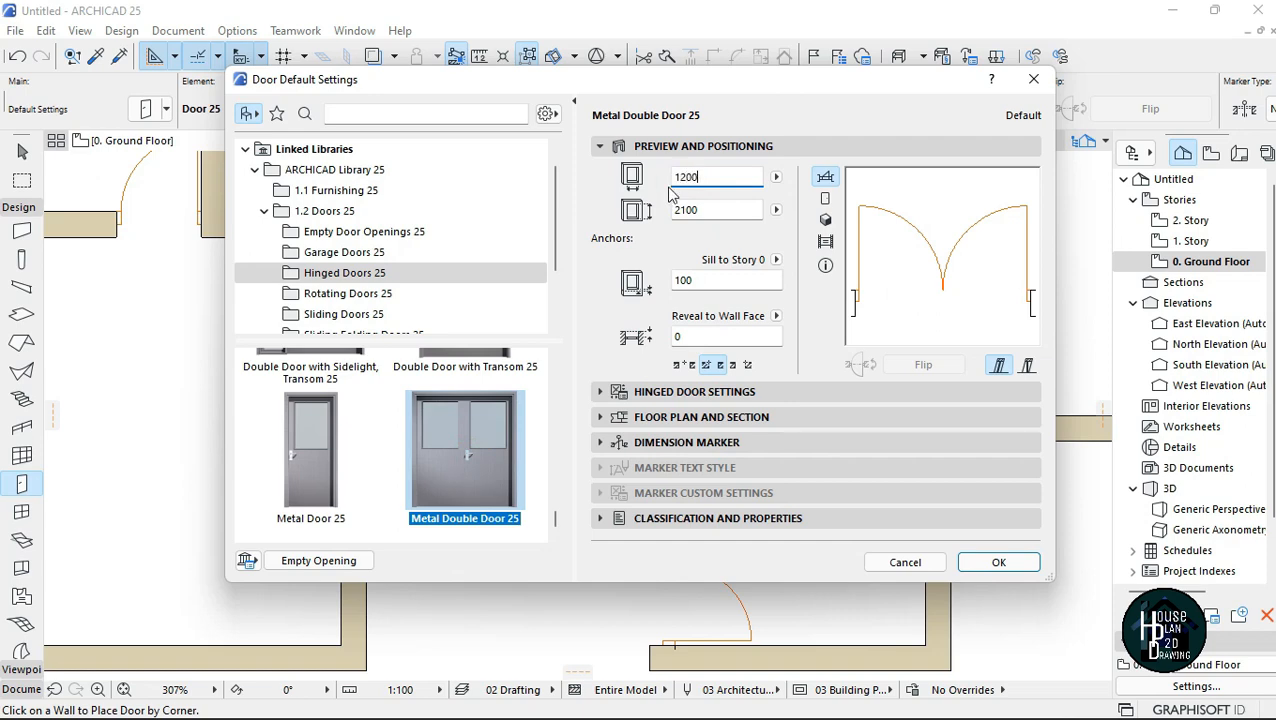
pyautogui.click(1000, 562)
# Place the double door by its centre at the midpoint of the entrance room's bottom wall, swinging into that room, and finish placing doors.
pyautogui.scroll(-3, 703, 447)
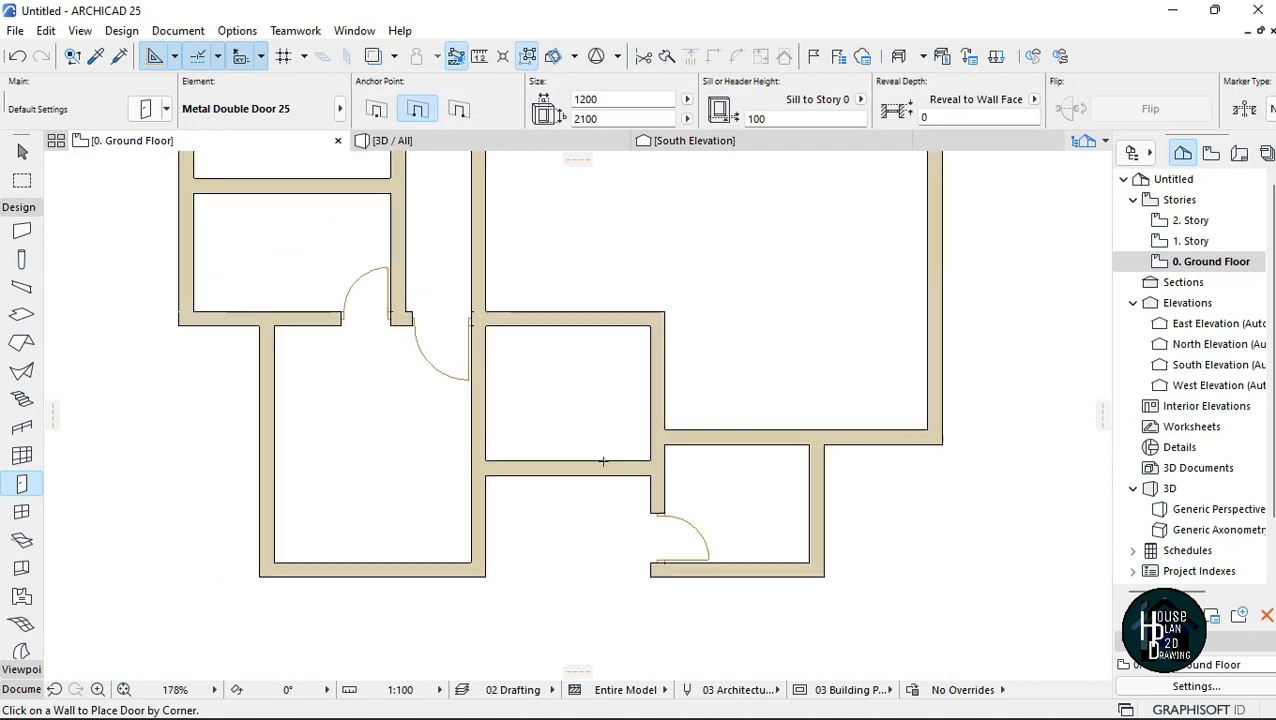
pyautogui.scroll(3, 604, 541)
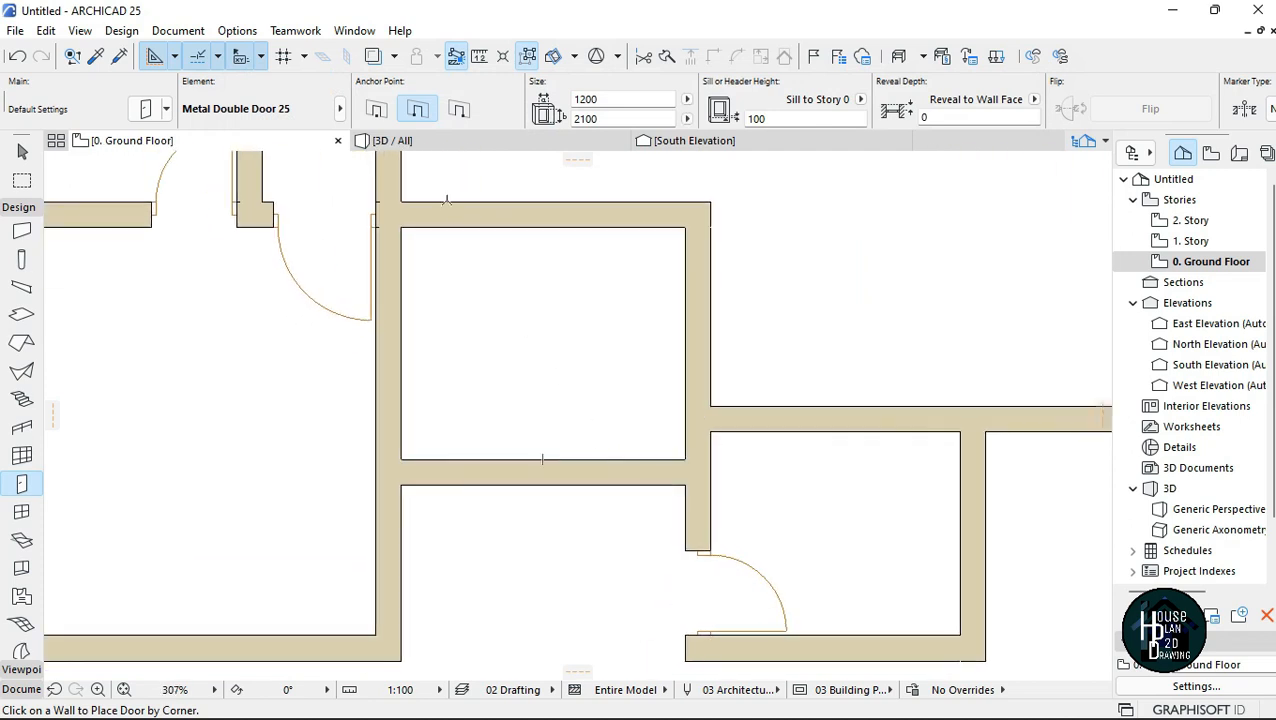
pyautogui.click(377, 110)
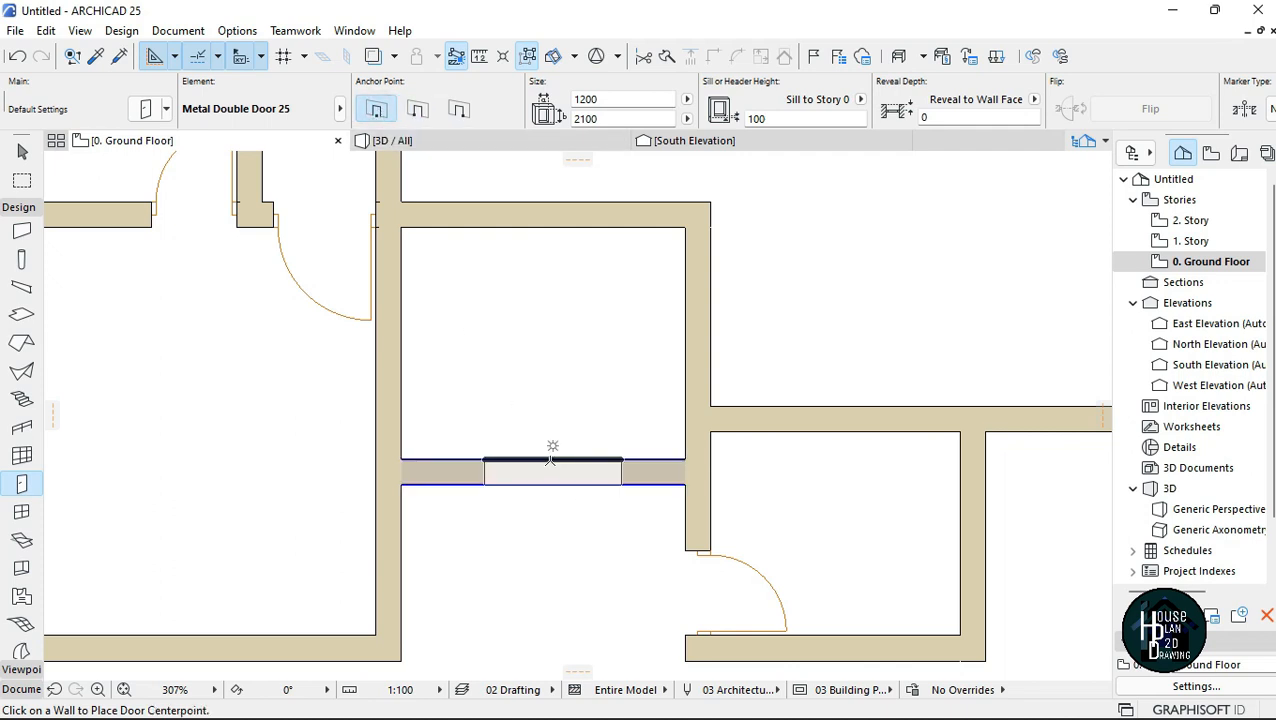
pyautogui.scroll(3, 543, 452)
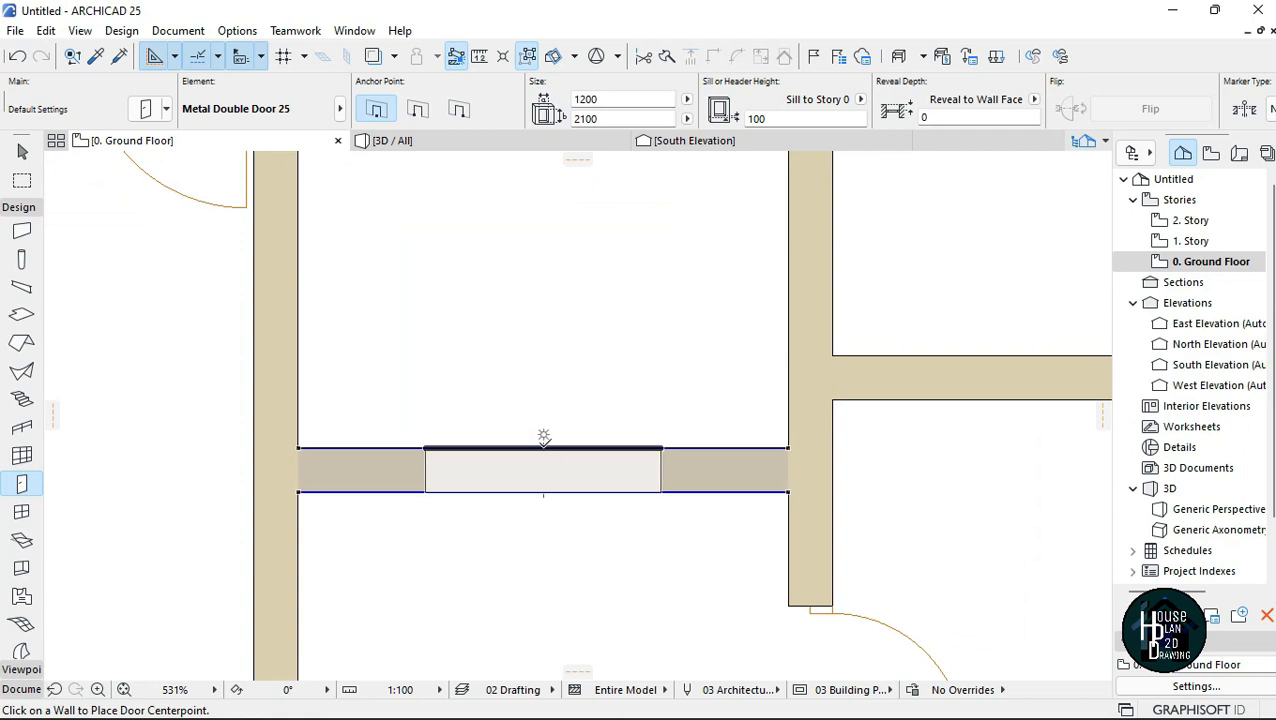
pyautogui.click(543, 440)
pyautogui.click(515, 288)
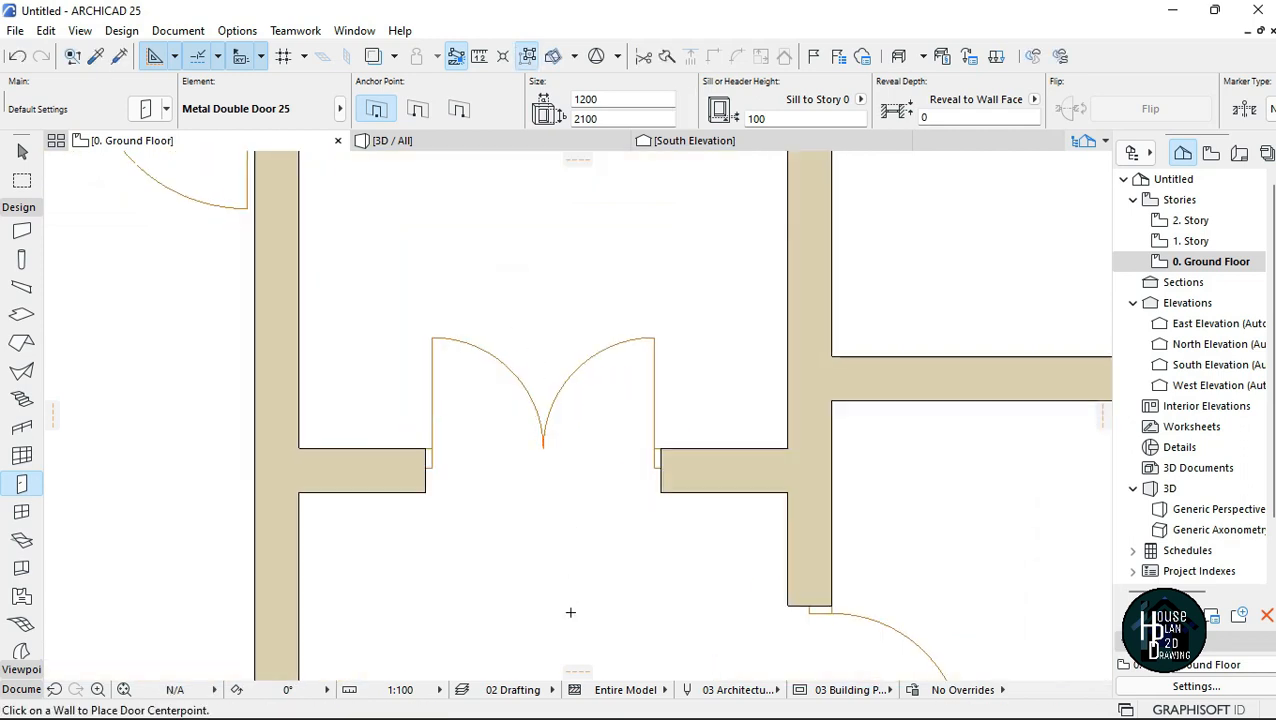
pyautogui.scroll(-4, 570, 612)
pyautogui.scroll(2, 538, 504)
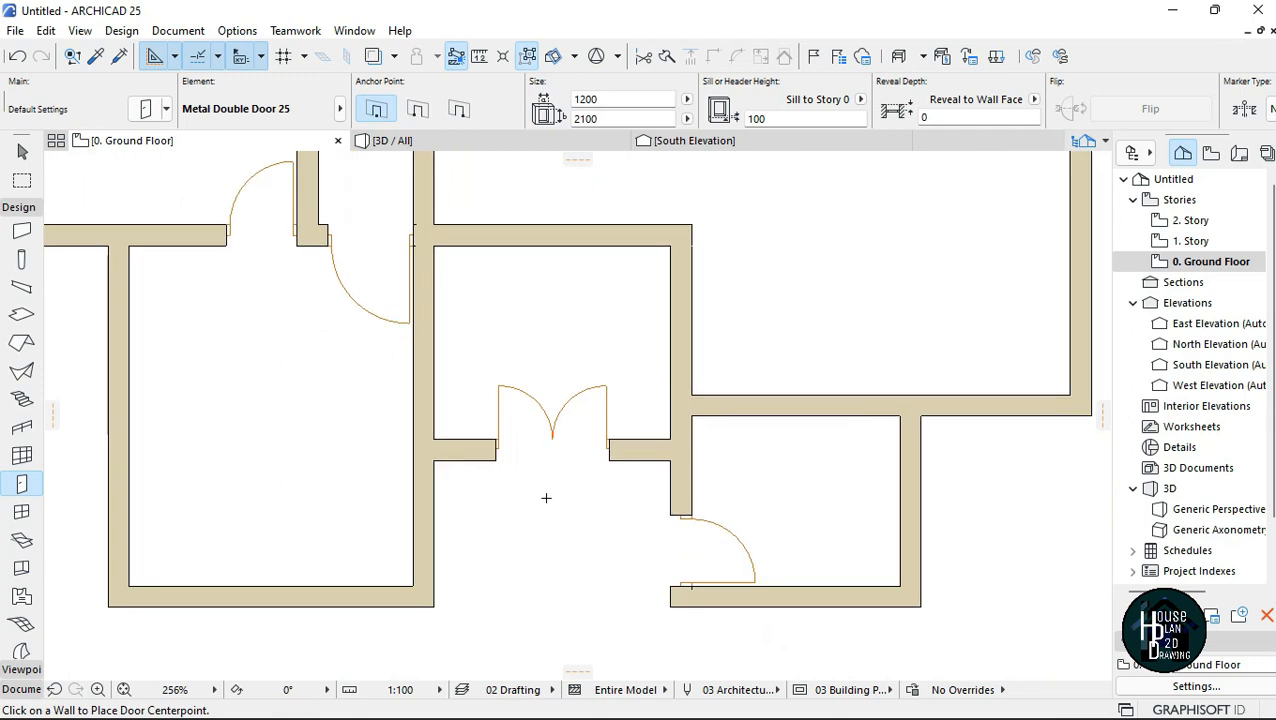
pyautogui.press('Escape')
pyautogui.scroll(3, 558, 420)
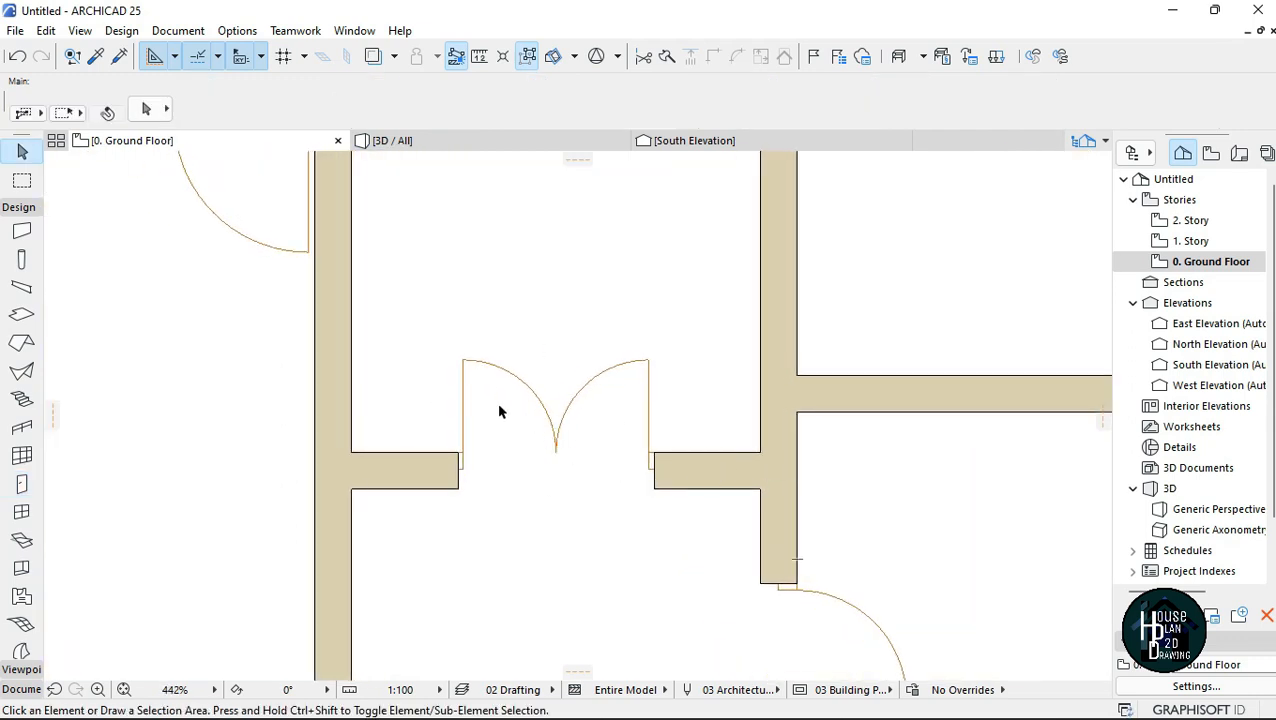
# Move the 1200 double door along the entrance room's bottom wall so it sits against the right side wall.
pyautogui.click(464, 368)
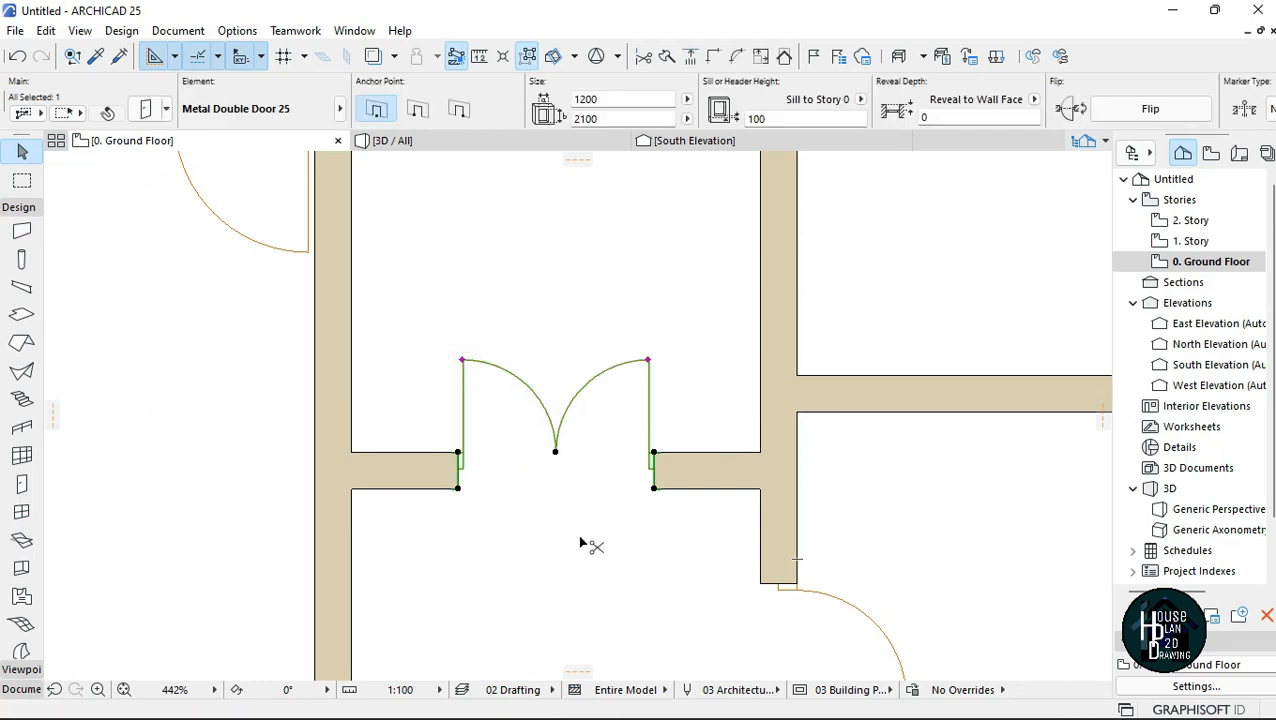
pyautogui.hotkey('ctrl', 'd')
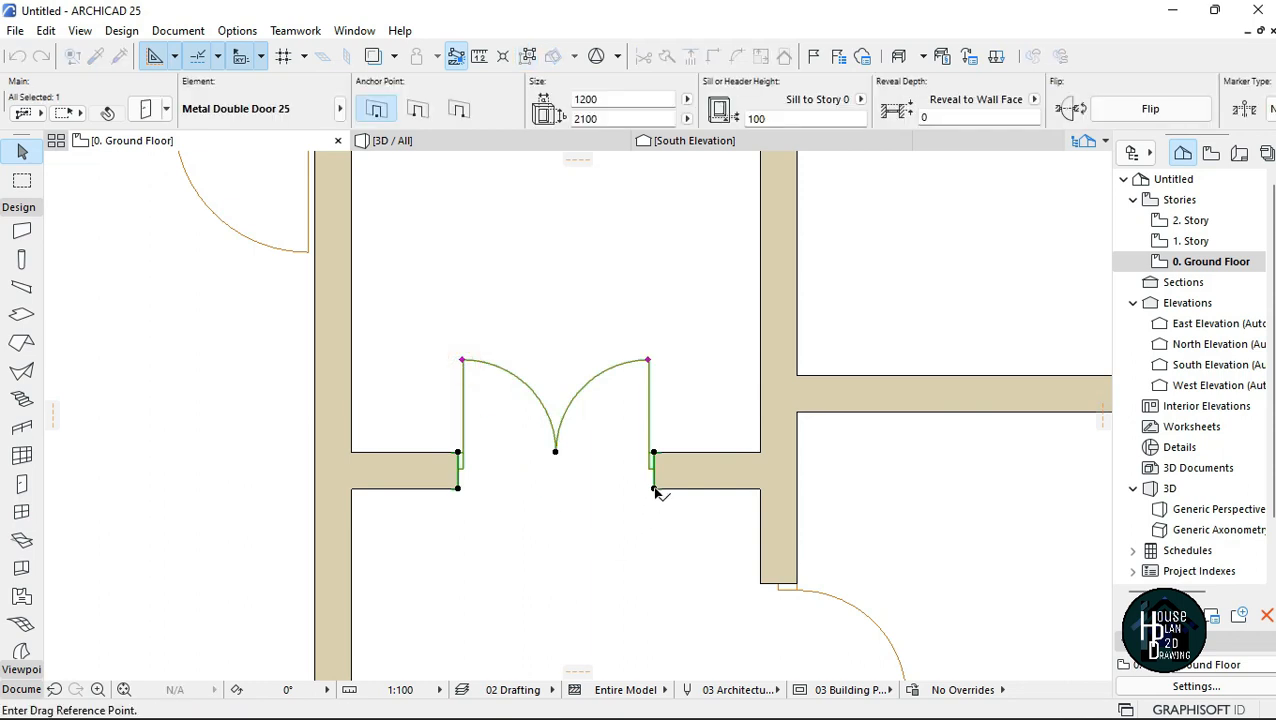
pyautogui.click(654, 489)
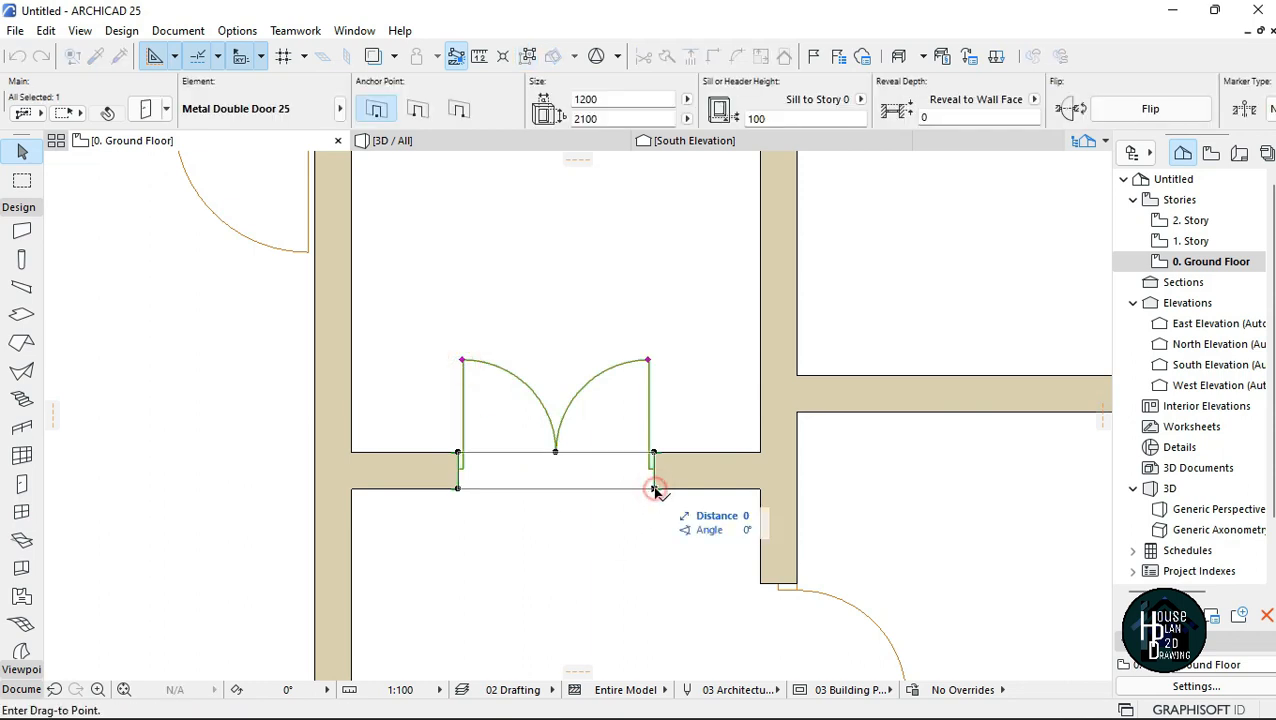
pyautogui.click(761, 490)
pyautogui.click(610, 600)
pyautogui.scroll(-2, 640, 541)
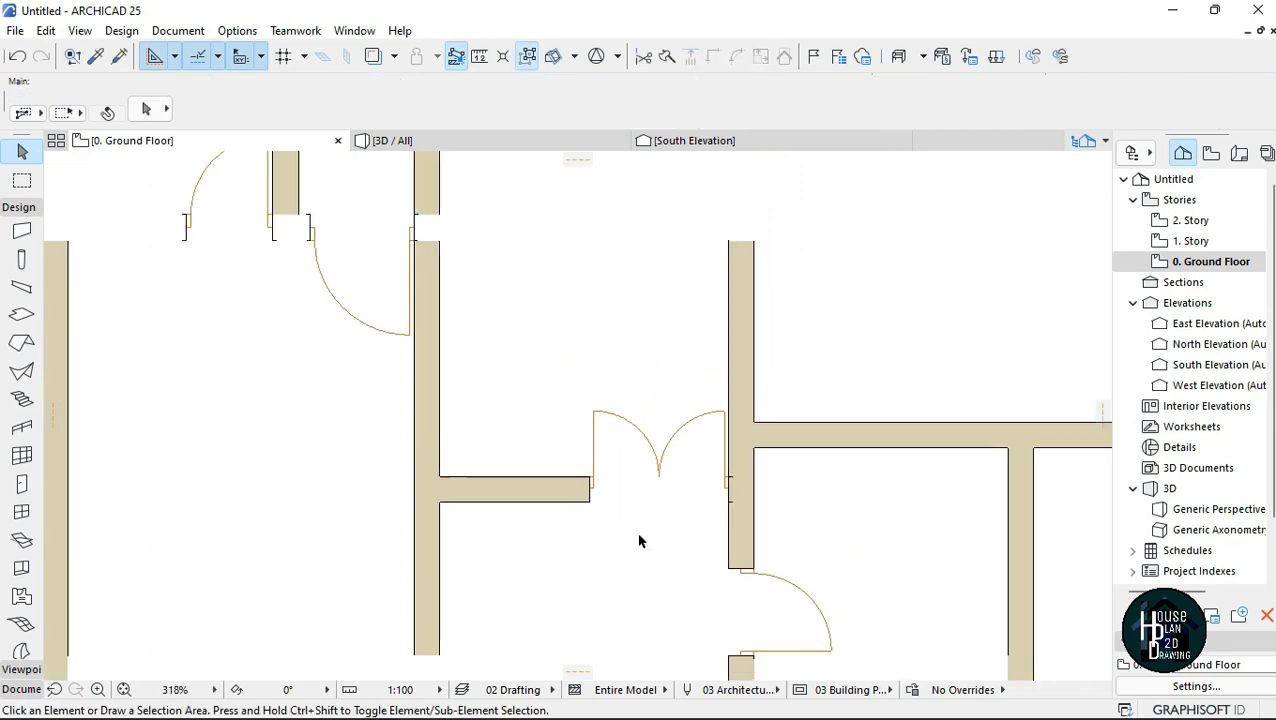
pyautogui.scroll(-3, 641, 531)
pyautogui.scroll(1, 640, 505)
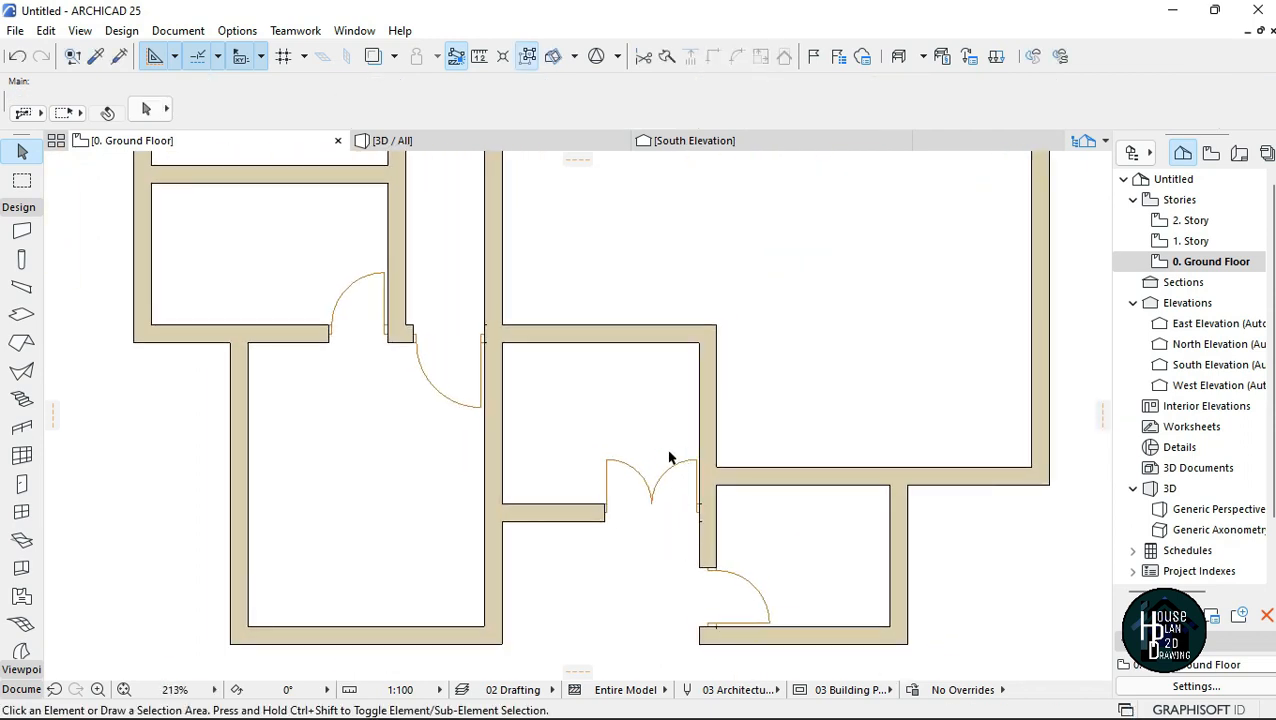
pyautogui.scroll(3, 634, 460)
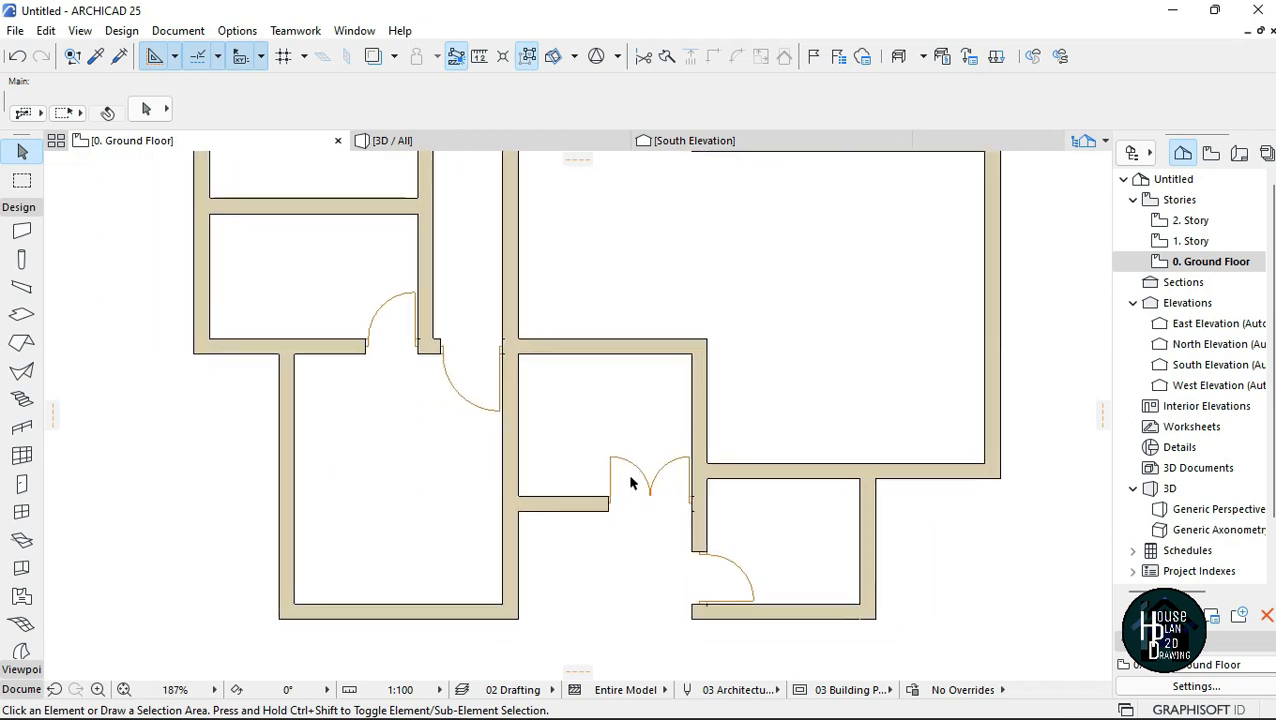
# Move the 1200 double door to the left end of the entrance room's bottom wall, flush with the left side wall.
pyautogui.click(575, 397)
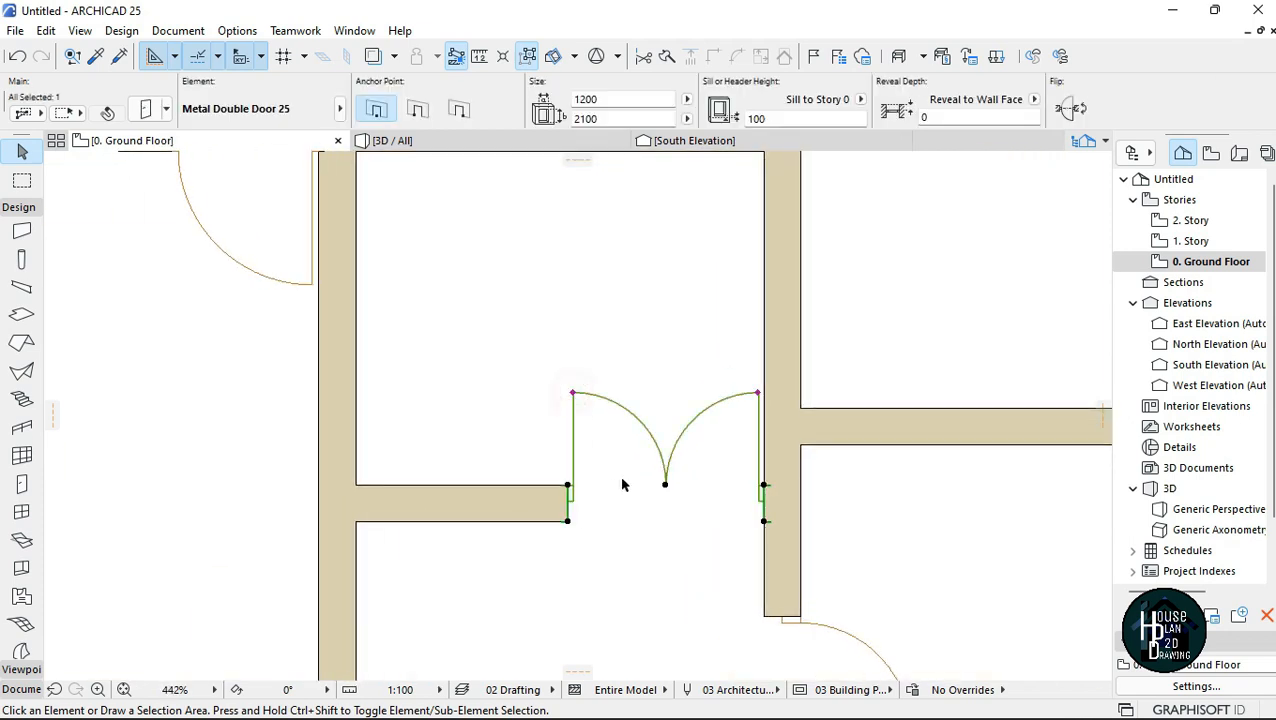
pyautogui.click(569, 522)
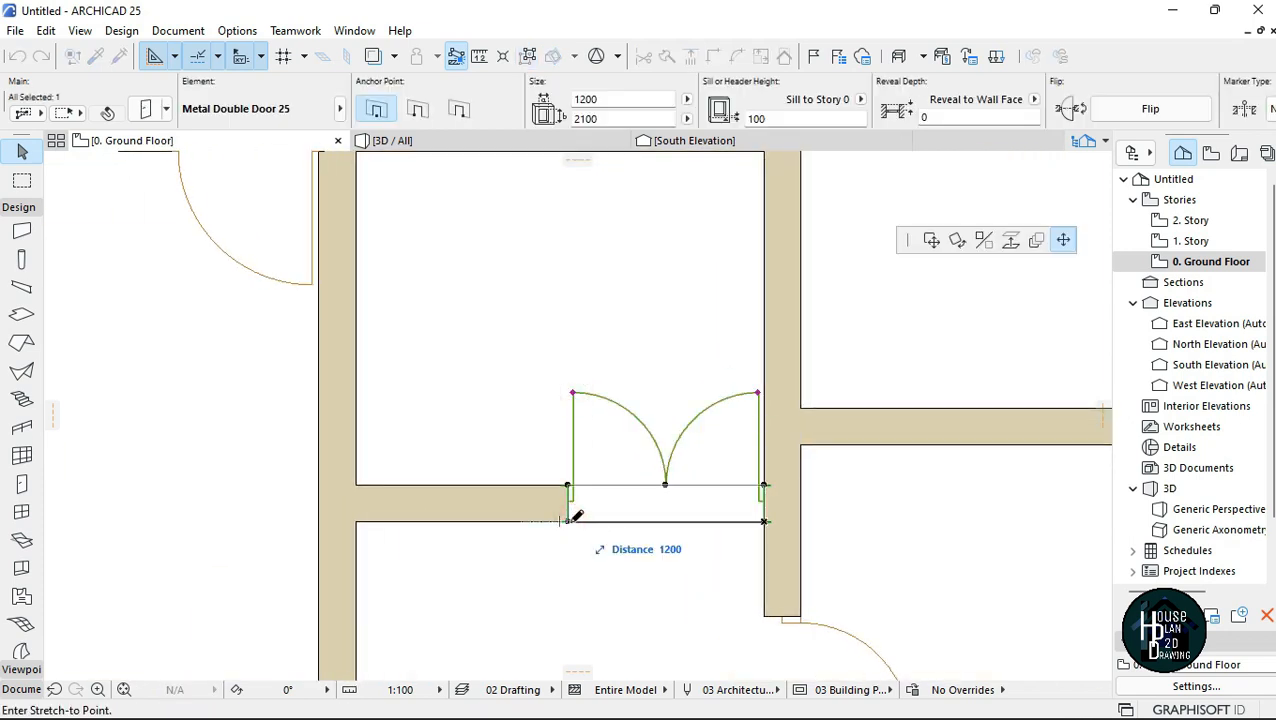
pyautogui.click(931, 241)
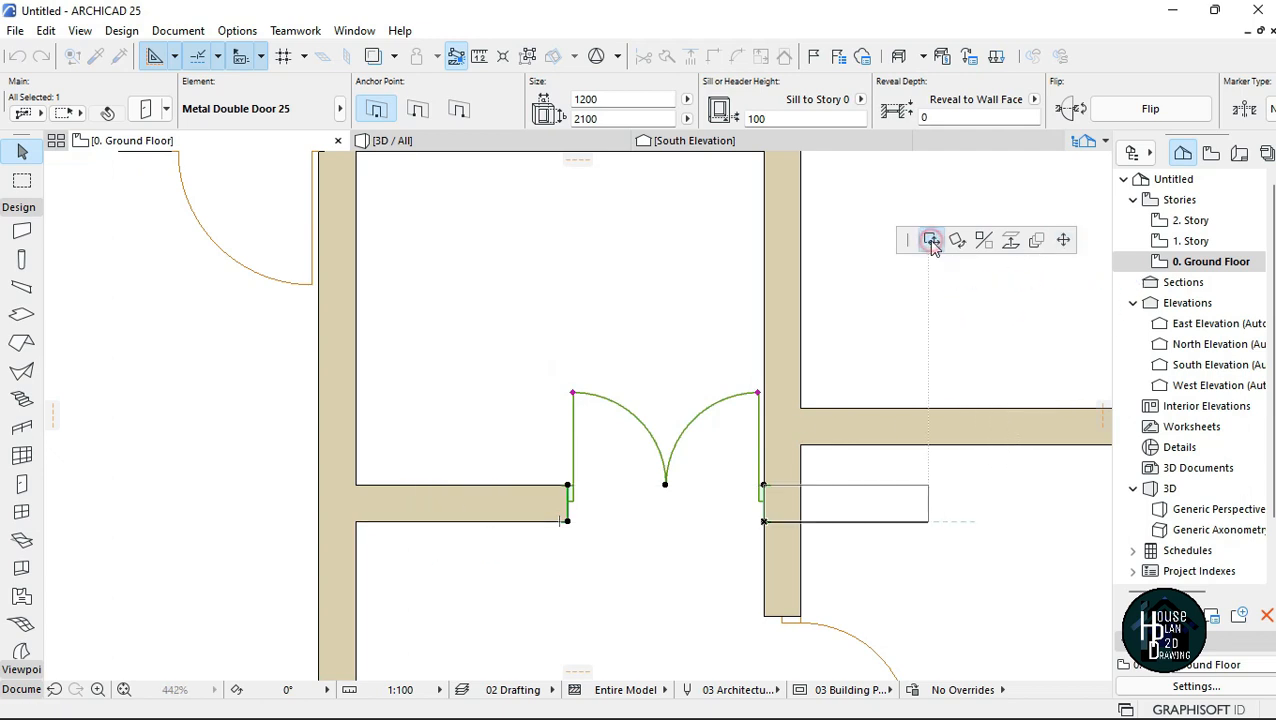
pyautogui.click(360, 524)
pyautogui.press('Escape')
pyautogui.scroll(-5, 550, 480)
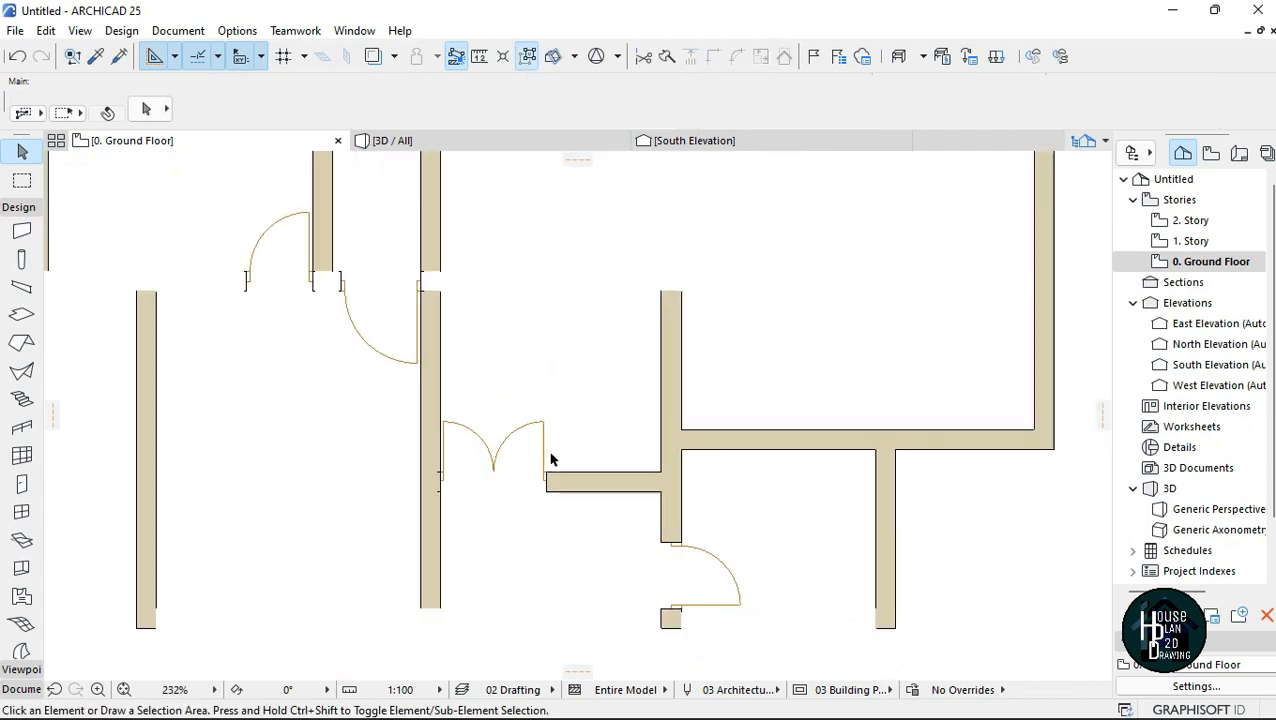
# Reuse the double door's settings to place another at the middle of the entrance room's right wall, opening into the large room.
pyautogui.scroll(5, 578, 404)
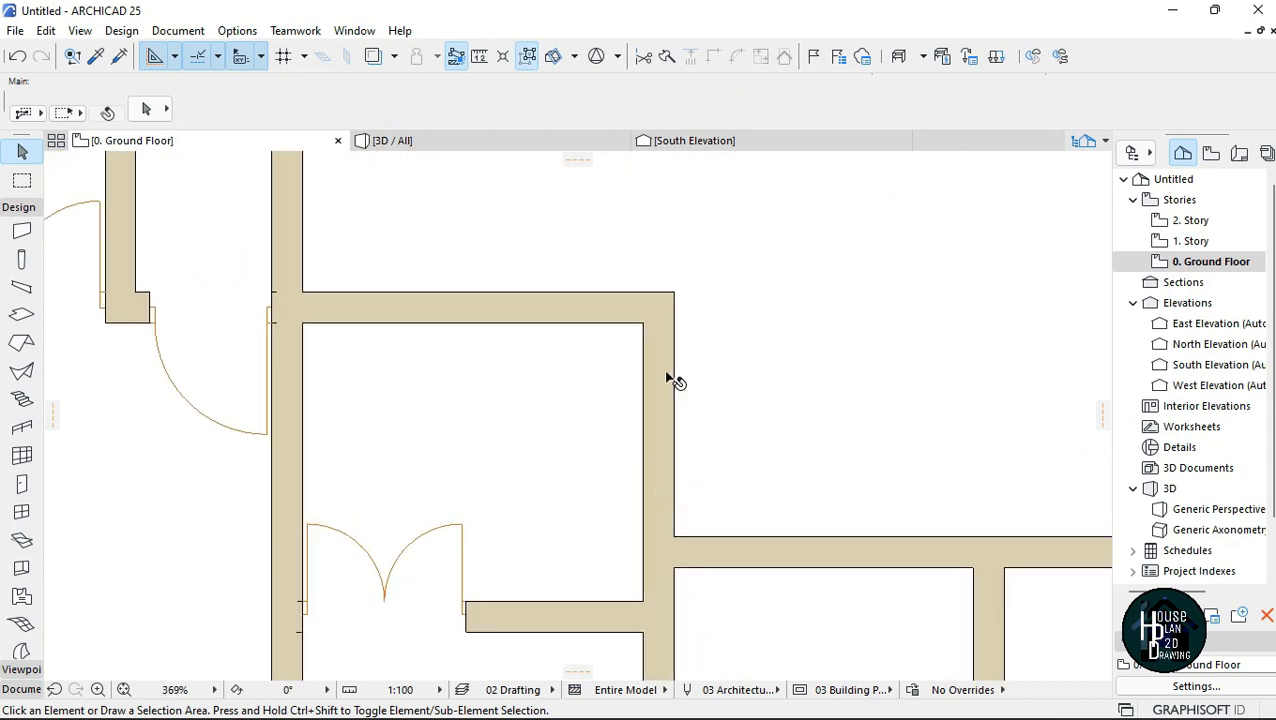
pyautogui.keyDown('alt'); pyautogui.click(466, 518); pyautogui.keyUp('alt')
pyautogui.click(645, 430)
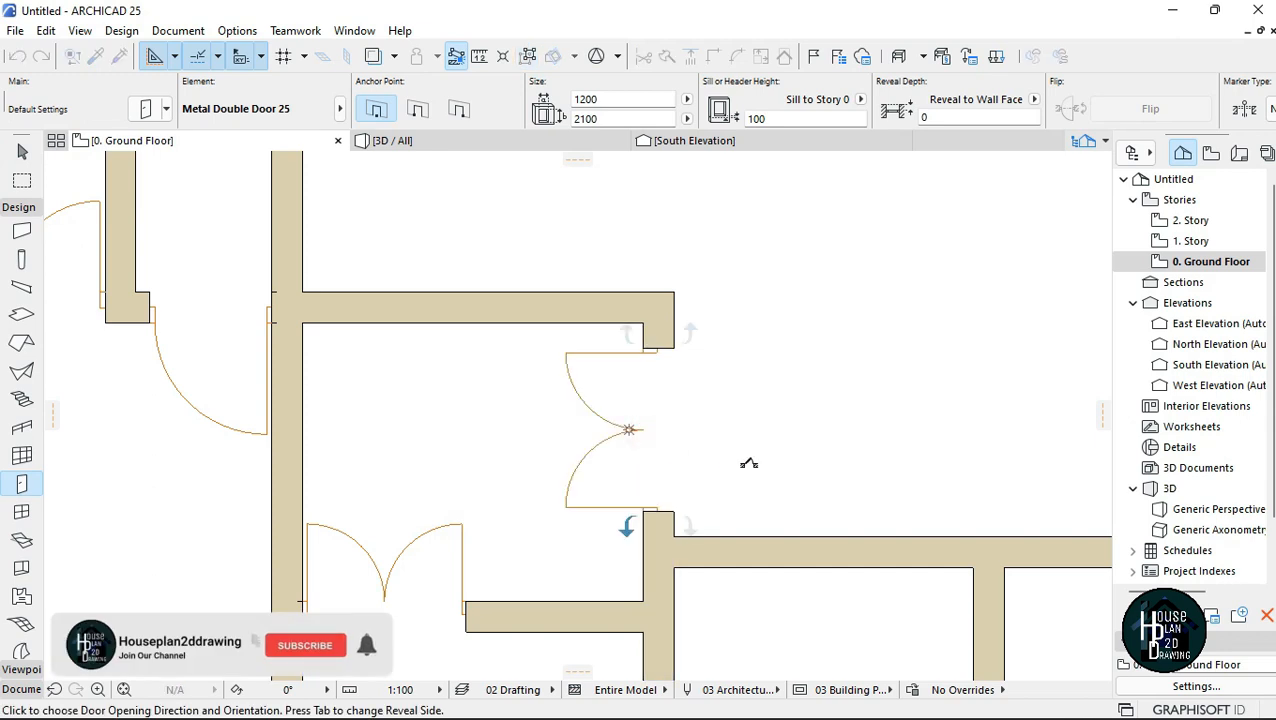
pyautogui.click(741, 521)
pyautogui.press('Escape')
pyautogui.scroll(-6, 690, 445)
pyautogui.scroll(-3, 716, 435)
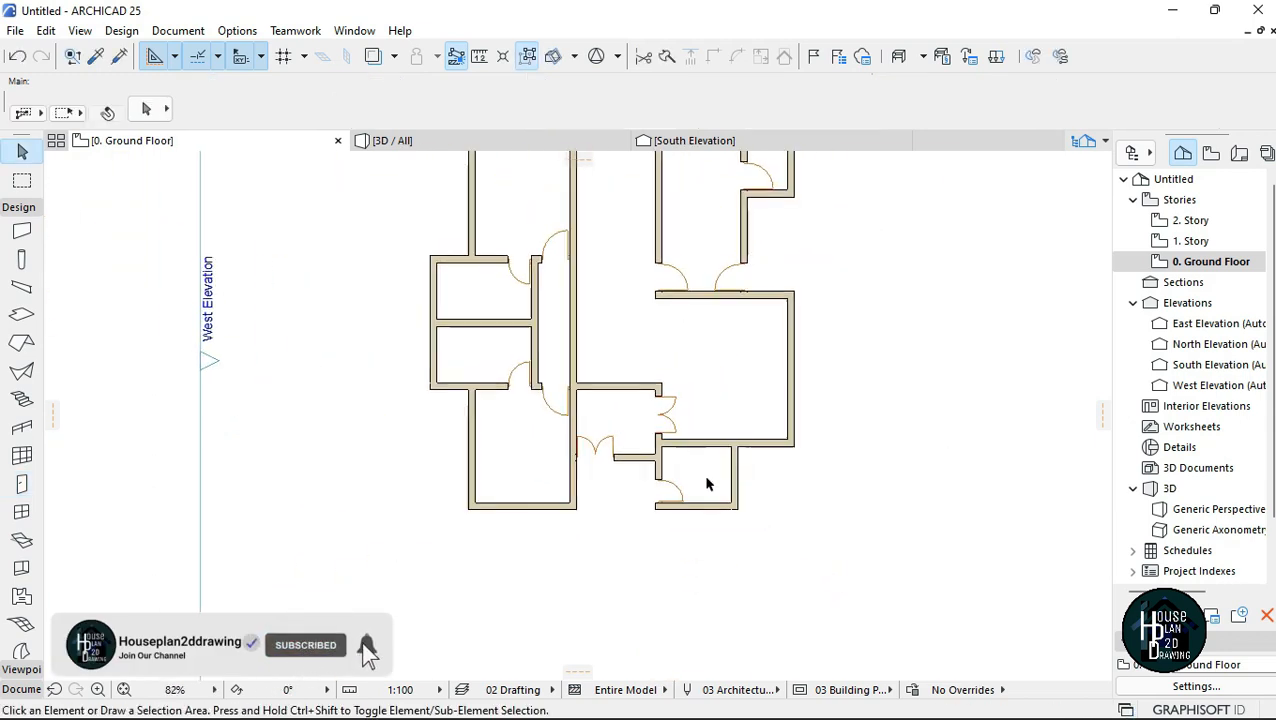
pyautogui.scroll(1, 657, 630)
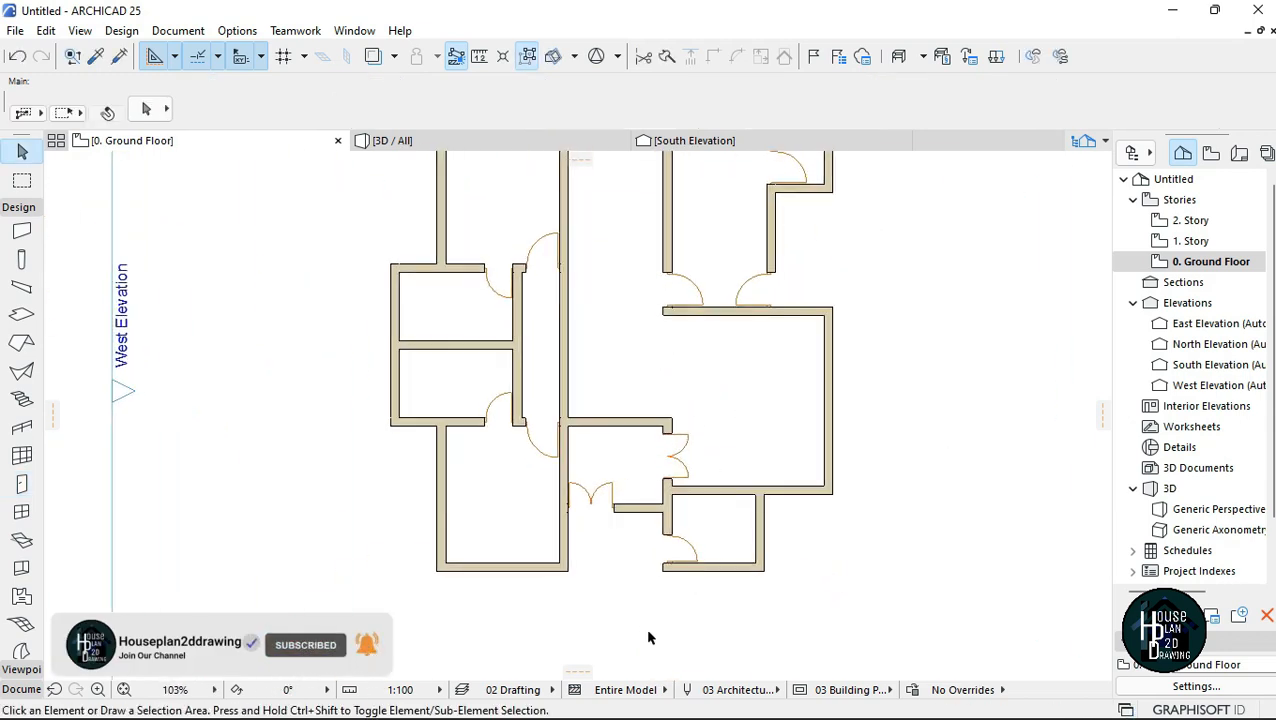
pyautogui.scroll(-2, 604, 456)
pyautogui.scroll(2, 640, 520)
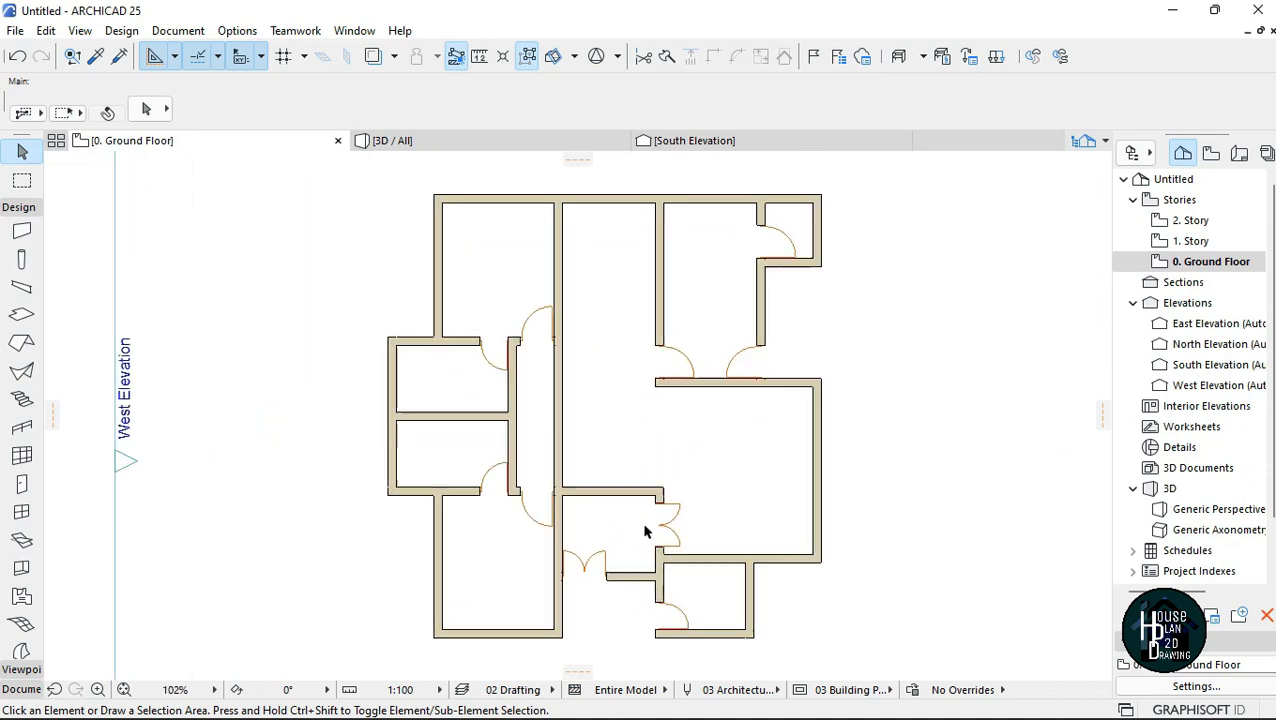
pyautogui.scroll(1, 645, 532)
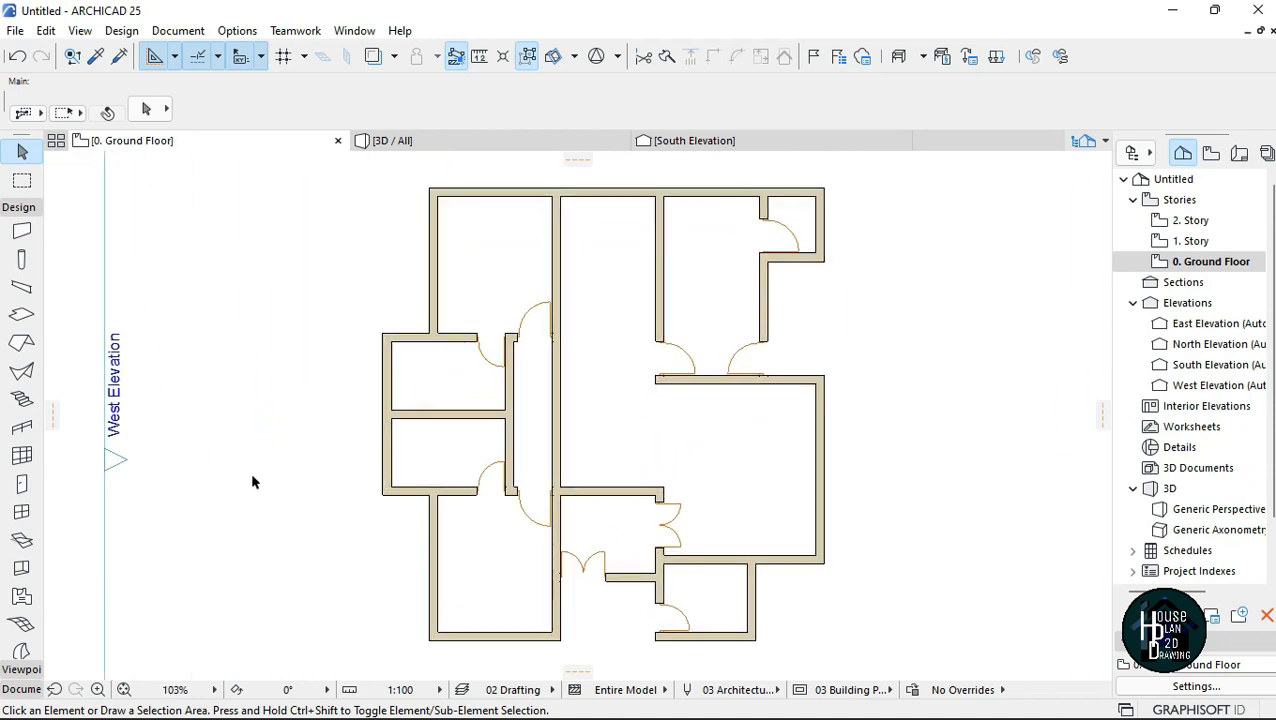
# Choose 2-Sash Sliding Window 25 from the Sliding Windows 25 library as the default window.
pyautogui.click(22, 513)
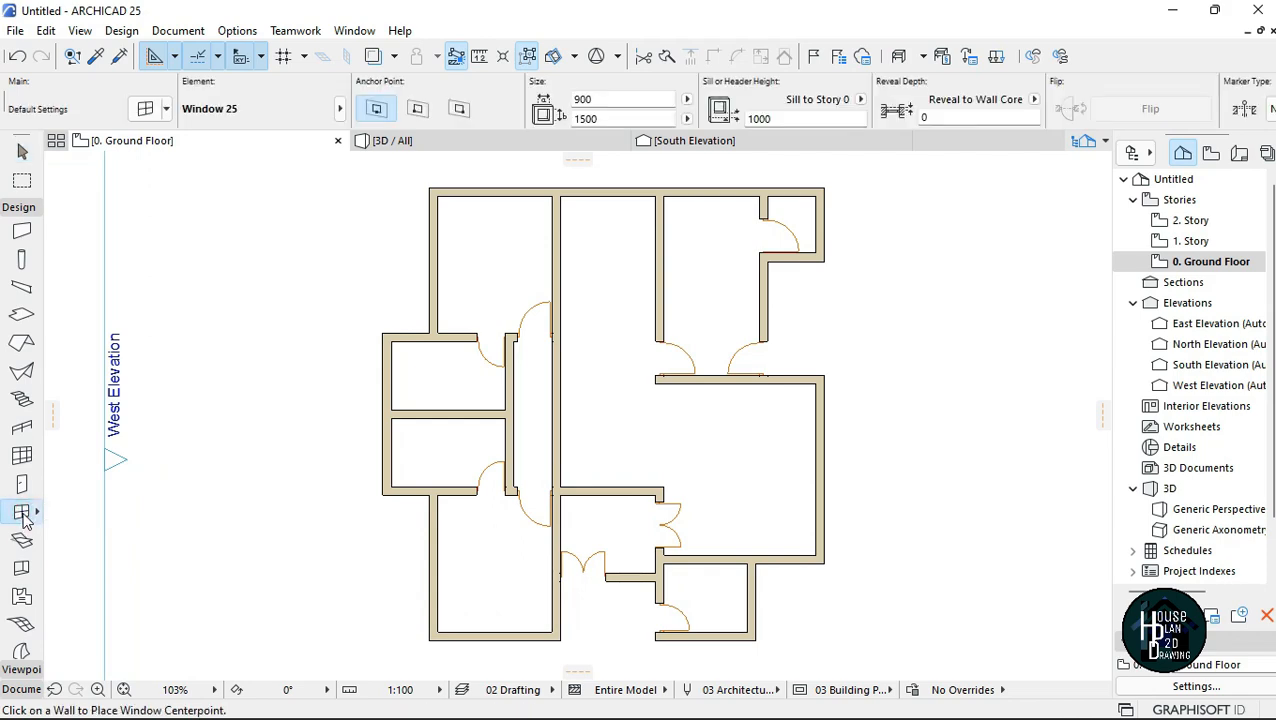
pyautogui.doubleClick(22, 512)
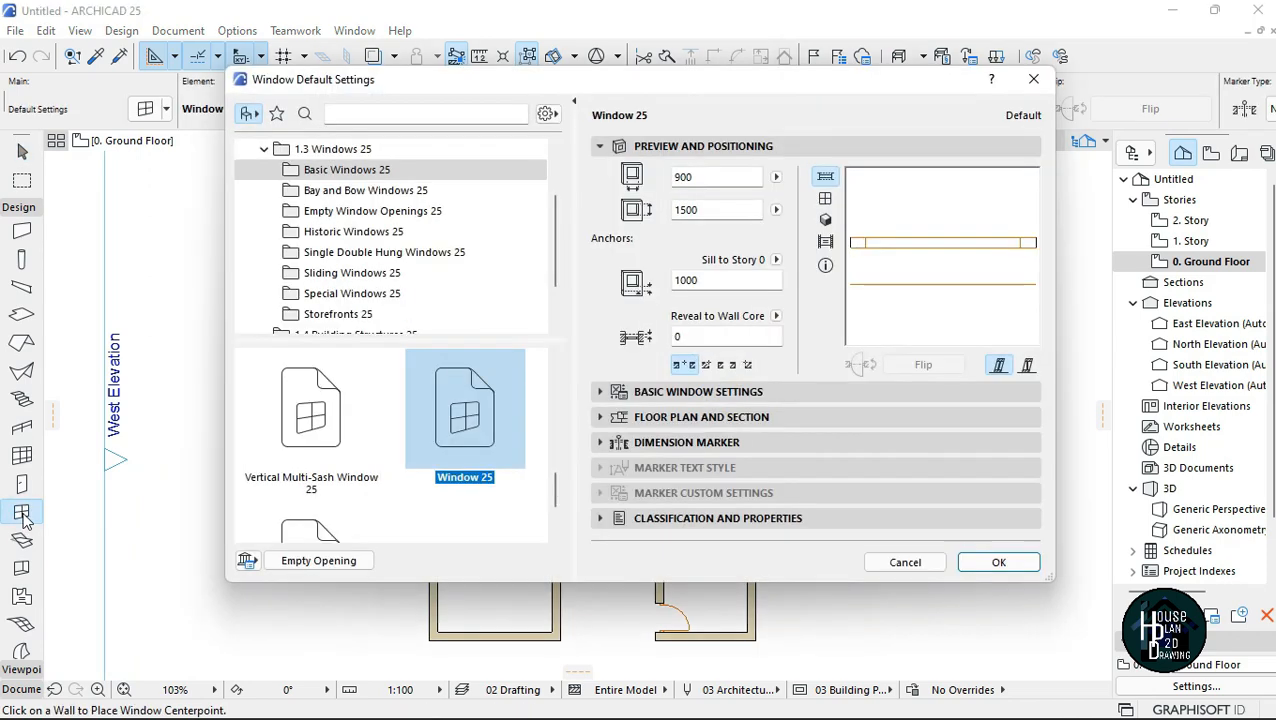
pyautogui.click(1033, 81)
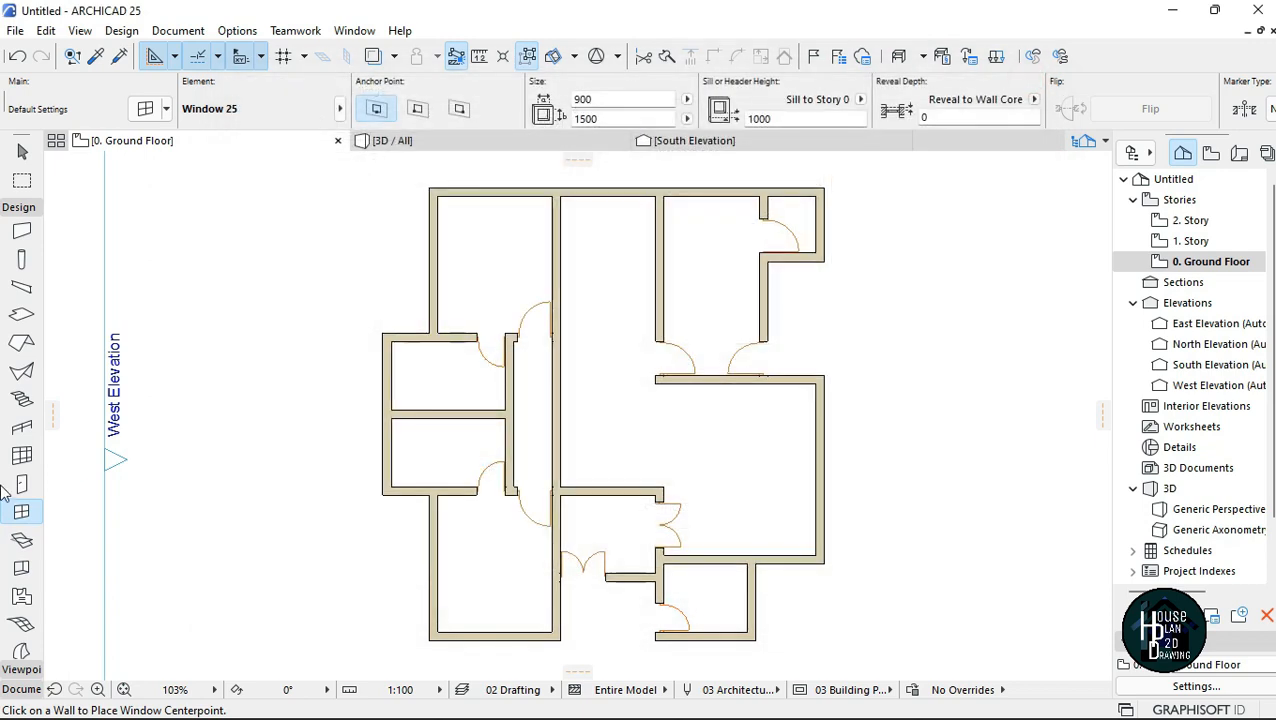
pyautogui.click(145, 110)
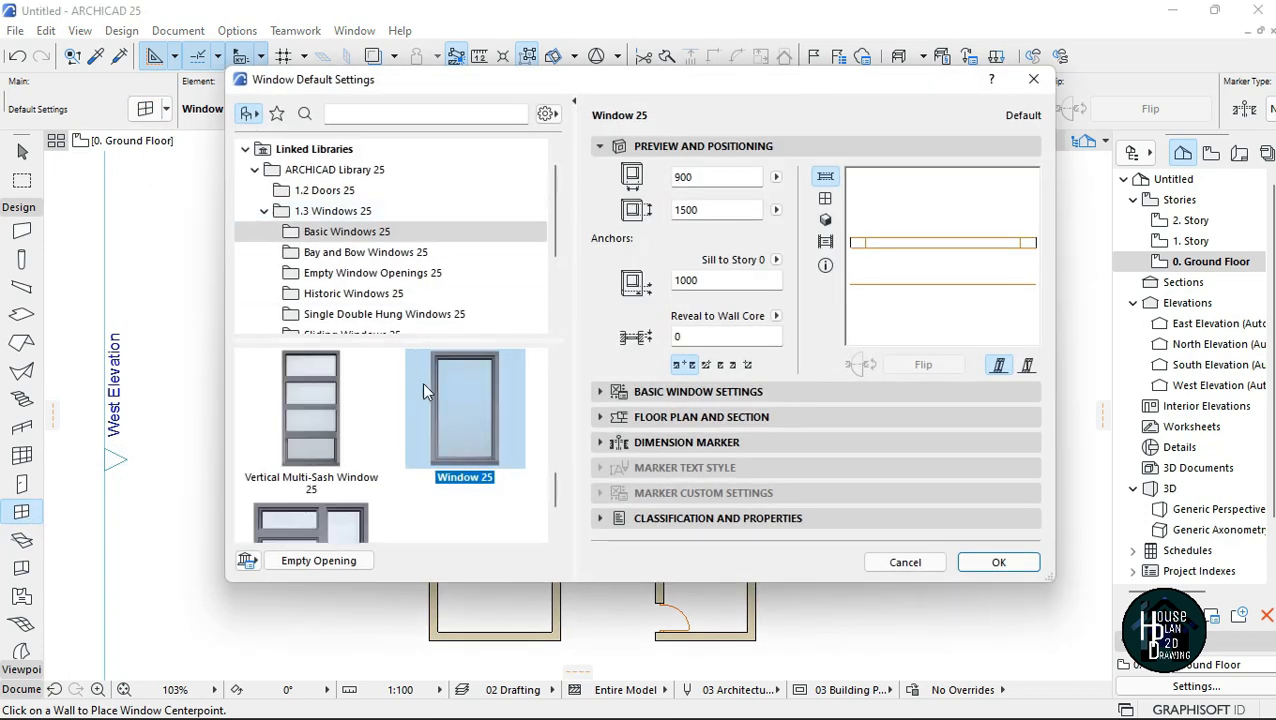
pyautogui.scroll(-3, 399, 288)
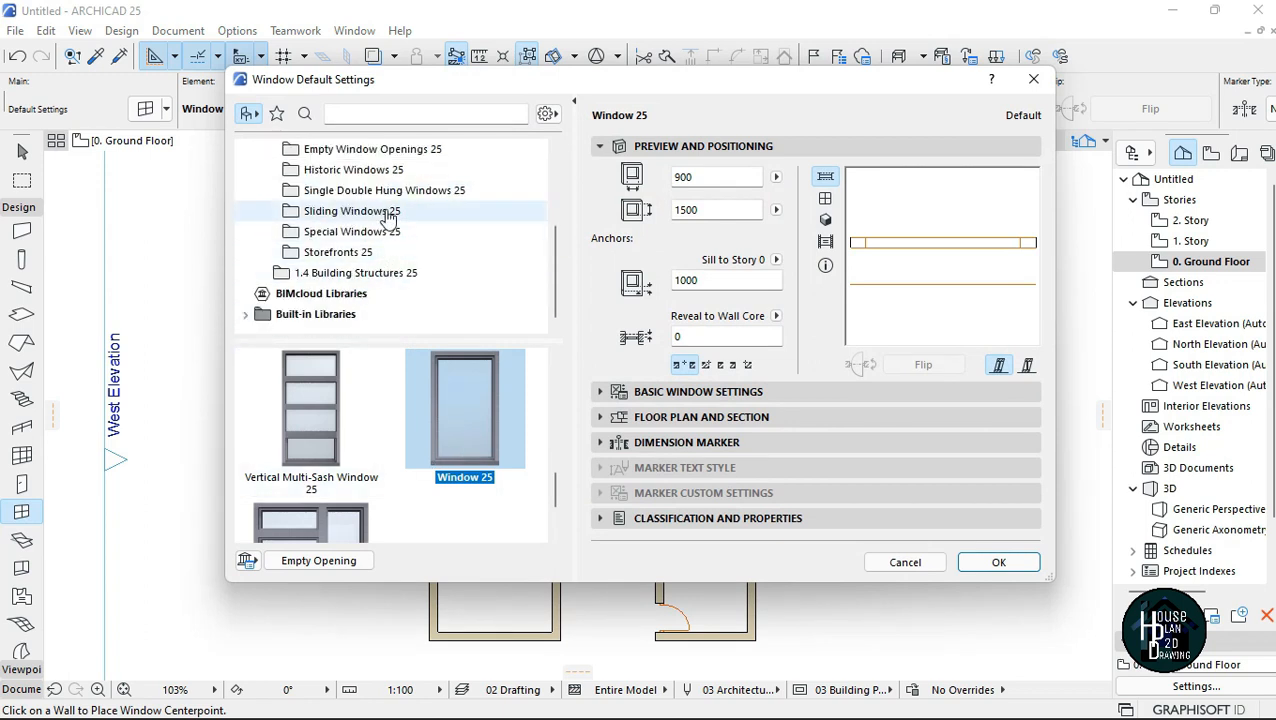
pyautogui.click(388, 213)
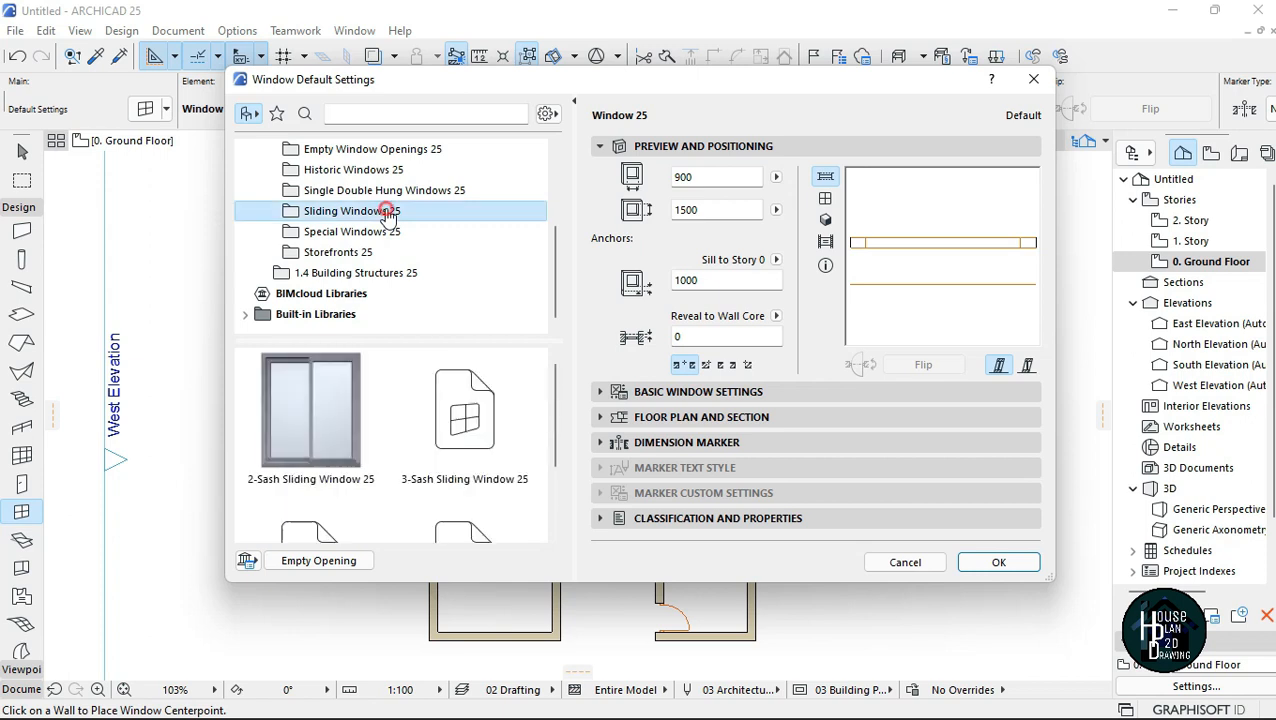
pyautogui.click(308, 415)
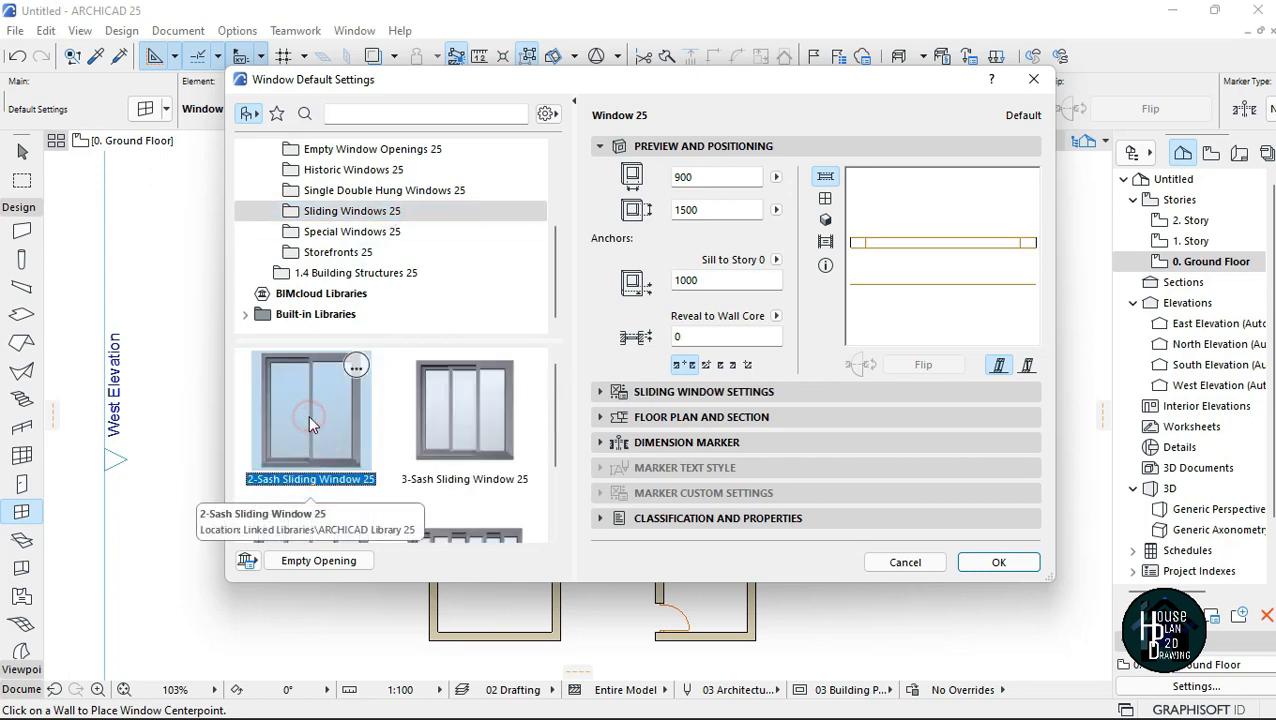
pyautogui.scroll(-2, 402, 435)
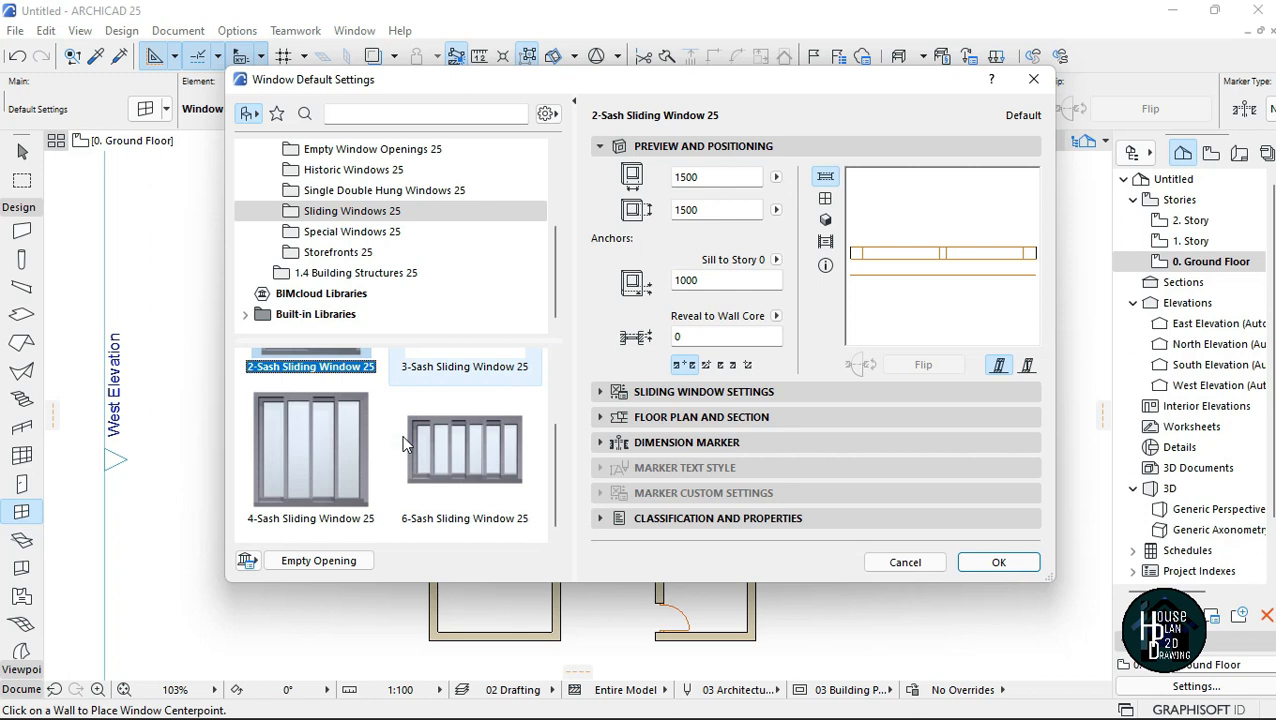
pyautogui.scroll(2, 402, 435)
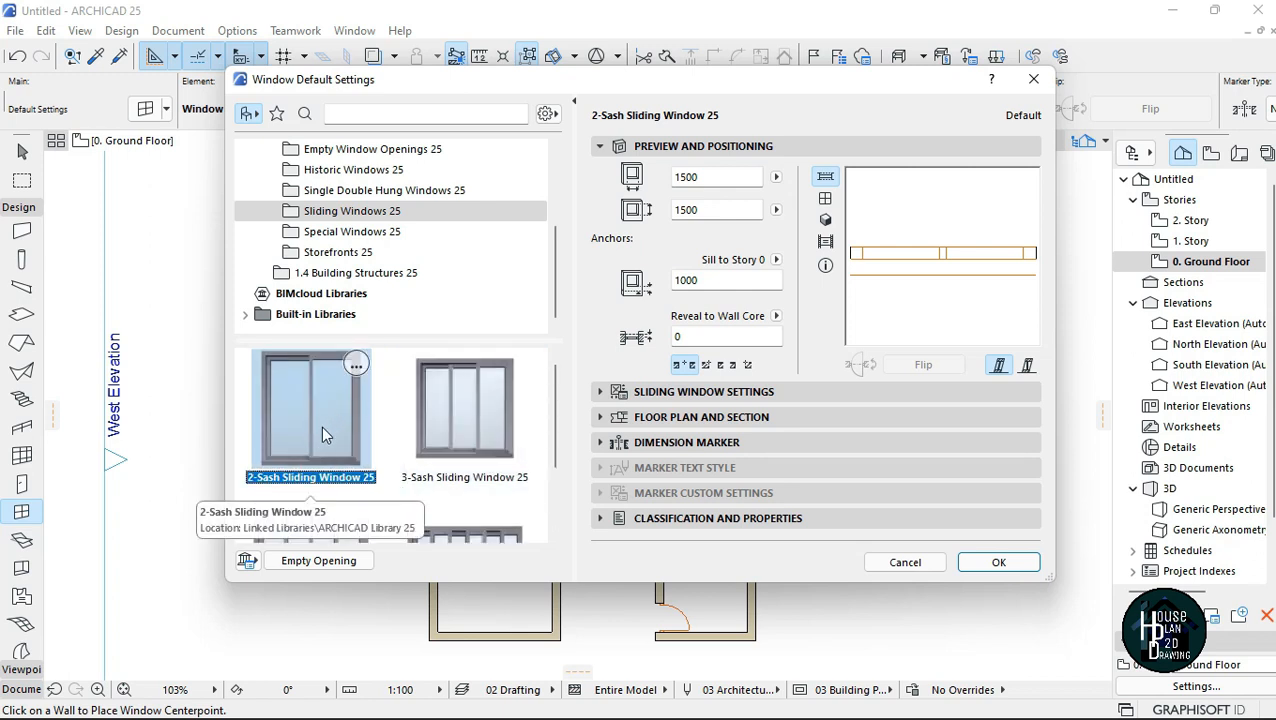
# Set the default sliding window's width to 900 and its reveal to wall core to 80, and accept the settings.
pyautogui.moveTo(711, 177); pyautogui.dragTo(651, 177)
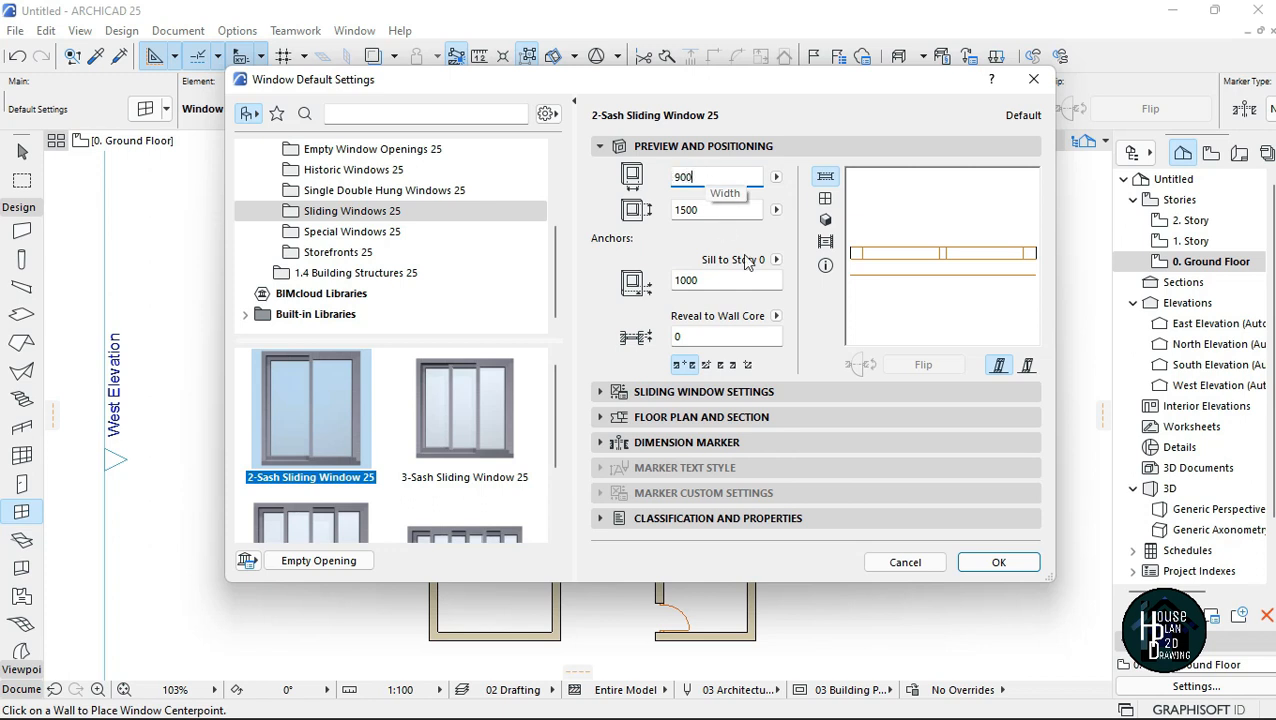
pyautogui.click(665, 336)
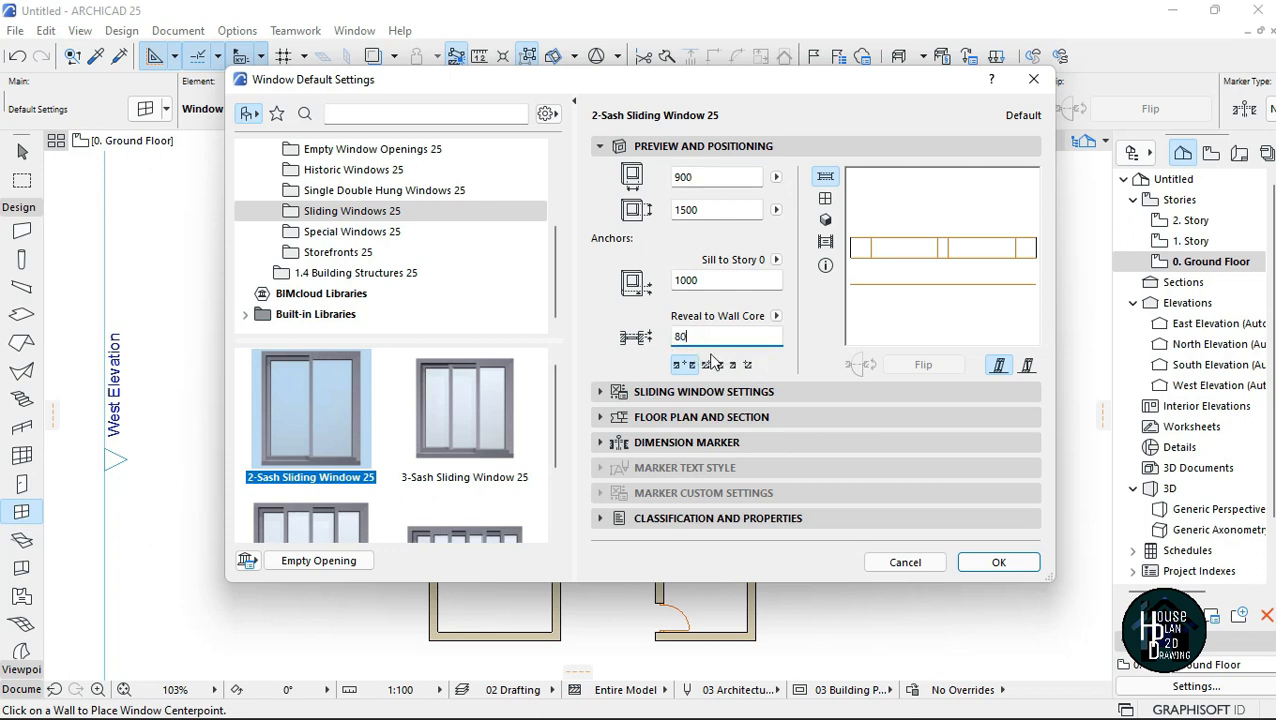
pyautogui.click(1000, 563)
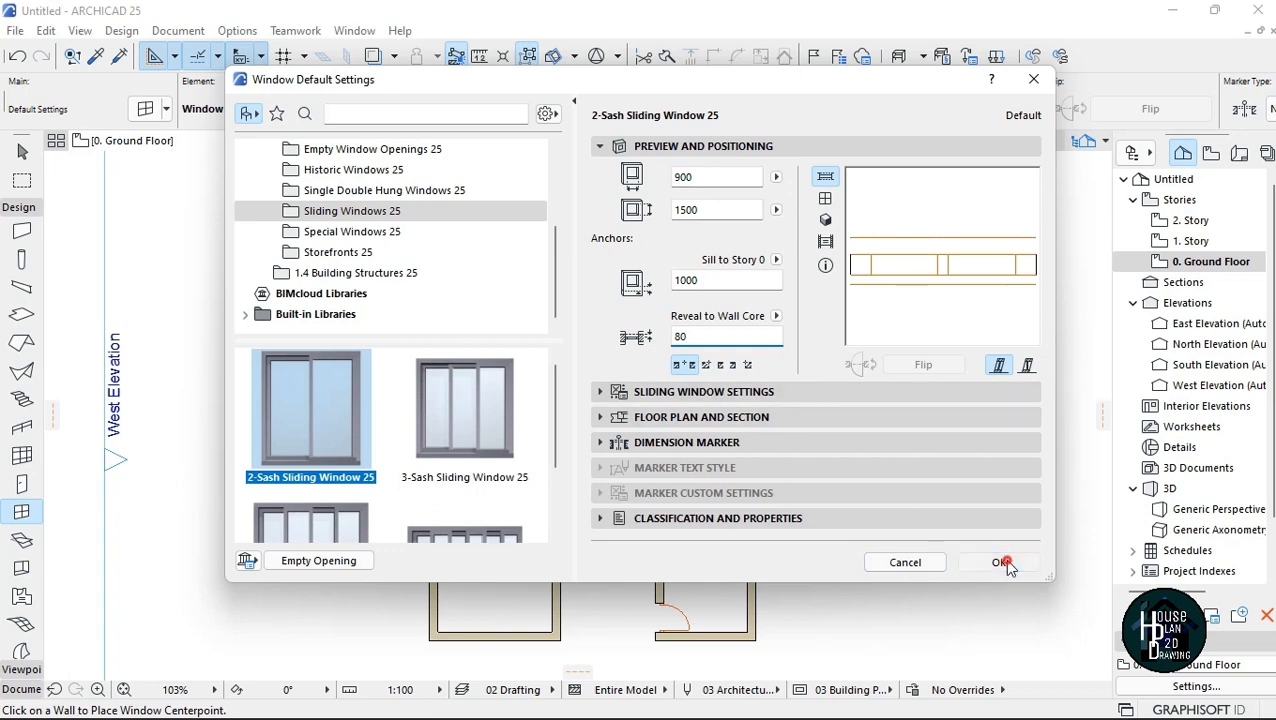
# Place a 900 by 1500 sliding window at the midpoint of the bottom-left room's left wall, oriented towards the room.
pyautogui.scroll(3, 382, 398)
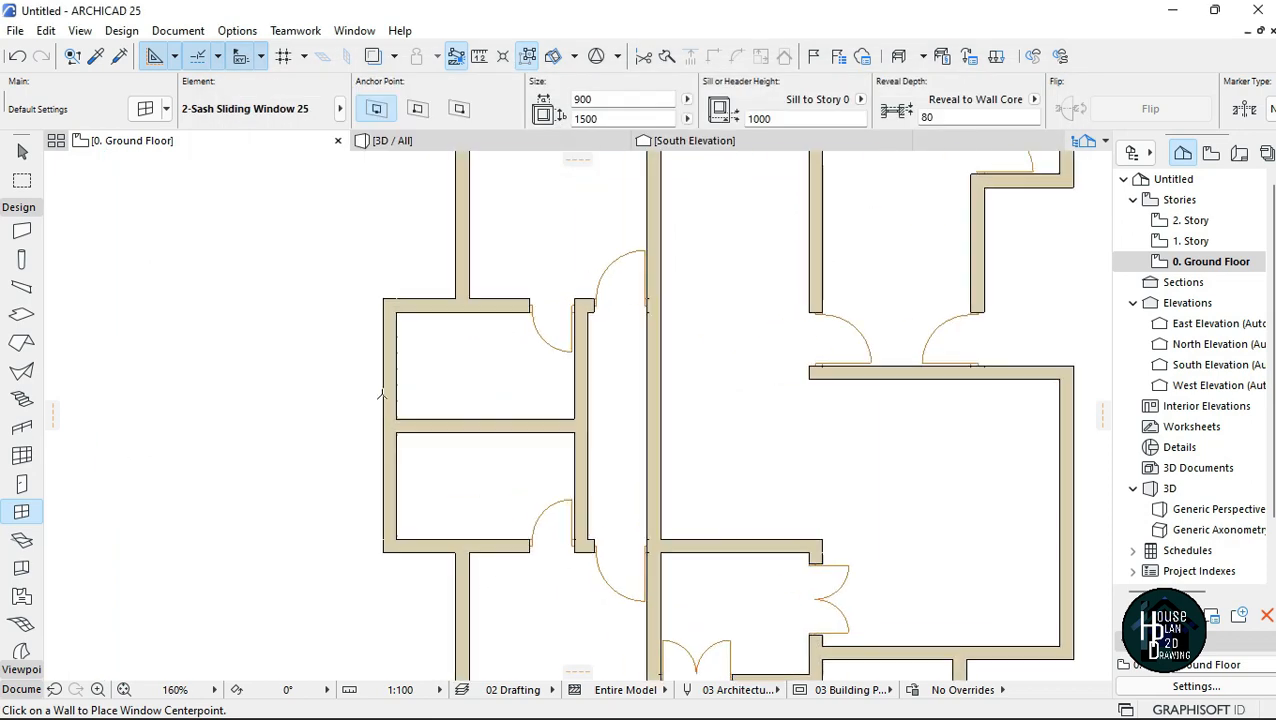
pyautogui.scroll(-5, 441, 250)
pyautogui.scroll(3, 480, 510)
pyautogui.scroll(5, 490, 505)
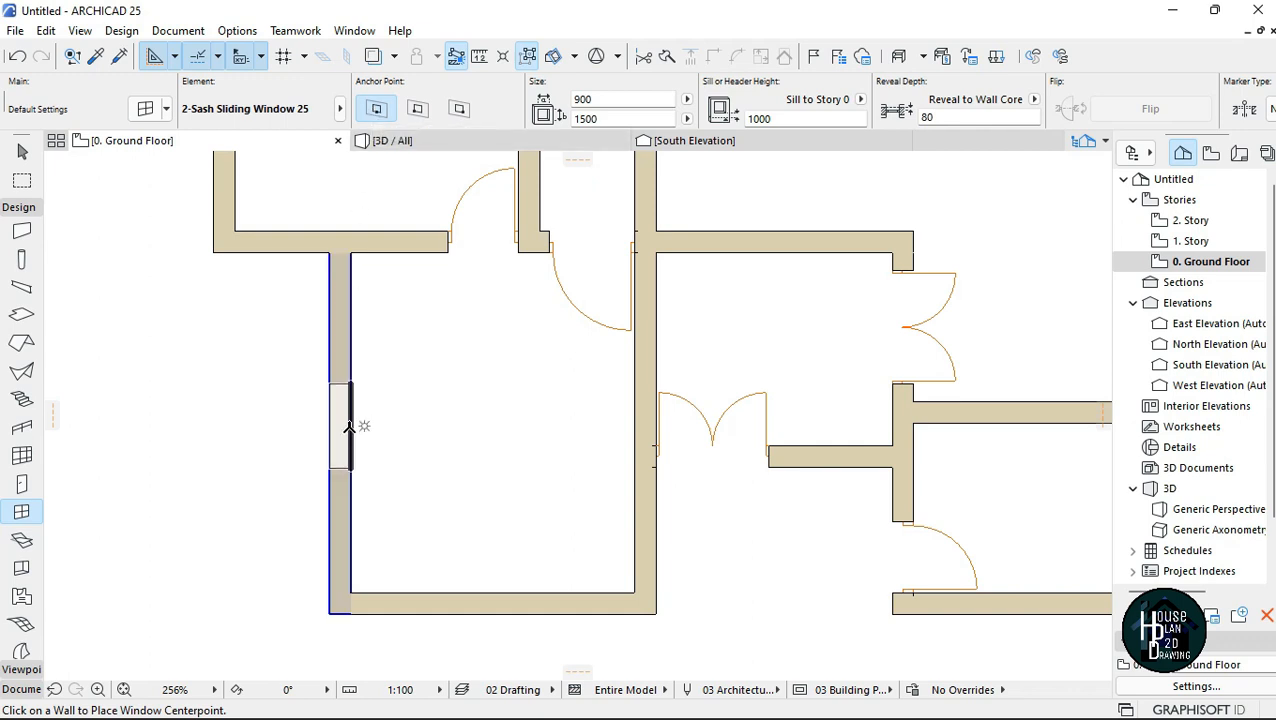
pyautogui.click(352, 427)
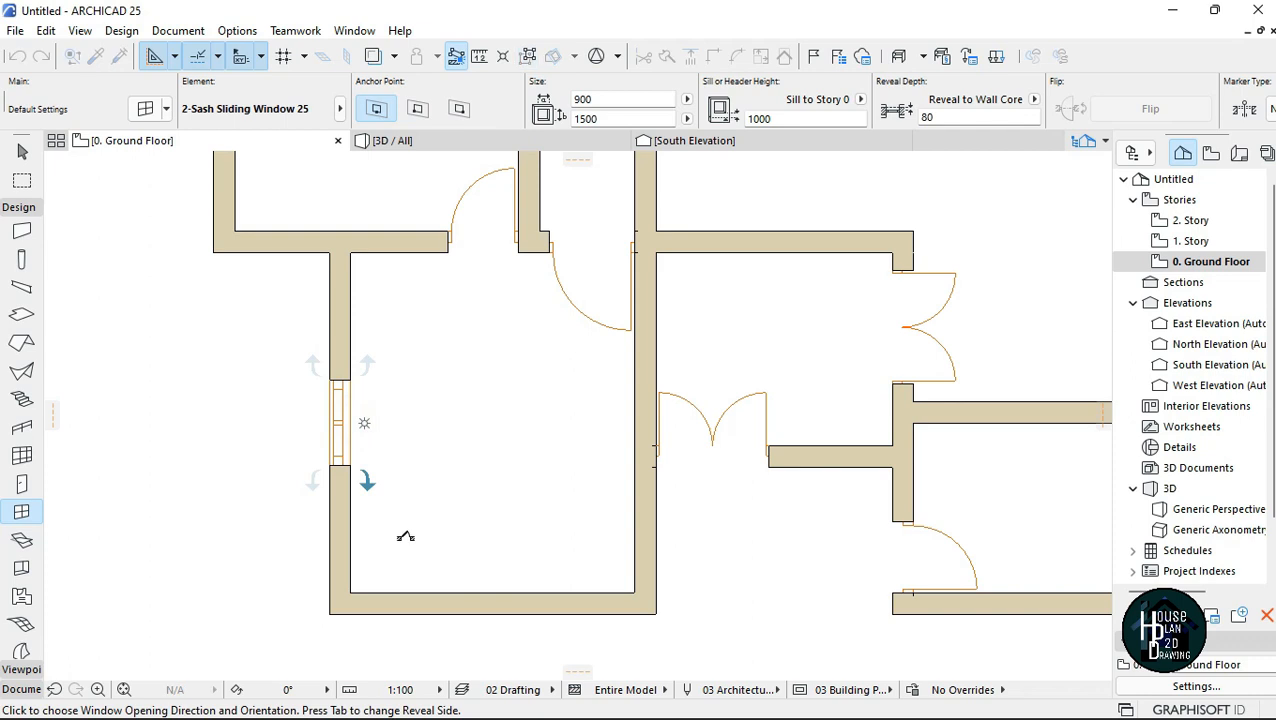
pyautogui.click(393, 530)
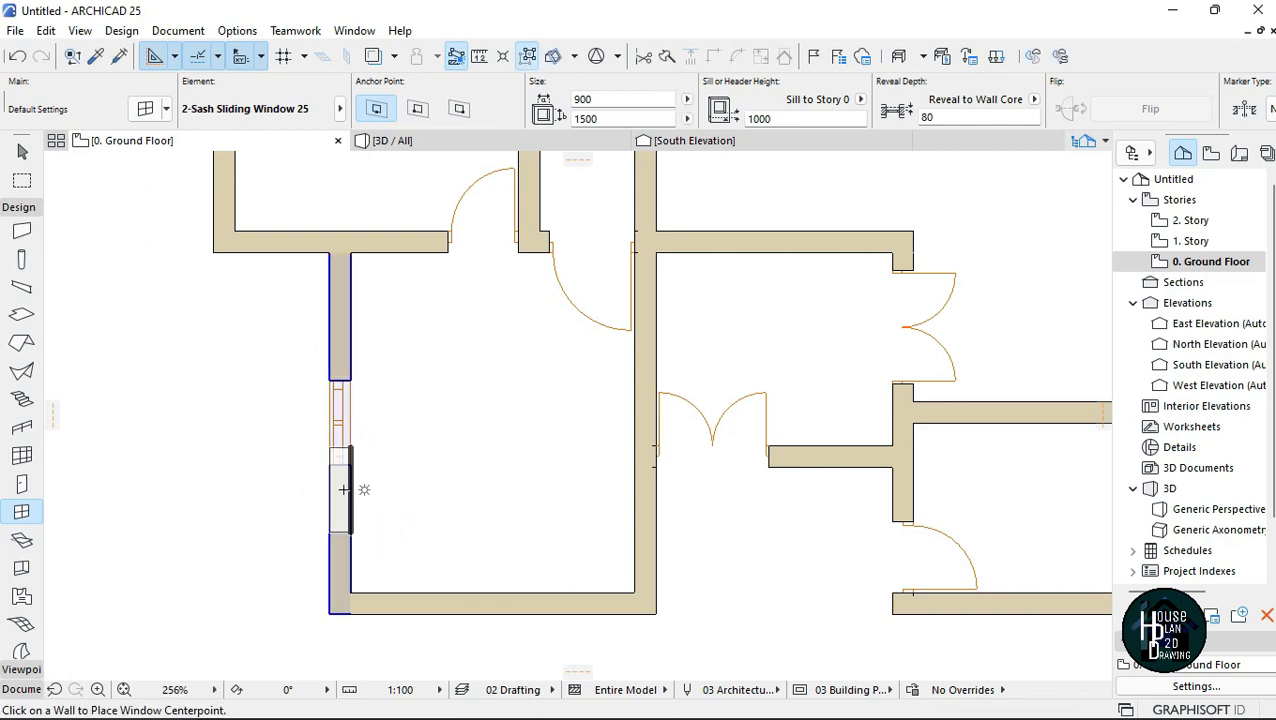
# Copy the settings of the window in the southwest room's west wall and place a matching window in that room's south wall.
pyautogui.press('Escape')
pyautogui.scroll(-2, 516, 468)
pyautogui.scroll(4, 443, 490)
pyautogui.keyDown('alt'); pyautogui.click(347, 385); pyautogui.keyUp('alt')
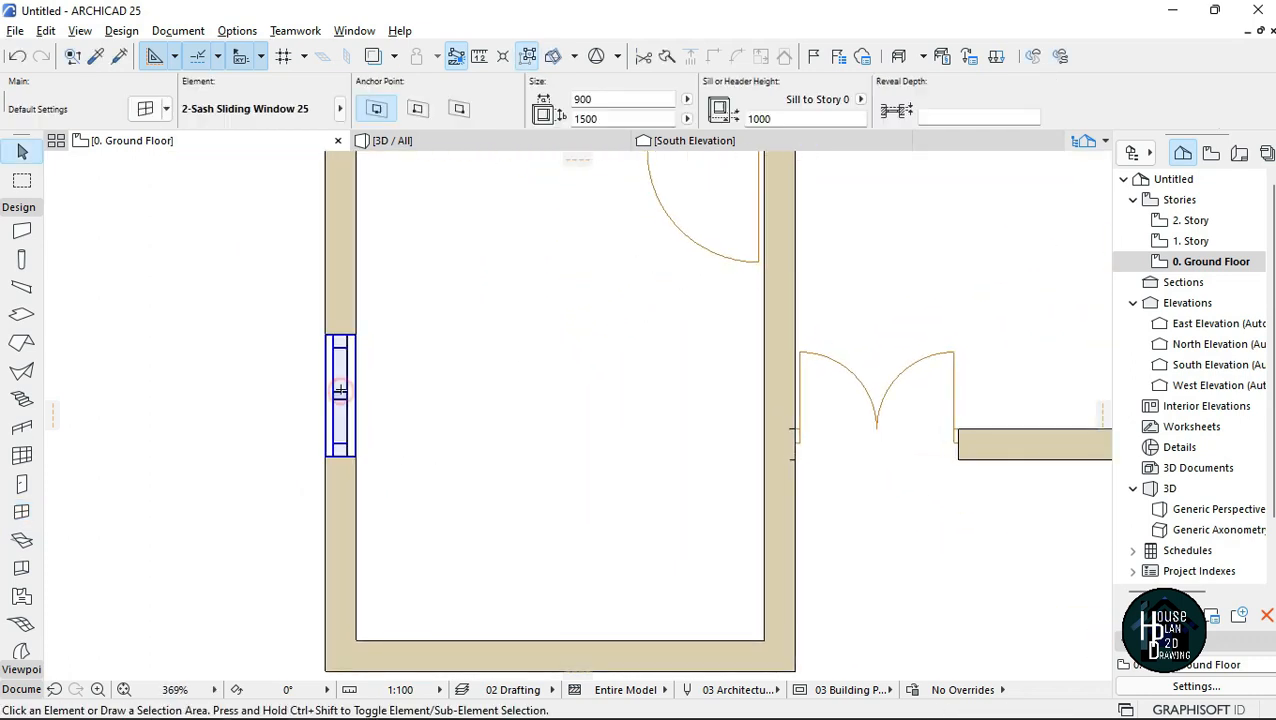
pyautogui.scroll(-3, 345, 388)
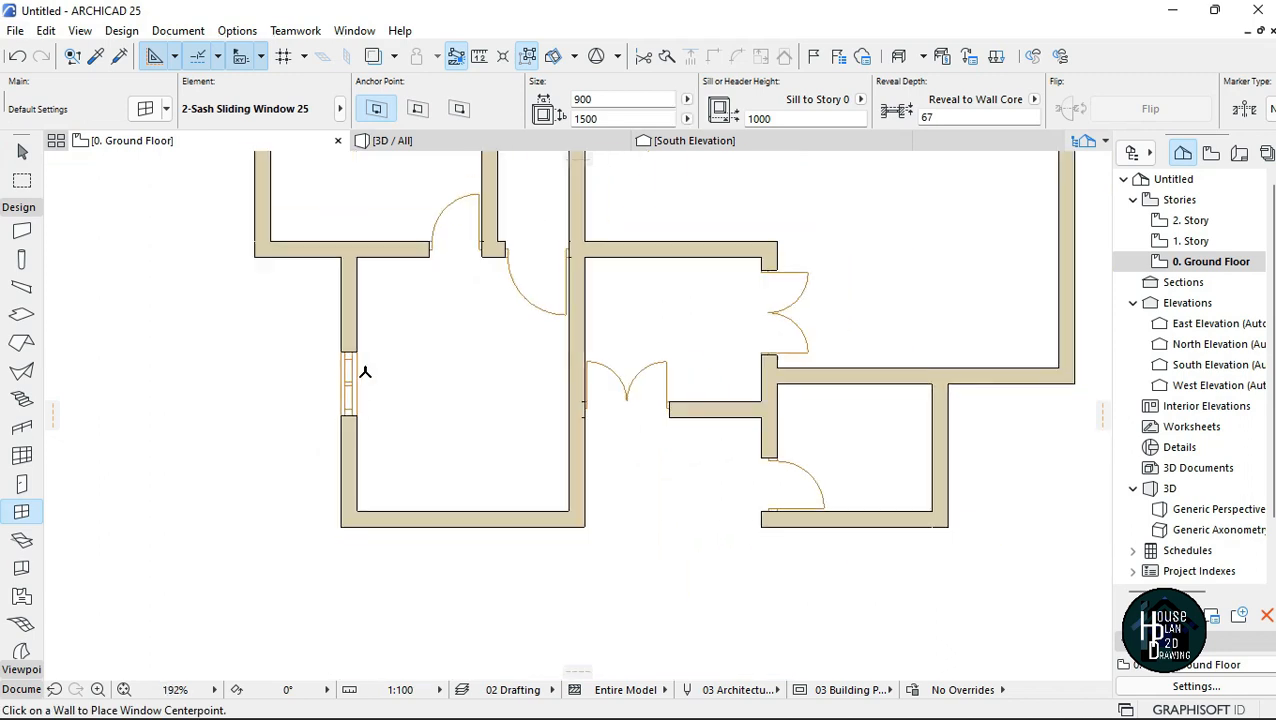
pyautogui.scroll(3, 420, 470)
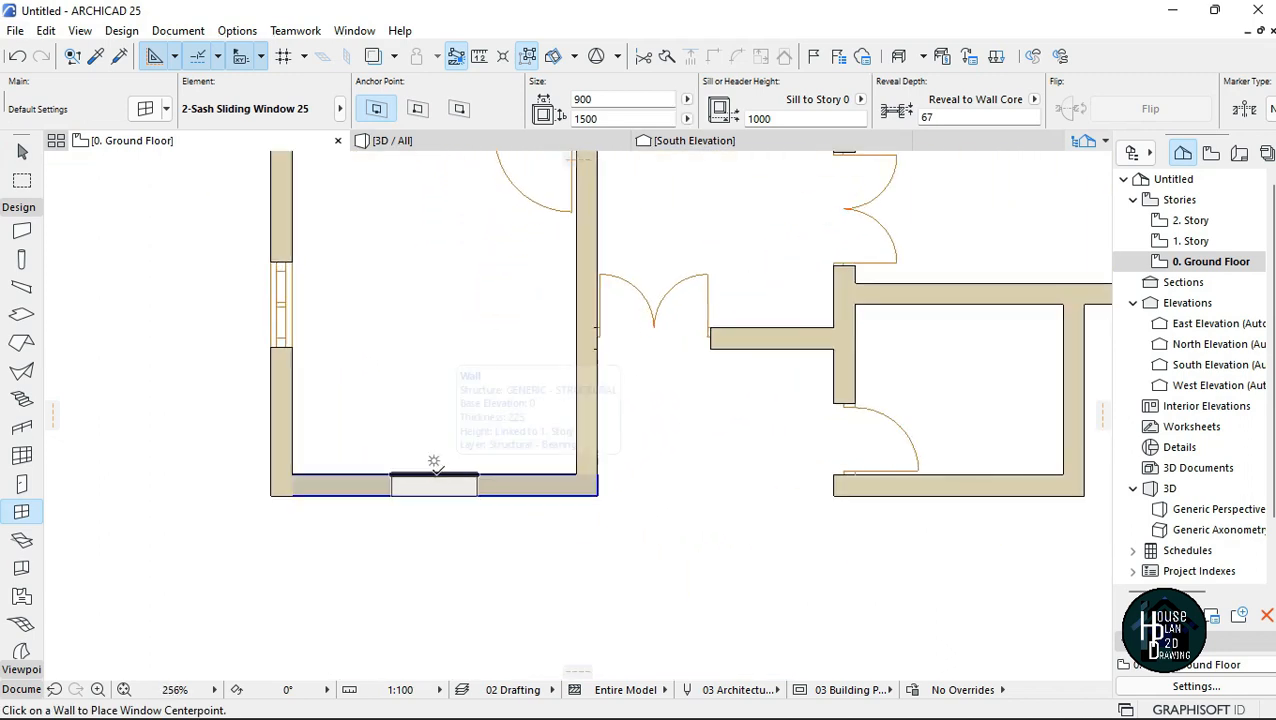
pyautogui.click(433, 470)
pyautogui.click(416, 455)
# Place 900-wide sliding windows in the west and north walls of the northwest room.
pyautogui.scroll(-5, 421, 550)
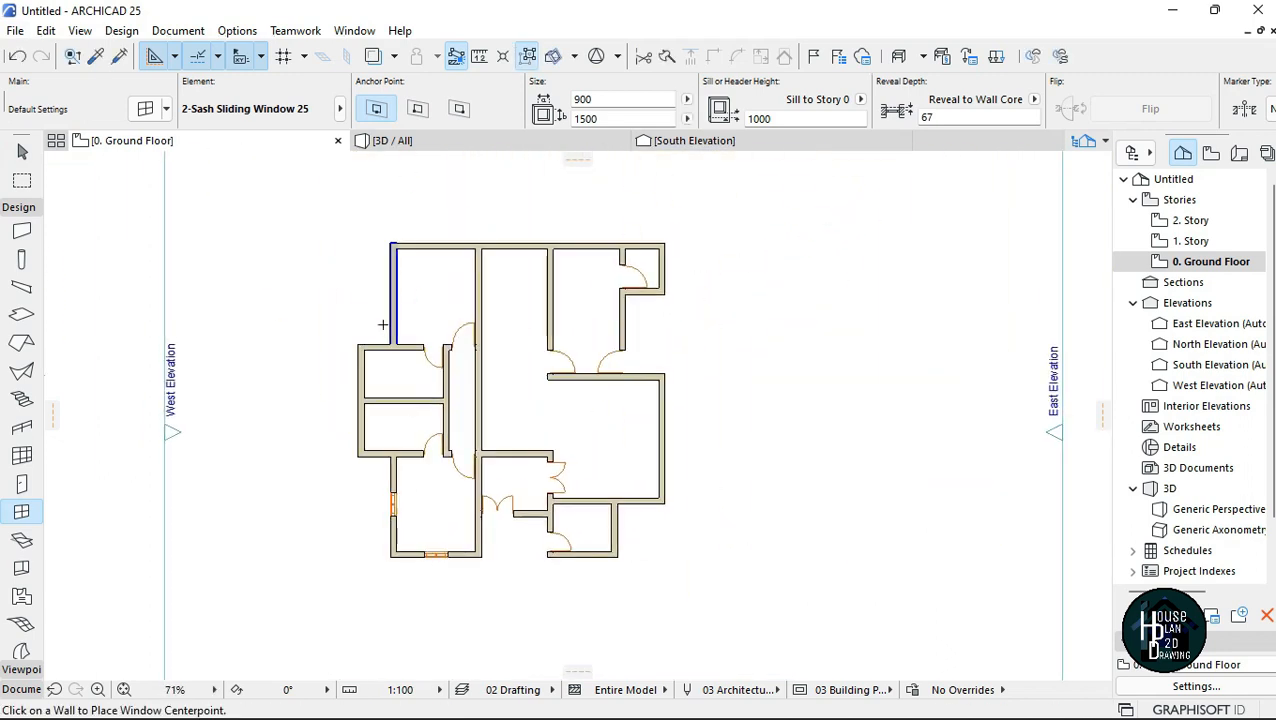
pyautogui.scroll(5, 390, 248)
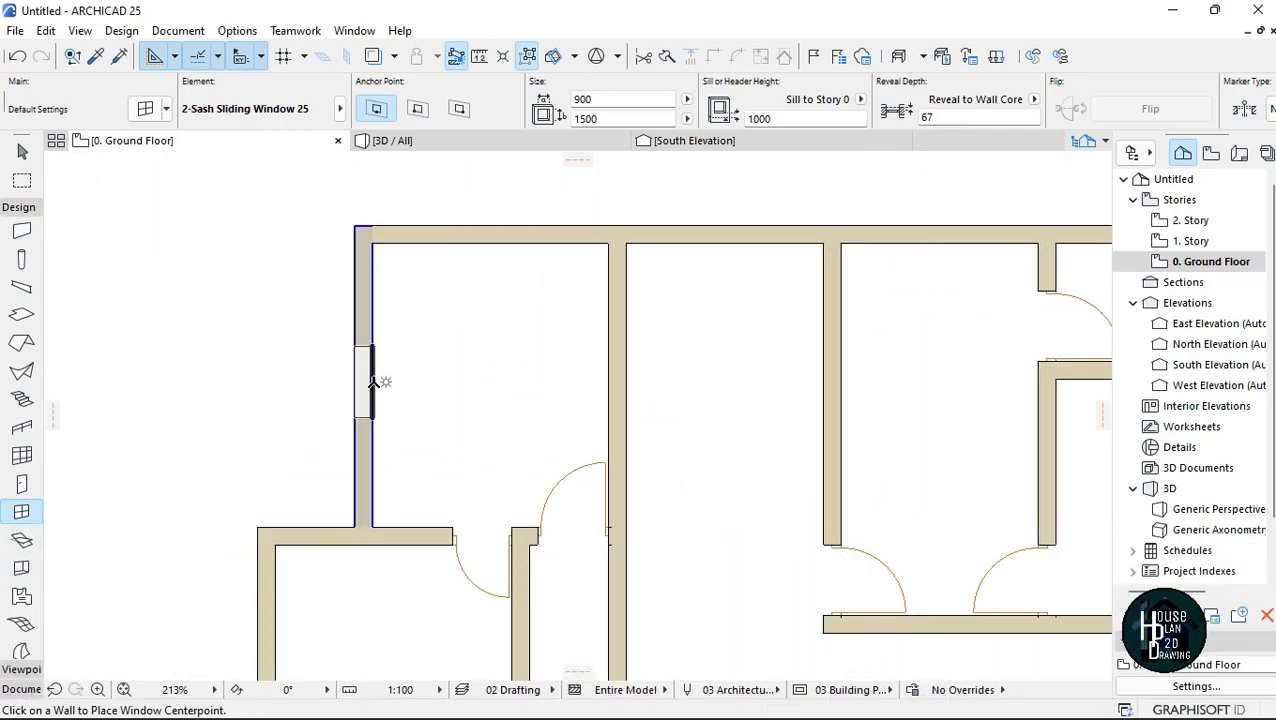
pyautogui.click(380, 383)
pyautogui.click(385, 488)
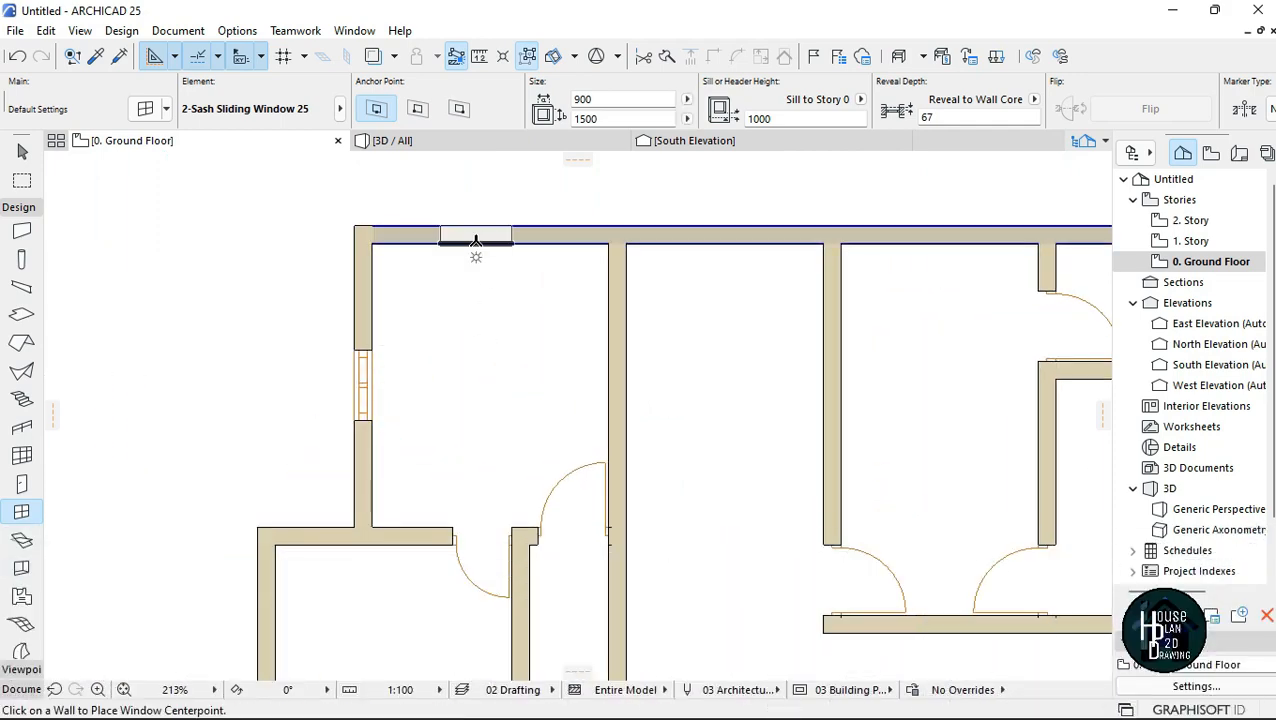
pyautogui.click(491, 243)
pyautogui.click(523, 382)
# Add two more 900-wide windows in the north wall, one for the middle room and one for the room east of it.
pyautogui.moveTo(501, 398); pyautogui.dragTo(354, 442, button='middle')
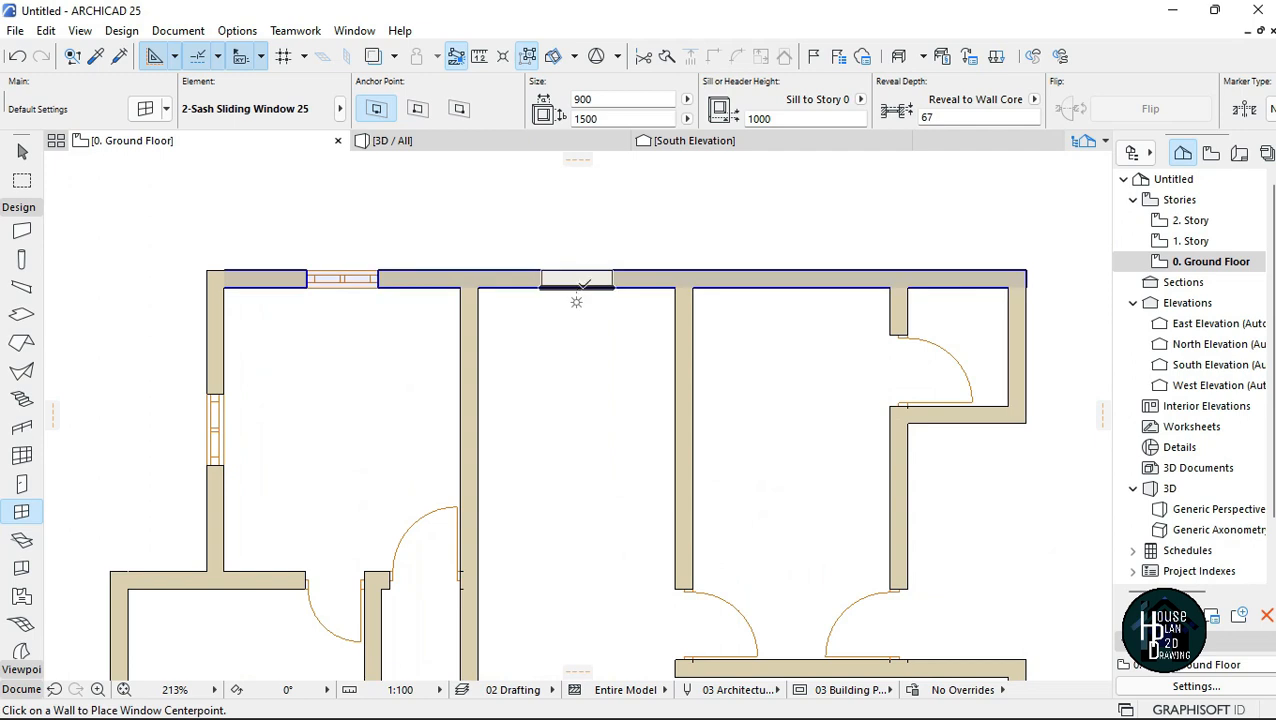
pyautogui.click(577, 287)
pyautogui.click(620, 343)
pyautogui.scroll(-3, 625, 341)
pyautogui.scroll(3, 723, 331)
pyautogui.click(610, 297)
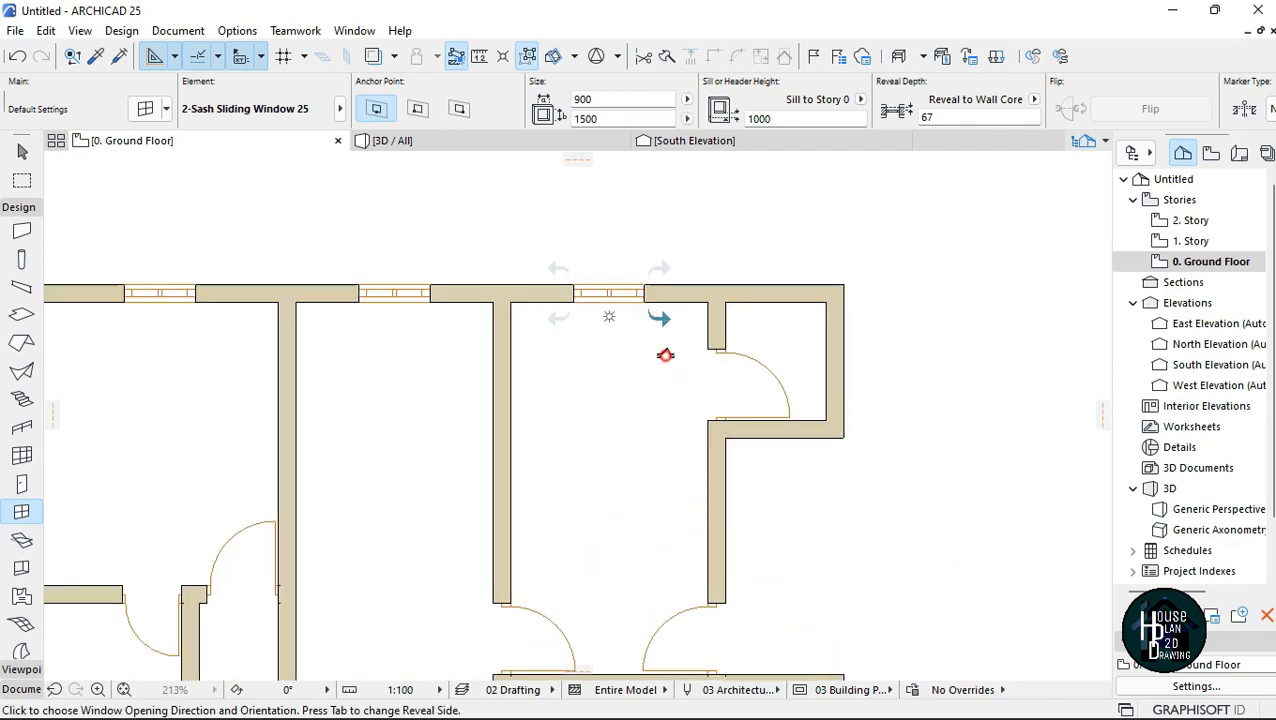
pyautogui.click(666, 356)
# Place a 900-wide window in the east wall of the northeast room, south of the small projecting room.
pyautogui.scroll(-2, 655, 390)
pyautogui.scroll(4, 658, 452)
pyautogui.click(645, 346)
pyautogui.click(562, 399)
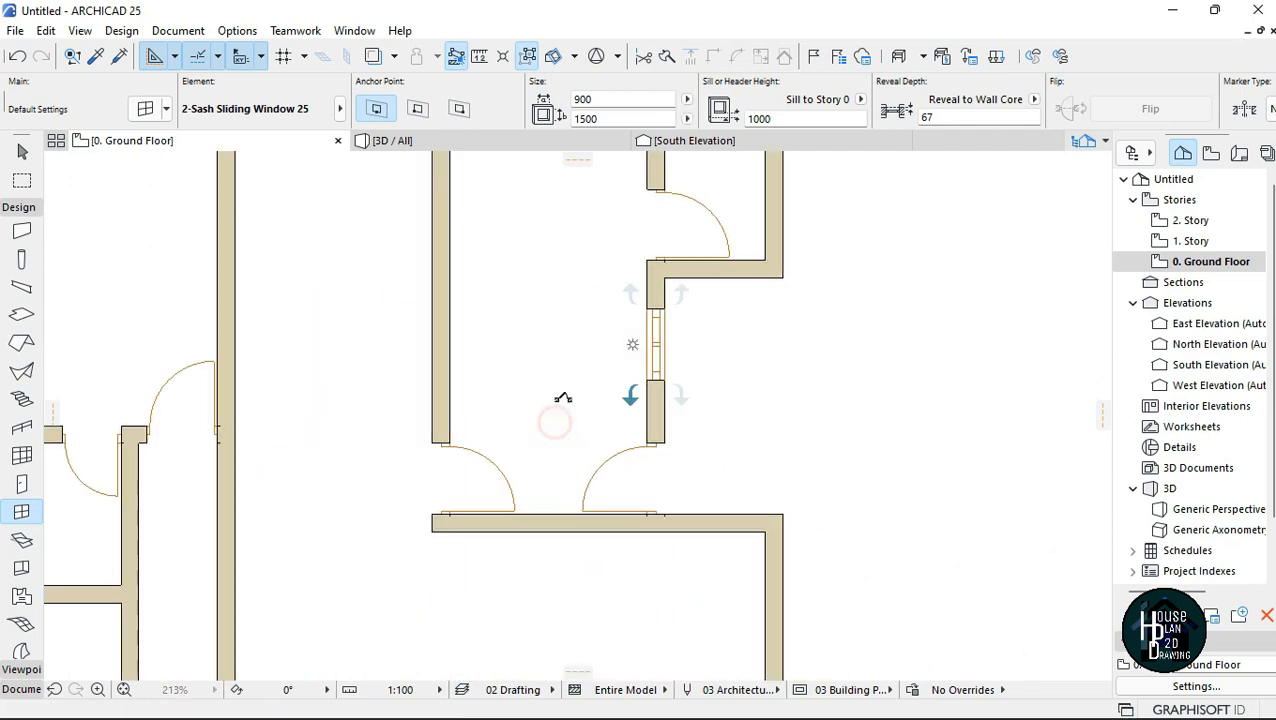
# Place two 900-wide windows in the east wall of the large eastern room and one in its south wall.
pyautogui.scroll(-5, 722, 307)
pyautogui.scroll(5, 741, 309)
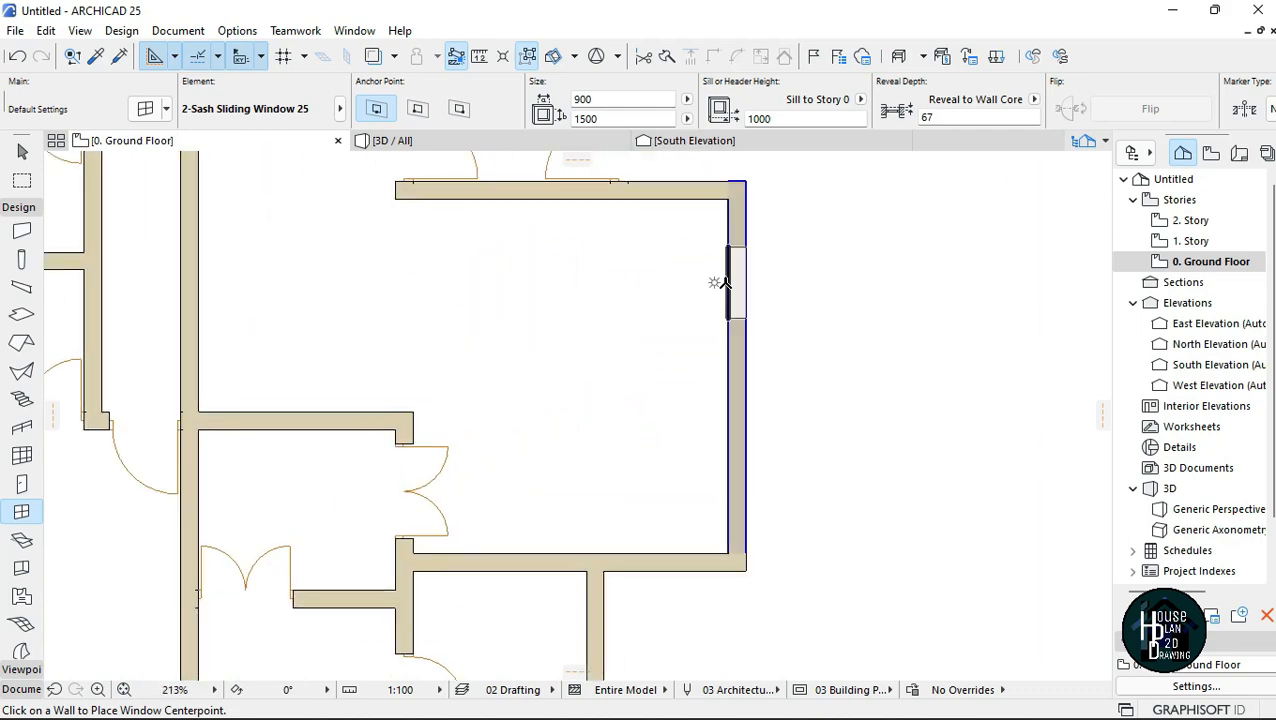
pyautogui.click(714, 289)
pyautogui.click(675, 353)
pyautogui.scroll(3, 631, 546)
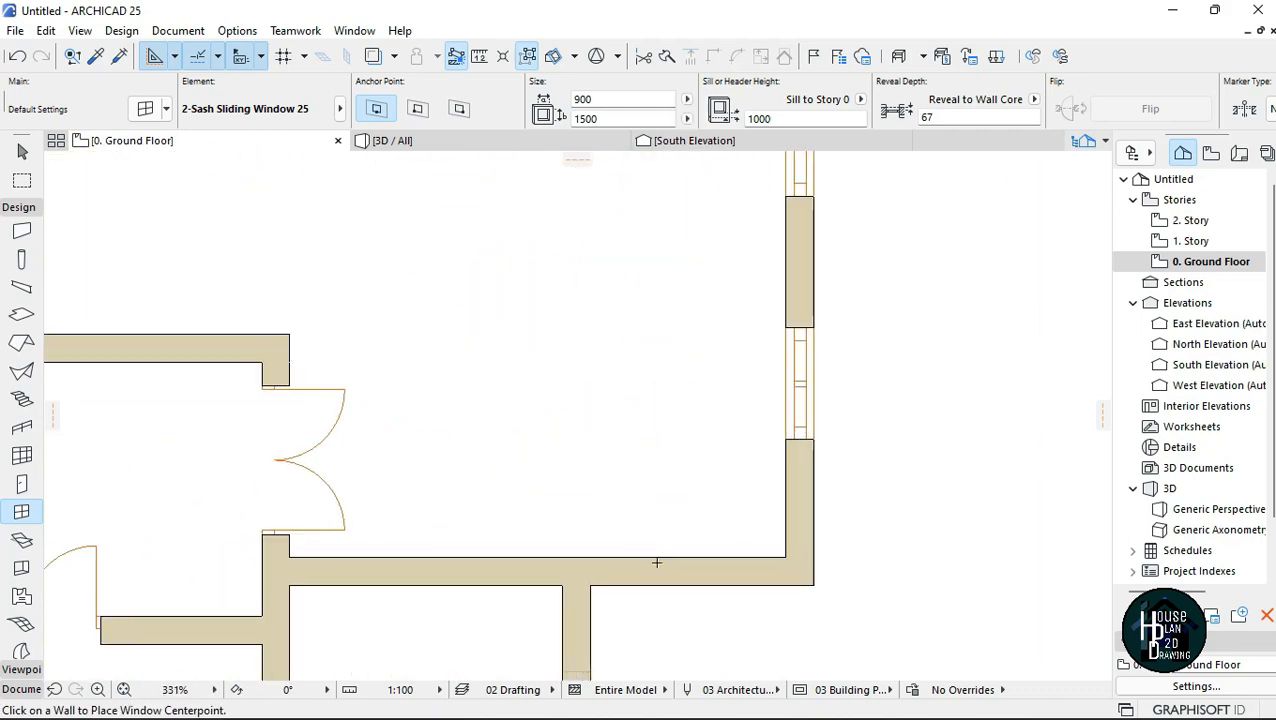
pyautogui.click(684, 557)
pyautogui.click(621, 419)
# Place a 900-wide window in the short entrance wall beside the double door.
pyautogui.scroll(-5, 661, 285)
pyautogui.scroll(1, 699, 433)
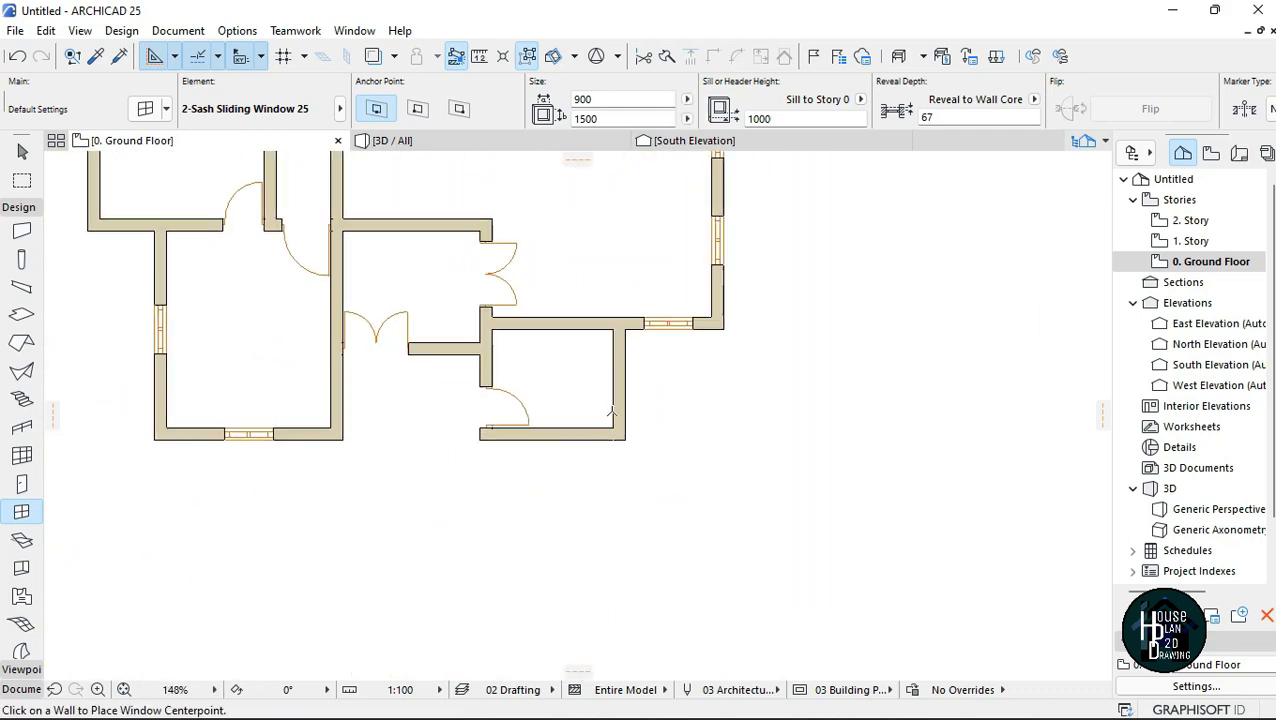
pyautogui.scroll(3, 527, 356)
pyautogui.click(508, 398)
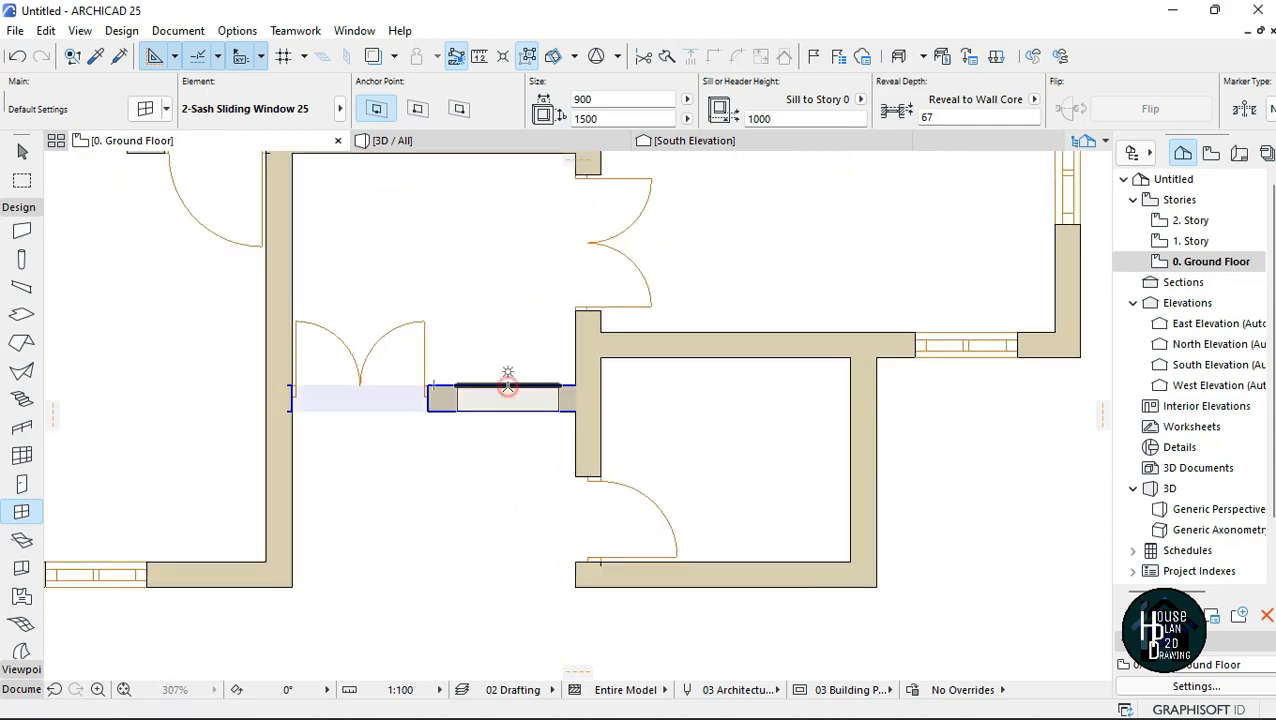
pyautogui.click(550, 427)
# Place a corner-anchored window in the west wall of the lower small western room, directly against the partition.
pyautogui.scroll(-6, 550, 427)
pyautogui.scroll(2, 505, 382)
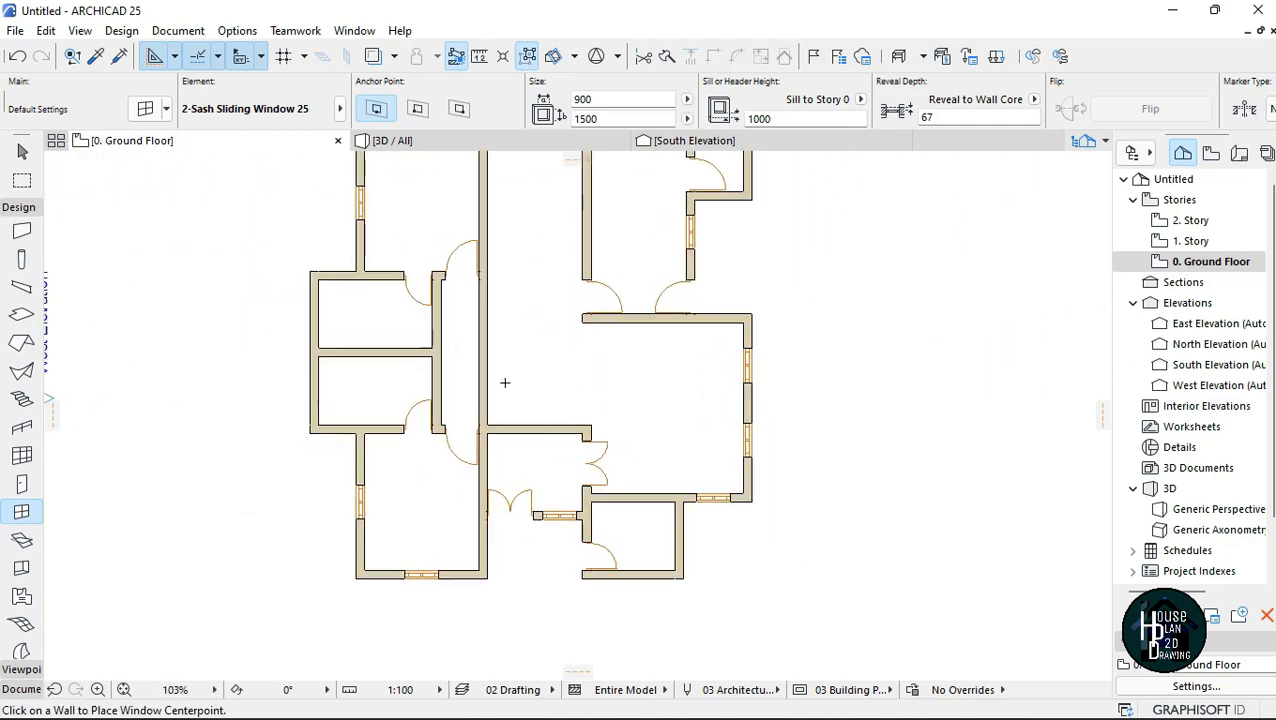
pyautogui.scroll(-2, 493, 532)
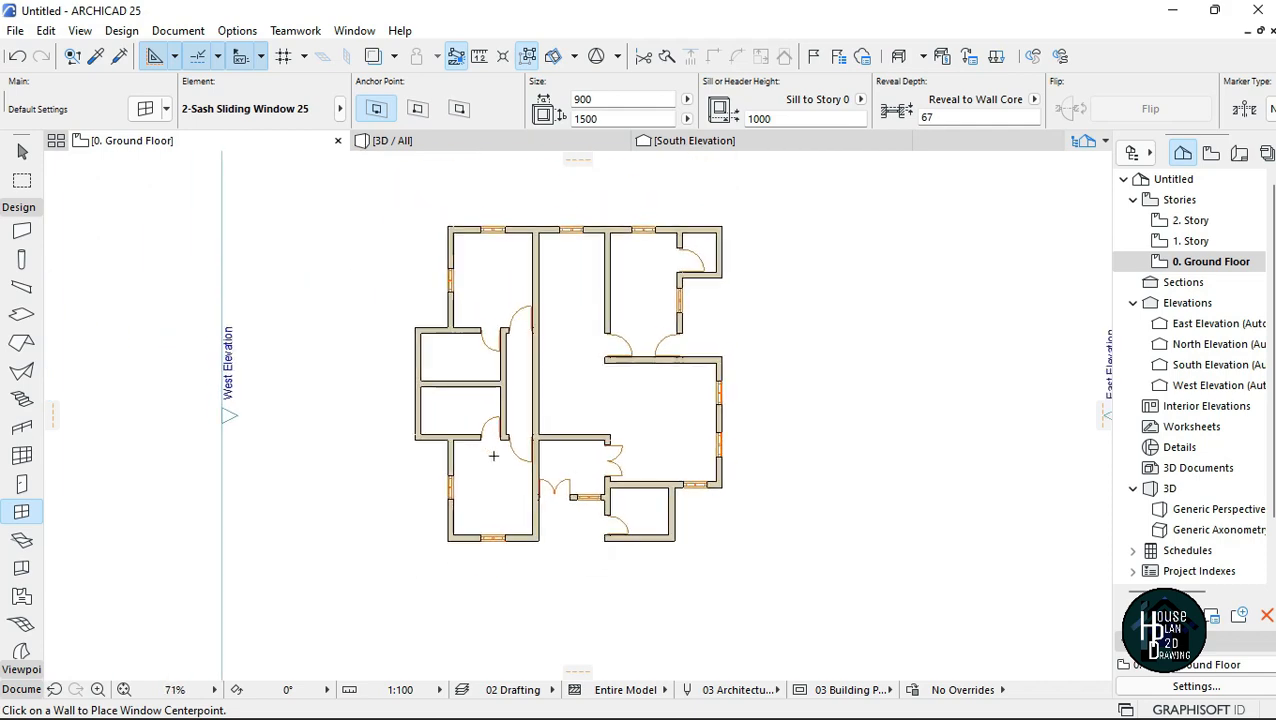
pyautogui.scroll(7, 440, 412)
pyautogui.scroll(5, 443, 416)
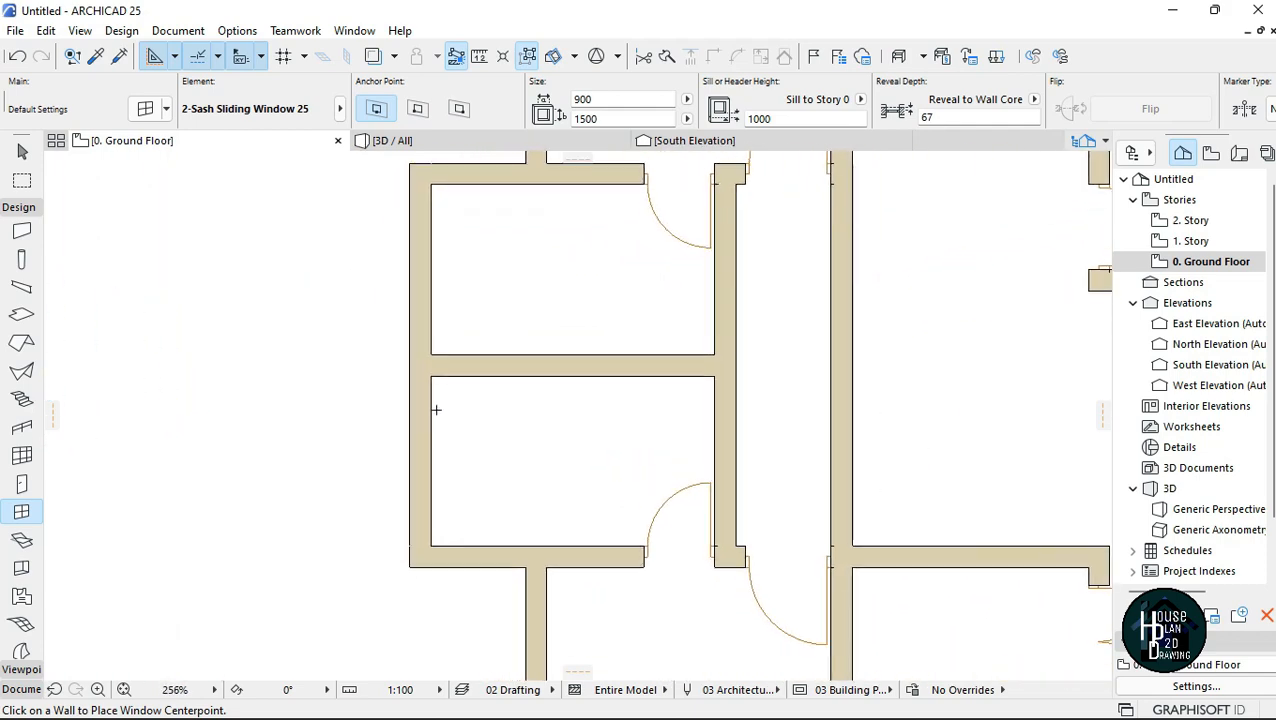
pyautogui.click(458, 109)
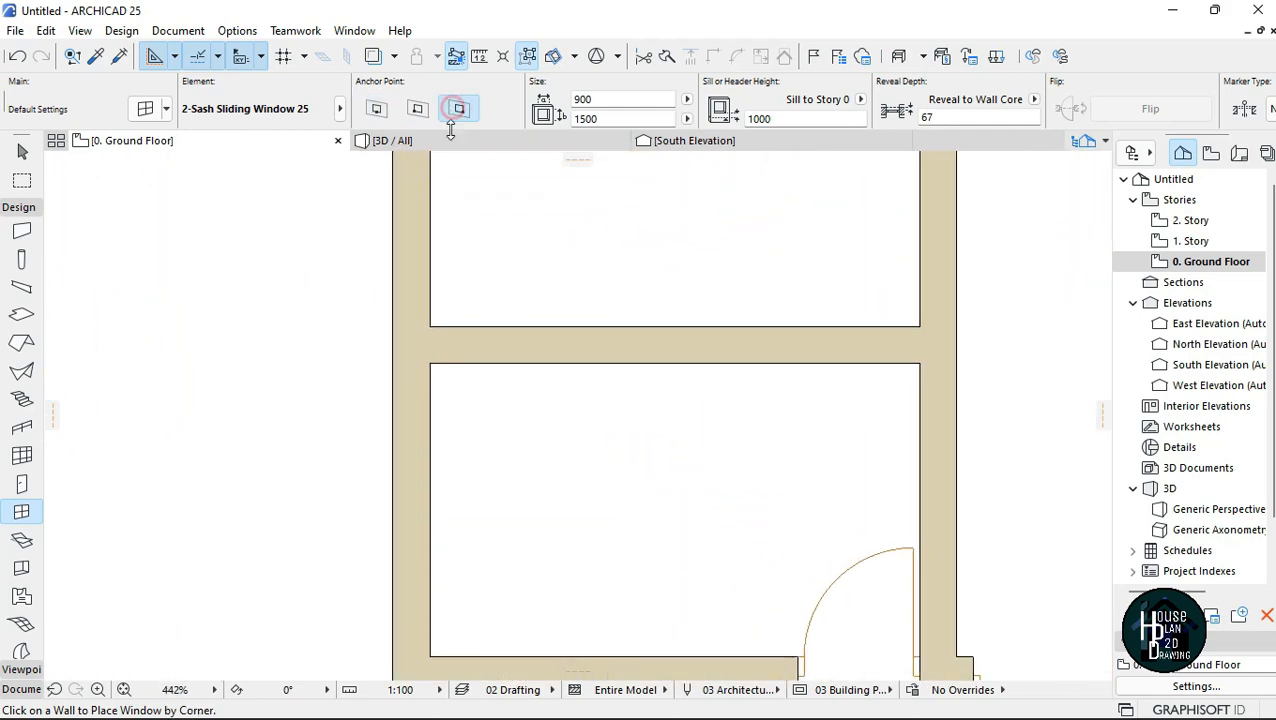
pyautogui.click(428, 361)
pyautogui.click(575, 372)
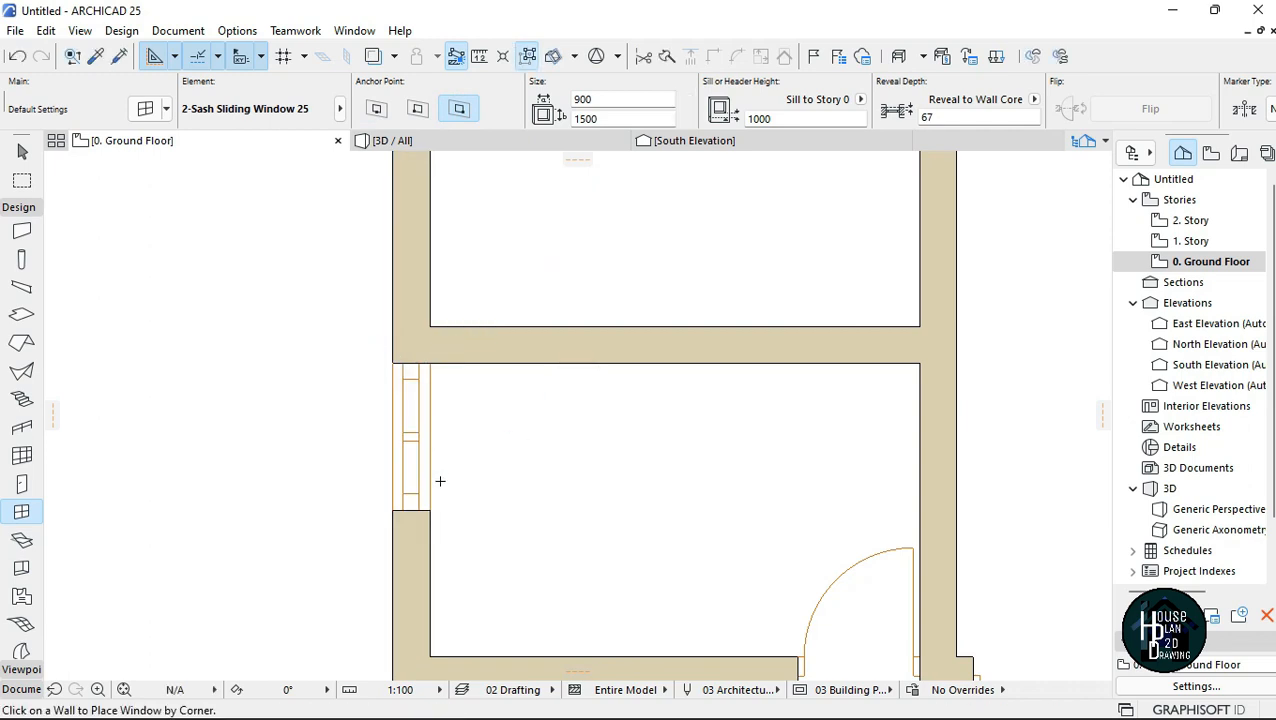
# Set the width of the lower small western room's window to 600.
pyautogui.press('Escape')
pyautogui.click(414, 422)
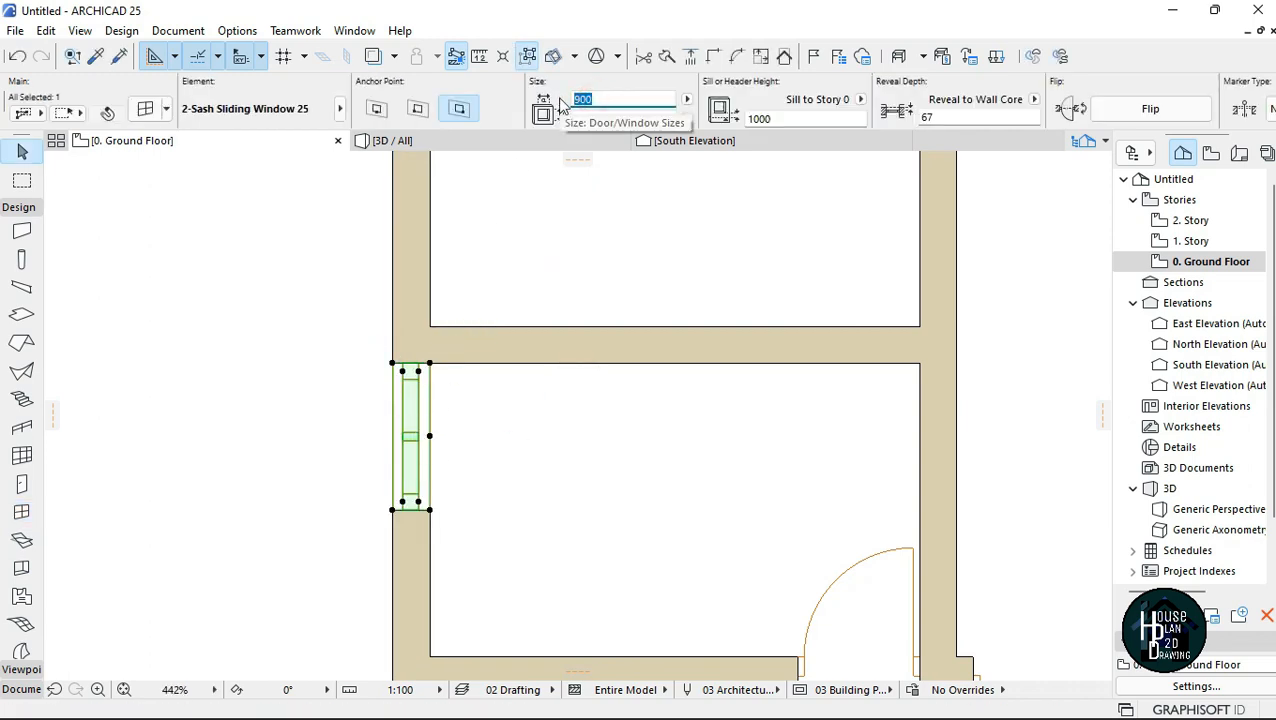
pyautogui.click(493, 478)
# Copy the 600-wide window's settings for a new window and switch its anchor to the opposite corner.
pyautogui.scroll(-4, 416, 515)
pyautogui.scroll(5, 420, 432)
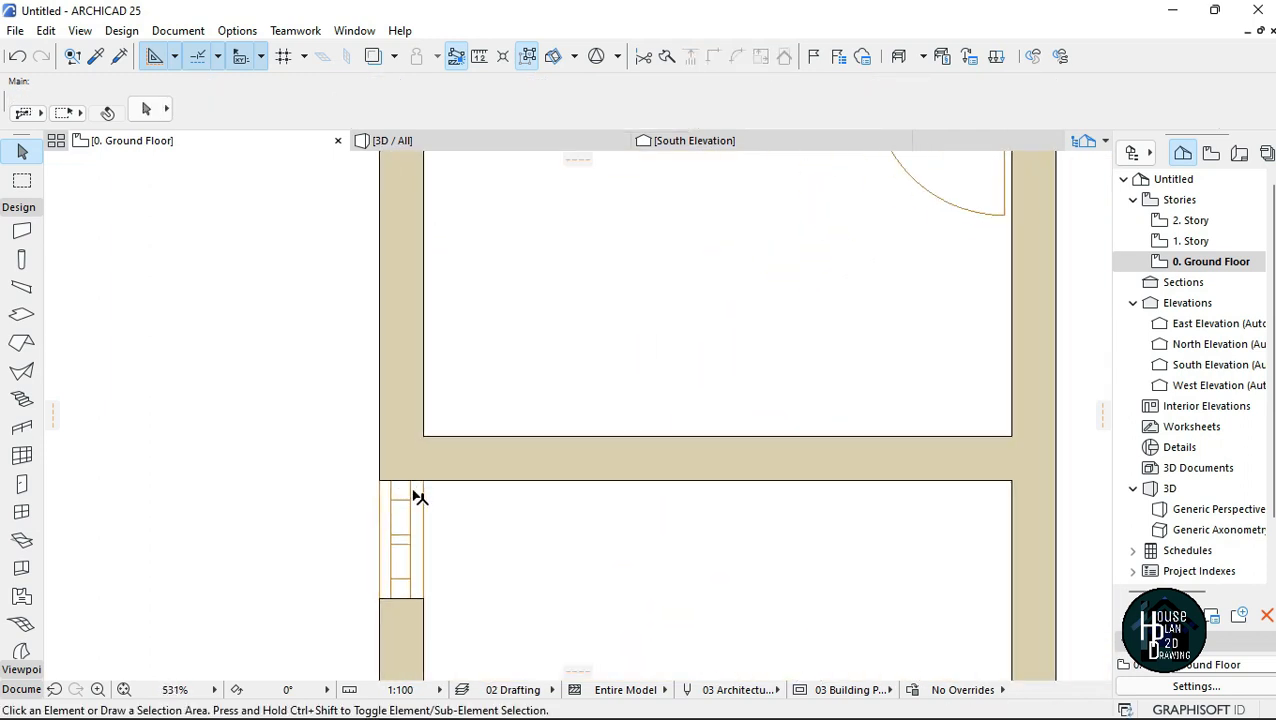
pyautogui.keyDown('alt'); pyautogui.click(418, 520); pyautogui.keyUp('alt')
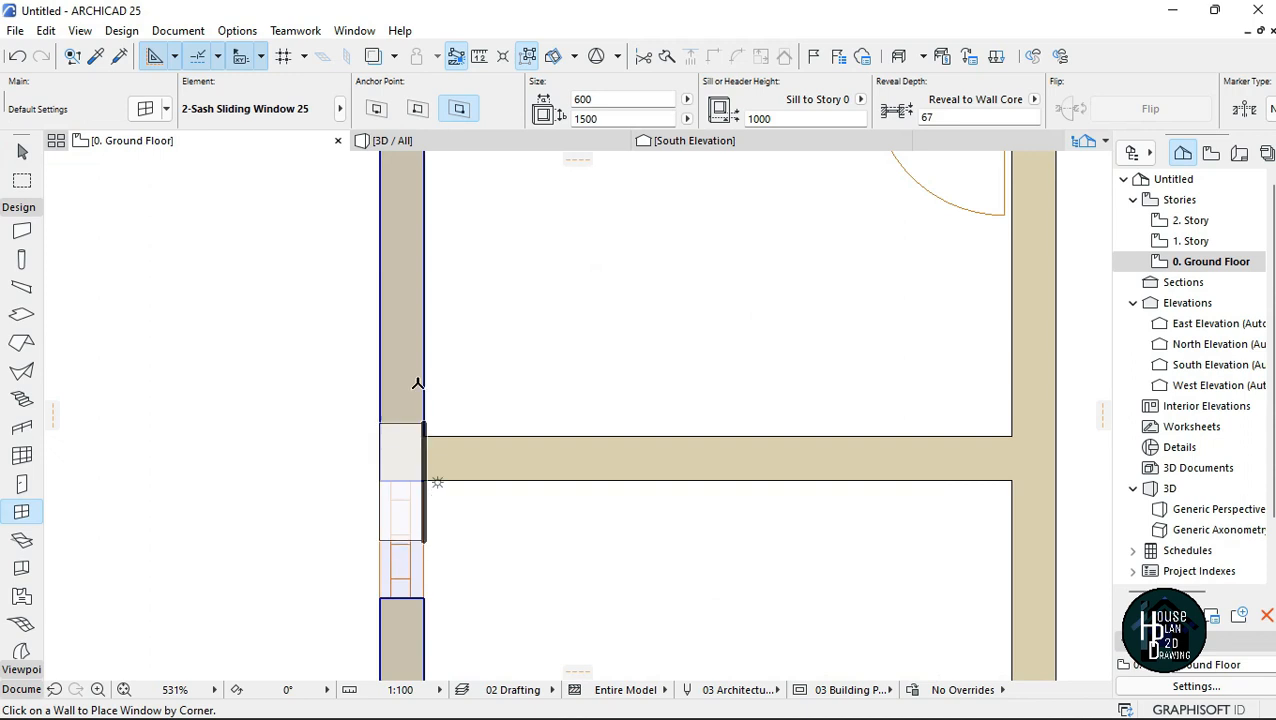
pyautogui.click(428, 111)
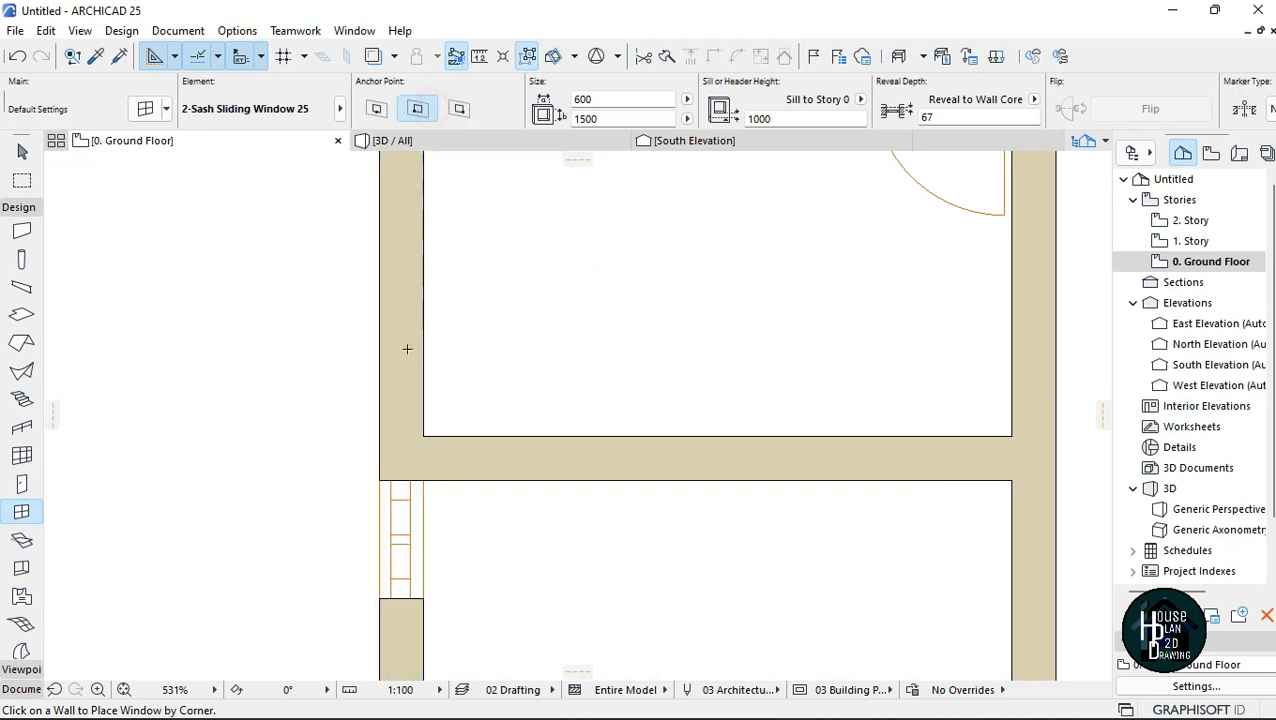
# Place a 600-wide window in the west wall of the upper small western room, starting at the partition corner.
pyautogui.click(424, 434)
pyautogui.click(505, 460)
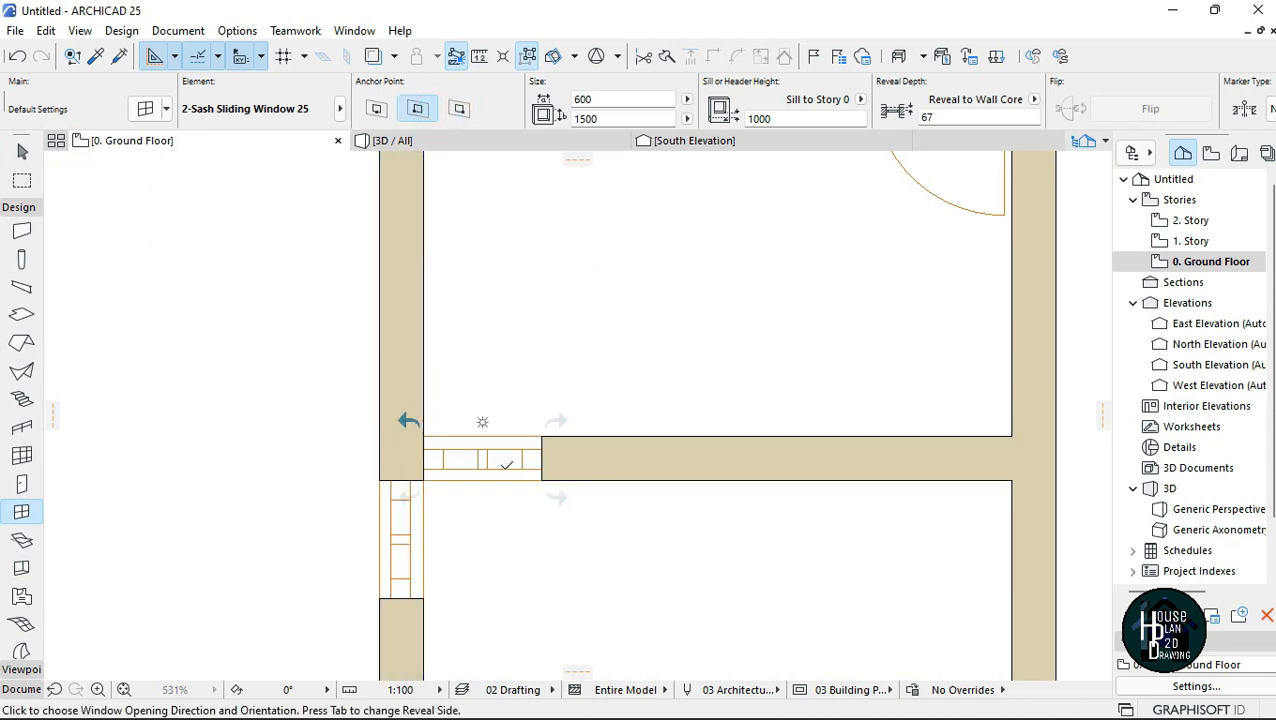
pyautogui.press('Escape')
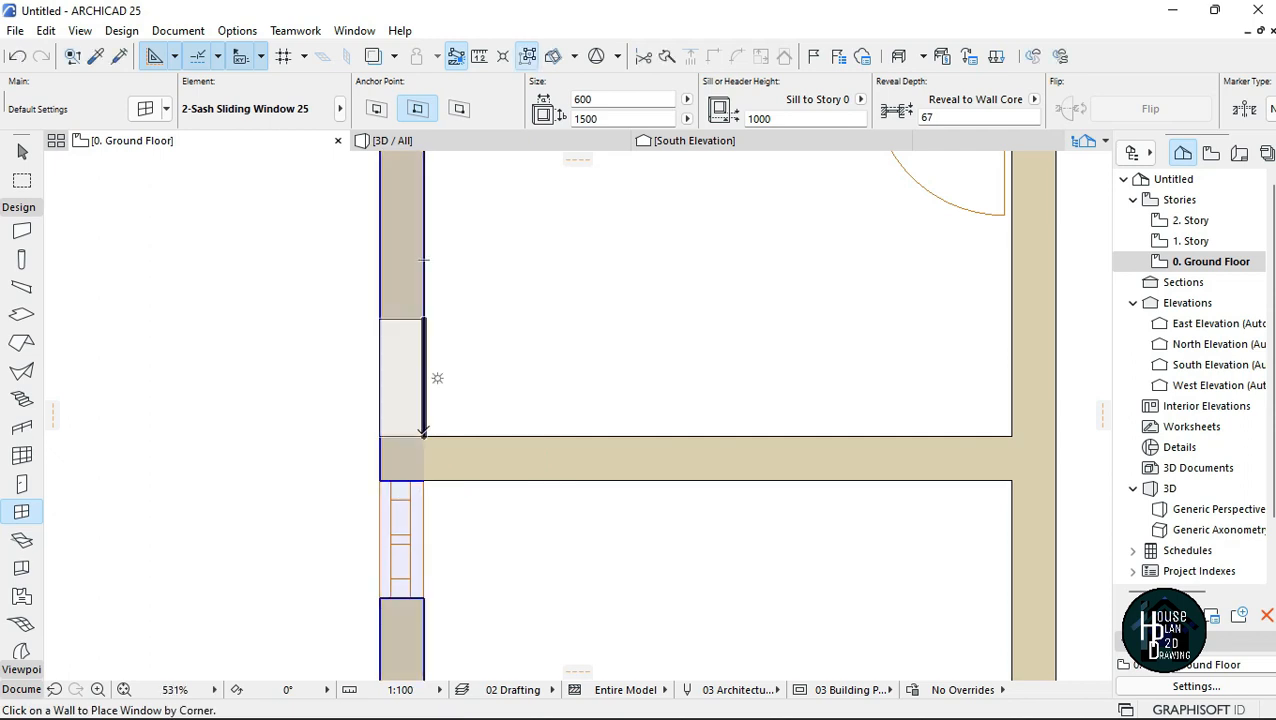
pyautogui.click(443, 447)
pyautogui.click(500, 458)
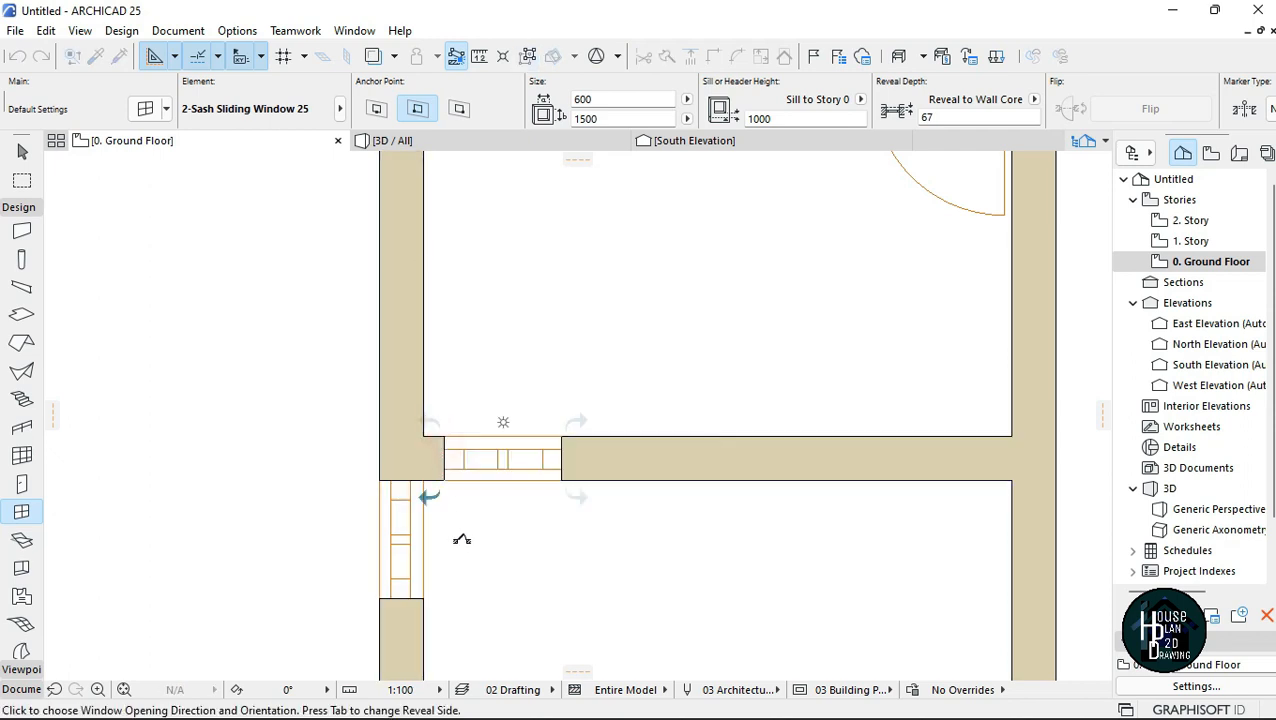
pyautogui.press('Escape')
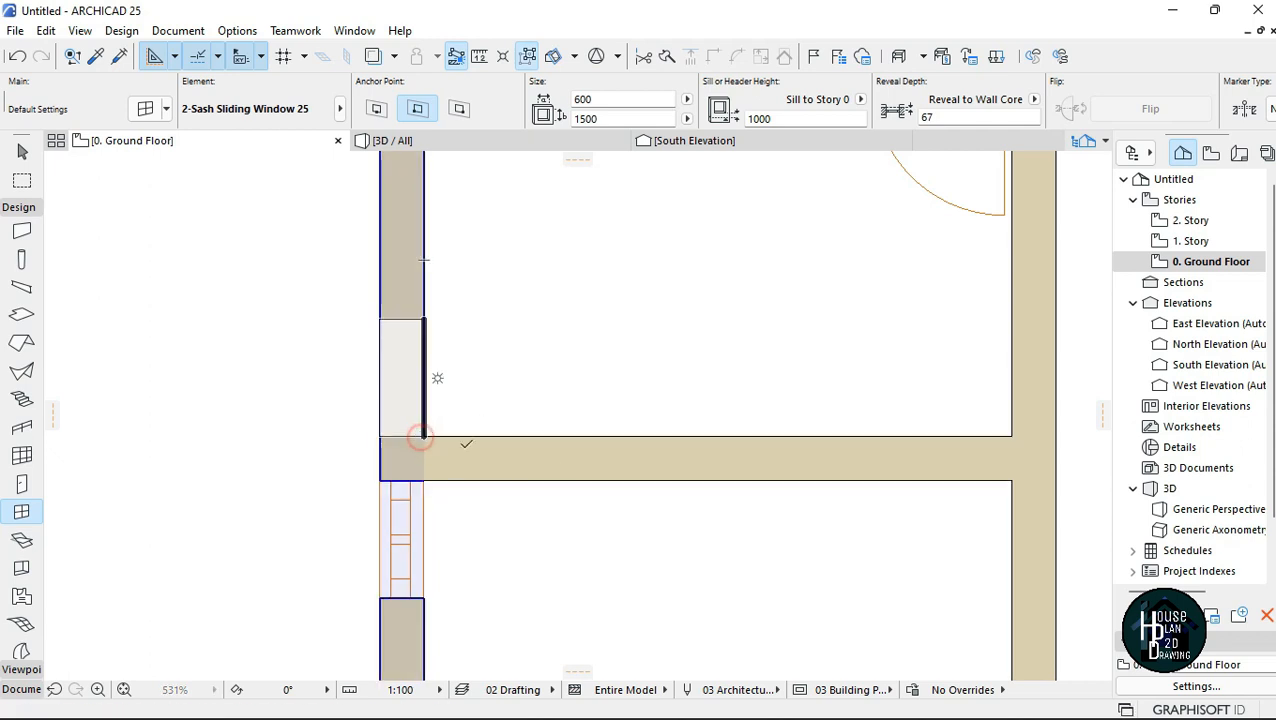
# Place a 600-wide window in the east wall of the small southern room, at its southeast inner corner.
pyautogui.scroll(-5, 422, 436)
pyautogui.scroll(6, 609, 531)
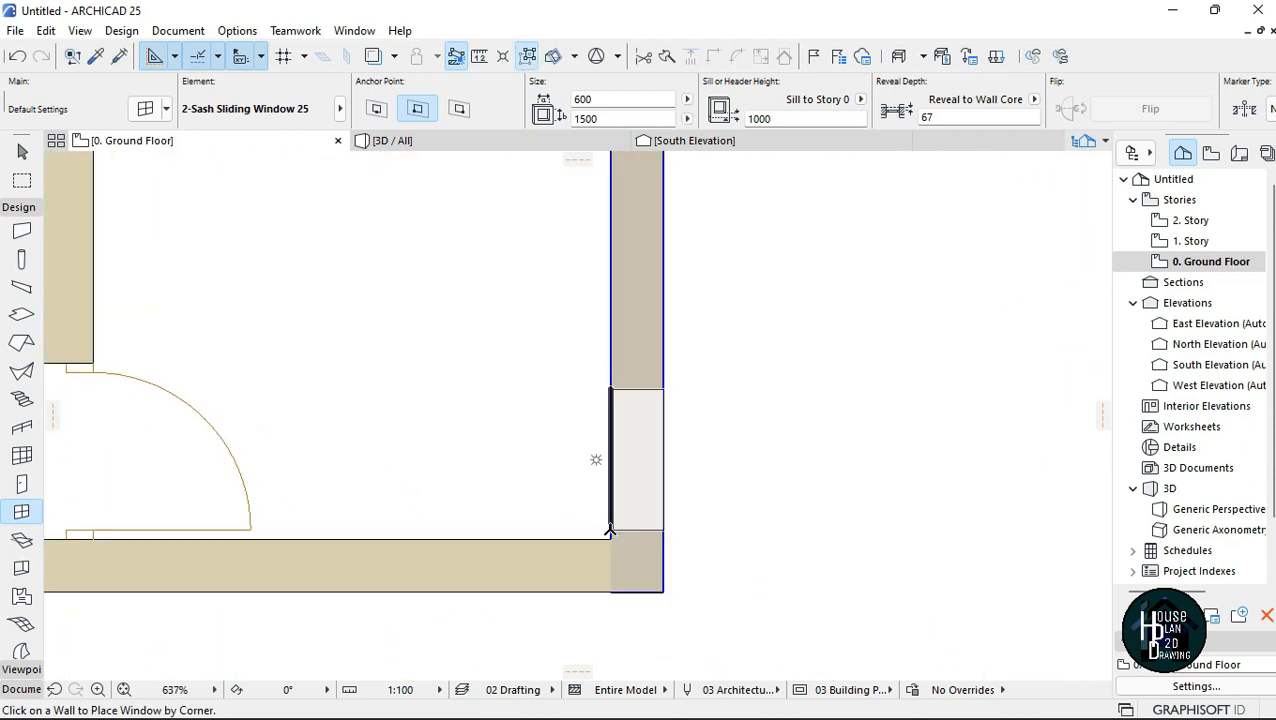
pyautogui.click(609, 531)
pyautogui.click(595, 552)
# Place a 600-wide window in the north wall of the small northeast corner room, starting at its east inner corner.
pyautogui.scroll(-6, 630, 570)
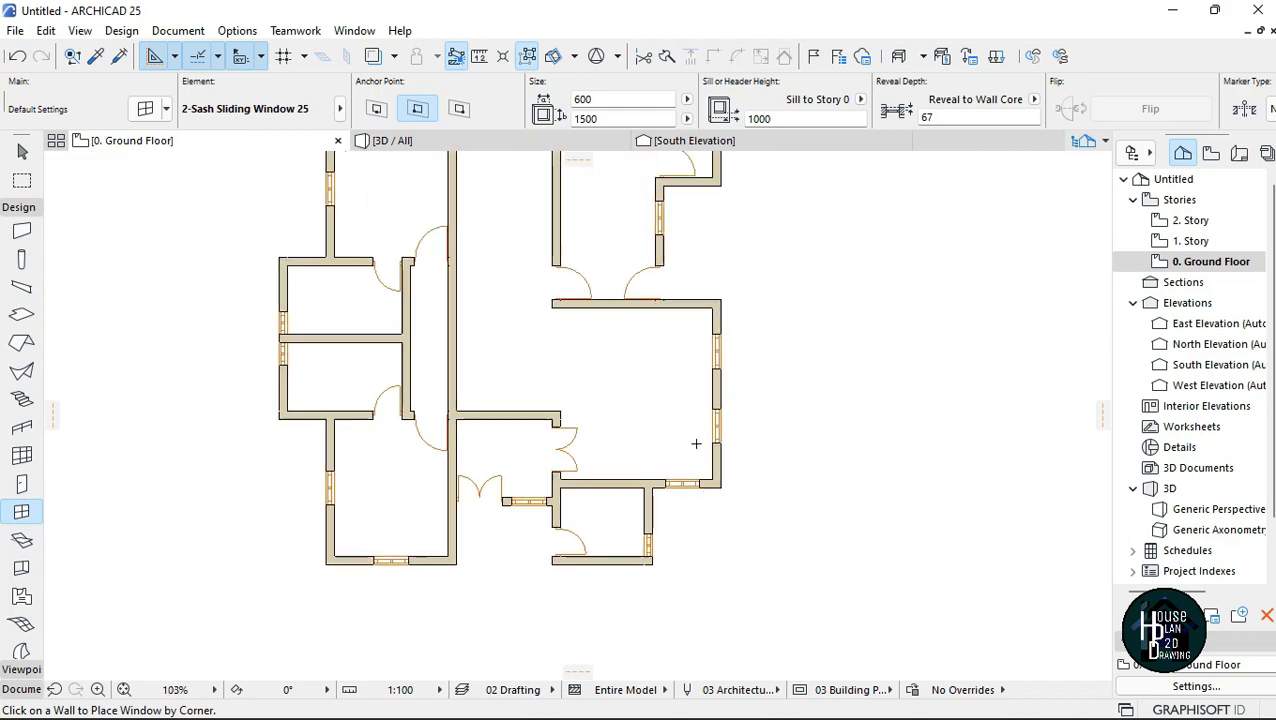
pyautogui.scroll(7, 696, 443)
pyautogui.click(745, 289)
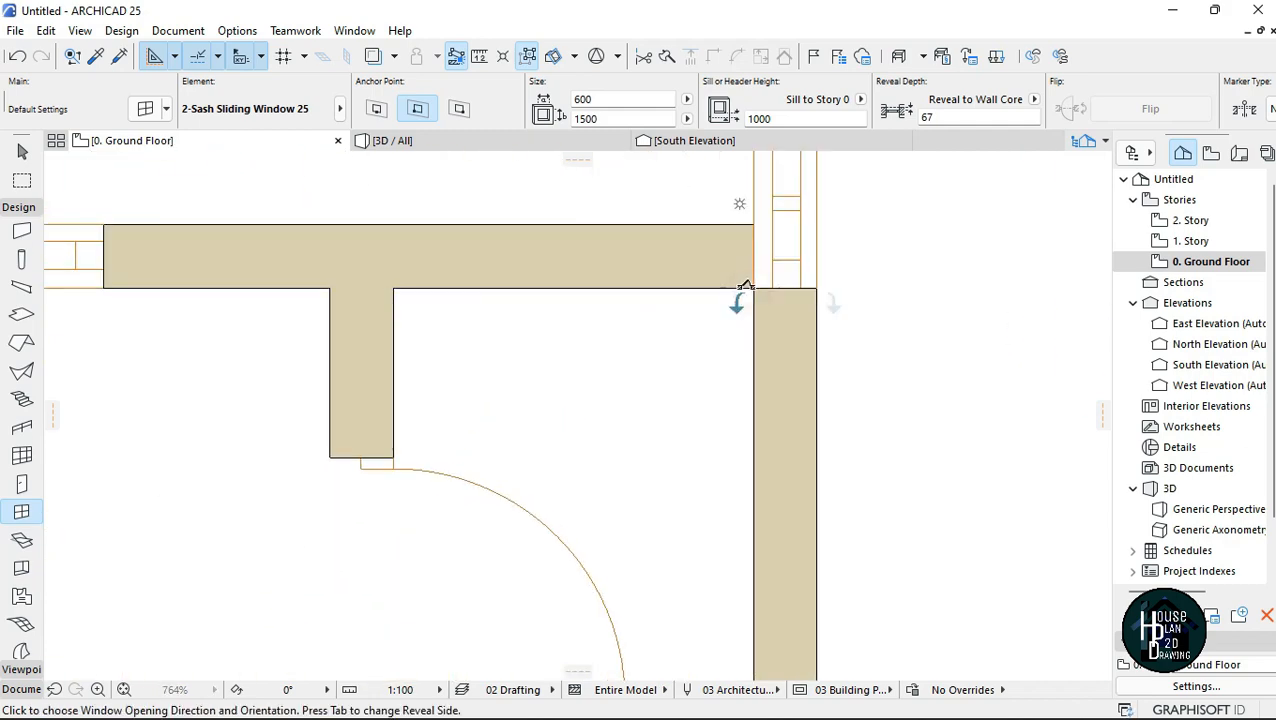
pyautogui.click(743, 281)
pyautogui.scroll(-7, 672, 406)
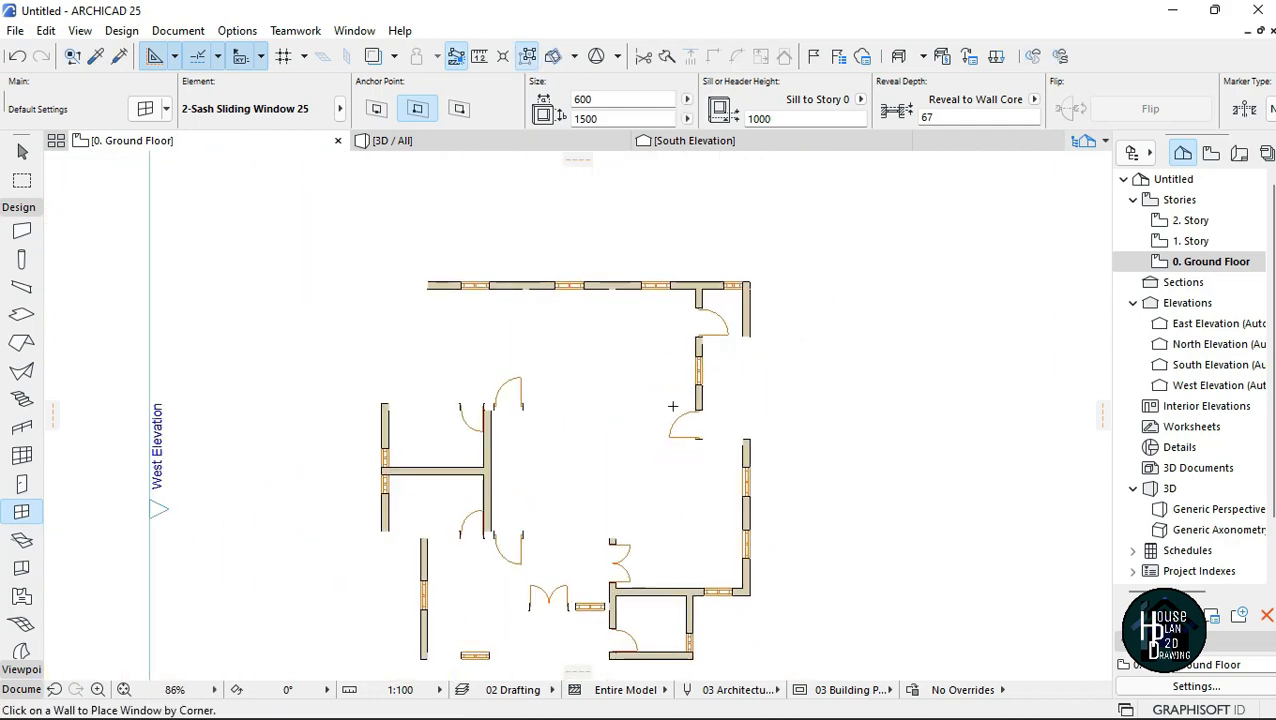
pyautogui.scroll(1, 567, 316)
pyautogui.press('Escape')
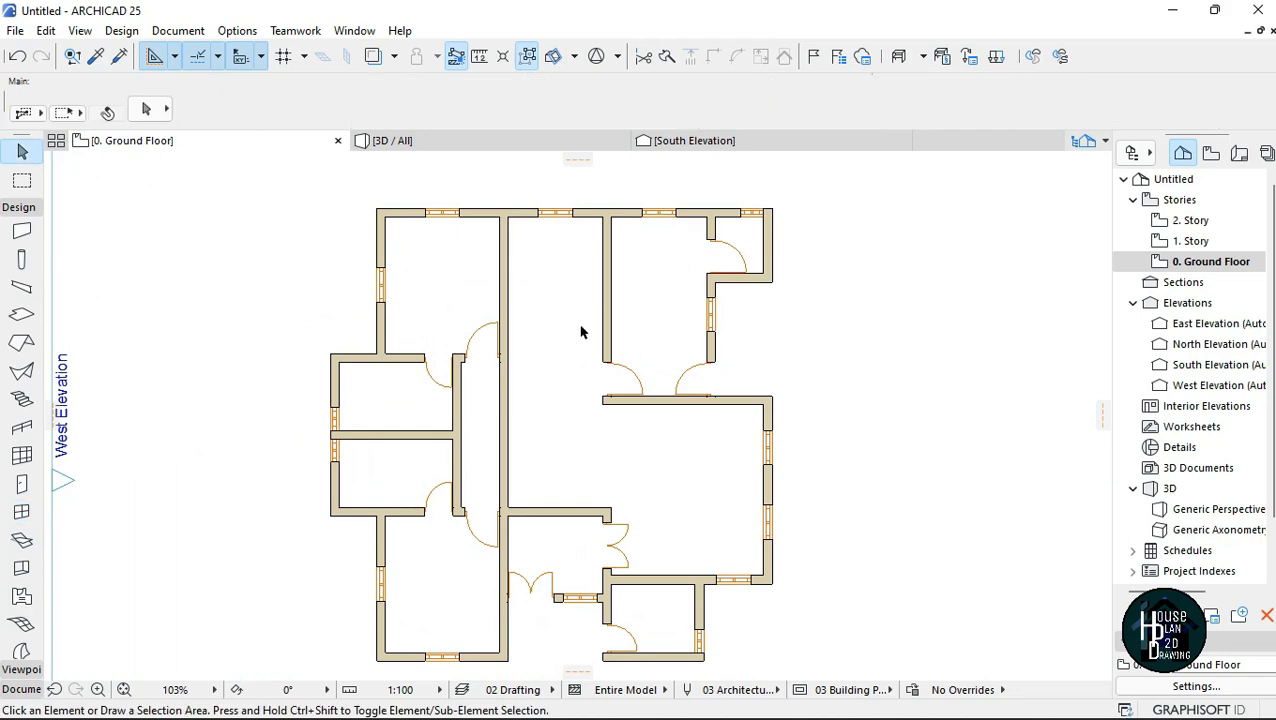
# Try a rectangular outline with the Line tool just south of the porch opening, and undo it.
pyautogui.scroll(-3, 549, 350)
pyautogui.scroll(7, 565, 500)
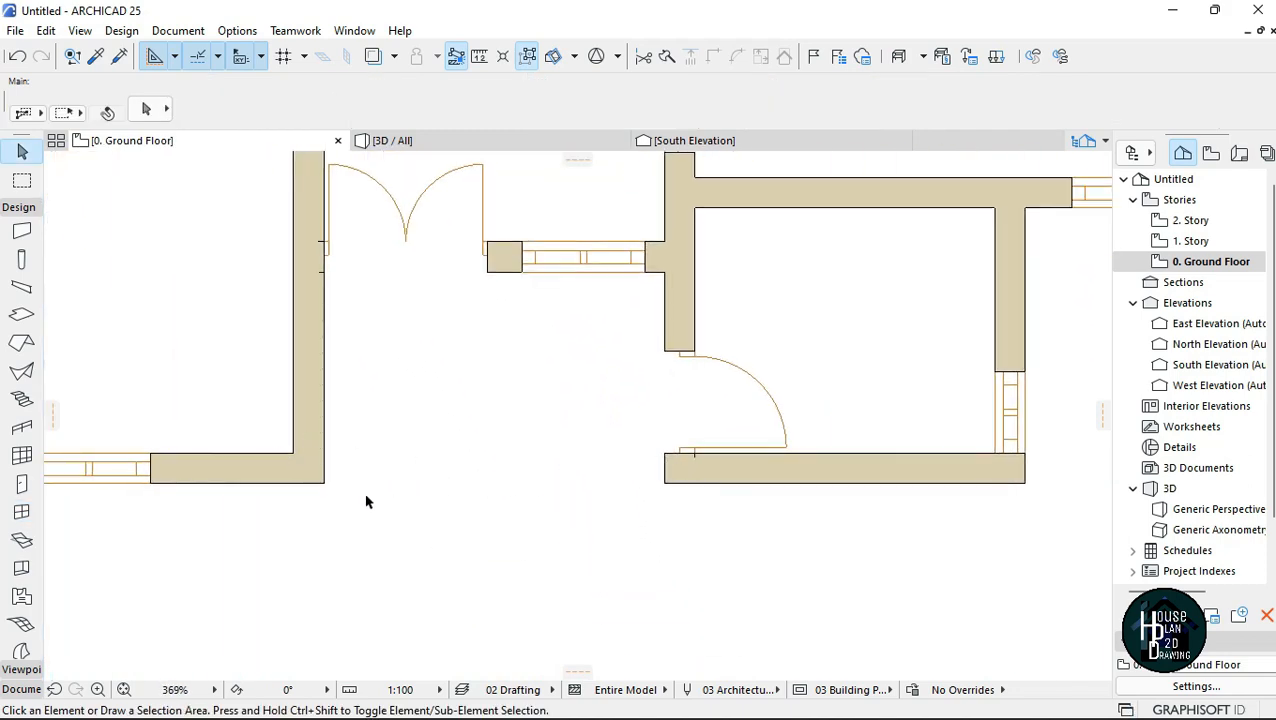
pyautogui.scroll(-3, 490, 436)
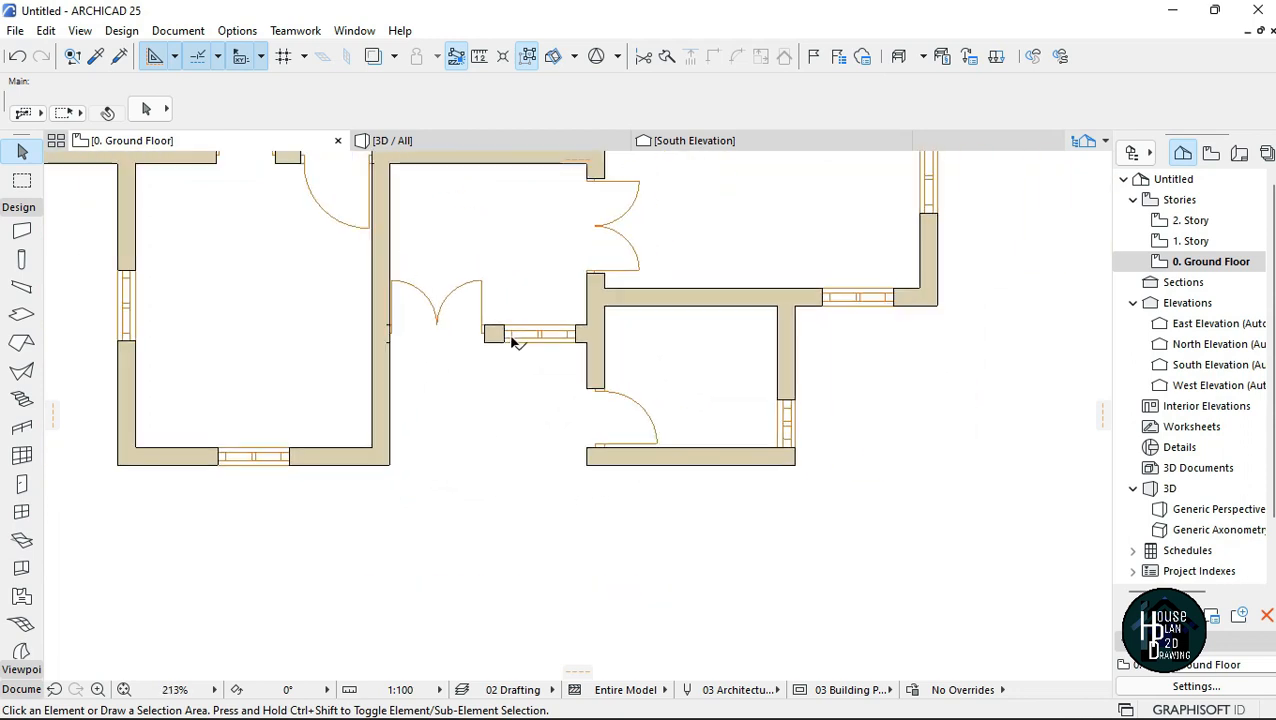
pyautogui.scroll(3, 490, 336)
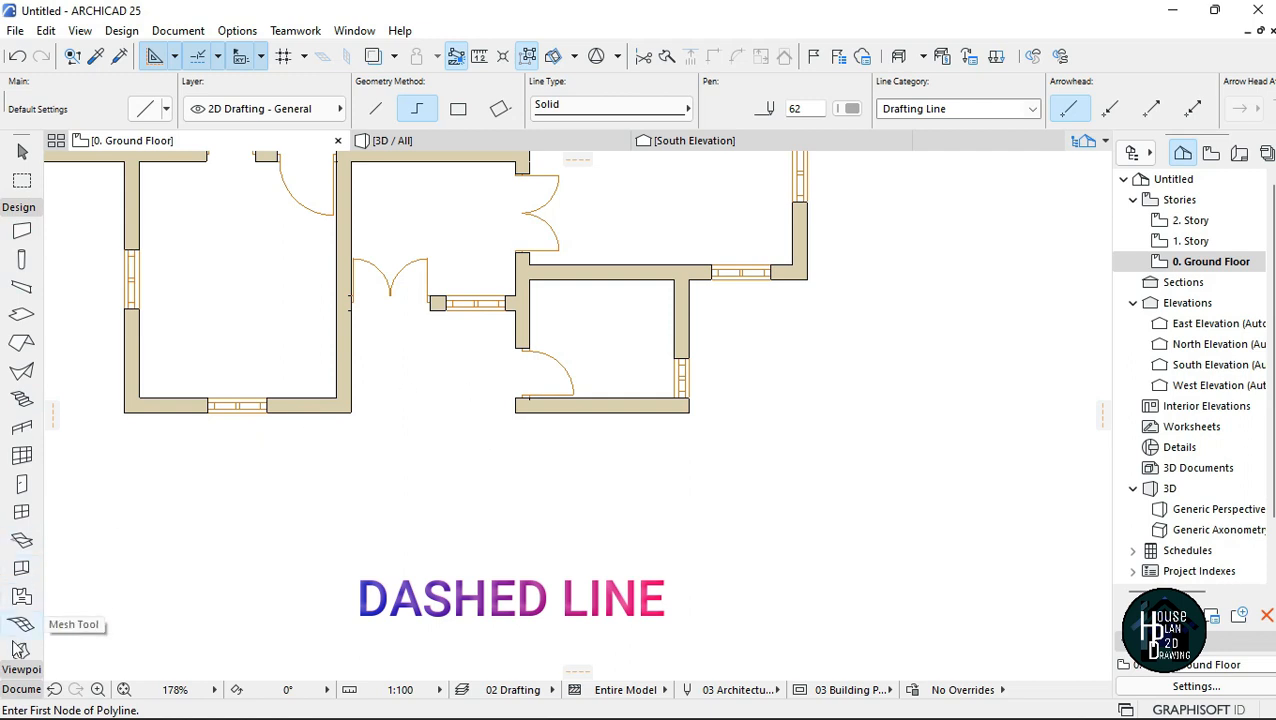
pyautogui.click(24, 689)
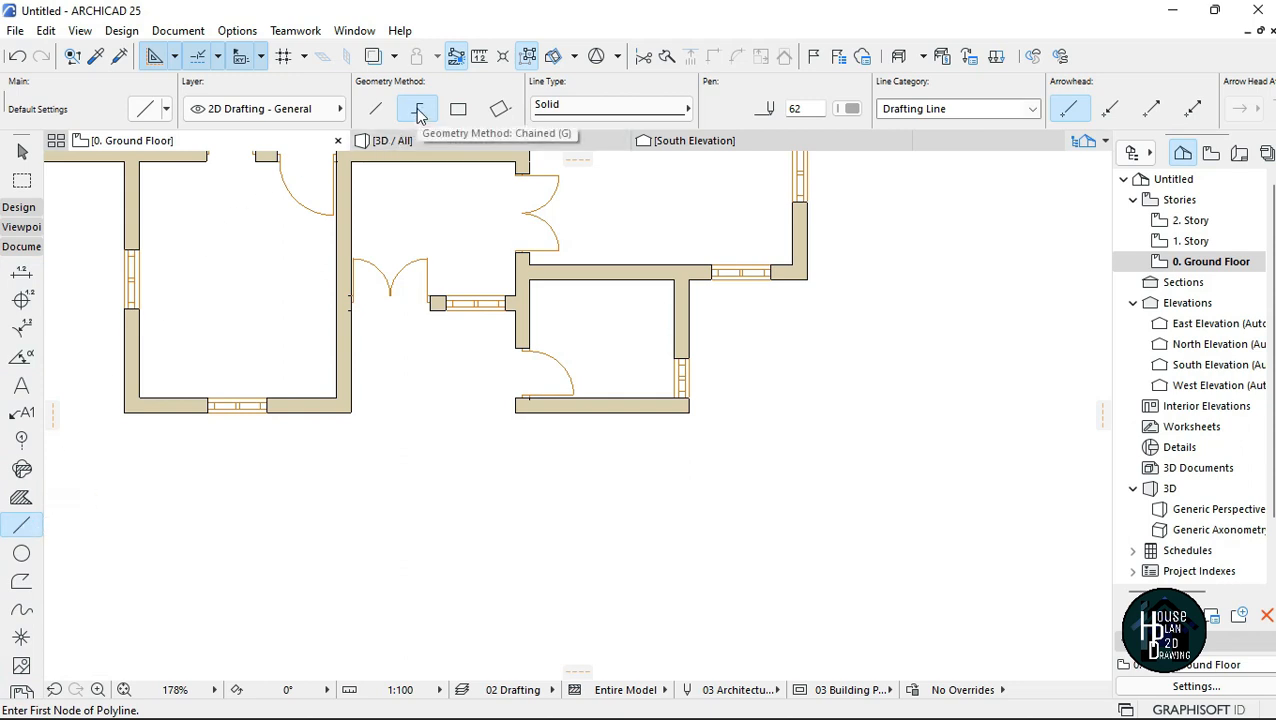
pyautogui.click(376, 110)
pyautogui.click(454, 112)
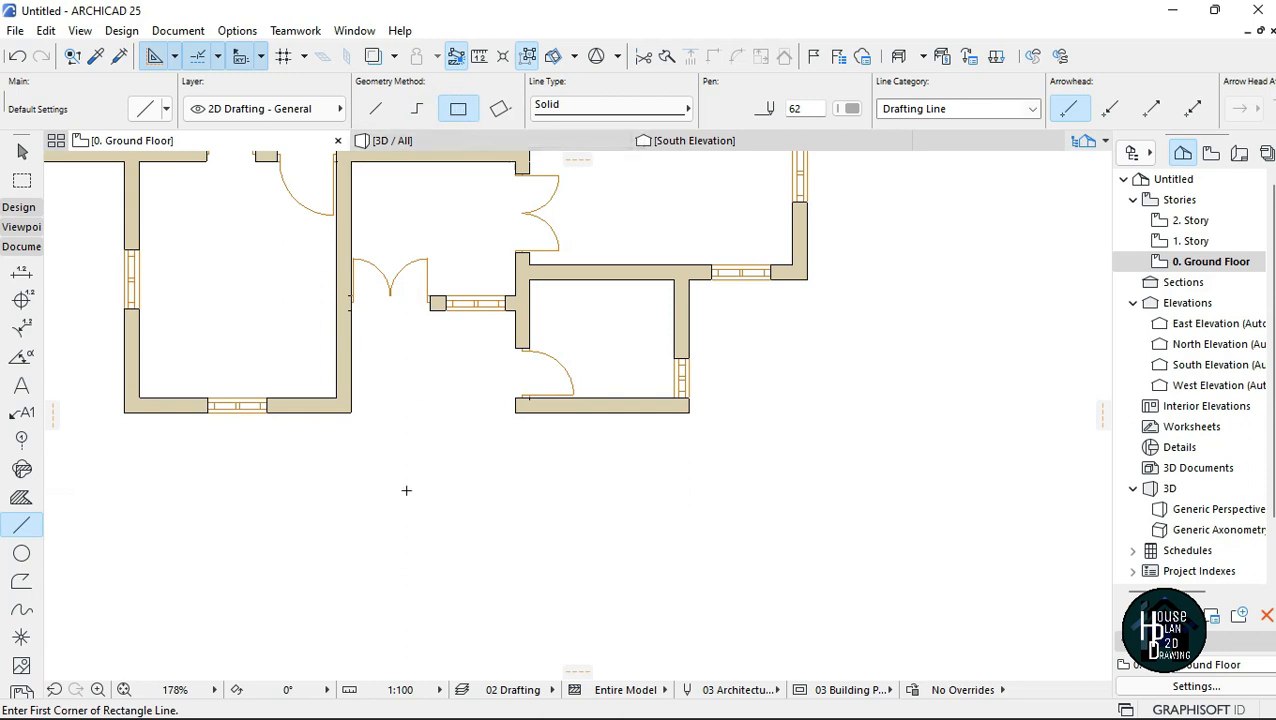
pyautogui.click(363, 476)
pyautogui.click(618, 521)
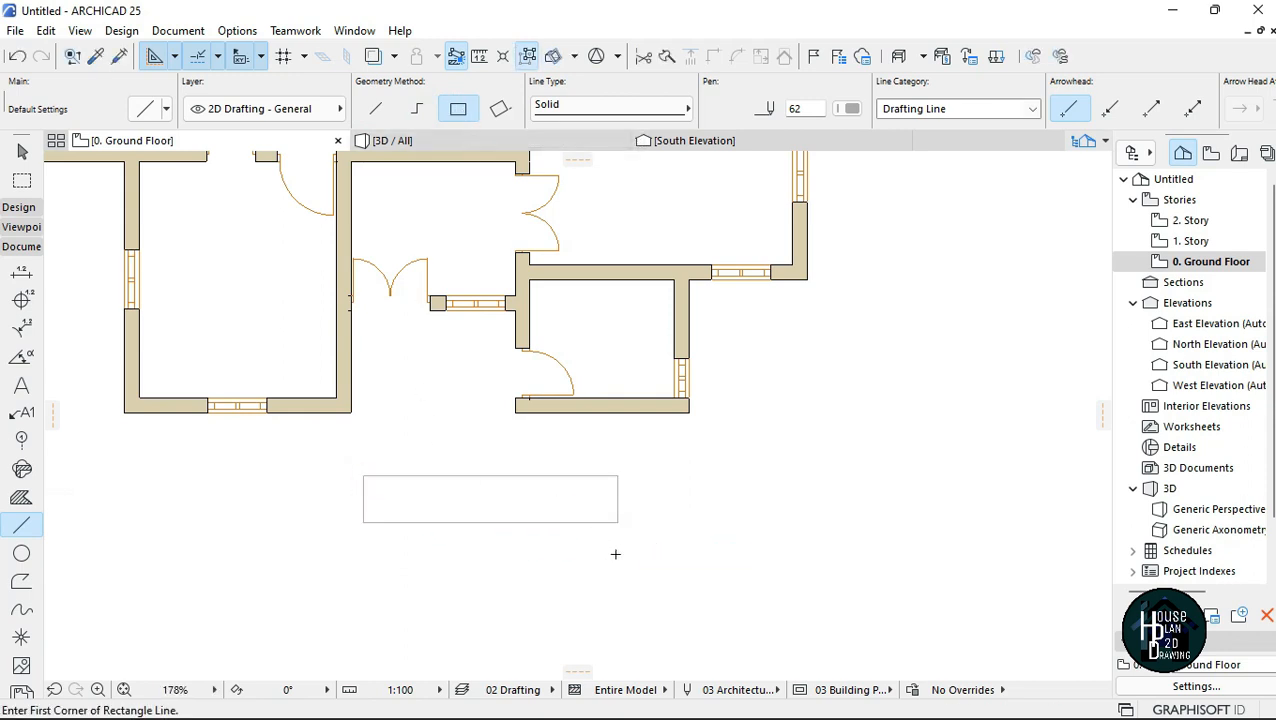
pyautogui.hotkey('ctrl', 'z')
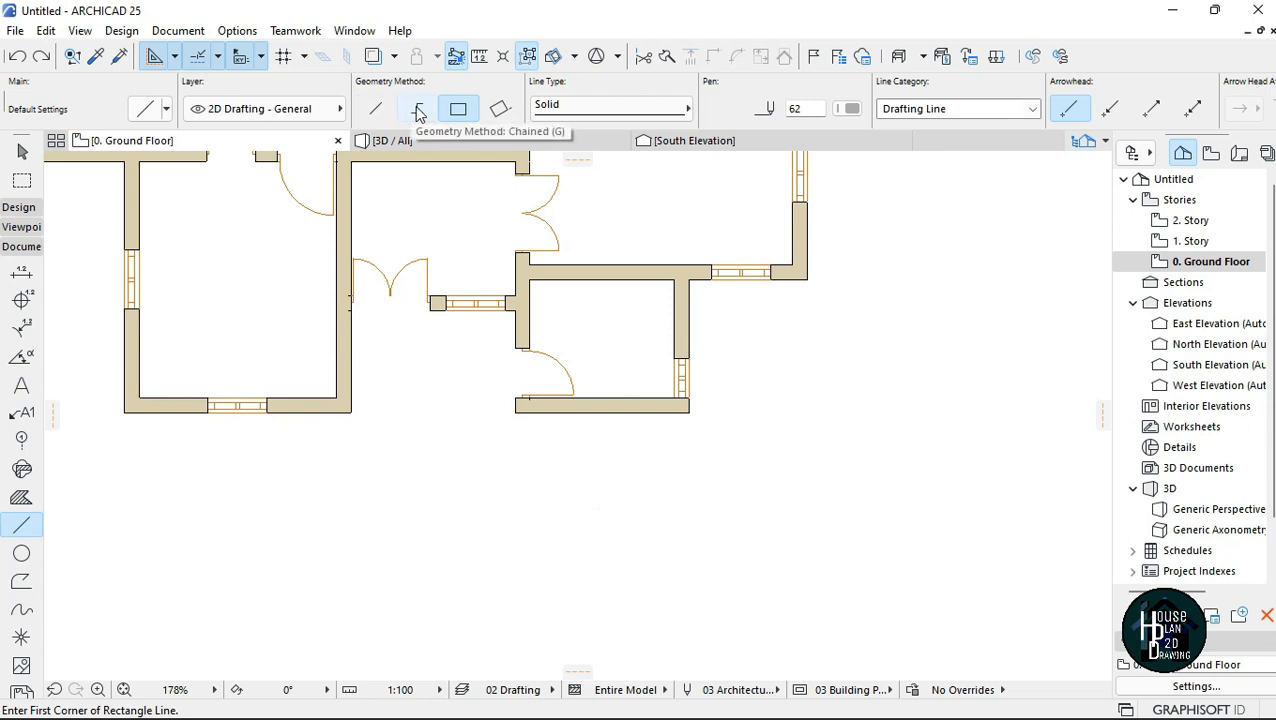
# Try the chained line method with a zigzag of connected segments south of the house, and discard it.
pyautogui.click(418, 113)
pyautogui.click(371, 529)
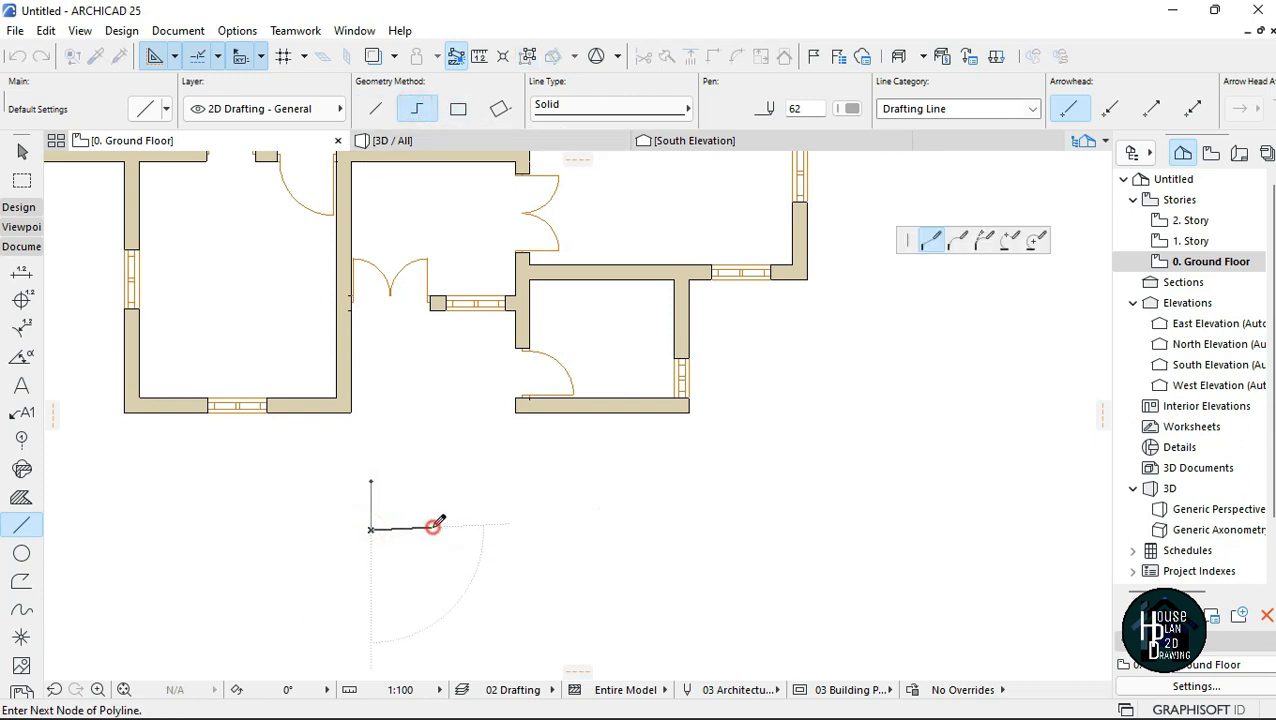
pyautogui.click(432, 529)
pyautogui.click(421, 488)
pyautogui.click(464, 494)
pyautogui.click(469, 530)
pyautogui.click(569, 543)
pyautogui.click(562, 500)
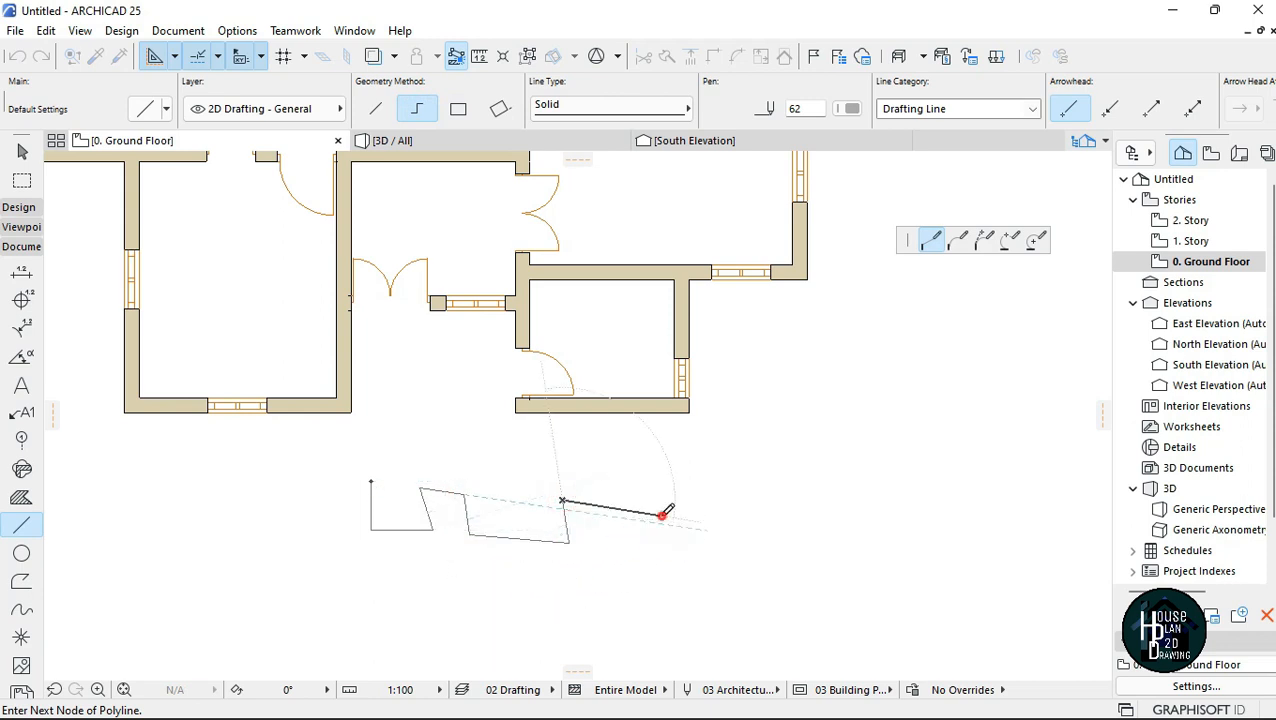
pyautogui.click(661, 516)
pyautogui.click(658, 573)
pyautogui.click(753, 559)
pyautogui.click(728, 500)
pyautogui.click(814, 462)
pyautogui.click(812, 398)
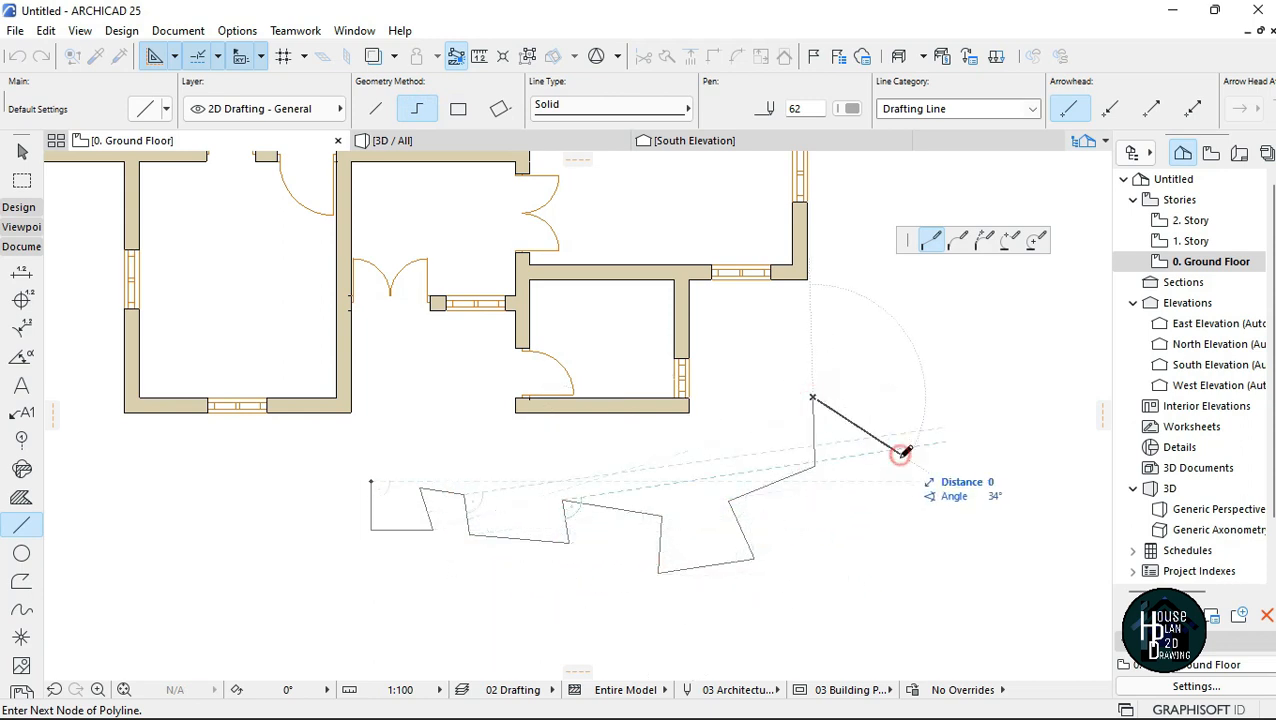
pyautogui.click(902, 455)
pyautogui.press('Escape')
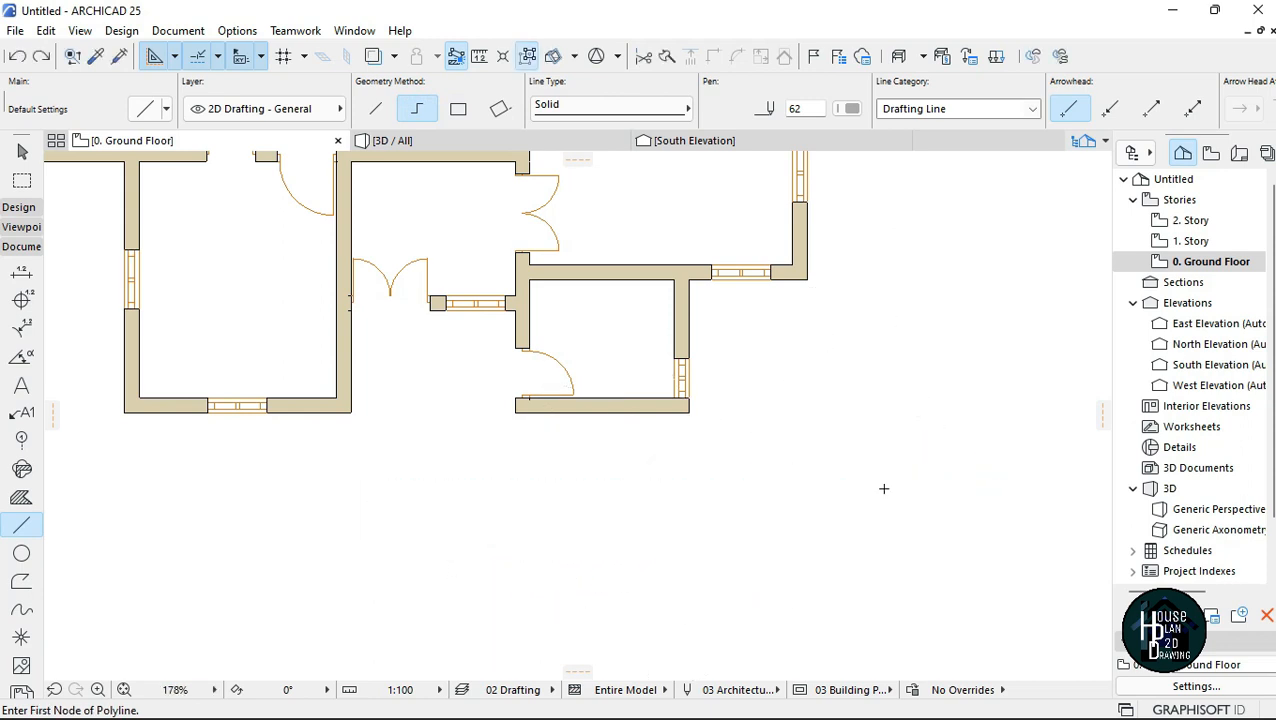
# Try the single-line method with two separate sloping lines south of the porch opening, and undo them.
pyautogui.click(386, 113)
pyautogui.click(364, 464)
pyautogui.click(566, 472)
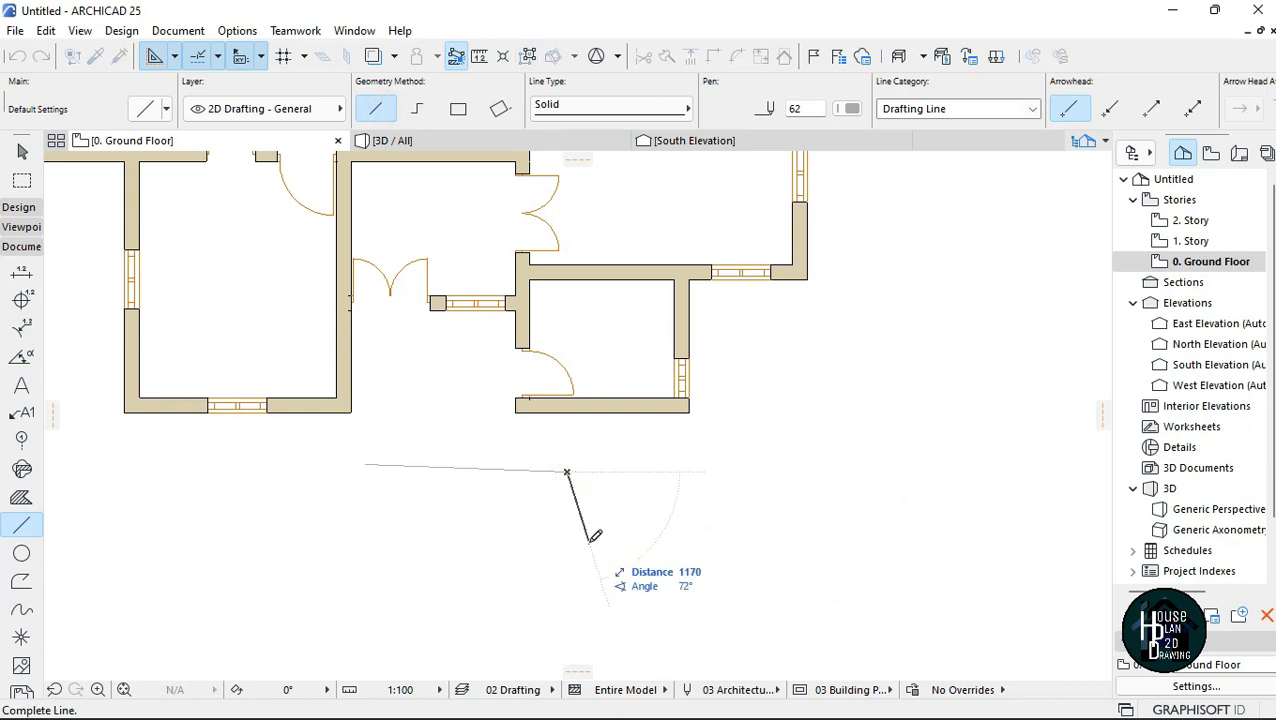
pyautogui.press('Escape')
pyautogui.click(628, 522)
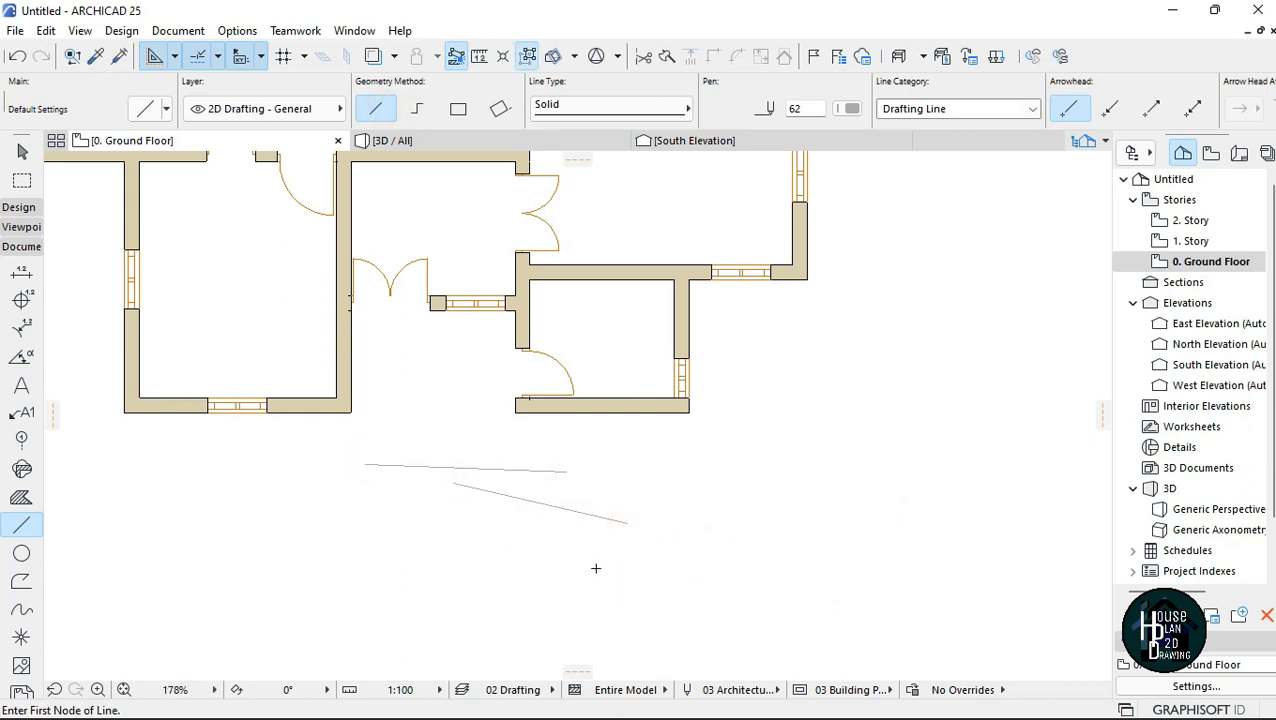
pyautogui.press('Escape')
pyautogui.click(353, 442)
pyautogui.click(352, 450)
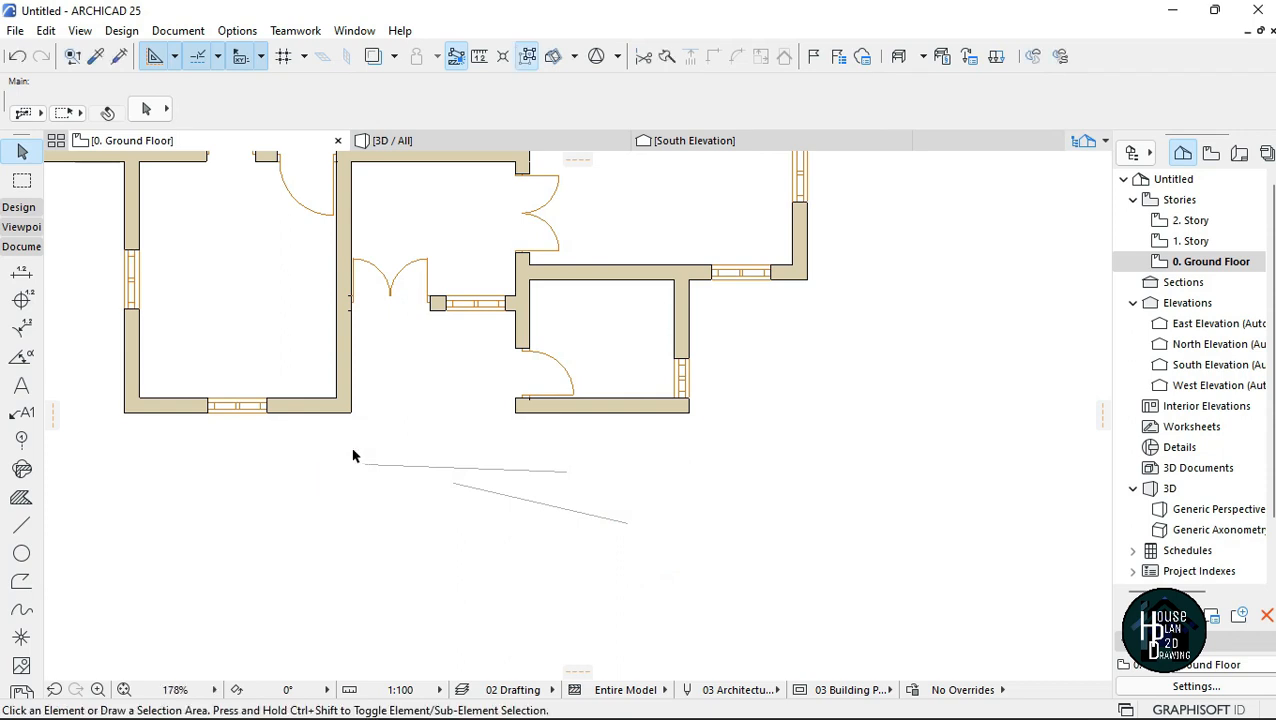
pyautogui.hotkey('ctrl', 'z')
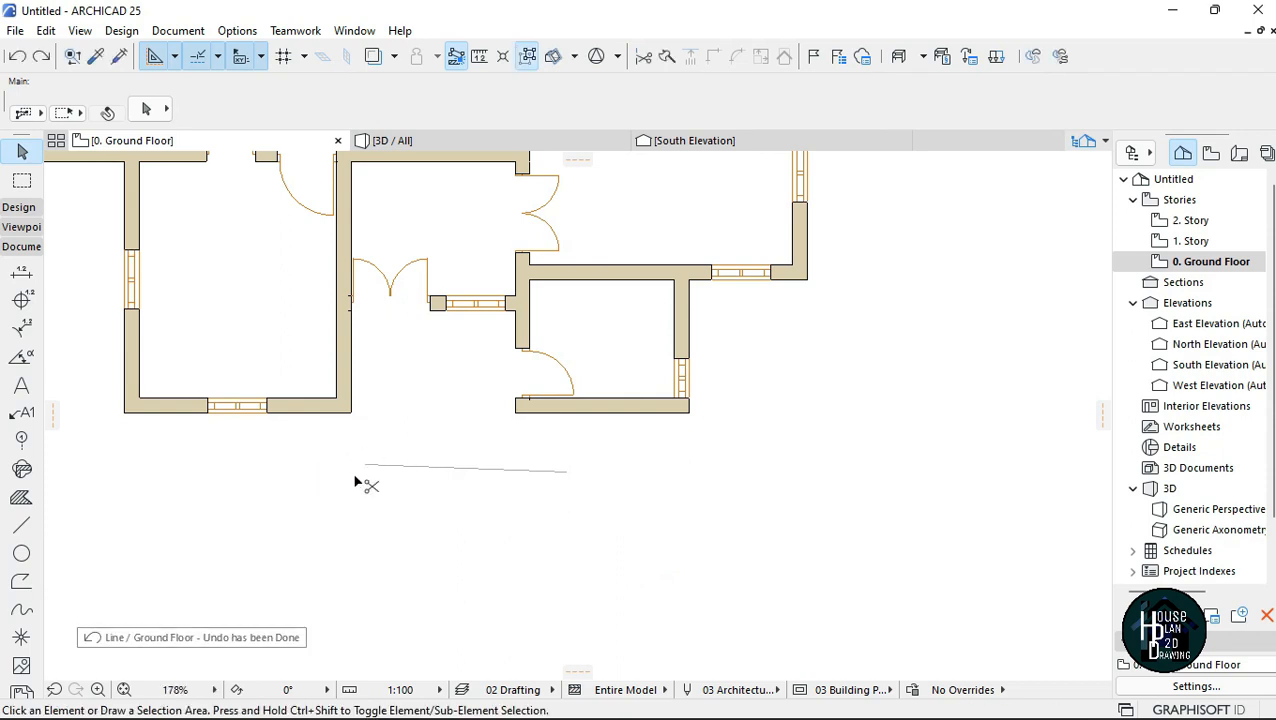
# Draw a single line with pen 21 across the porch opening, joining the outer corners of the two south walls.
pyautogui.click(24, 530)
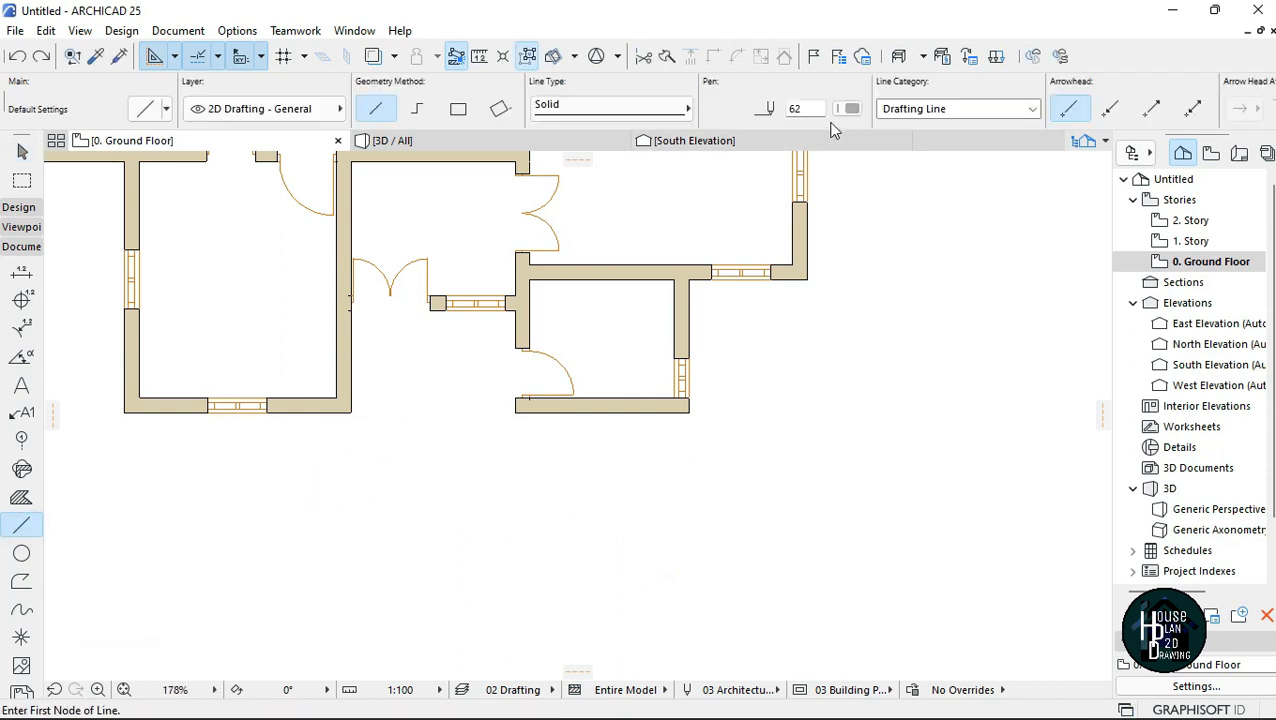
pyautogui.click(850, 108)
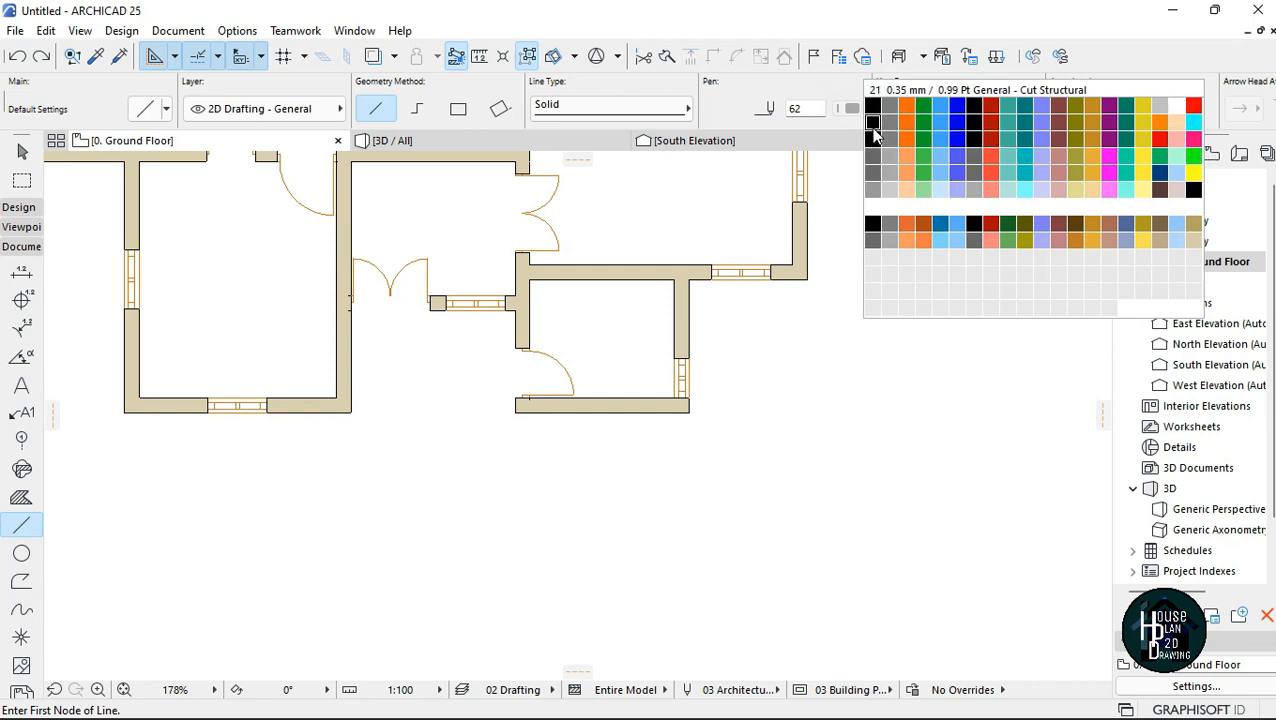
pyautogui.click(873, 128)
pyautogui.scroll(2, 441, 377)
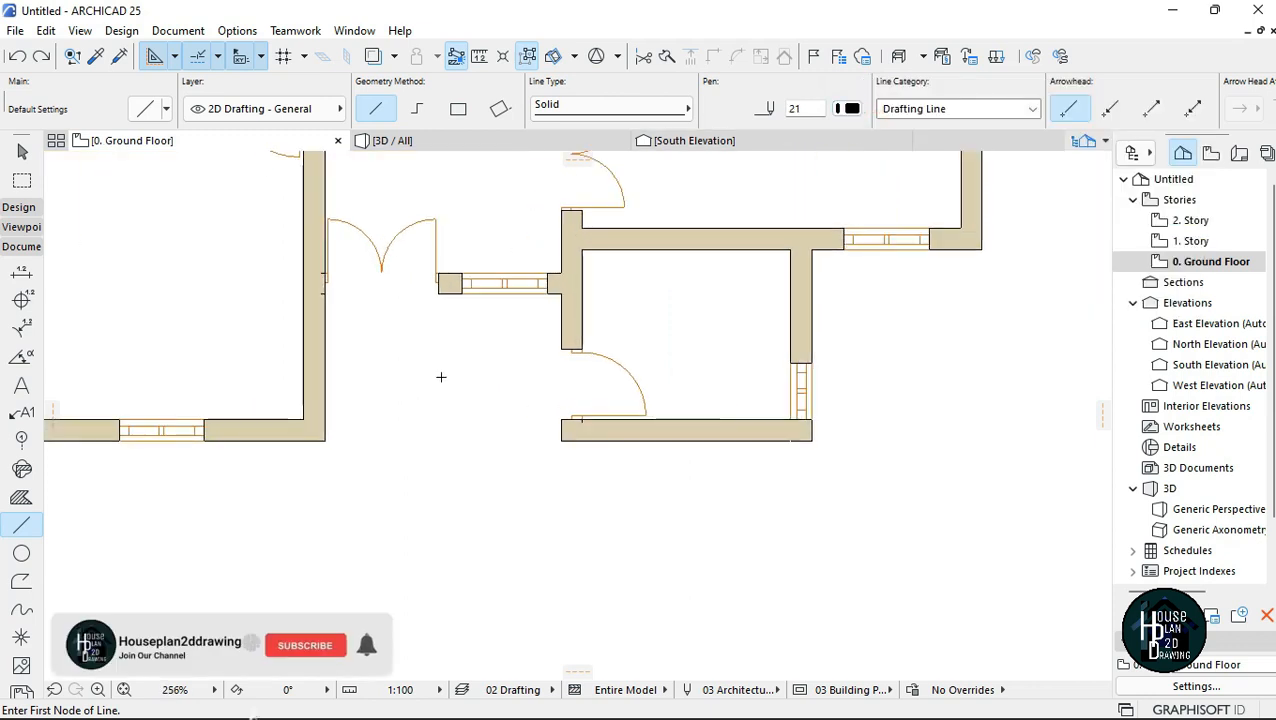
pyautogui.scroll(2, 379, 353)
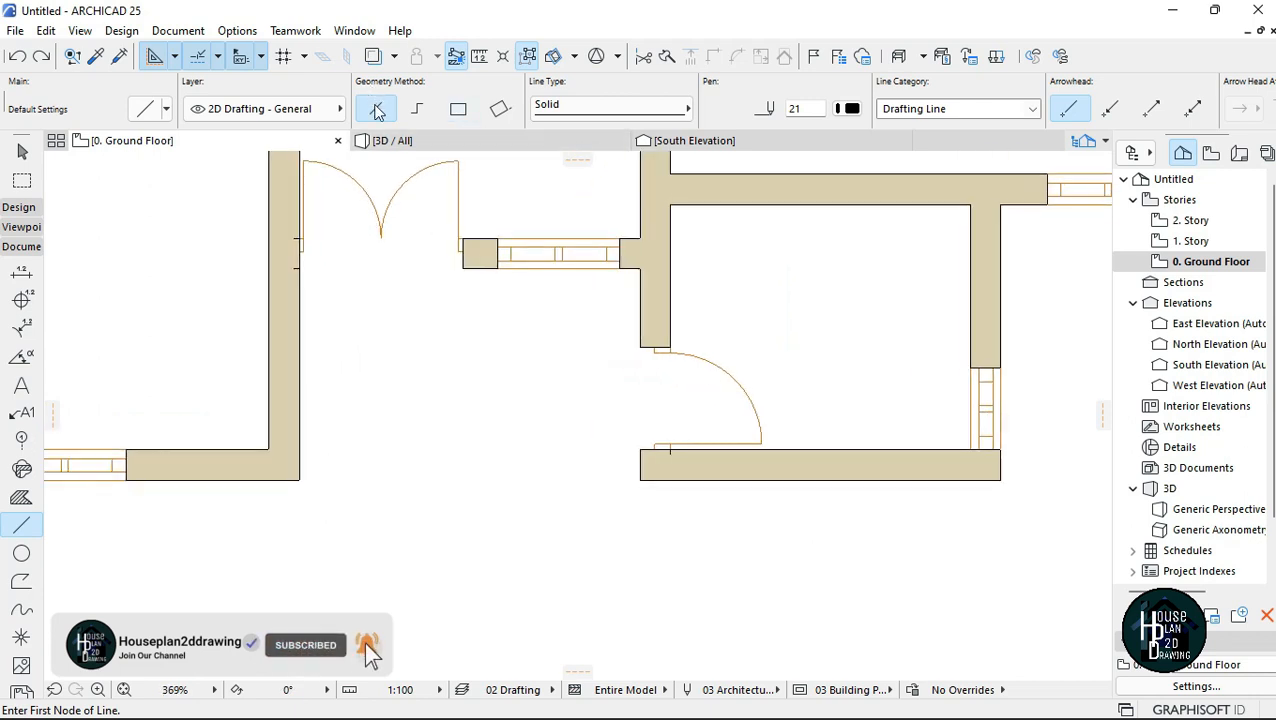
pyautogui.click(638, 479)
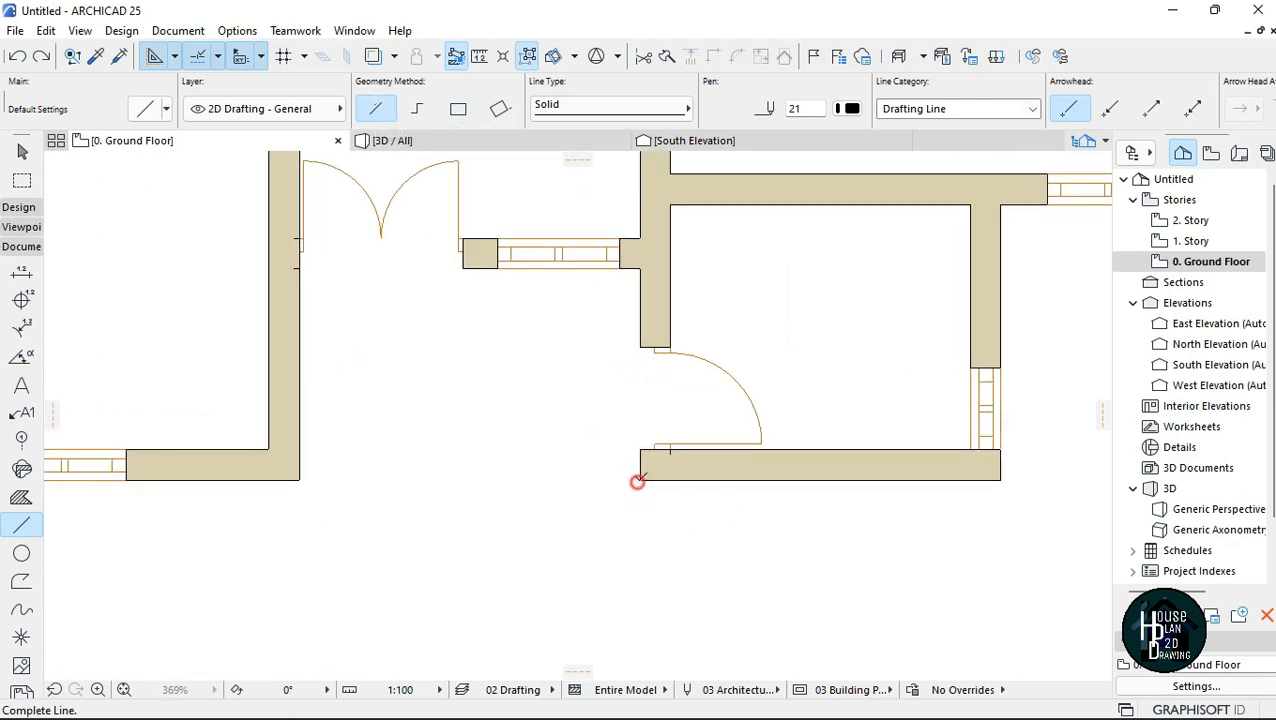
pyautogui.click(298, 479)
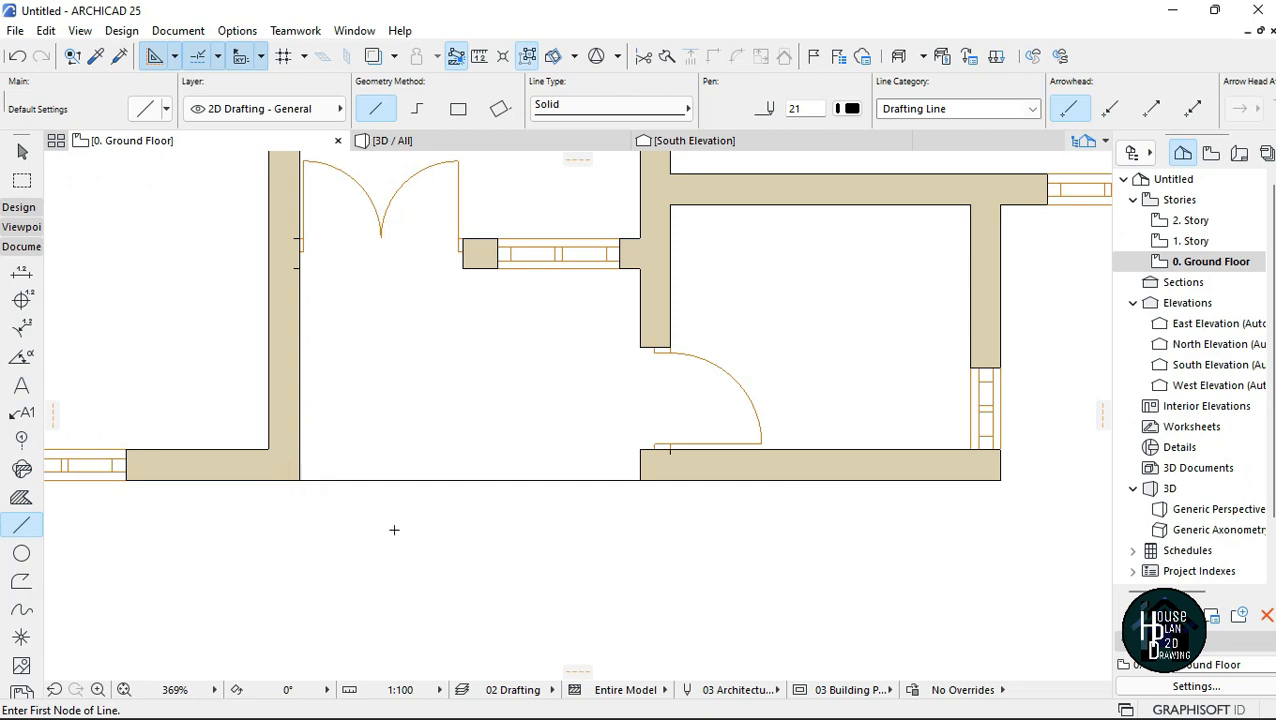
pyautogui.press('Escape')
pyautogui.click(598, 481)
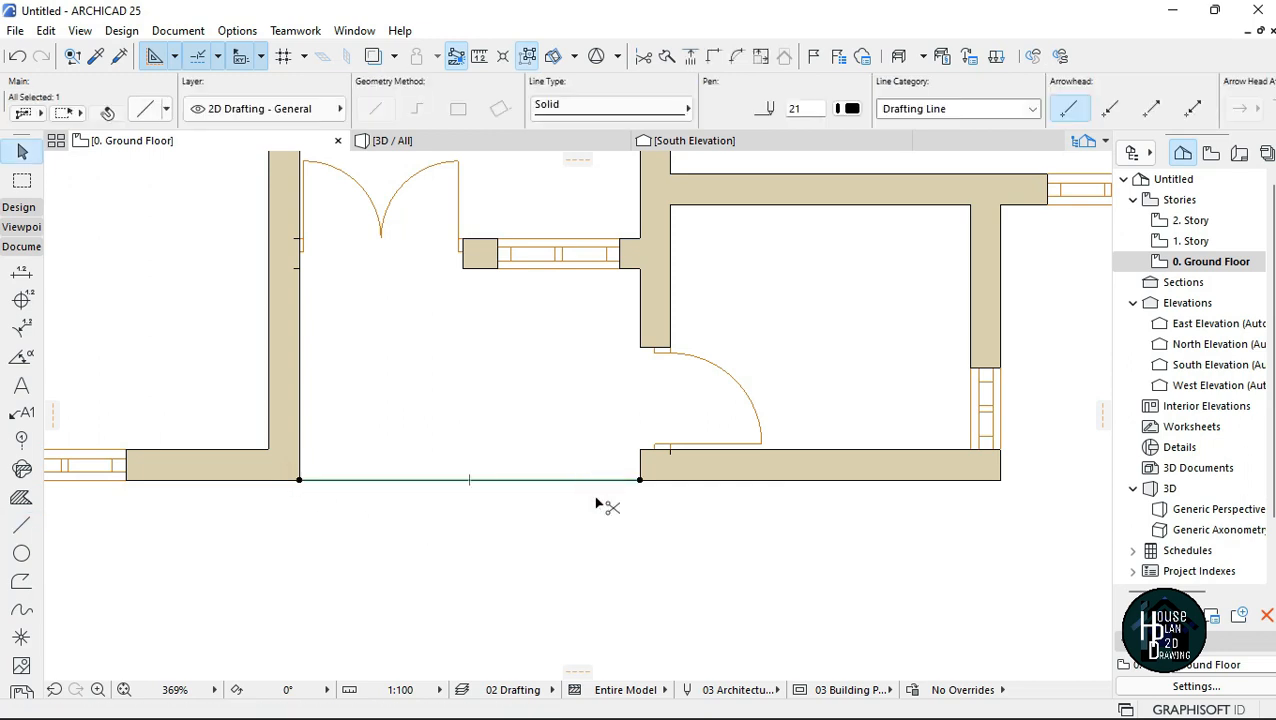
pyautogui.hotkey('ctrl', 'alt', 'd')
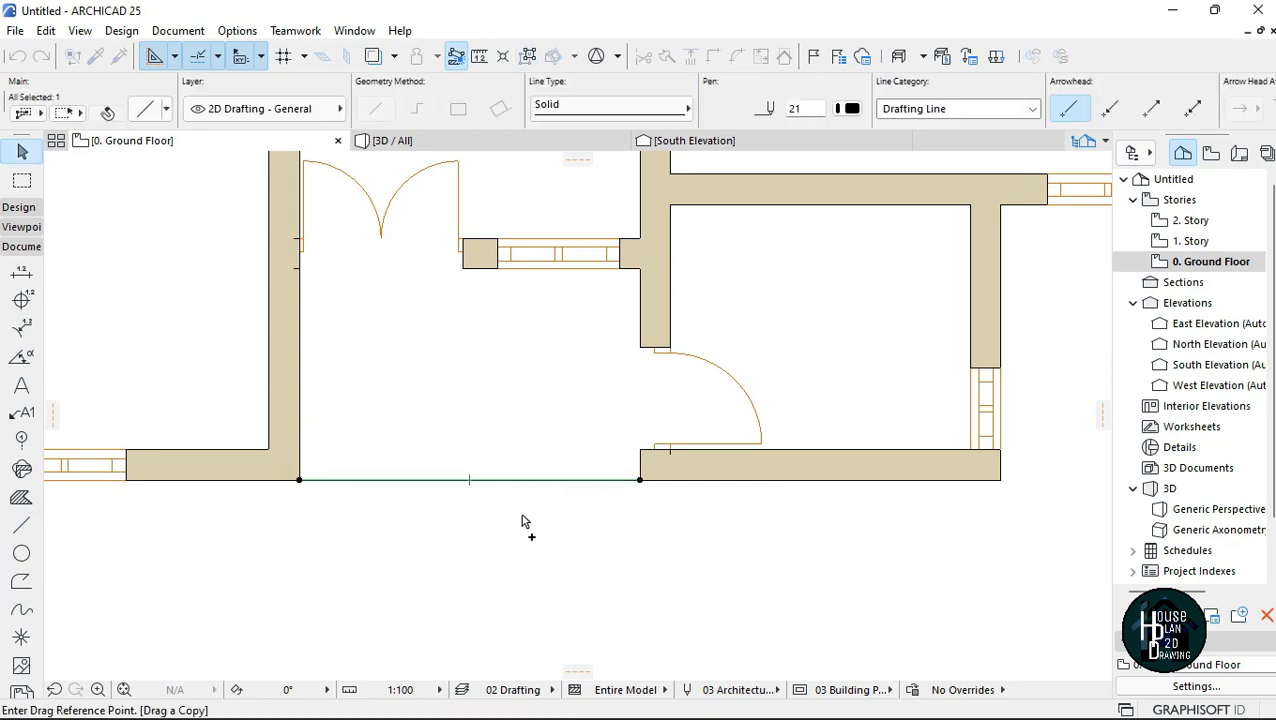
pyautogui.press('Escape')
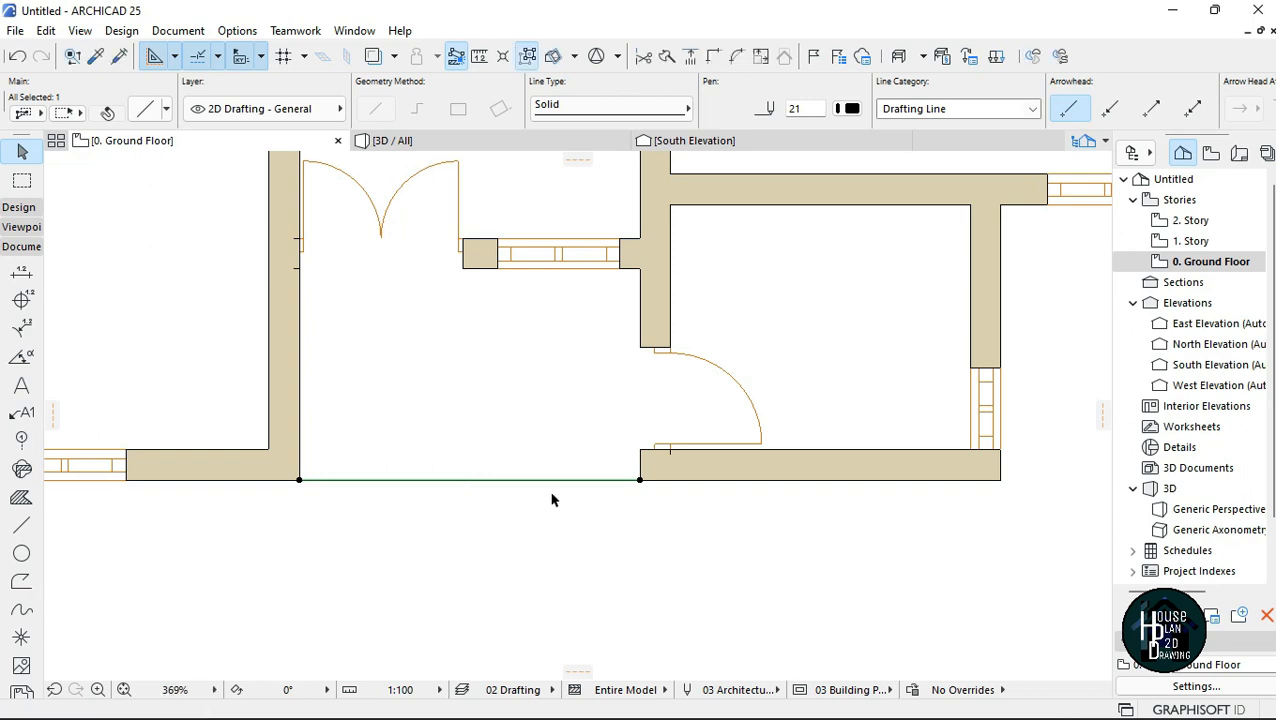
pyautogui.press('Escape')
# Make a dragged copy of the porch opening line, moving its east end from the wall's outer corner to the inner corner.
pyautogui.click(561, 481)
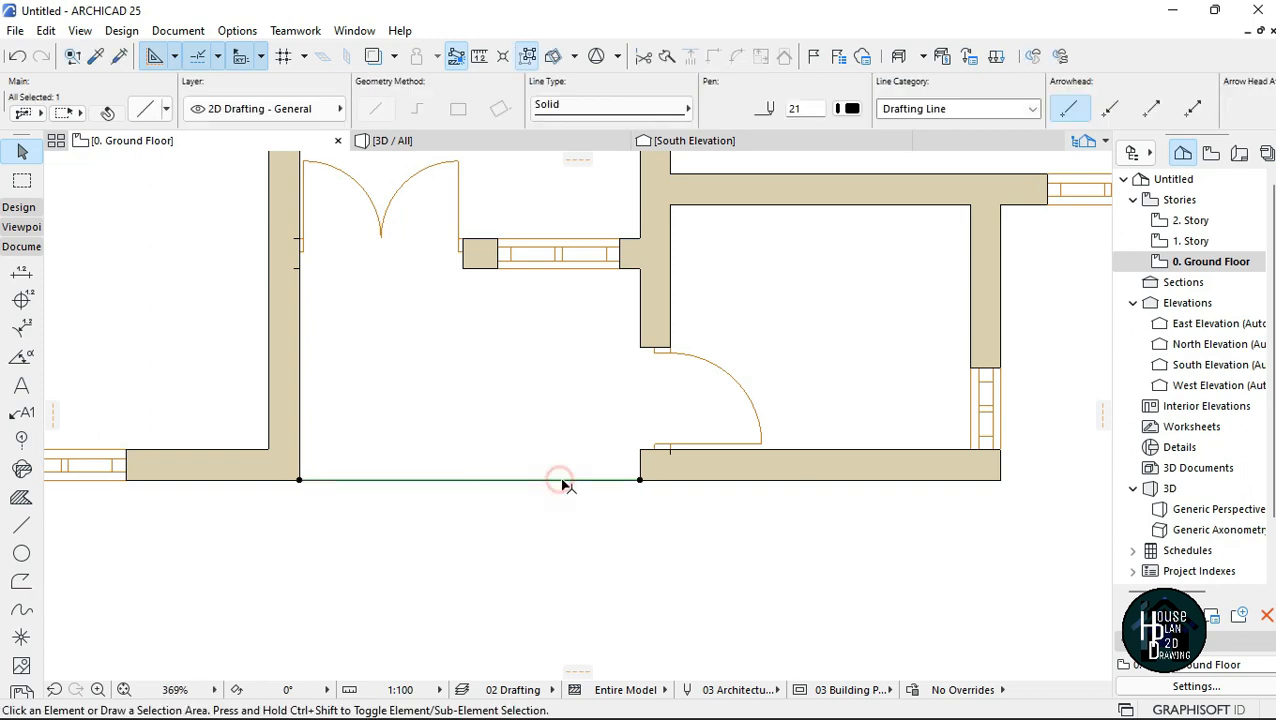
pyautogui.rightClick(641, 482)
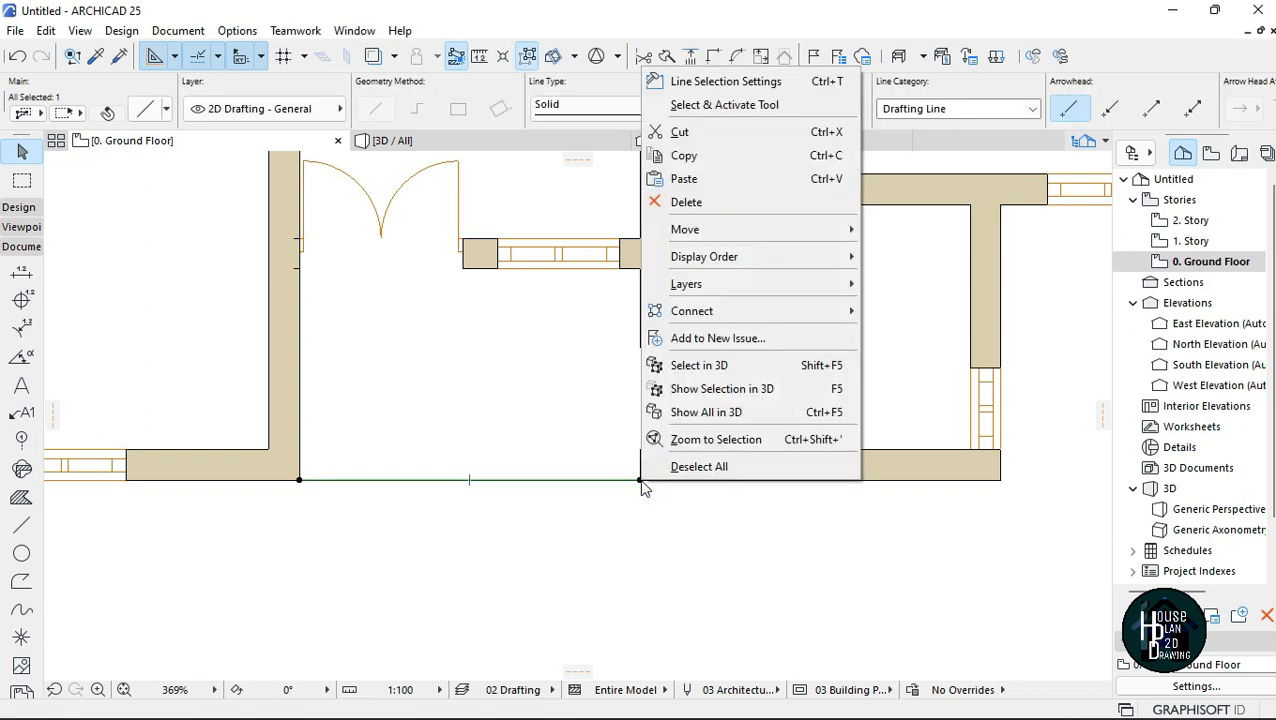
pyautogui.moveTo(828, 241)
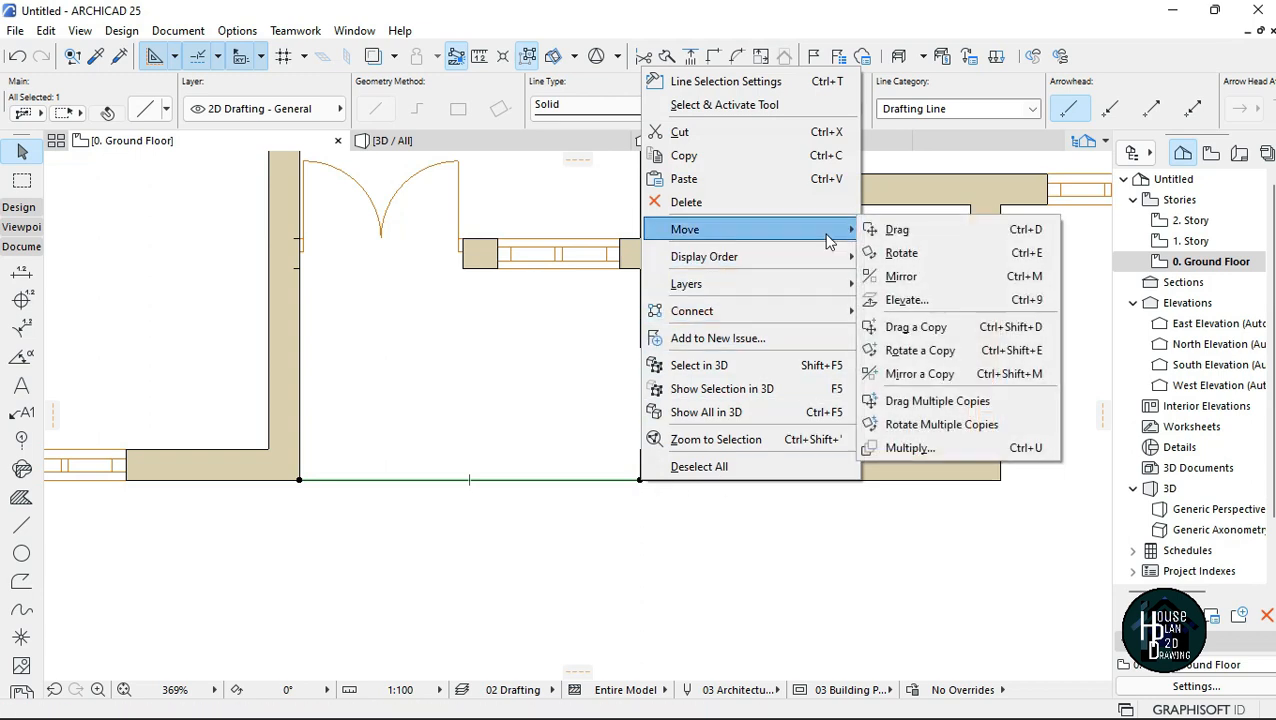
pyautogui.click(914, 327)
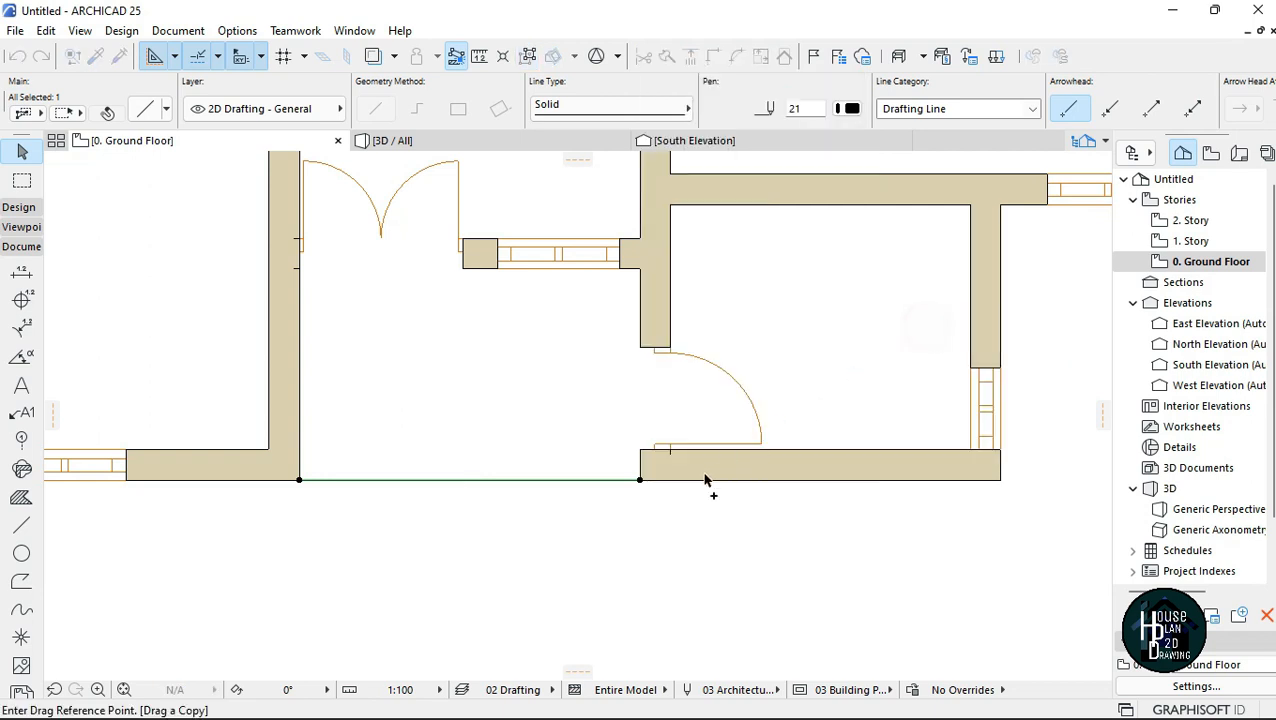
pyautogui.click(640, 481)
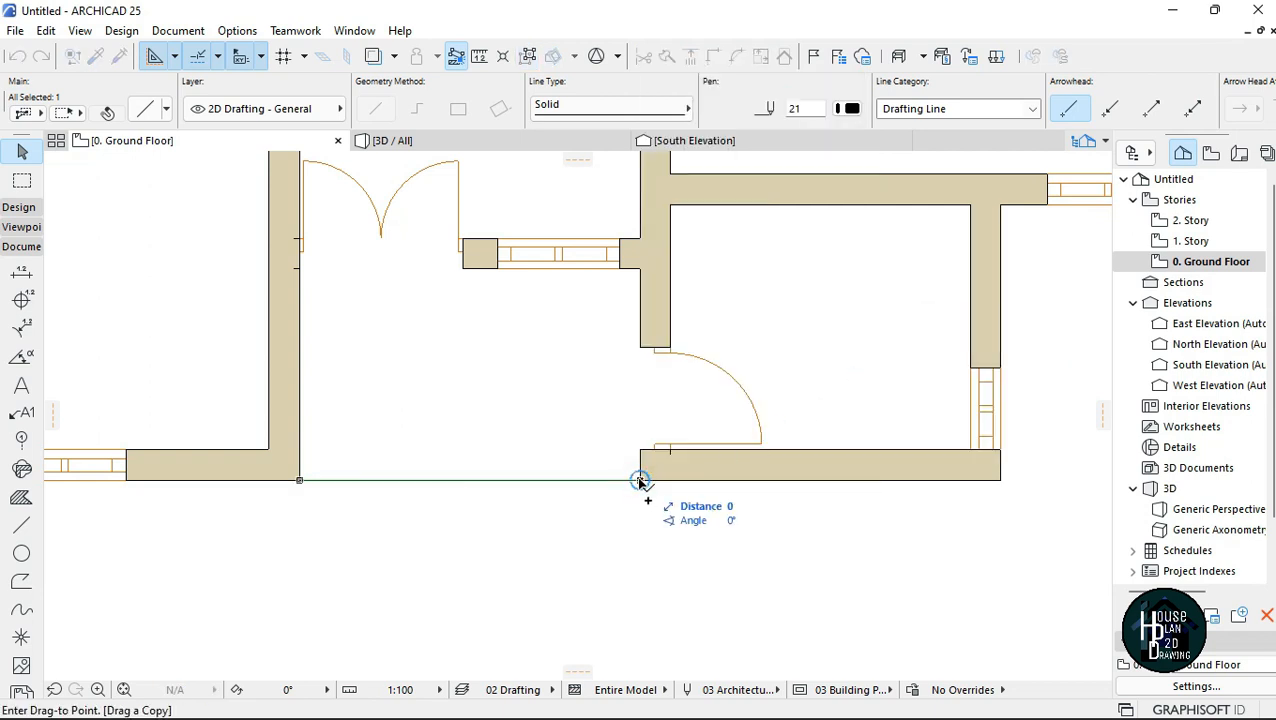
pyautogui.click(640, 449)
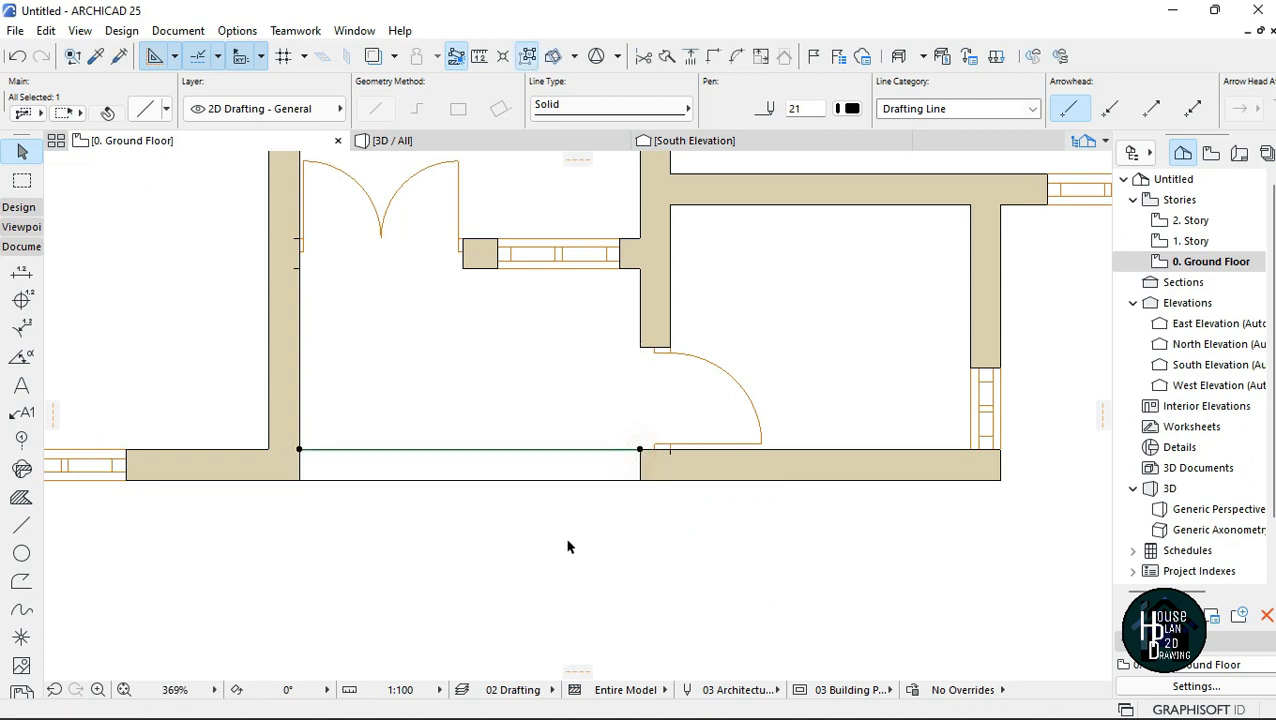
pyautogui.click(550, 524)
# Set the line type of both lines across the porch opening to Dashed.
pyautogui.scroll(-4, 525, 548)
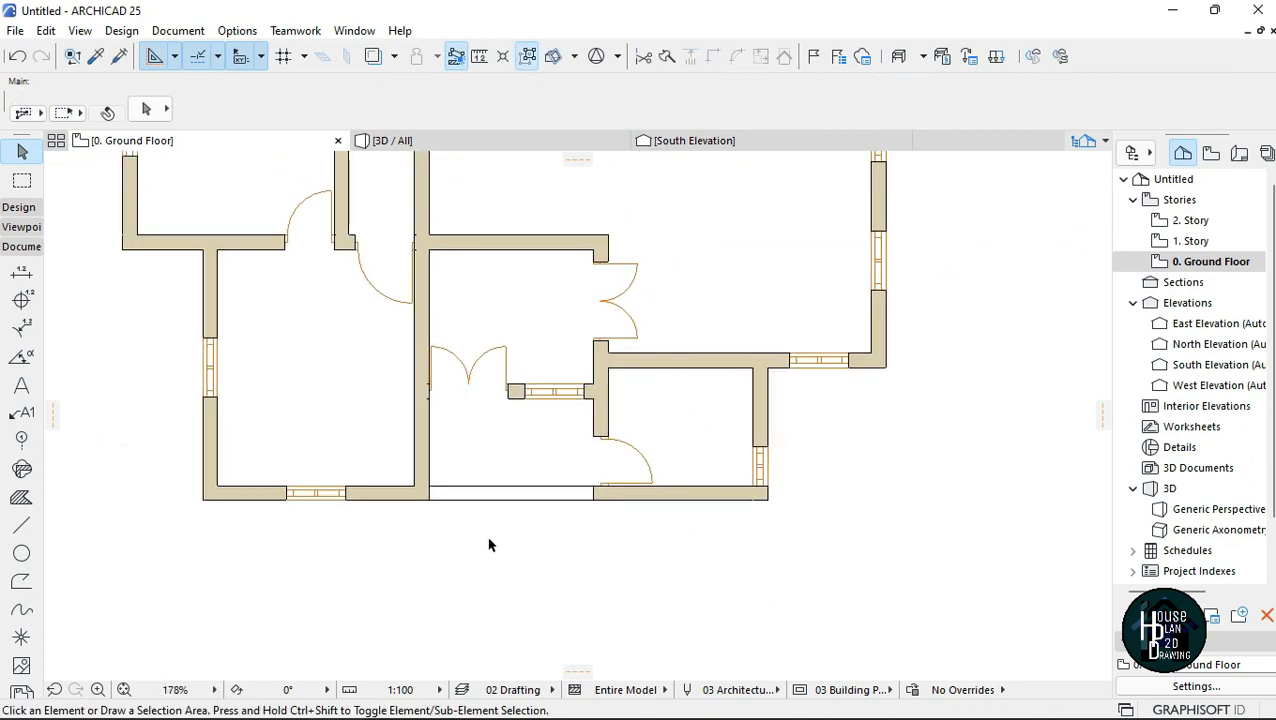
pyautogui.scroll(3, 489, 545)
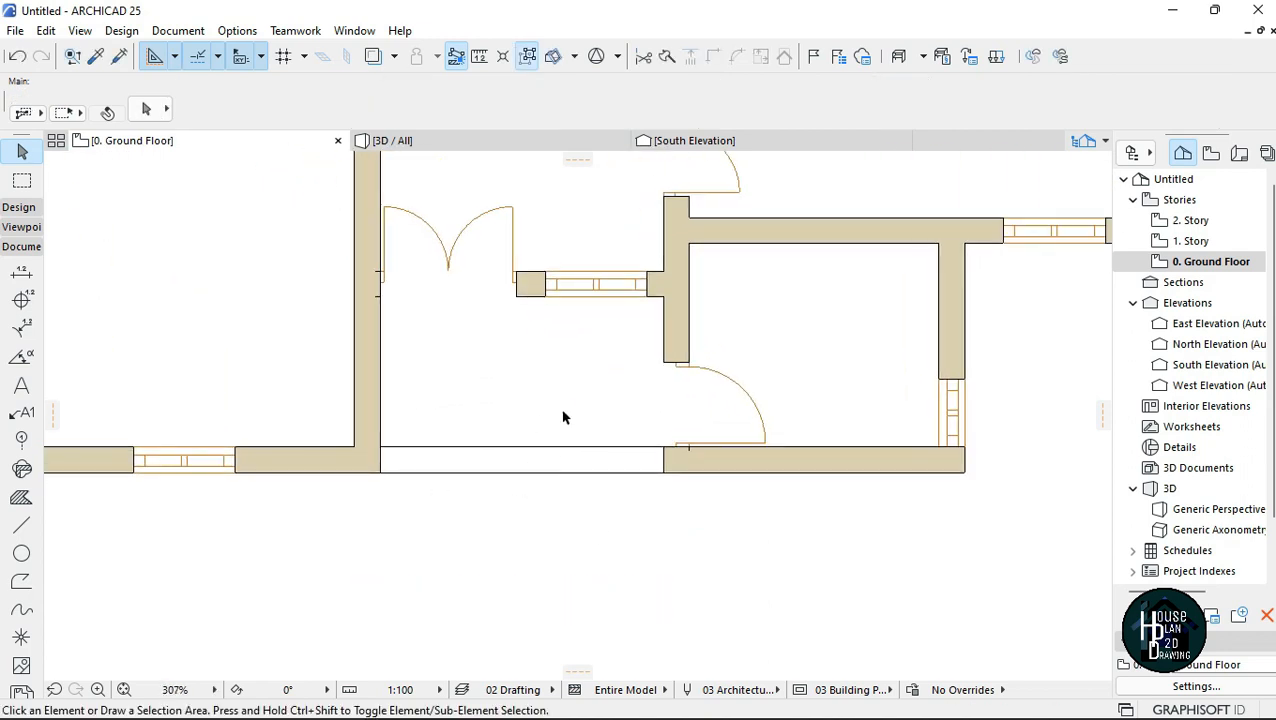
pyautogui.moveTo(561, 418); pyautogui.dragTo(476, 535)
pyautogui.scroll(1, 552, 470)
pyautogui.scroll(1, 552, 470)
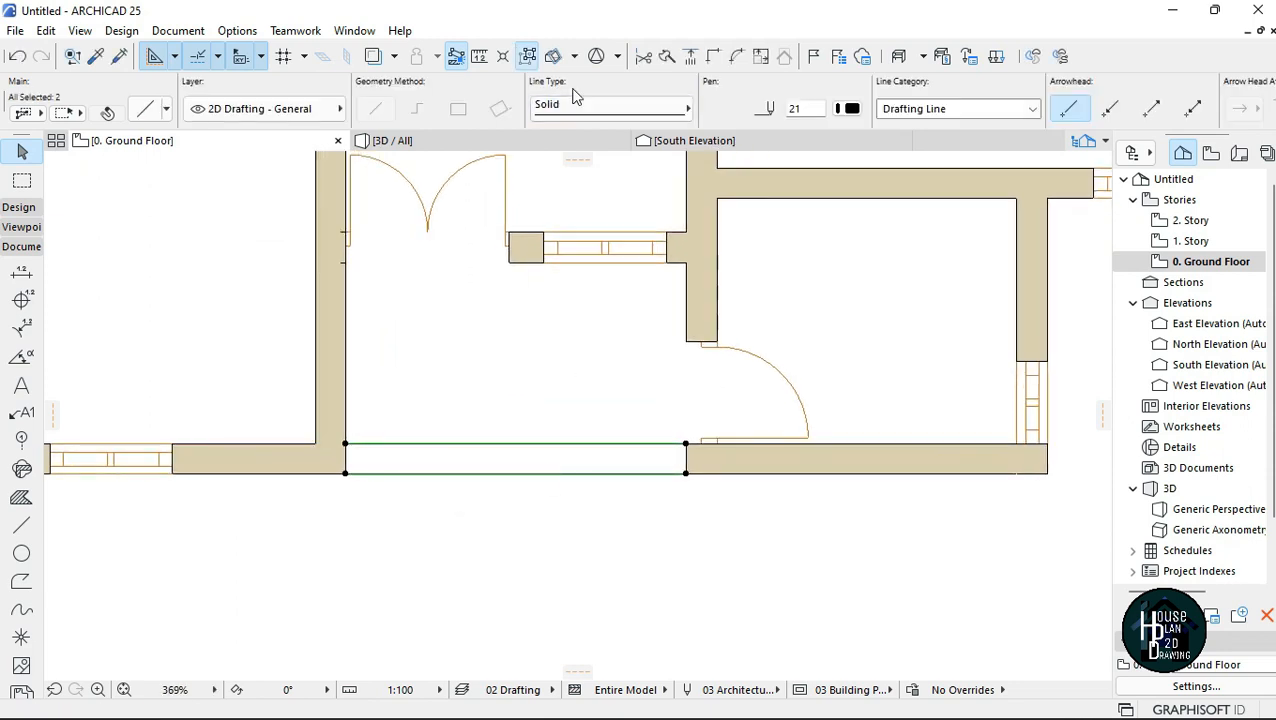
pyautogui.click(593, 110)
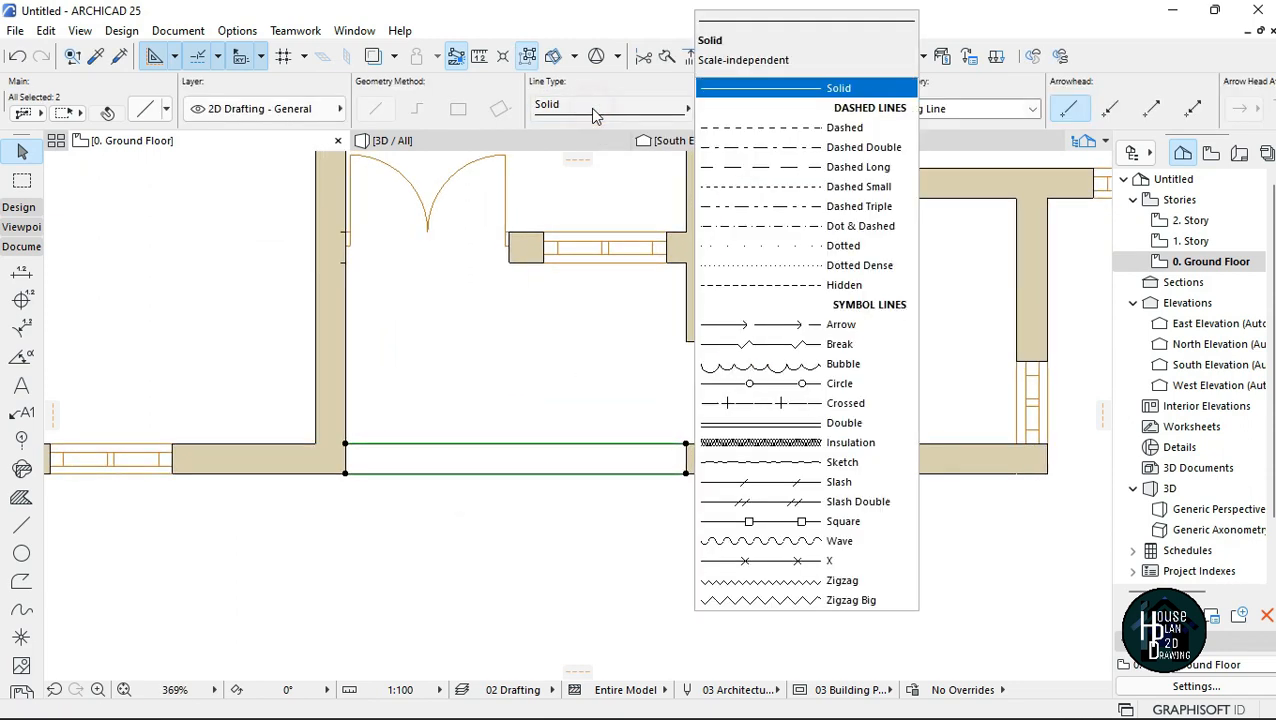
pyautogui.click(786, 128)
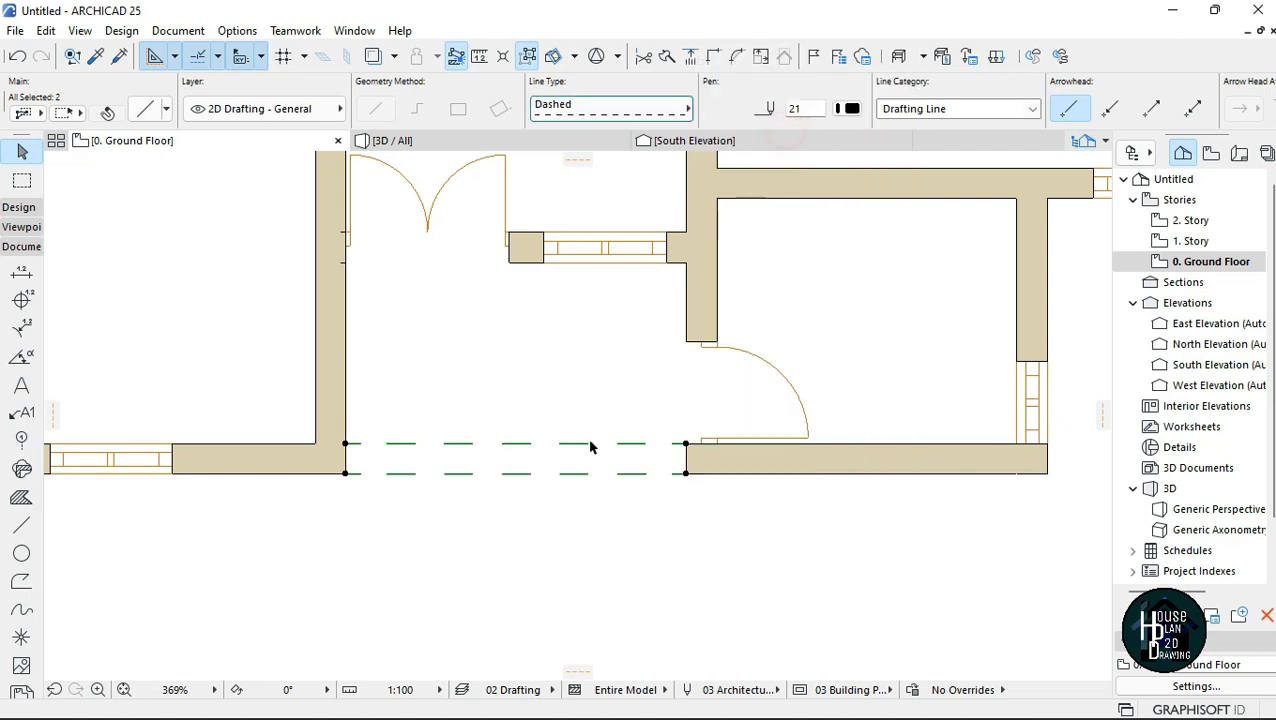
# Pick up the porch line's settings and draw a dashed rectangle, wall thickness wide, across the opening between the central room and the large east room.
pyautogui.click(571, 578)
pyautogui.scroll(-10, 520, 500)
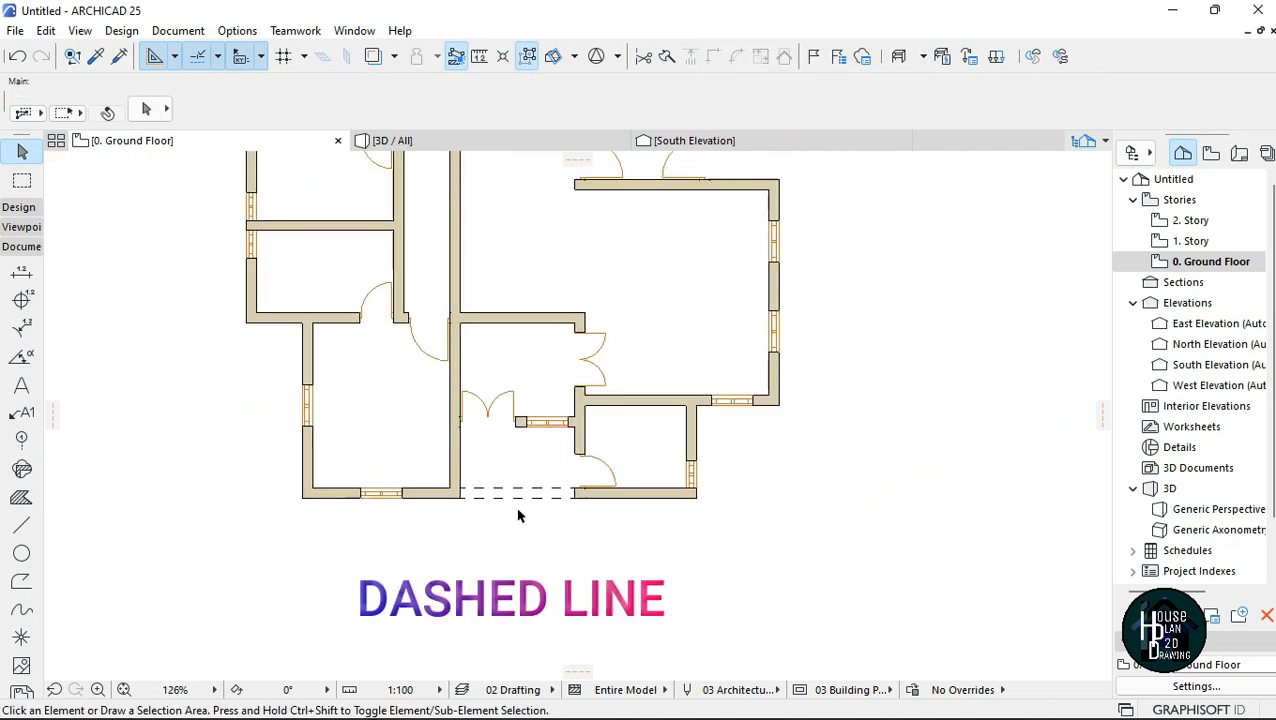
pyautogui.scroll(5, 548, 470)
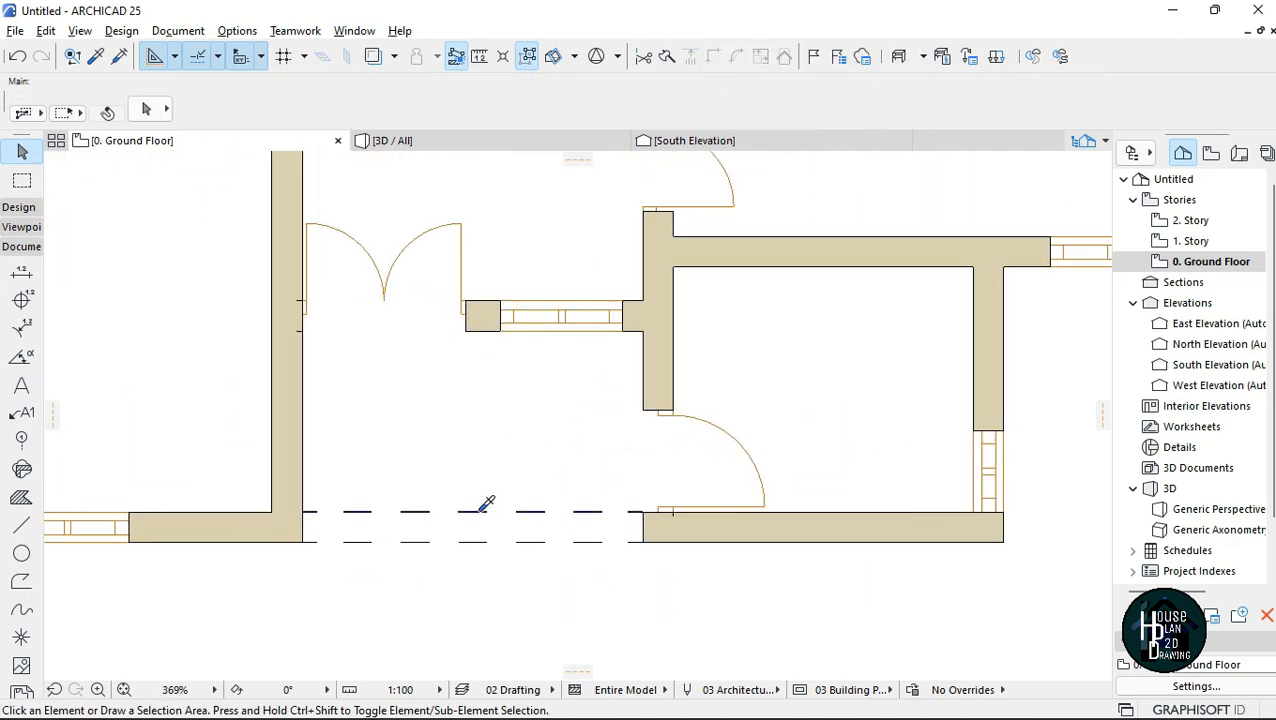
pyautogui.keyDown('alt'); pyautogui.click(480, 511); pyautogui.keyUp('alt')
pyautogui.scroll(-5, 521, 376)
pyautogui.scroll(4, 541, 270)
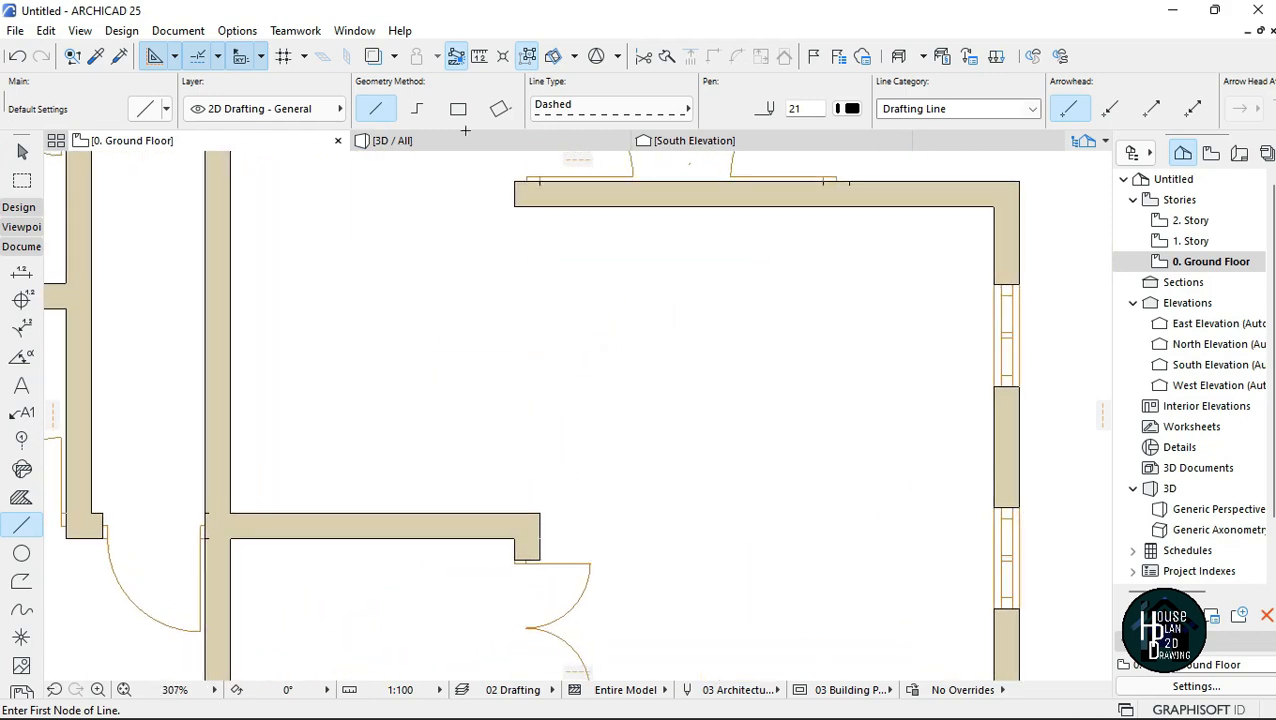
pyautogui.click(458, 108)
pyautogui.click(539, 512)
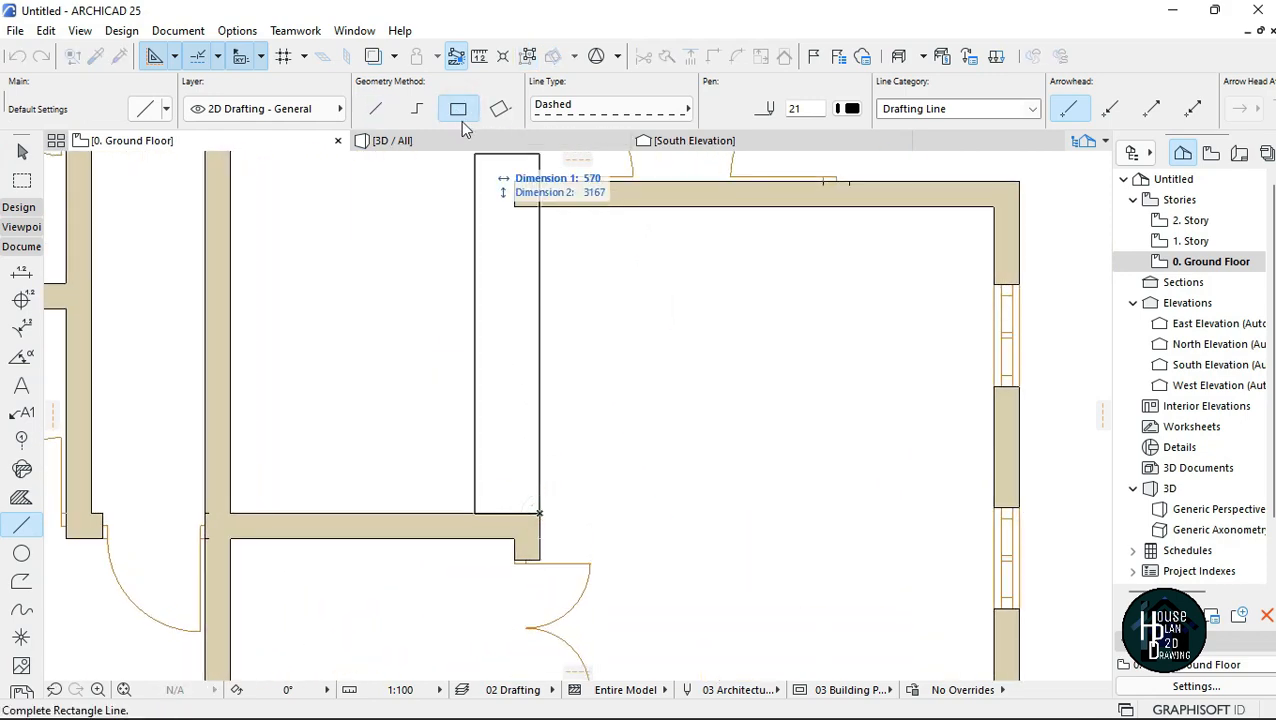
pyautogui.click(528, 207)
pyautogui.scroll(-5, 592, 384)
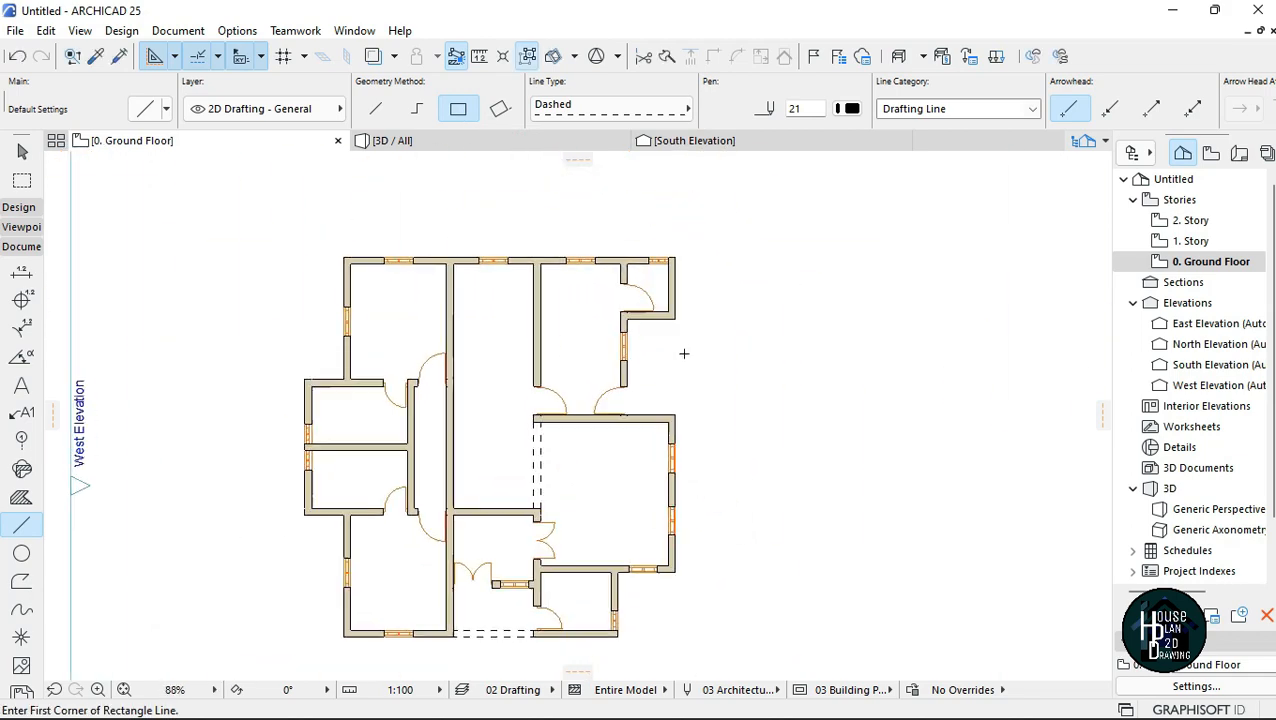
# Draw a dashed rectangle 225 wide and 3000 long across the open east side, from the northeast room's outer corner south to the next wall.
pyautogui.scroll(6, 661, 461)
pyautogui.scroll(1, 684, 303)
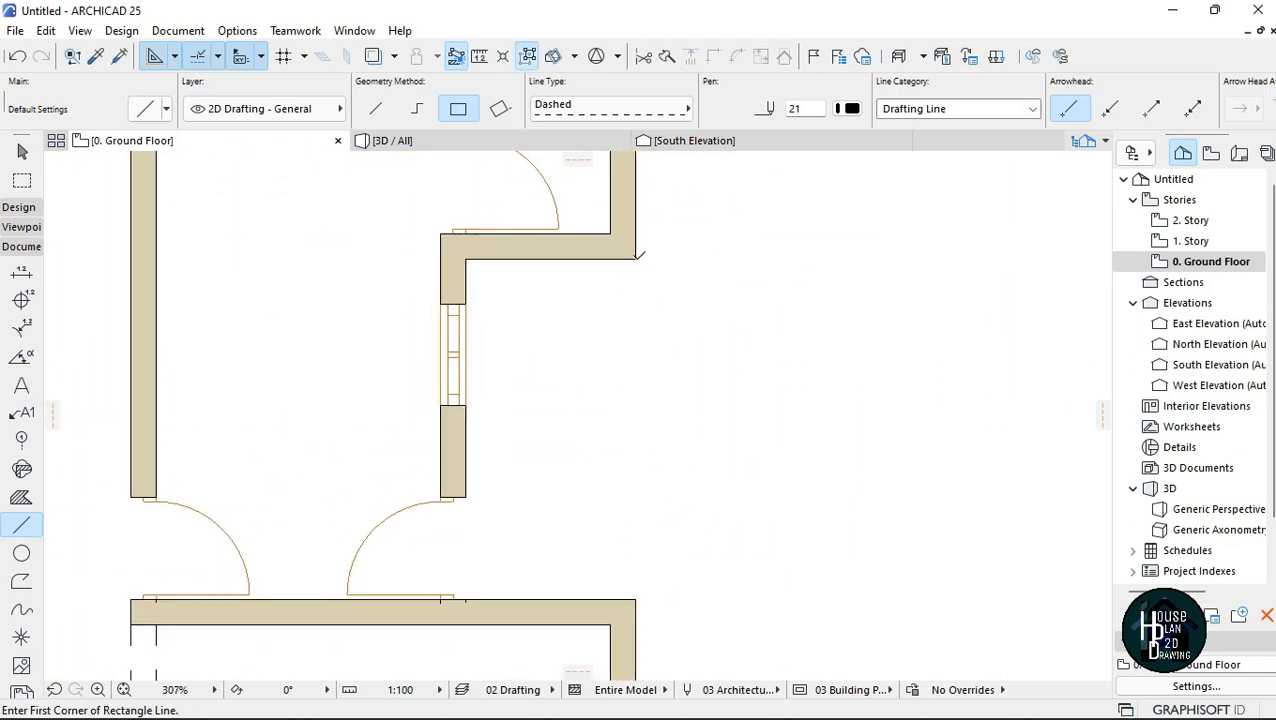
pyautogui.click(635, 258)
pyautogui.press('Tab')
pyautogui.press('Tab')
pyautogui.press('Tab')
pyautogui.press('Tab')
pyautogui.press('Tab')
pyautogui.press('Tab')
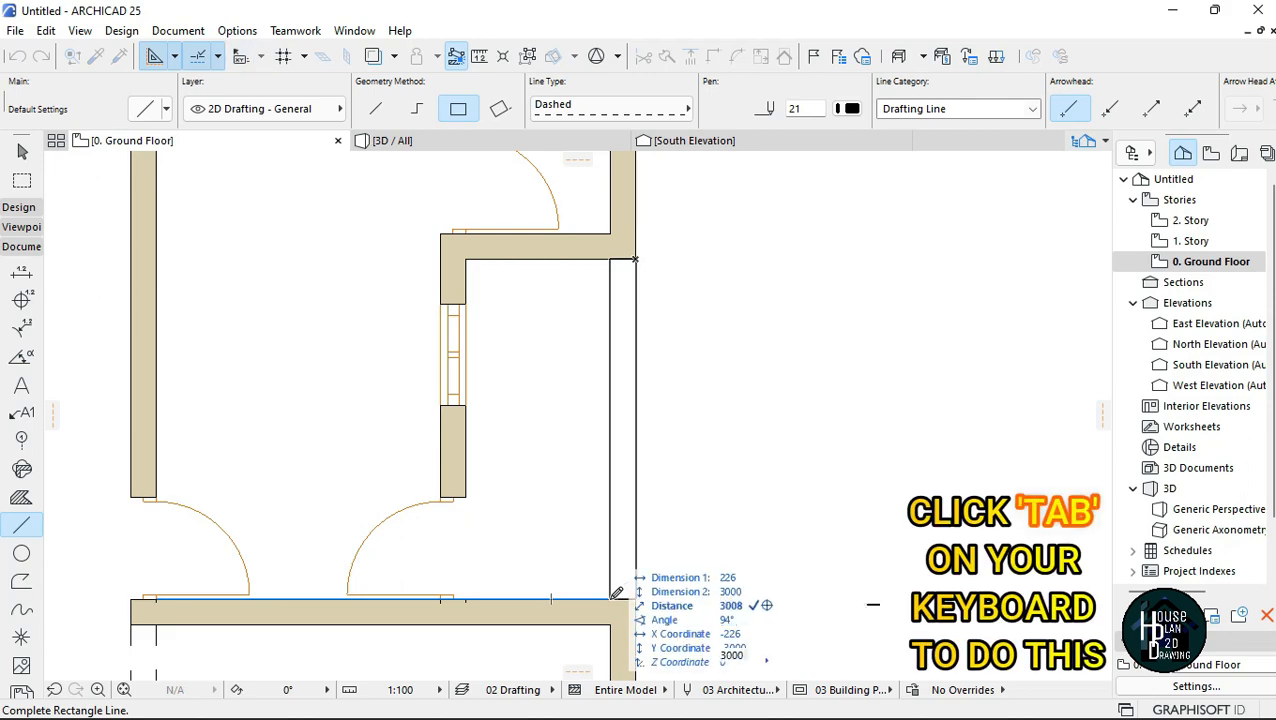
pyautogui.write('225')
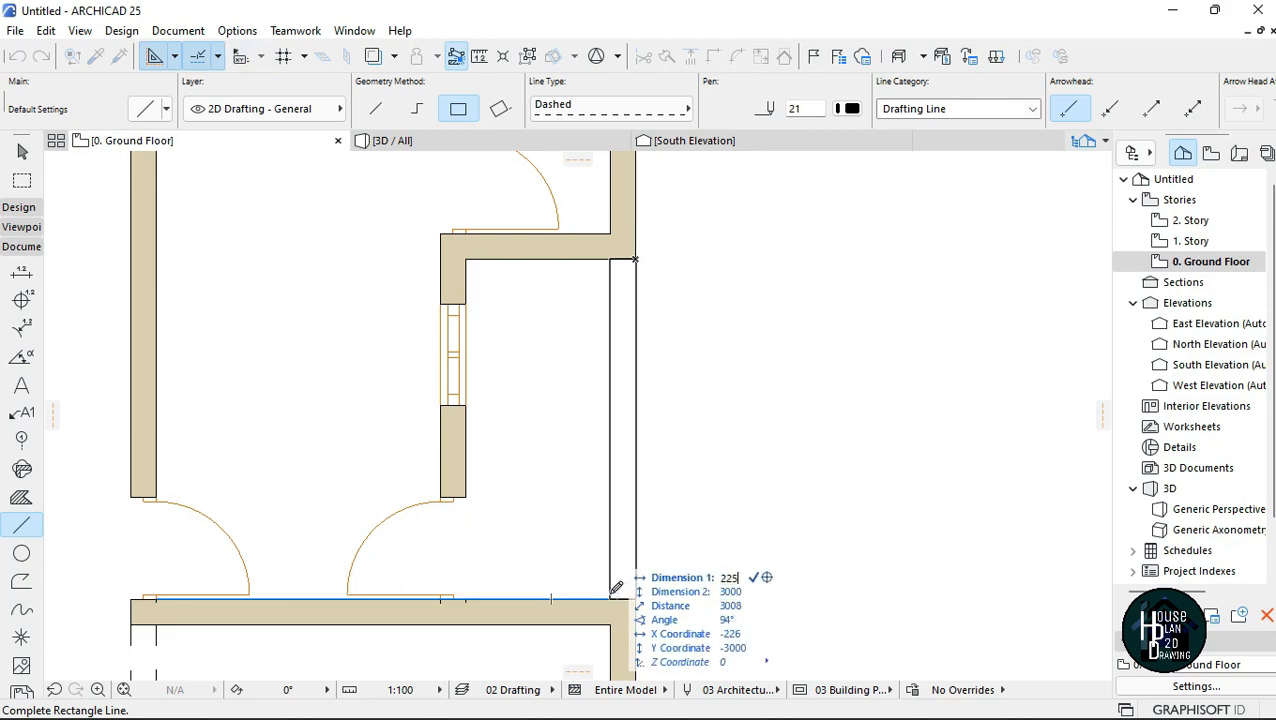
pyautogui.press('Return')
pyautogui.press('Escape')
# Split the long wall east of the corridor by inserting a node about level with the partition between the two small west rooms.
pyautogui.scroll(-11, 631, 442)
pyautogui.moveTo(532, 571); pyautogui.dragTo(592, 507, button='middle')
pyautogui.scroll(2, 592, 507)
pyautogui.scroll(6, 516, 379)
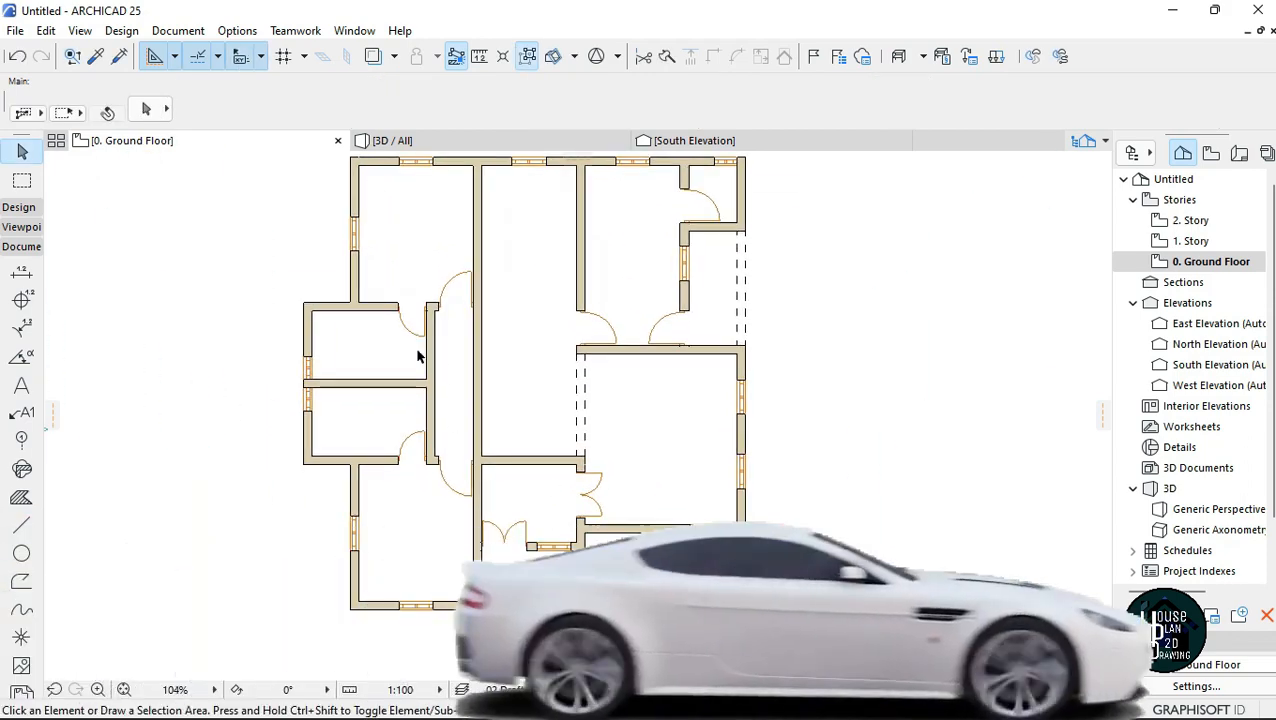
pyautogui.scroll(-6, 521, 400)
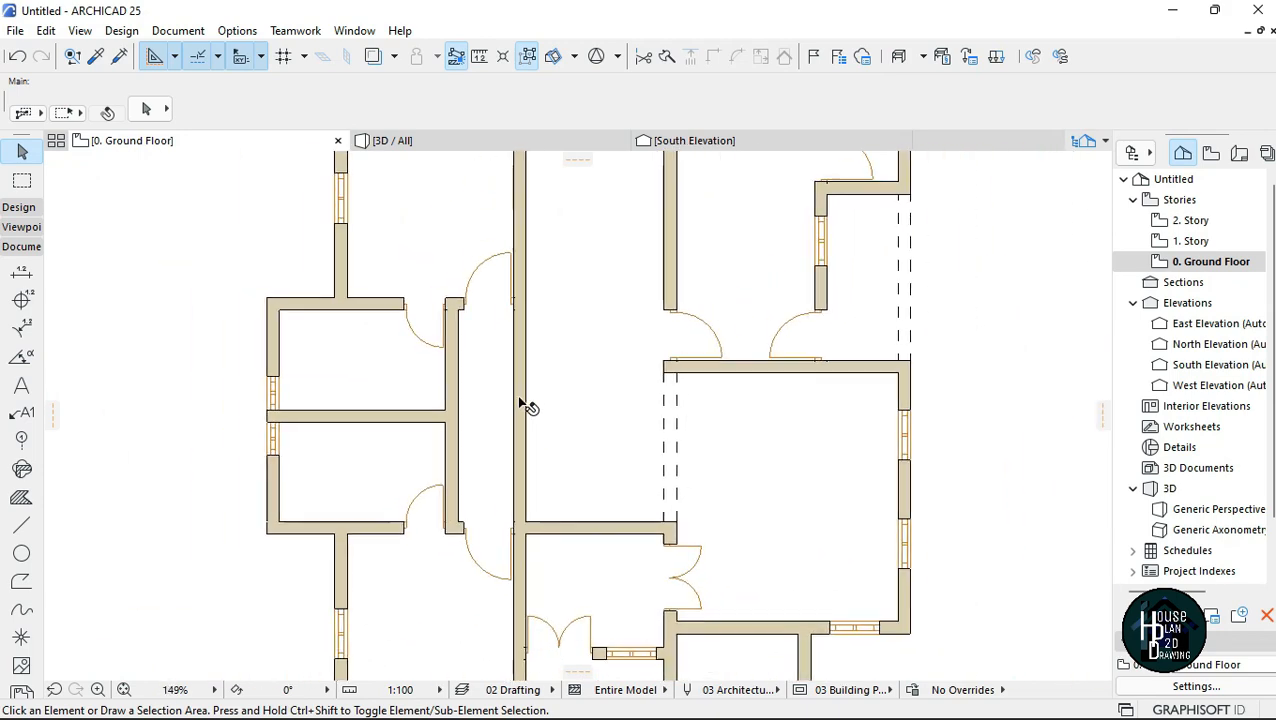
pyautogui.scroll(6, 521, 402)
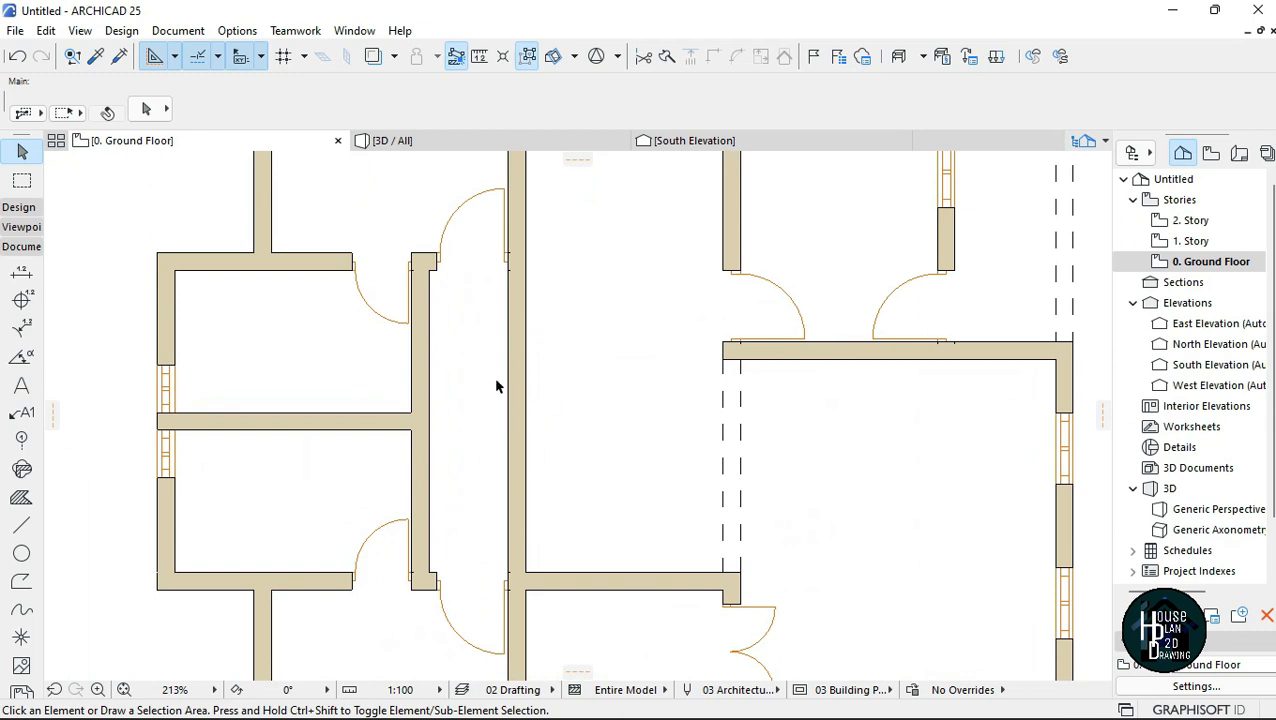
pyautogui.click(515, 414)
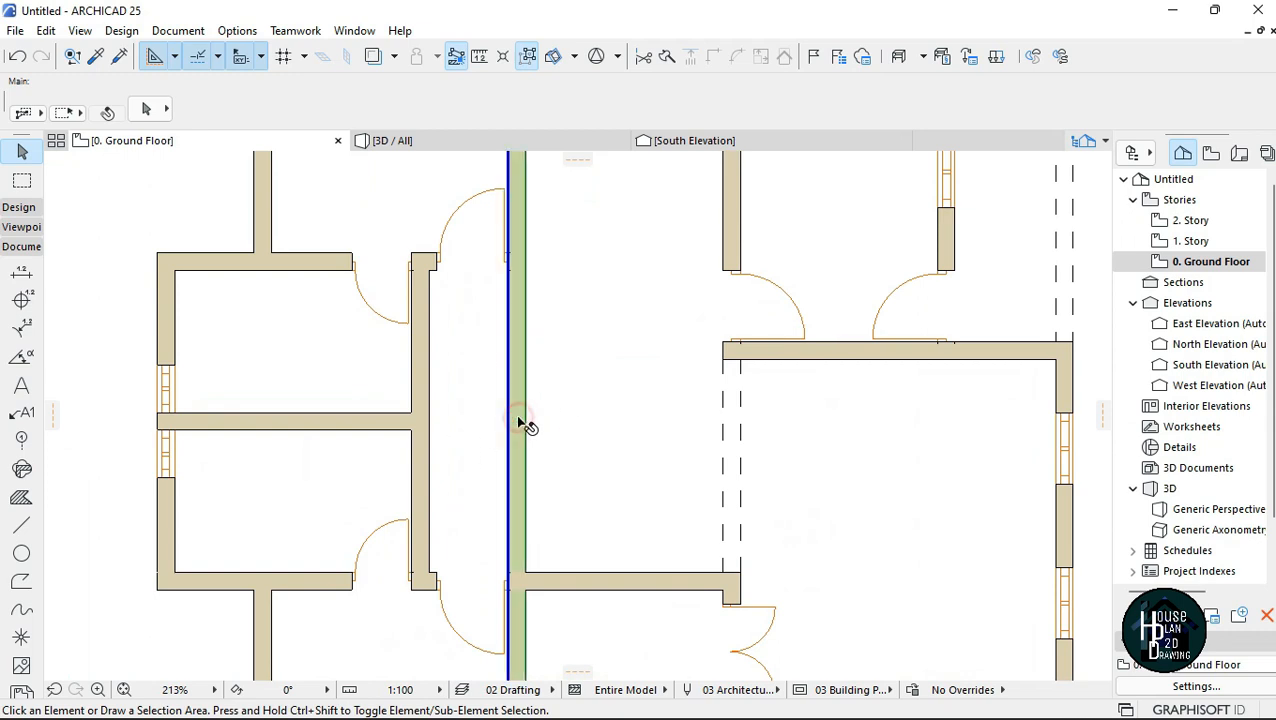
pyautogui.scroll(3, 515, 414)
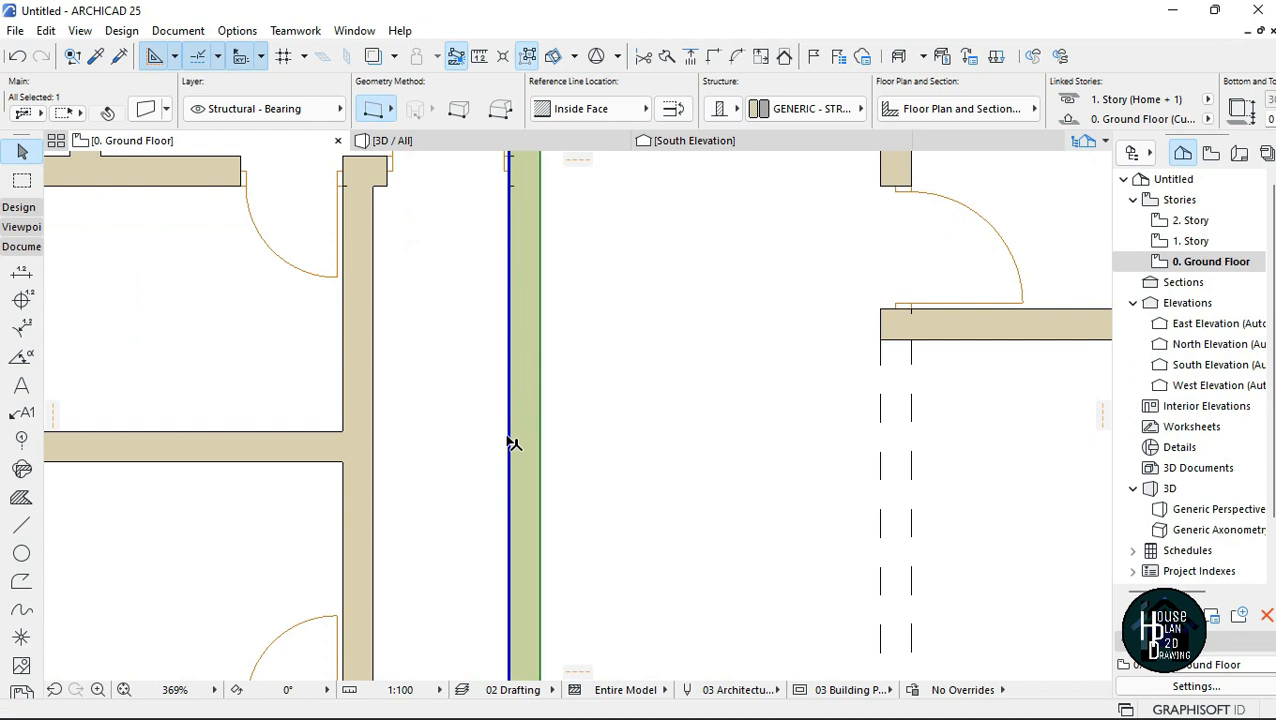
pyautogui.click(510, 444)
pyautogui.press('Escape')
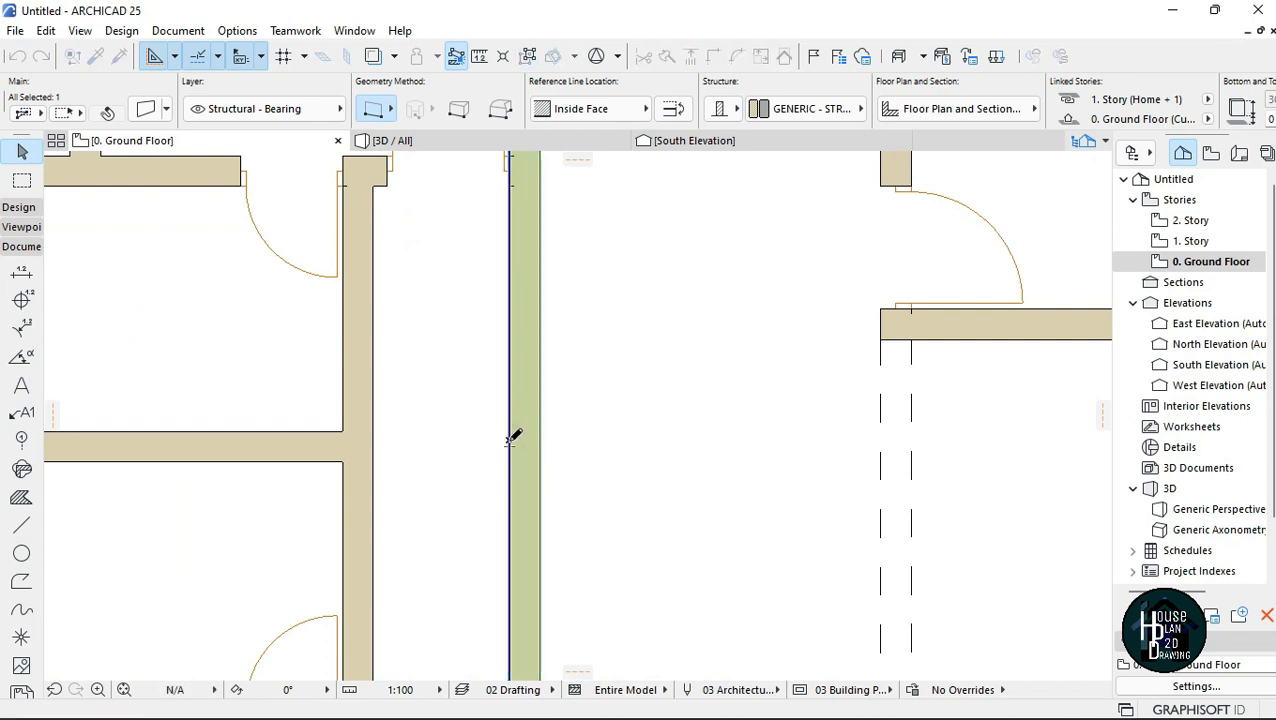
pyautogui.click(510, 449)
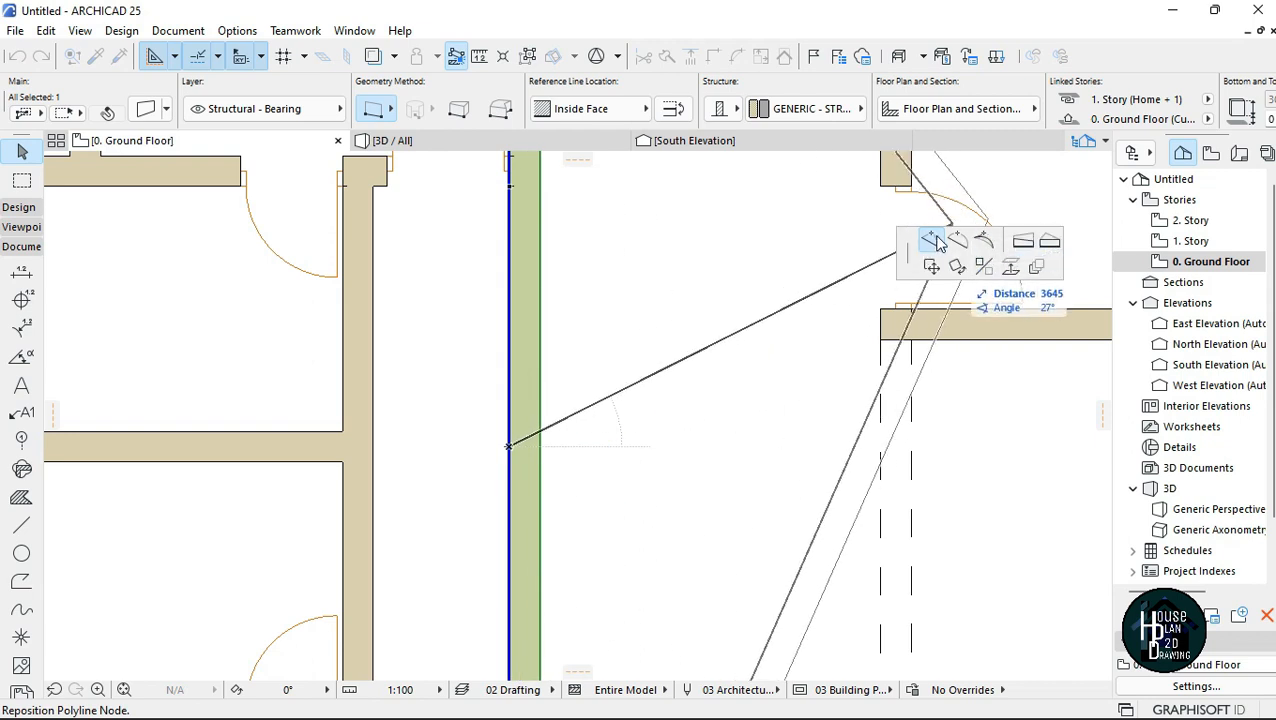
pyautogui.click(510, 446)
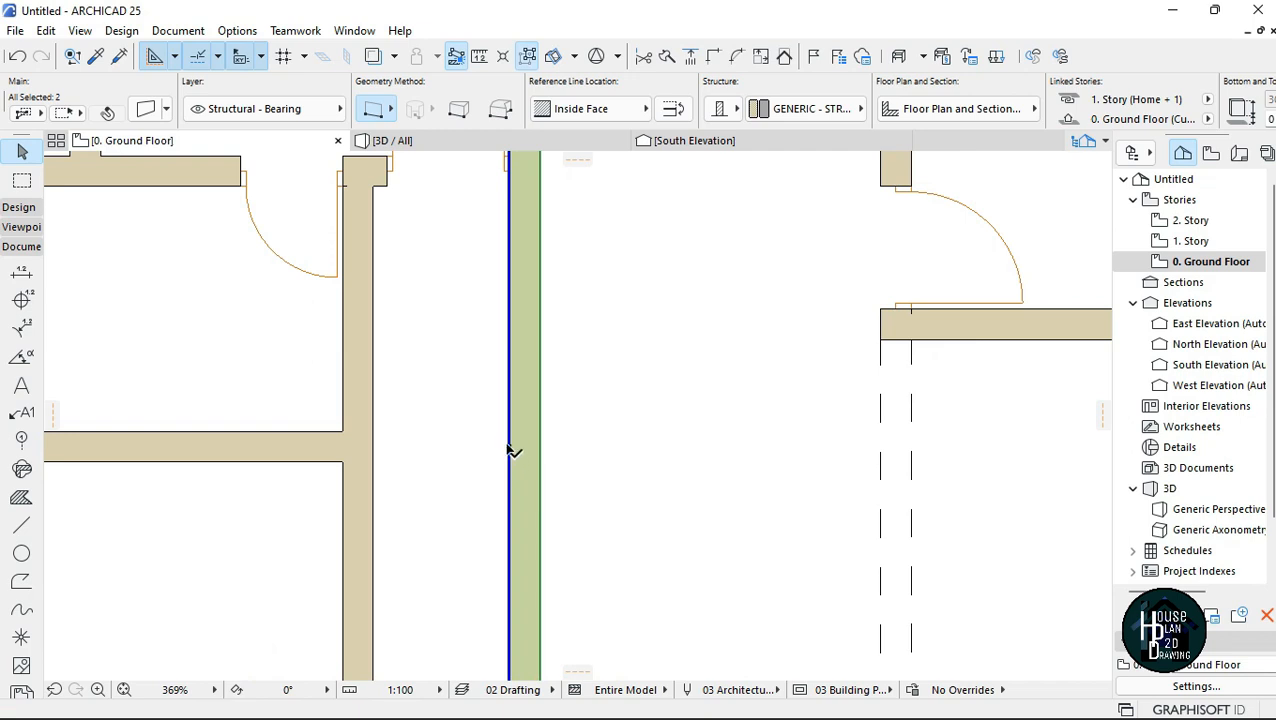
pyautogui.click(545, 461)
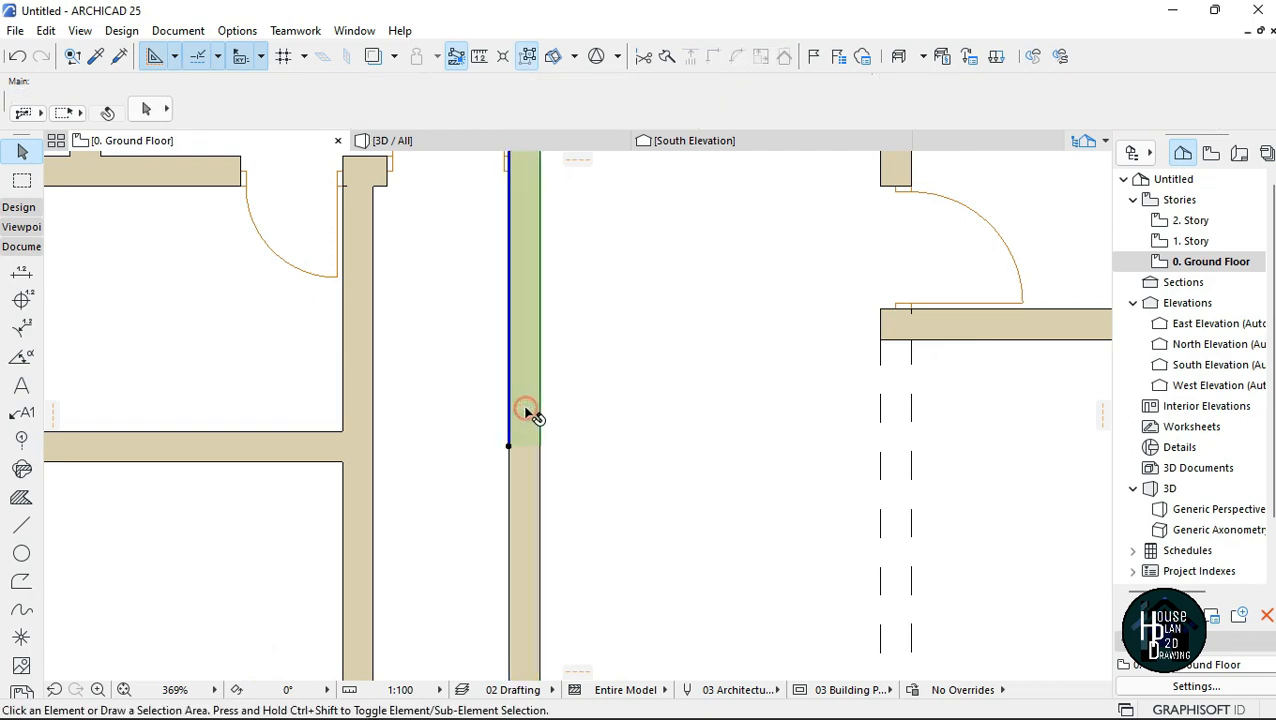
# Pull the two pieces of the split corridor wall apart, shortening the upper one northward and the lower one southward, to leave an opening.
pyautogui.click(513, 445)
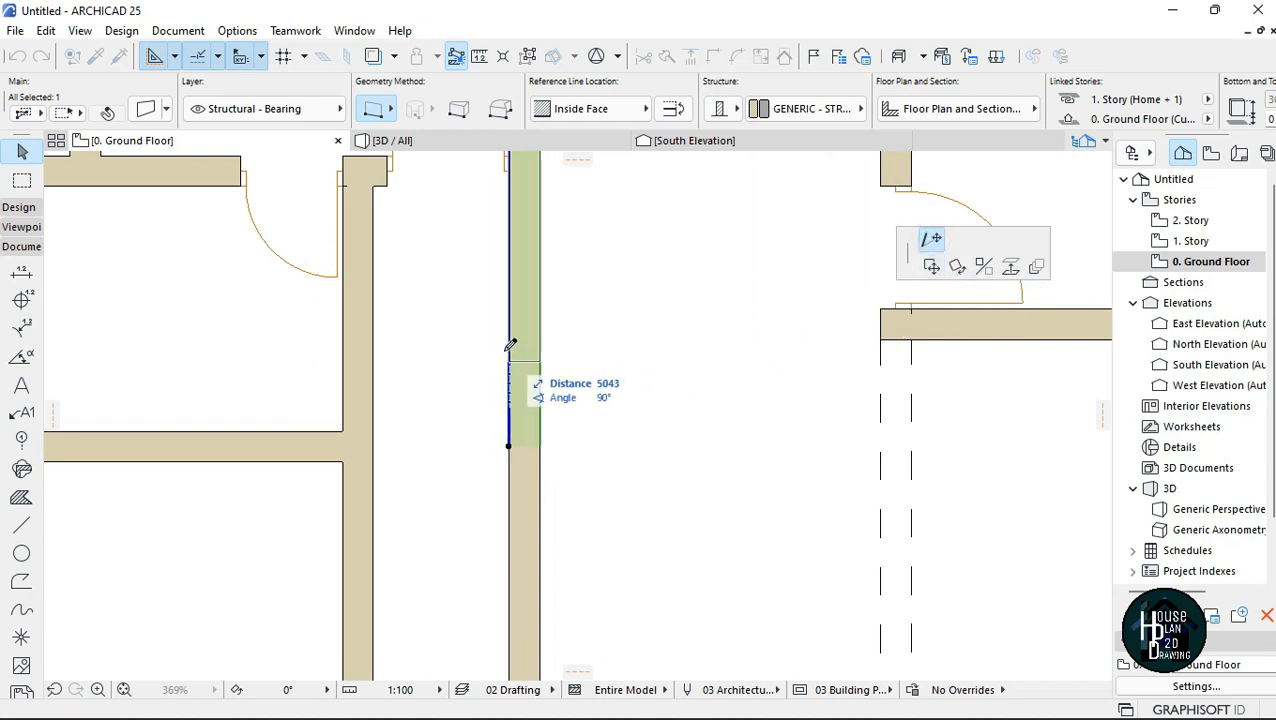
pyautogui.click(511, 315)
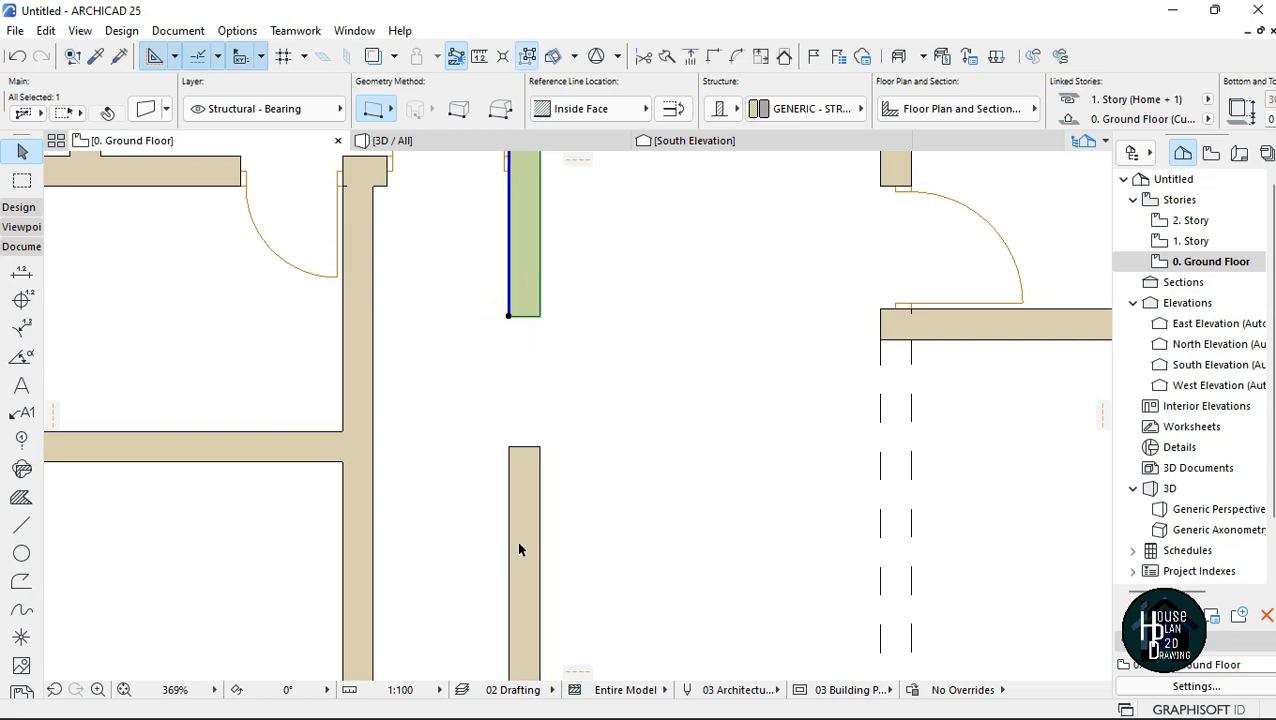
pyautogui.click(531, 514)
pyautogui.click(509, 448)
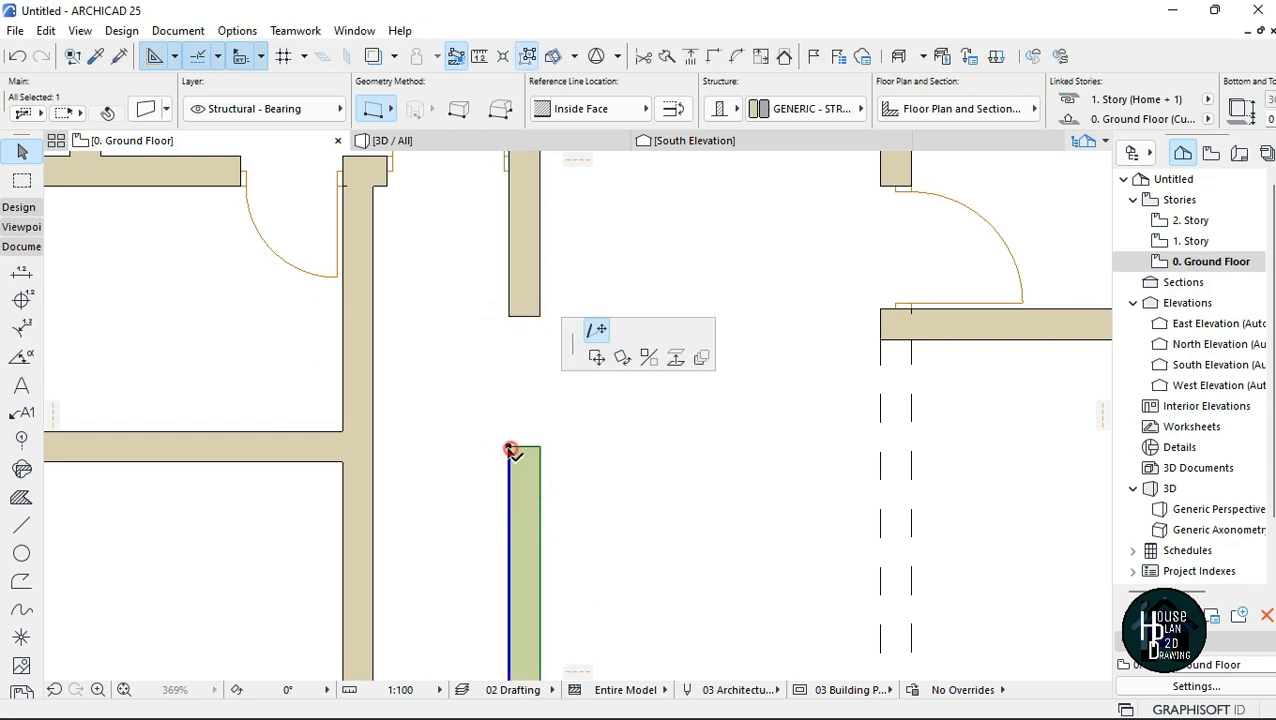
pyautogui.click(511, 546)
pyautogui.click(593, 412)
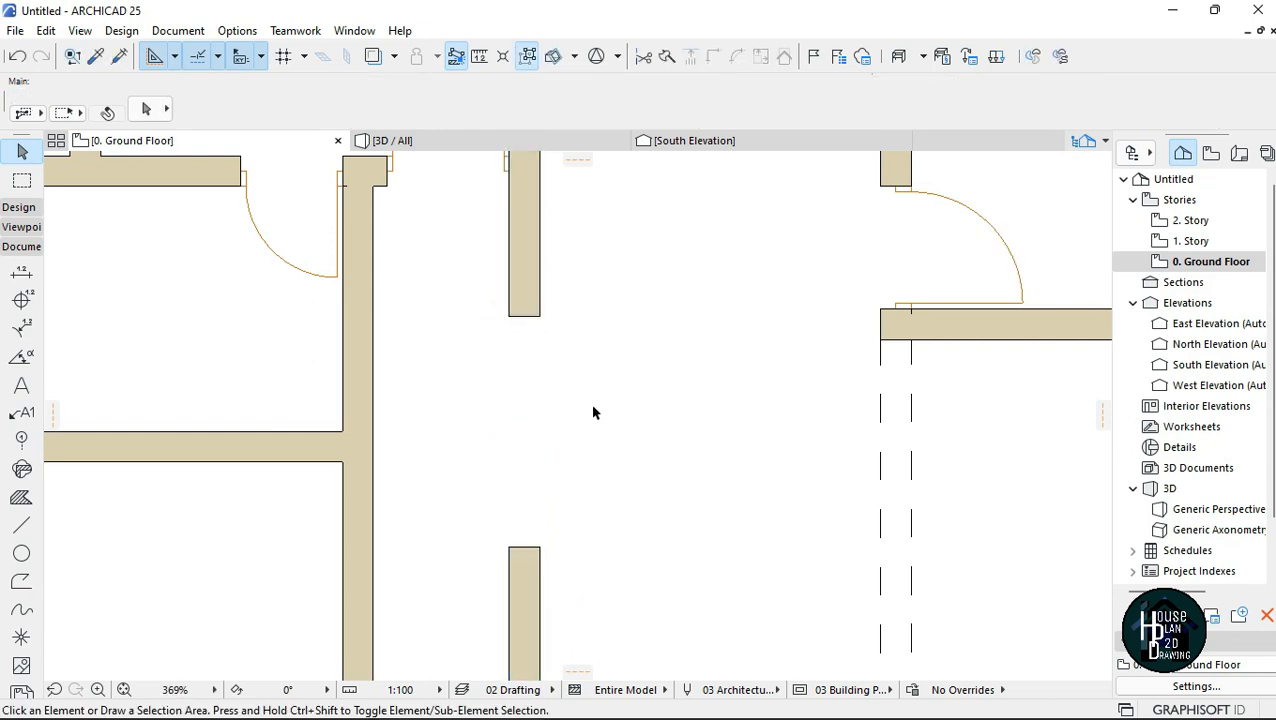
# Measure the opening in the corridor wall, starting from the lower piece's east corner.
pyautogui.press('m')
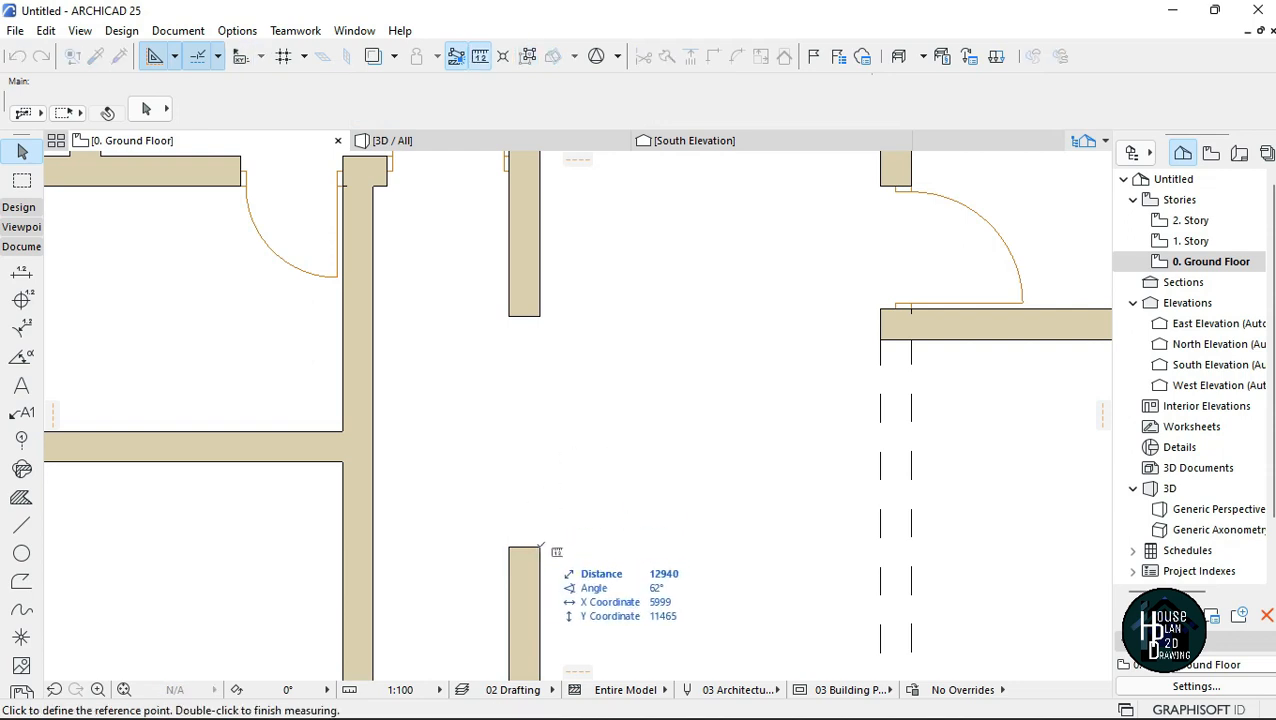
pyautogui.click(540, 547)
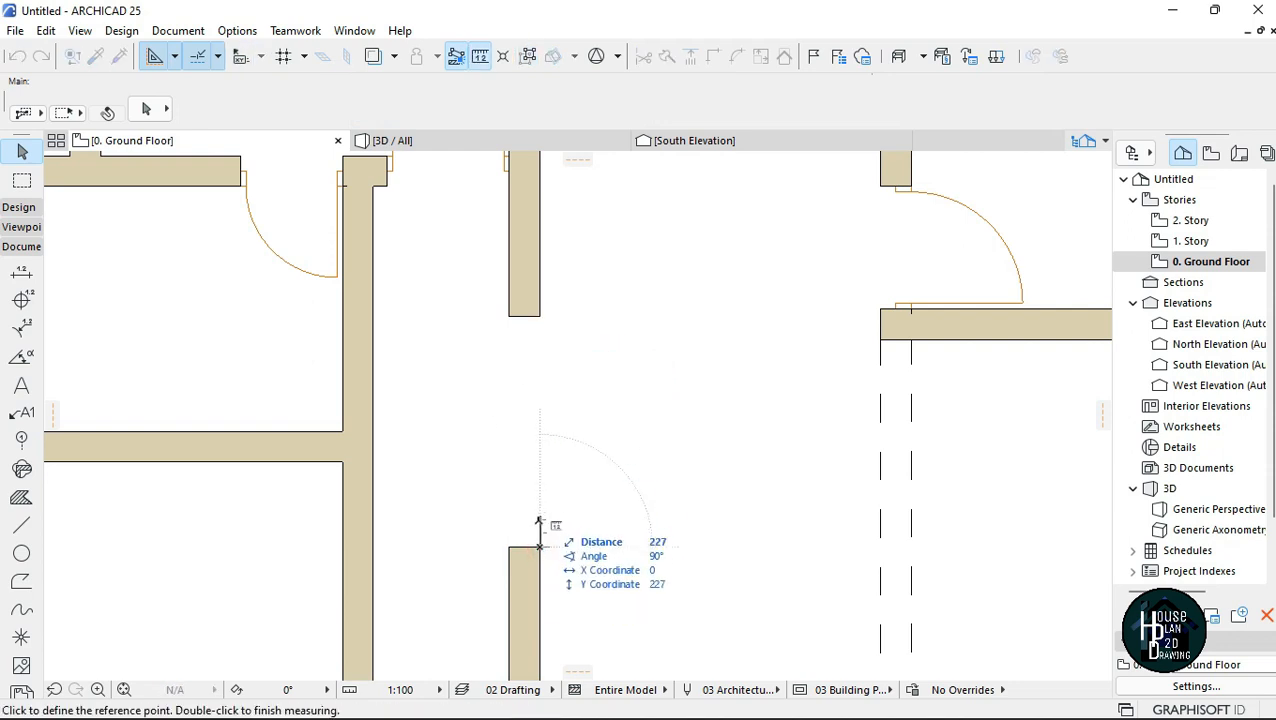
pyautogui.press('Escape')
pyautogui.scroll(-3, 578, 410)
pyautogui.scroll(-4, 578, 430)
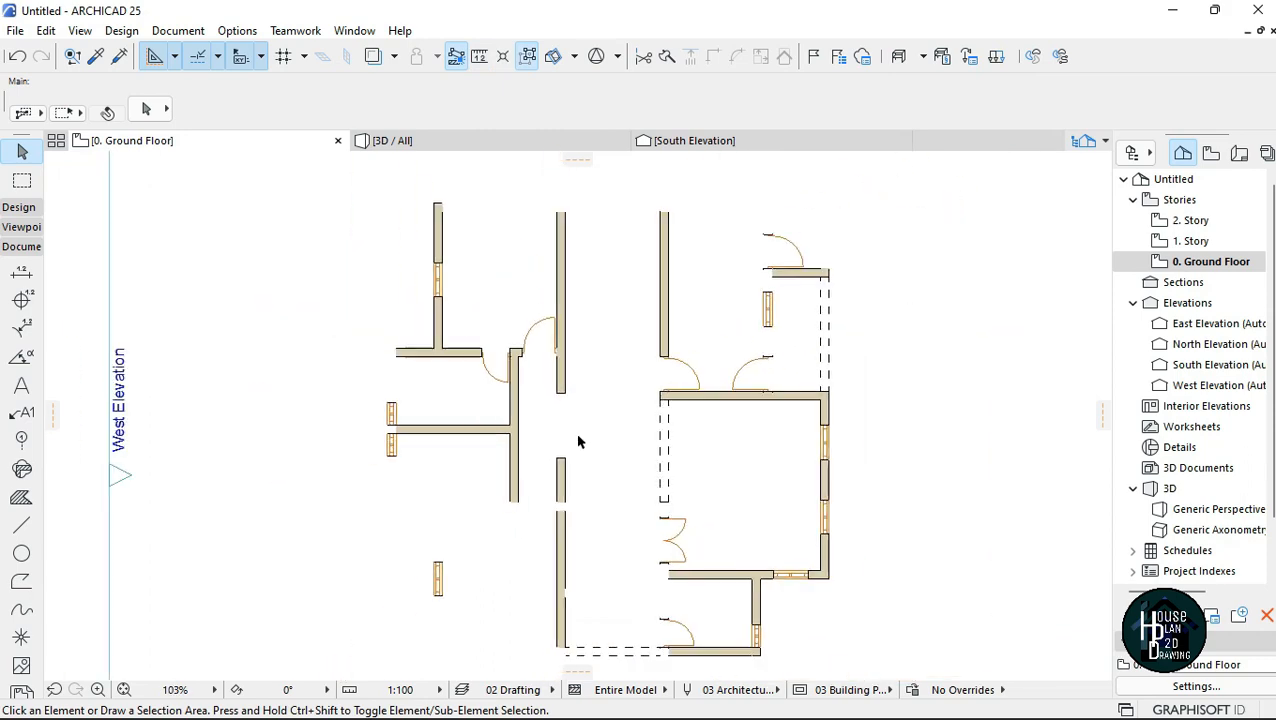
# Pick up the dashed line settings and draw a rectangle filling the new corridor wall opening between opposite corners of the two wall ends.
pyautogui.scroll(6, 583, 423)
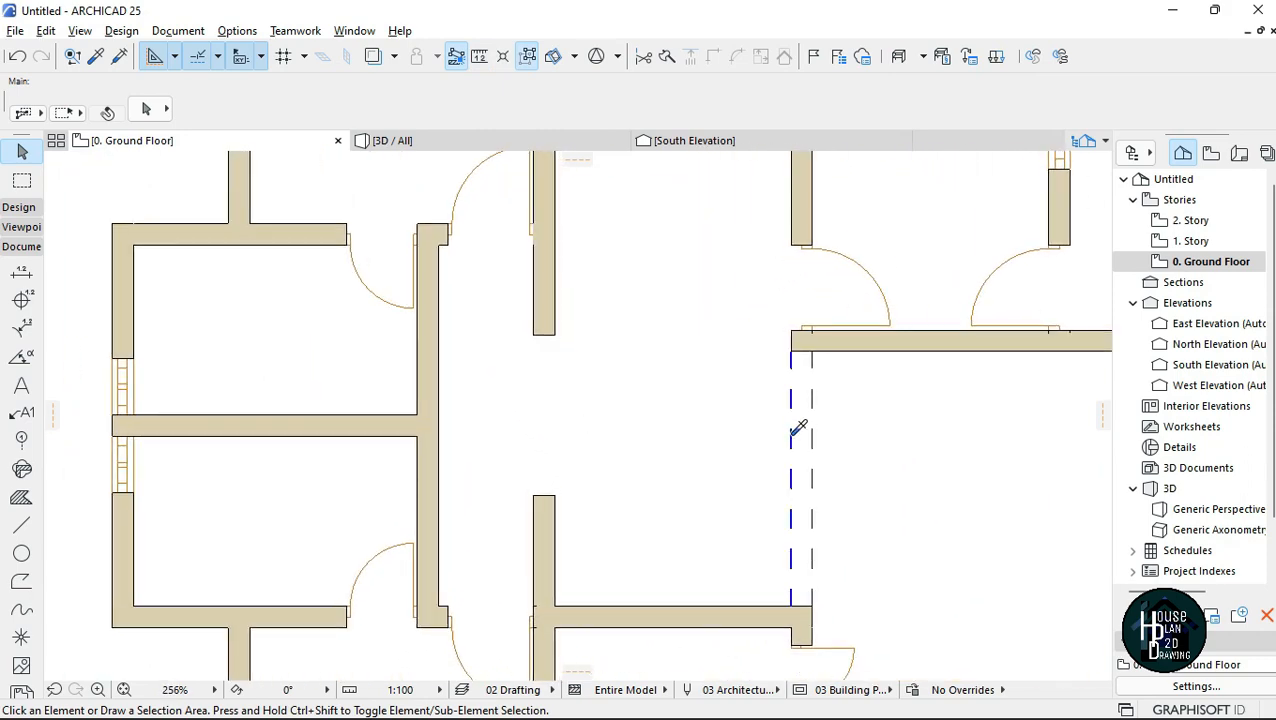
pyautogui.keyDown('alt'); pyautogui.click(791, 434); pyautogui.keyUp('alt')
pyautogui.scroll(3, 518, 427)
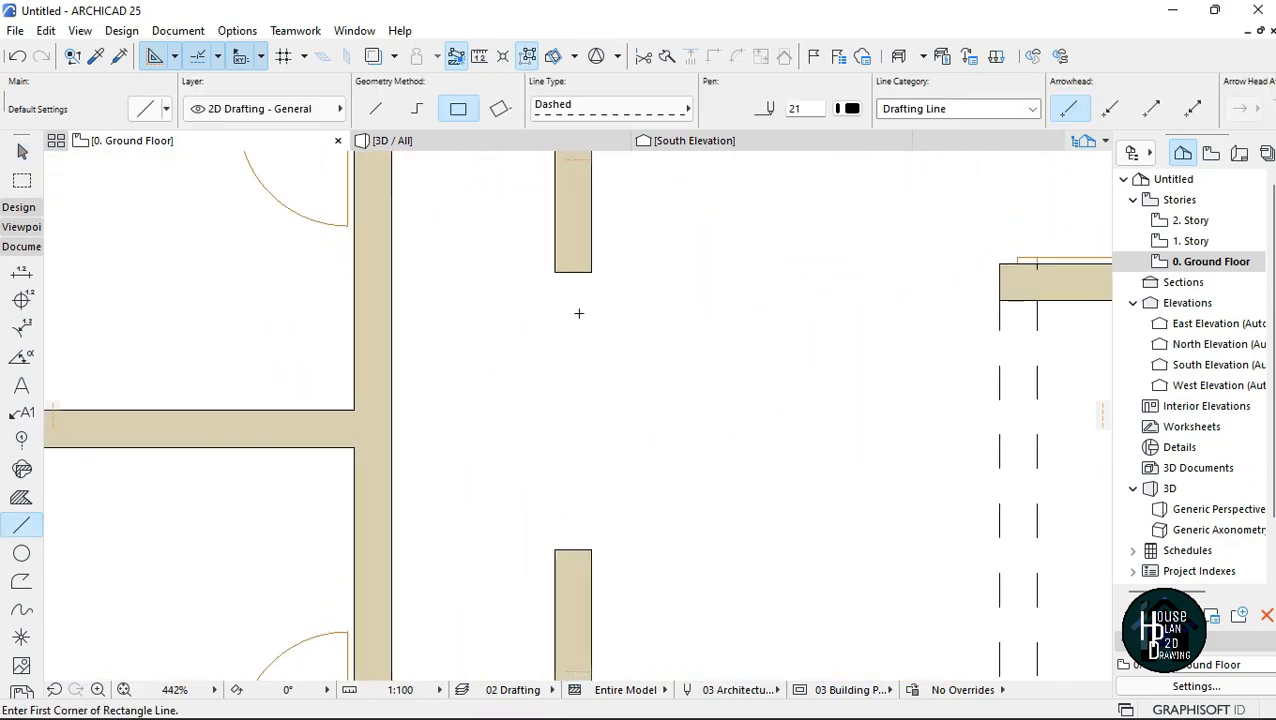
pyautogui.click(557, 271)
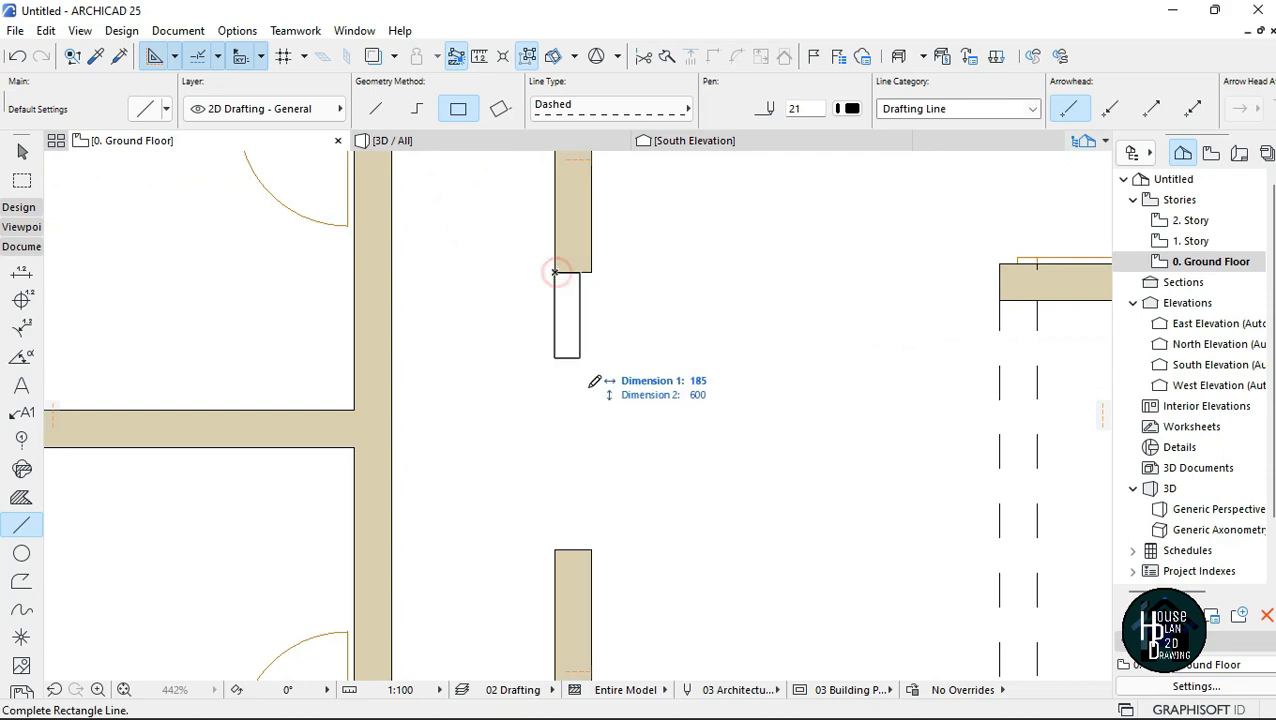
pyautogui.click(591, 549)
pyautogui.scroll(-8, 570, 362)
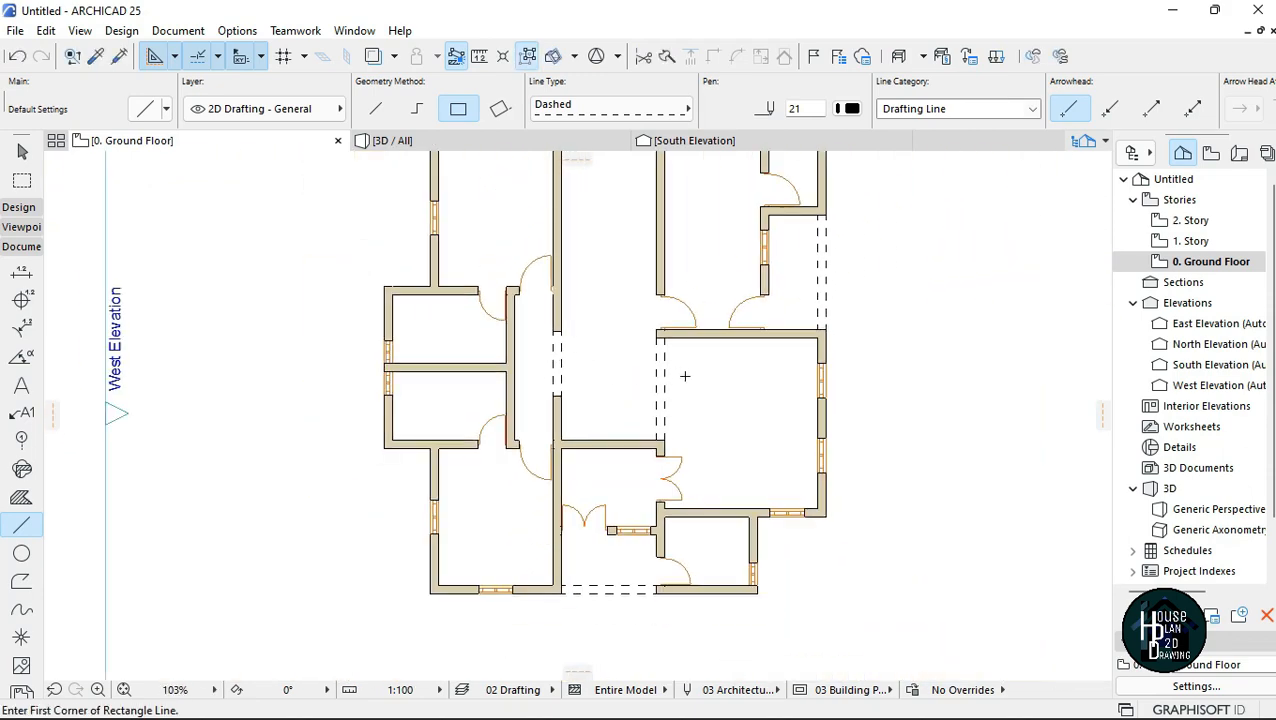
pyautogui.scroll(3, 685, 375)
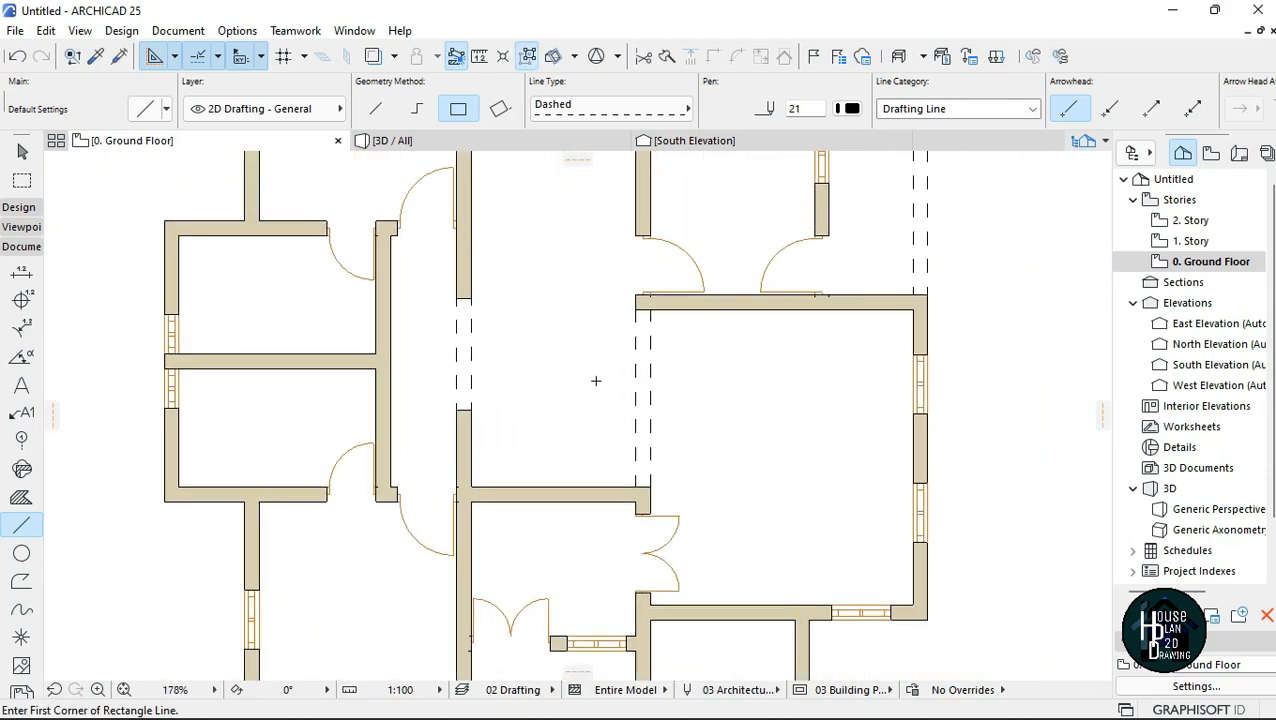
pyautogui.scroll(-4, 560, 480)
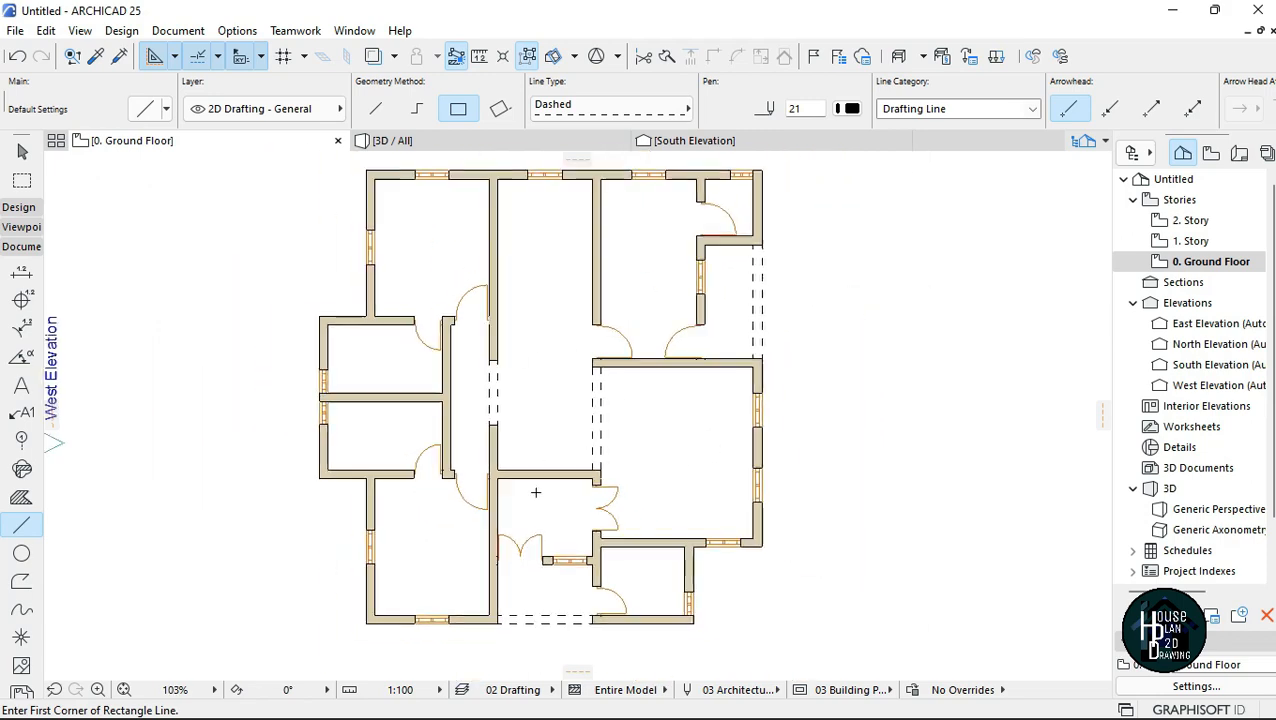
pyautogui.scroll(4, 493, 501)
pyautogui.scroll(2, 446, 390)
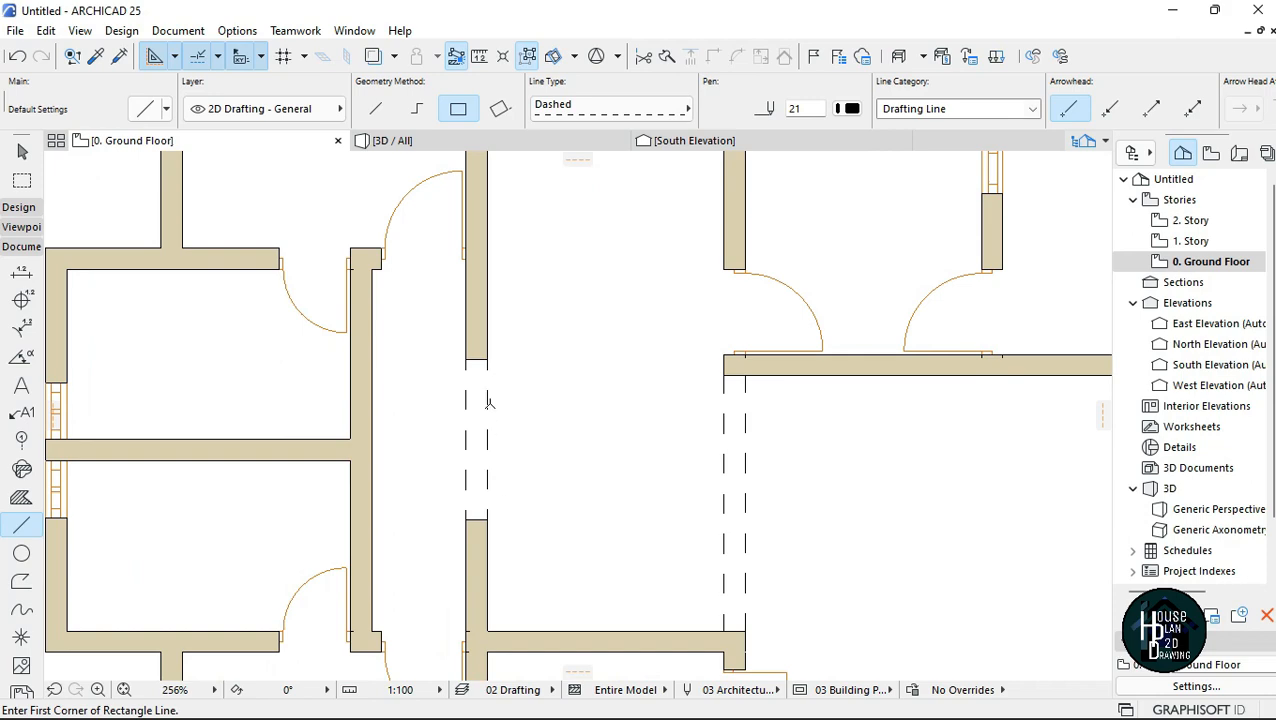
pyautogui.scroll(-5, 557, 389)
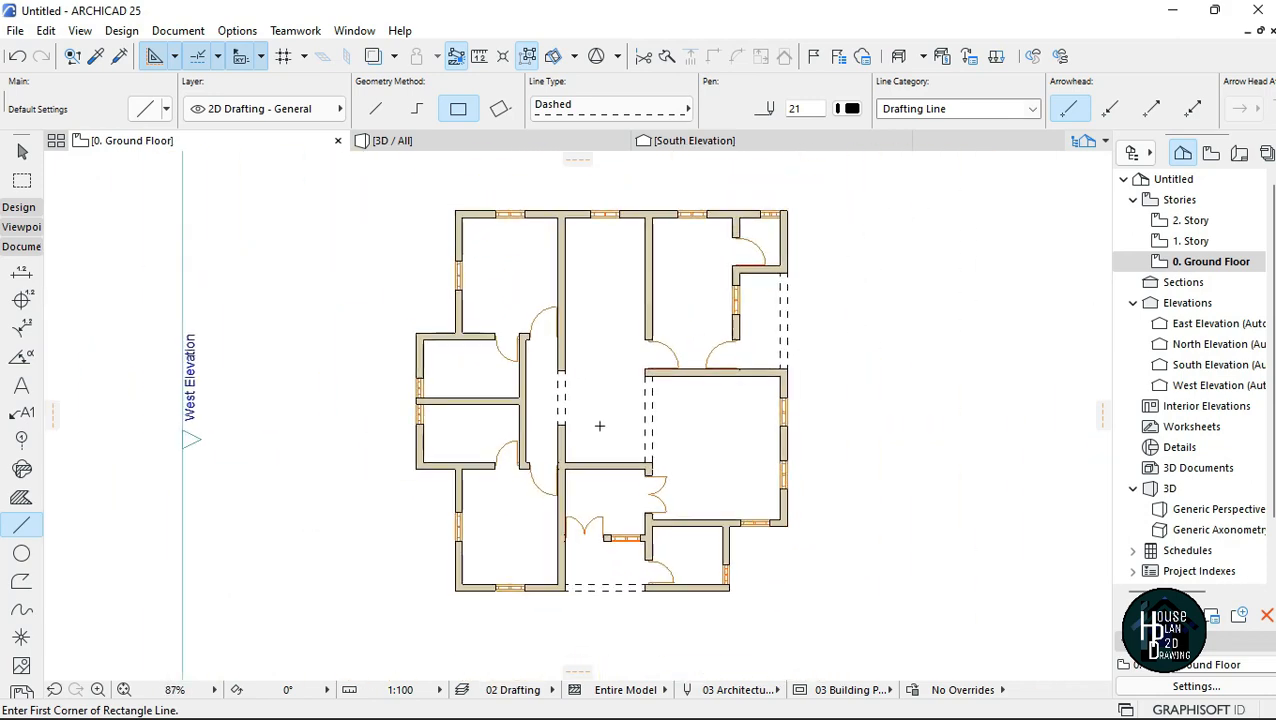
# Draw a dashed rectangle 225 mm wide and about 2229 mm long southward from the wall corner at the porch opening's west end.
pyautogui.scroll(6, 557, 622)
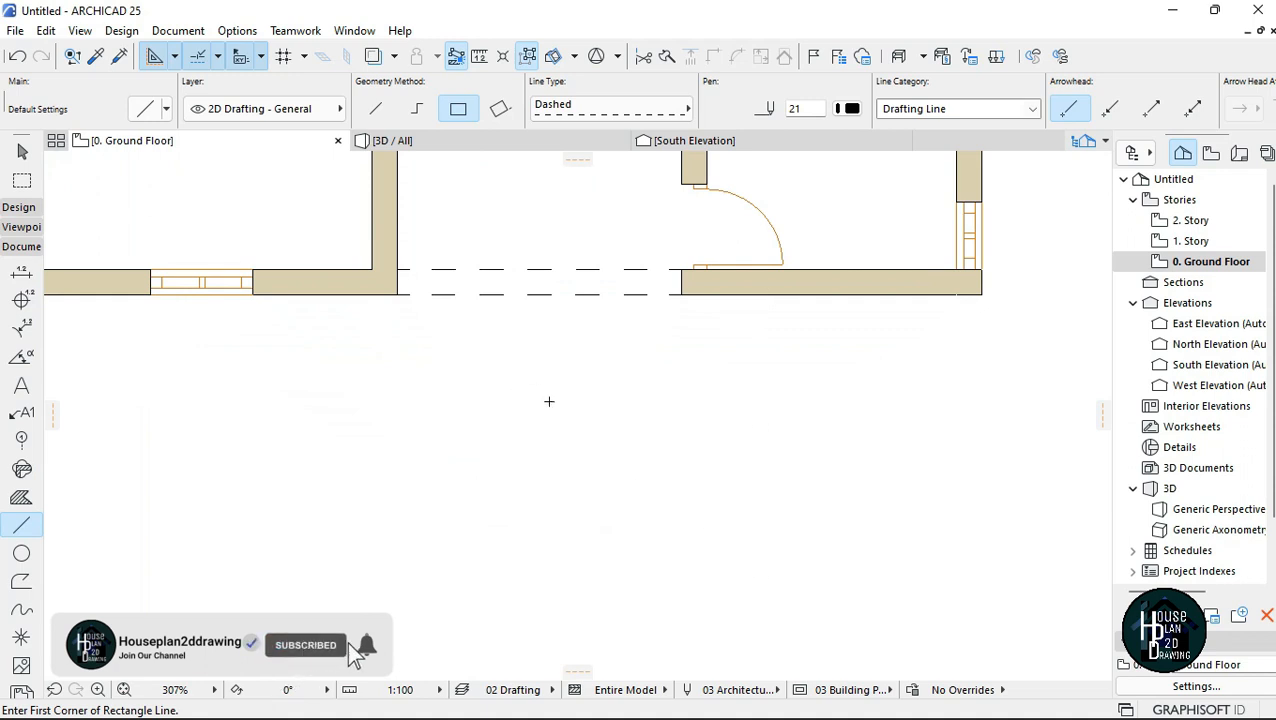
pyautogui.click(397, 294)
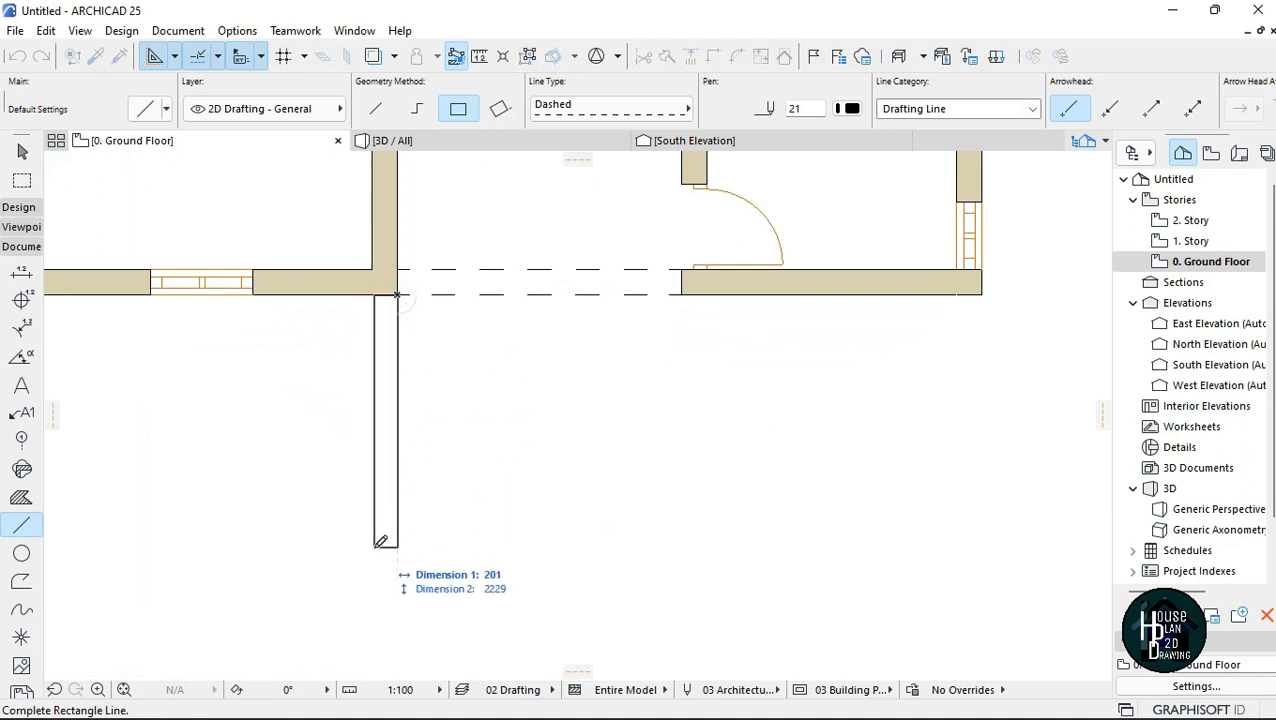
pyautogui.press('Tab')
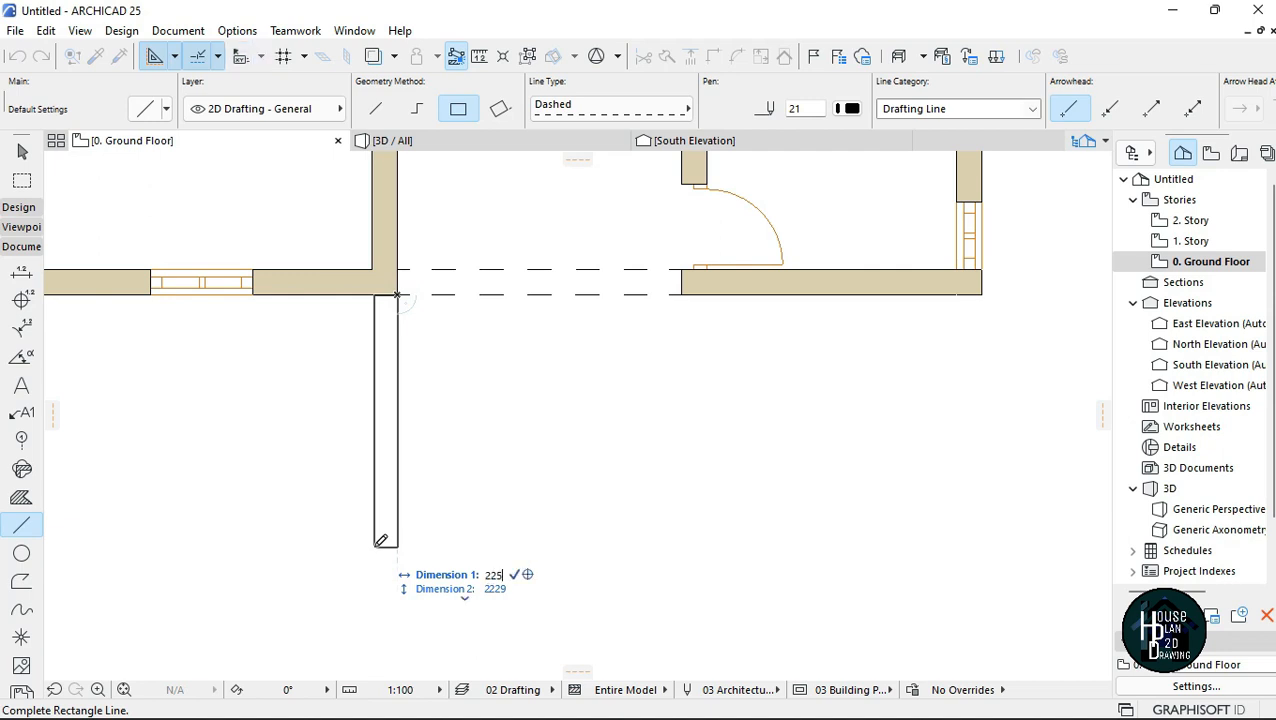
pyautogui.press('Return')
pyautogui.press('Escape')
# Copy the dashed porch strip to the porch's east side, aligned with the west end of the south-east room's wall.
pyautogui.moveTo(457, 442); pyautogui.dragTo(239, 604)
pyautogui.hotkey('ctrl', 'shift', 'd')
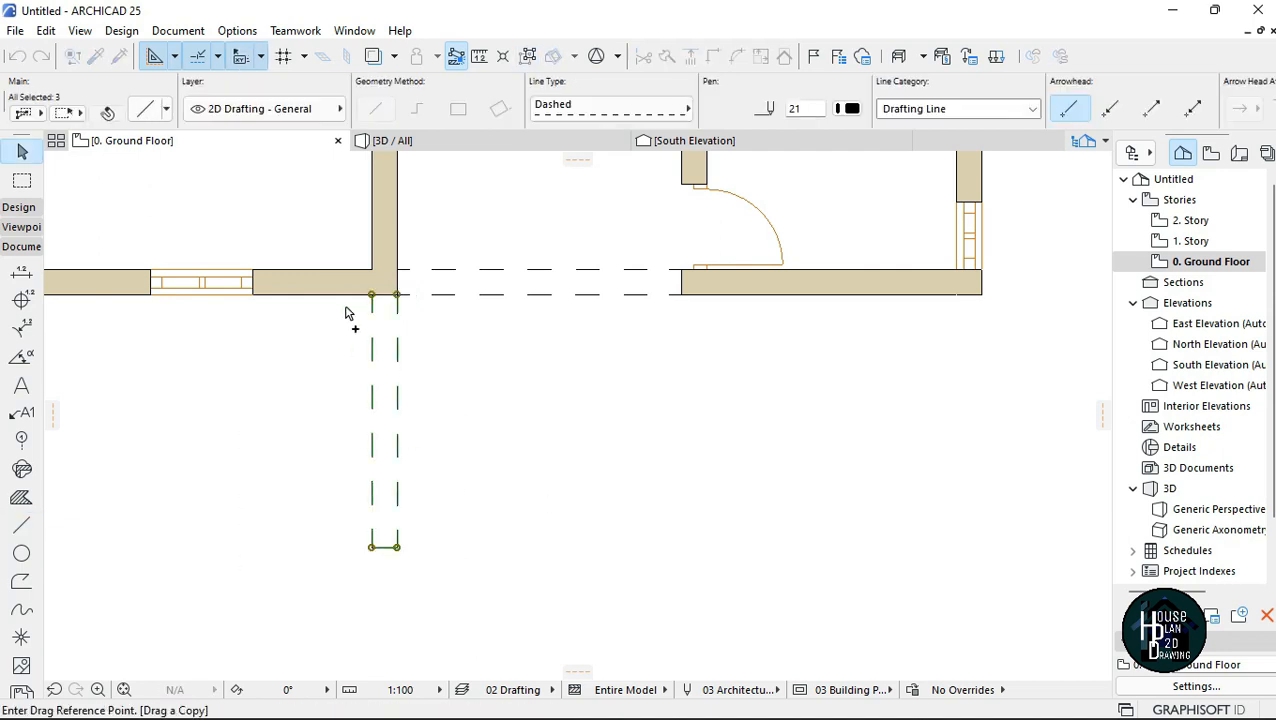
pyautogui.rightClick(396, 547)
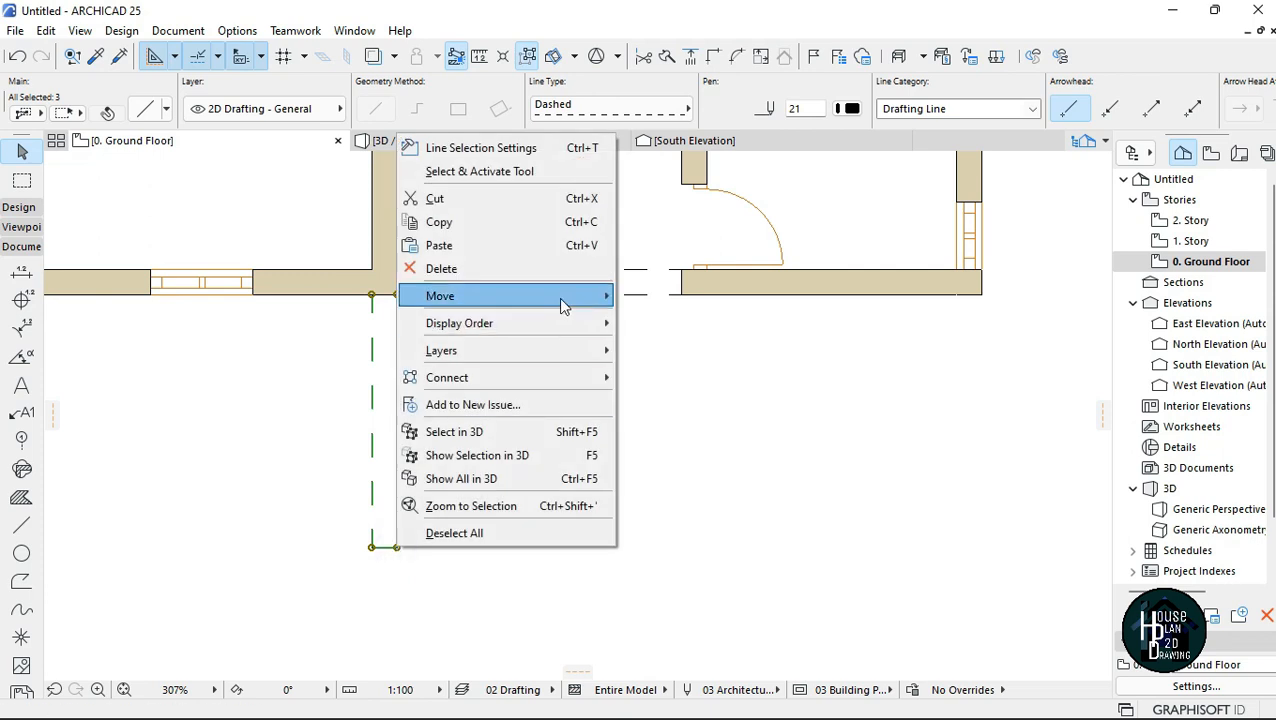
pyautogui.moveTo(562, 300)
pyautogui.click(700, 393)
pyautogui.click(373, 297)
pyautogui.click(681, 295)
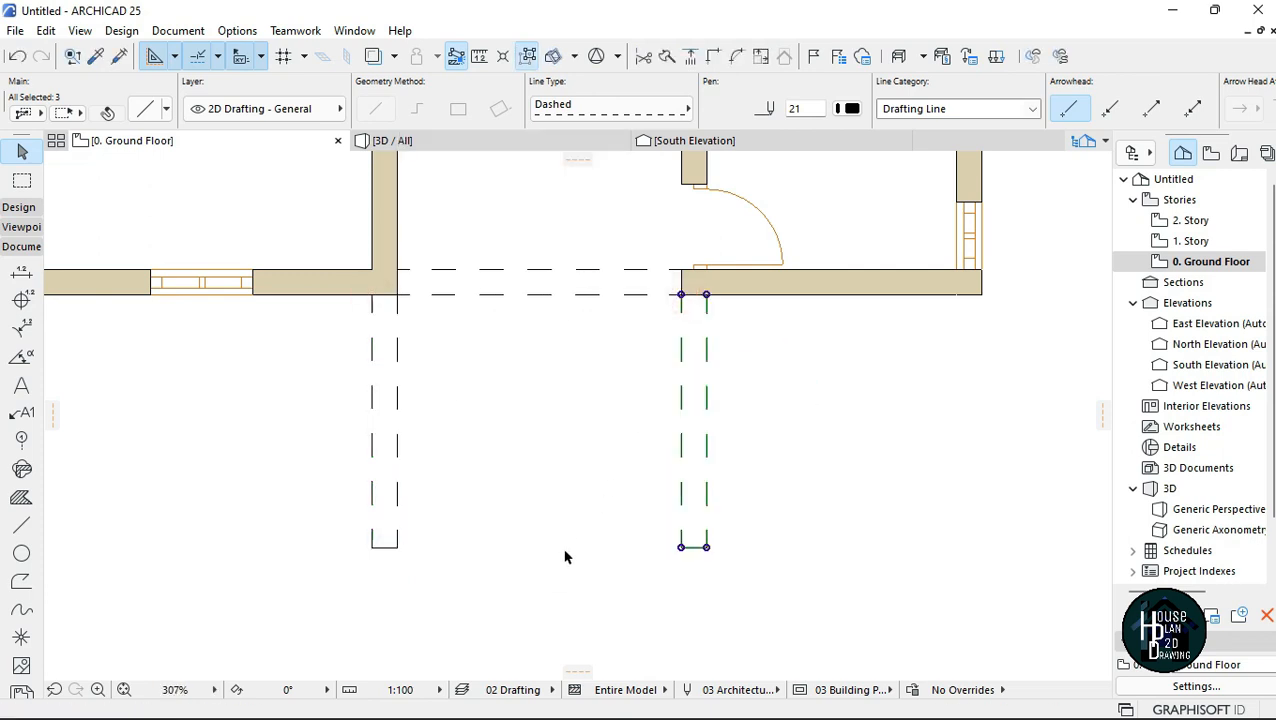
pyautogui.click(541, 568)
# Draw a dashed rectangle 2950 mm long and 225 mm deep joining the south ends of the two porch strips.
pyautogui.scroll(-1, 361, 507)
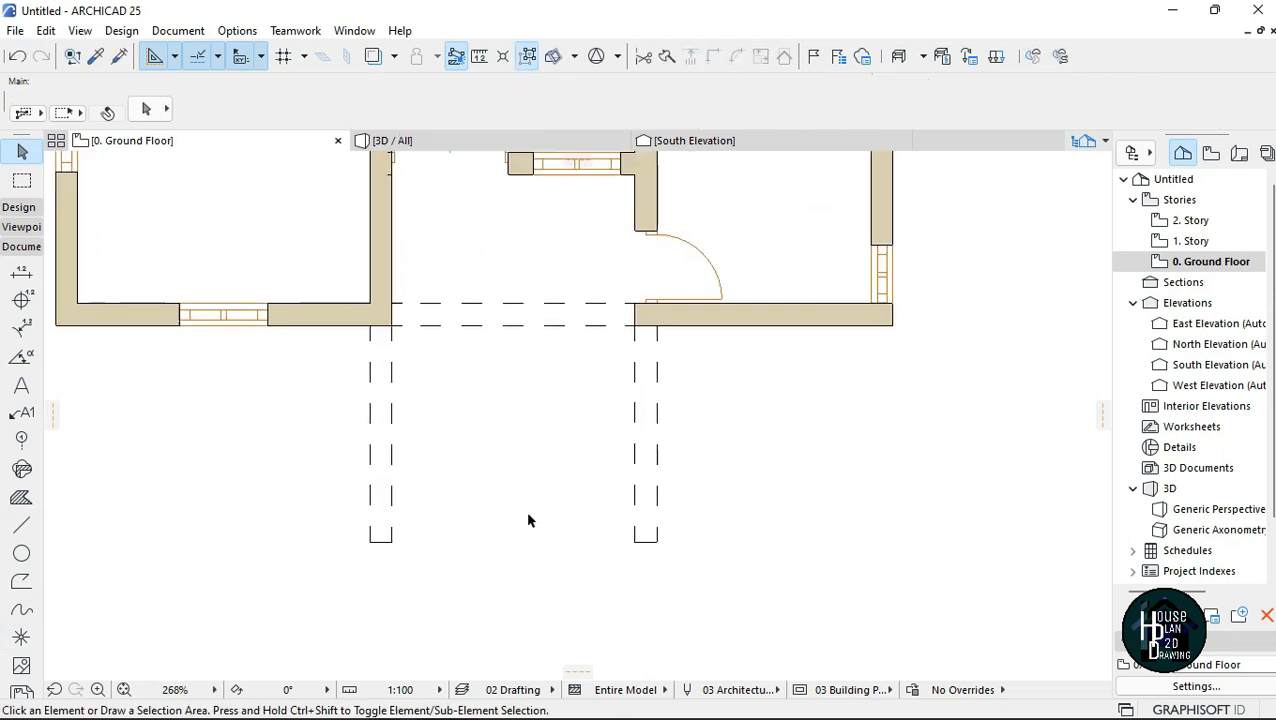
pyautogui.scroll(1, 529, 520)
pyautogui.keyDown('alt'); pyautogui.click(369, 532); pyautogui.keyUp('alt')
pyautogui.click(344, 547)
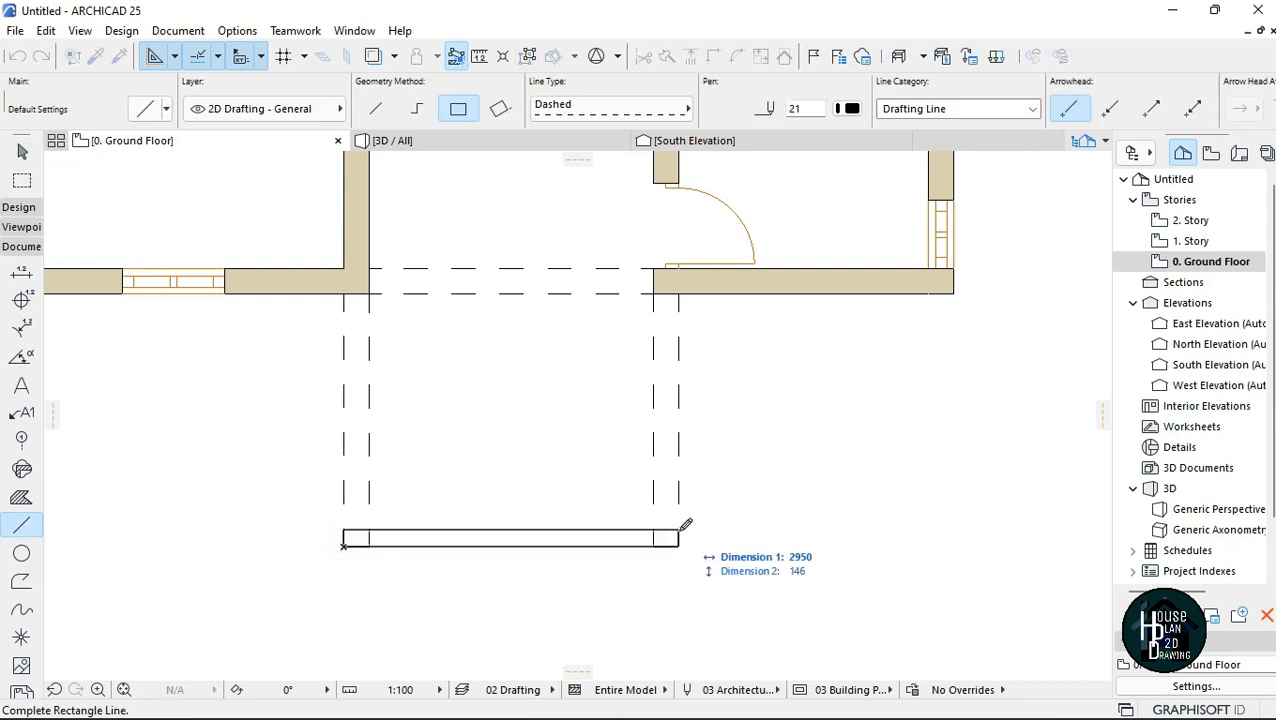
pyautogui.press('Tab')
pyautogui.write('22')
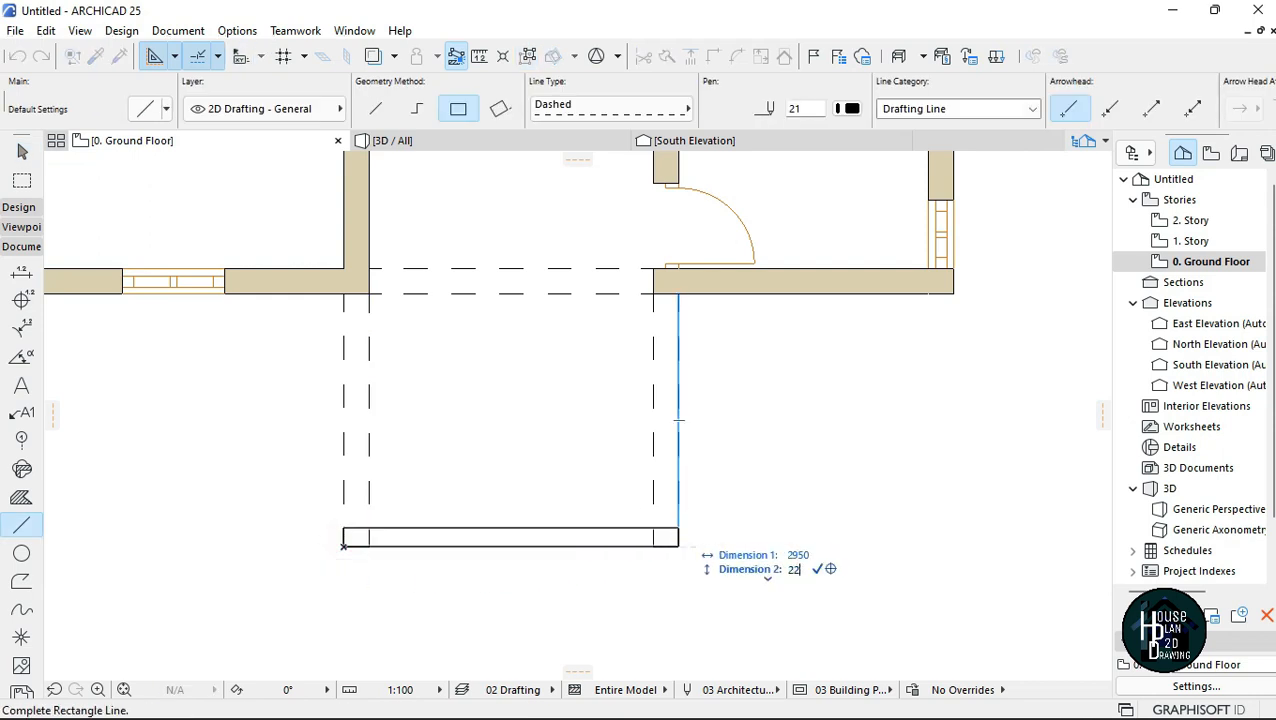
pyautogui.write('5')
pyautogui.press('Return')
pyautogui.press('Escape')
# Fill the two outer corner squares of the porch as pillars, using the Foreground fill with black pen 120.
pyautogui.scroll(-3, 536, 553)
pyautogui.scroll(4, 538, 537)
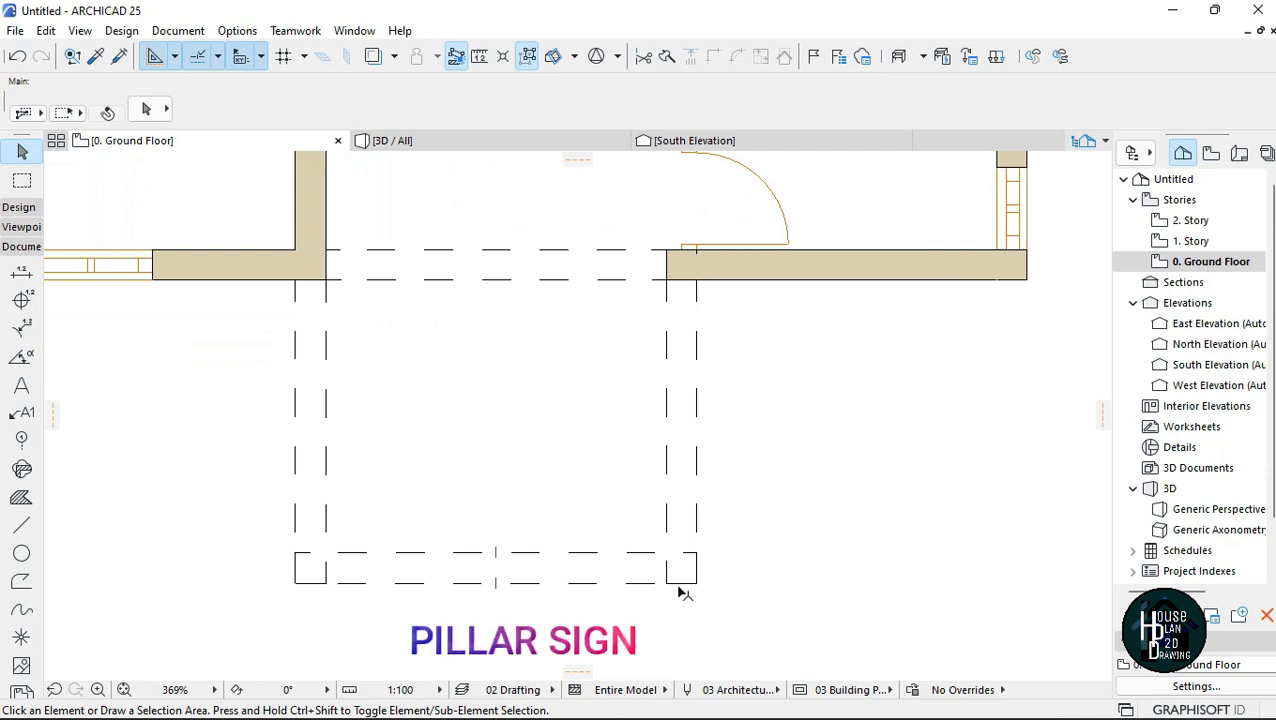
pyautogui.click(21, 499)
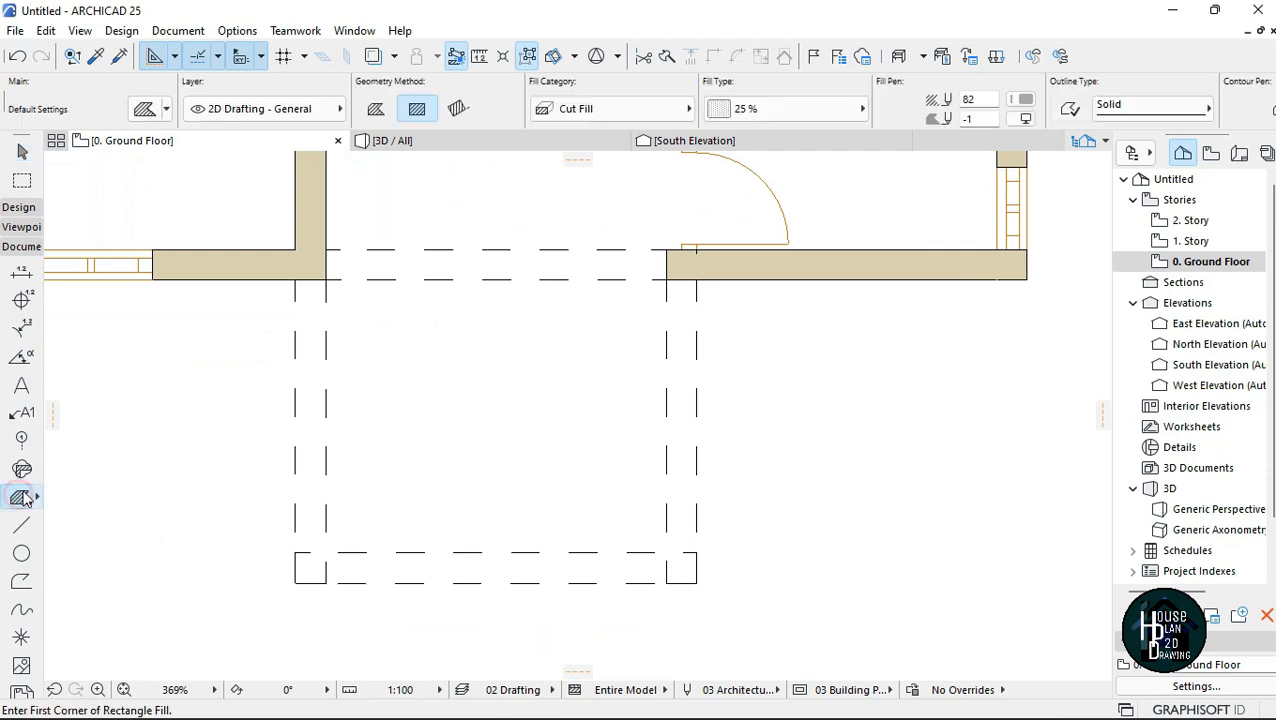
pyautogui.click(818, 120)
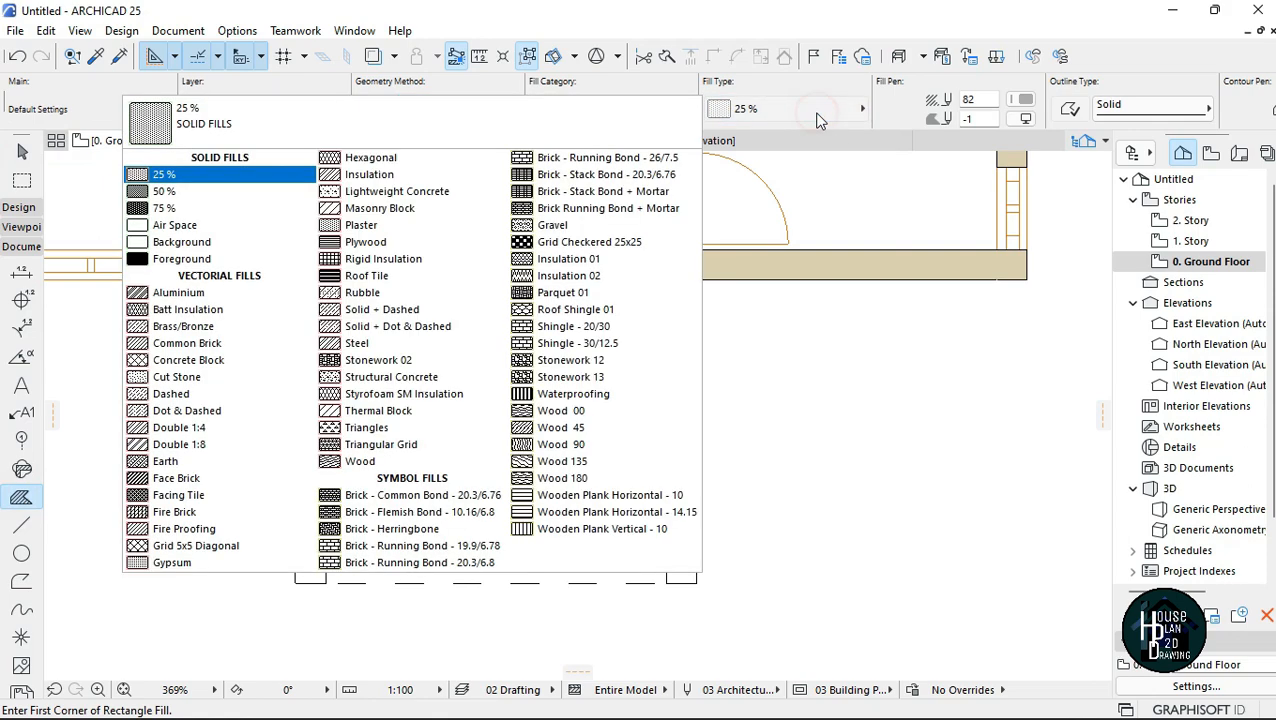
pyautogui.click(171, 260)
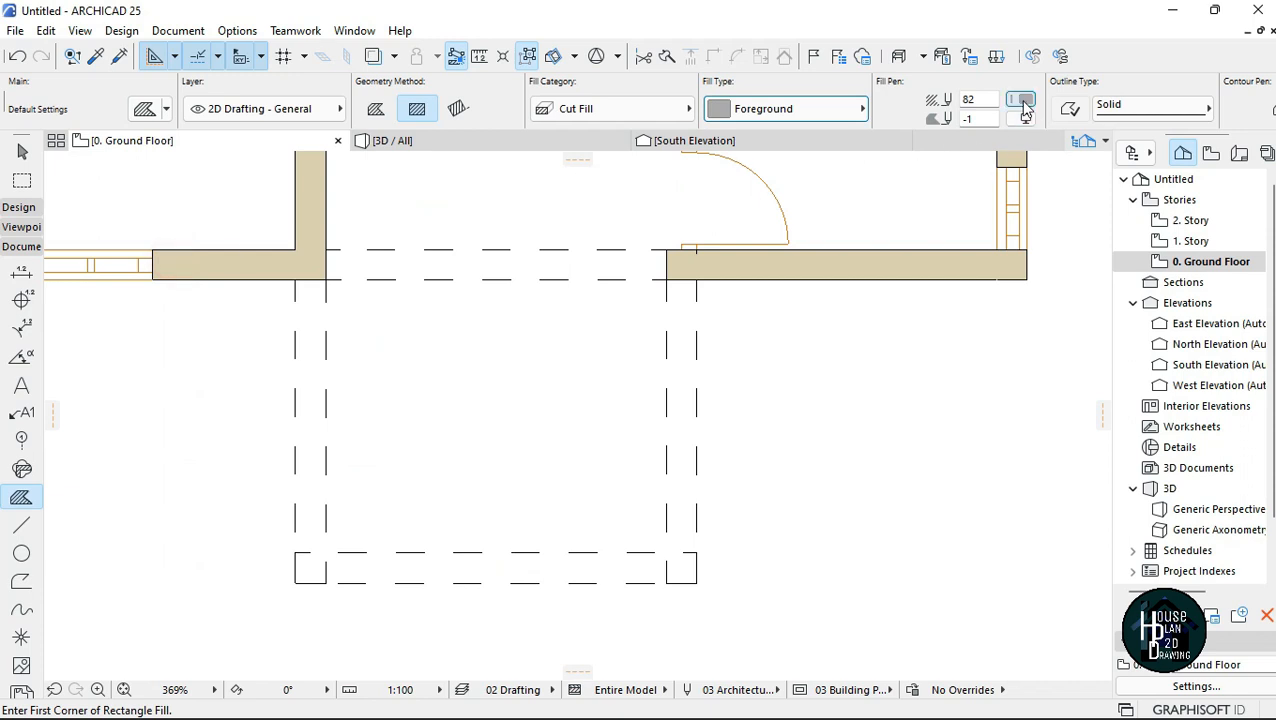
pyautogui.click(1022, 101)
pyautogui.click(1025, 218)
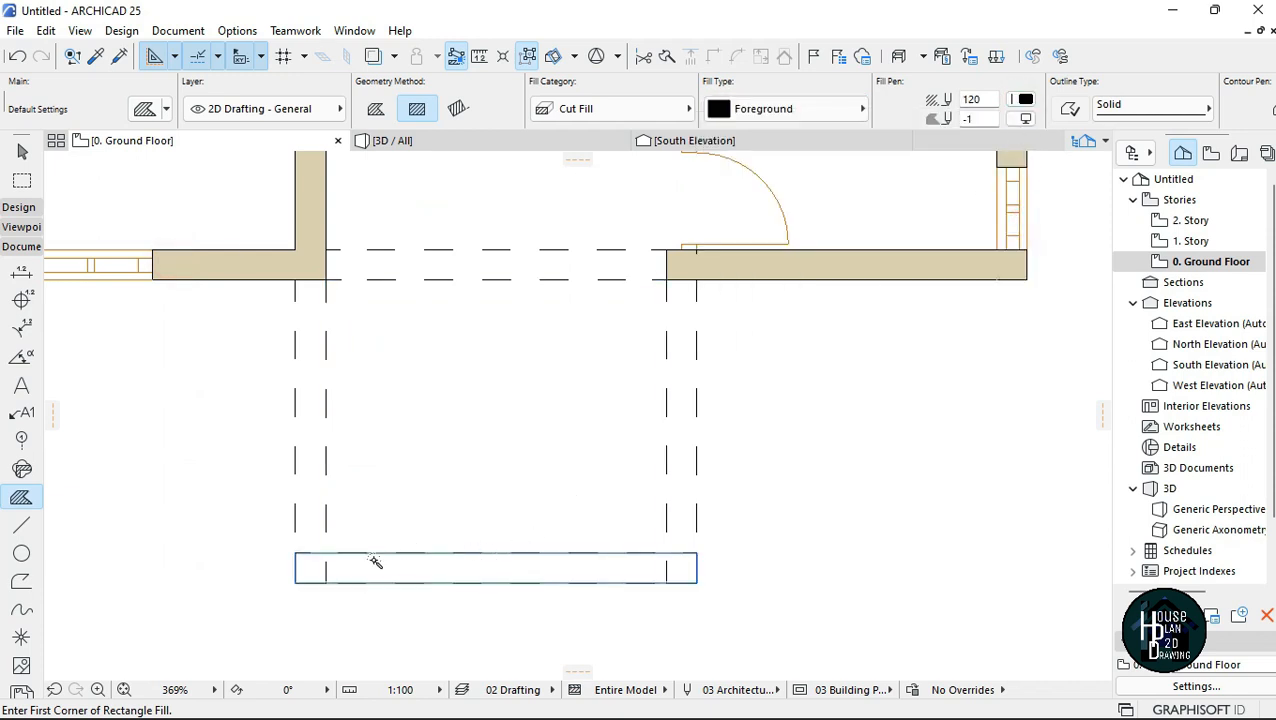
pyautogui.click(313, 568)
pyautogui.click(681, 567)
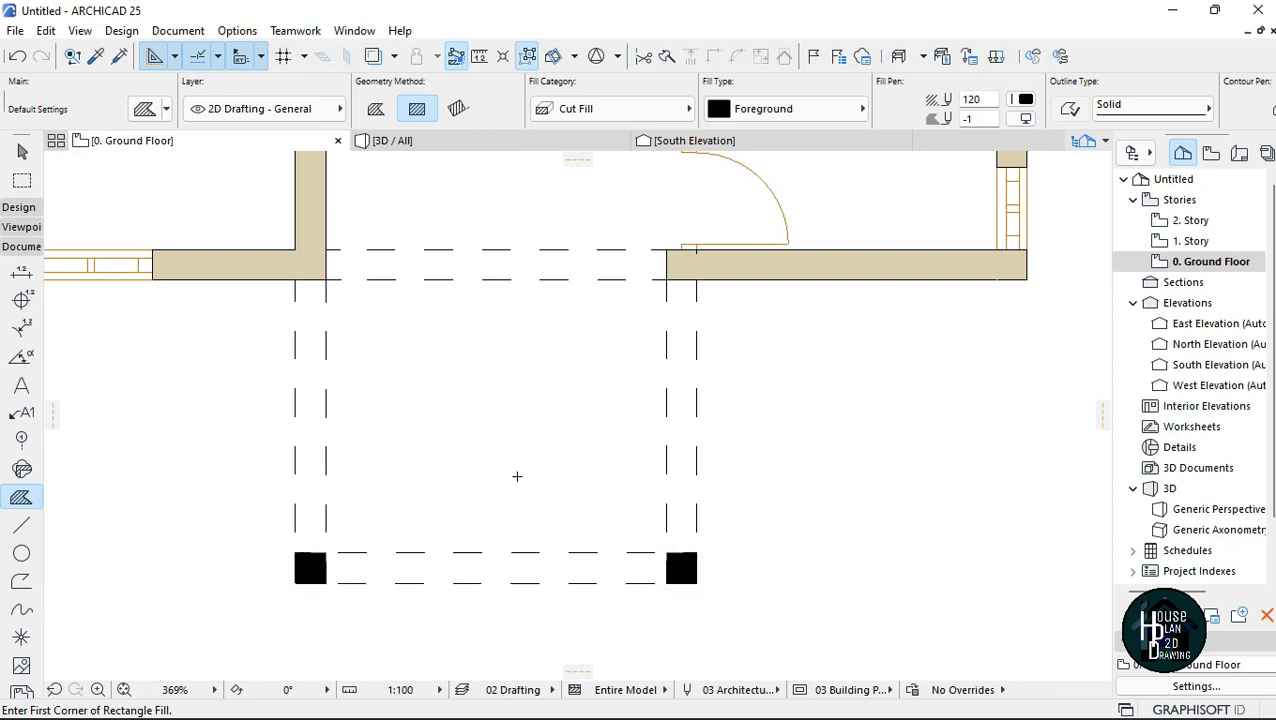
pyautogui.press('Escape')
# Set up the Text tool with bold turned off and the black text pen 120.
pyautogui.scroll(-5, 533, 460)
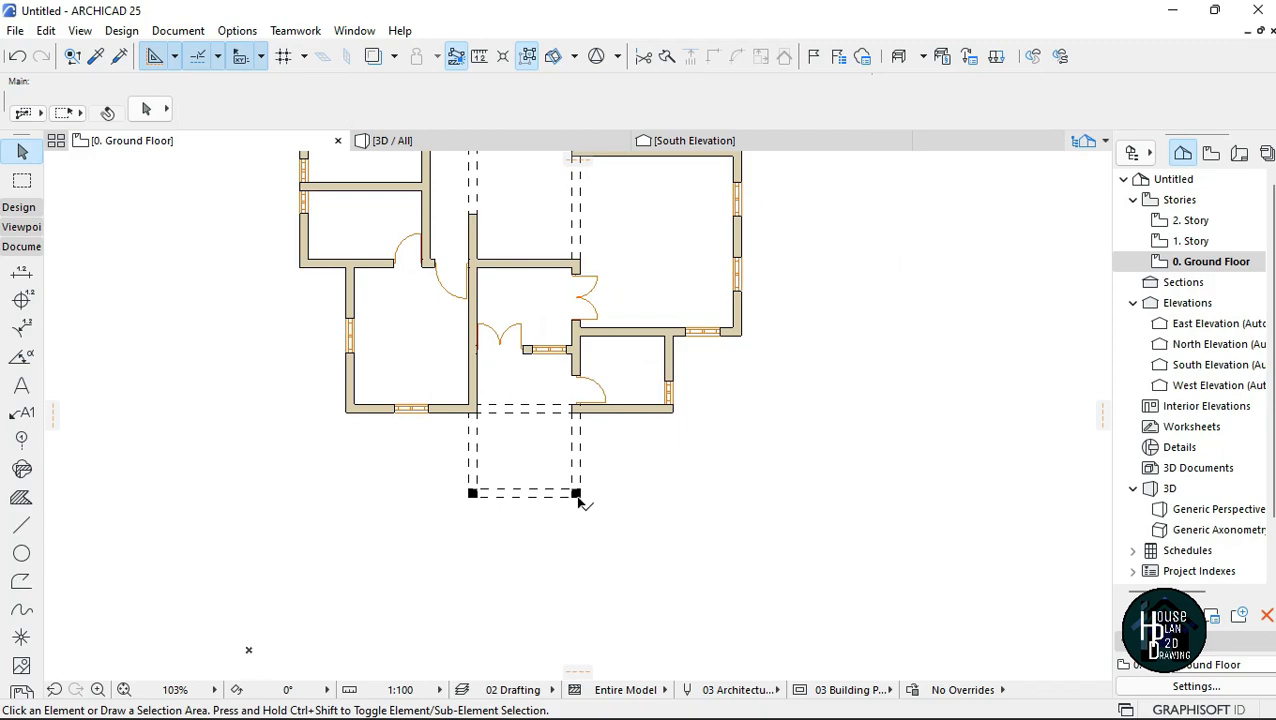
pyautogui.scroll(-3, 525, 455)
pyautogui.scroll(2, 524, 313)
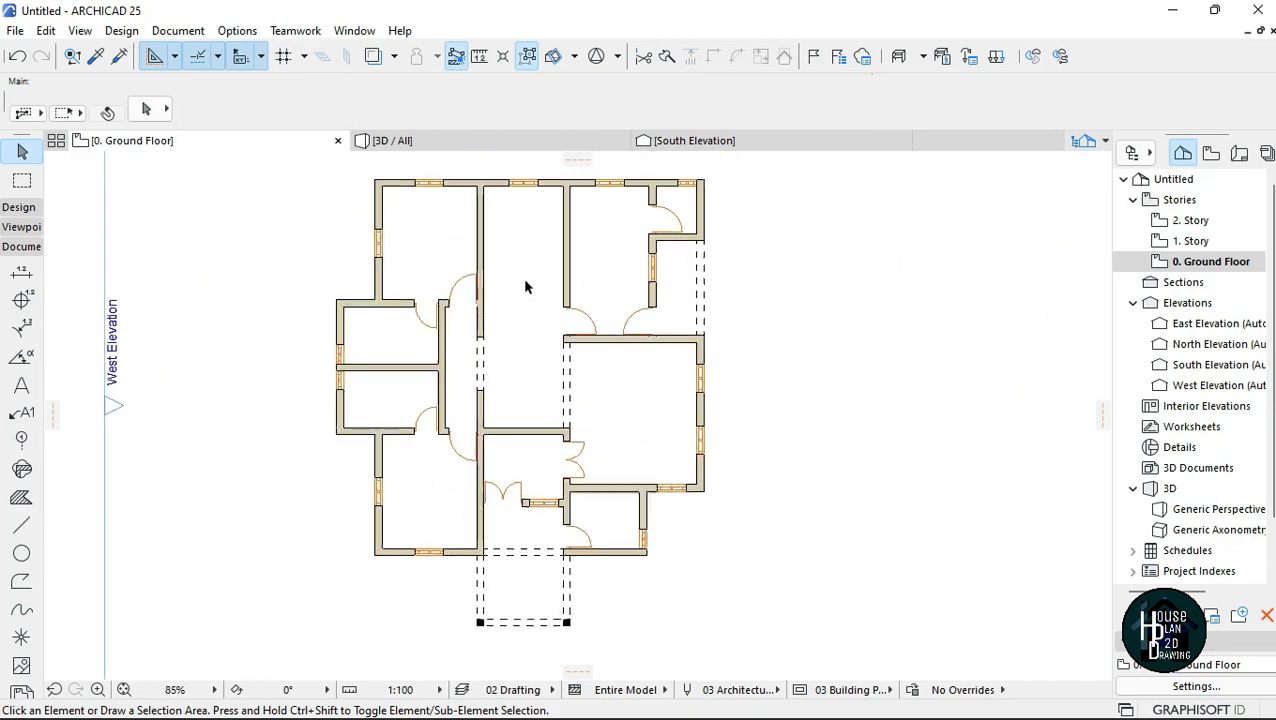
pyautogui.scroll(3, 531, 240)
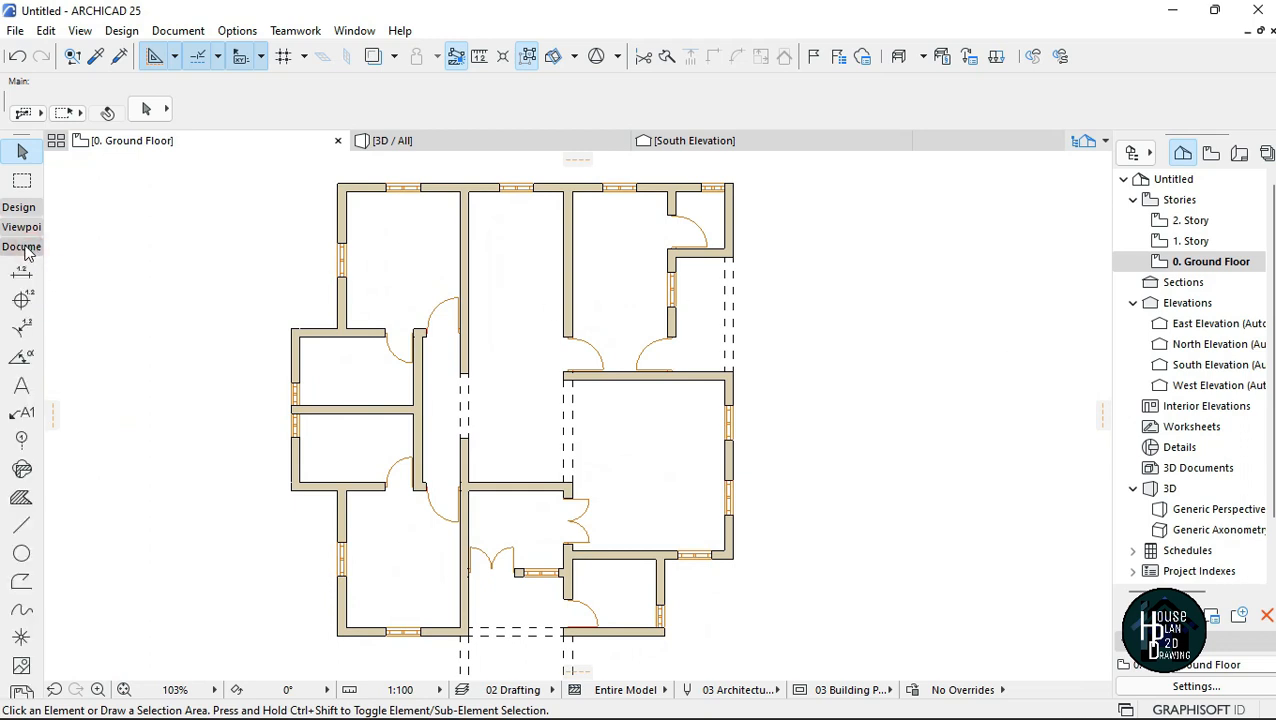
pyautogui.click(22, 388)
pyautogui.scroll(-1, 329, 270)
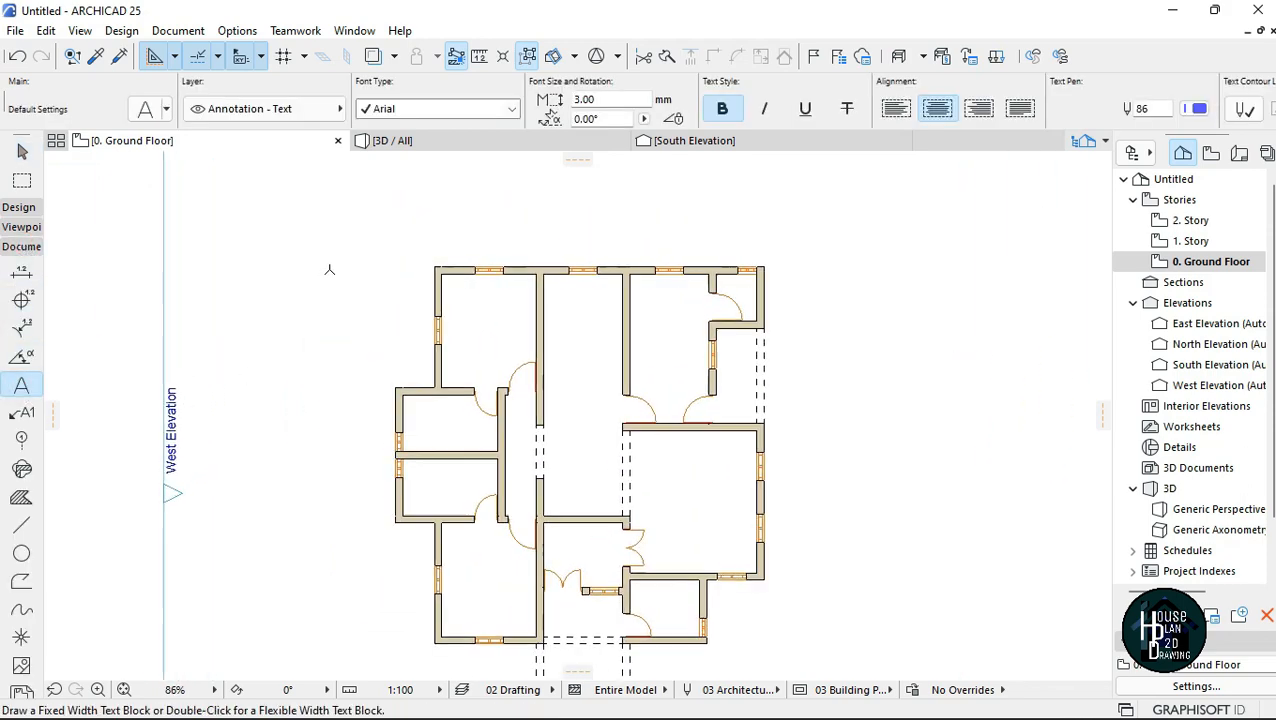
pyautogui.scroll(1, 329, 270)
pyautogui.scroll(-3, 456, 228)
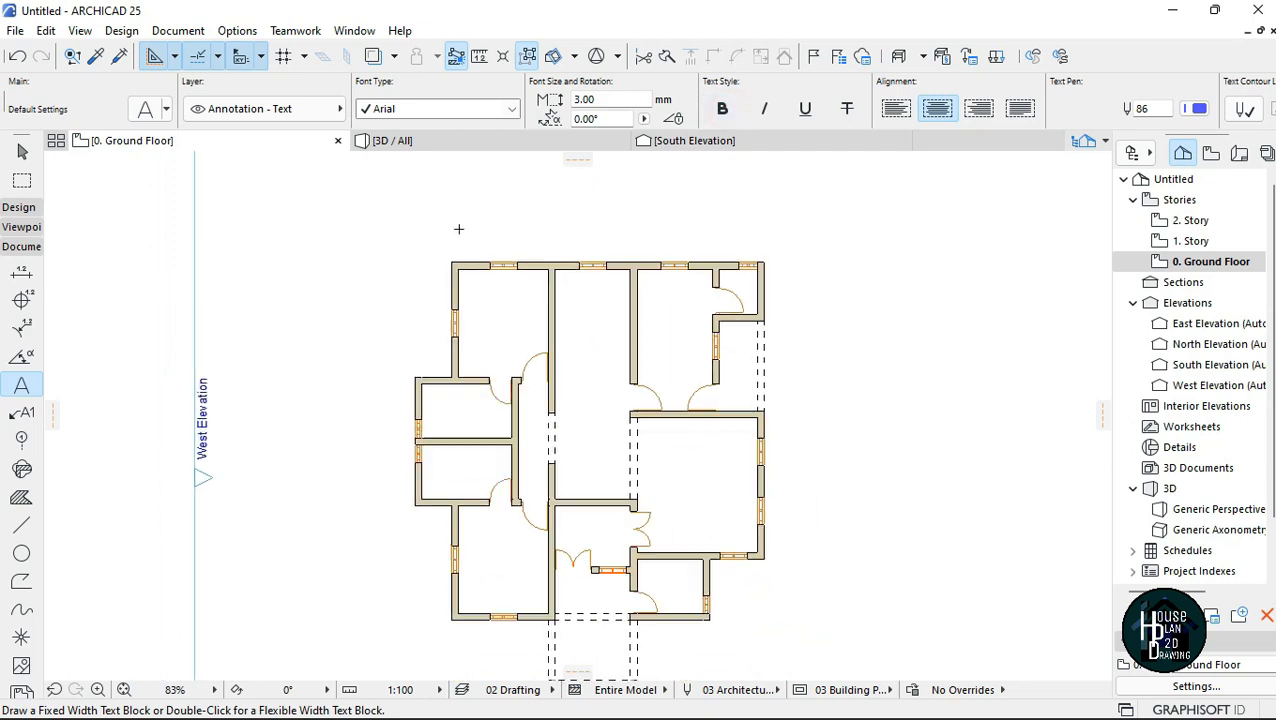
pyautogui.click(1197, 109)
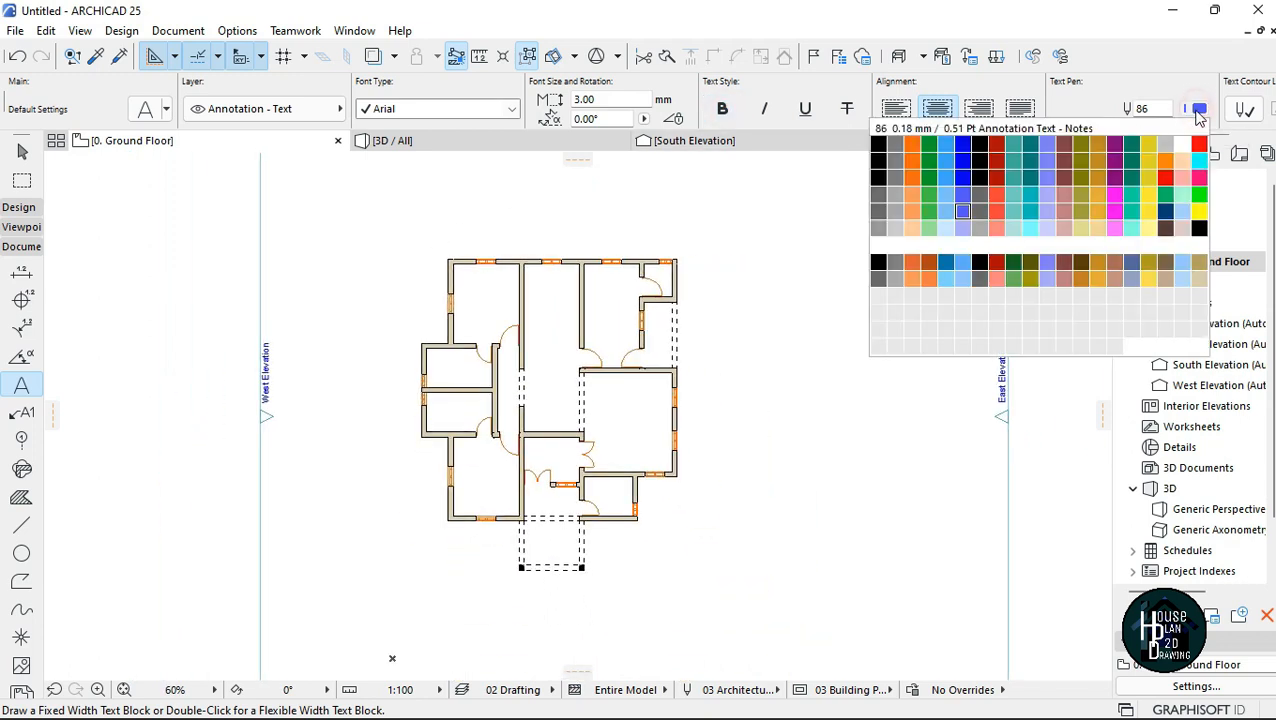
pyautogui.click(1199, 228)
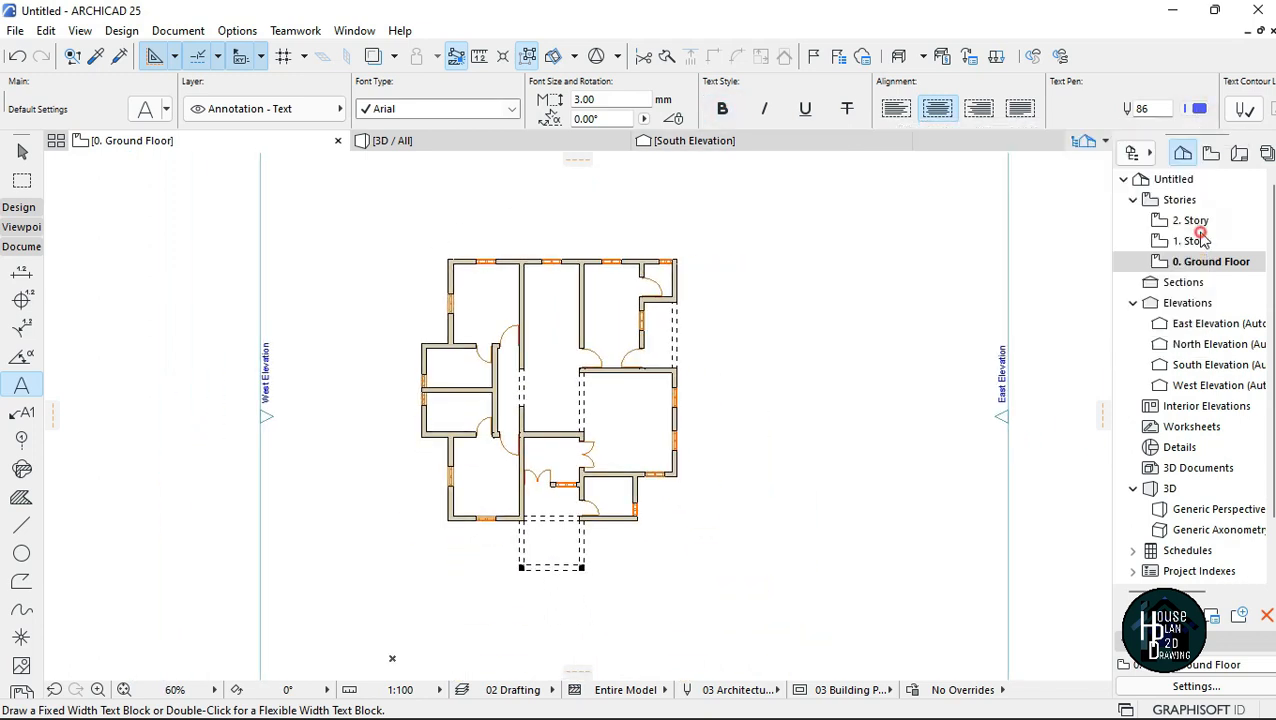
# Place a text block reading BEDROOM in the empty area above the north-west room.
pyautogui.scroll(5, 476, 219)
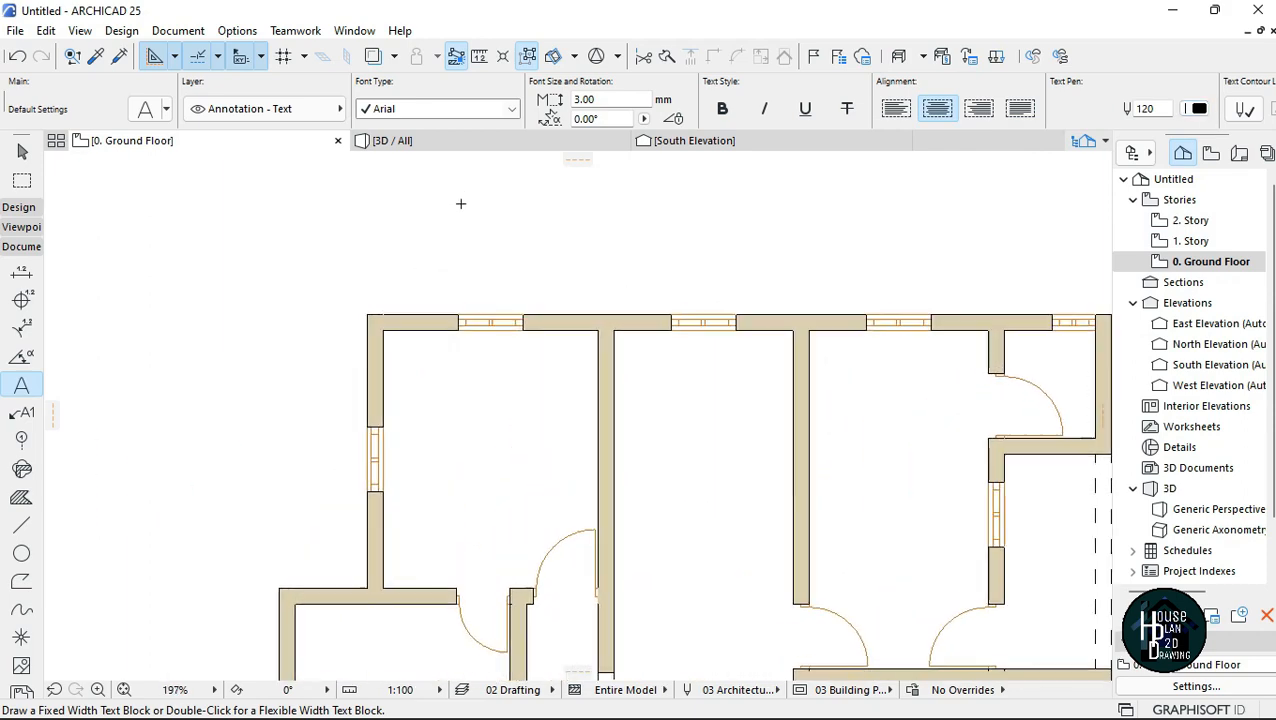
pyautogui.click(440, 255)
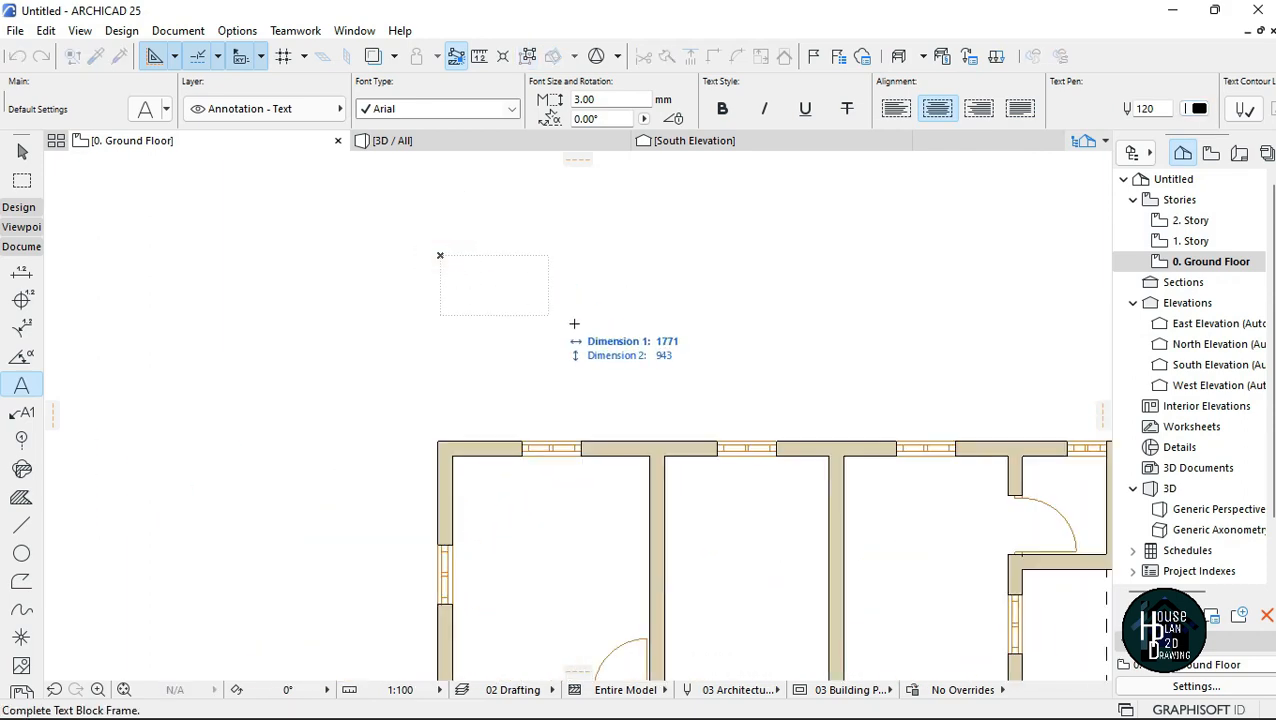
pyautogui.click(685, 347)
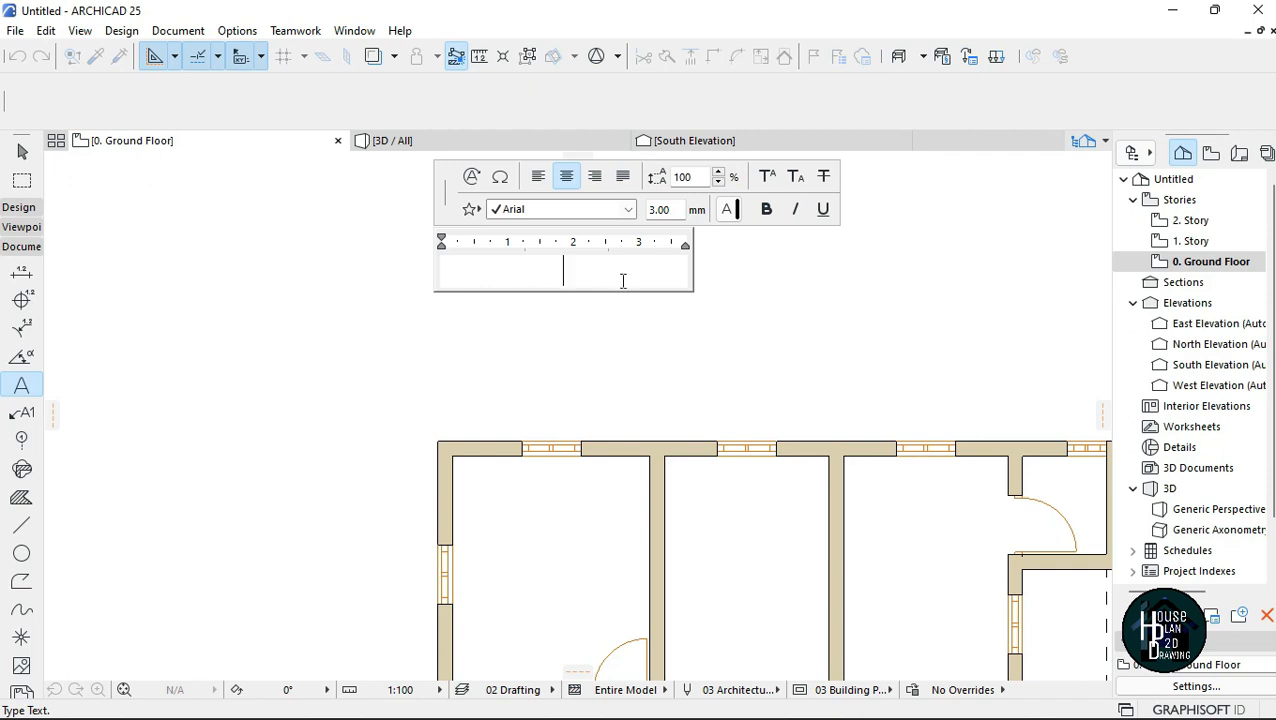
pyautogui.write('BEDRR')
pyautogui.press('BackSpace')
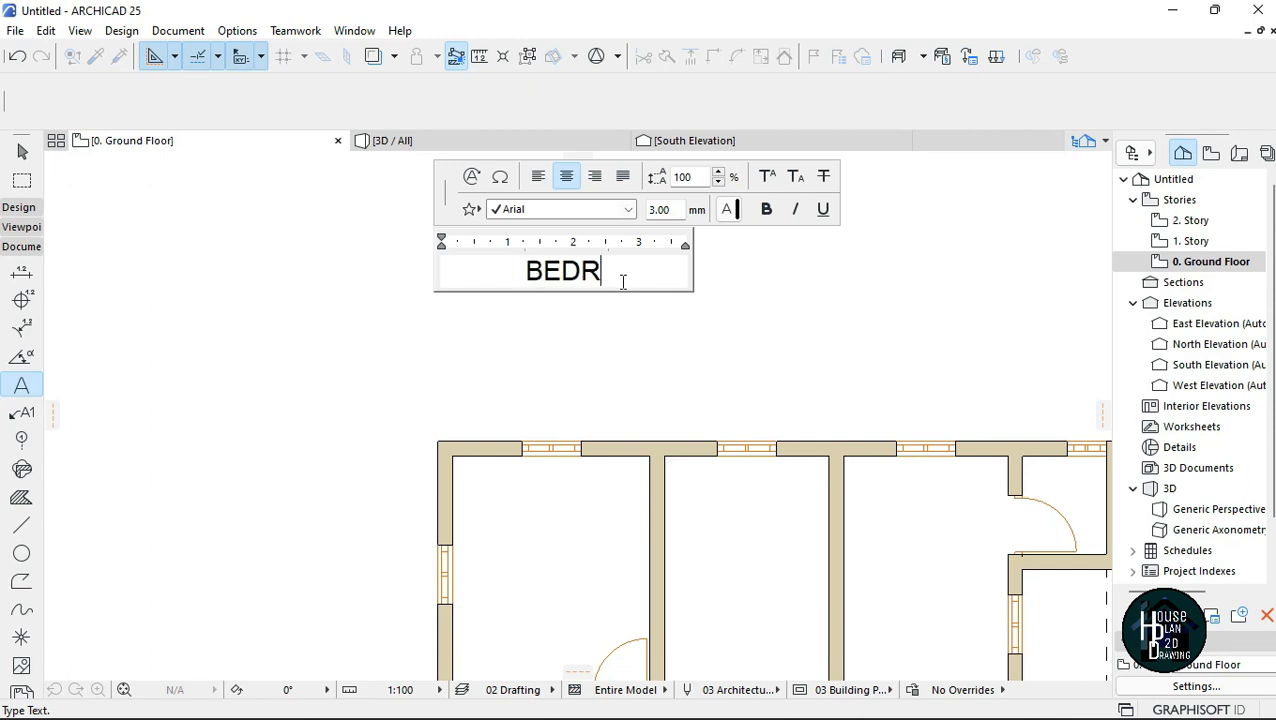
pyautogui.write('OOM')
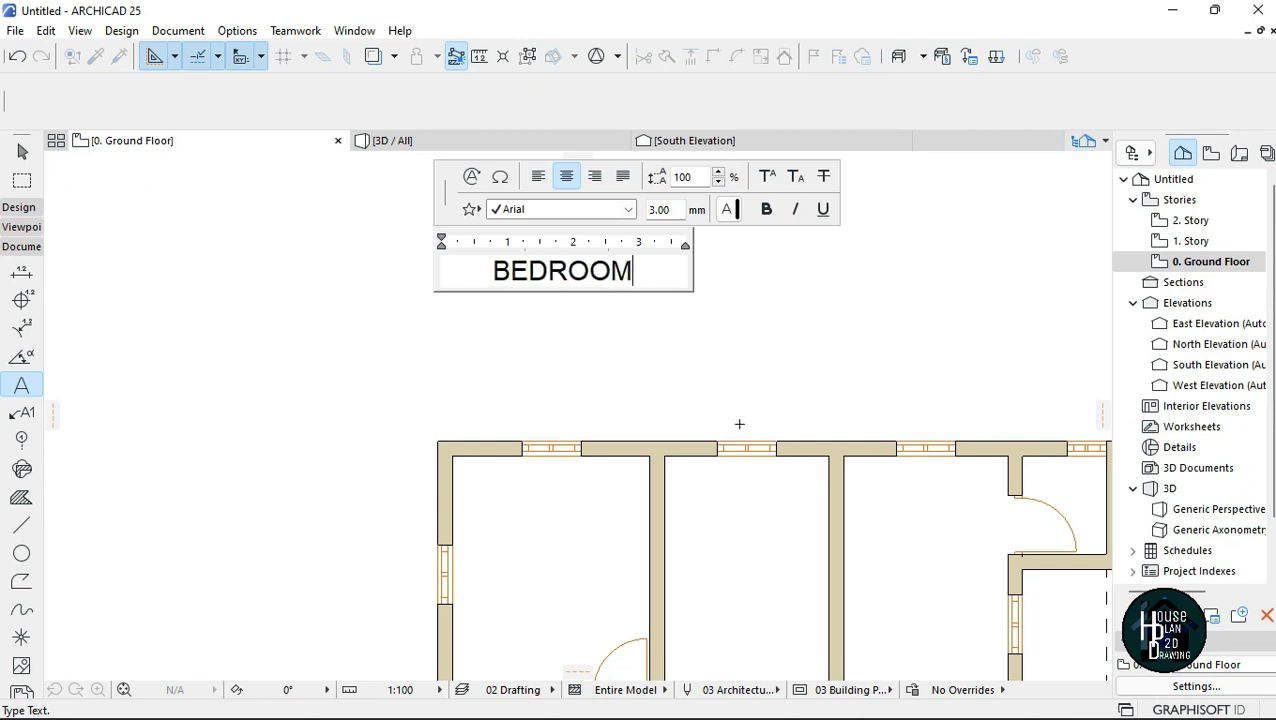
pyautogui.click(731, 330)
pyautogui.press('Escape')
# Move the BEDROOM label into the north-west room.
pyautogui.click(568, 280)
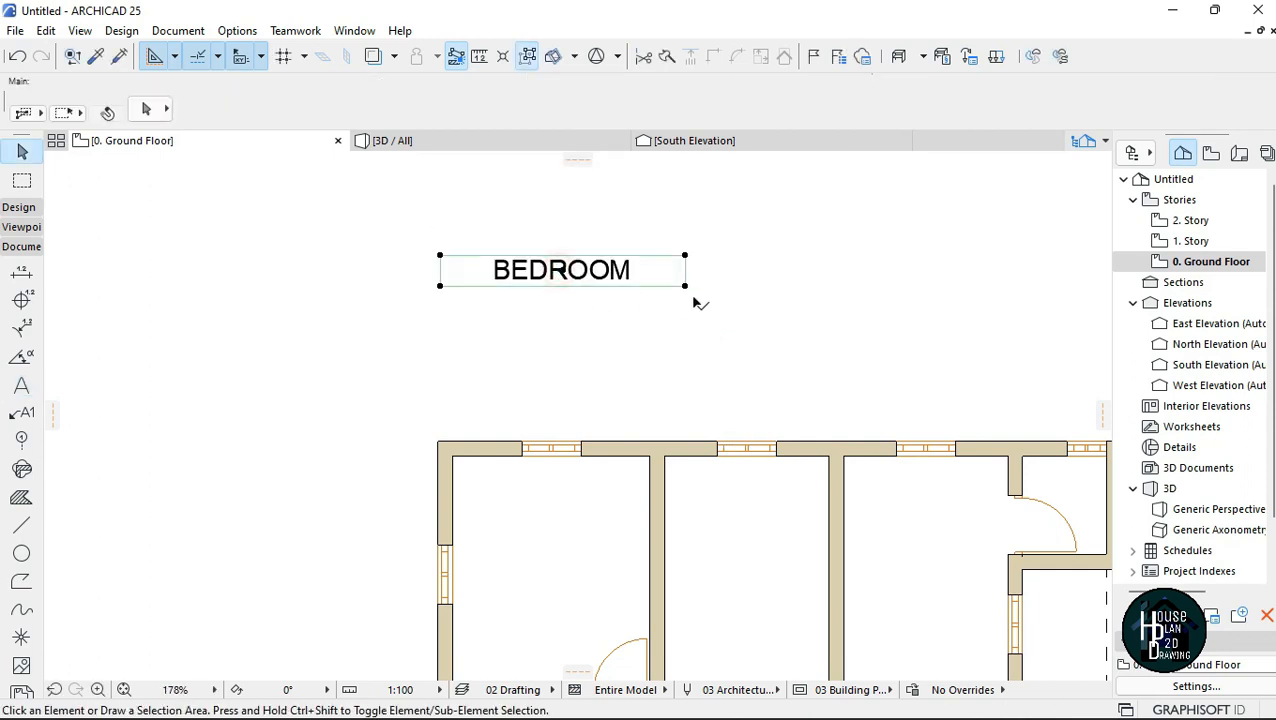
pyautogui.click(566, 276)
pyautogui.scroll(-2, 570, 285)
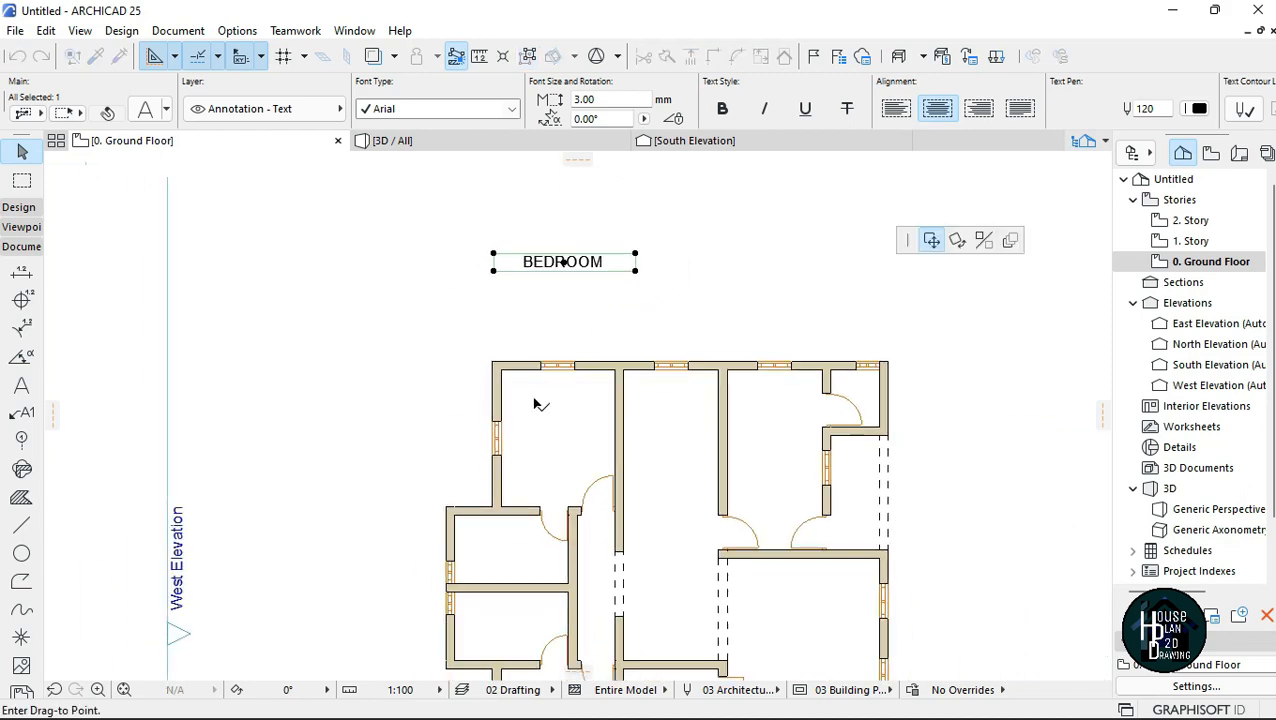
pyautogui.scroll(1, 545, 320)
pyautogui.click(568, 455)
pyautogui.scroll(-2, 570, 445)
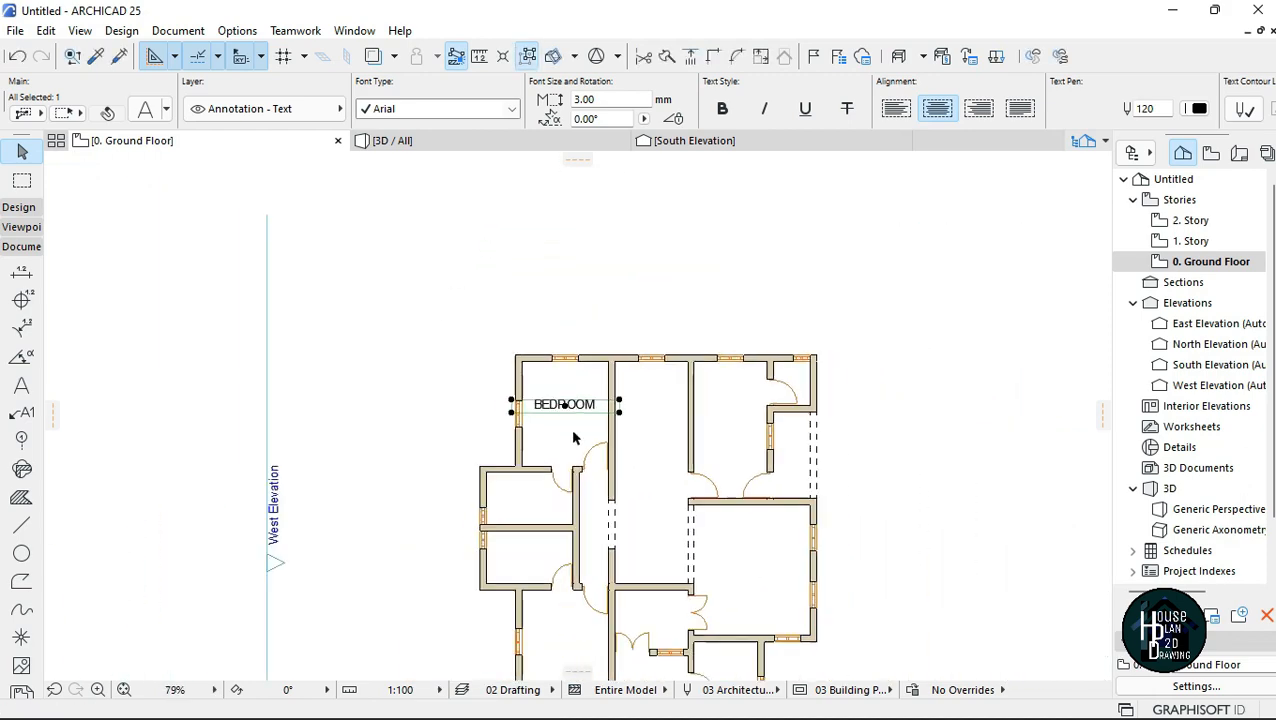
pyautogui.scroll(4, 598, 407)
pyautogui.click(557, 380)
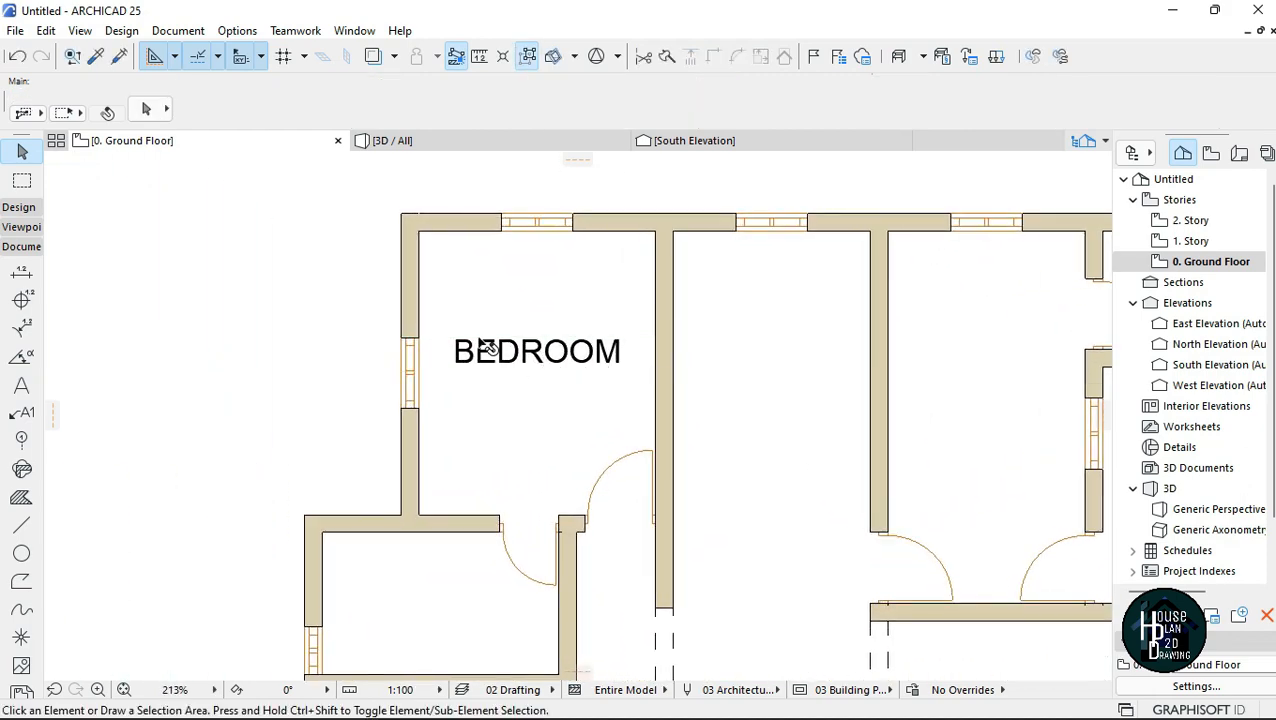
# Set the BEDROOM label's font size to 2 mm.
pyautogui.click(557, 358)
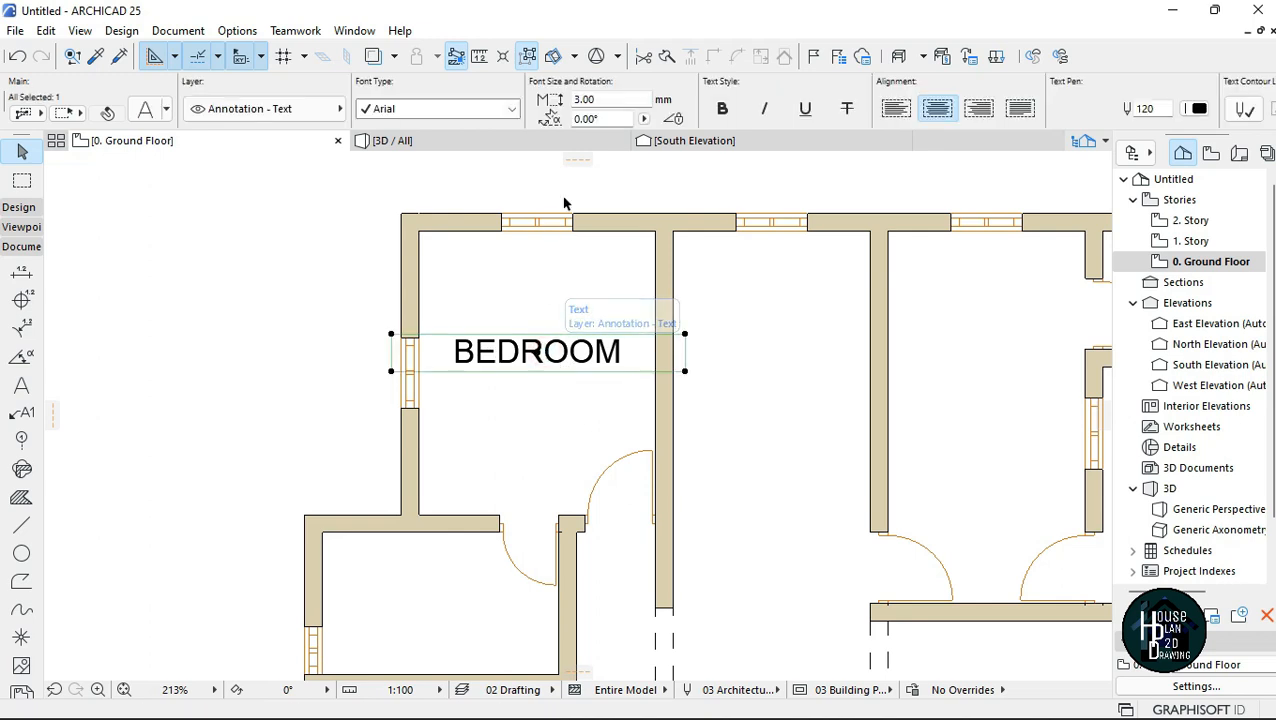
pyautogui.click(605, 98)
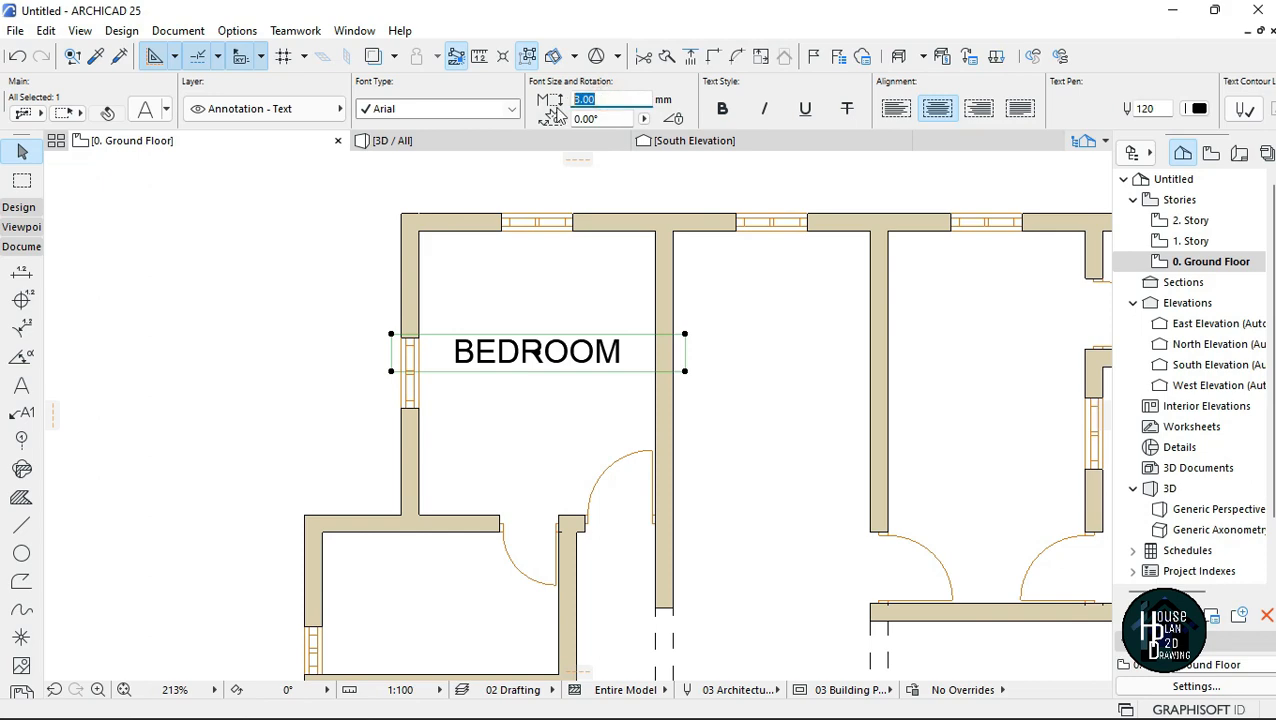
pyautogui.press('Return')
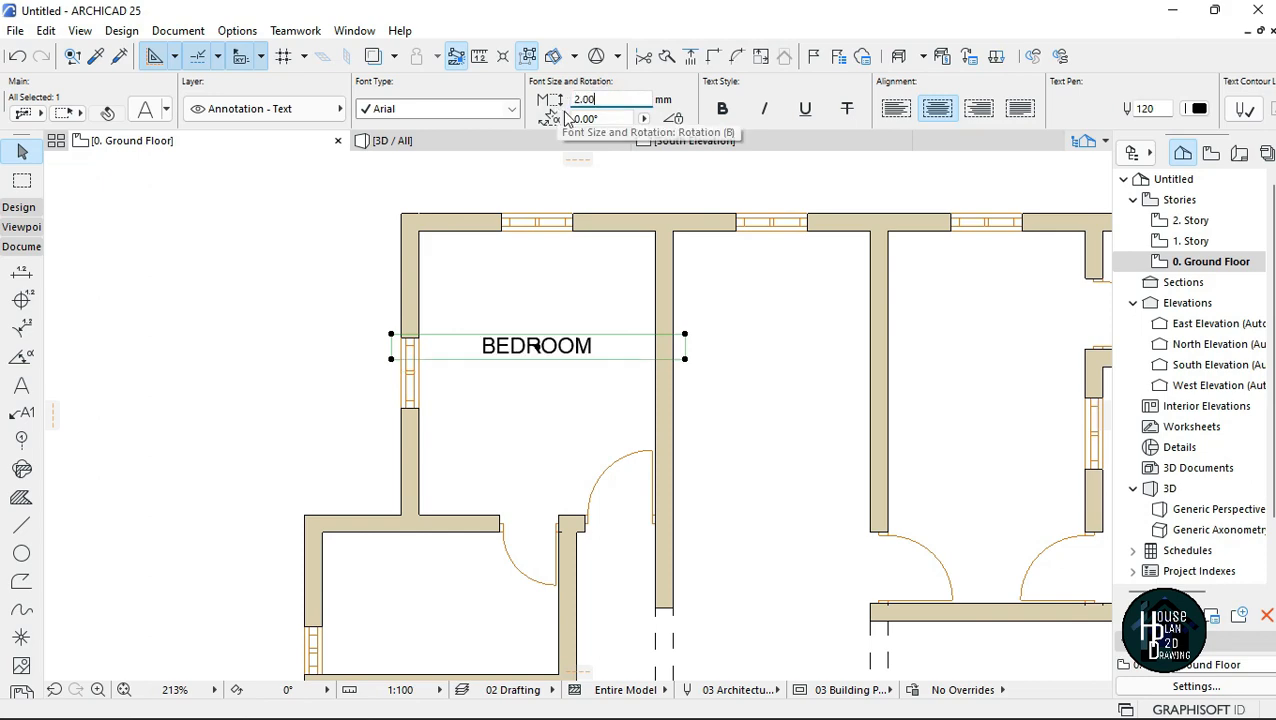
pyautogui.scroll(-3, 540, 348)
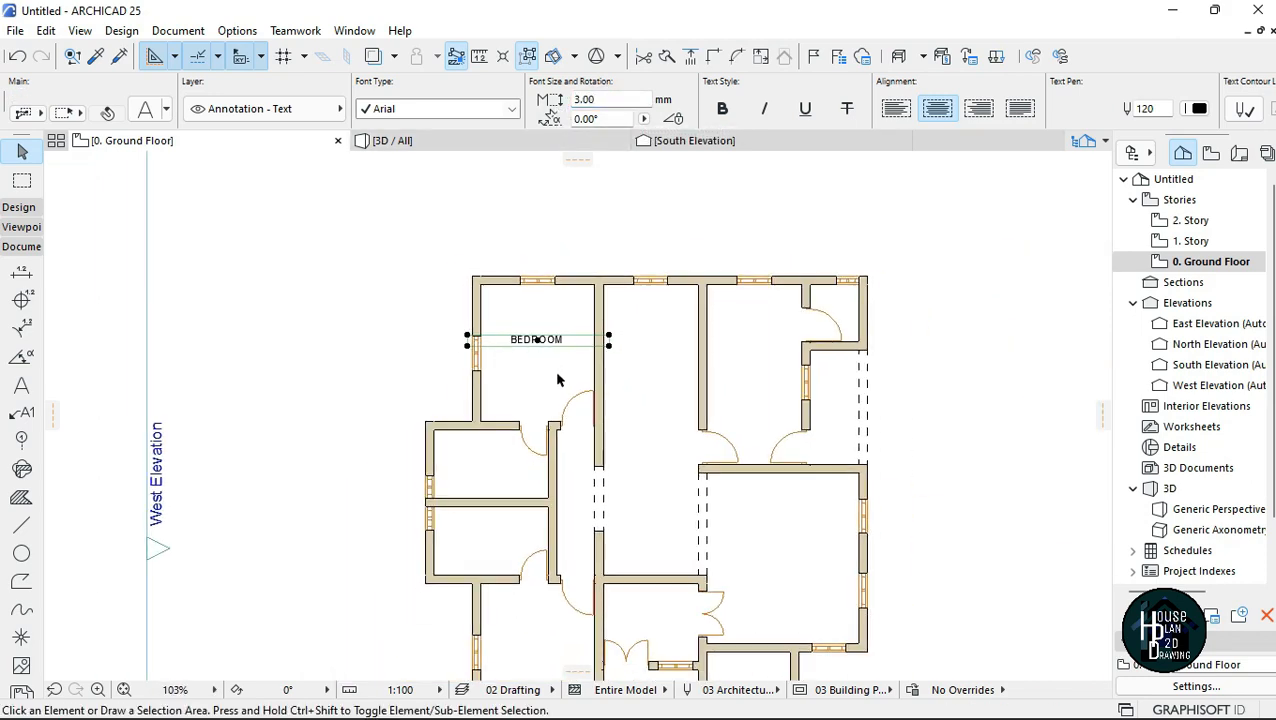
# Move the BEDROOM label slightly lower within the north-west room.
pyautogui.scroll(-1, 554, 370)
pyautogui.scroll(4, 545, 320)
pyautogui.click(560, 312)
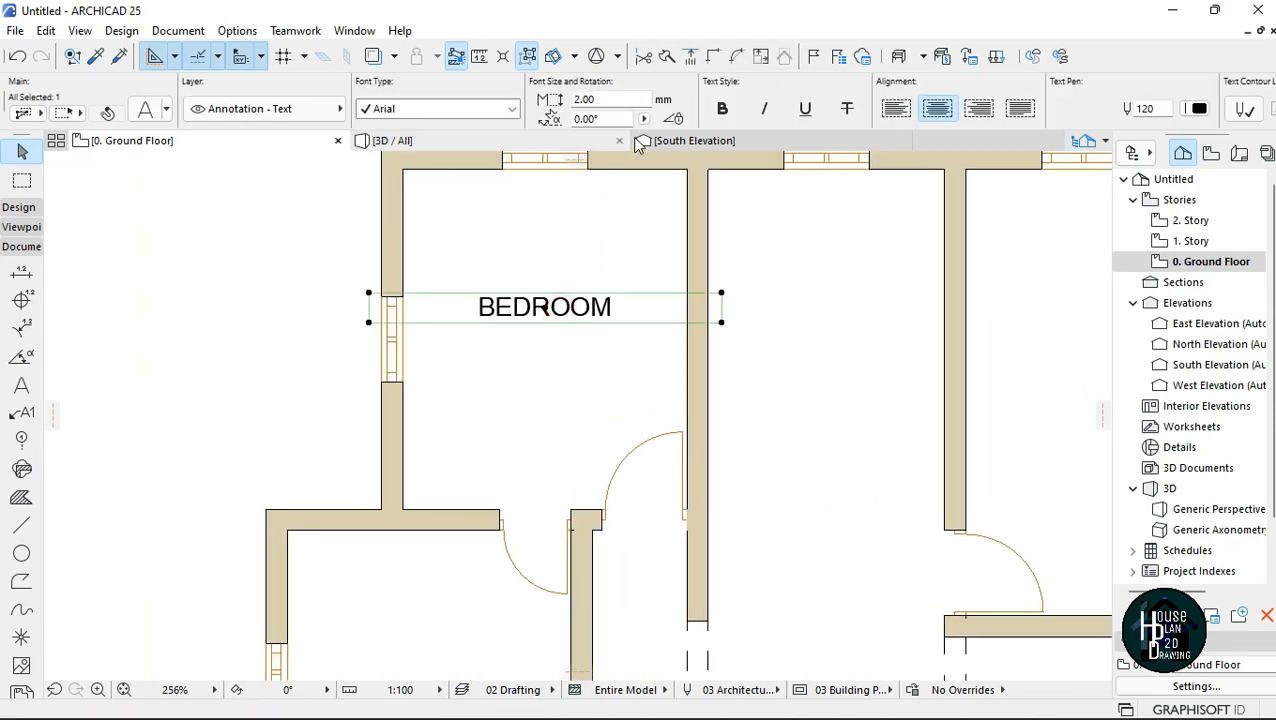
pyautogui.click(551, 313)
pyautogui.click(552, 334)
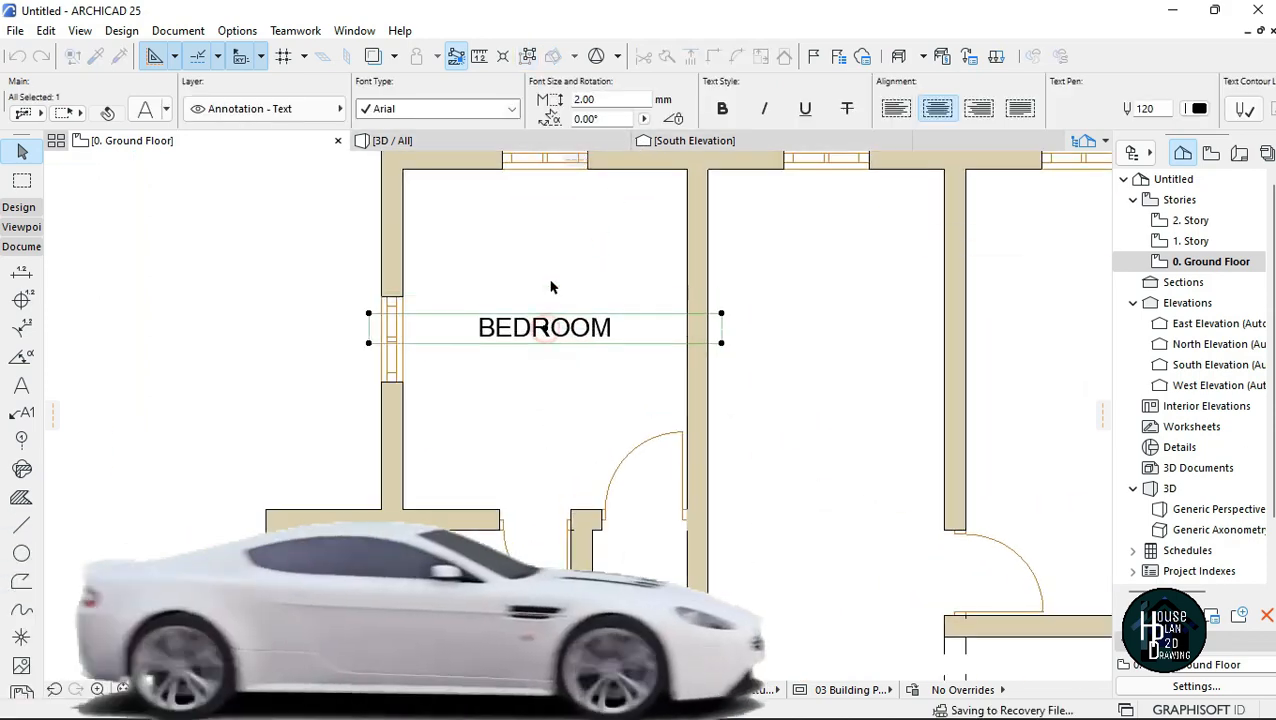
# Set the BEDROOM label's font size to 2.35 mm and deselect it.
pyautogui.click(586, 100)
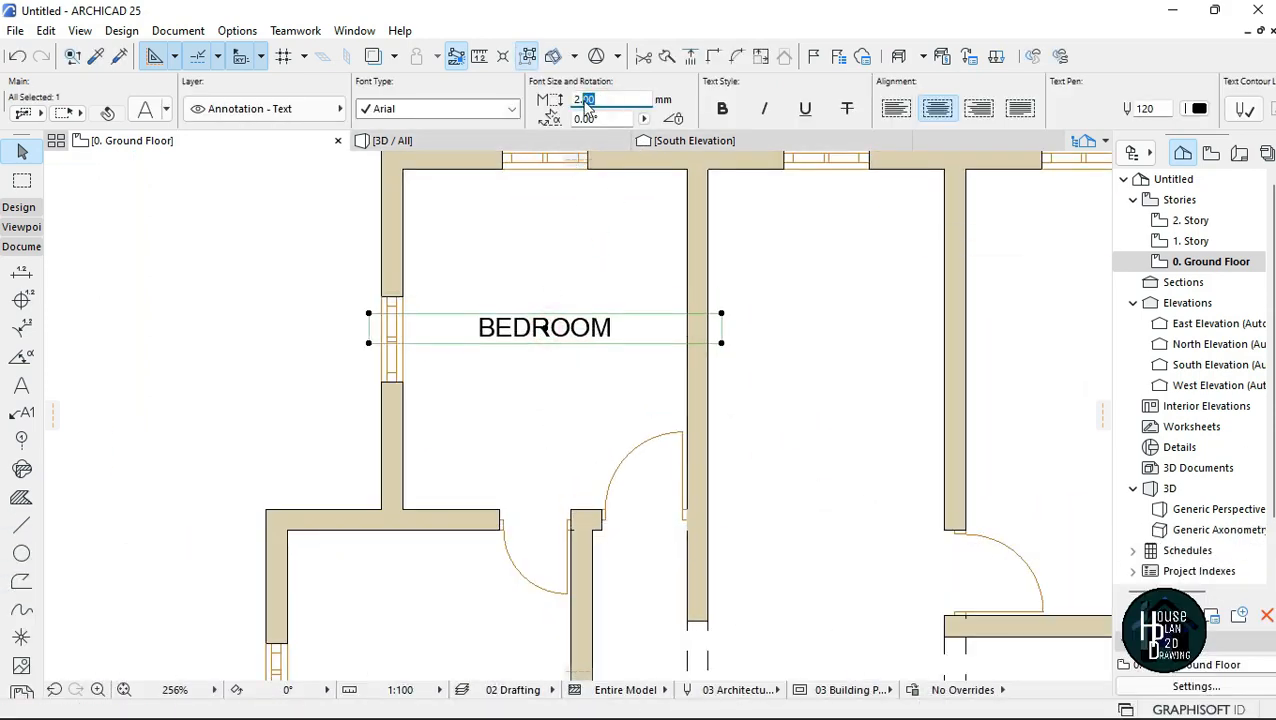
pyautogui.press('Return')
pyautogui.click(570, 364)
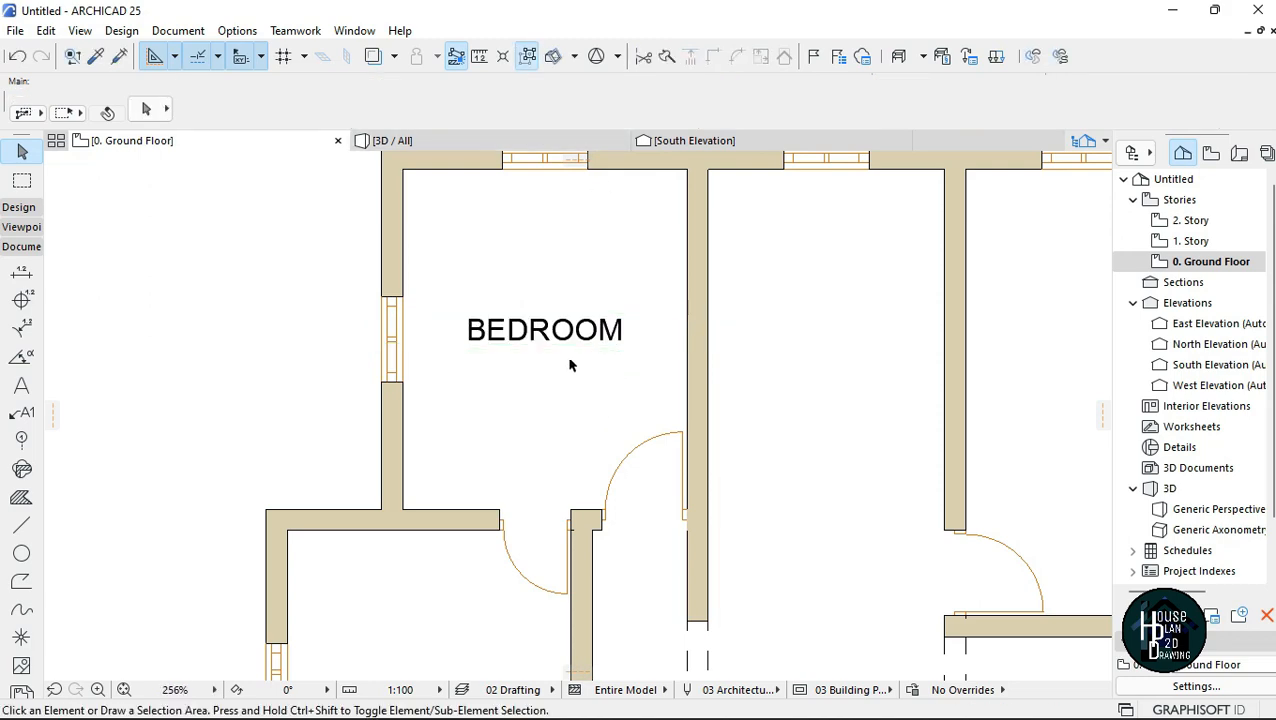
# Drag a copy of the north-west BEDROOM label into the south-west room.
pyautogui.scroll(-5, 575, 364)
pyautogui.scroll(2, 679, 422)
pyautogui.scroll(3, 499, 350)
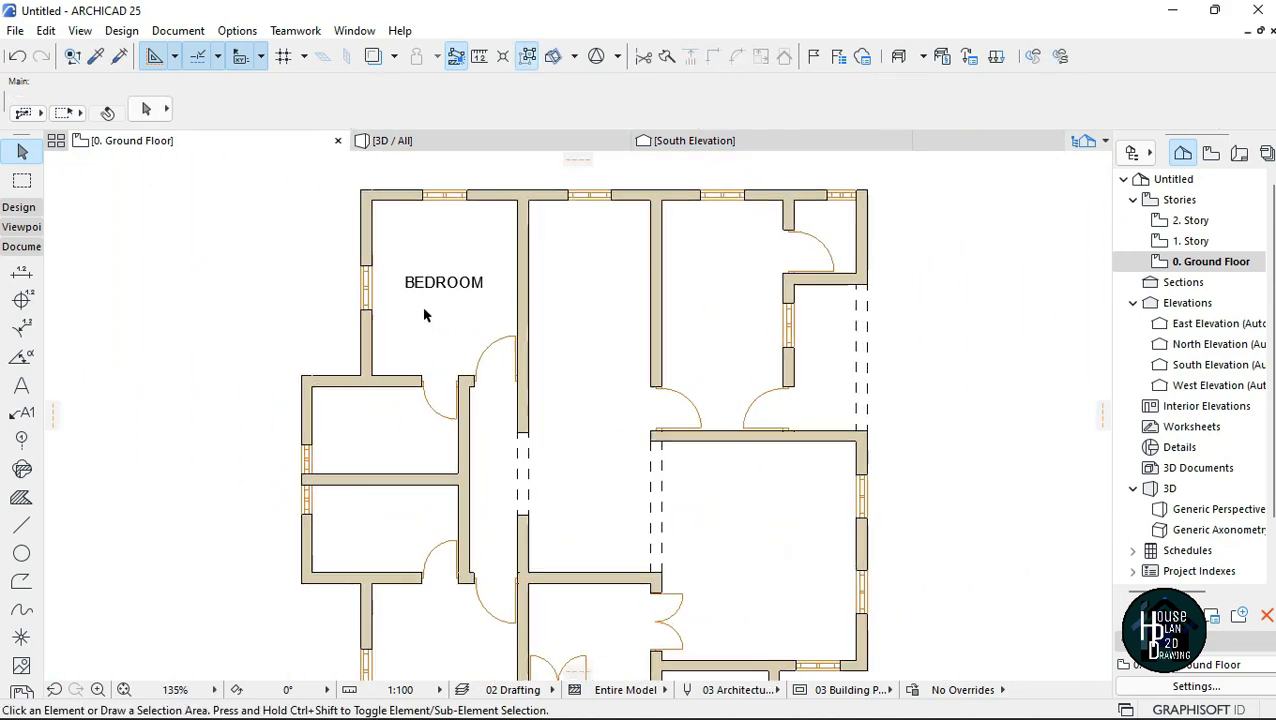
pyautogui.rightClick(447, 283)
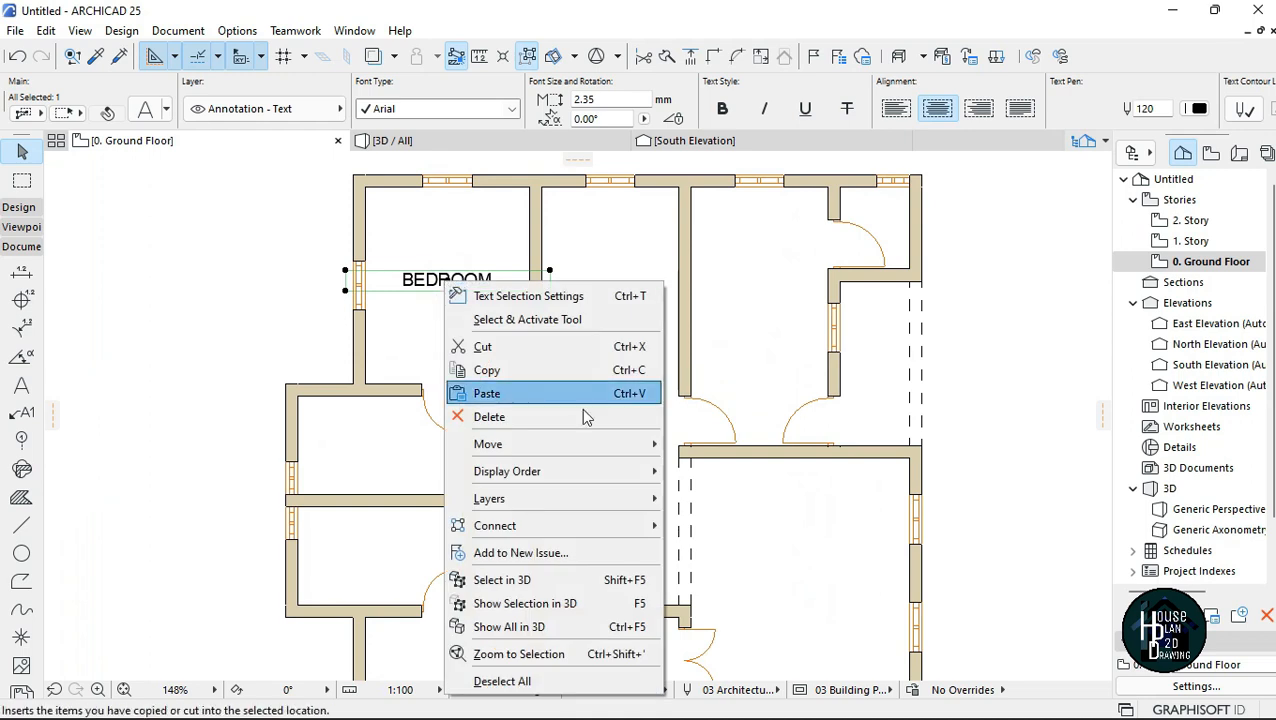
pyautogui.moveTo(621, 448)
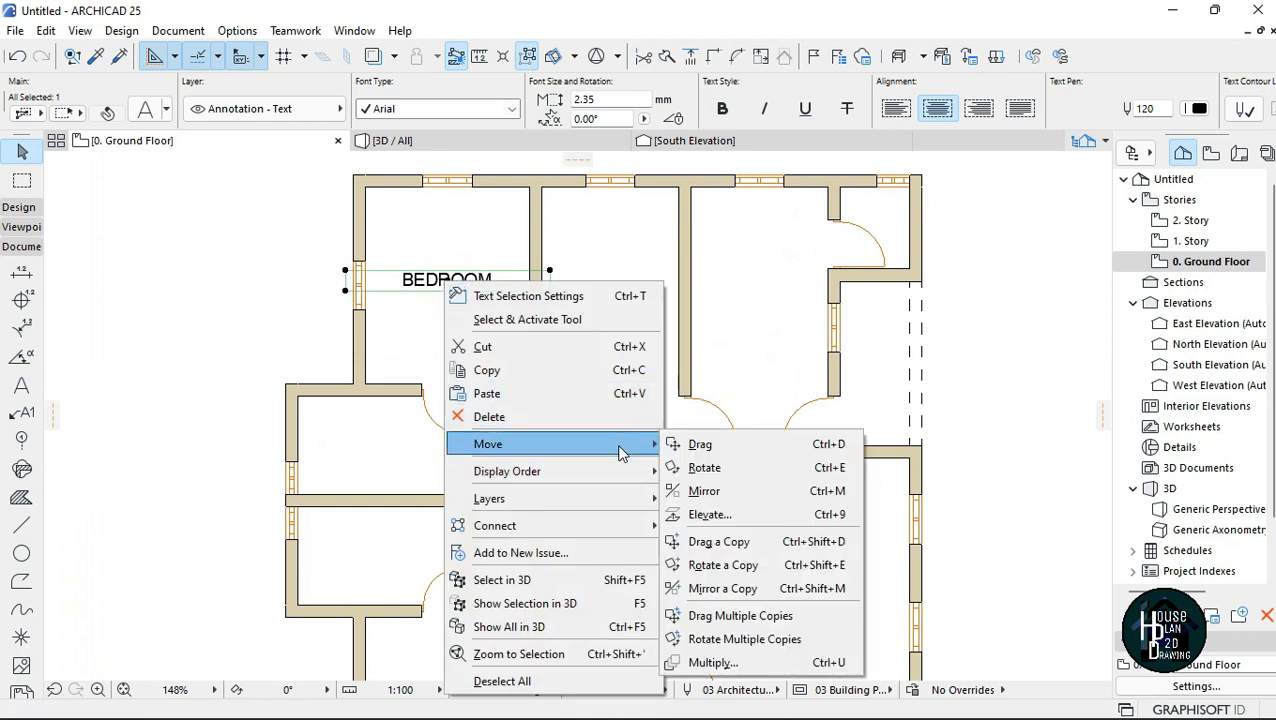
pyautogui.click(720, 541)
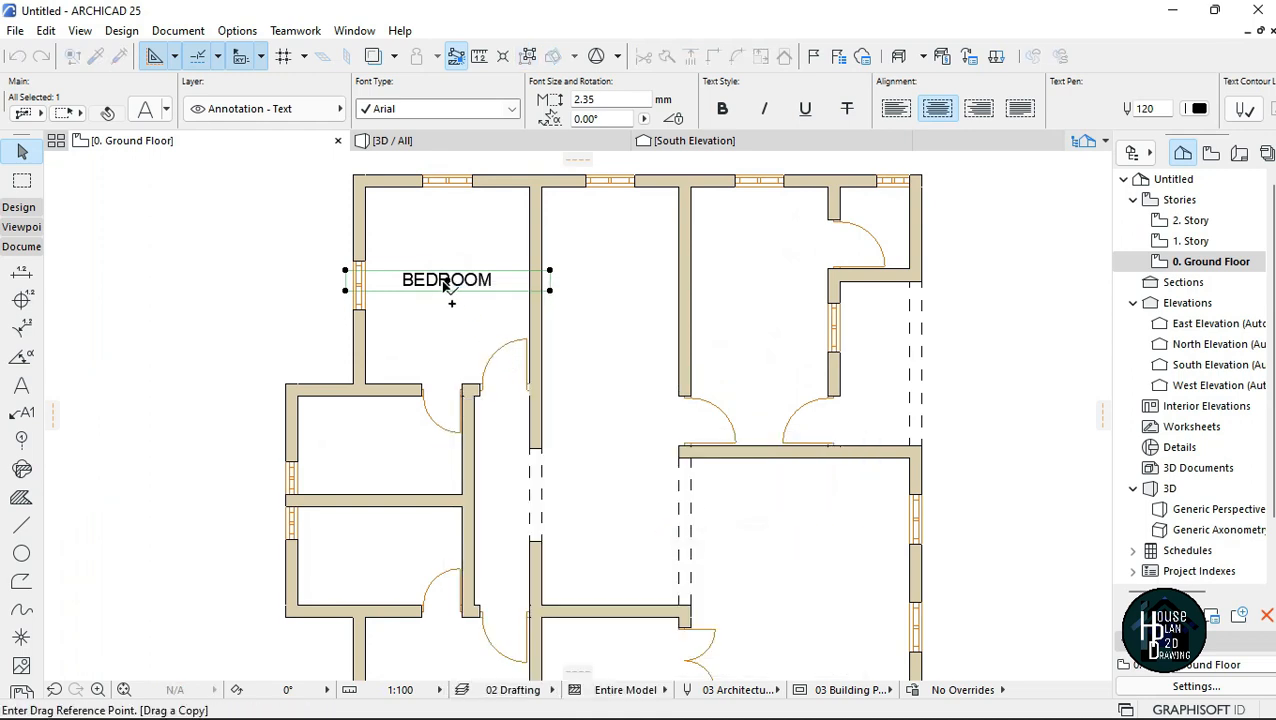
pyautogui.click(449, 285)
pyautogui.scroll(-3, 449, 285)
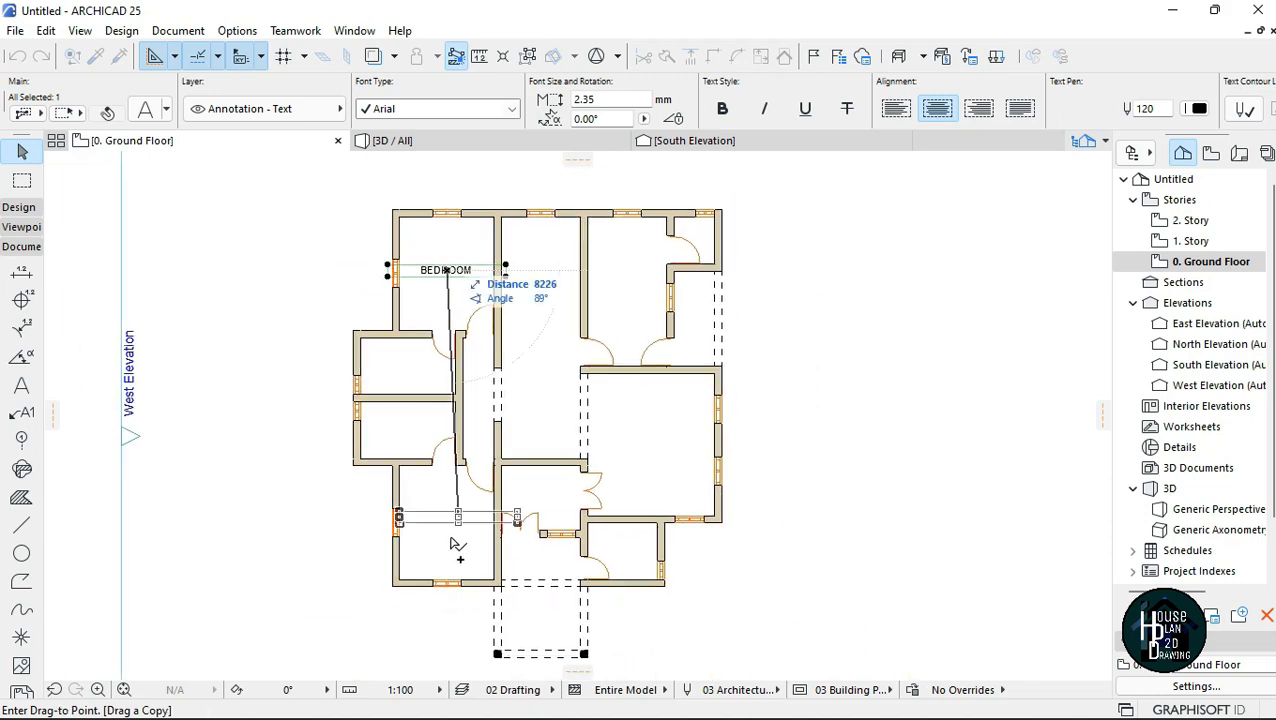
pyautogui.click(448, 538)
pyautogui.scroll(3, 452, 540)
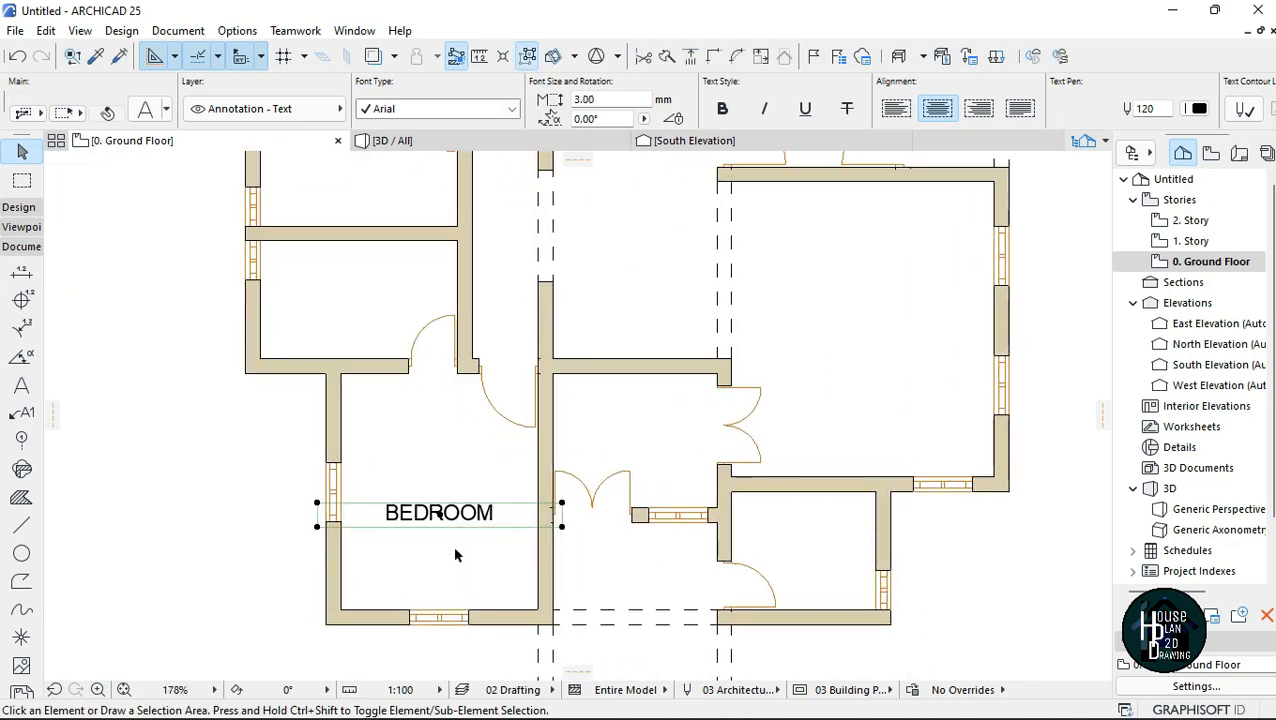
pyautogui.click(456, 552)
# Drag a copy of the south-west BEDROOM label into the small room directly above that bedroom.
pyautogui.scroll(-4, 459, 556)
pyautogui.scroll(4, 443, 523)
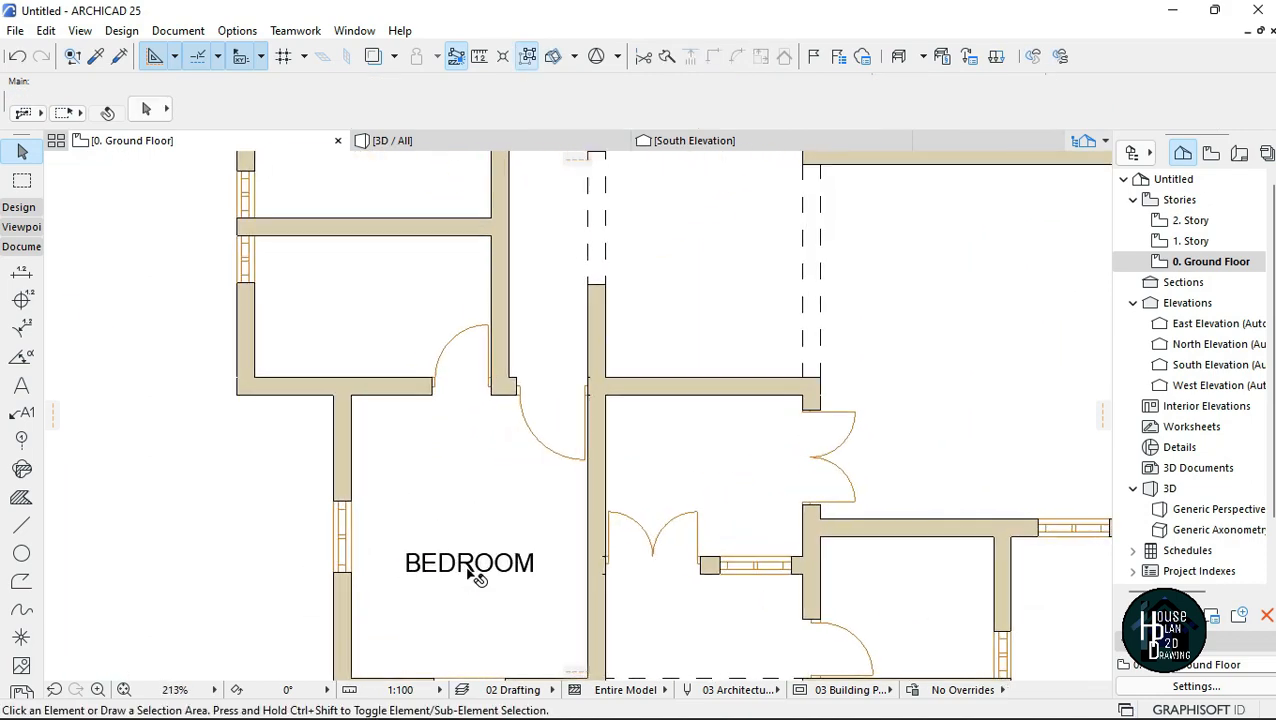
pyautogui.click(475, 566)
pyautogui.rightClick(475, 566)
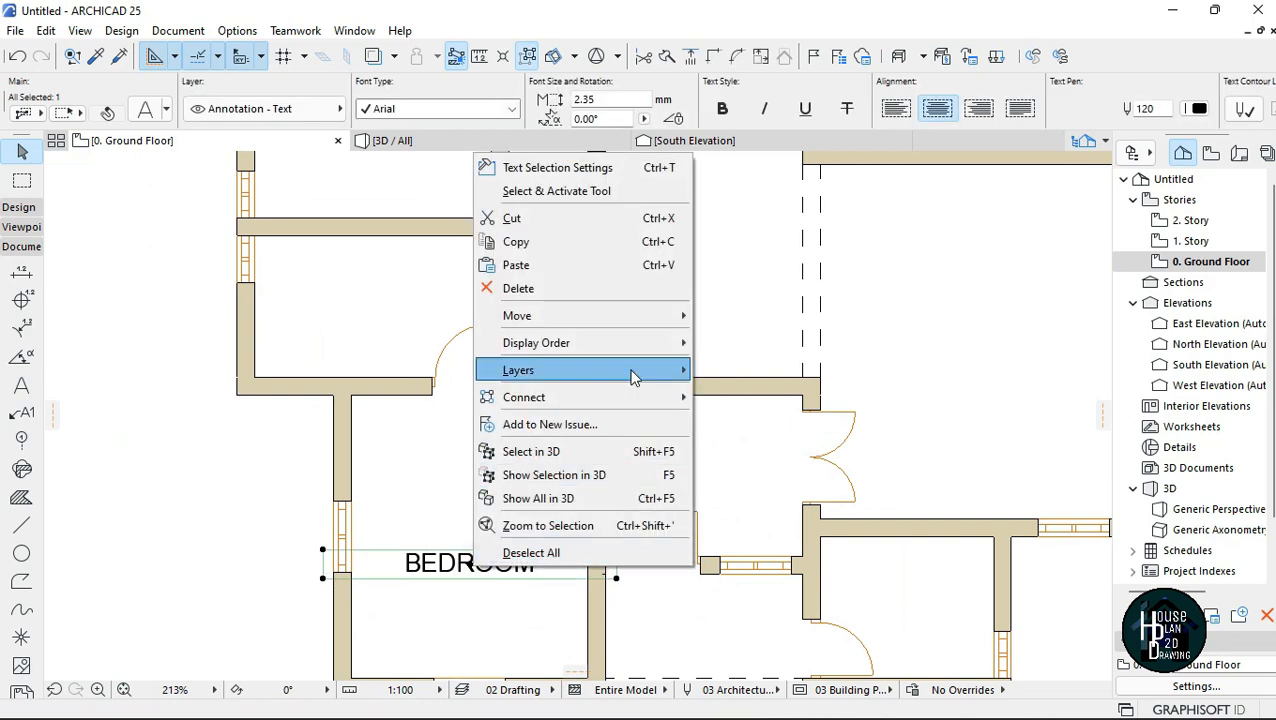
pyautogui.moveTo(645, 322)
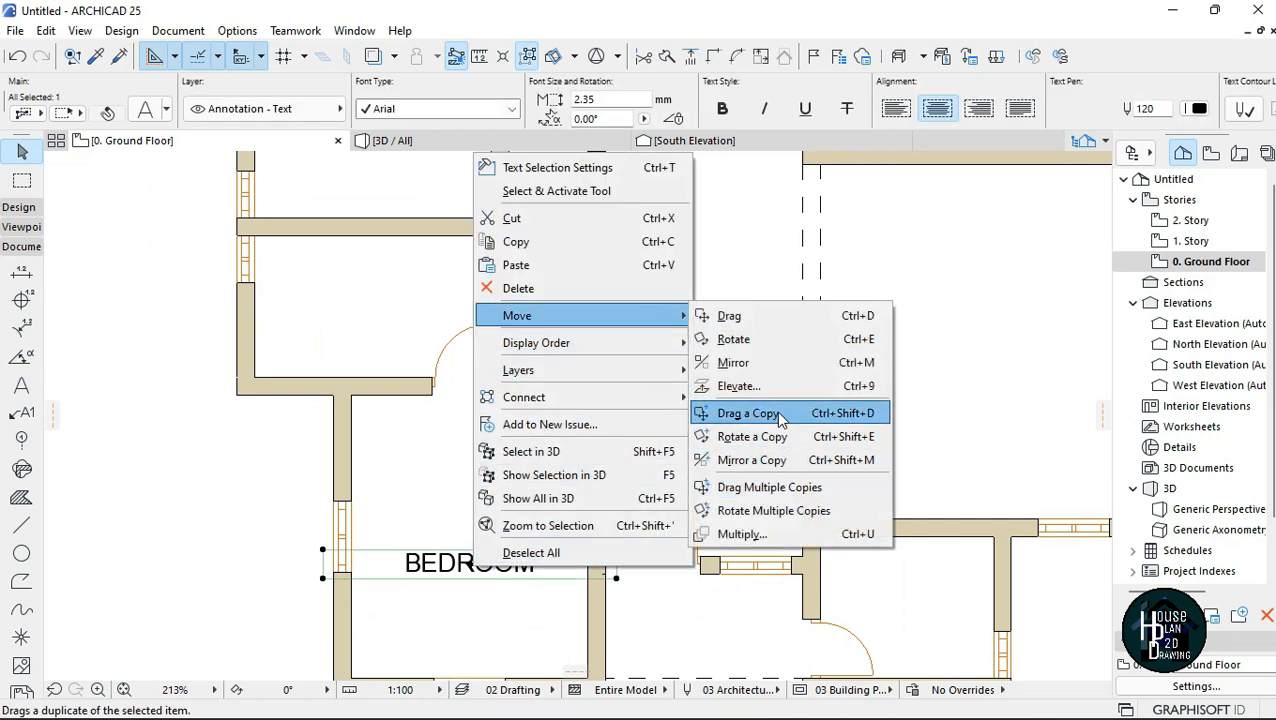
pyautogui.click(748, 413)
pyautogui.click(470, 567)
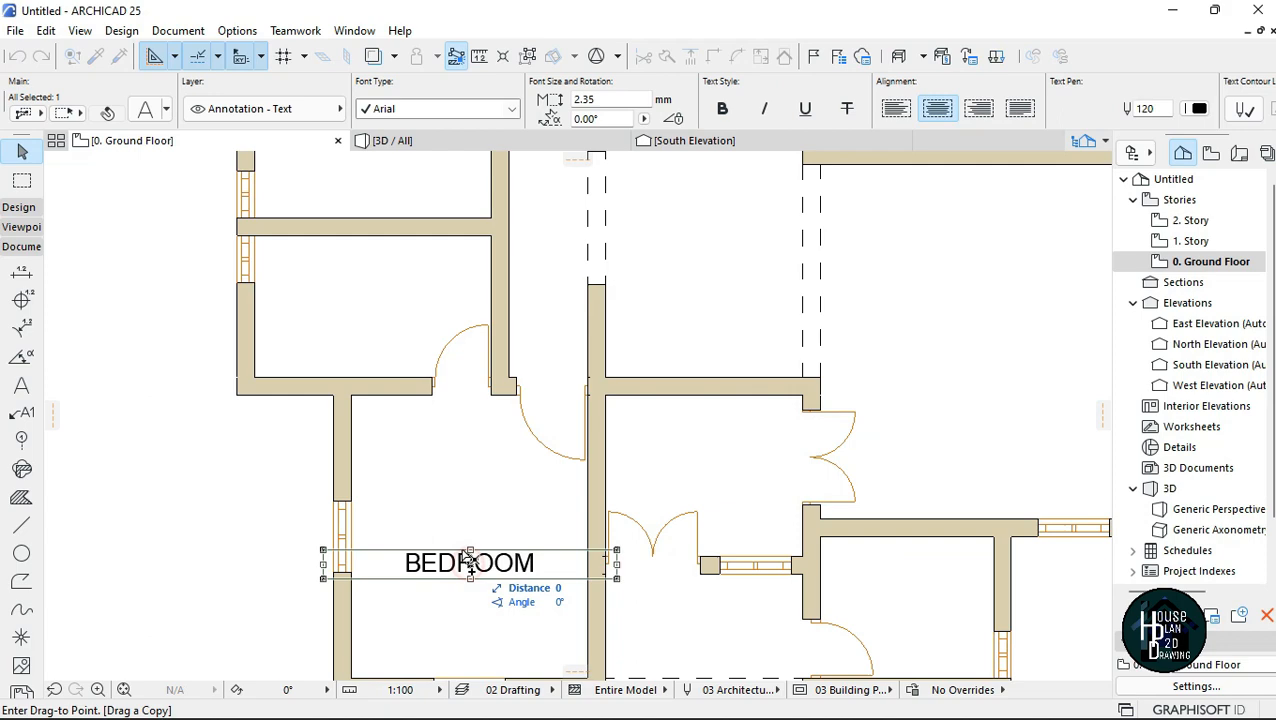
pyautogui.click(374, 301)
pyautogui.click(470, 453)
pyautogui.scroll(-3, 413, 379)
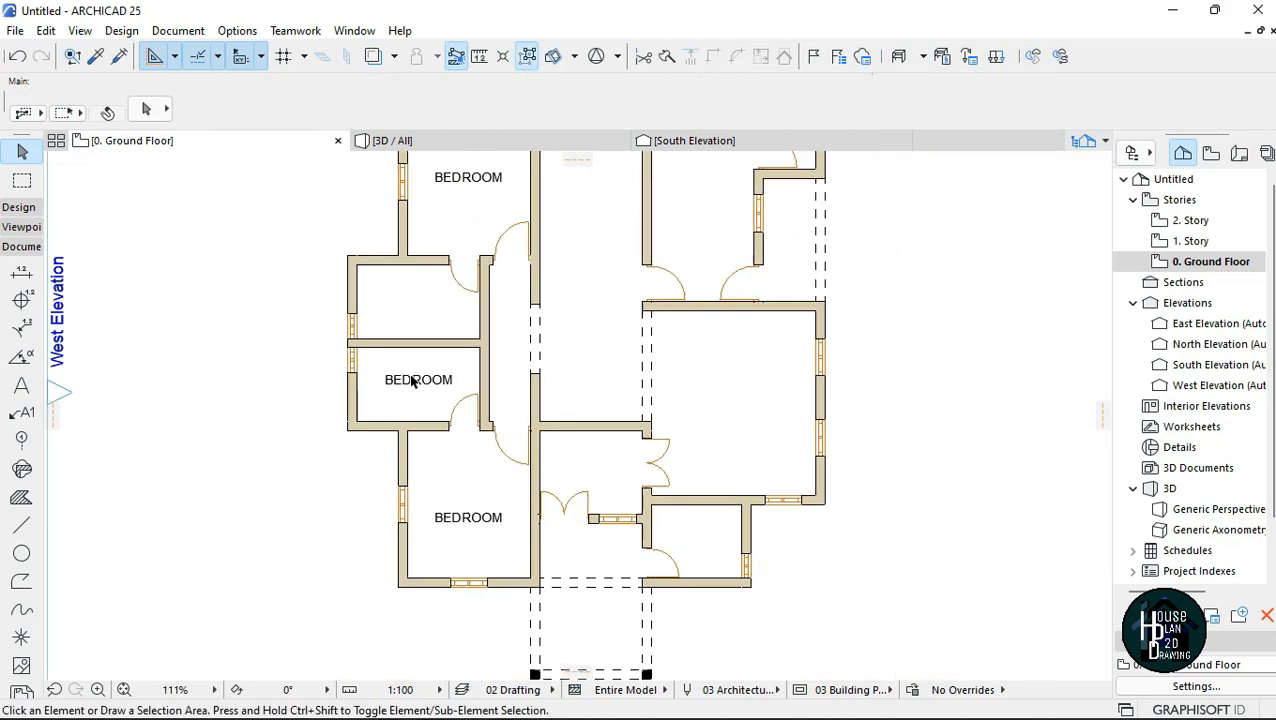
# Change the copied label's text in the lower small west room to TOILET.
pyautogui.scroll(3, 433, 476)
pyautogui.scroll(3, 432, 445)
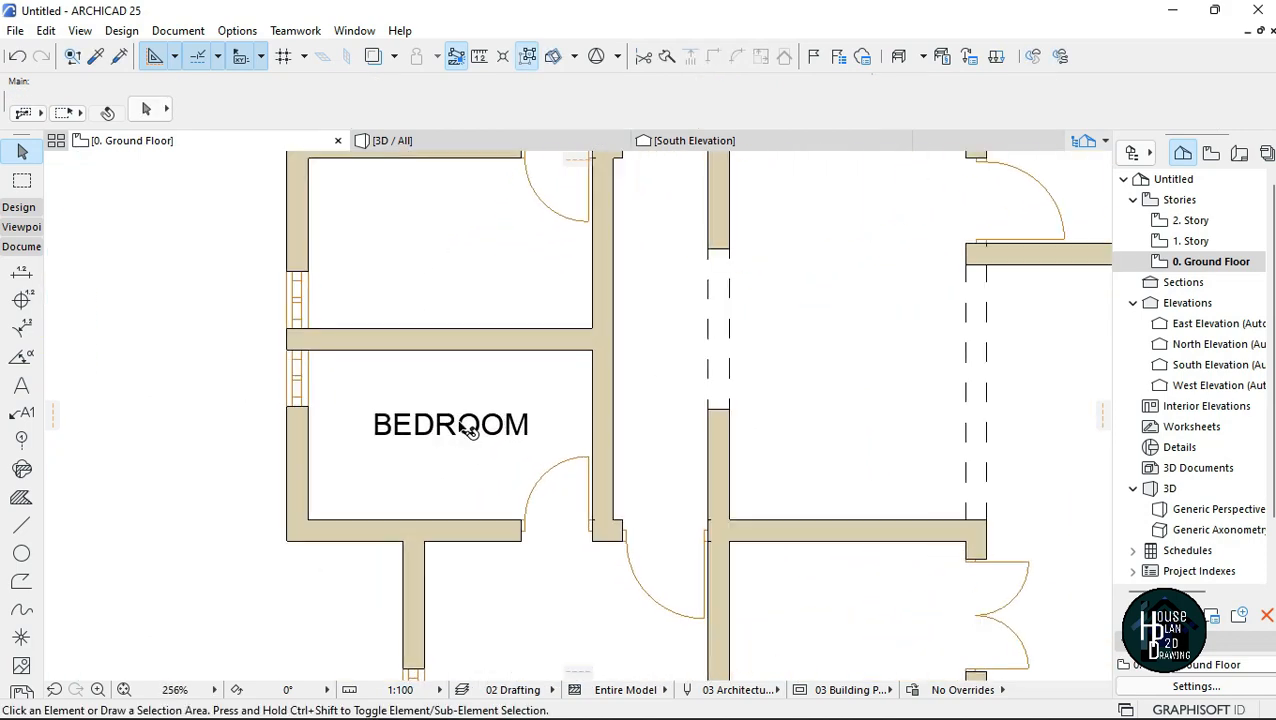
pyautogui.click(460, 425)
pyautogui.doubleClick(512, 425)
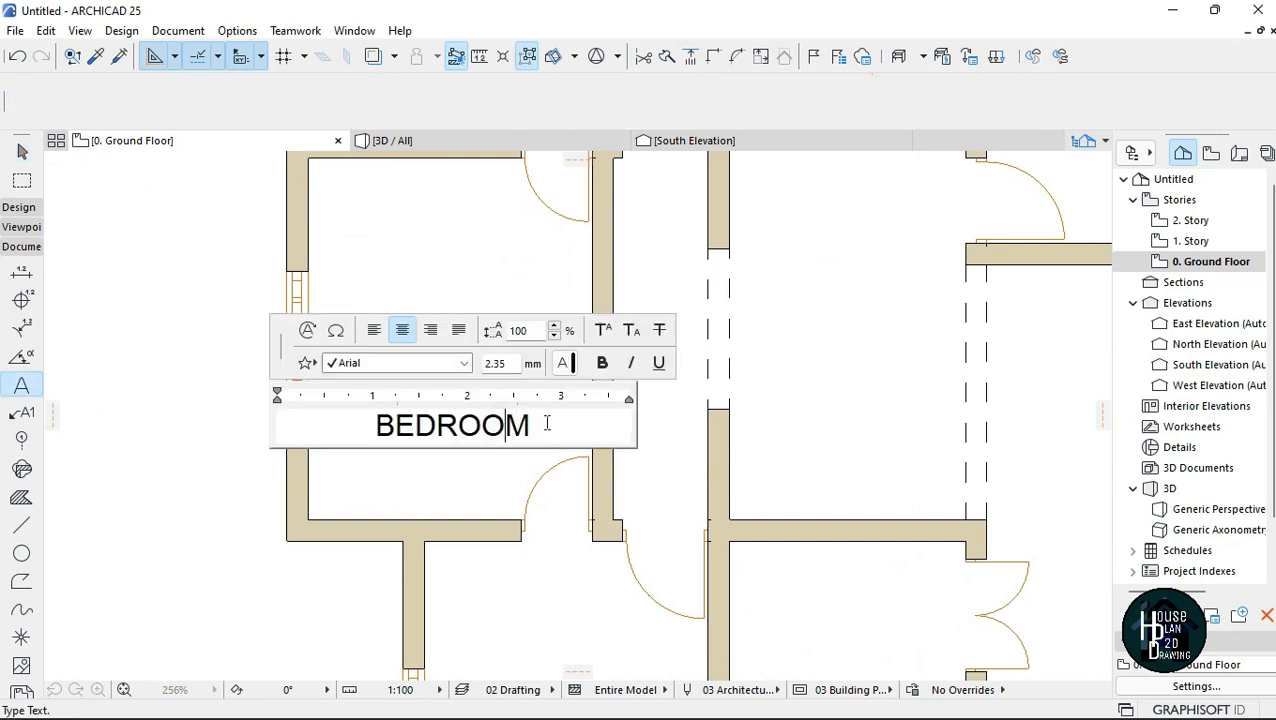
pyautogui.moveTo(557, 421); pyautogui.dragTo(340, 426)
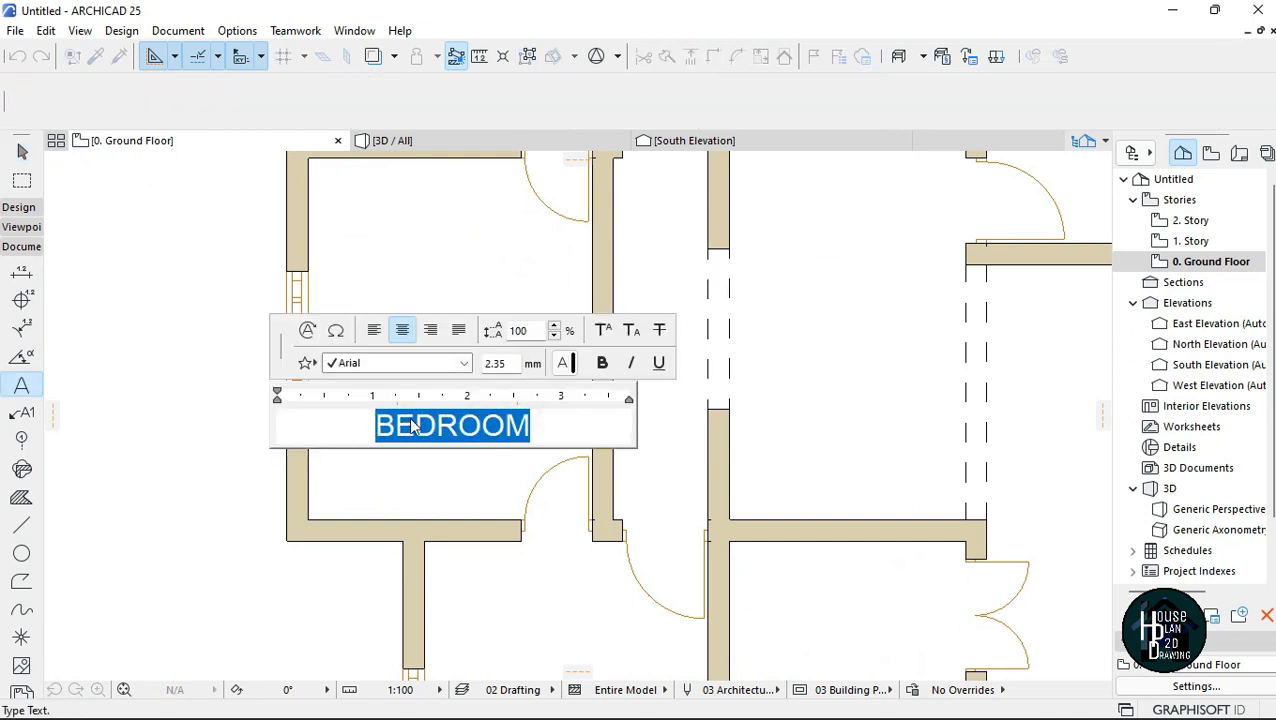
pyautogui.write('TOILET')
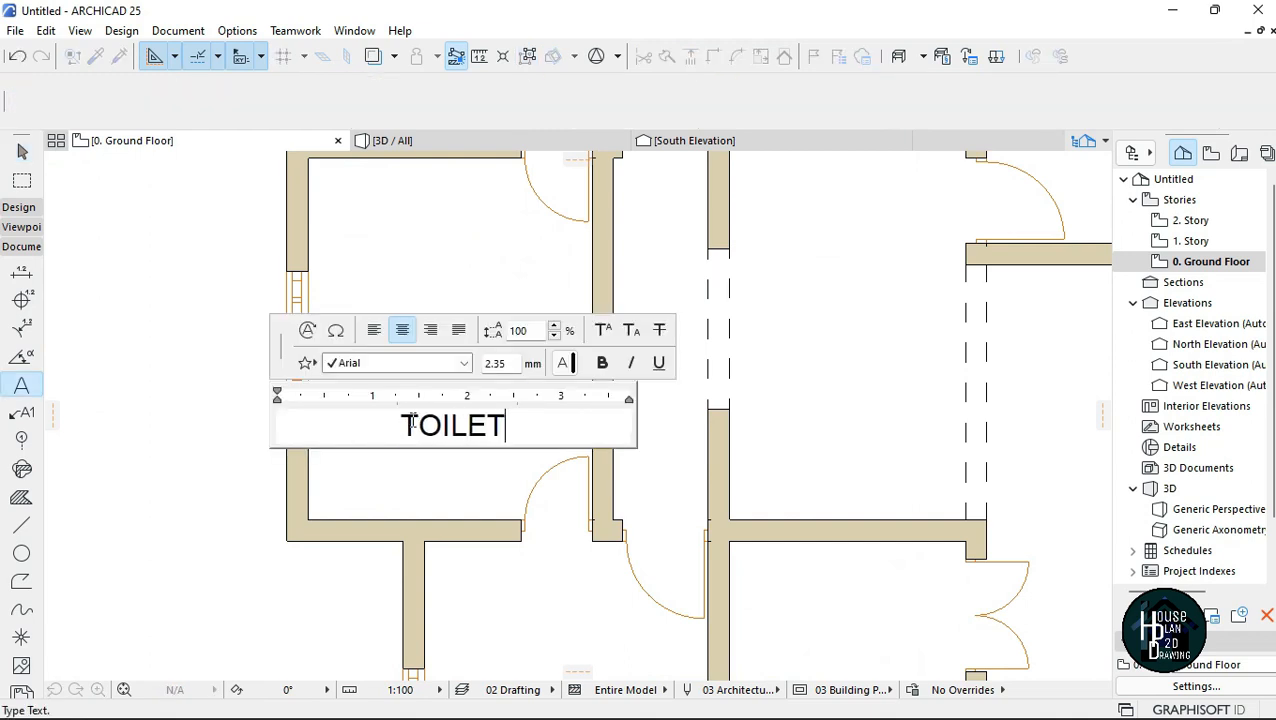
pyautogui.click(417, 484)
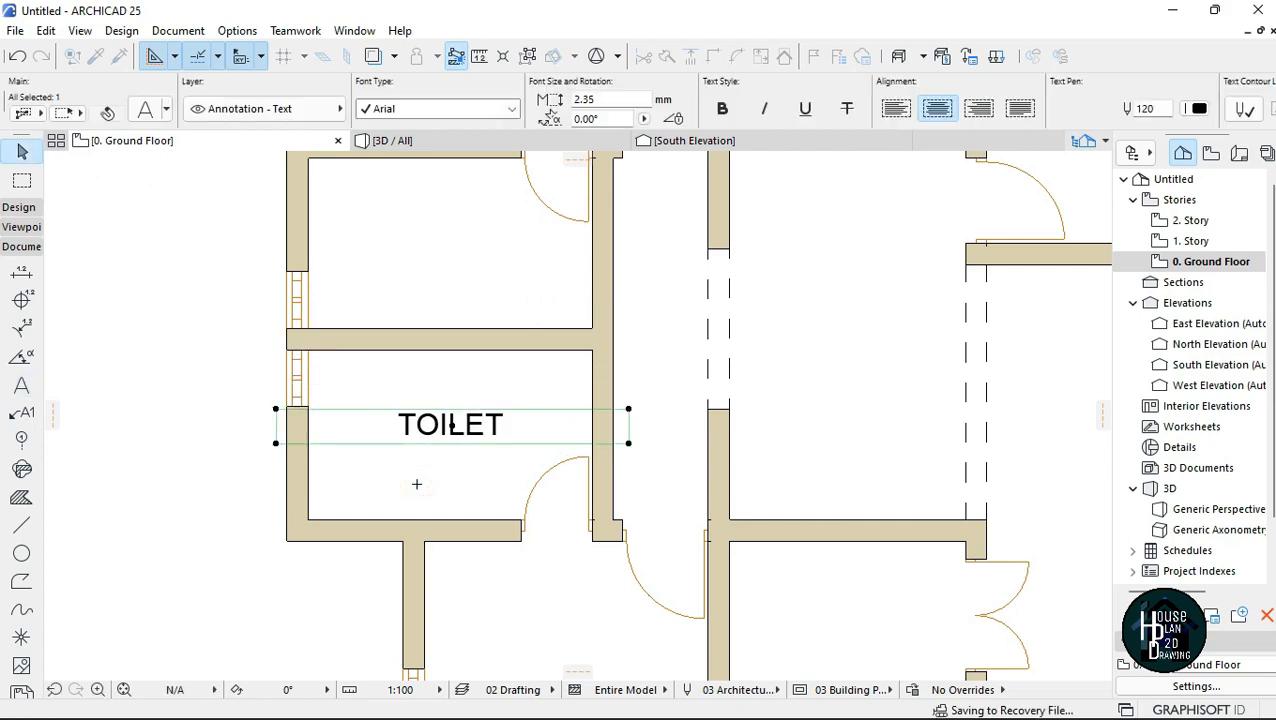
pyautogui.press('Escape')
# Drag a copy of the TOILET label straight up into the adjoining small room.
pyautogui.scroll(-4, 442, 517)
pyautogui.scroll(2, 451, 432)
pyautogui.scroll(1, 451, 435)
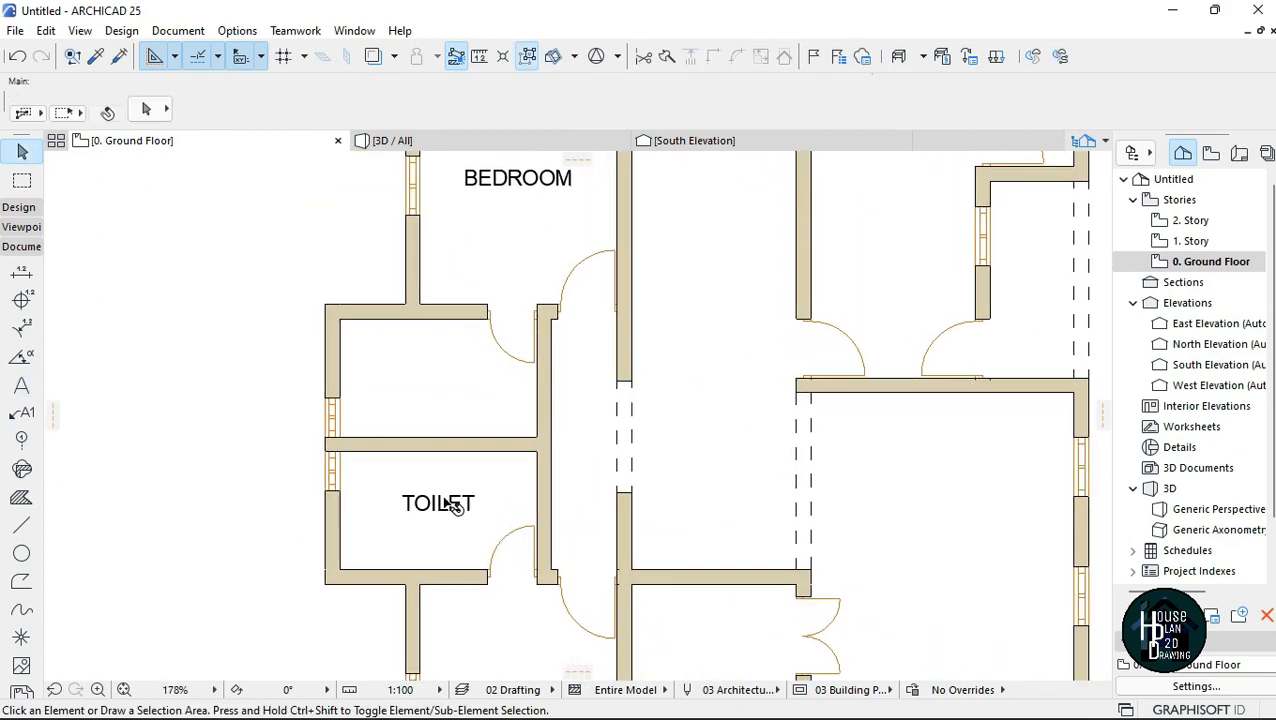
pyautogui.click(452, 504)
pyautogui.rightClick(446, 506)
pyautogui.moveTo(608, 258)
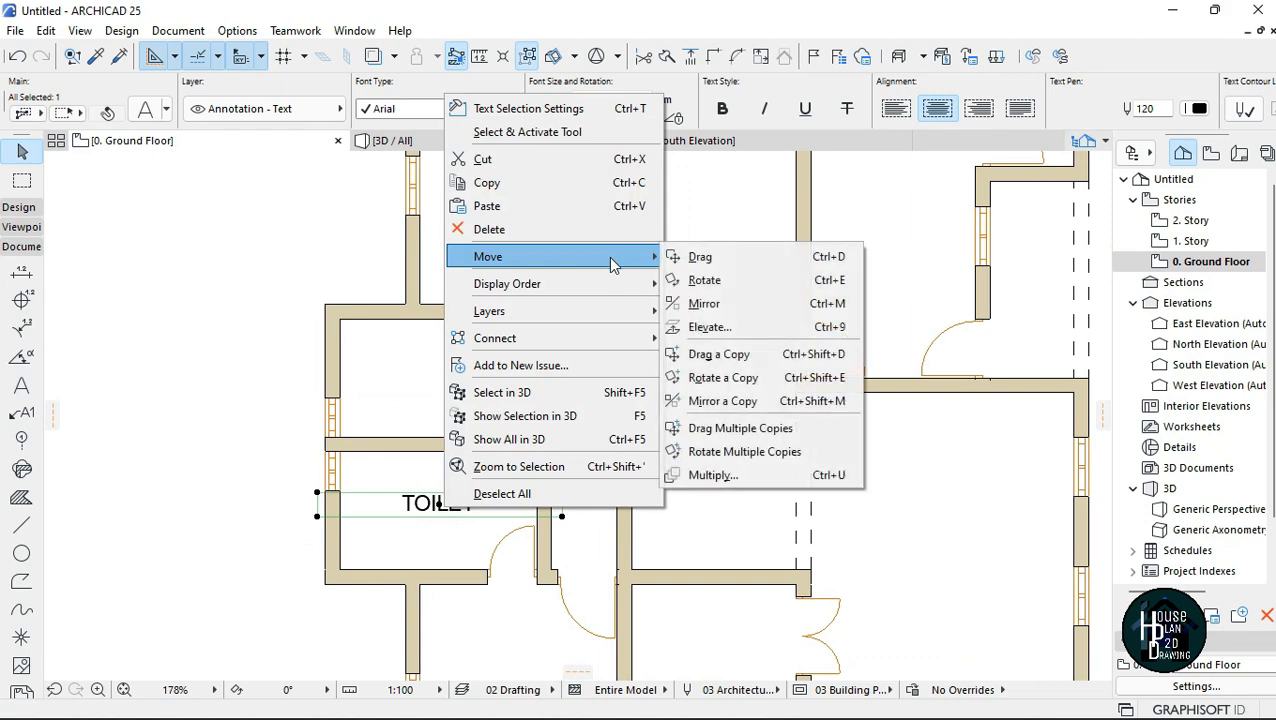
pyautogui.click(745, 352)
pyautogui.click(439, 502)
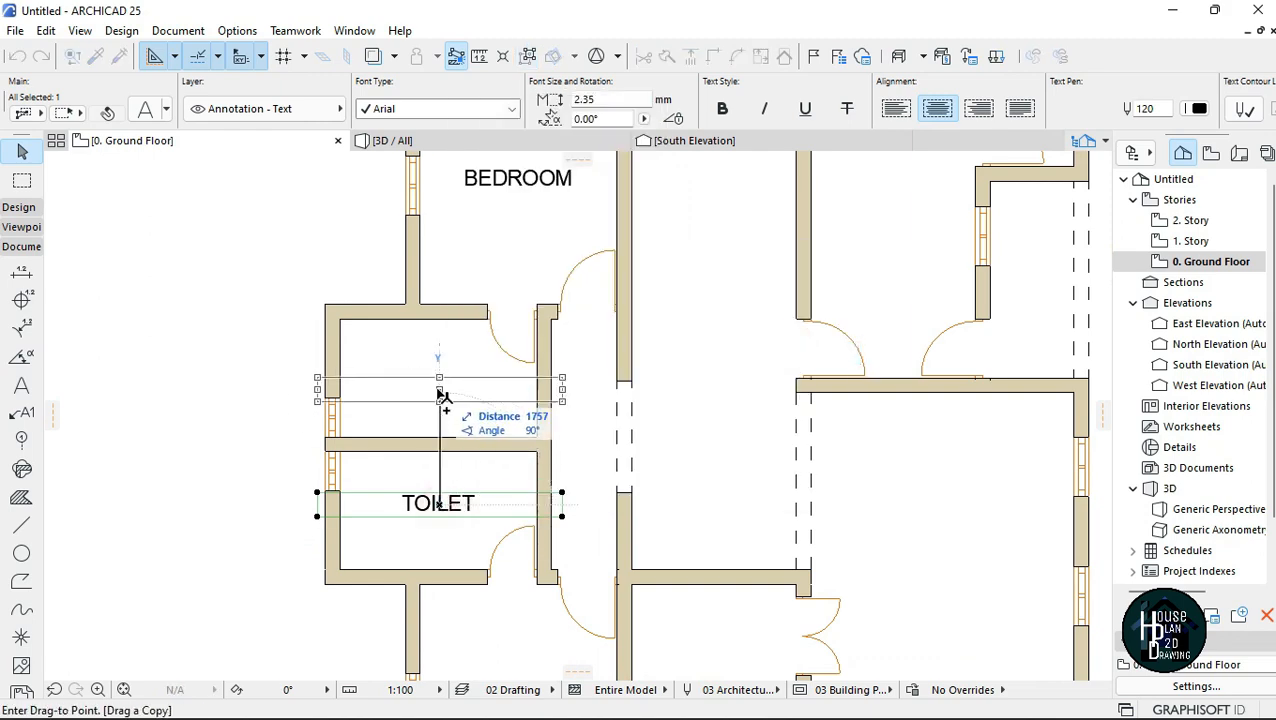
pyautogui.click(440, 386)
# Drag a copy of the south-west BEDROOM label into the large room on the plan's east side.
pyautogui.scroll(-4, 505, 478)
pyautogui.scroll(4, 593, 565)
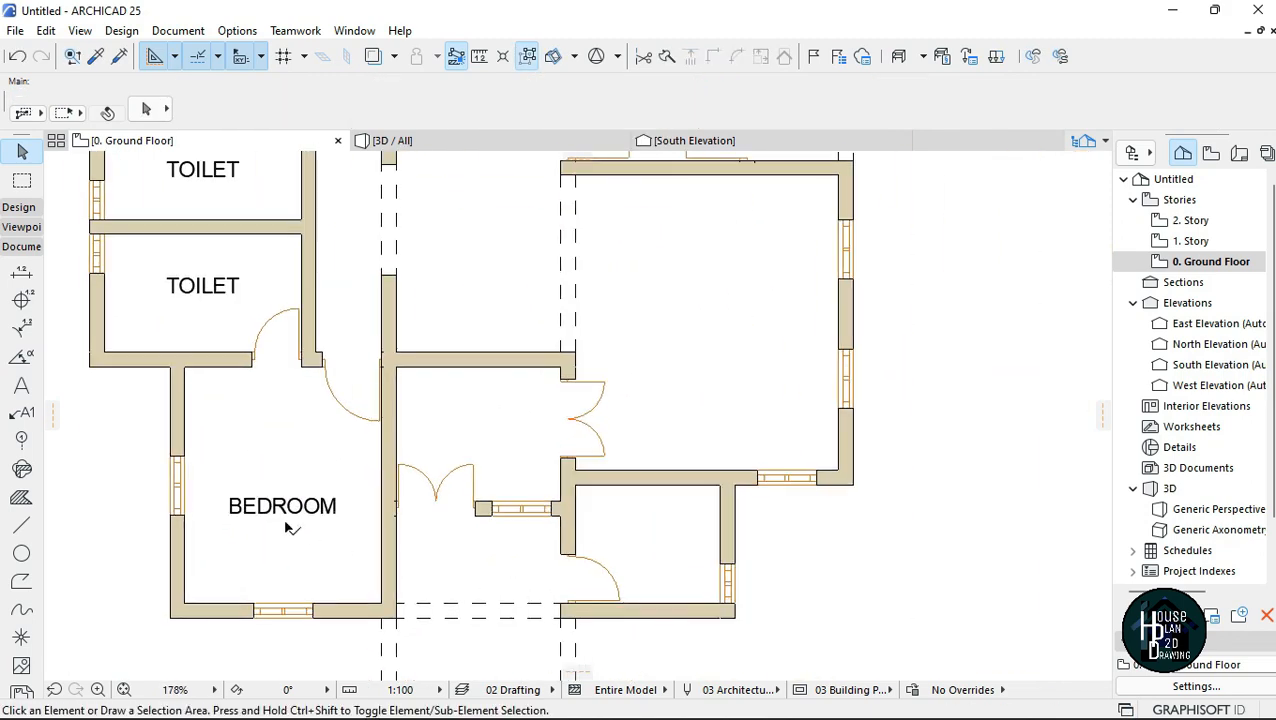
pyautogui.click(300, 507)
pyautogui.rightClick(284, 505)
pyautogui.moveTo(450, 257)
pyautogui.click(558, 354)
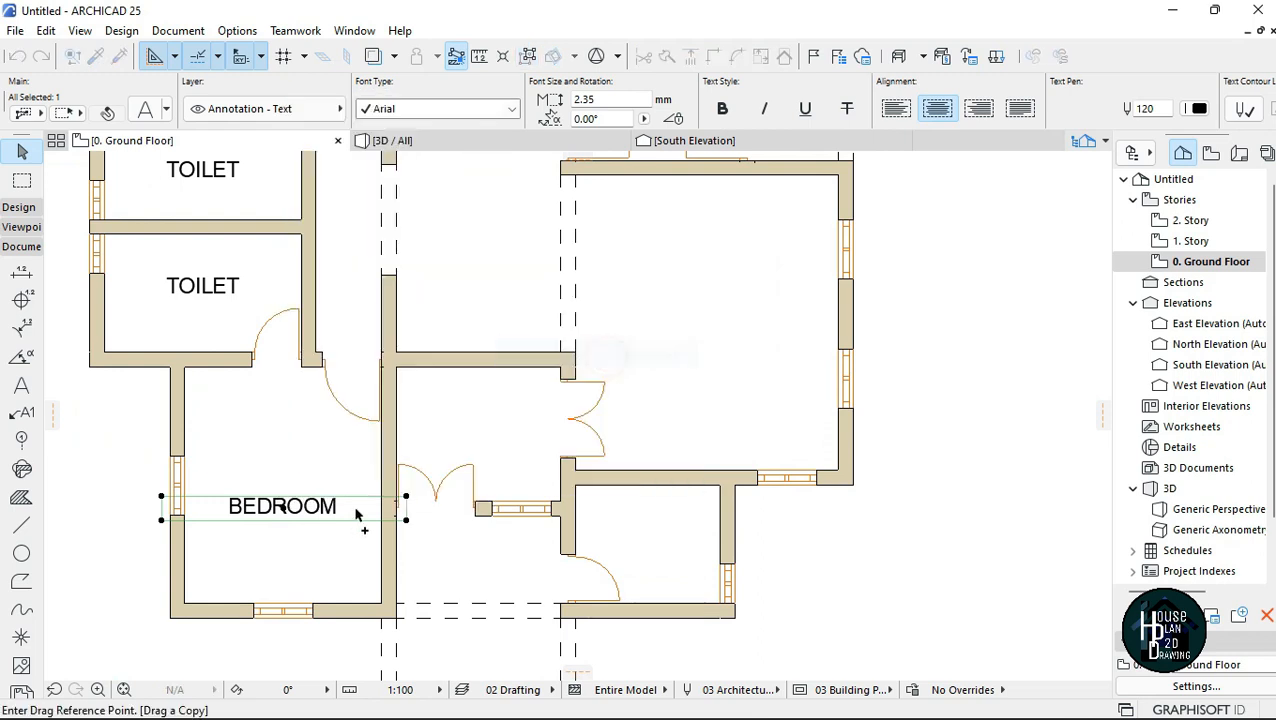
pyautogui.click(287, 511)
pyautogui.click(712, 313)
# Change the large east room's label text to SITTING ROOM.
pyautogui.doubleClick(705, 316)
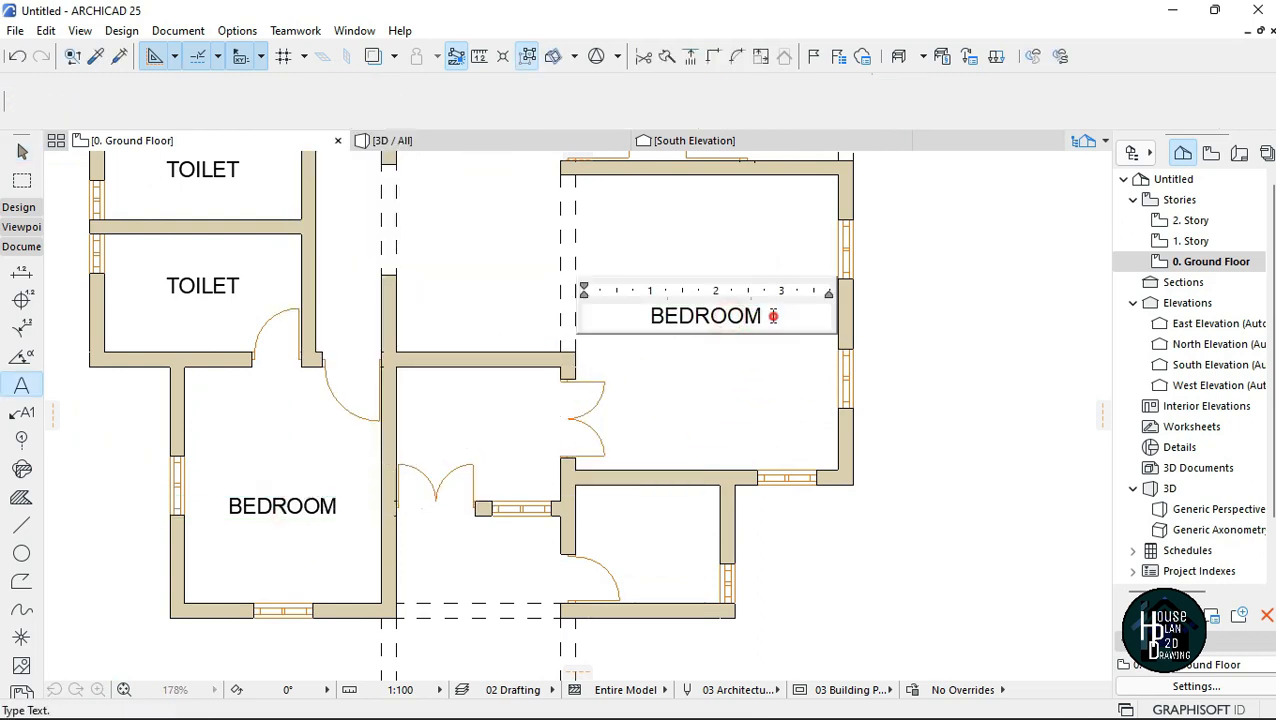
pyautogui.write('SITTING ROOM')
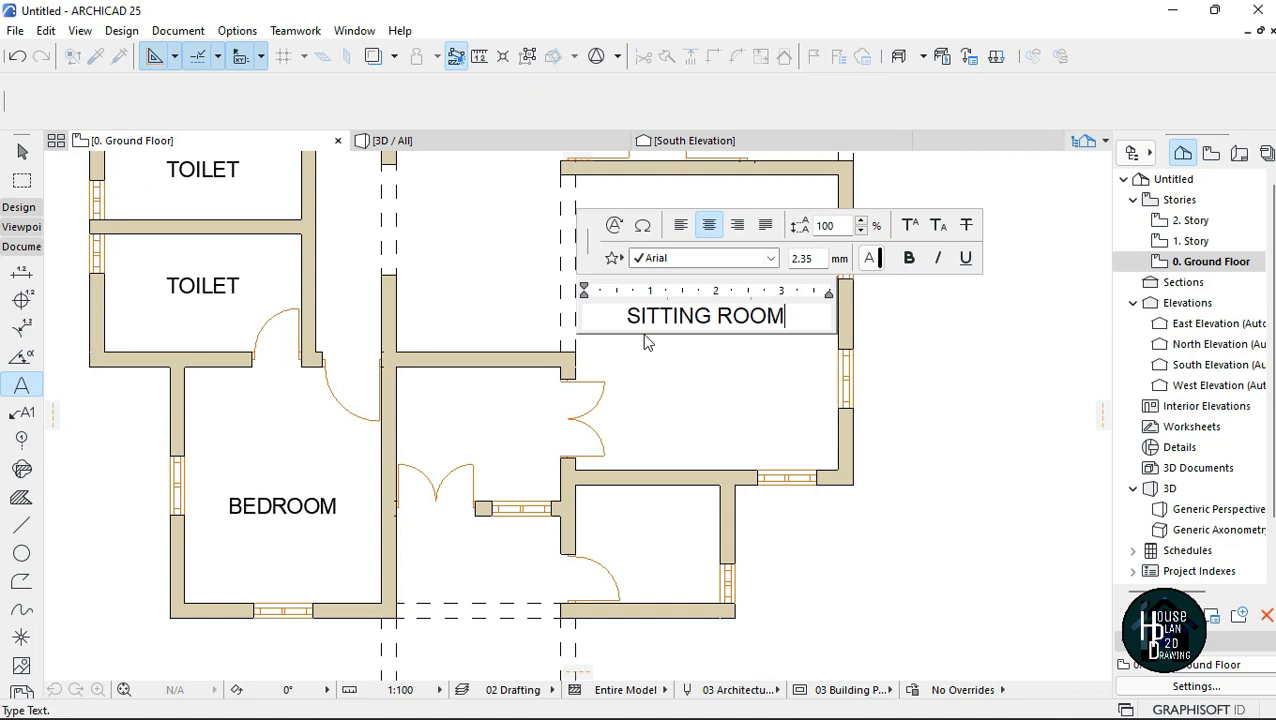
pyautogui.click(717, 427)
# Drag a copy of the SITTING ROOM label into the entrance room between the south-west bedroom and the sitting room.
pyautogui.rightClick(716, 311)
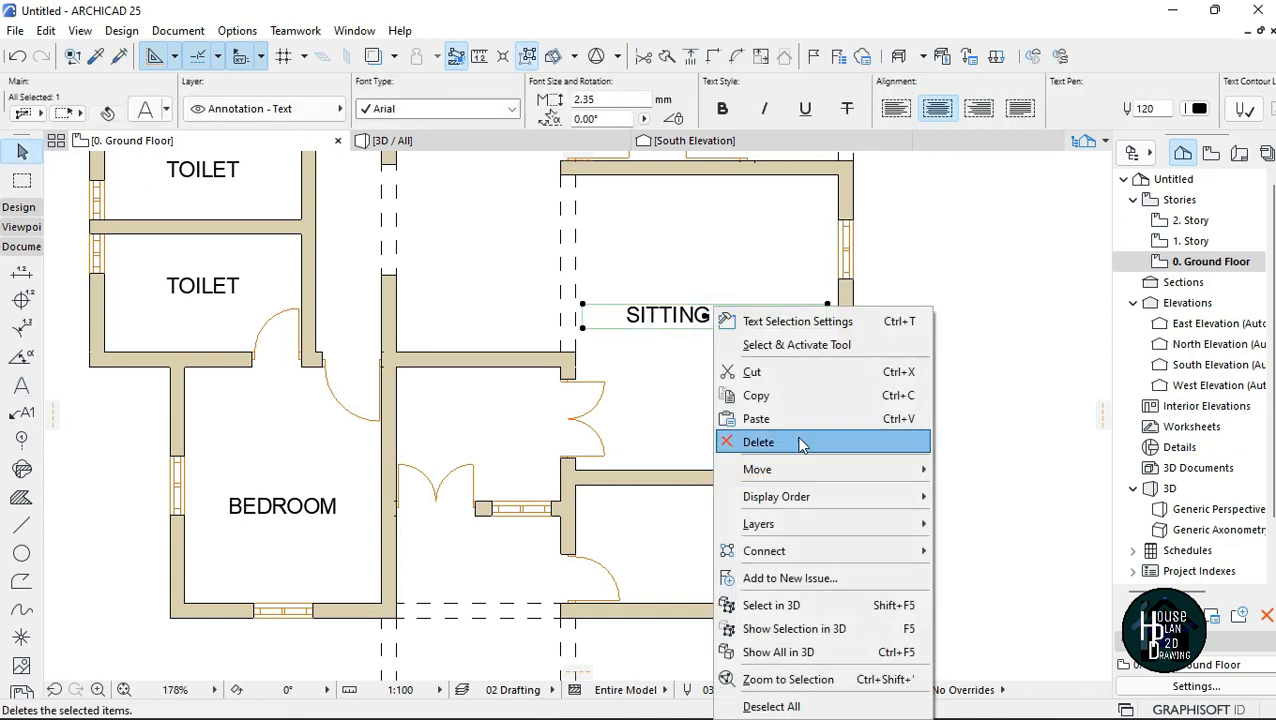
pyautogui.moveTo(838, 484)
pyautogui.click(994, 566)
pyautogui.click(704, 316)
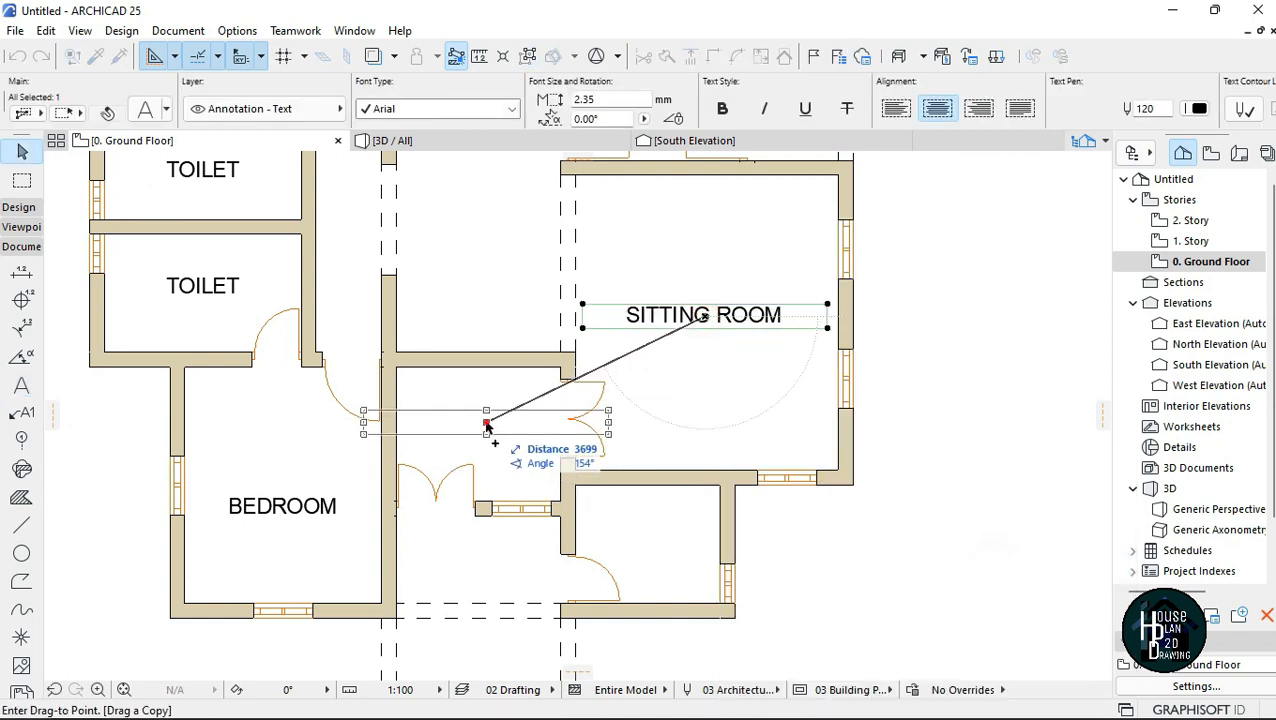
pyautogui.click(486, 423)
# Change the entrance room's label text to ANTE ROOM and deselect it.
pyautogui.doubleClick(500, 422)
pyautogui.hotkey('ctrl', 'a')
pyautogui.write('AT')
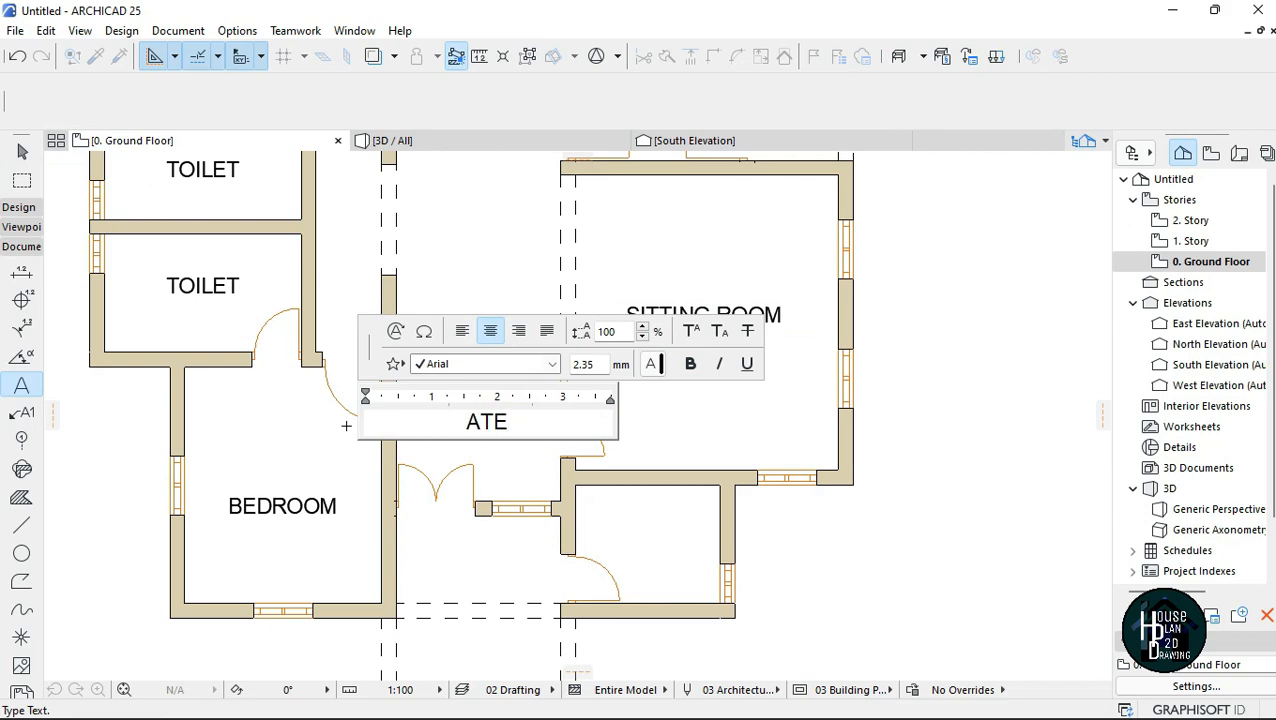
pyautogui.write('TE ROOM')
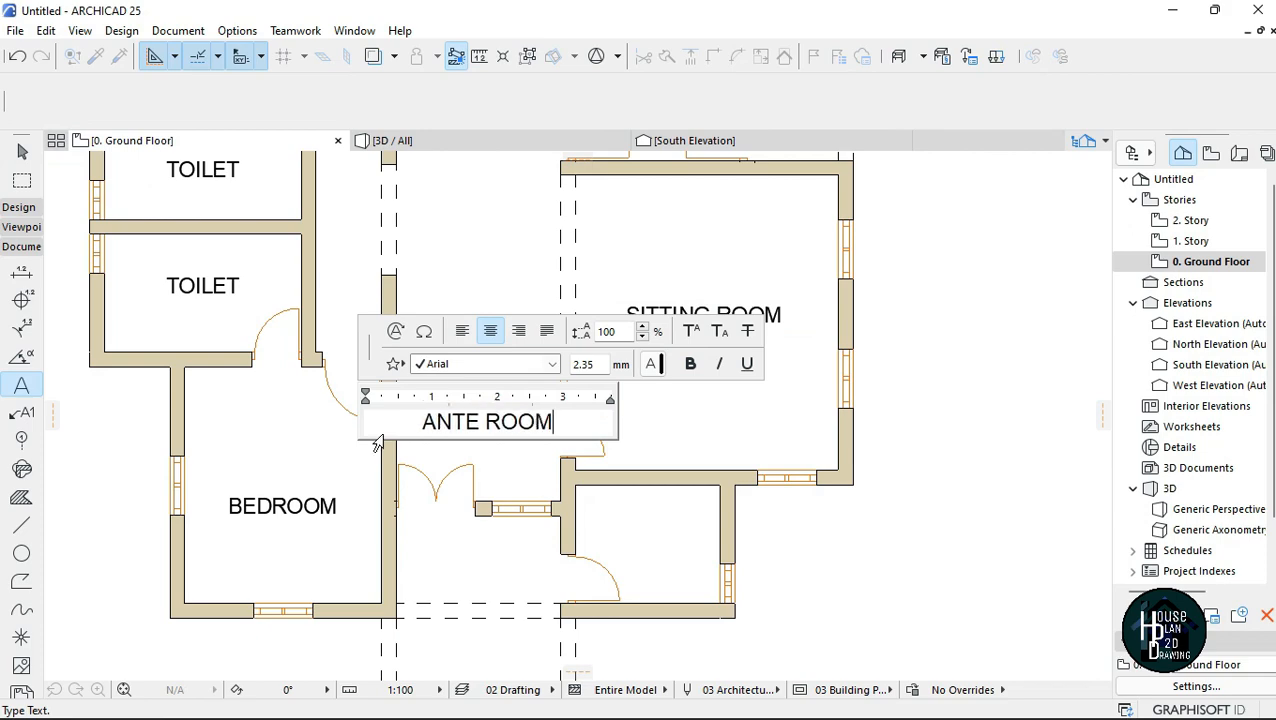
pyautogui.click(378, 444)
pyautogui.scroll(5, 484, 455)
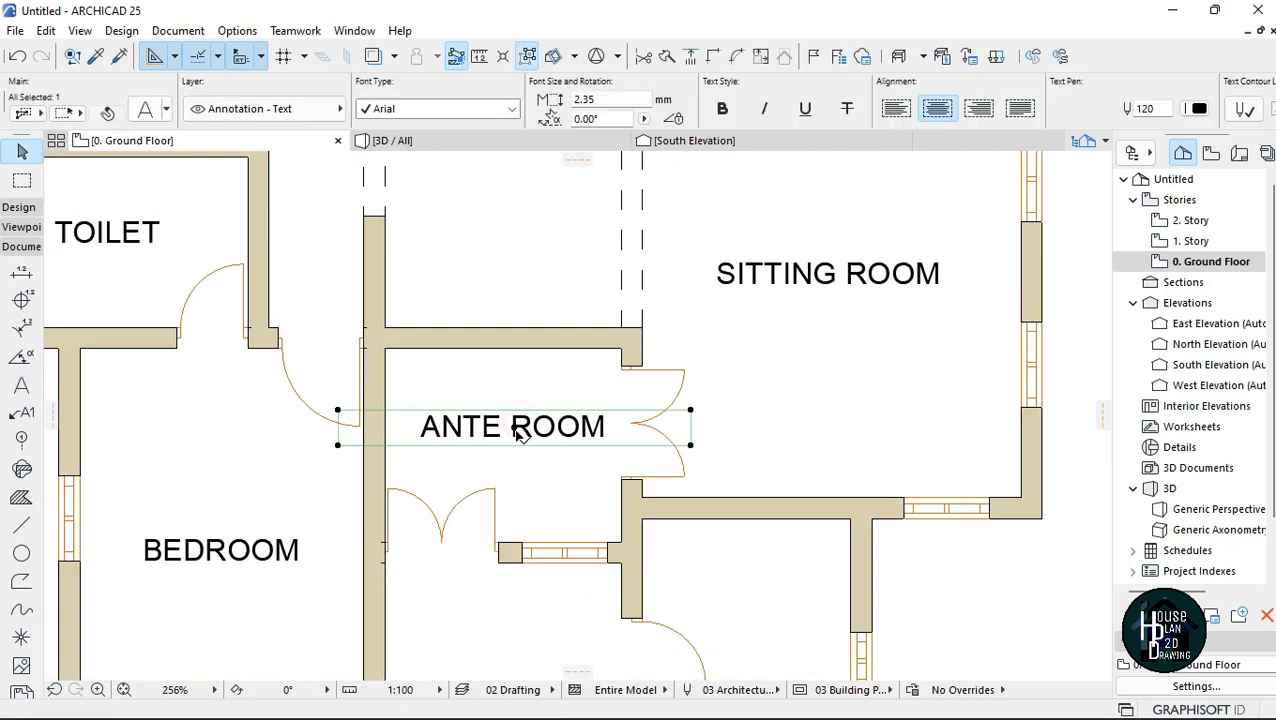
pyautogui.click(518, 432)
pyautogui.click(535, 504)
# Drag a copy of the north-west BEDROOM label into the room just west of the small north-east corner room.
pyautogui.scroll(-5, 557, 457)
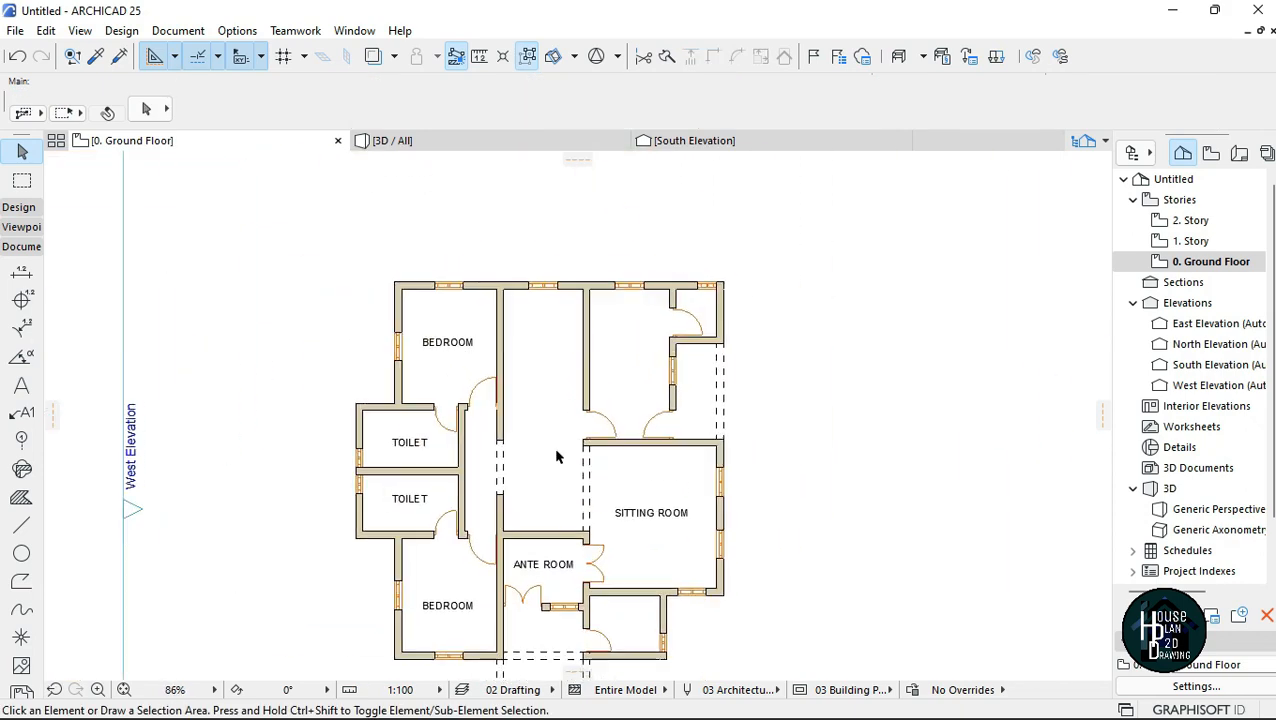
pyautogui.scroll(3, 655, 376)
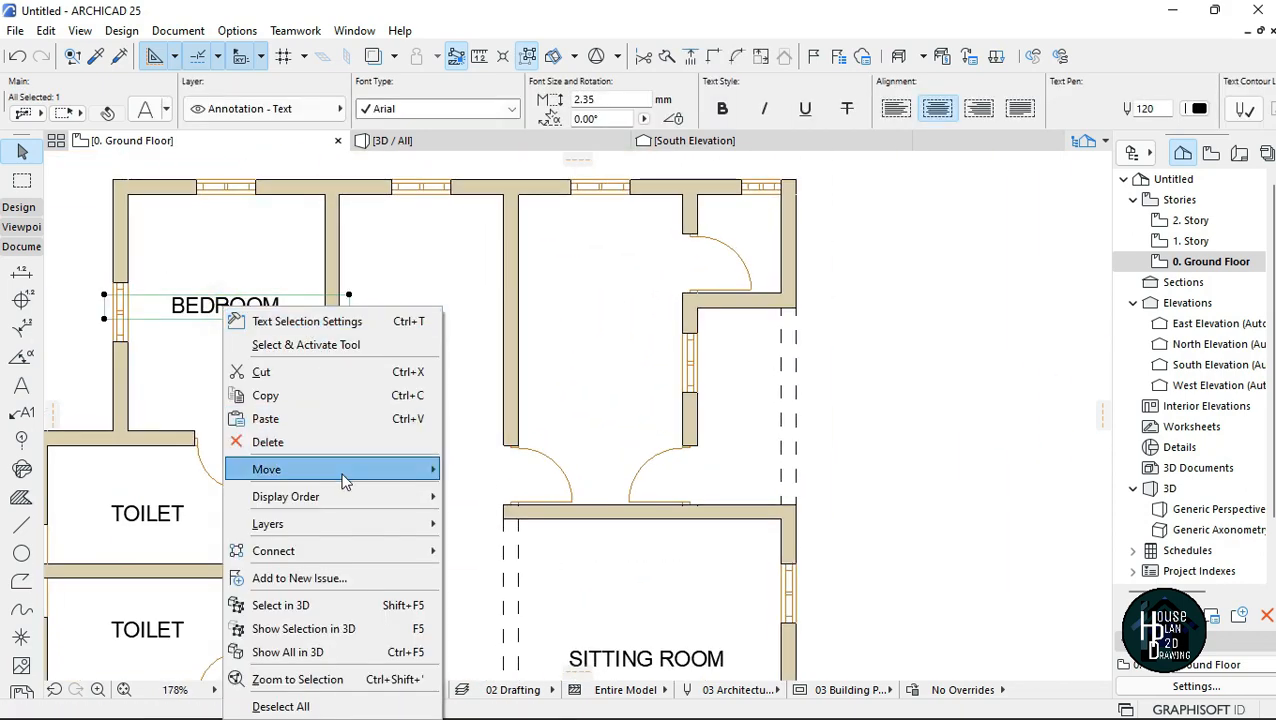
pyautogui.moveTo(340, 469)
pyautogui.click(513, 567)
pyautogui.click(226, 307)
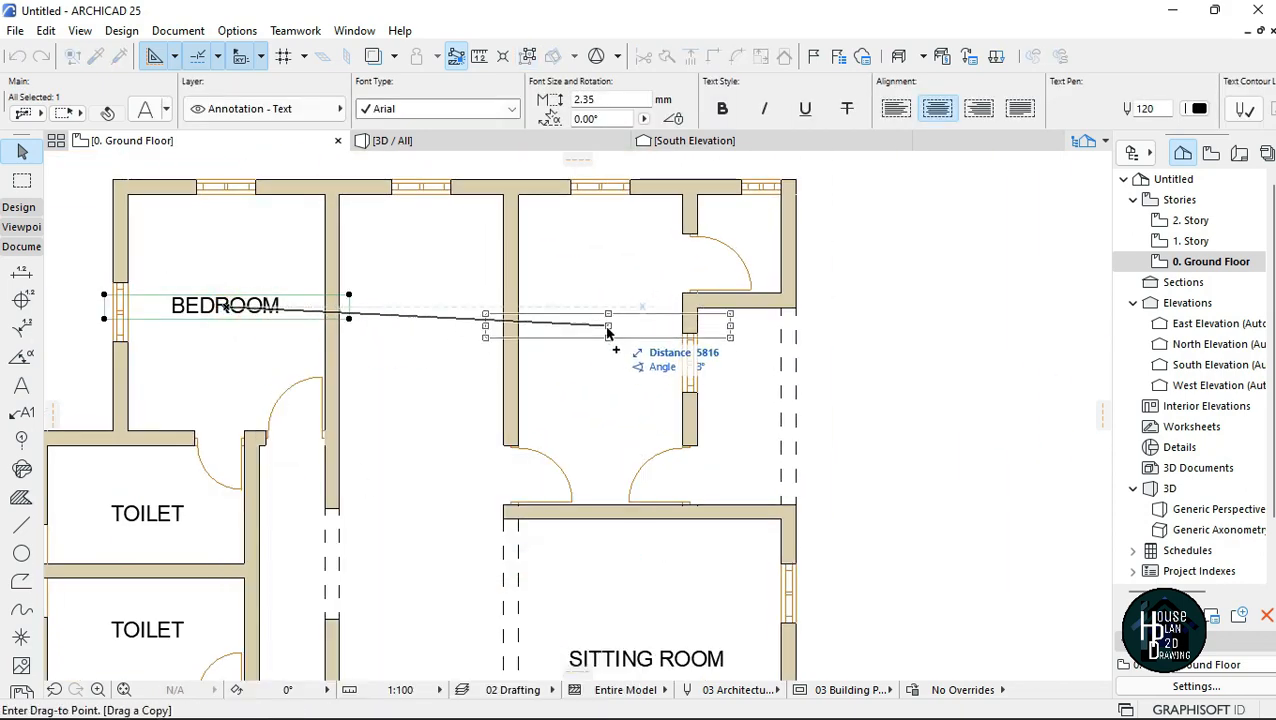
pyautogui.click(604, 330)
# Change the copied label's text to KITCHEN and leave the text editor.
pyautogui.doubleClick(606, 328)
pyautogui.moveTo(675, 328); pyautogui.dragTo(520, 343)
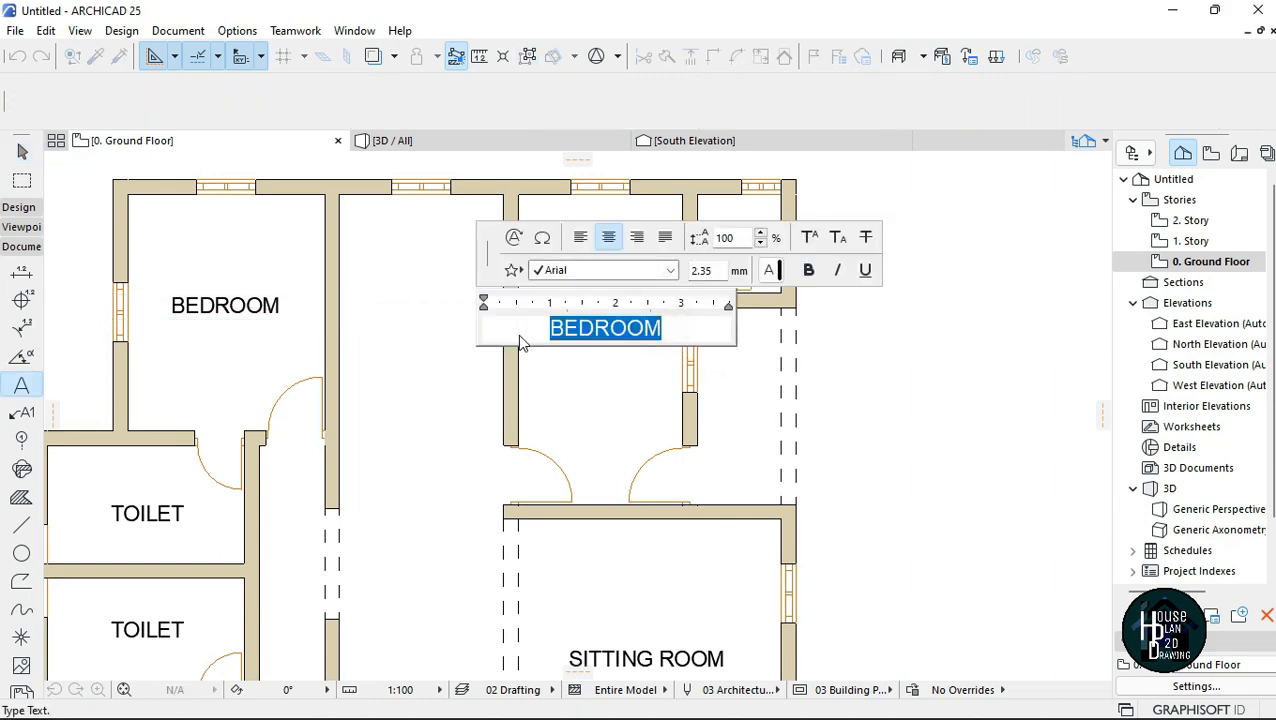
pyautogui.write('KITCHEN')
pyautogui.click(600, 398)
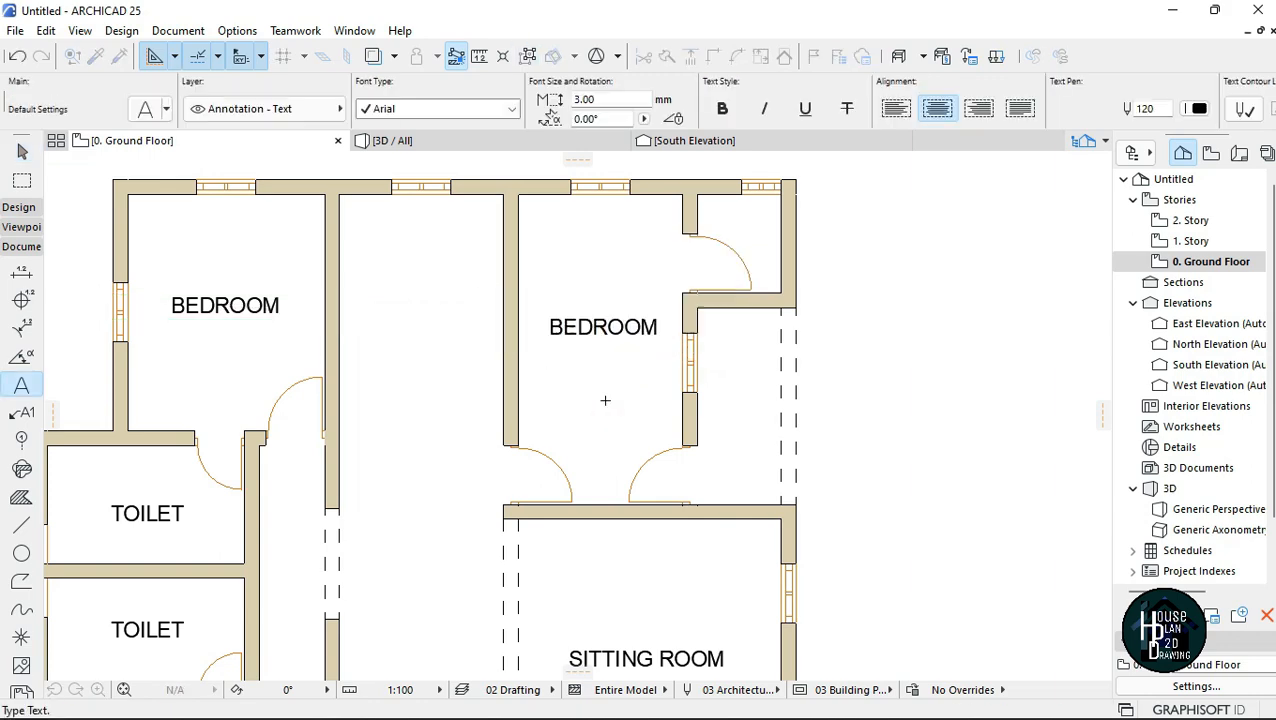
pyautogui.press('Escape')
# Drag a copy of the north-west BEDROOM label into the long room between that bedroom and the kitchen.
pyautogui.scroll(-1, 614, 415)
pyautogui.scroll(1, 631, 339)
pyautogui.scroll(-1, 631, 339)
pyautogui.scroll(1, 447, 347)
pyautogui.click(316, 345)
pyautogui.hotkey('ctrl', 'shift', 'd')
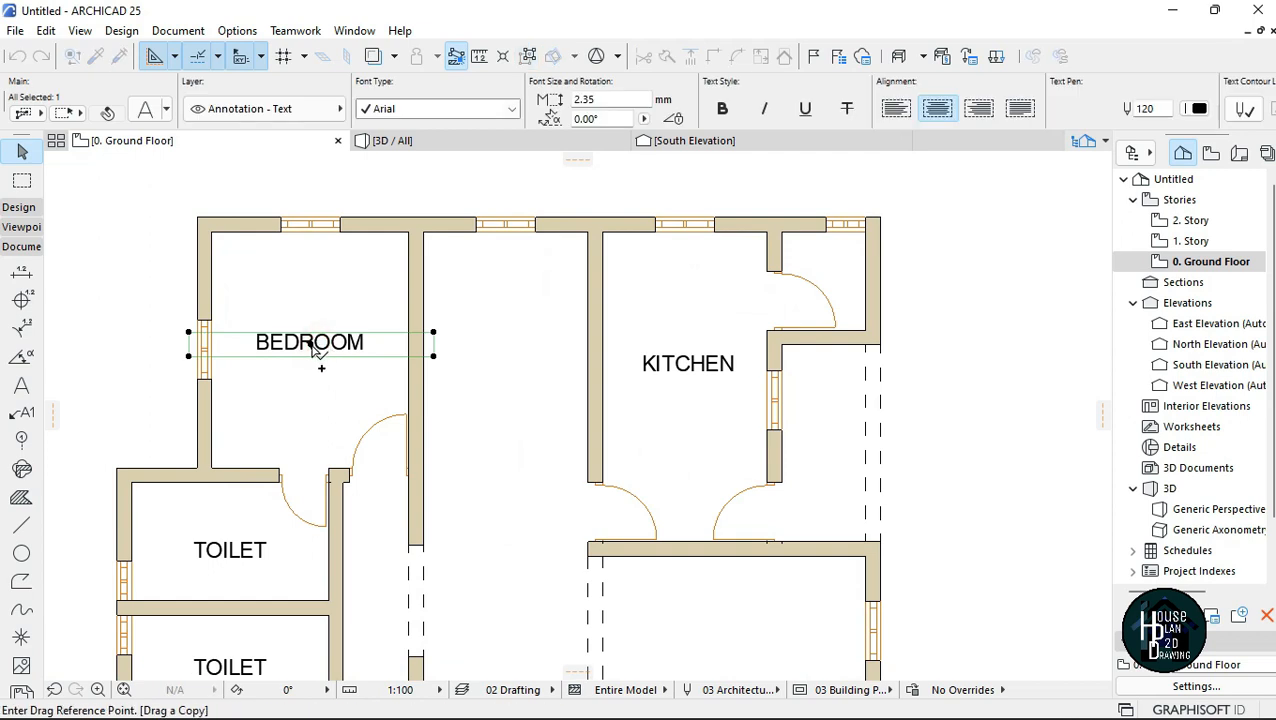
pyautogui.click(315, 346)
pyautogui.click(513, 322)
# Change the label text in the long central room to DINING and deselect it.
pyautogui.doubleClick(520, 320)
pyautogui.moveTo(583, 321); pyautogui.dragTo(404, 331)
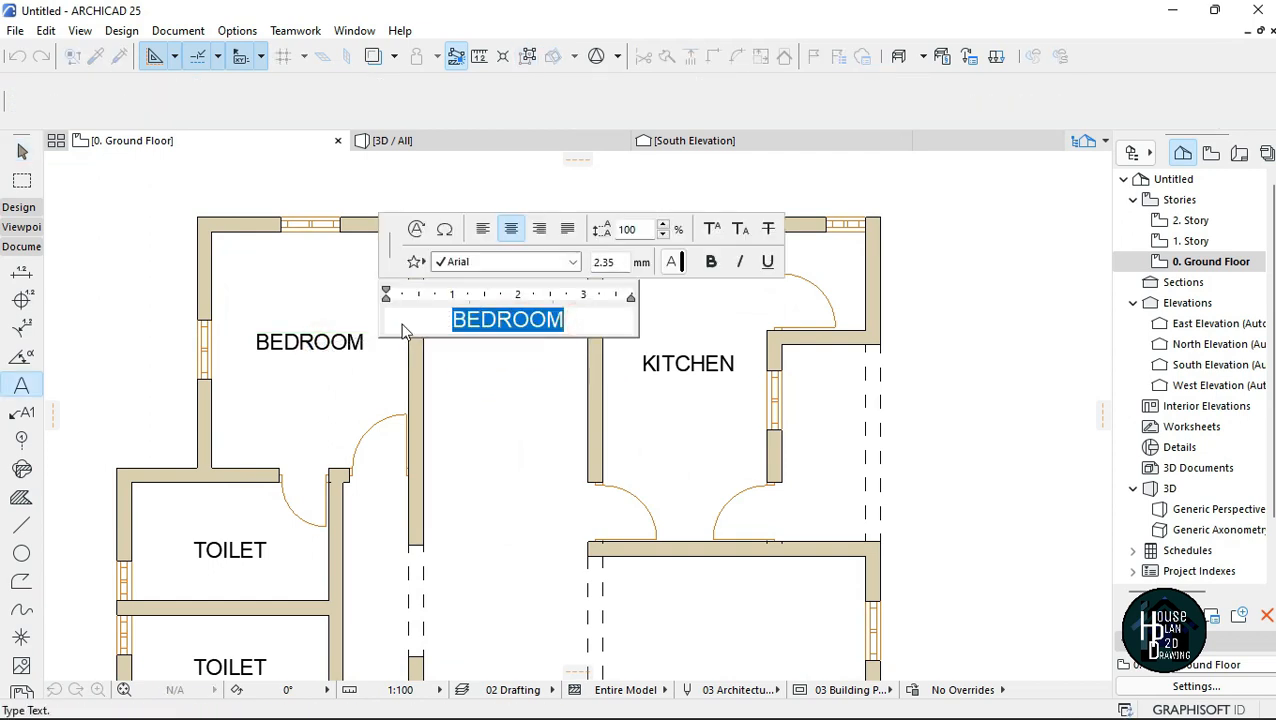
pyautogui.write('DININ')
pyautogui.click(483, 434)
pyautogui.press('Escape')
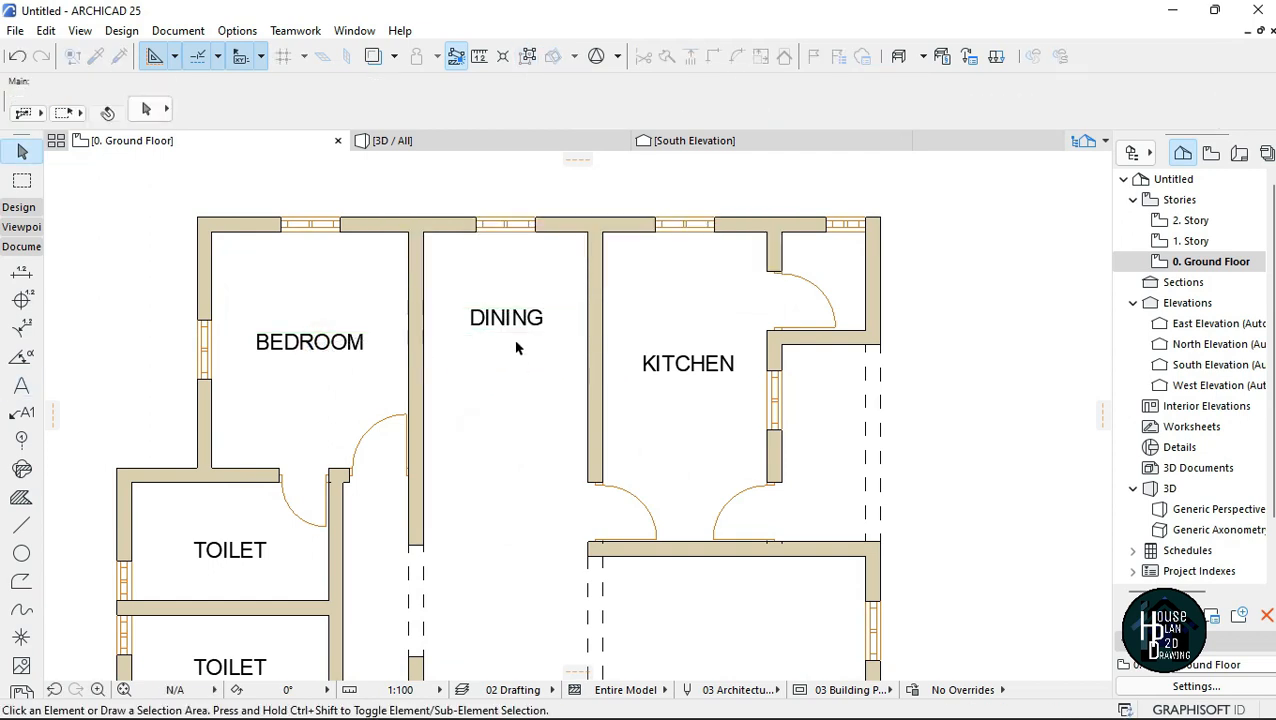
# Move the DINING label slightly south so it sits closer in line with the BEDROOM and KITCHEN labels.
pyautogui.click(505, 321)
pyautogui.hotkey('ctrl', 'd')
pyautogui.click(505, 322)
pyautogui.click(507, 355)
pyautogui.press('Escape')
pyautogui.scroll(-2, 510, 365)
pyautogui.scroll(2, 527, 461)
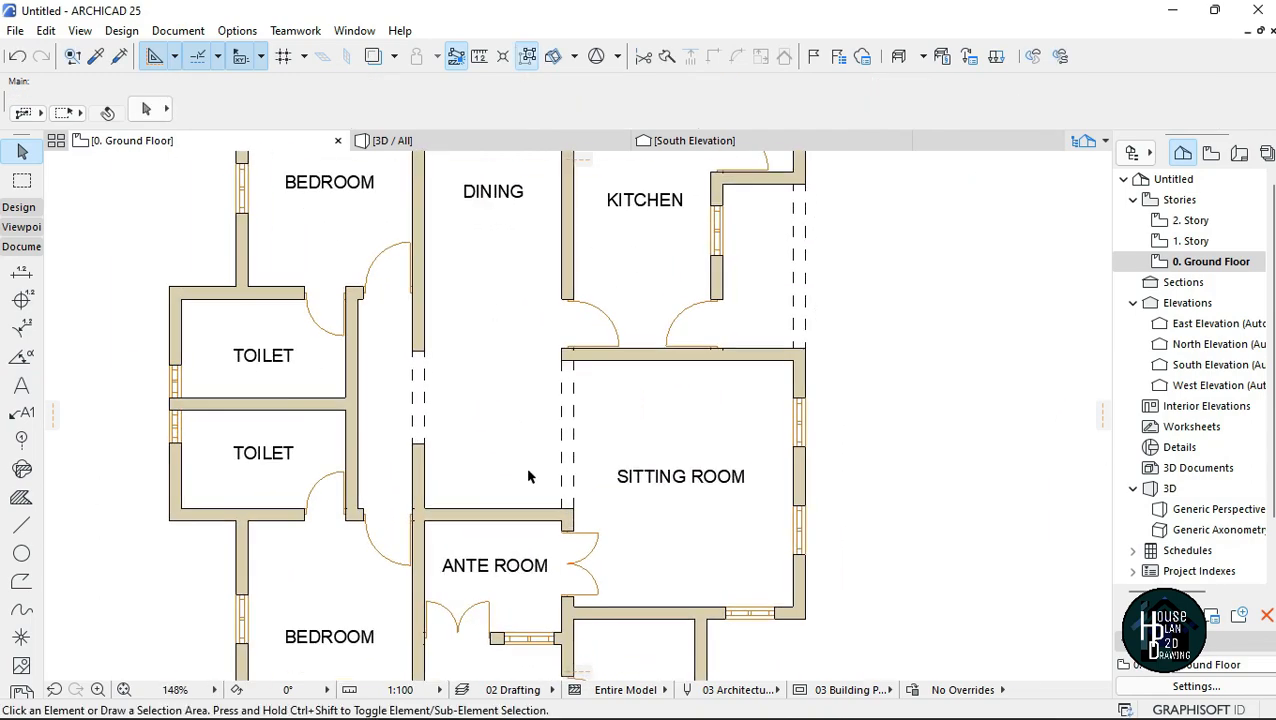
# Drag a copy of the DINING label into the small room at the plan's north-east corner.
pyautogui.scroll(-2, 489, 454)
pyautogui.scroll(-1, 552, 251)
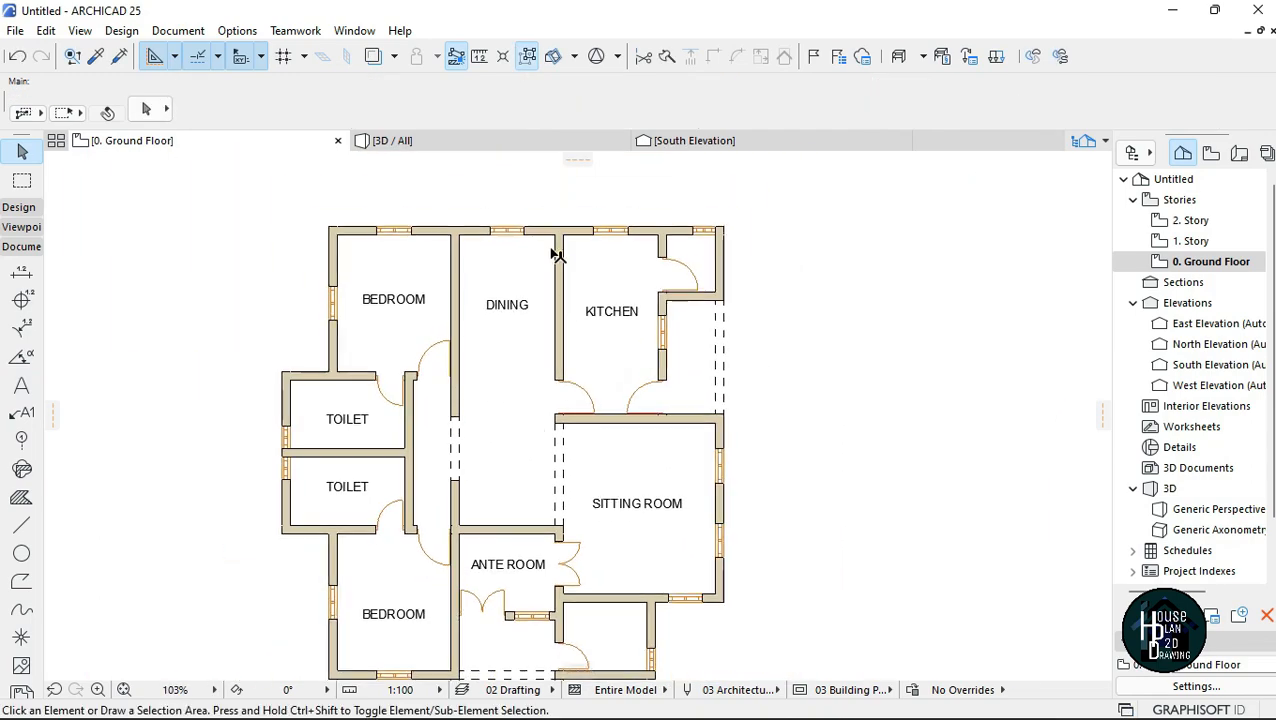
pyautogui.scroll(4, 607, 293)
pyautogui.click(336, 441)
pyautogui.hotkey('ctrl', 'shift', 'd')
pyautogui.click(311, 443)
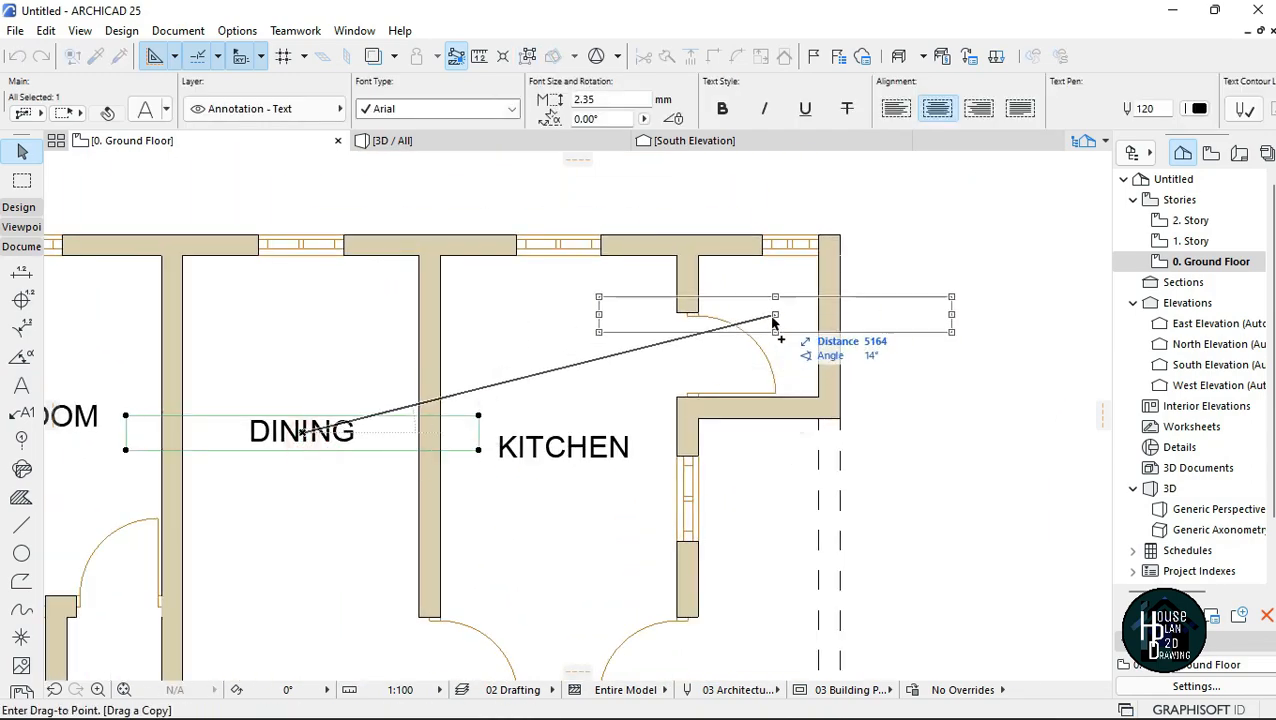
pyautogui.click(765, 335)
# Change the north-east corner room's label text to STORE.
pyautogui.doubleClick(760, 333)
pyautogui.write('STORE')
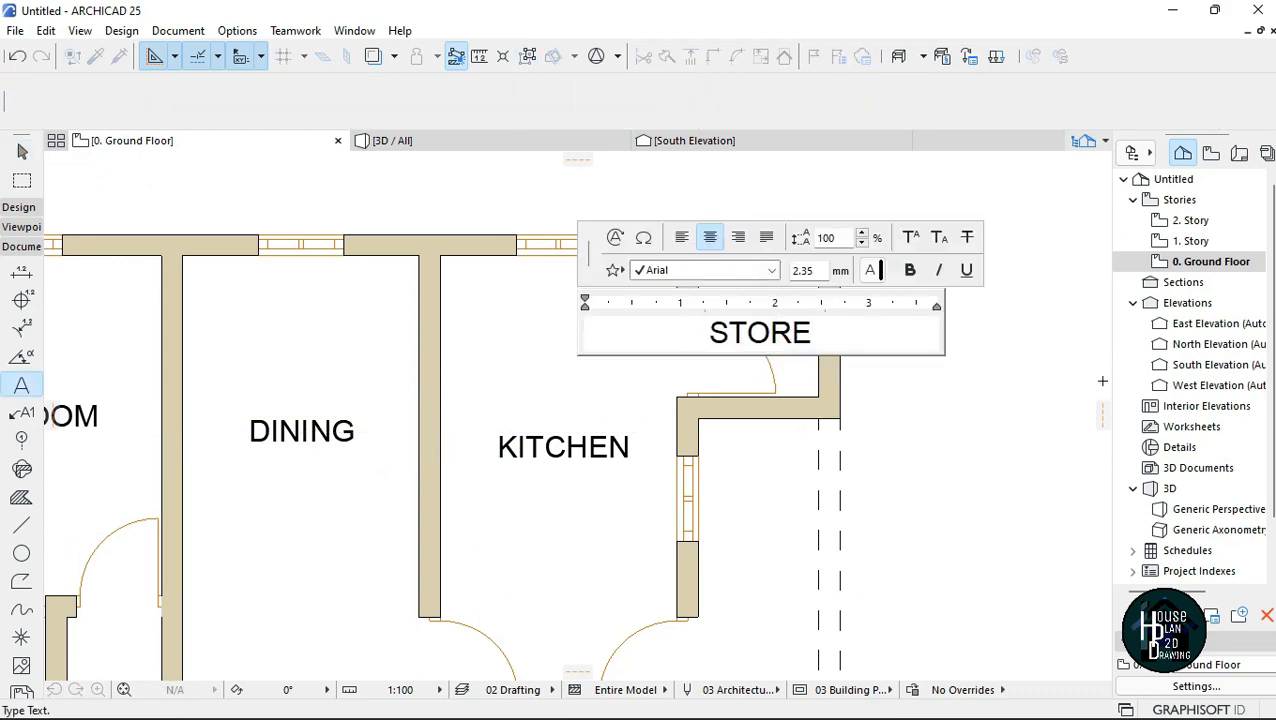
pyautogui.click(777, 441)
pyautogui.scroll(2, 763, 427)
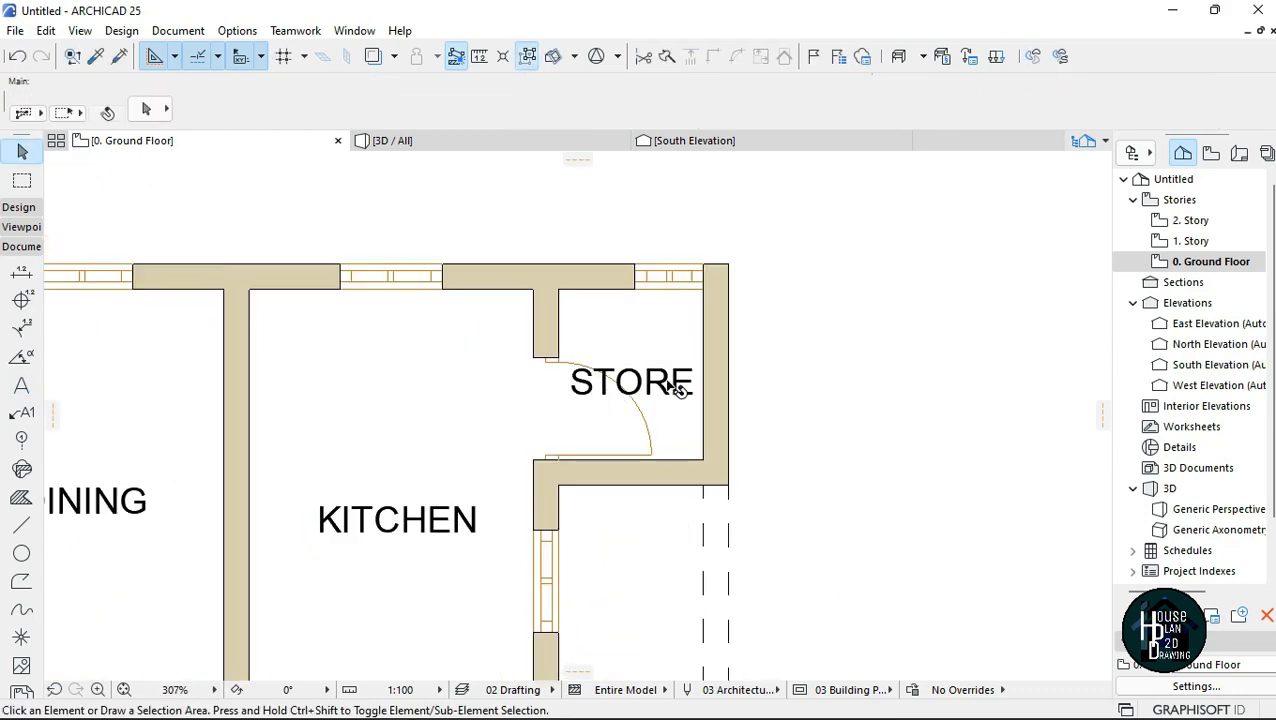
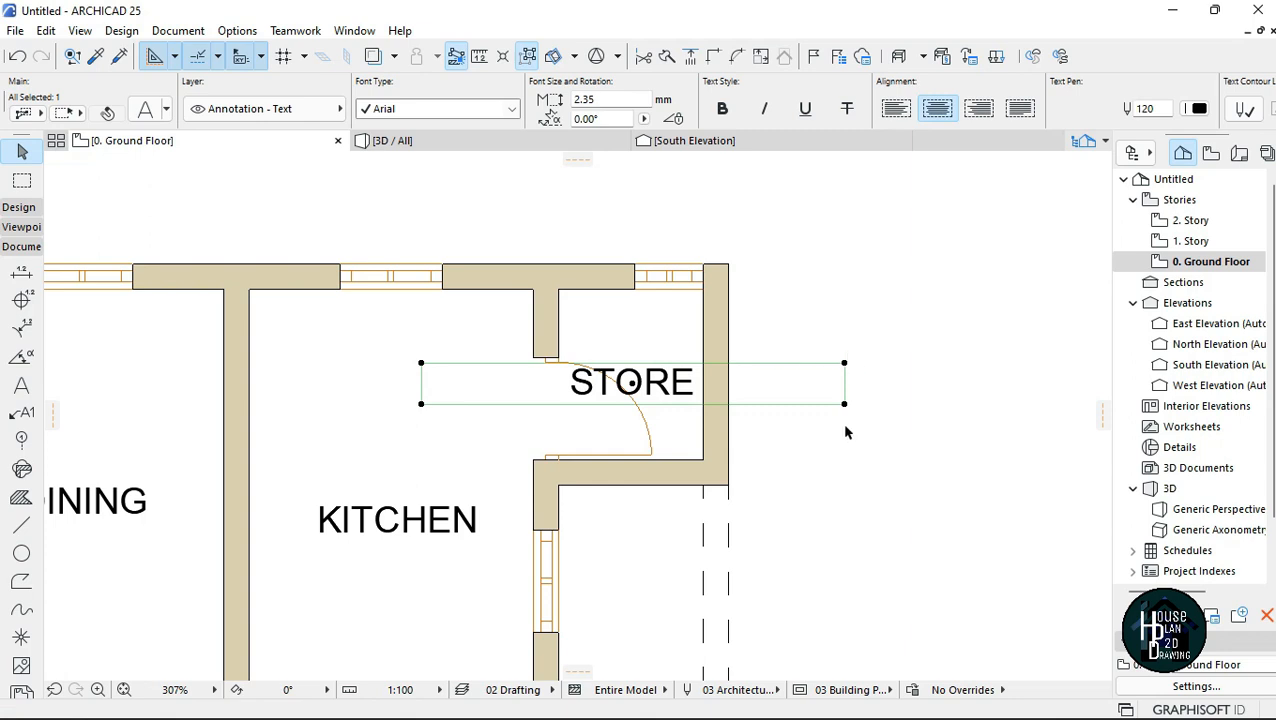
# Narrow the STORE label's text box from both sides so it roughly fits the width of the small room.
pyautogui.click(423, 366)
pyautogui.click(567, 363)
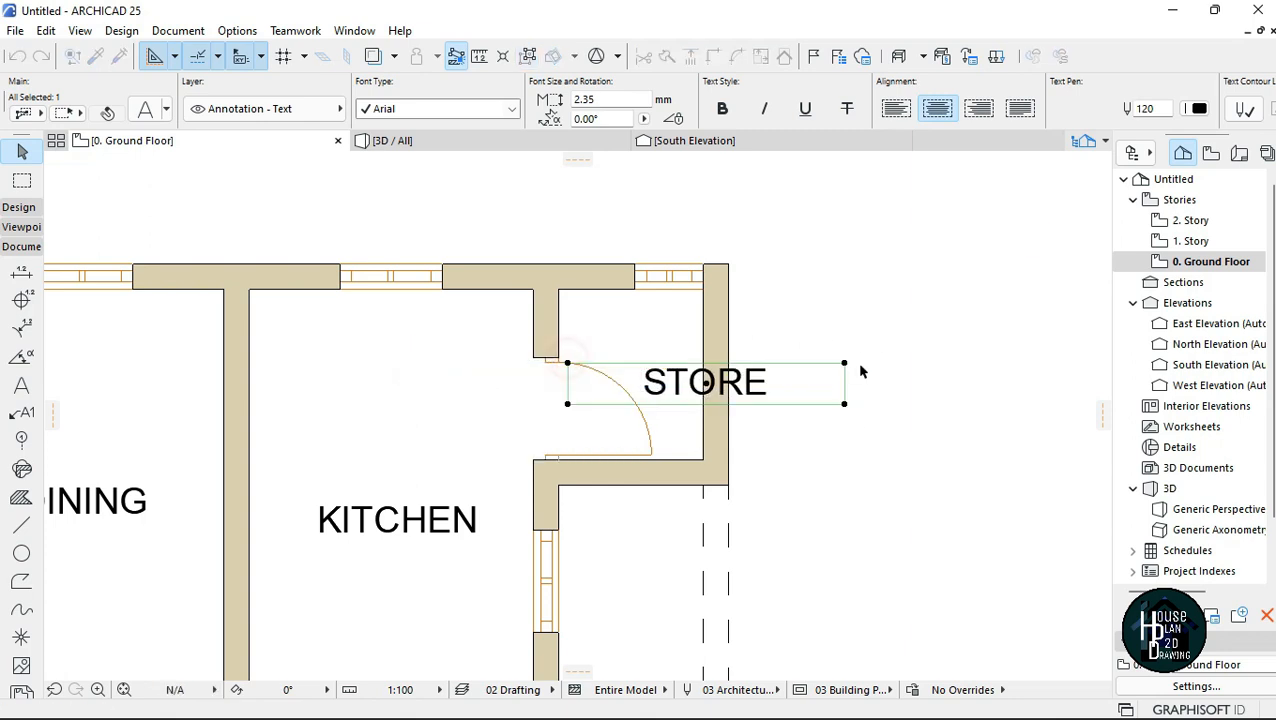
pyautogui.click(845, 365)
pyautogui.click(751, 365)
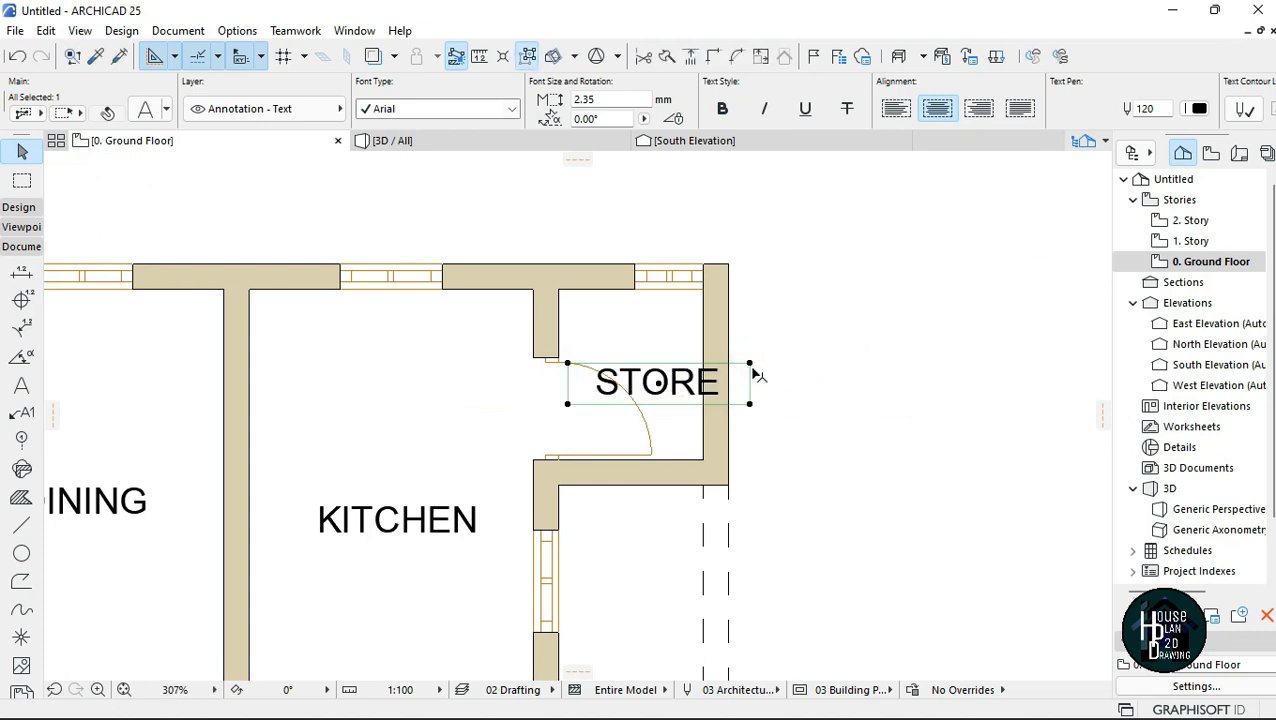
pyautogui.click(751, 365)
pyautogui.click(728, 364)
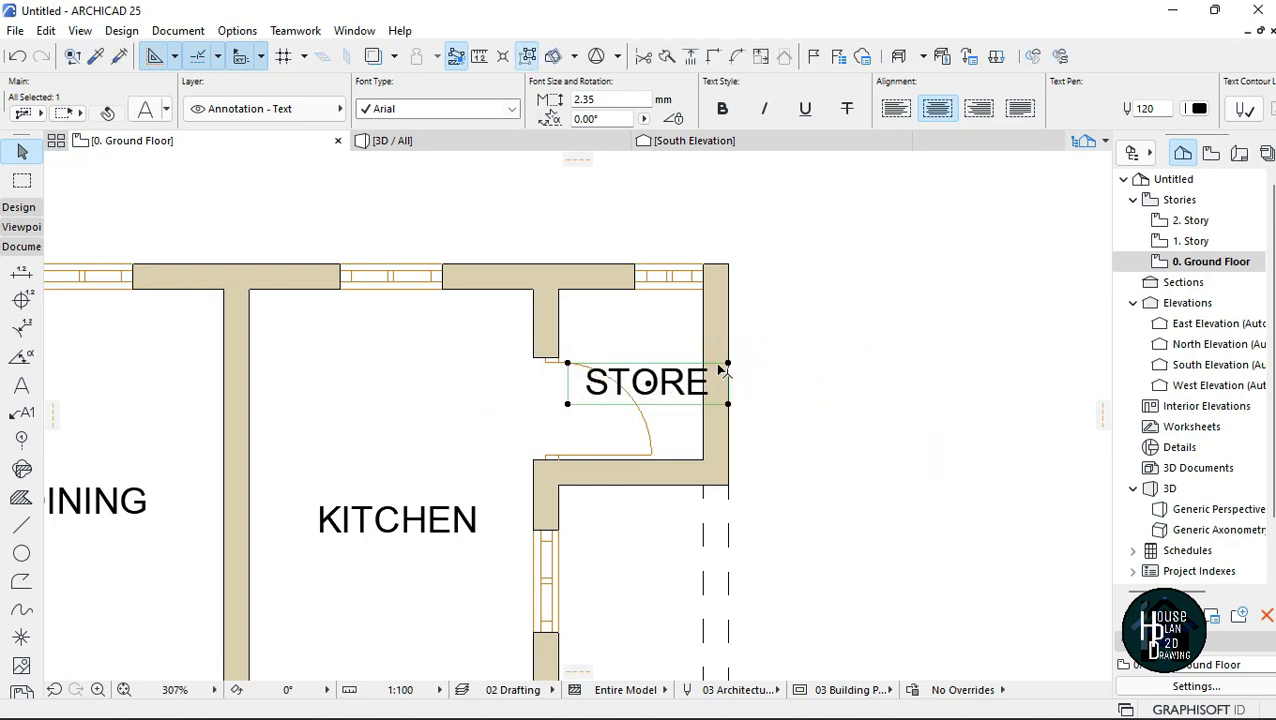
# Move the STORE label to the middle of the north-east corner room's width and deselect it.
pyautogui.click(655, 392)
pyautogui.click(645, 386)
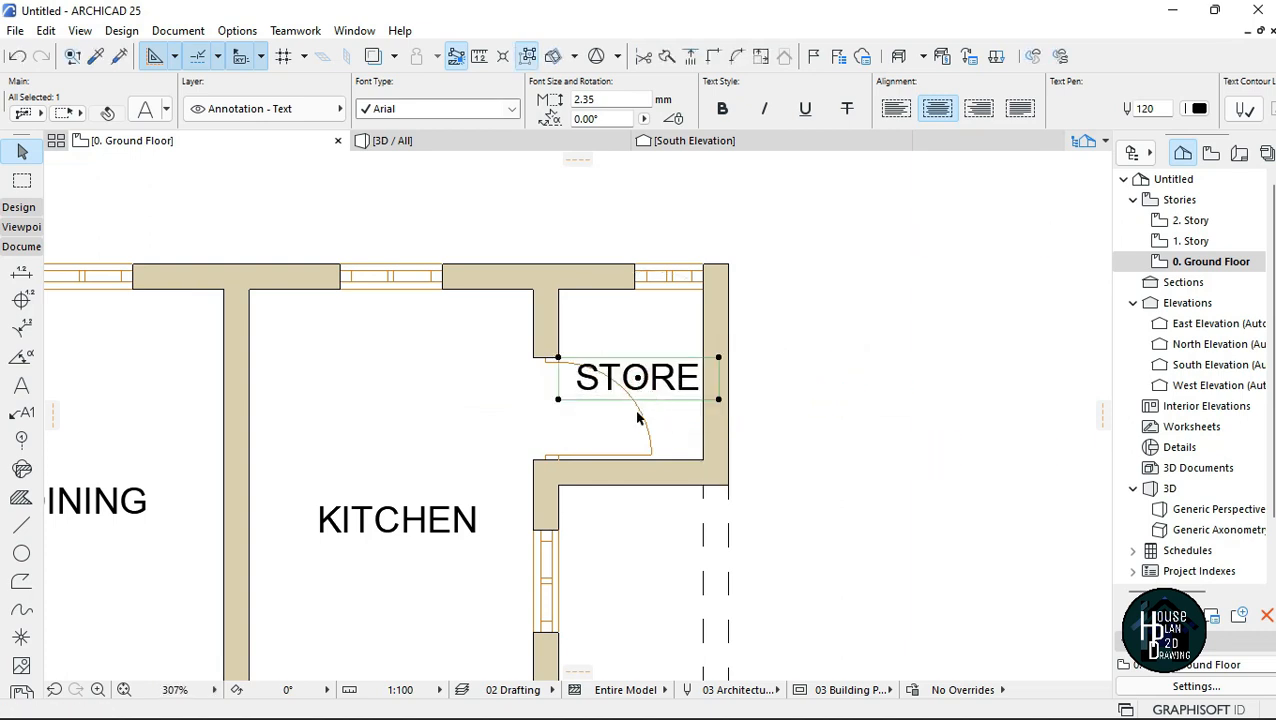
pyautogui.click(655, 410)
pyautogui.scroll(5, 652, 385)
pyautogui.click(660, 375)
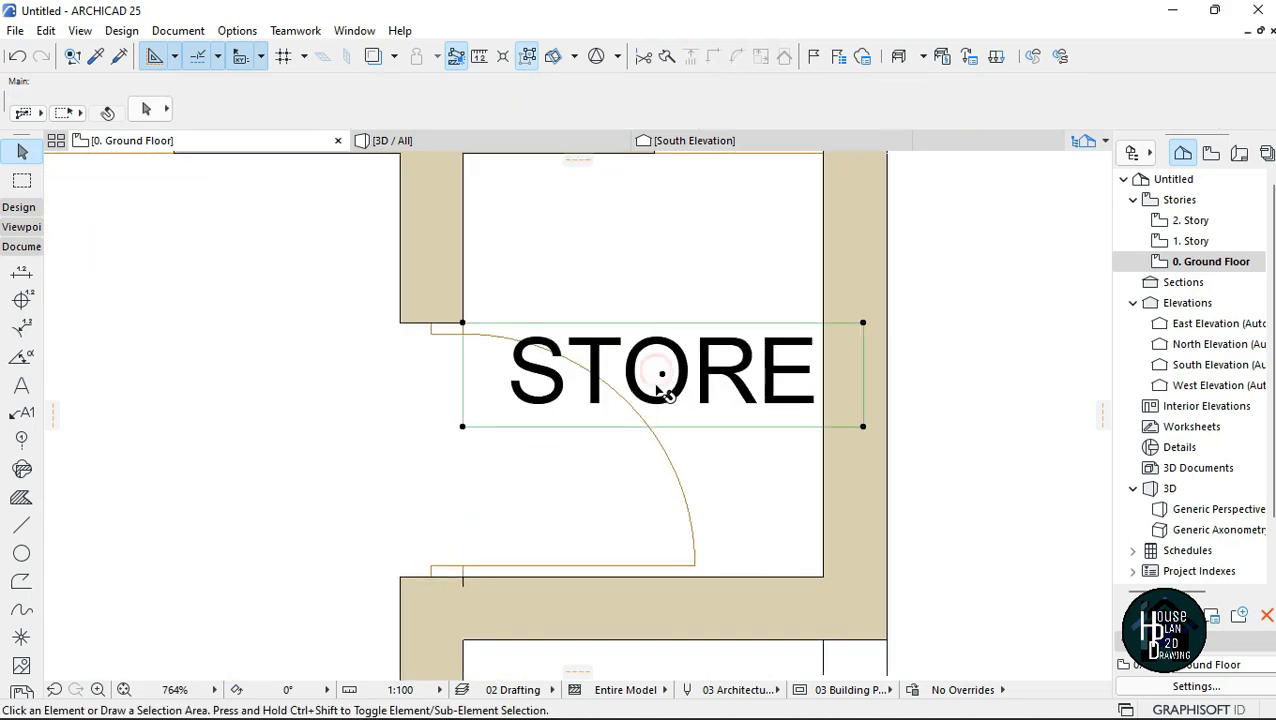
pyautogui.press('Escape')
# Drag a copy of the KITCHEN label into the open entrance area south of the ante room.
pyautogui.scroll(-14, 655, 365)
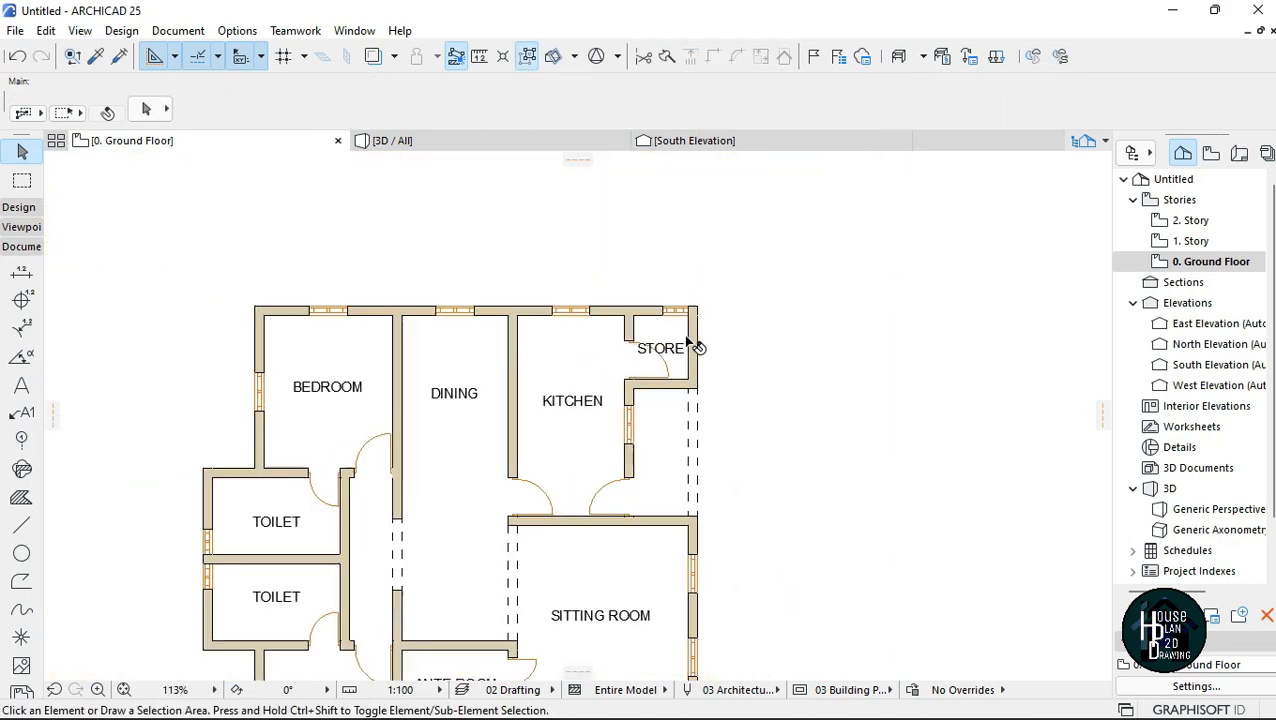
pyautogui.scroll(4, 598, 516)
pyautogui.scroll(-3, 584, 504)
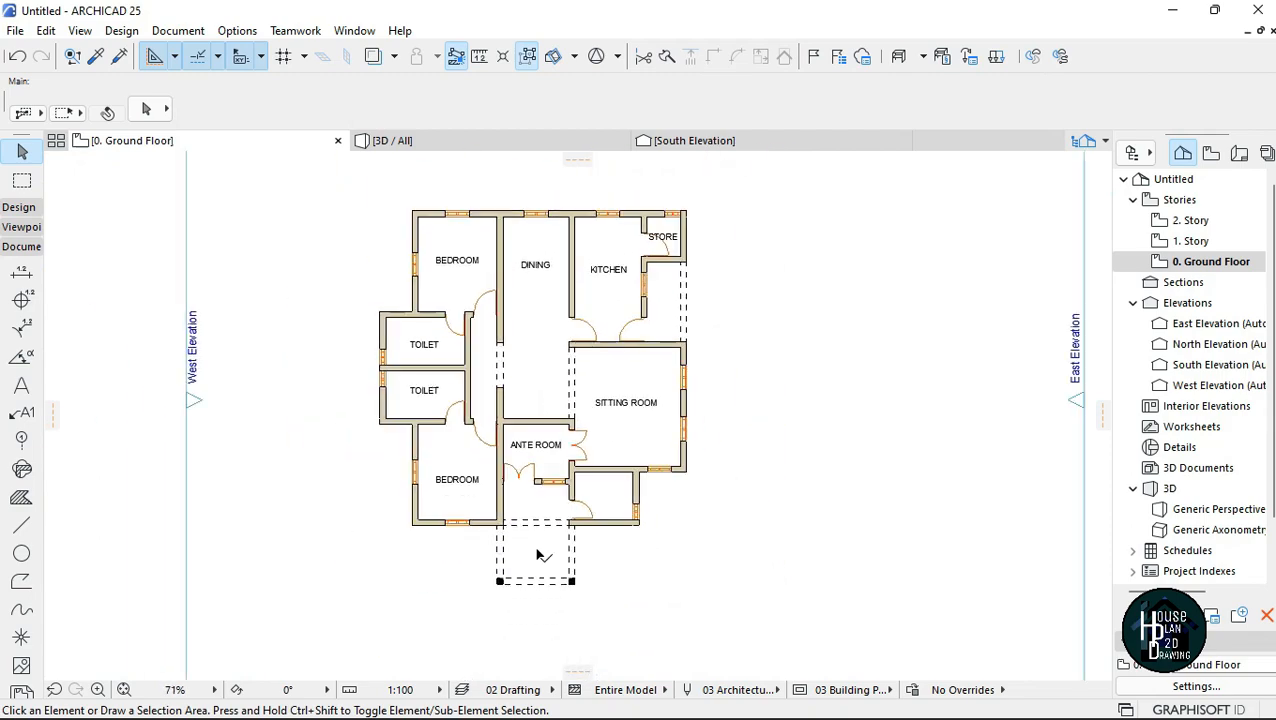
pyautogui.scroll(3, 525, 540)
pyautogui.scroll(-3, 598, 333)
pyautogui.scroll(6, 592, 295)
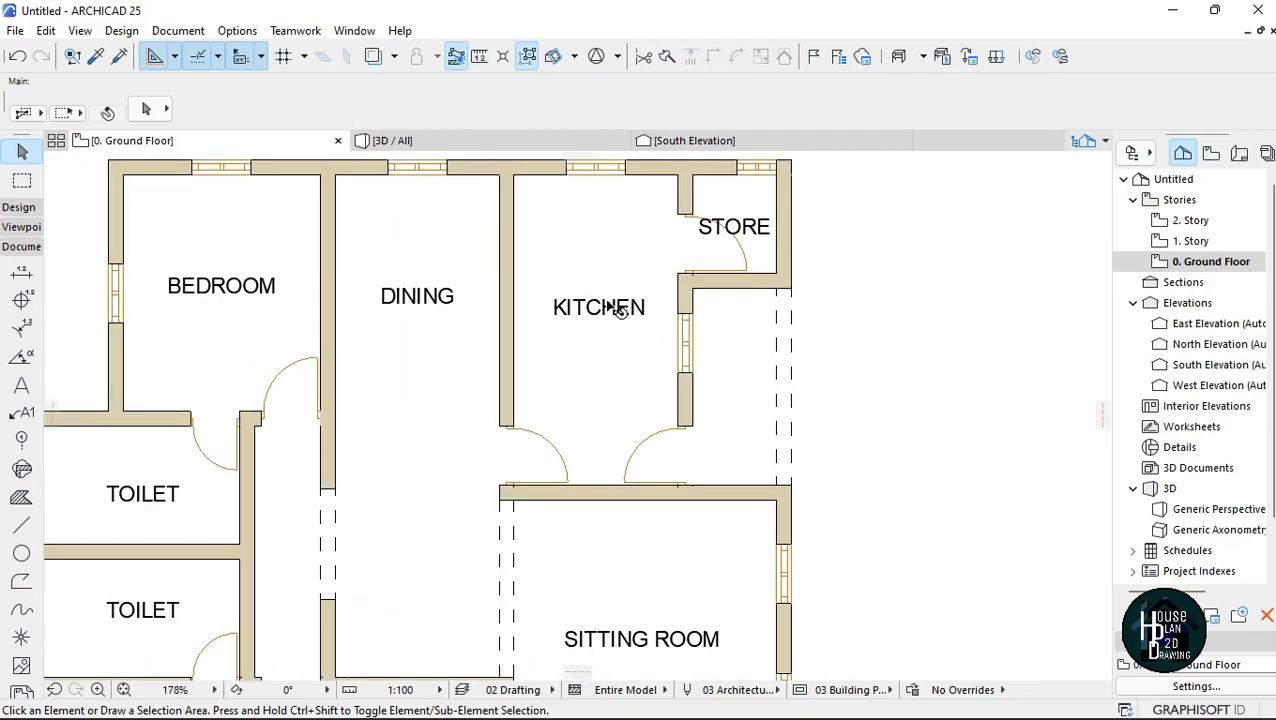
pyautogui.scroll(3, 607, 305)
pyautogui.click(618, 310)
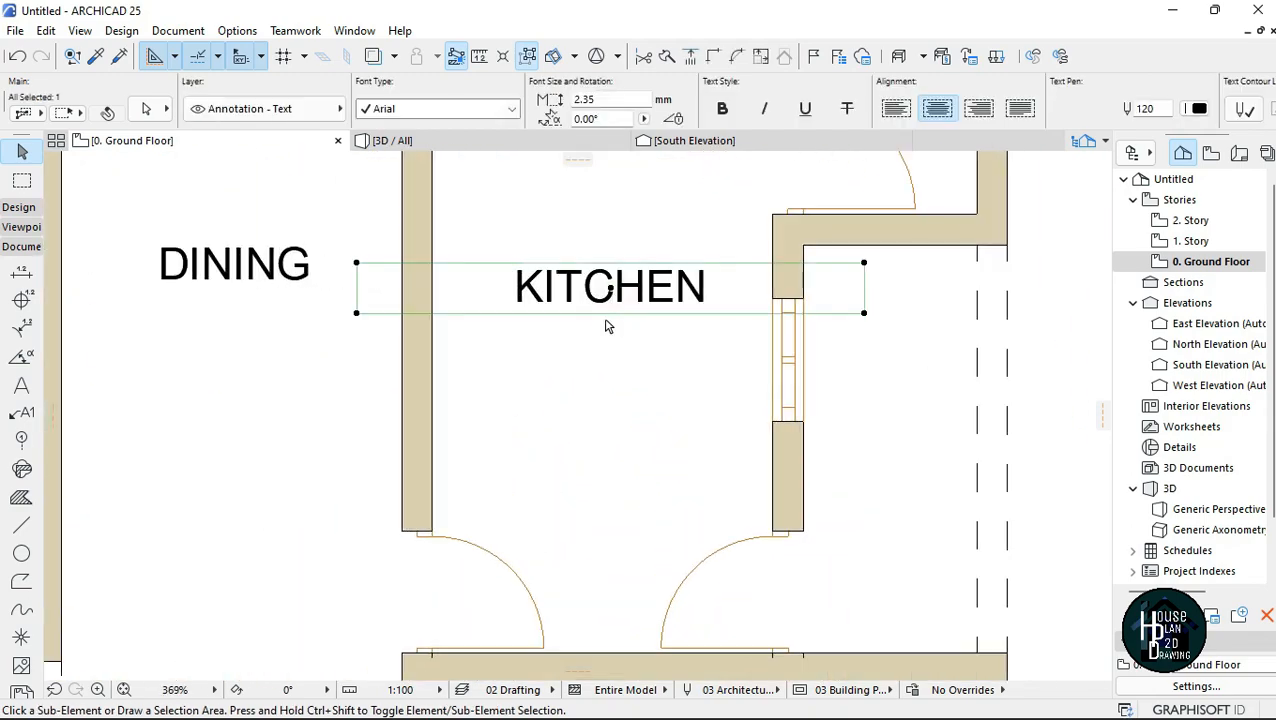
pyautogui.scroll(-5, 584, 256)
pyautogui.scroll(6, 570, 285)
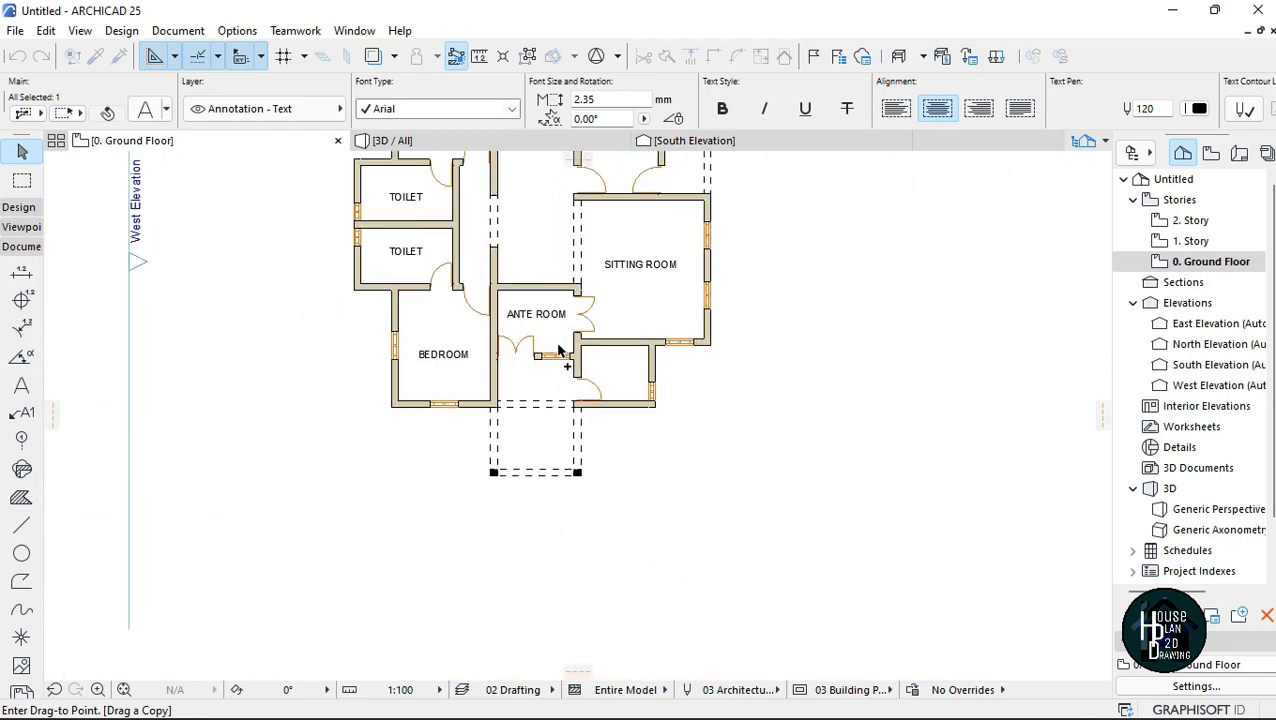
pyautogui.scroll(2, 509, 433)
pyautogui.click(515, 433)
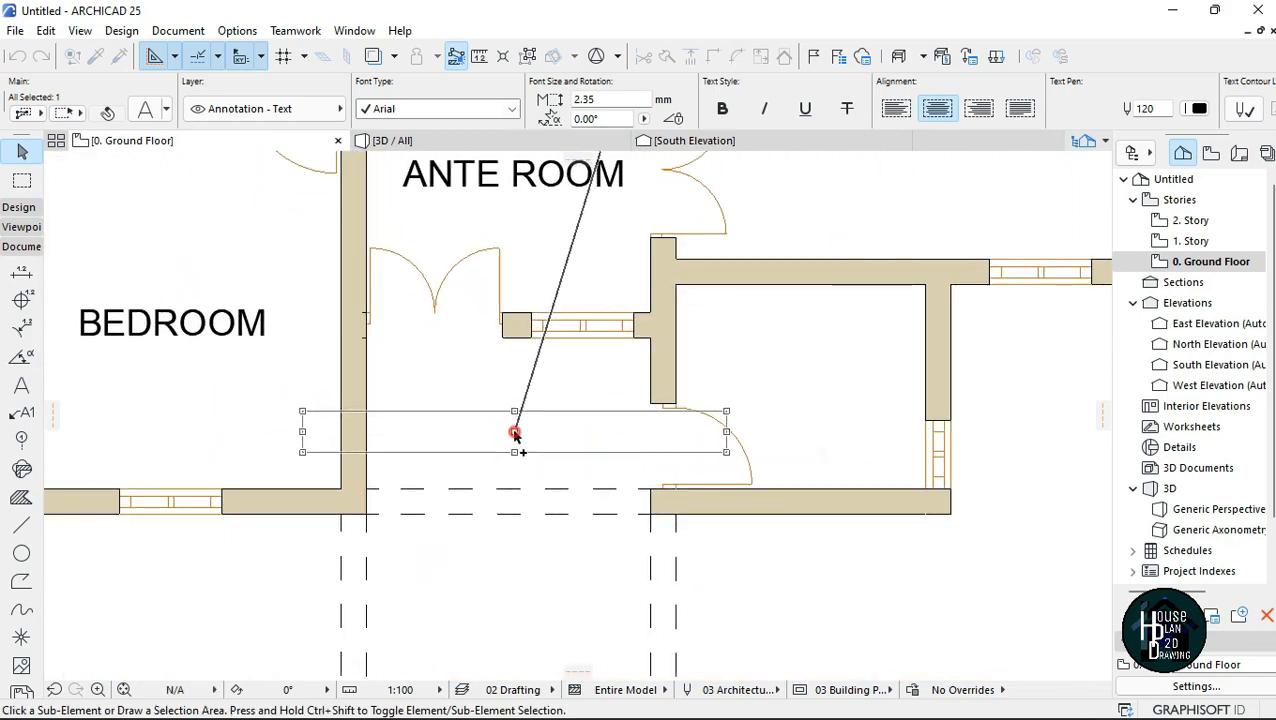
# Change the label text in the open area south of the ante room to TERRACE.
pyautogui.doubleClick(563, 444)
pyautogui.moveTo(620, 435); pyautogui.dragTo(392, 444)
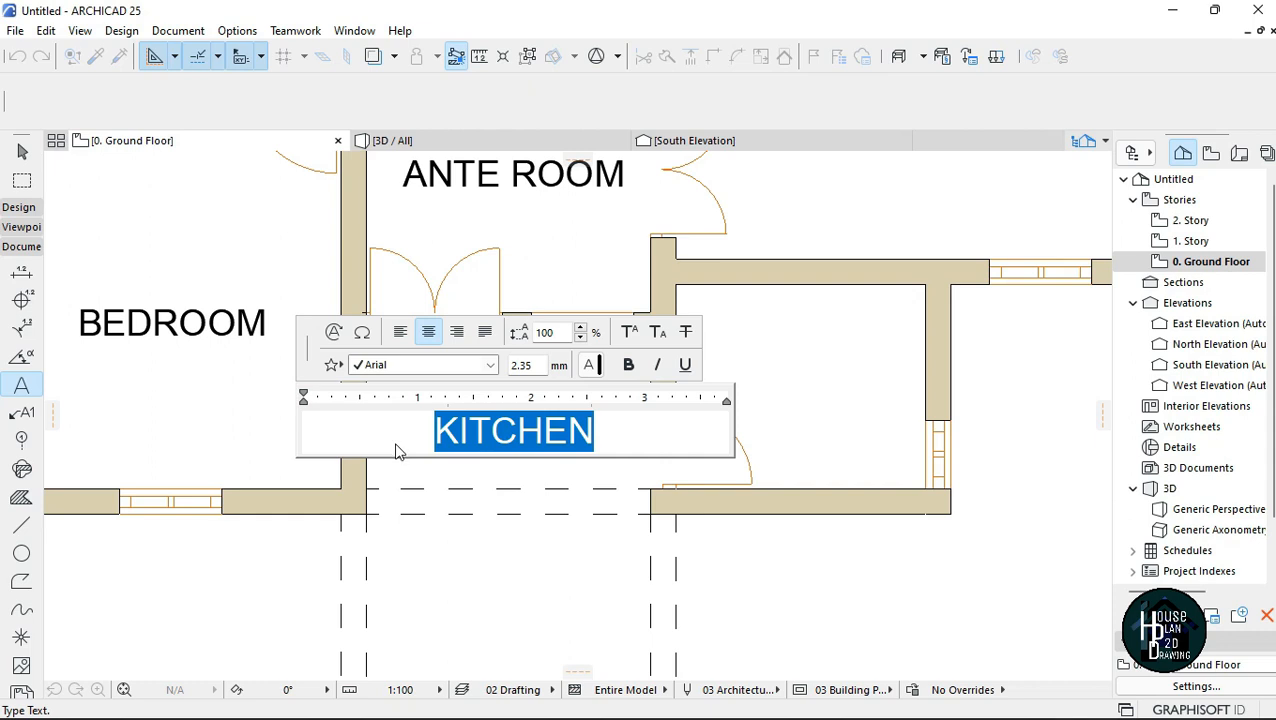
pyautogui.write('TERRACE')
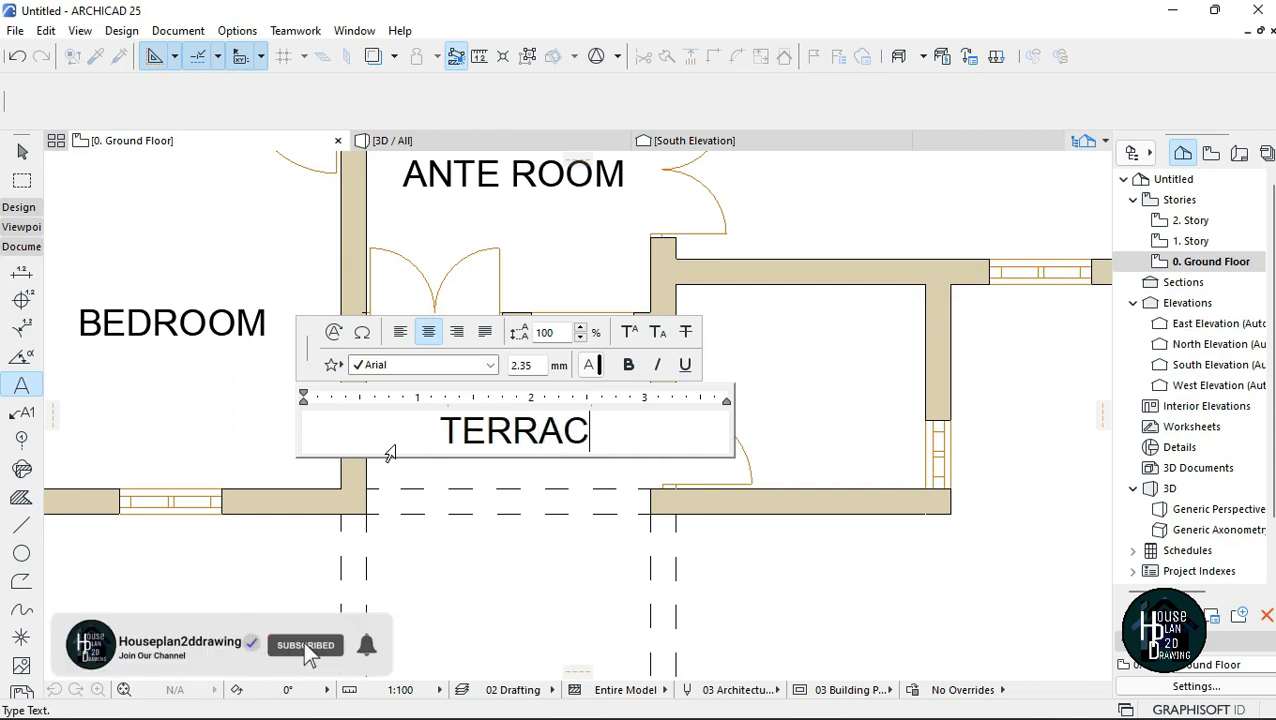
pyautogui.click(549, 585)
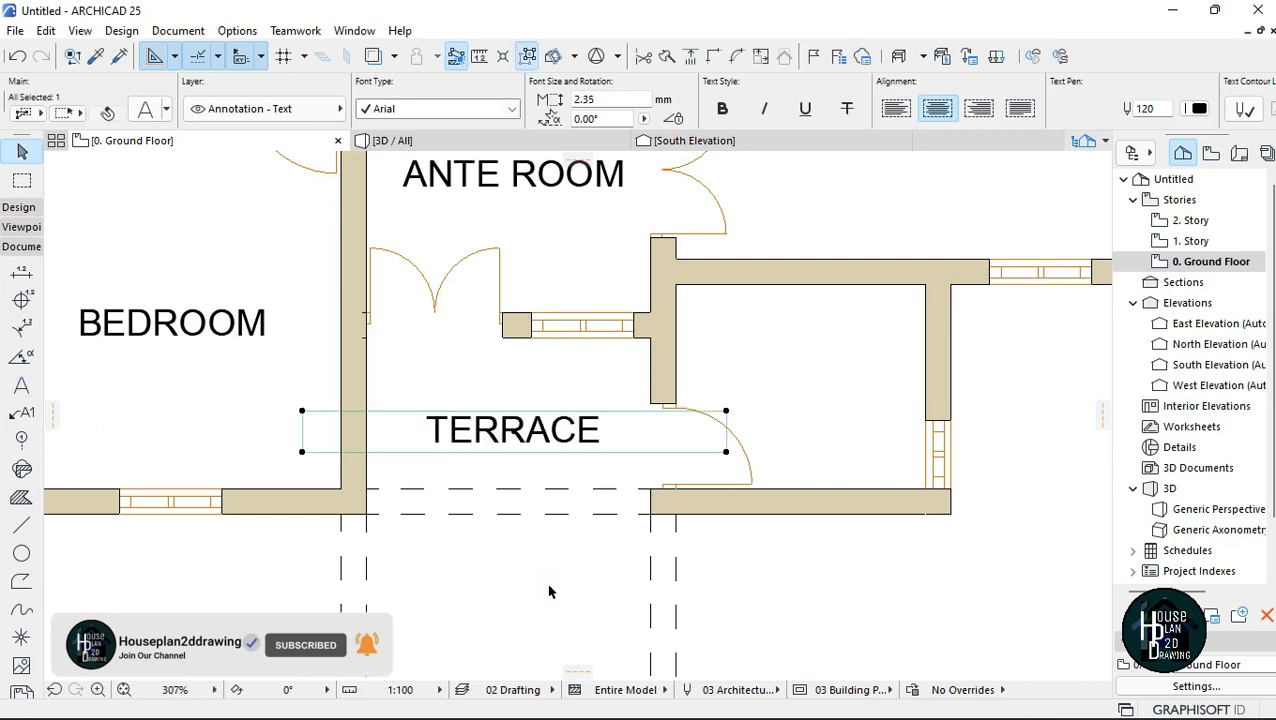
pyautogui.click(549, 587)
# Drag a copy of the TERRACE label into the open space east of the kitchen, below the store.
pyautogui.click(525, 436)
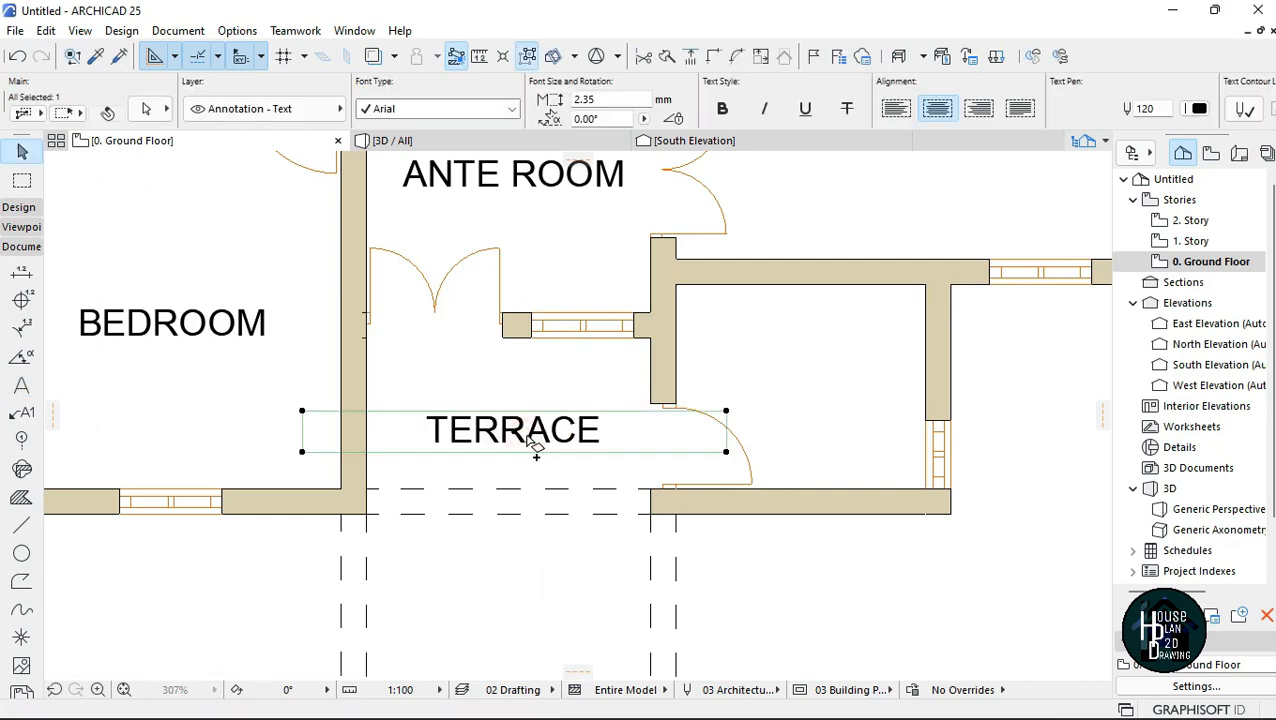
pyautogui.hotkey('ctrl', 'shift', 'd')
pyautogui.click(512, 432)
pyautogui.scroll(-6, 493, 470)
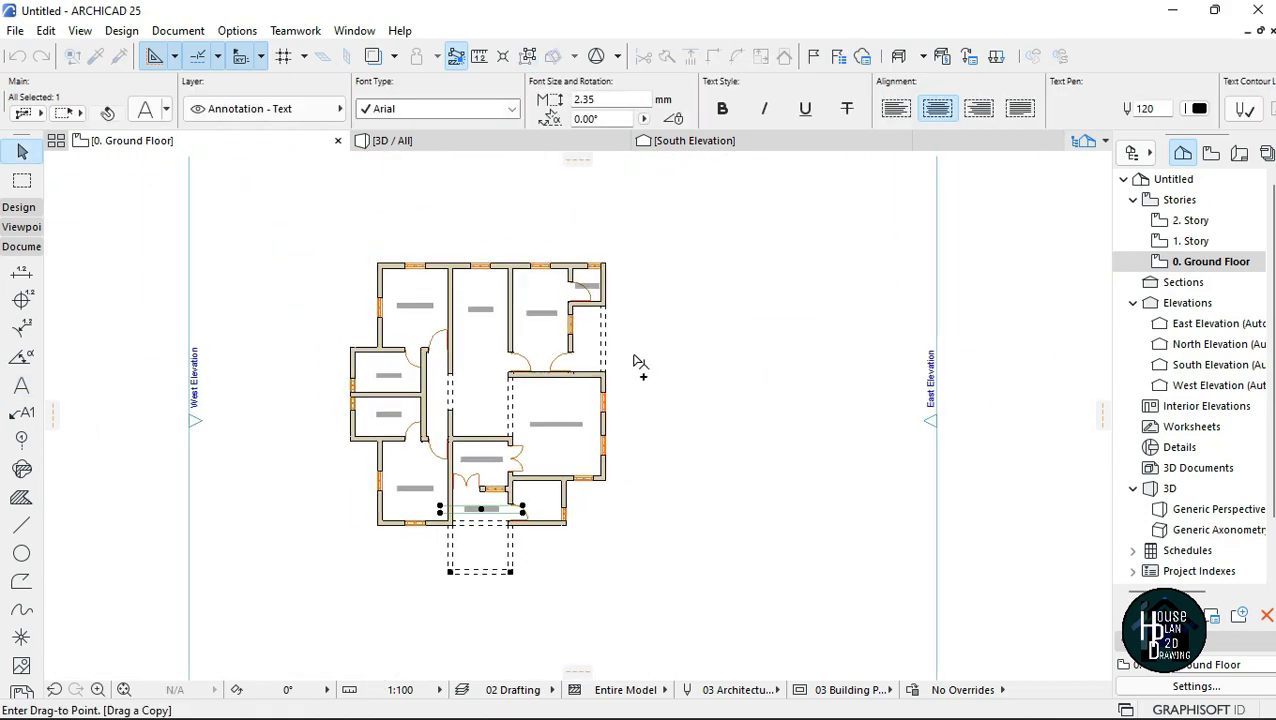
pyautogui.scroll(6, 638, 362)
pyautogui.scroll(1, 583, 380)
pyautogui.click(584, 370)
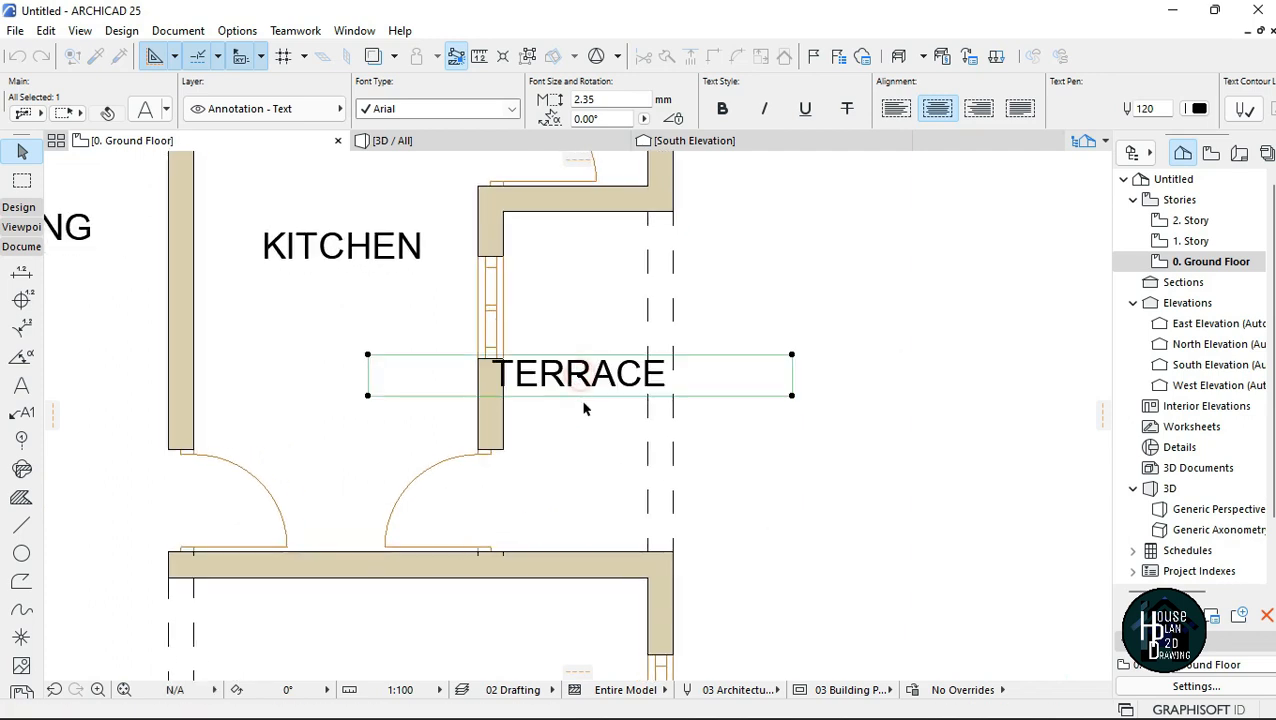
# Shorten the copied label's text east of the kitchen to TERR.
pyautogui.doubleClick(600, 375)
pyautogui.moveTo(684, 379); pyautogui.dragTo(605, 385)
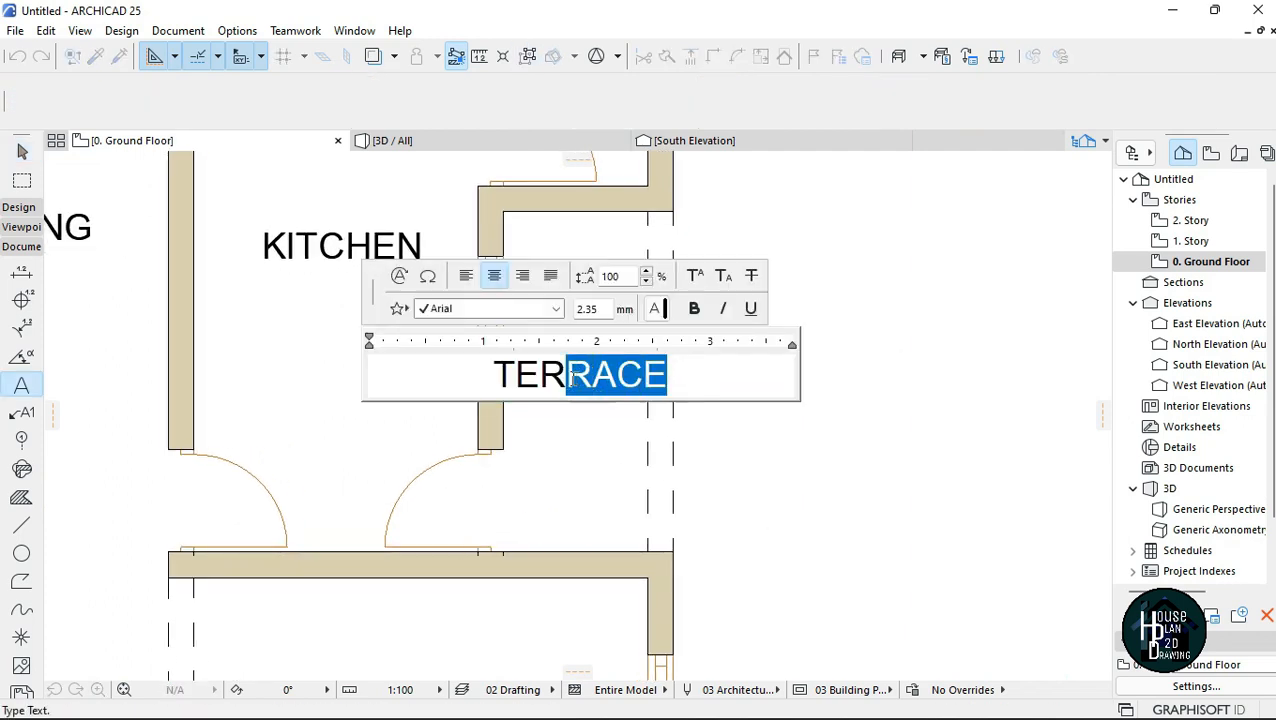
pyautogui.write('ER')
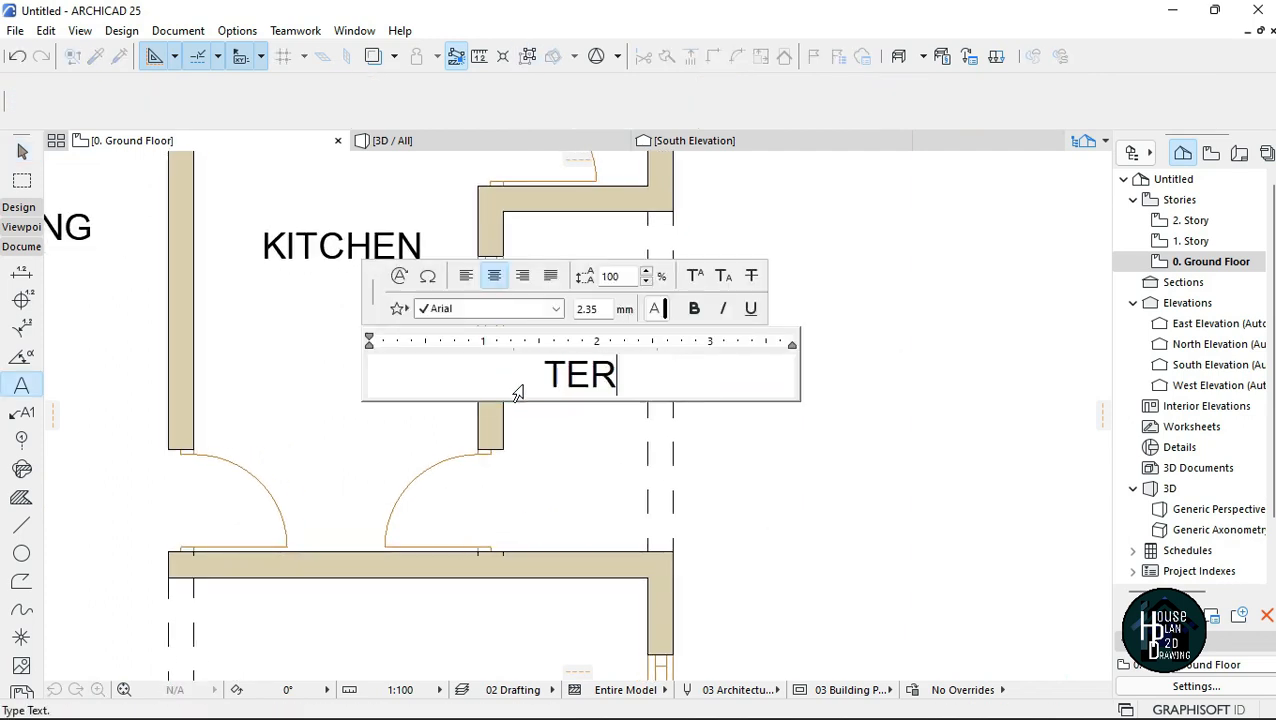
pyautogui.click(855, 468)
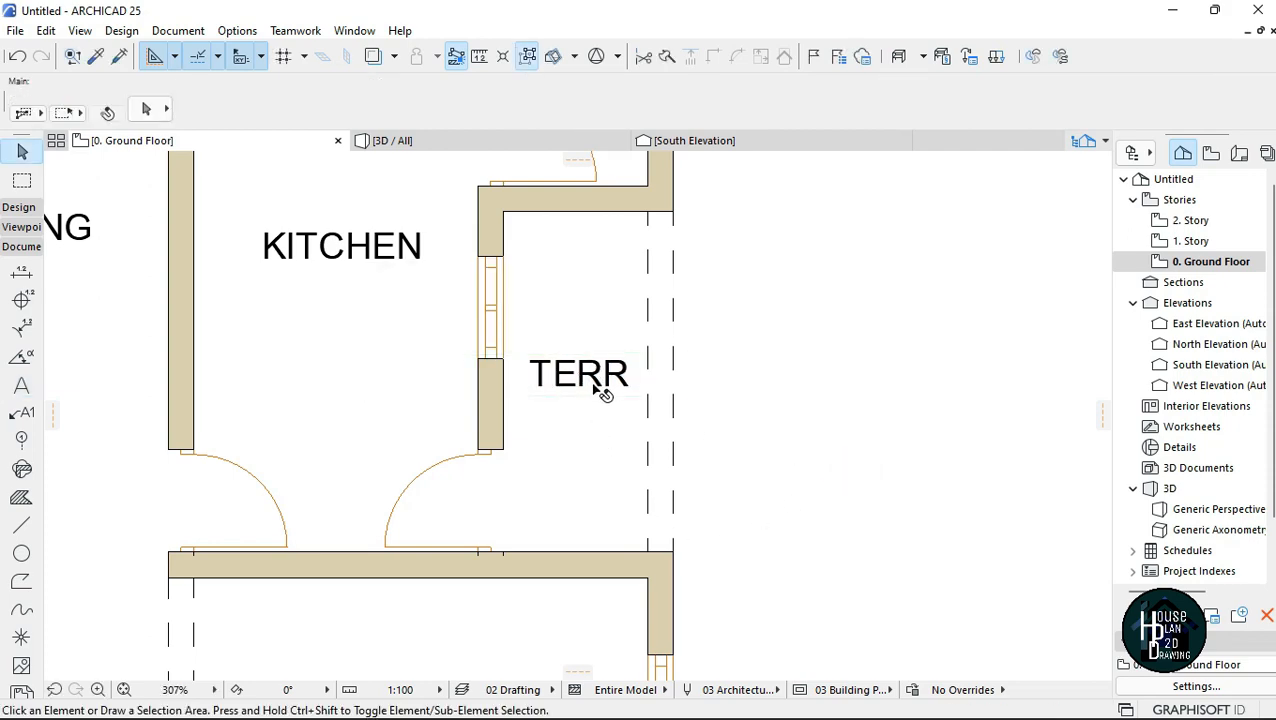
pyautogui.scroll(-2, 601, 339)
pyautogui.scroll(2, 604, 353)
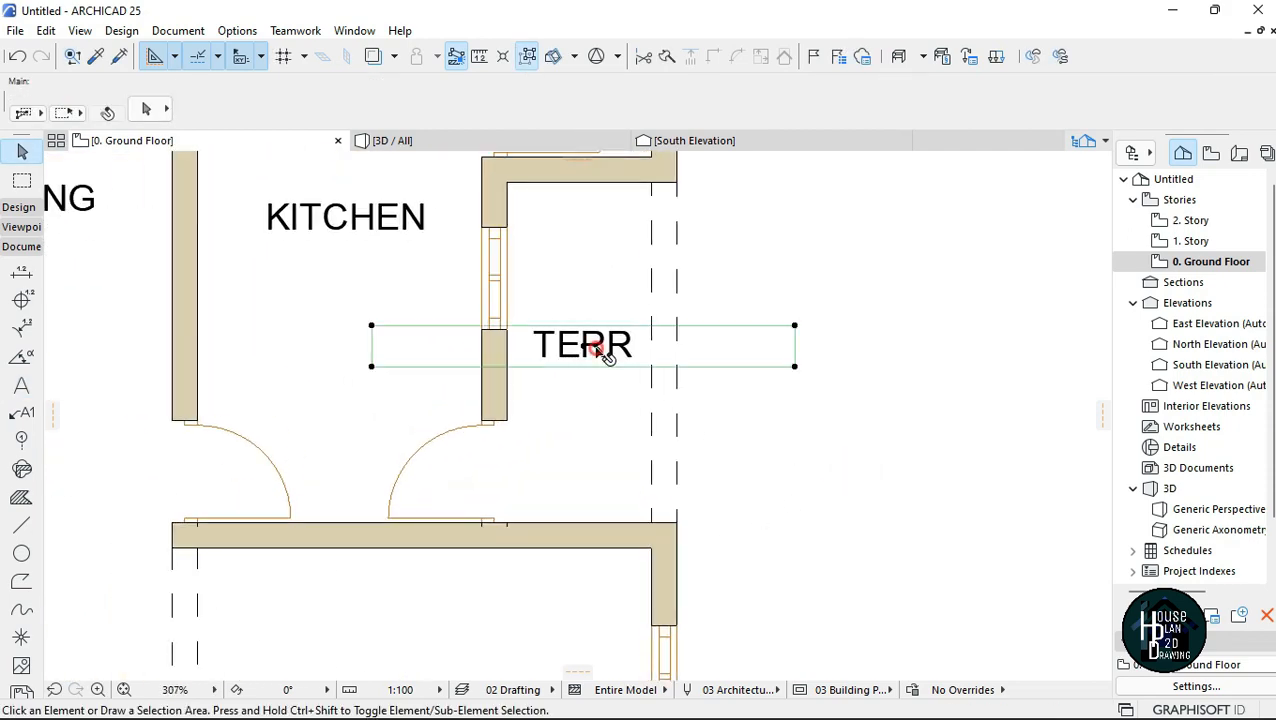
# Add a period to the terrace label east of the kitchen so its text reads TERR.
pyautogui.click(638, 347)
pyautogui.doubleClick(640, 352)
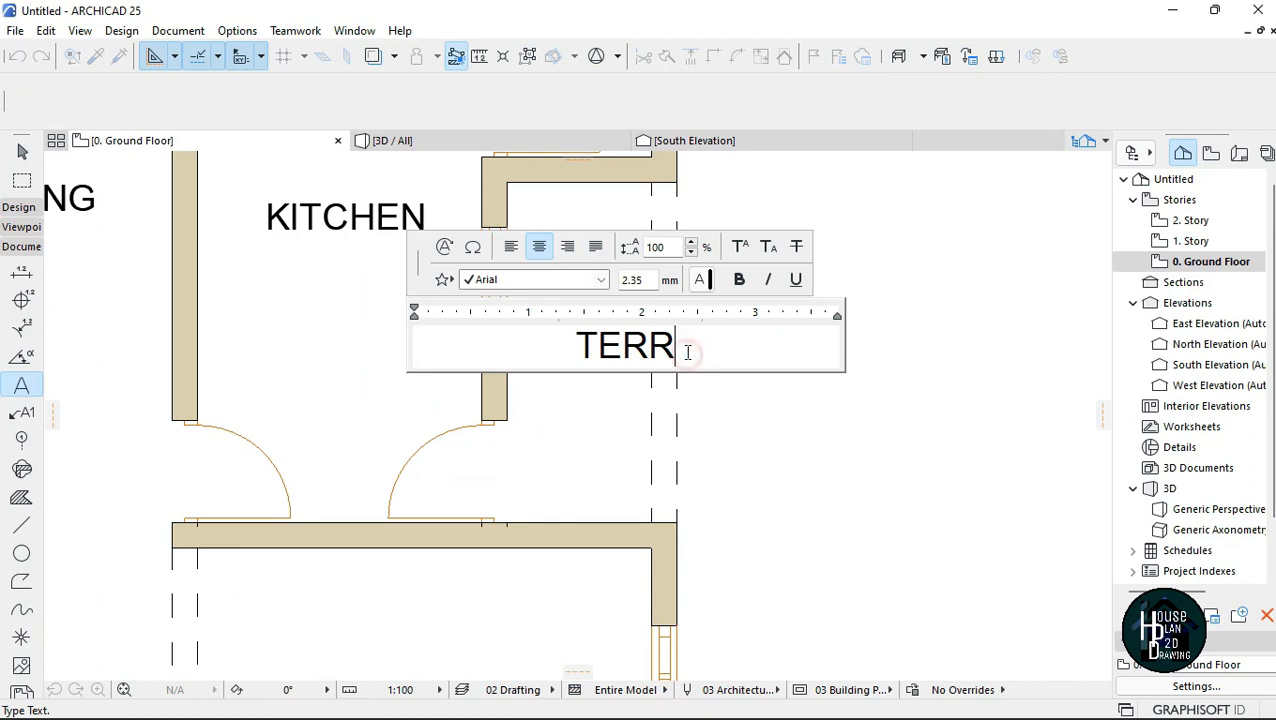
pyautogui.write('.')
pyautogui.click(760, 407)
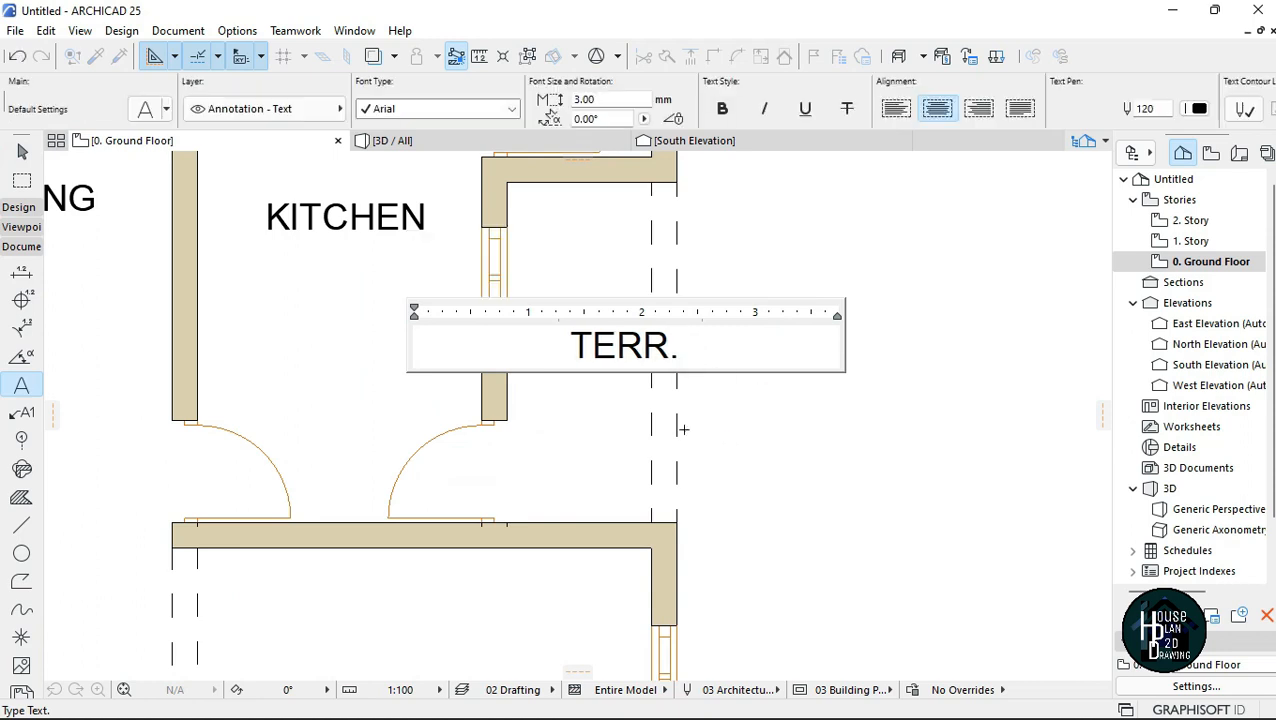
# Shift the TERR. label slightly east within the space between the kitchen wall and the dashed lines.
pyautogui.click(641, 362)
pyautogui.click(627, 353)
pyautogui.click(594, 353)
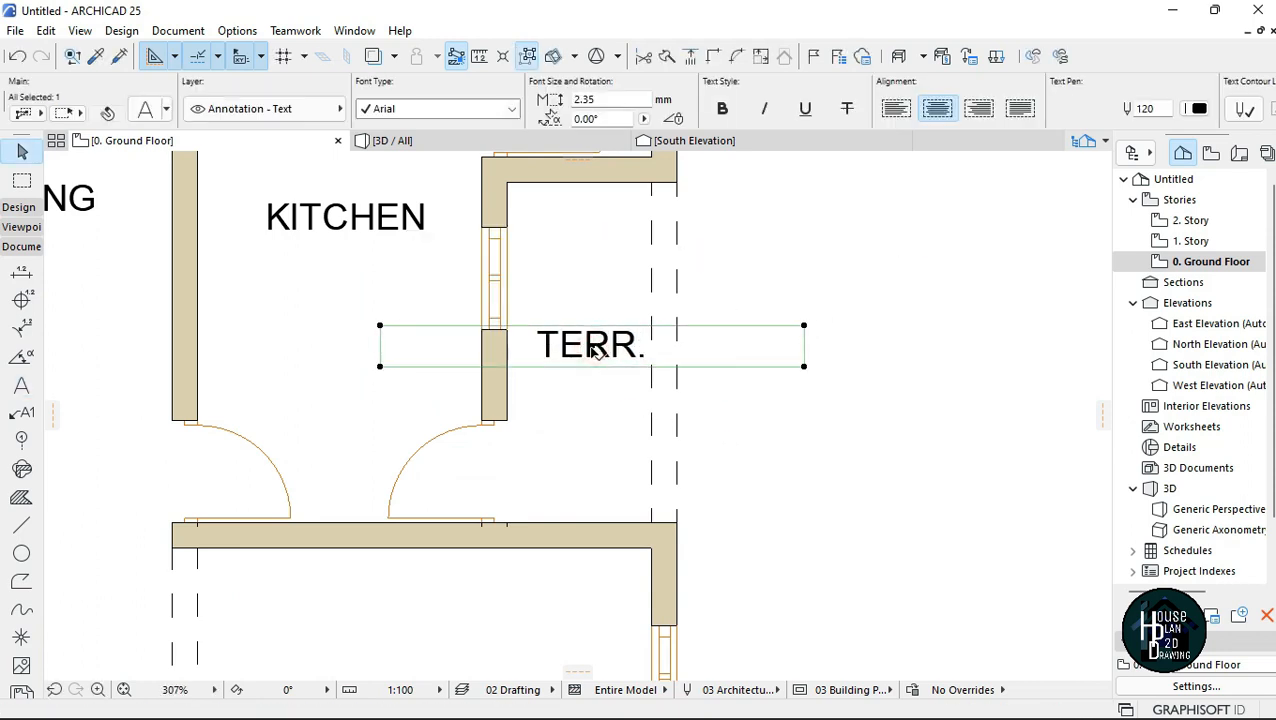
pyautogui.click(571, 373)
# Rotate the TERR. label 90° counterclockwise about its centre so it reads vertically in the narrow space east of the kitchen.
pyautogui.scroll(-5, 590, 342)
pyautogui.scroll(4, 592, 370)
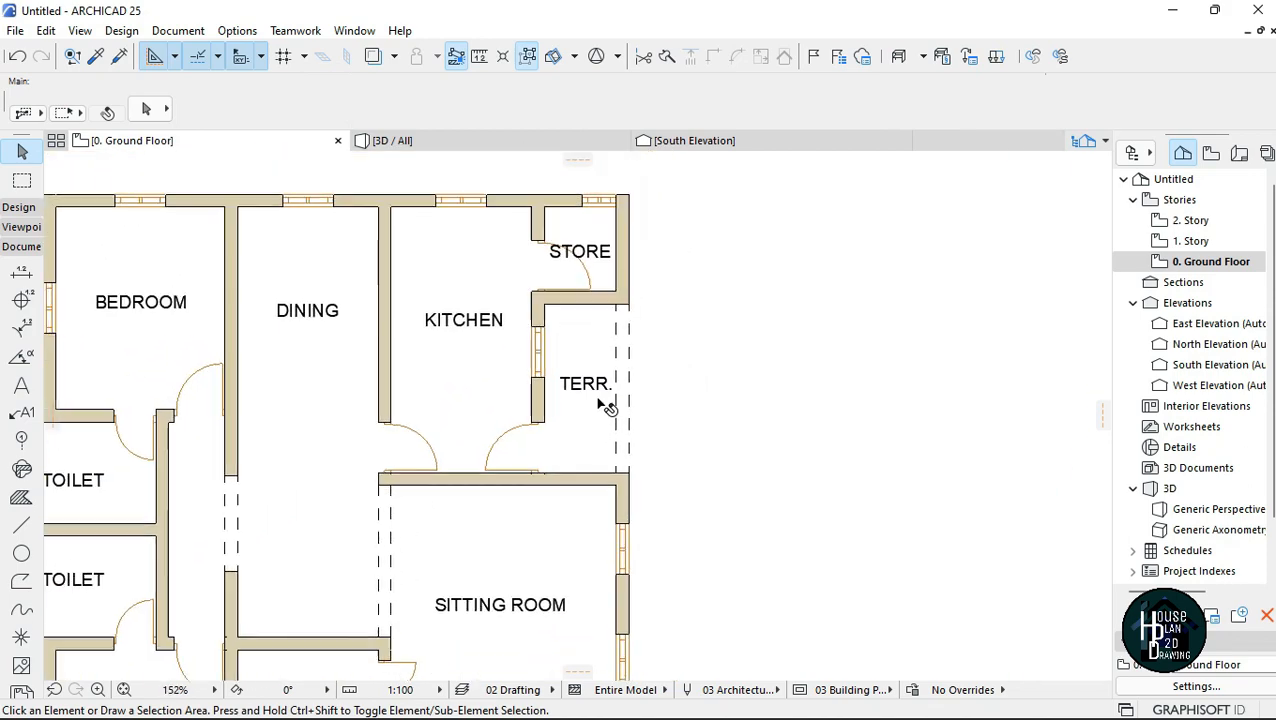
pyautogui.scroll(3, 588, 427)
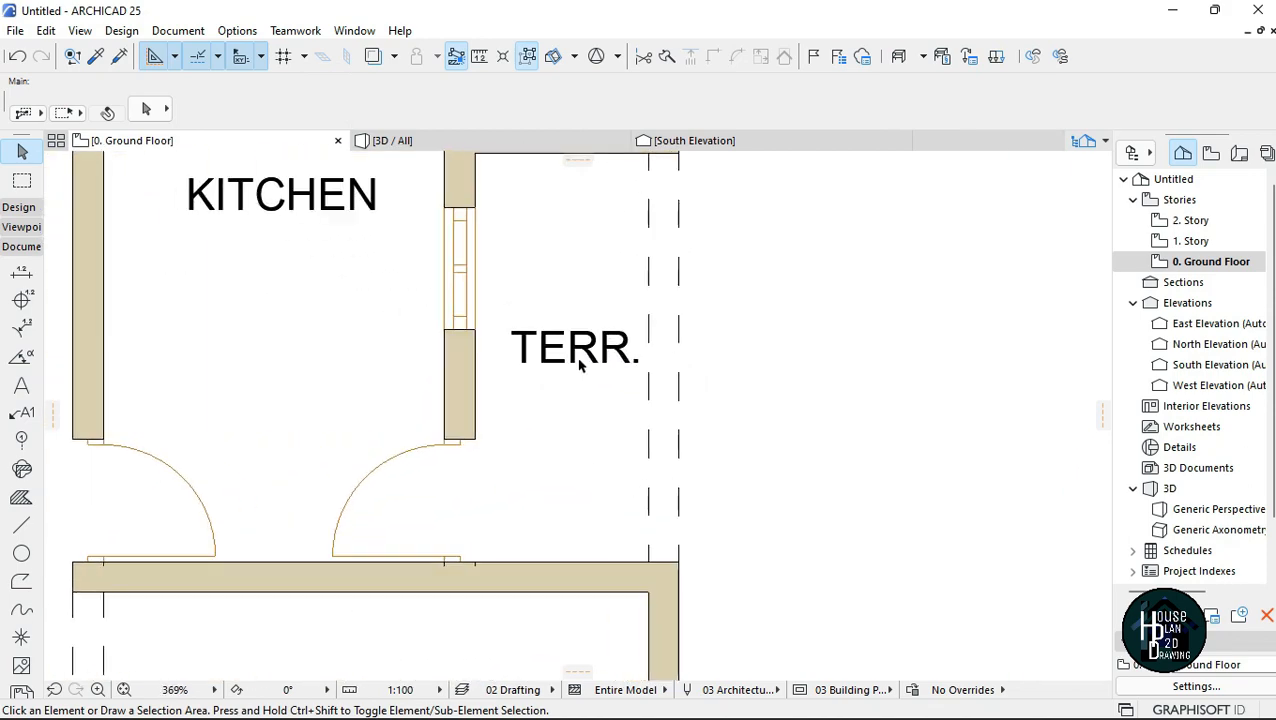
pyautogui.click(578, 350)
pyautogui.rightClick(581, 345)
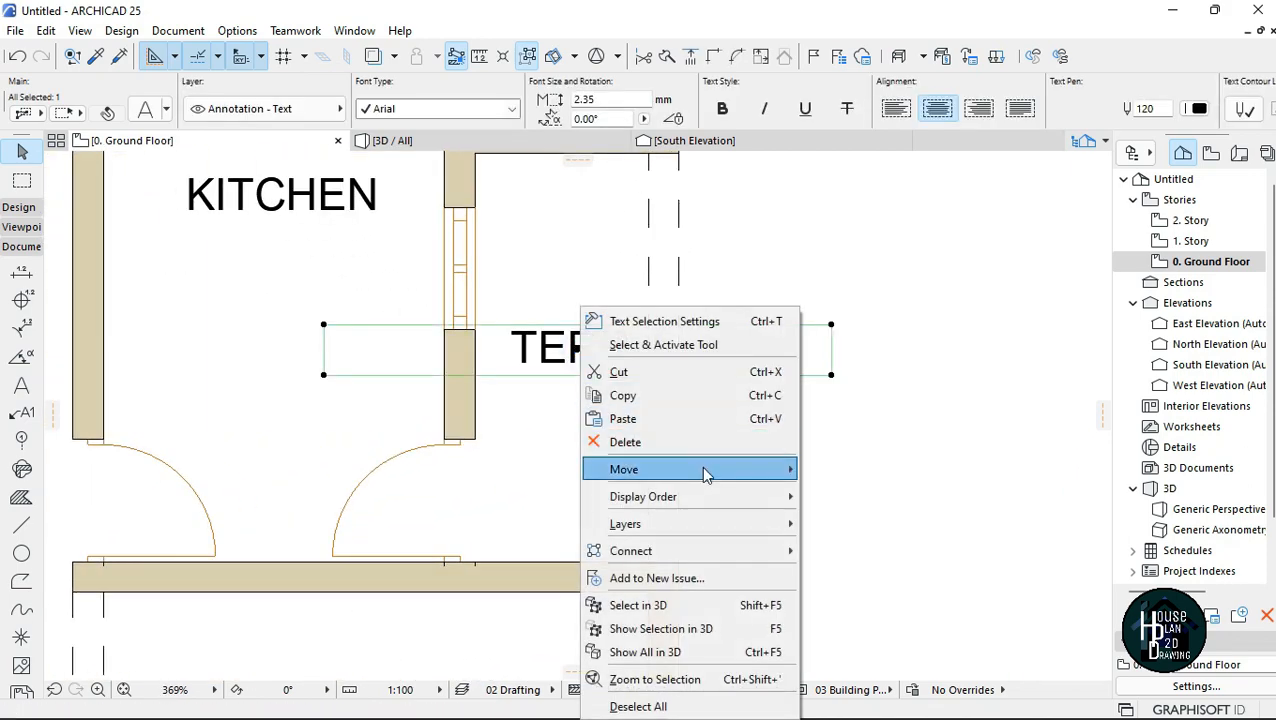
pyautogui.moveTo(708, 471)
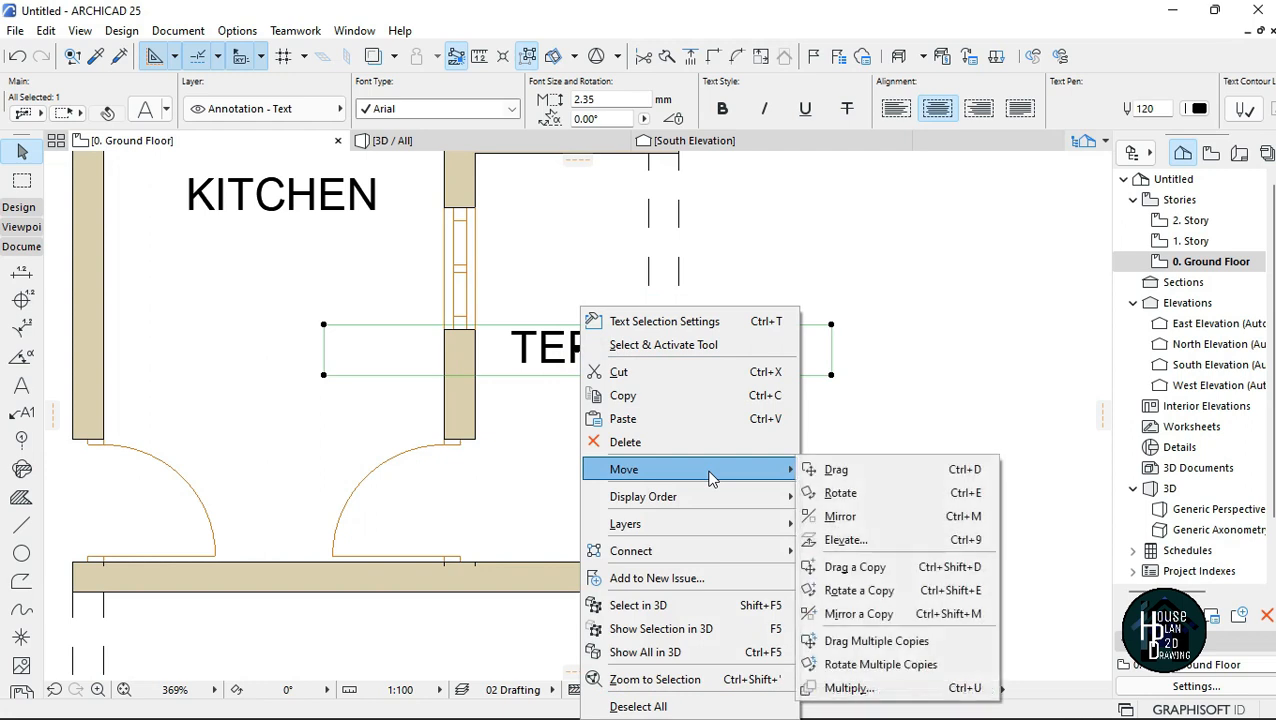
pyautogui.click(872, 502)
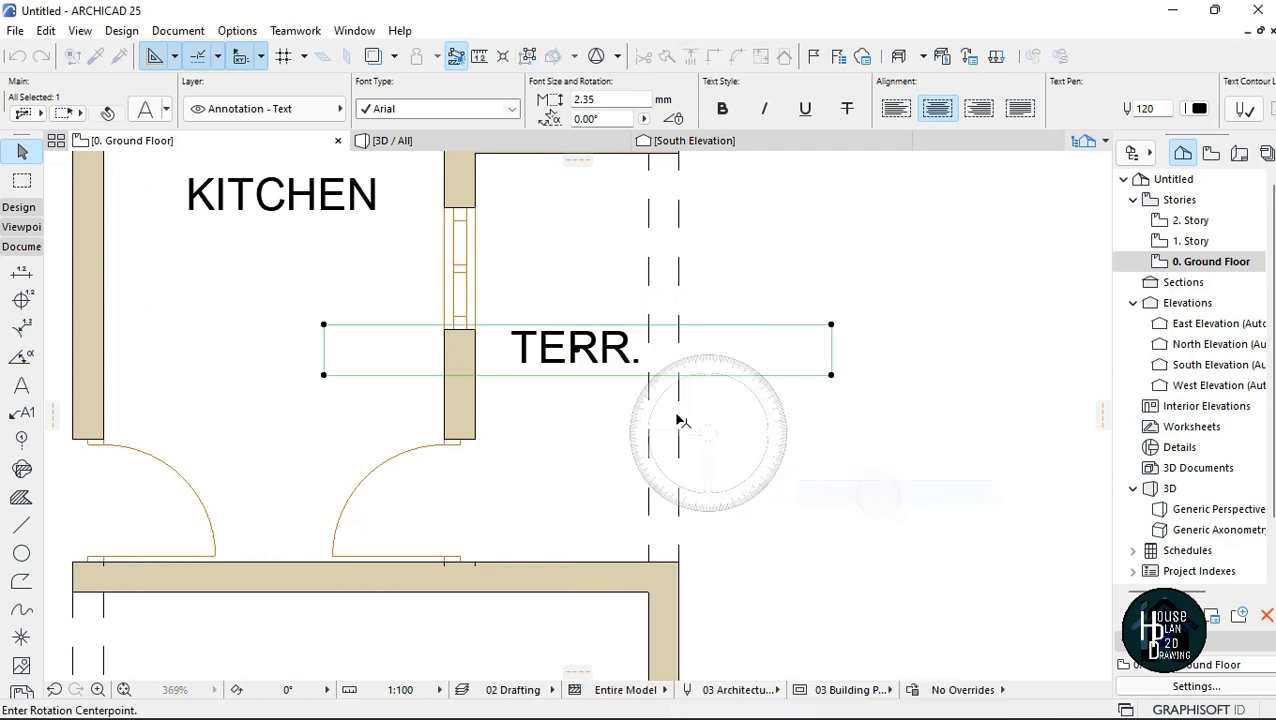
pyautogui.click(580, 354)
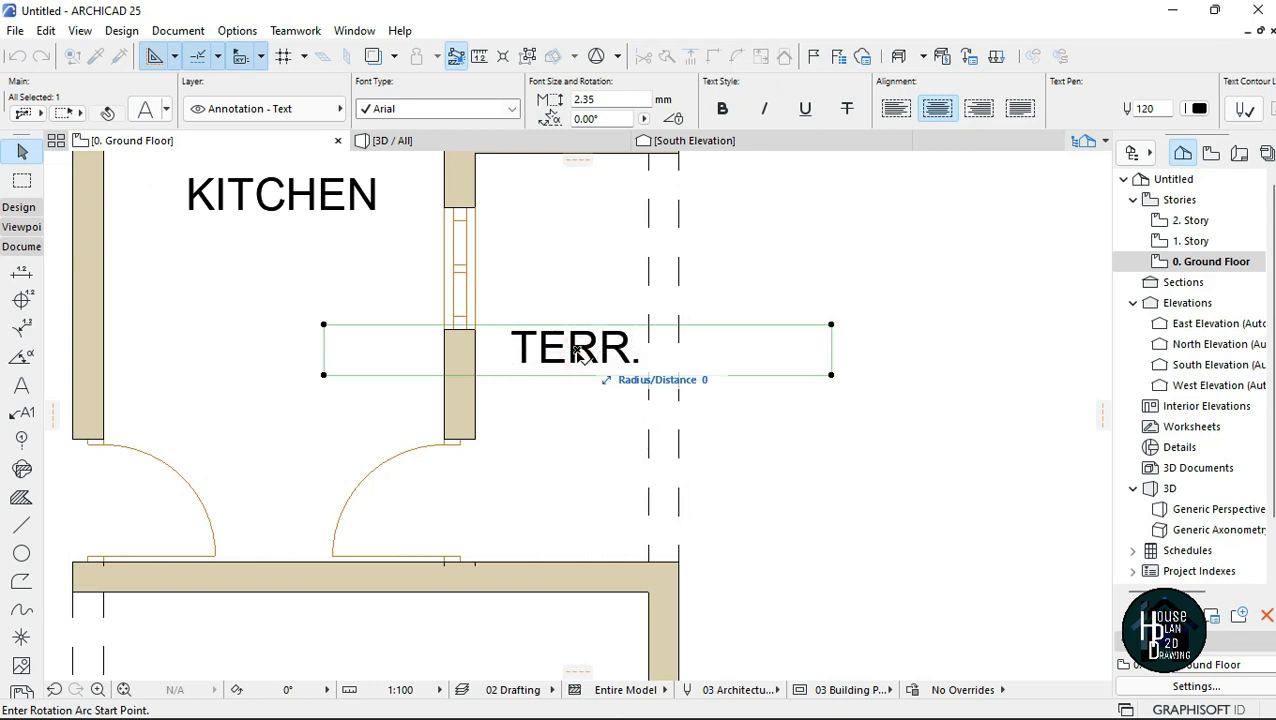
pyautogui.click(705, 351)
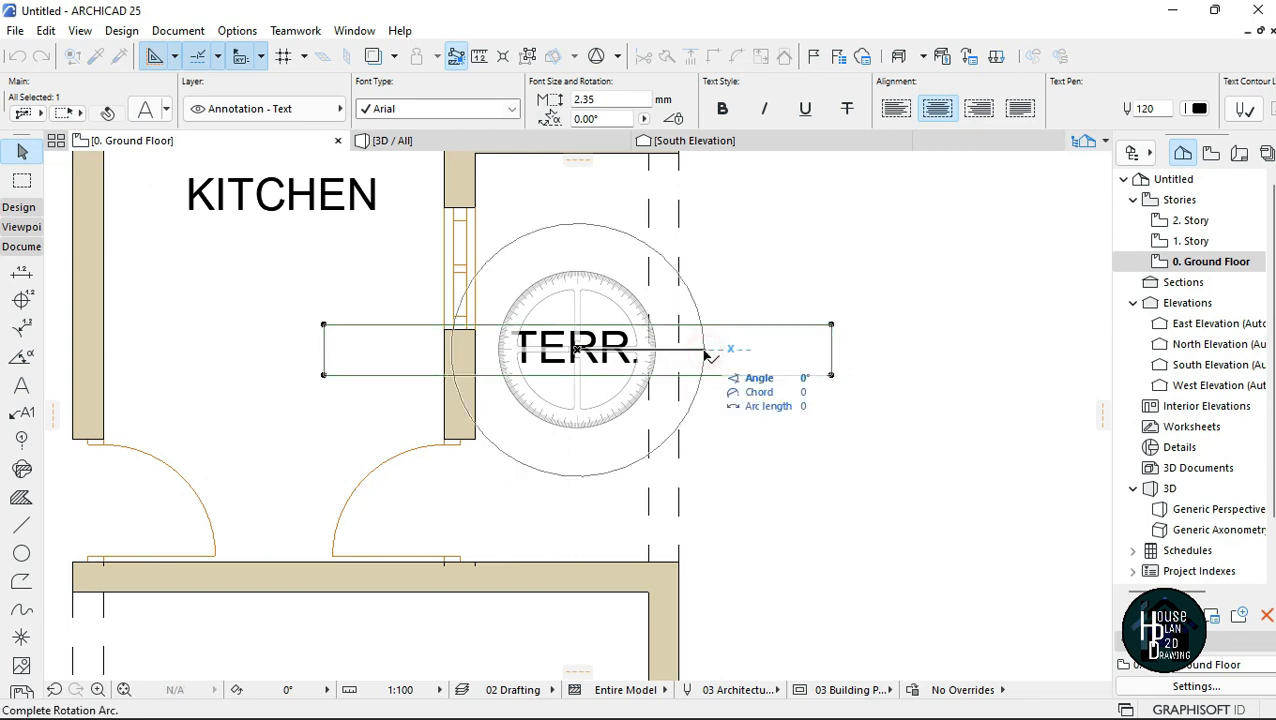
pyautogui.click(575, 203)
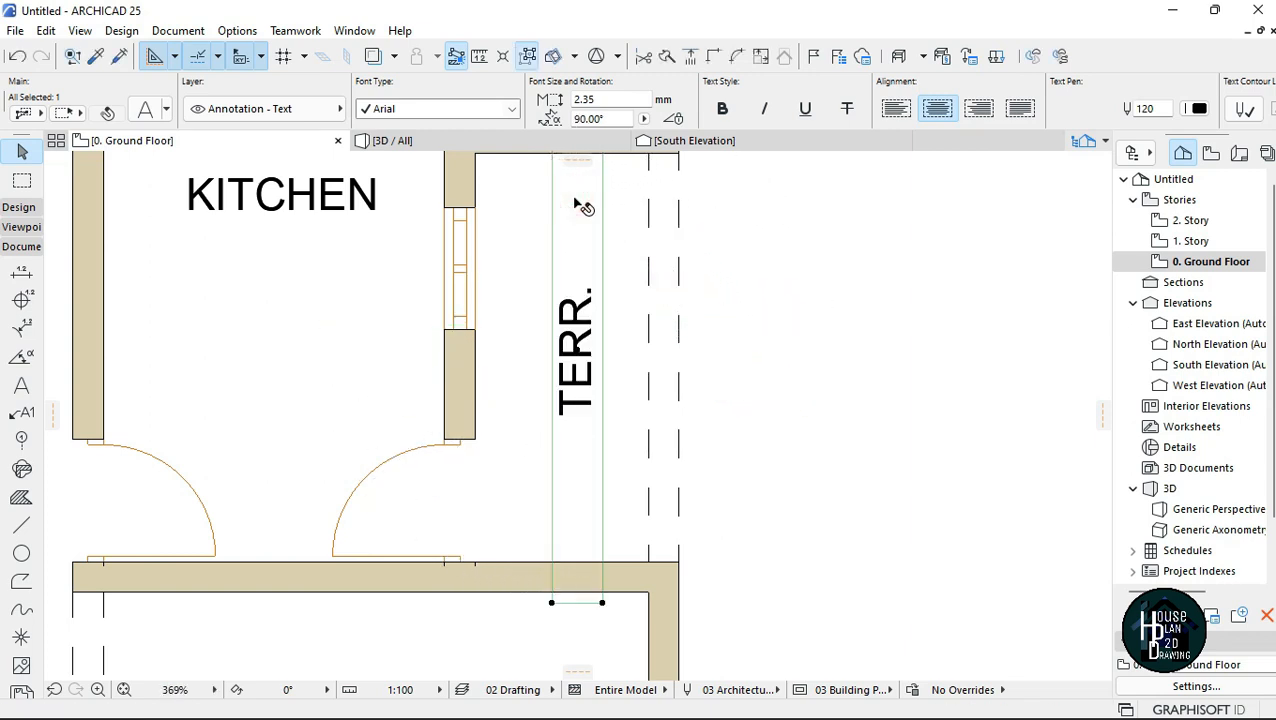
pyautogui.press('Escape')
# Change the text of the vertical label east of the kitchen to TERRACE.
pyautogui.scroll(-5, 591, 390)
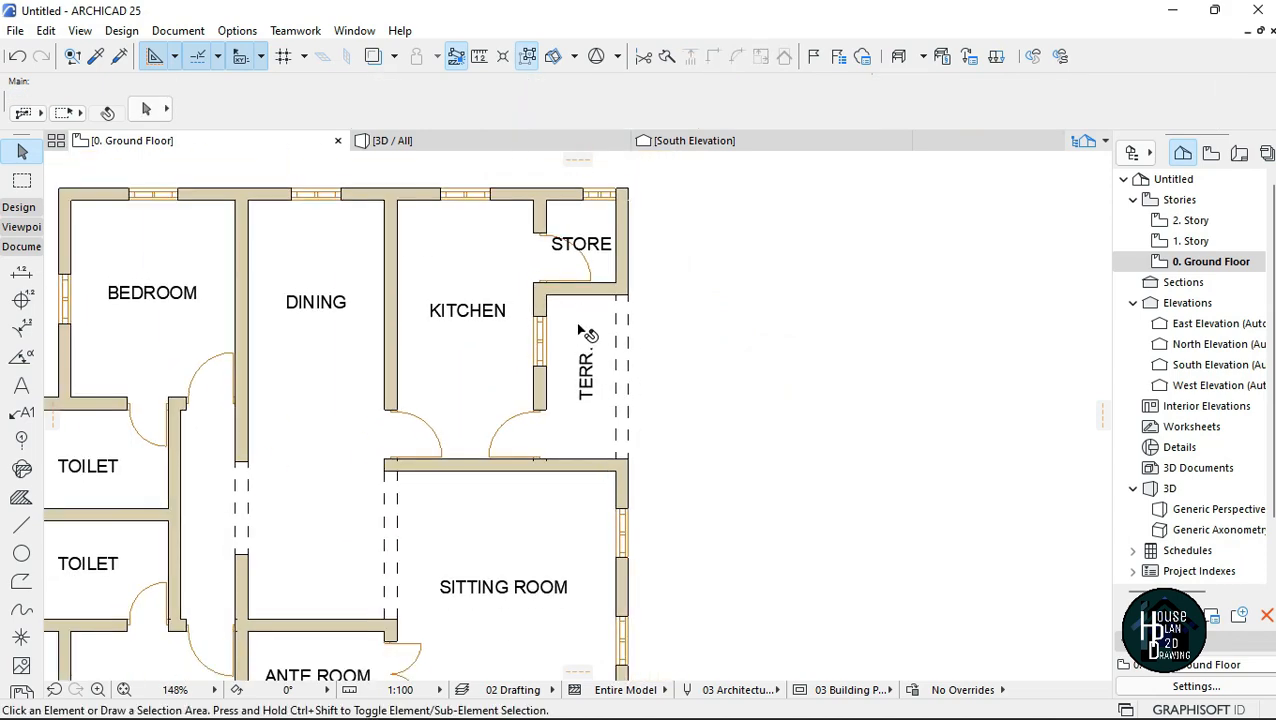
pyautogui.scroll(3, 590, 385)
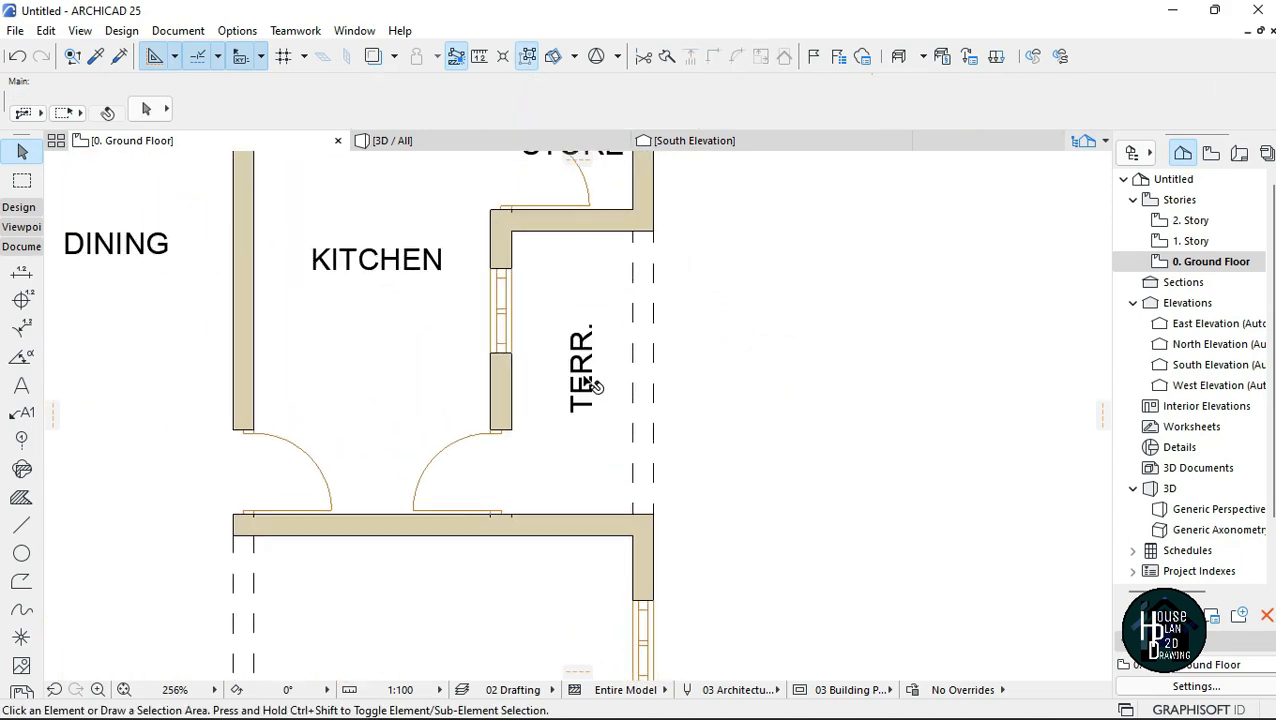
pyautogui.doubleClick(596, 418)
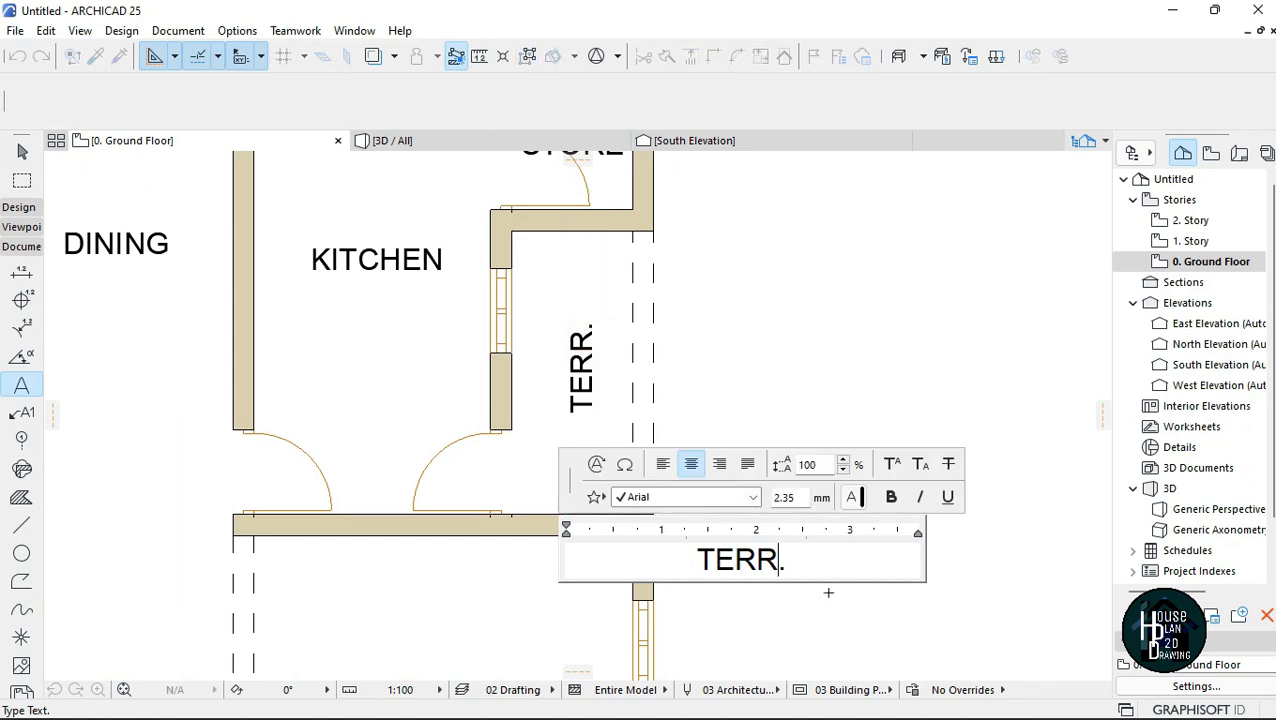
pyautogui.write('R')
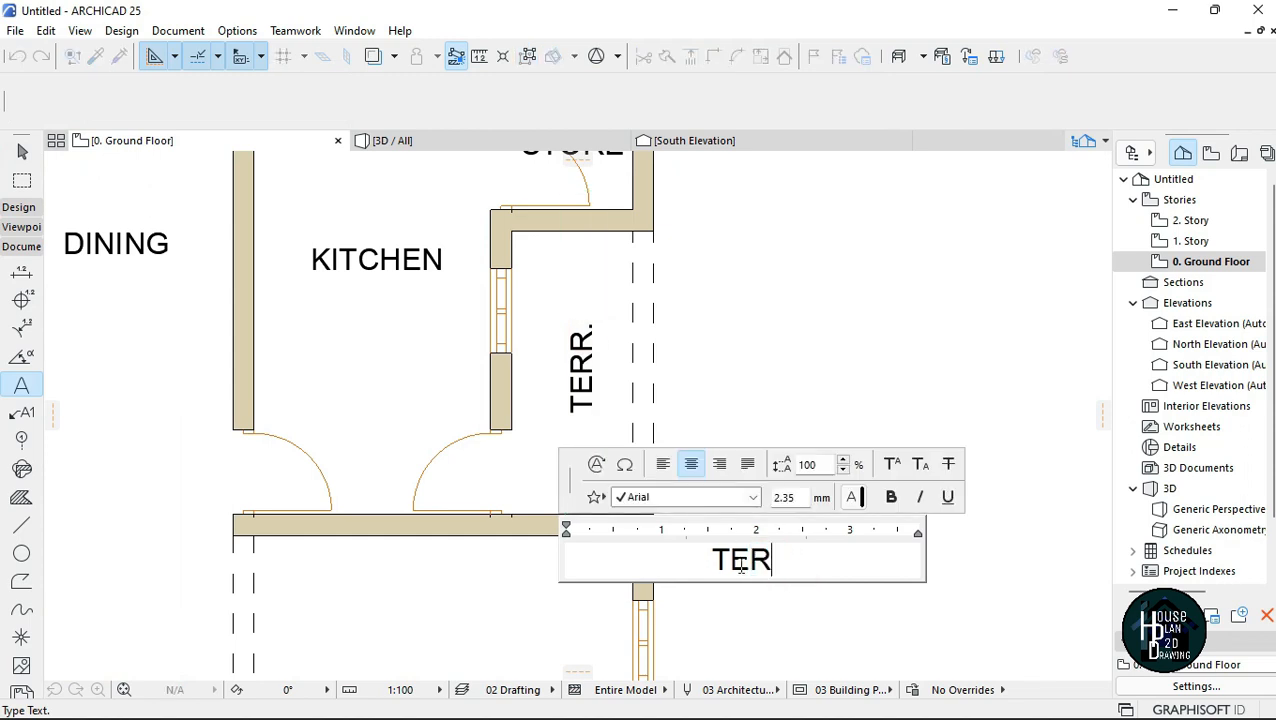
pyautogui.write('RACE')
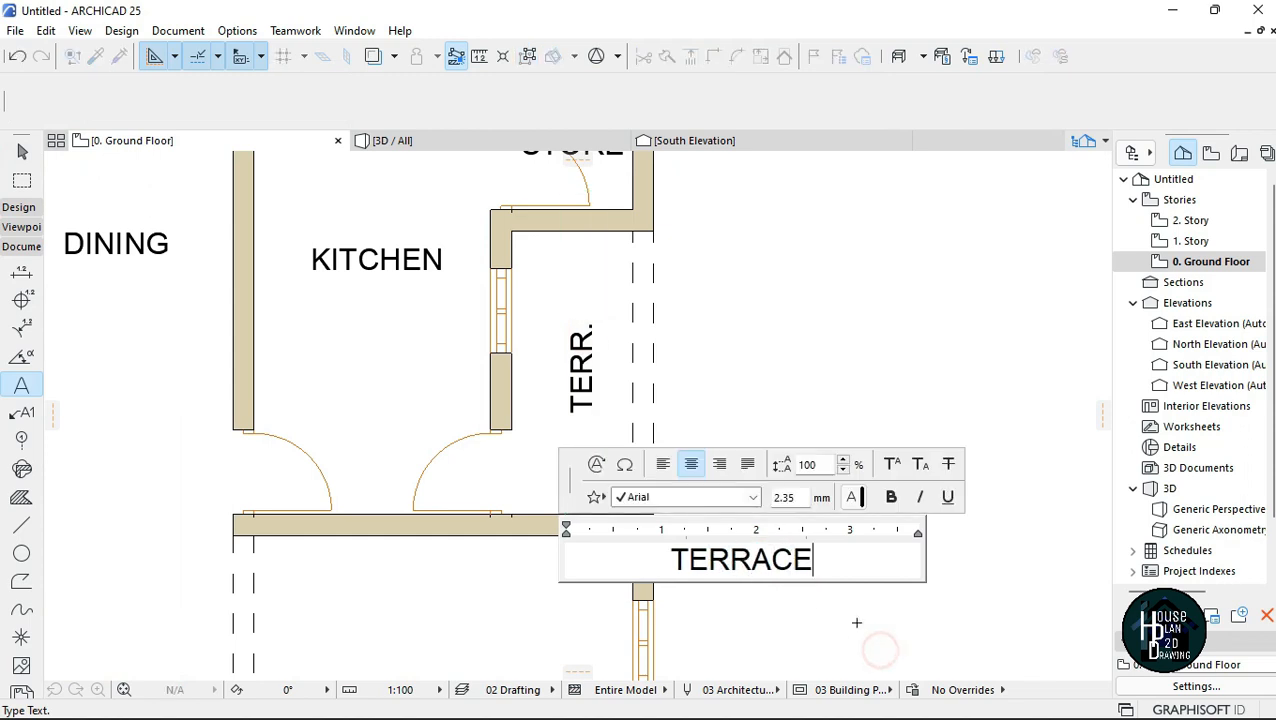
pyautogui.click(856, 623)
# Try to drag a copy of the lower TOILET label into the unlabelled small room east of the front terrace.
pyautogui.scroll(-6, 680, 400)
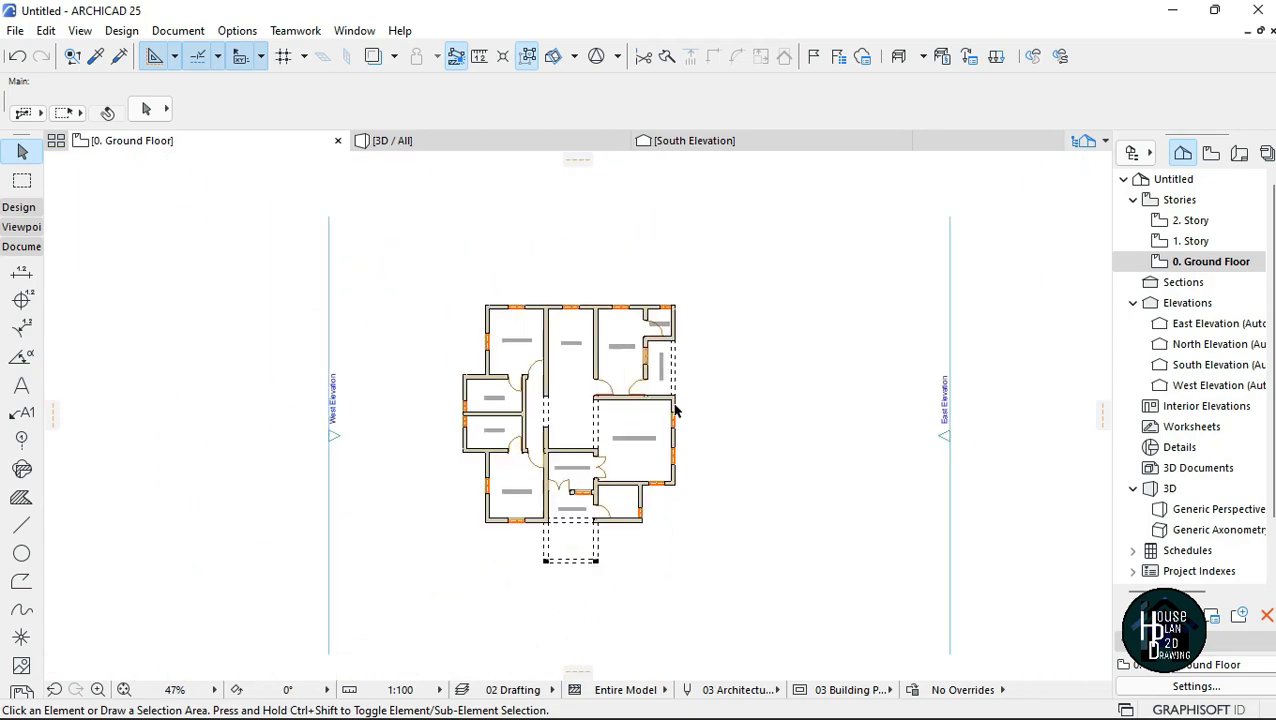
pyautogui.scroll(6, 649, 490)
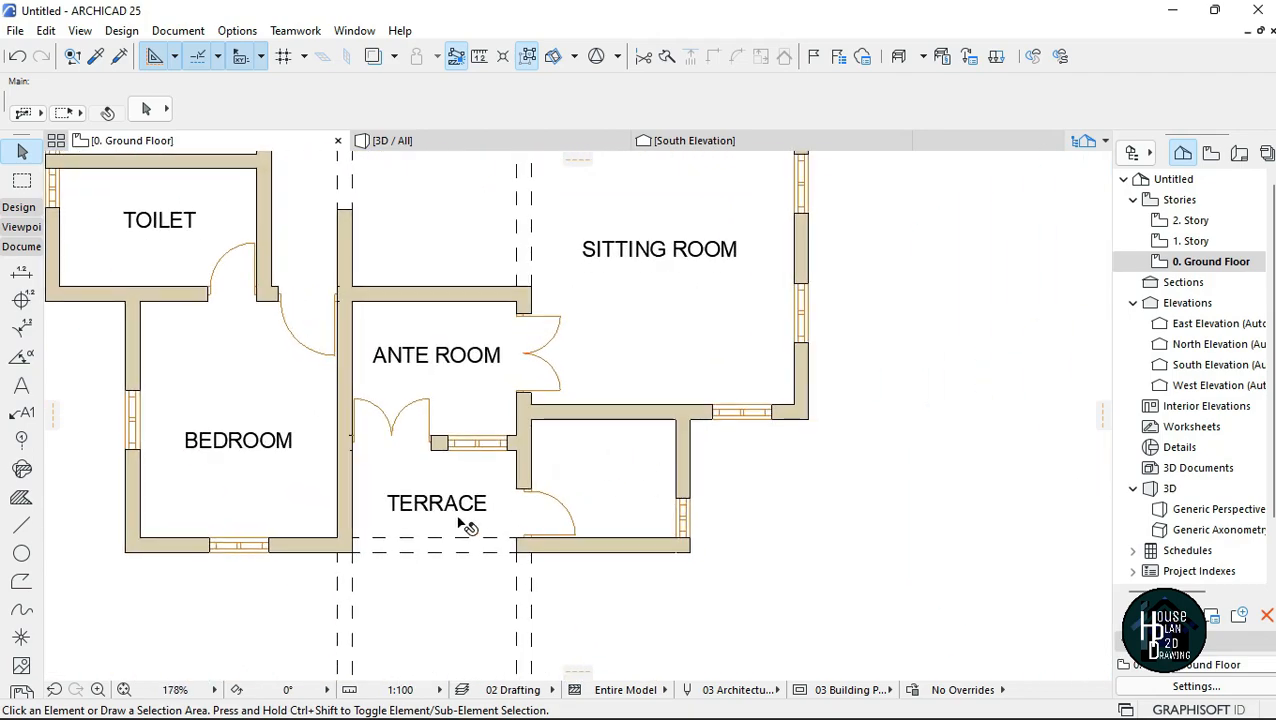
pyautogui.scroll(3, 463, 522)
pyautogui.scroll(-6, 293, 347)
pyautogui.scroll(6, 372, 377)
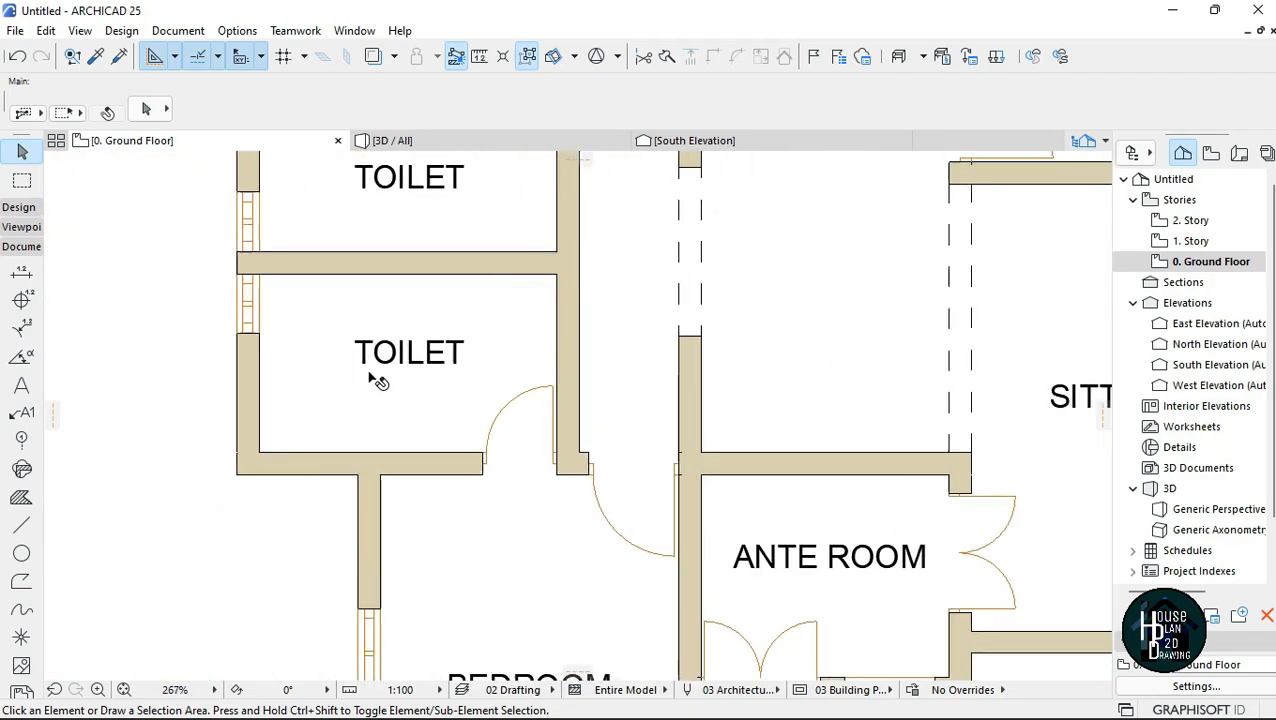
pyautogui.scroll(1, 378, 381)
pyautogui.click(410, 355)
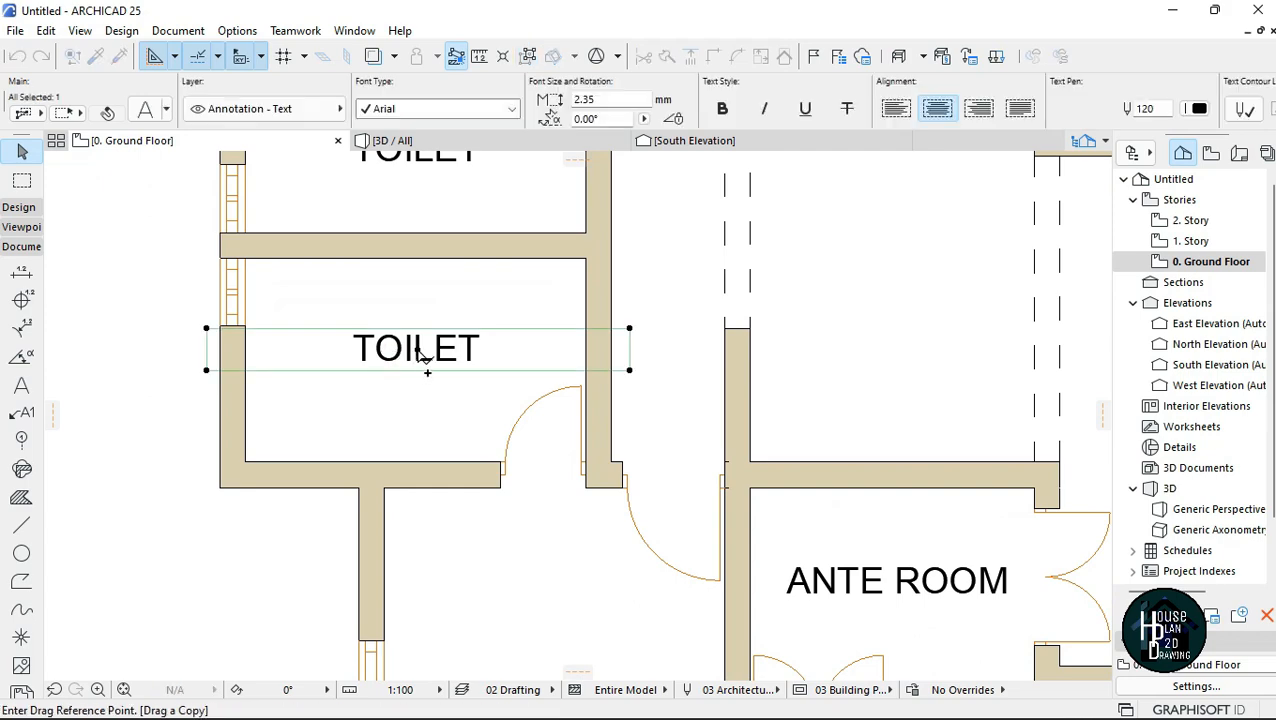
pyautogui.click(420, 352)
pyautogui.scroll(-5, 322, 401)
pyautogui.scroll(5, 433, 475)
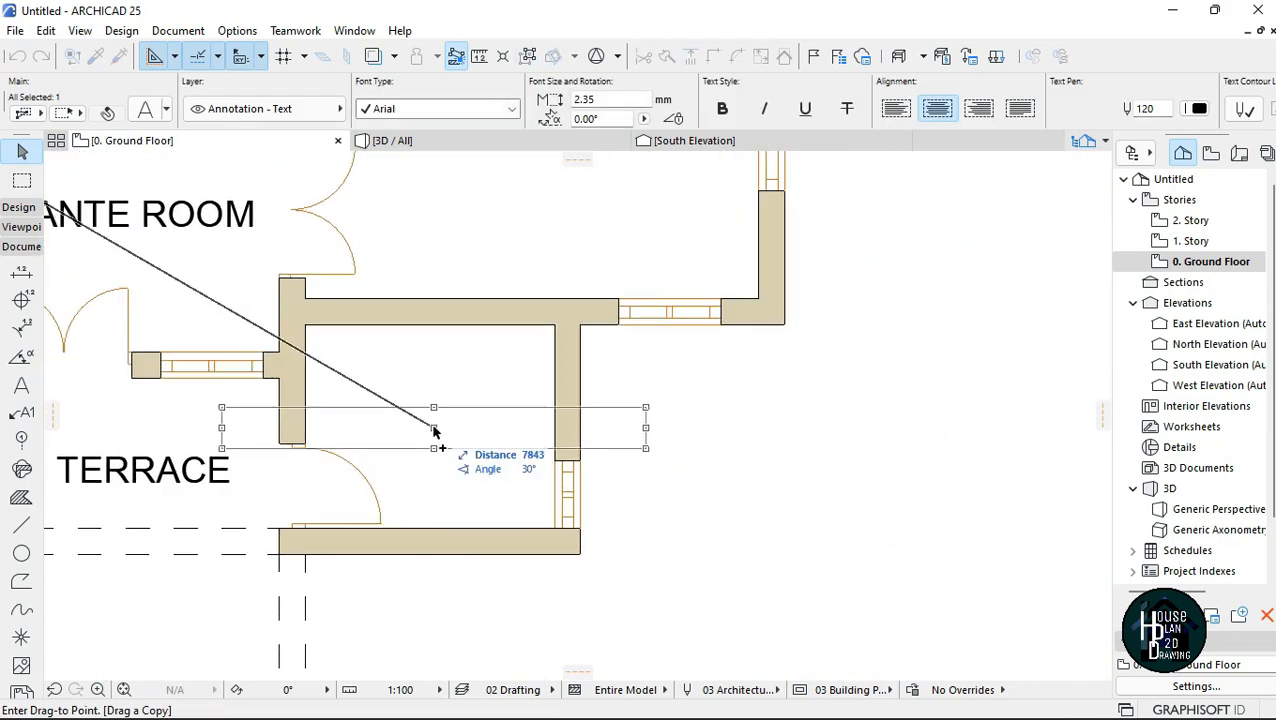
pyautogui.click(434, 428)
pyautogui.hotkey('ctrl', 'z')
# Move the two black porch columns together with the dashed beam lines joining them north, closer to the front terrace.
pyautogui.scroll(-5, 775, 426)
pyautogui.scroll(7, 673, 506)
pyautogui.scroll(-3, 454, 552)
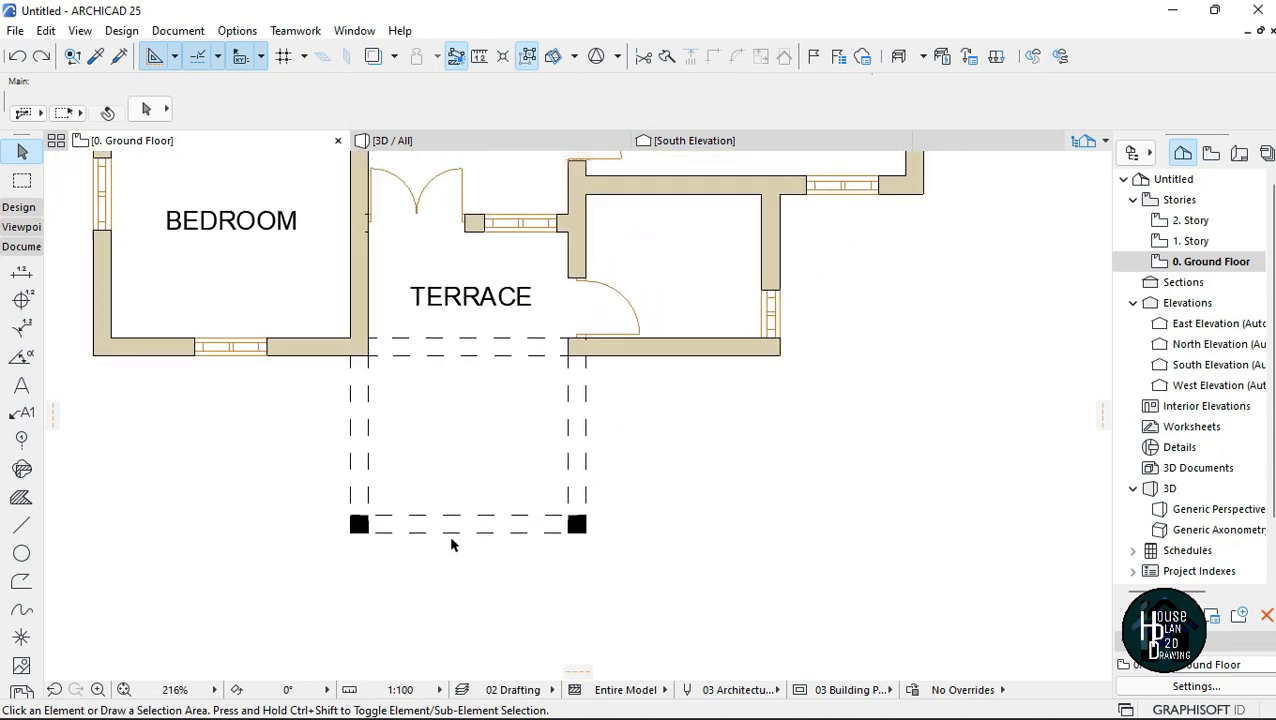
pyautogui.scroll(-1, 451, 545)
pyautogui.click(366, 528)
pyautogui.scroll(3, 368, 530)
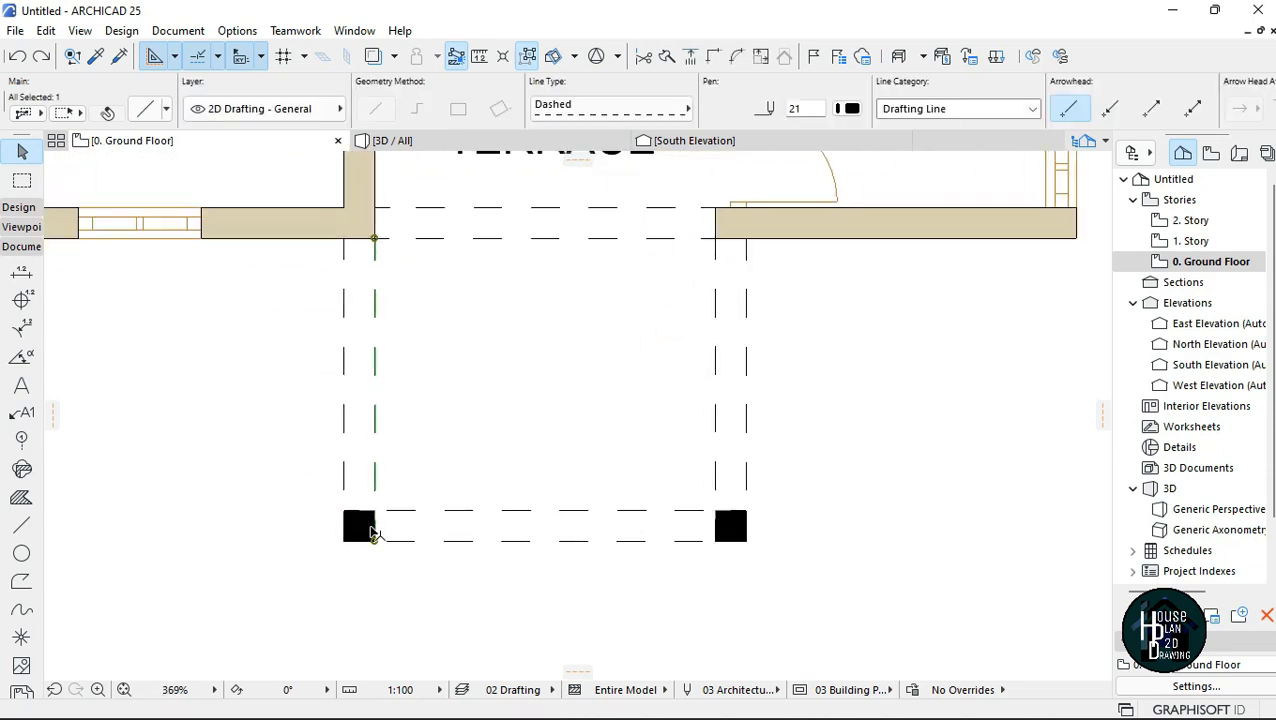
pyautogui.press('Escape')
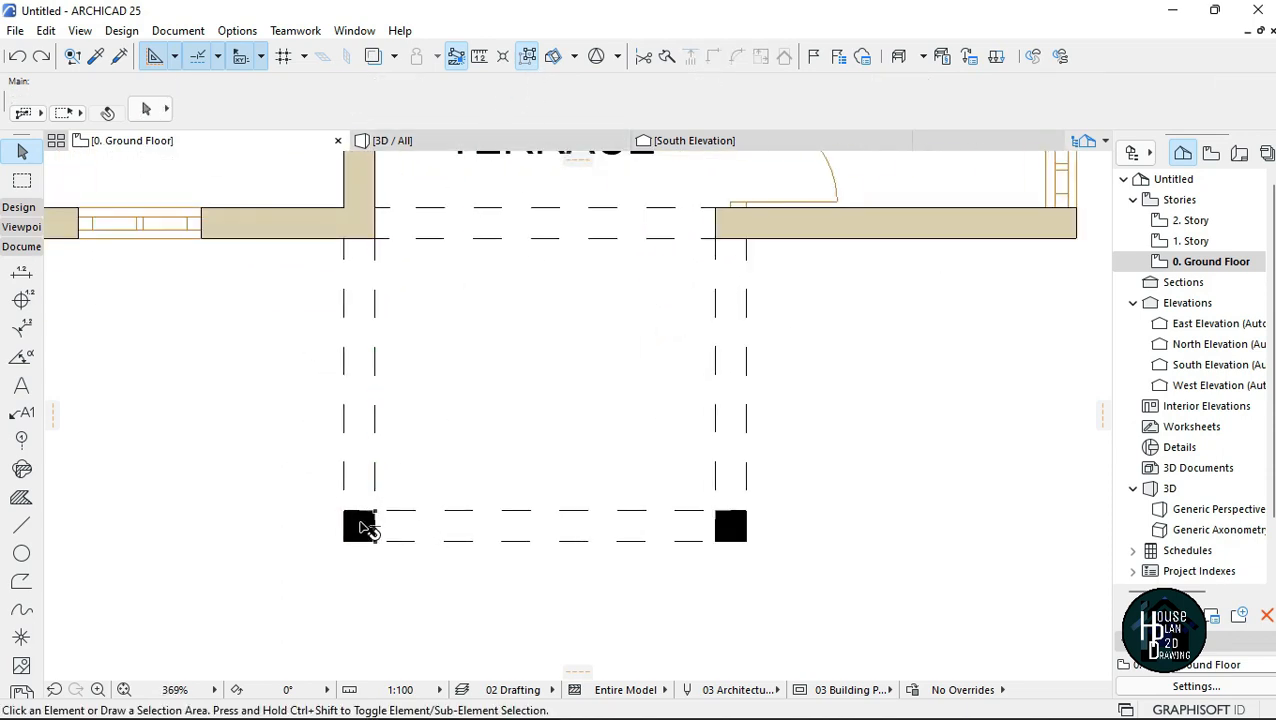
pyautogui.click(361, 527)
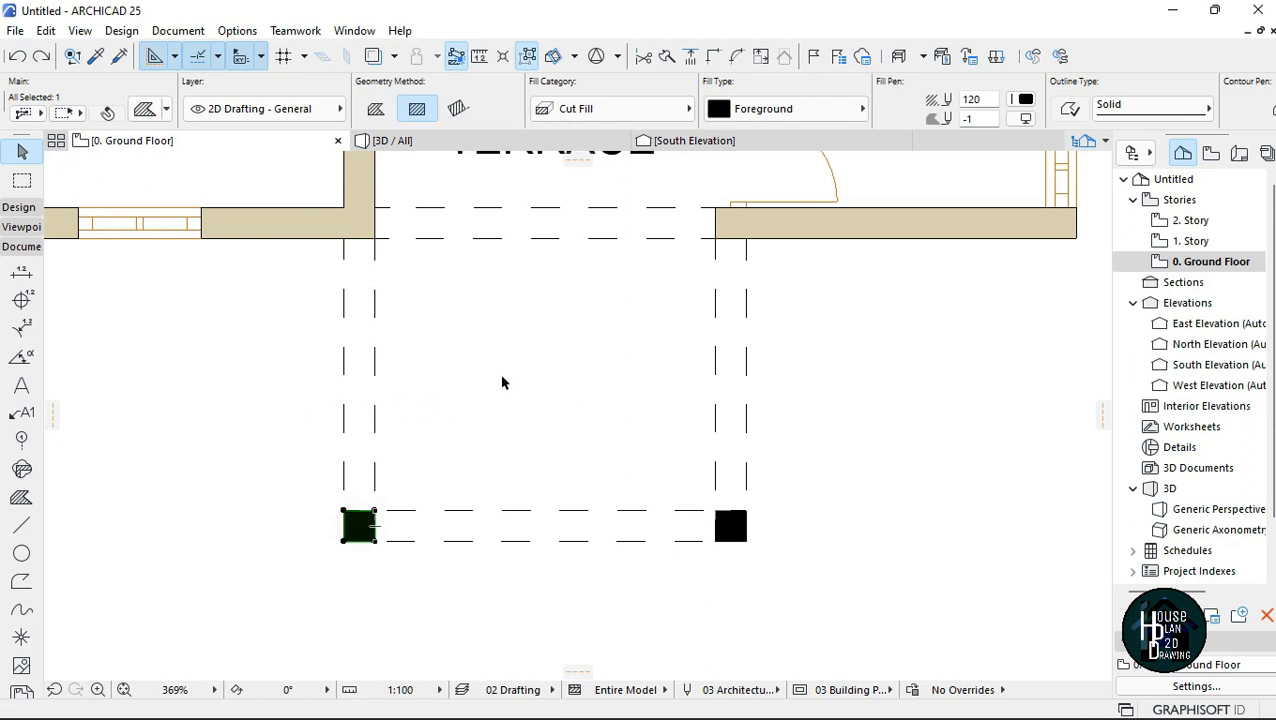
pyautogui.keyDown('shift'); pyautogui.click(481, 520); pyautogui.keyUp('shift')
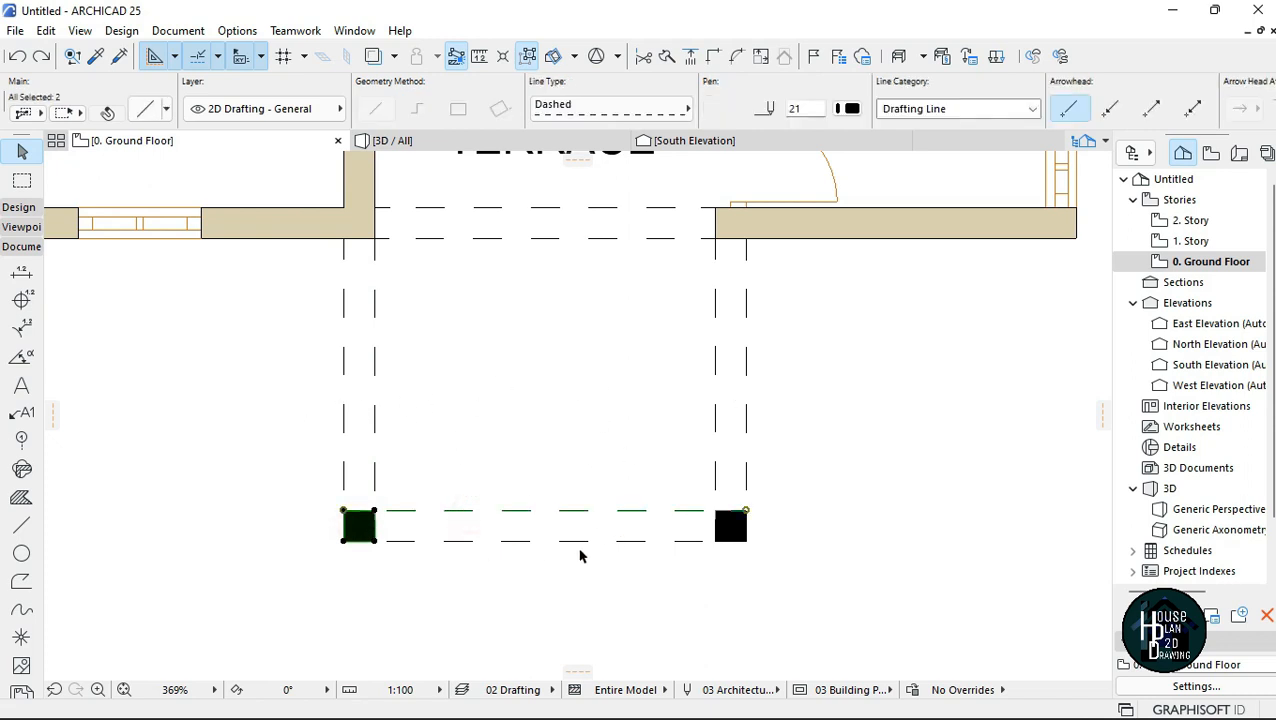
pyautogui.scroll(3, 415, 568)
pyautogui.click(527, 61)
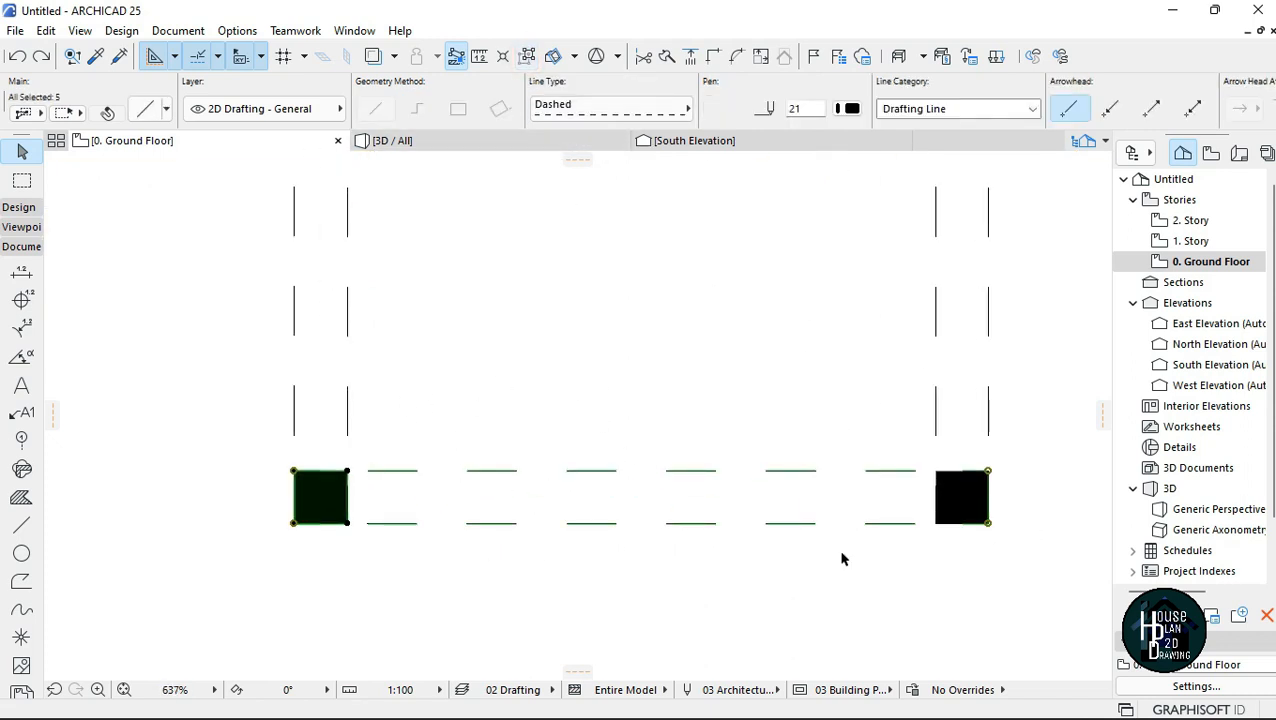
pyautogui.keyDown('shift'); pyautogui.click(970, 498); pyautogui.keyUp('shift')
pyautogui.scroll(-3, 783, 513)
pyautogui.scroll(1, 670, 494)
pyautogui.hotkey('ctrl', 'd')
pyautogui.click(531, 540)
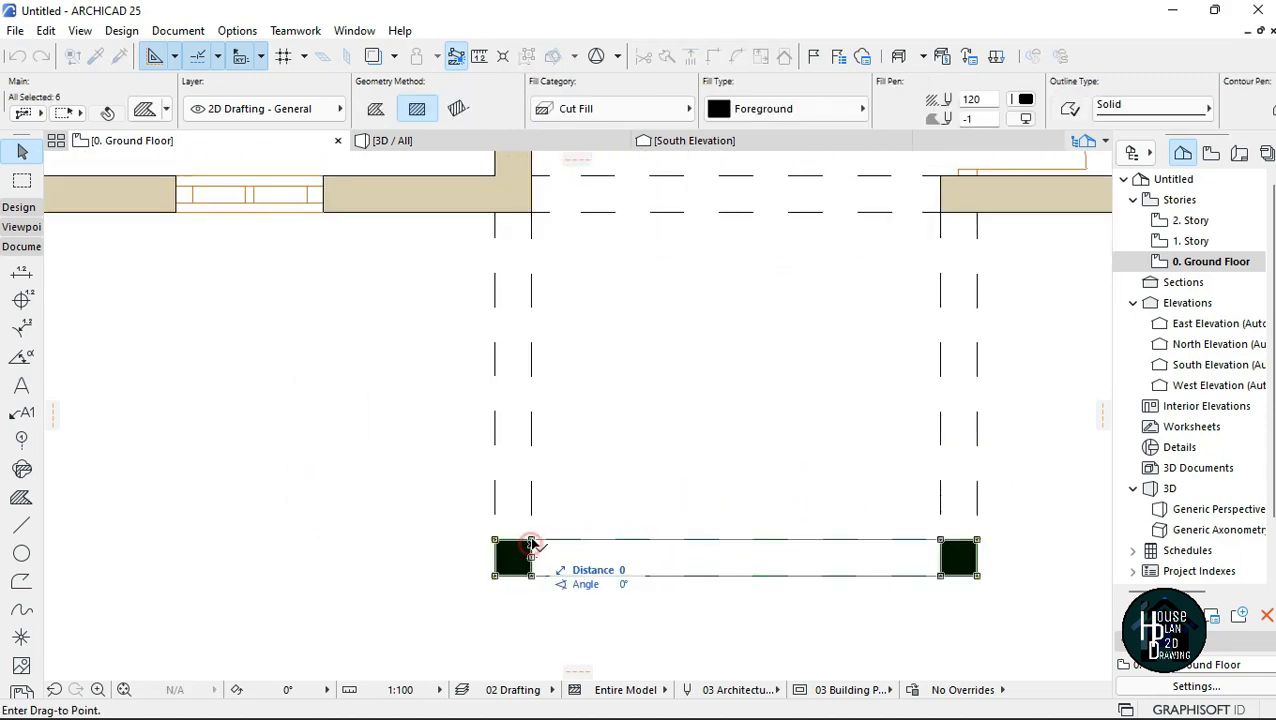
pyautogui.click(531, 408)
pyautogui.press('Escape')
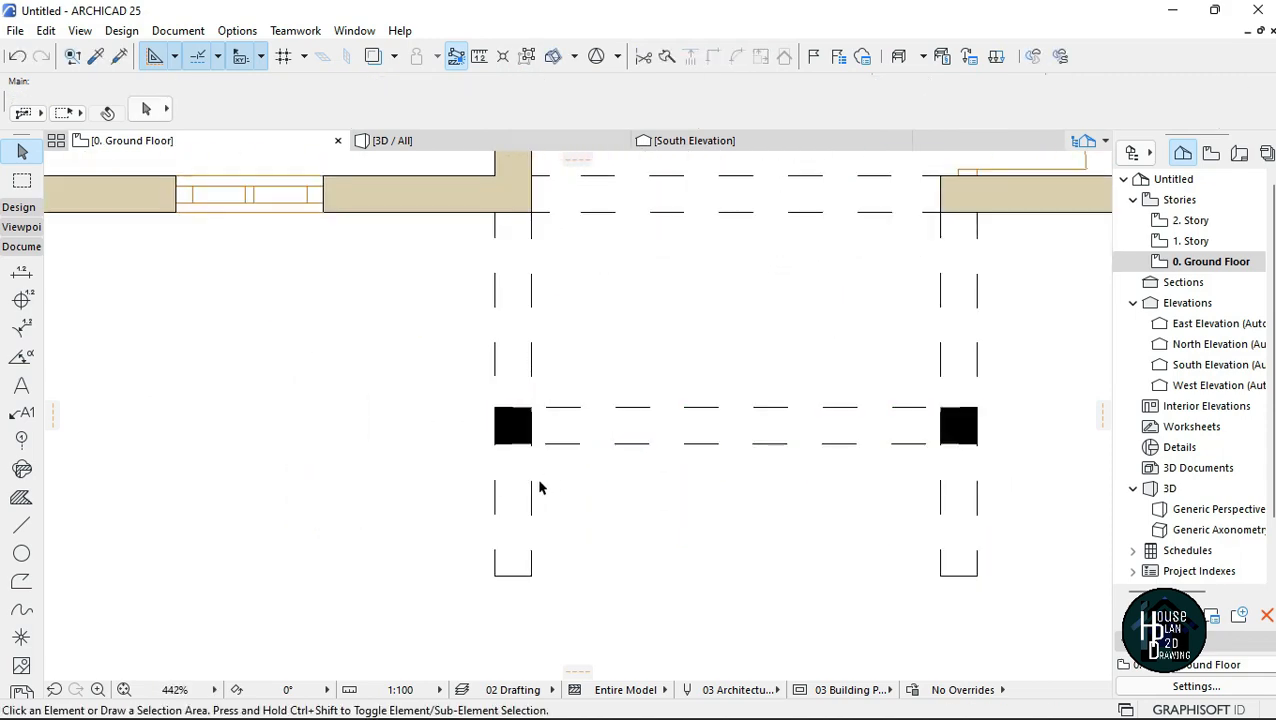
# Trim away the dashed side lines and short end lines projecting south of the relocated porch columns.
pyautogui.scroll(-3, 621, 544)
pyautogui.scroll(2, 515, 582)
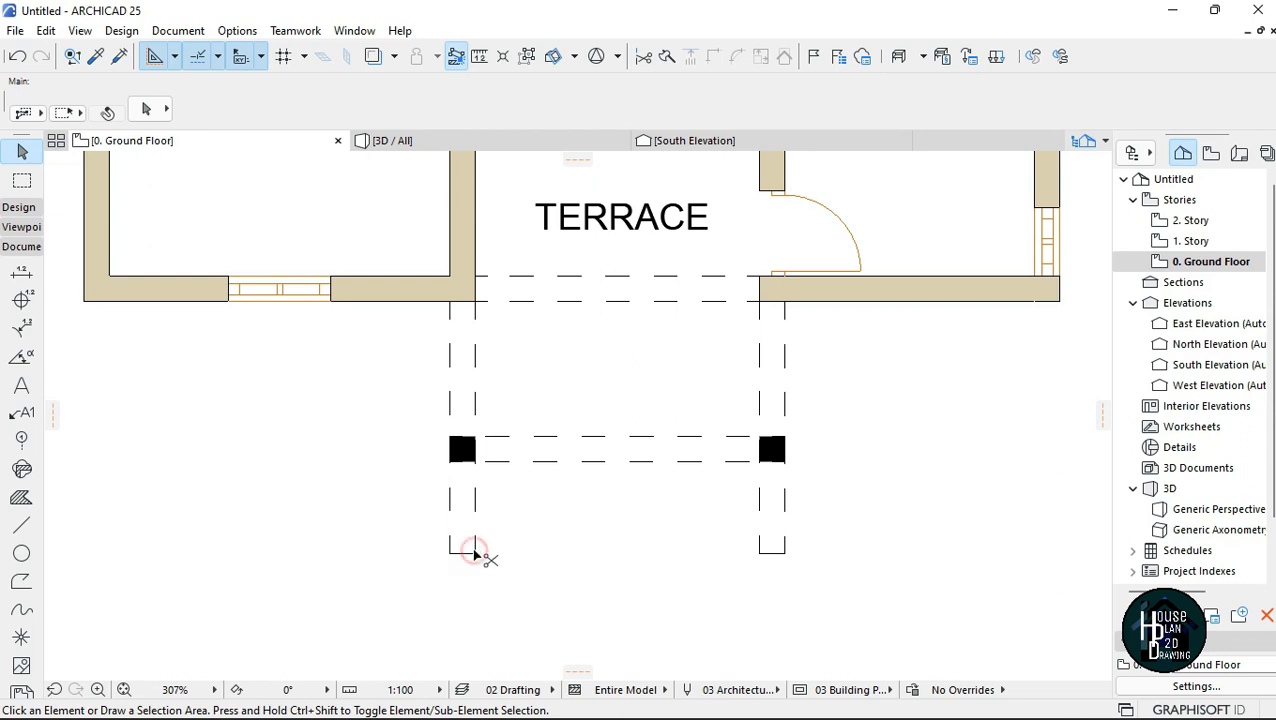
pyautogui.scroll(2, 476, 553)
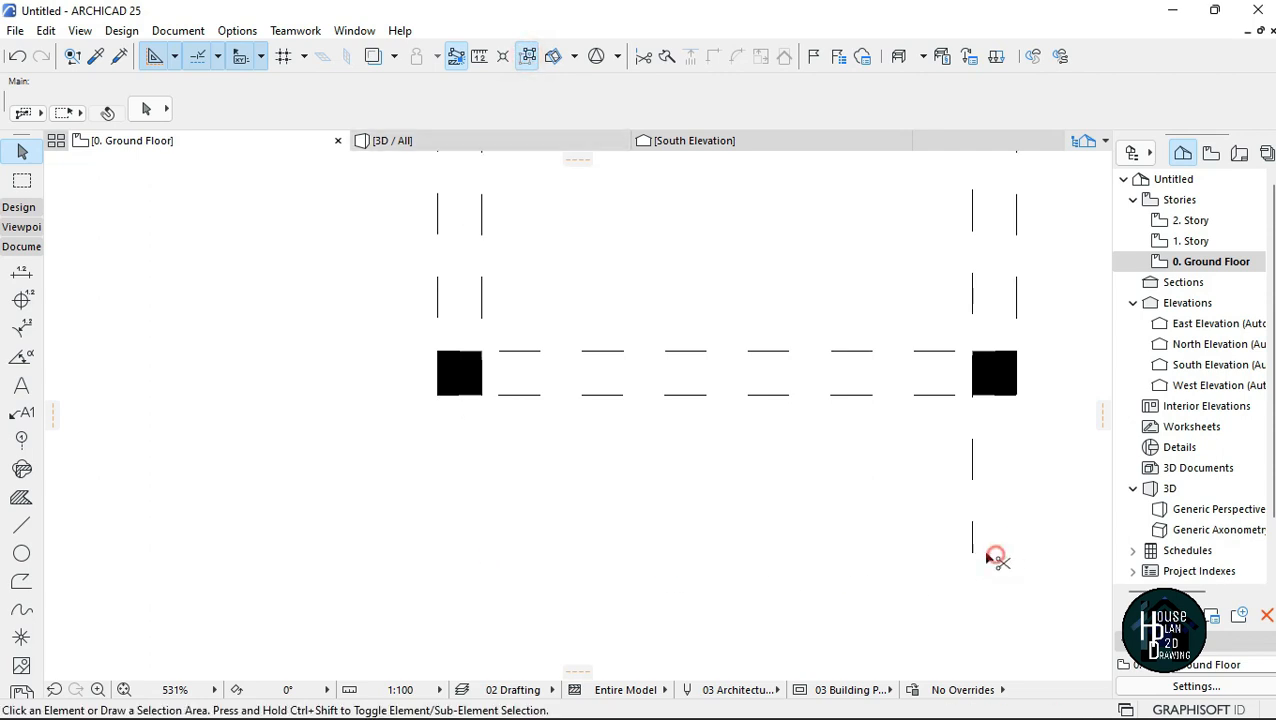
# Drag a copy of the lower BEDROOM label into the empty area south of the front porch.
pyautogui.scroll(-5, 974, 555)
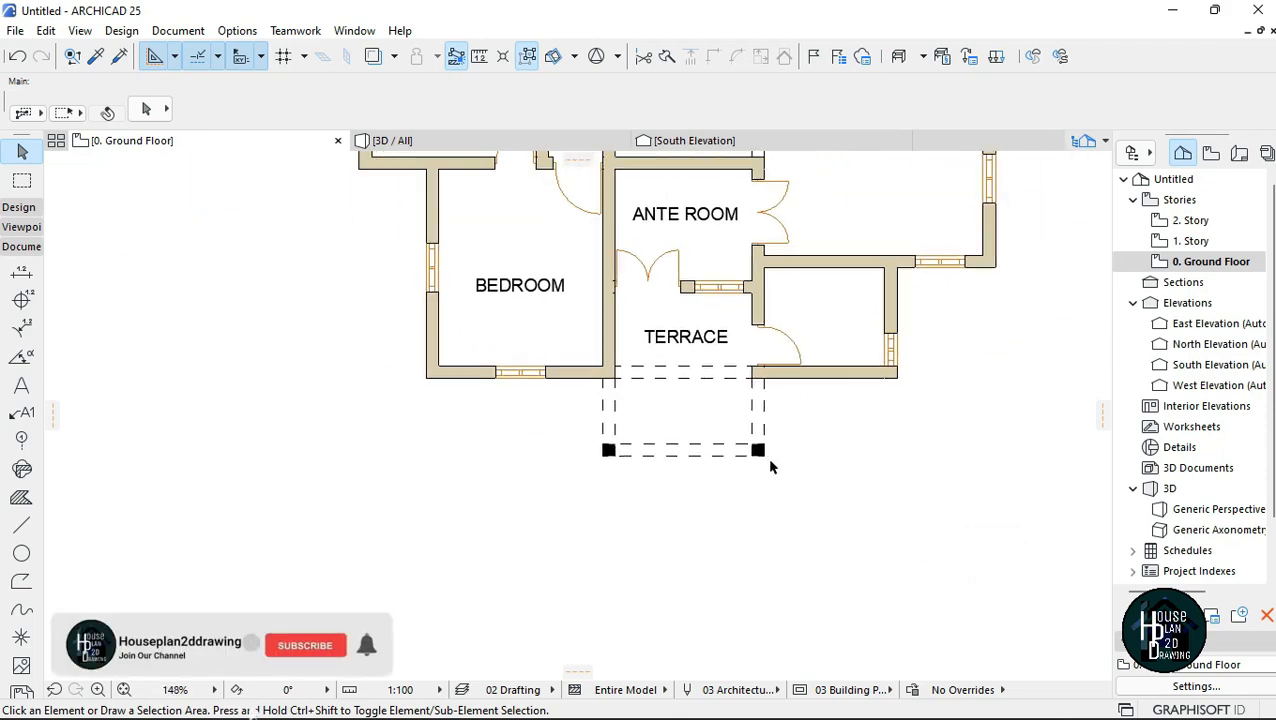
pyautogui.scroll(-3, 675, 512)
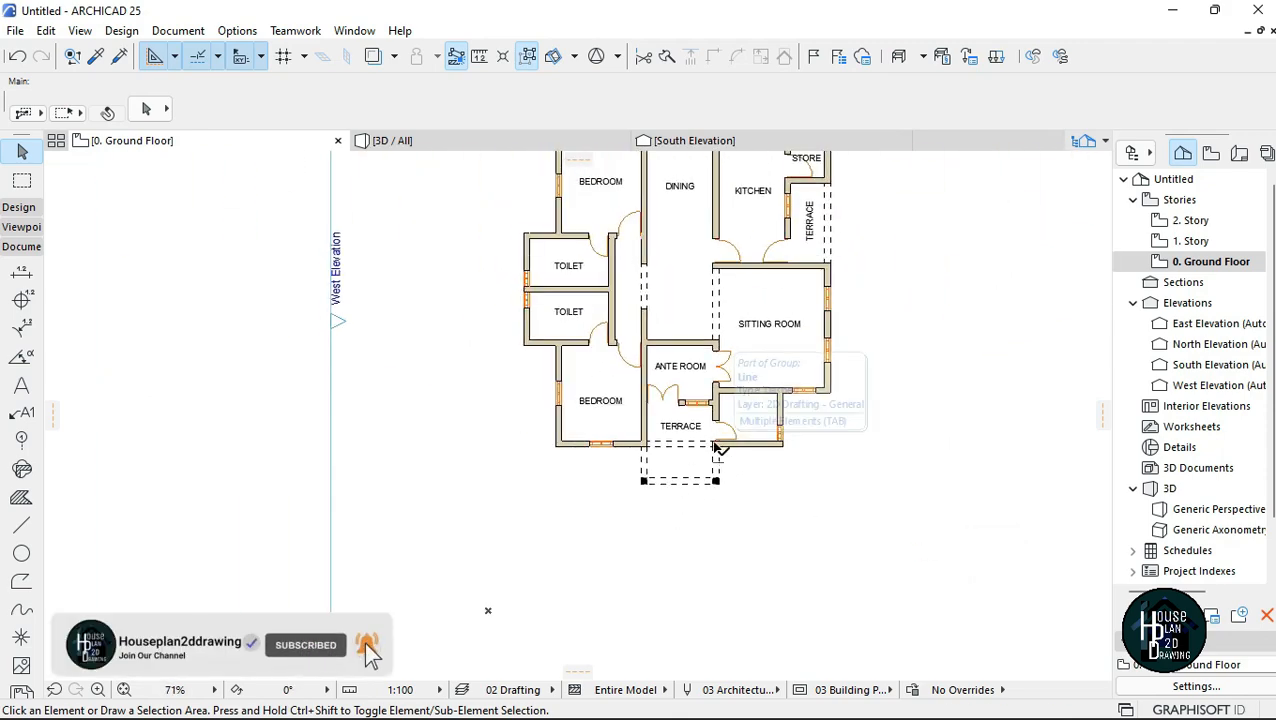
pyautogui.scroll(3, 720, 440)
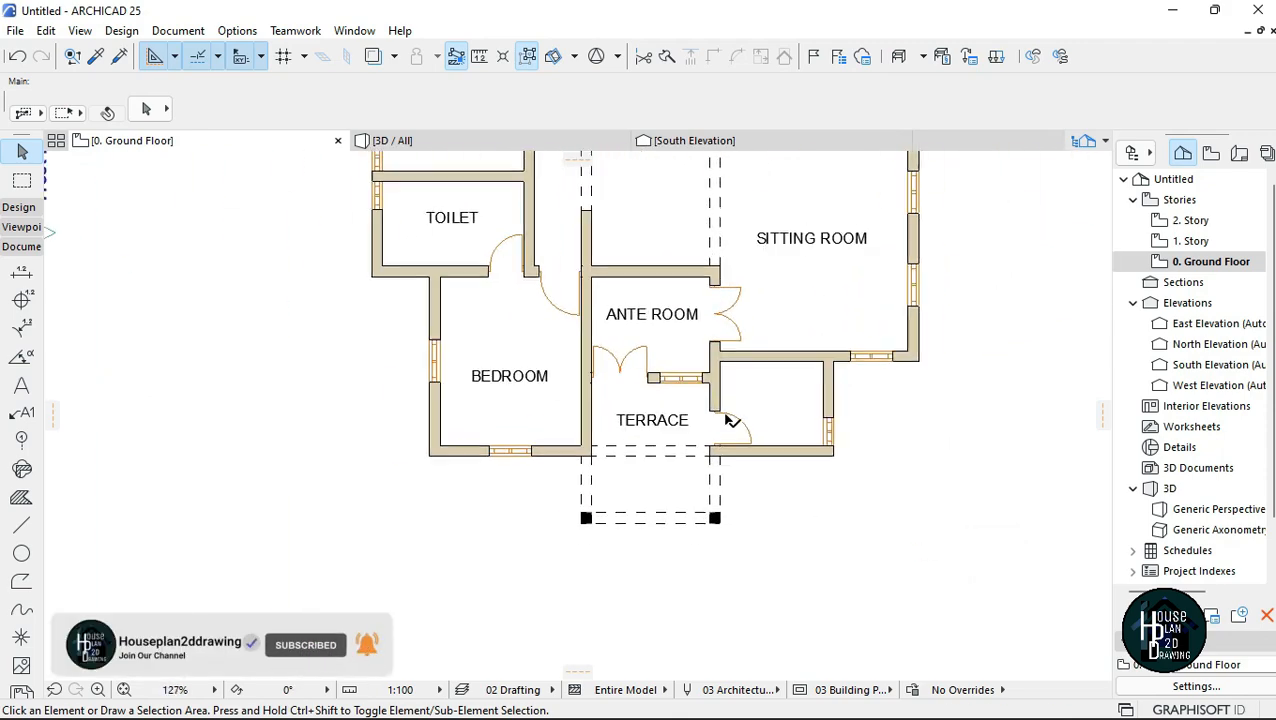
pyautogui.click(489, 376)
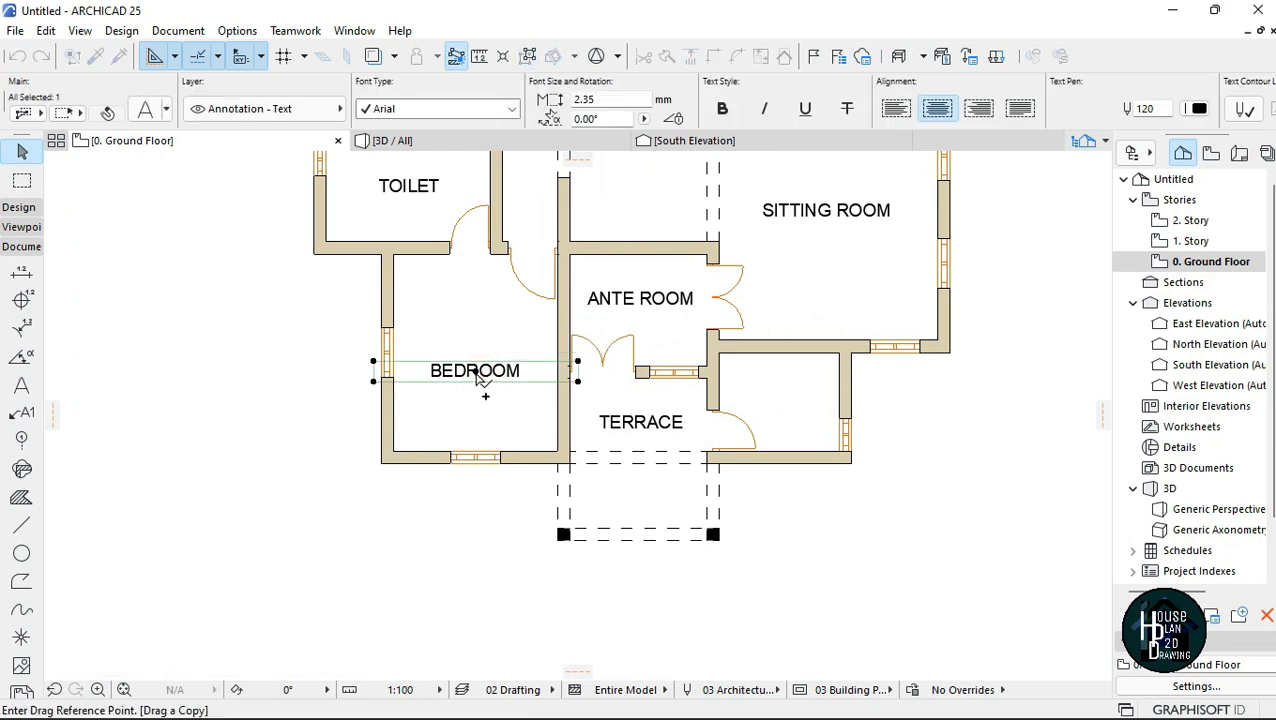
pyautogui.click(478, 375)
pyautogui.scroll(-3, 484, 378)
pyautogui.click(560, 500)
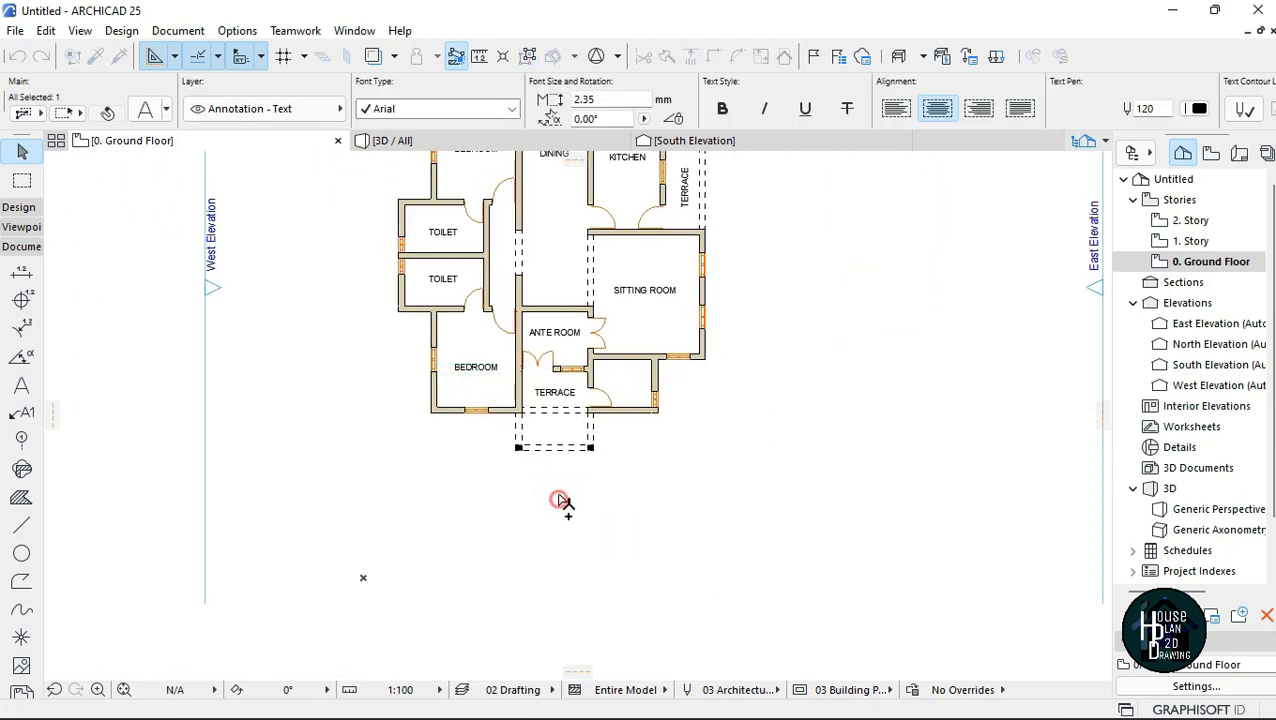
# Change the text of the copied label below the porch to GROUND FLOOR PLAN.
pyautogui.scroll(4, 562, 508)
pyautogui.doubleClick(666, 513)
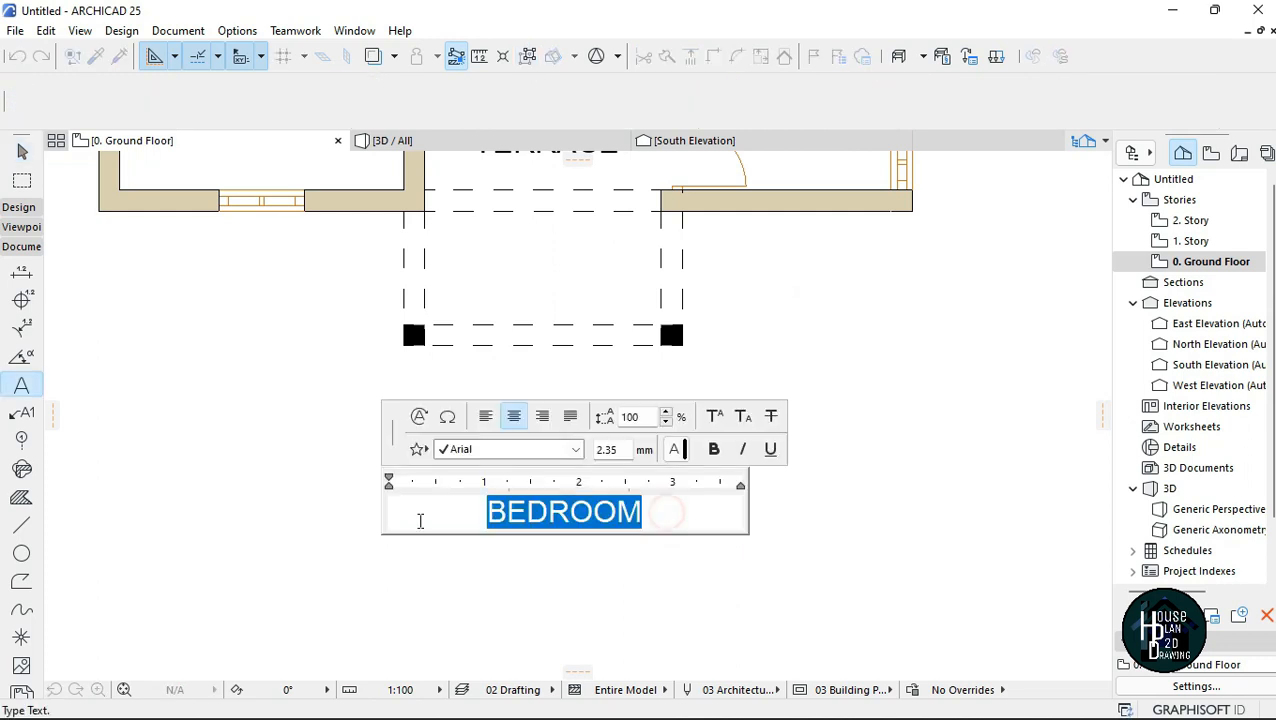
pyautogui.write('GROU')
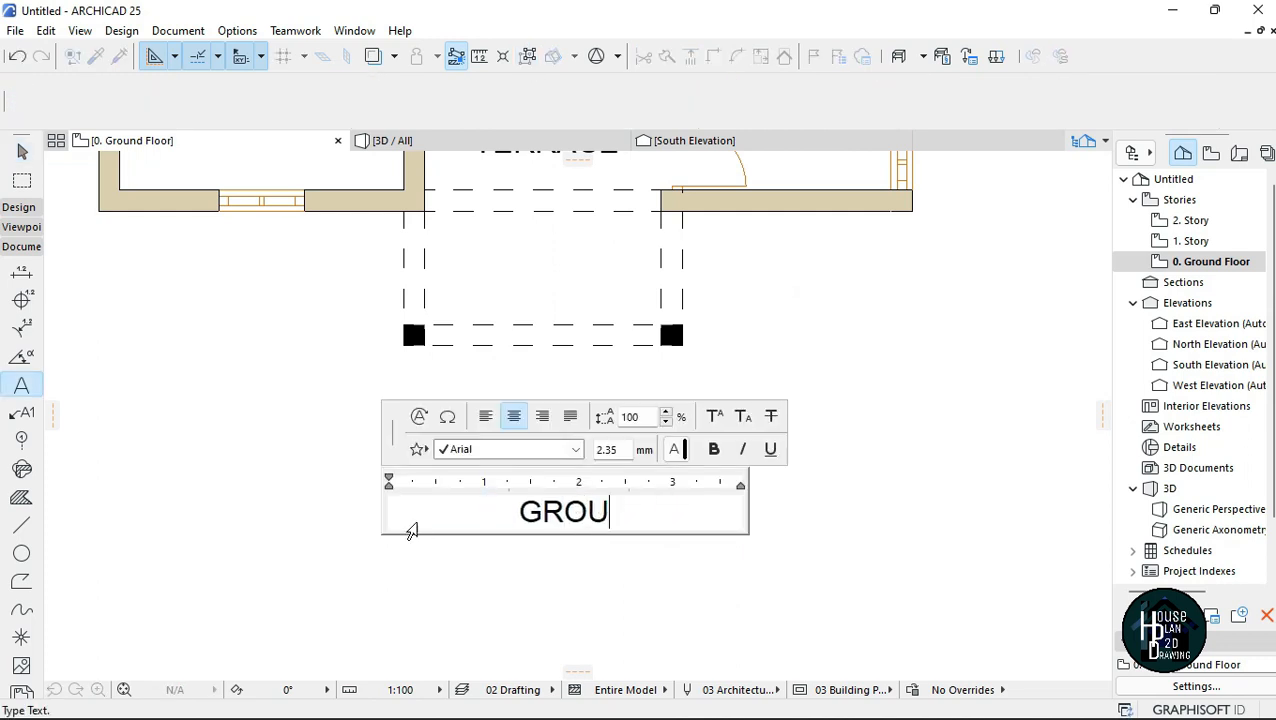
pyautogui.write('ND FLOO')
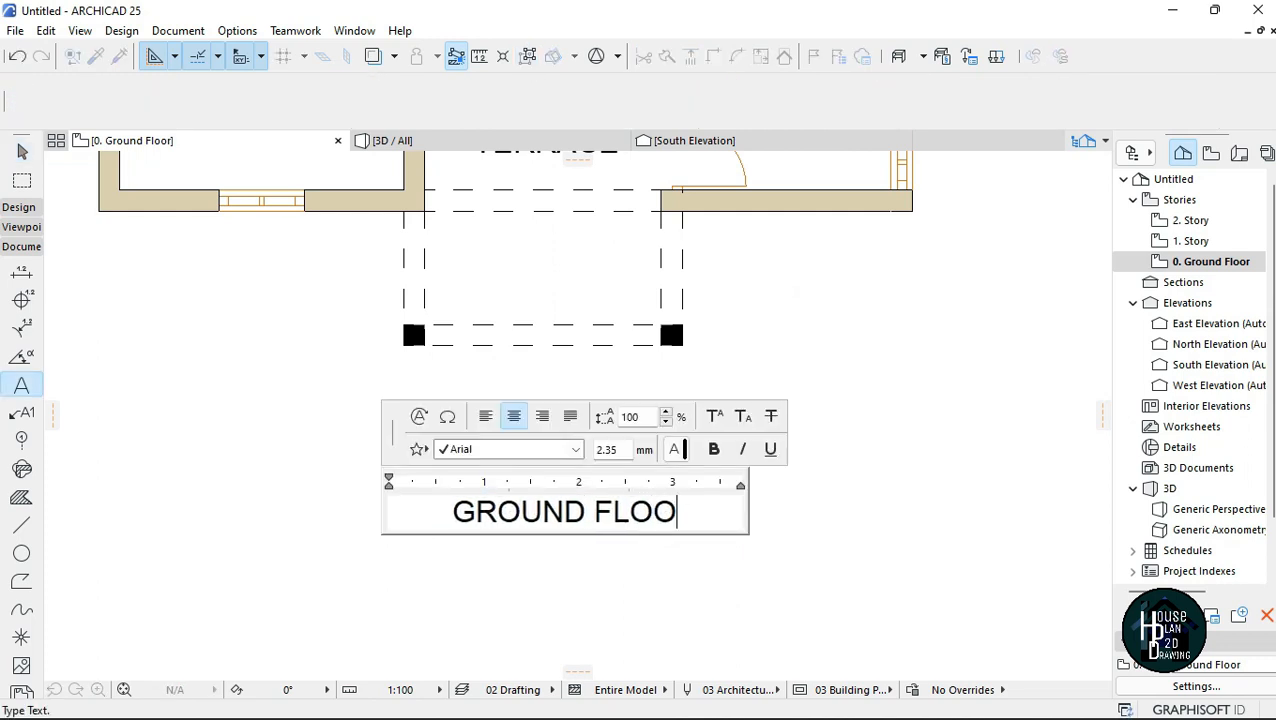
pyautogui.write('R P')
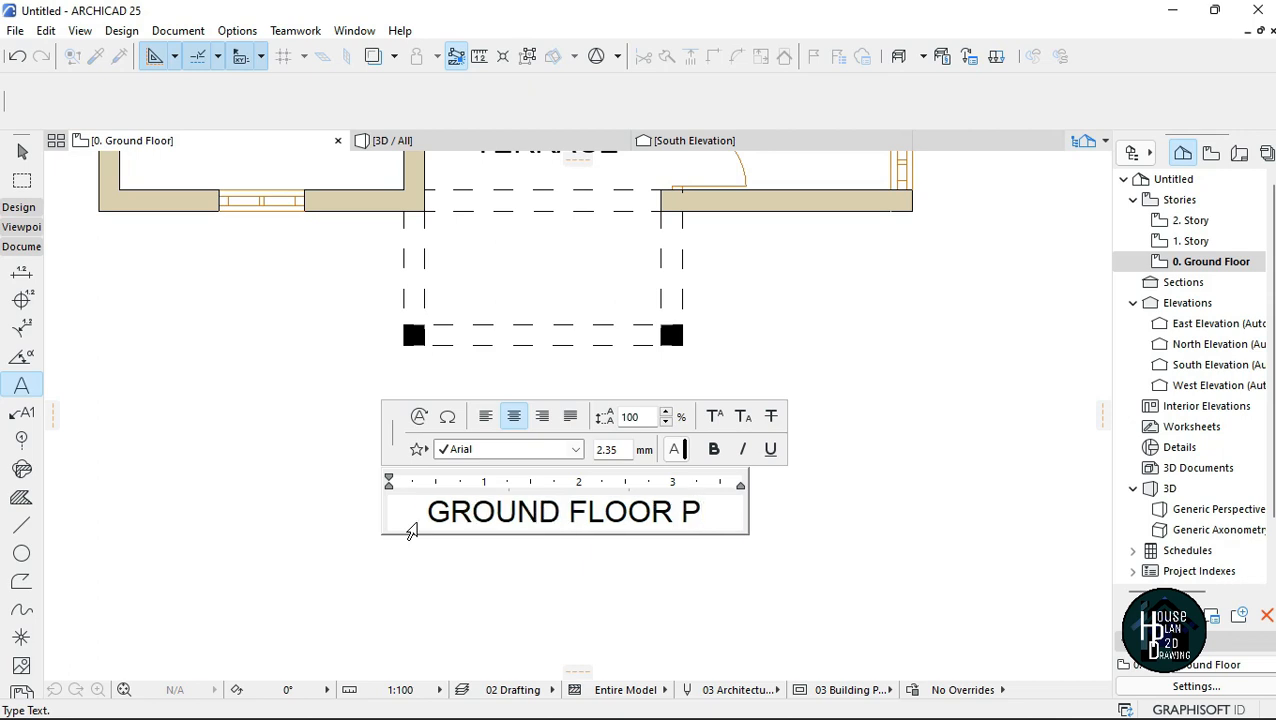
pyautogui.write('LAN')
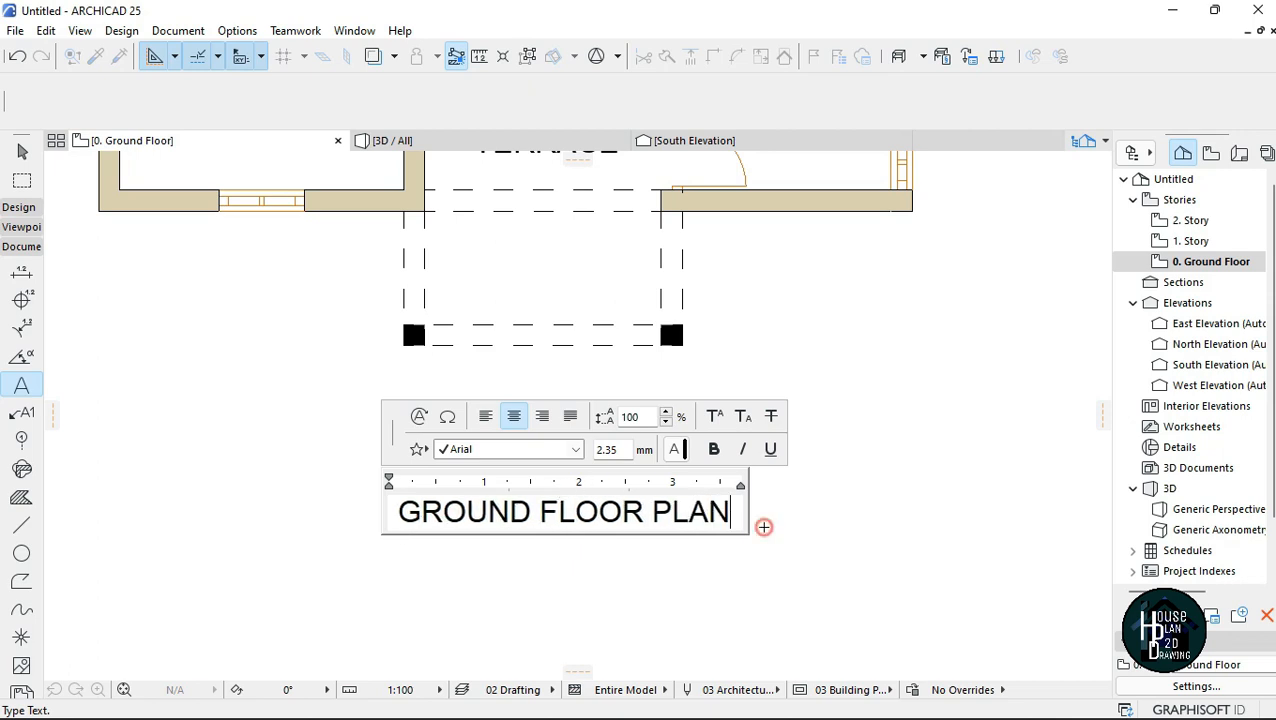
pyautogui.click(764, 527)
# Move the GROUND FLOOR PLAN title slightly north, toward the front porch.
pyautogui.click(563, 511)
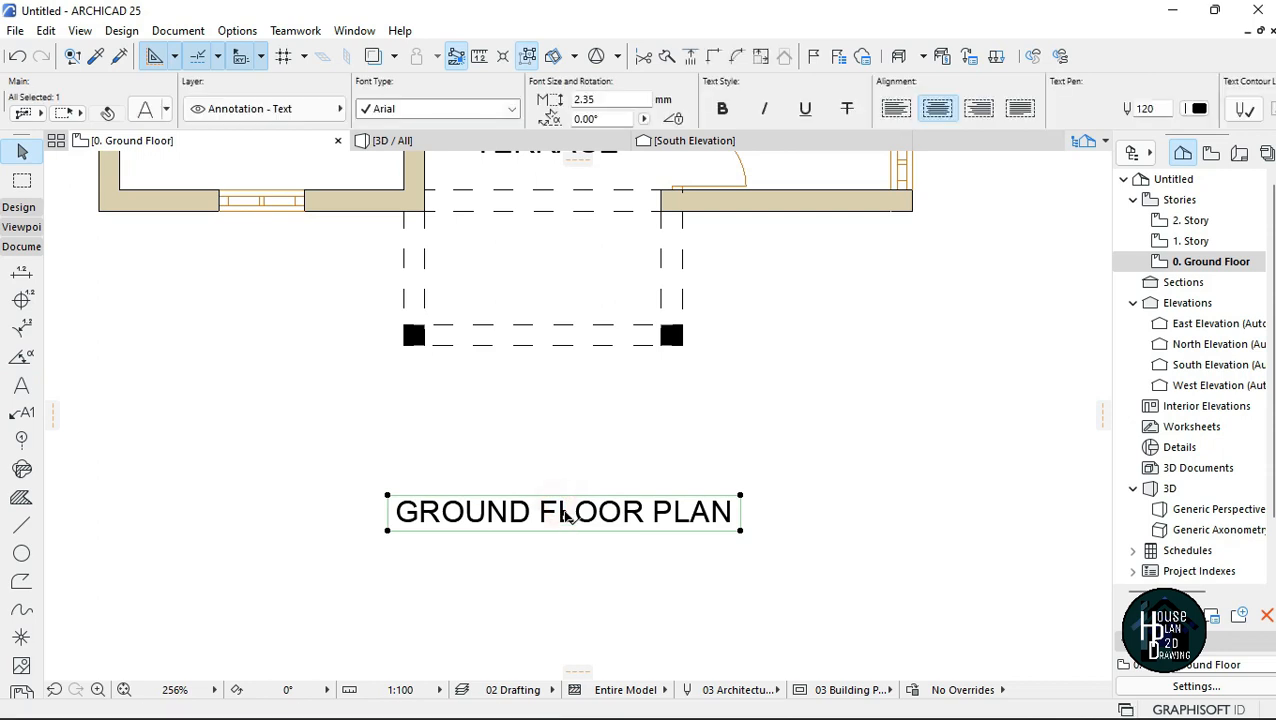
pyautogui.click(563, 511)
pyautogui.click(564, 494)
pyautogui.press('Escape')
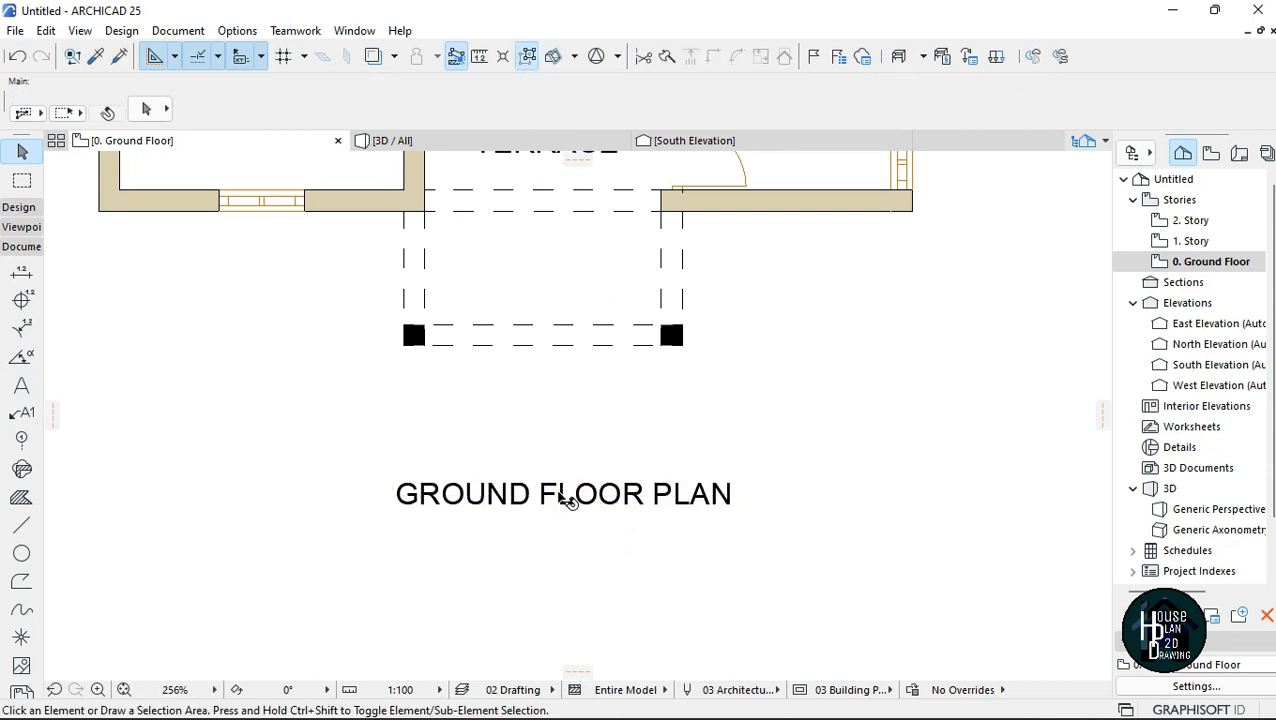
# Set the plan title's text height to 4 mm and stretch its text box eastward so it fits on one line.
pyautogui.click(568, 500)
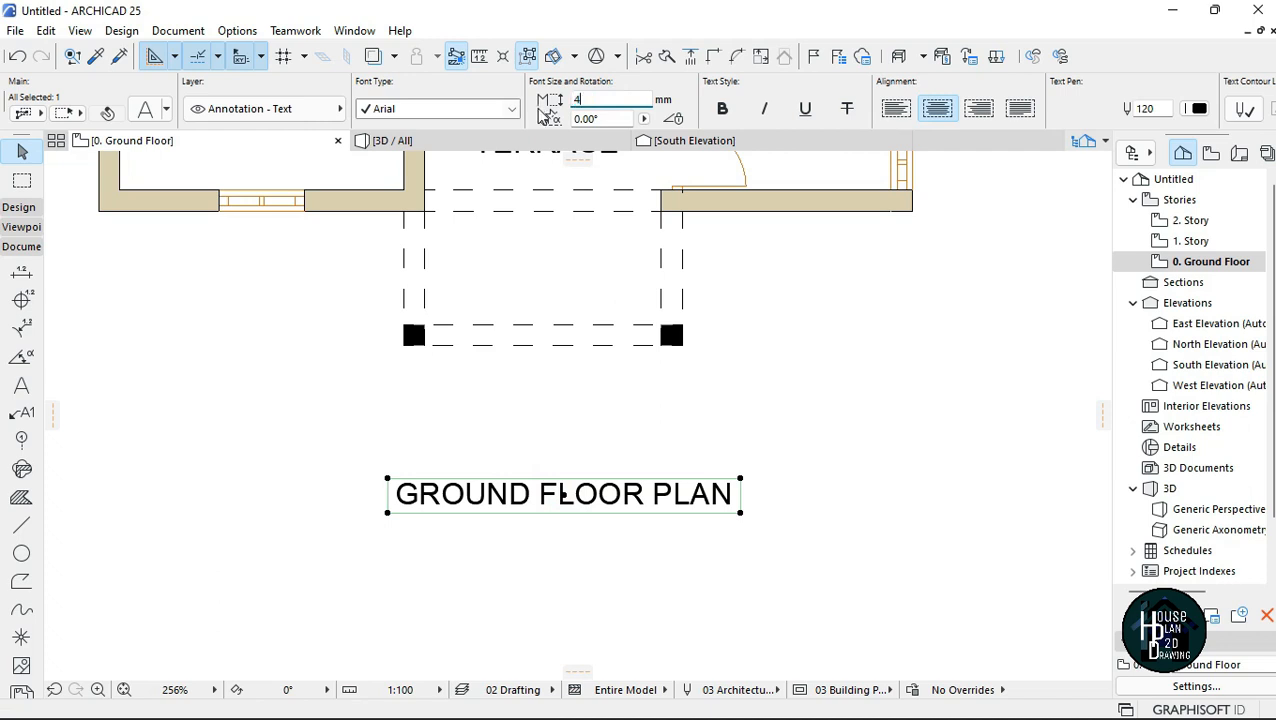
pyautogui.write('4')
pyautogui.press('Return')
pyautogui.scroll(-4, 592, 570)
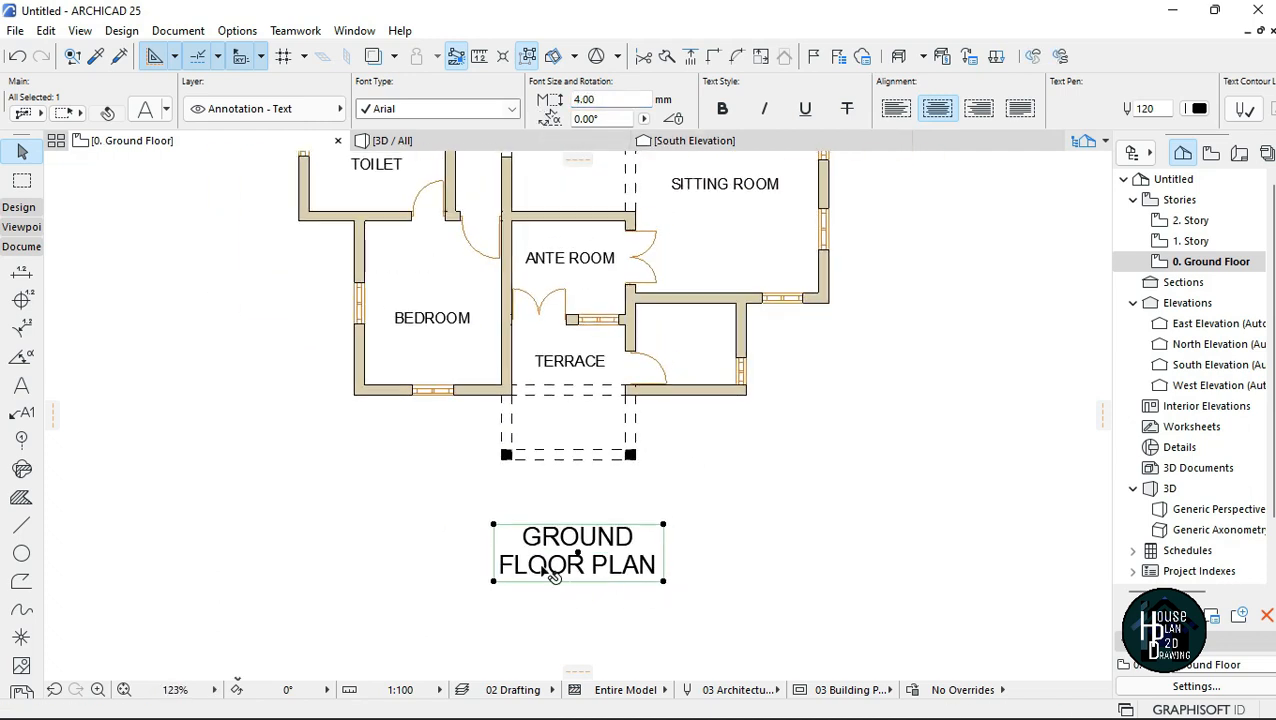
pyautogui.click(665, 525)
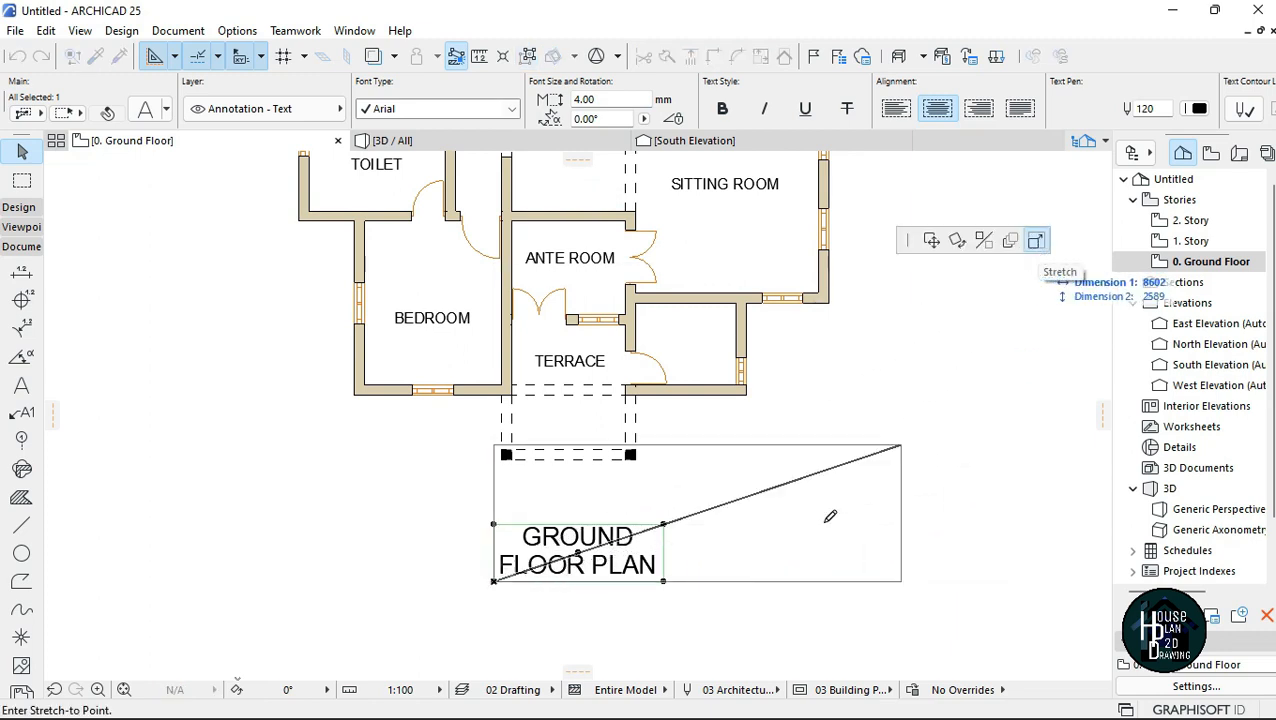
pyautogui.click(781, 523)
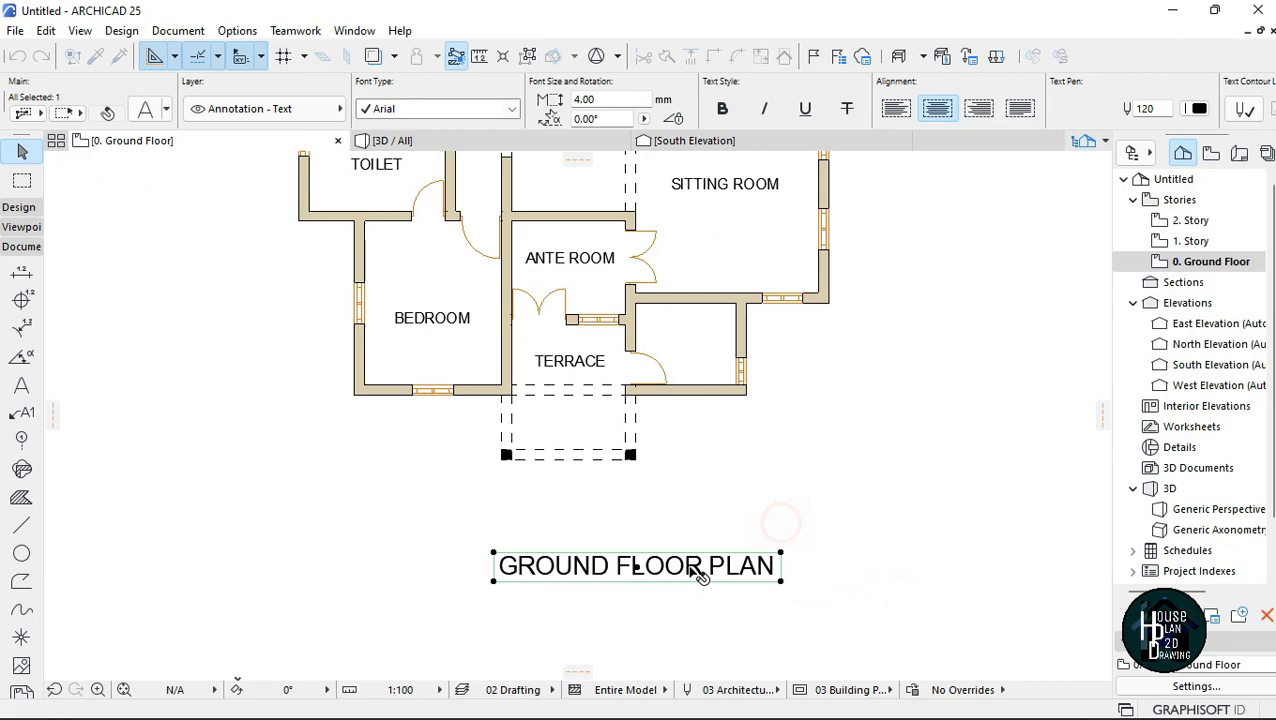
# Shift the GROUND FLOOR PLAN title west to centre it below the porch and move it closer to the columns.
pyautogui.click(640, 568)
pyautogui.click(598, 553)
pyautogui.press('Escape')
pyautogui.click(600, 560)
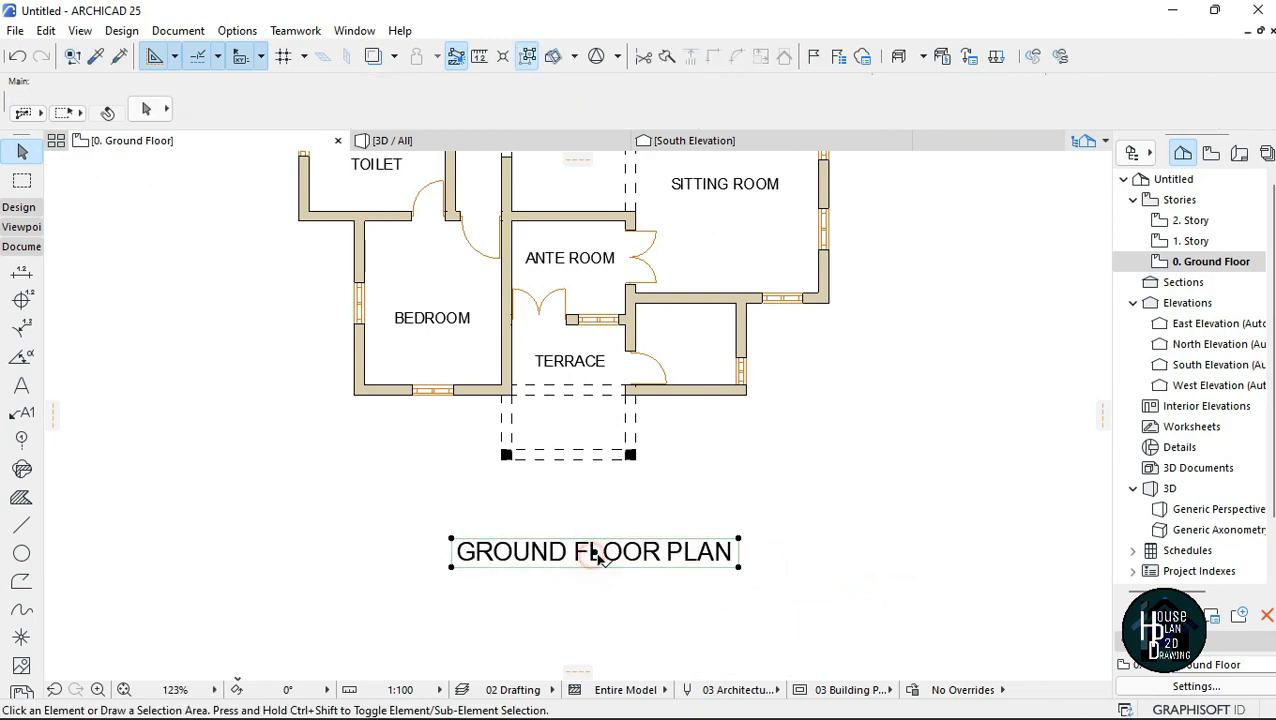
pyautogui.press('Escape')
pyautogui.scroll(-3, 598, 456)
pyautogui.scroll(5, 540, 636)
pyautogui.click(638, 518)
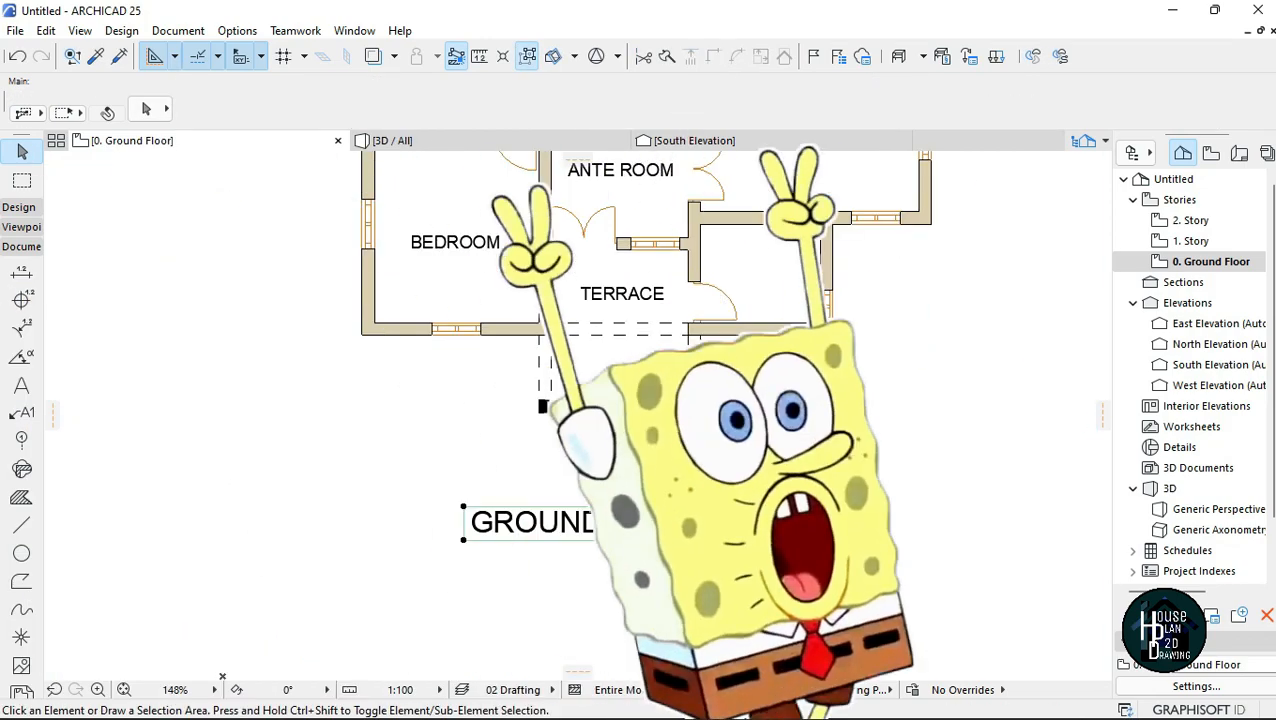
pyautogui.click(638, 518)
pyautogui.click(627, 478)
pyautogui.press('Escape')
# Drag a copy of the lower TOILET label into the unlabelled small room east of the front terrace.
pyautogui.scroll(3, 650, 400)
pyautogui.moveTo(715, 458); pyautogui.dragTo(776, 586, button='middle')
pyautogui.click(222, 282)
pyautogui.hotkey('ctrl', 'shift', 'd')
pyautogui.click(222, 282)
pyautogui.scroll(-4, 222, 282)
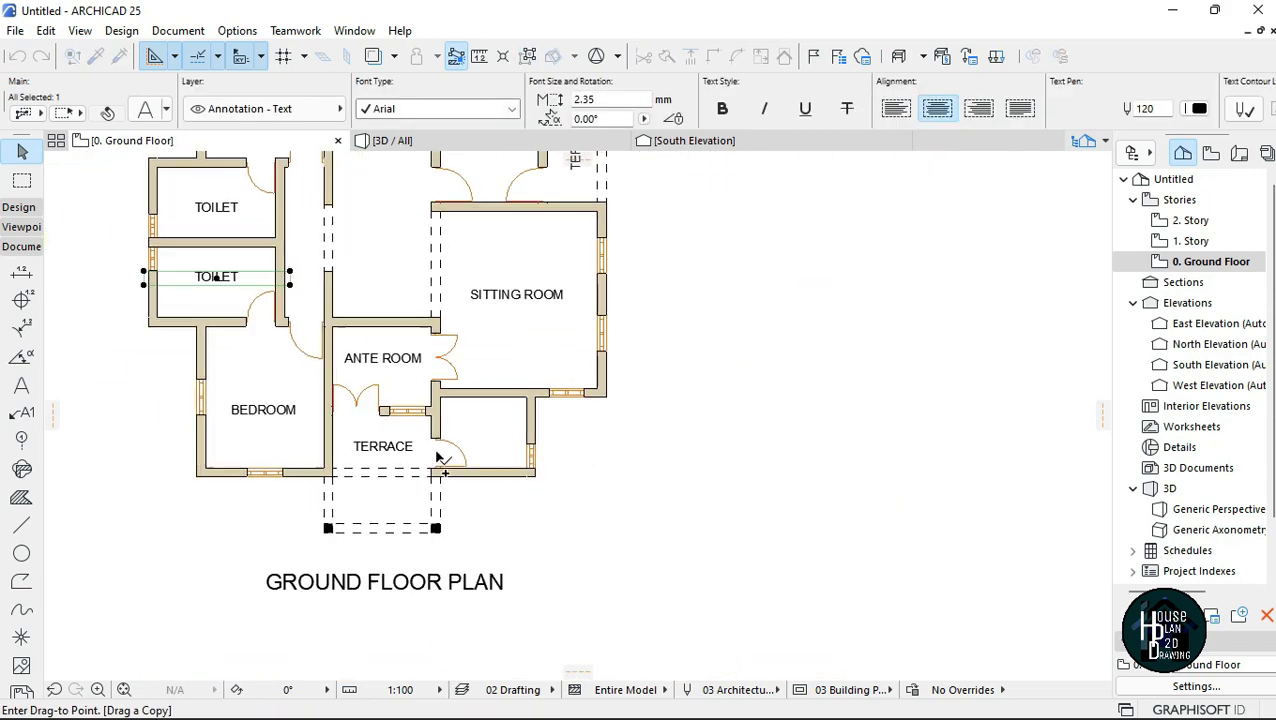
pyautogui.scroll(5, 443, 435)
pyautogui.click(578, 452)
pyautogui.press('Escape')
pyautogui.moveTo(584, 498); pyautogui.dragTo(704, 461, button='middle')
pyautogui.scroll(1, 556, 638)
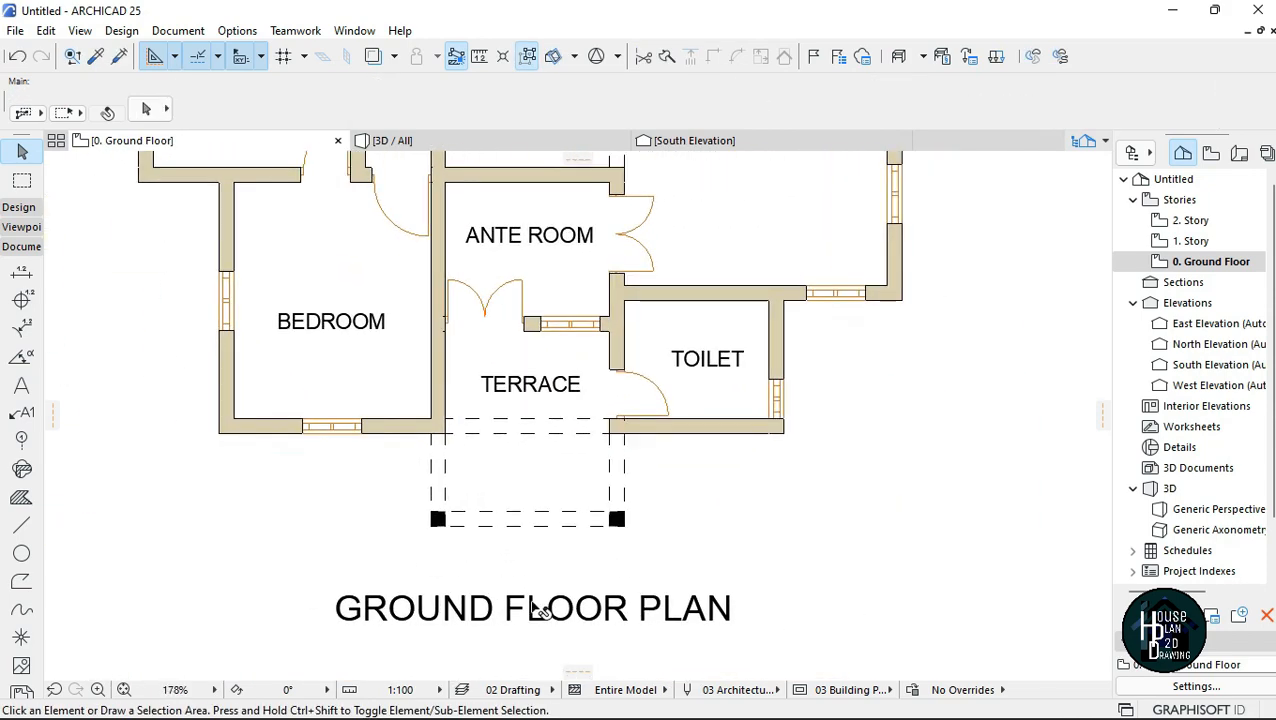
pyautogui.click(541, 608)
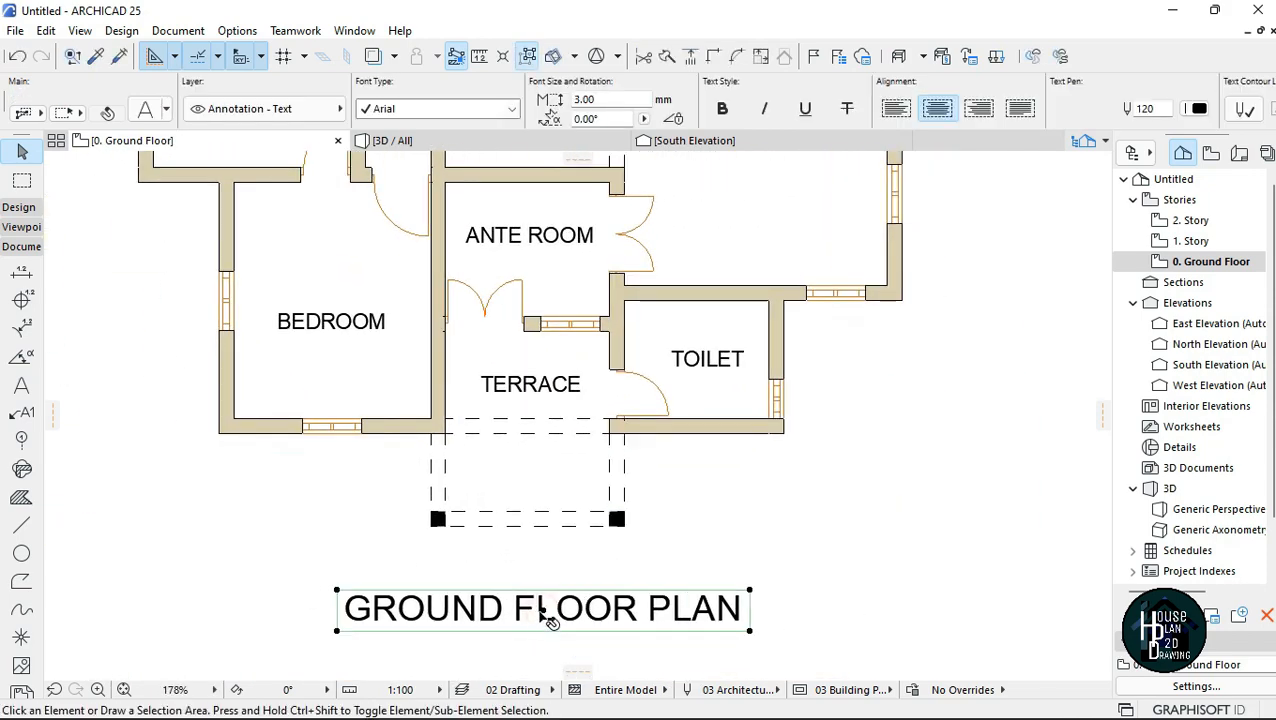
pyautogui.scroll(-5, 545, 615)
pyautogui.scroll(1, 545, 600)
pyautogui.press('Escape')
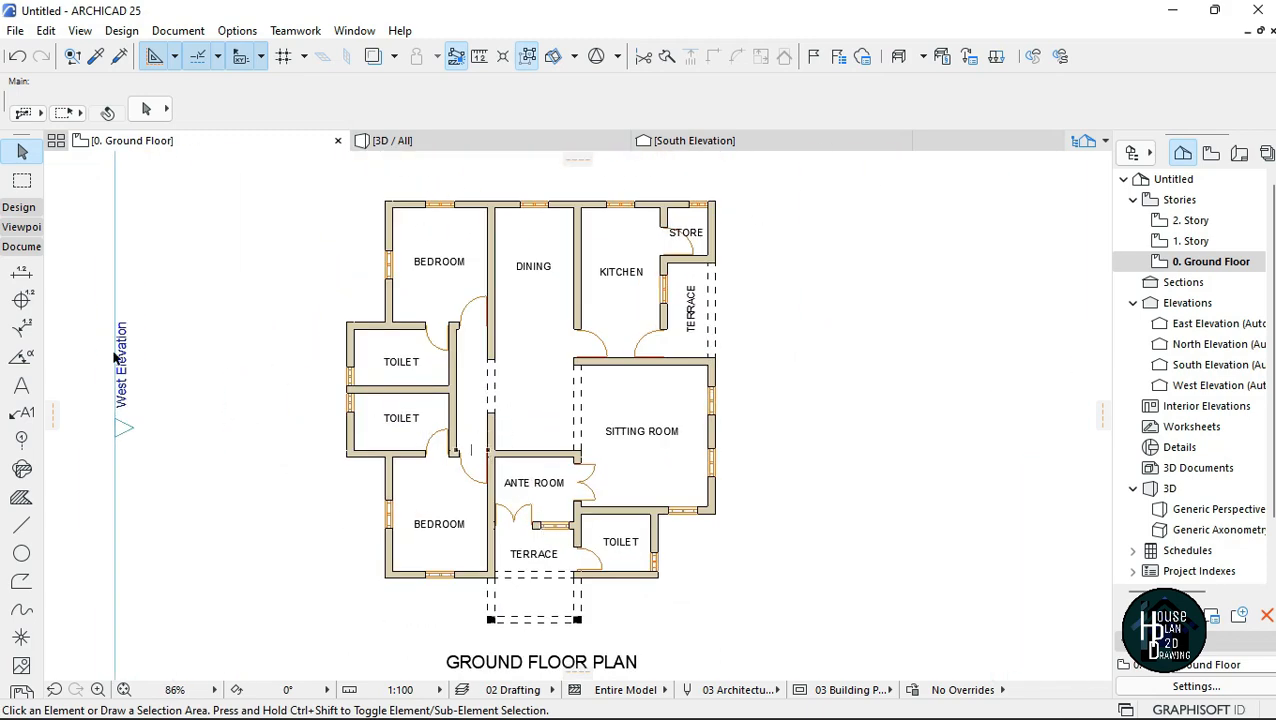
# Dimension the overall north-south length from the northwest bedroom corner to the west porch column's south edge, placing the line west of the house.
pyautogui.click(22, 276)
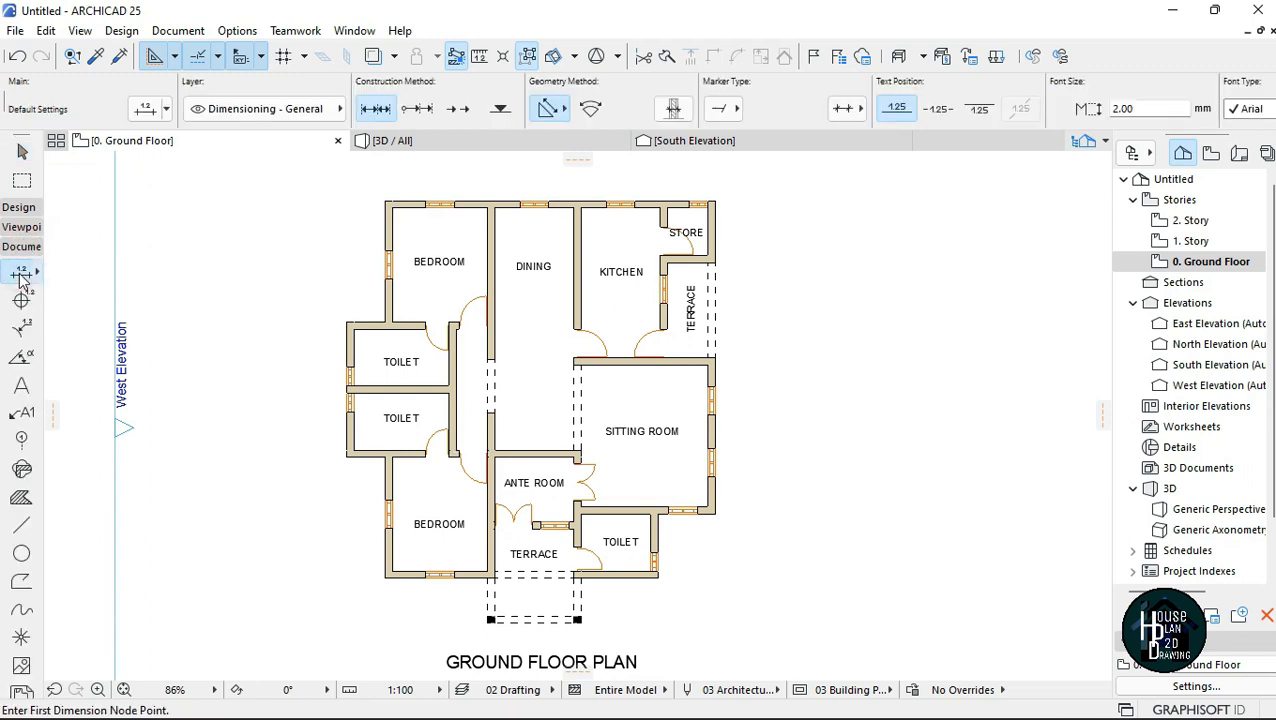
pyautogui.scroll(5, 373, 188)
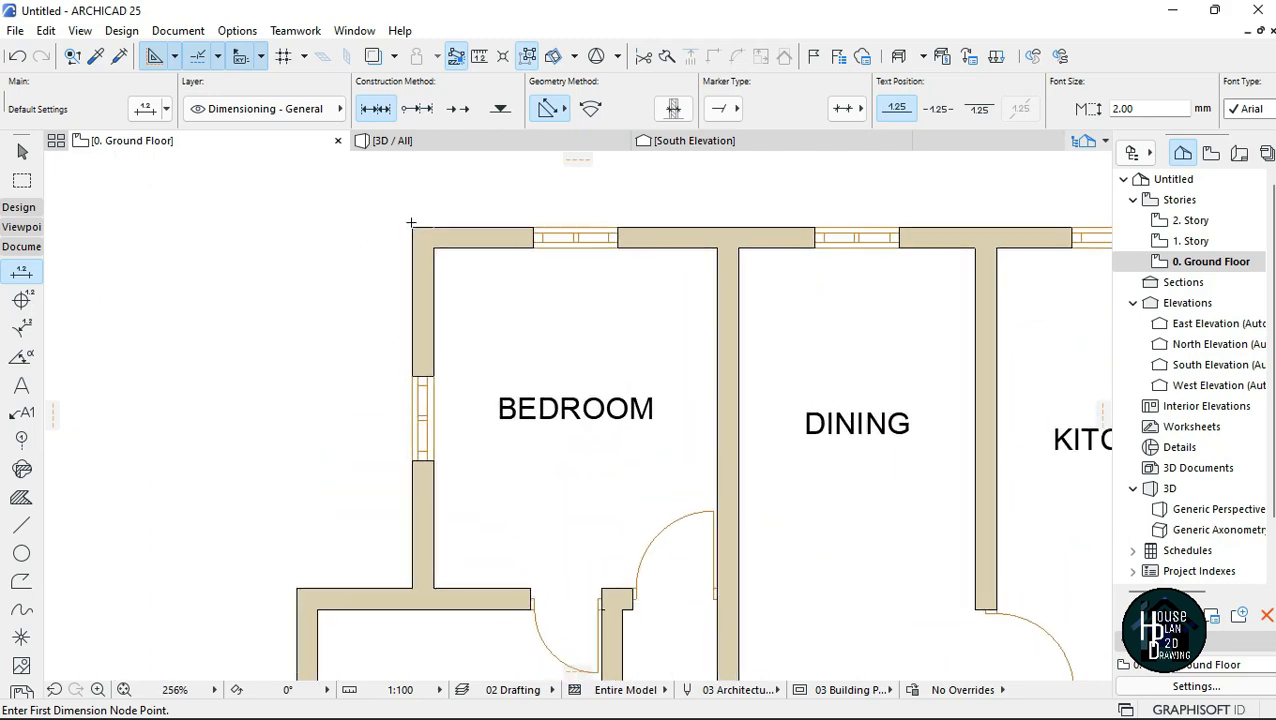
pyautogui.click(412, 228)
pyautogui.scroll(-5, 405, 240)
pyautogui.scroll(4, 416, 464)
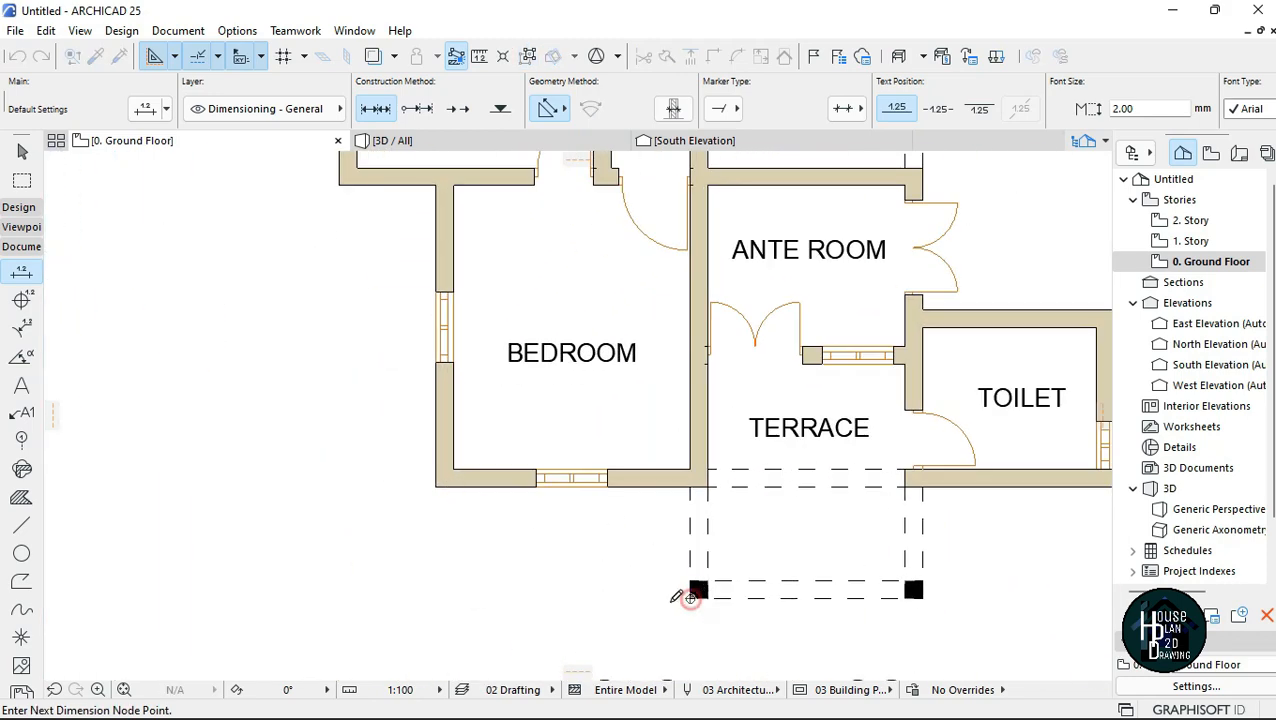
pyautogui.scroll(-5, 686, 592)
pyautogui.scroll(1, 708, 601)
pyautogui.rightClick(369, 377)
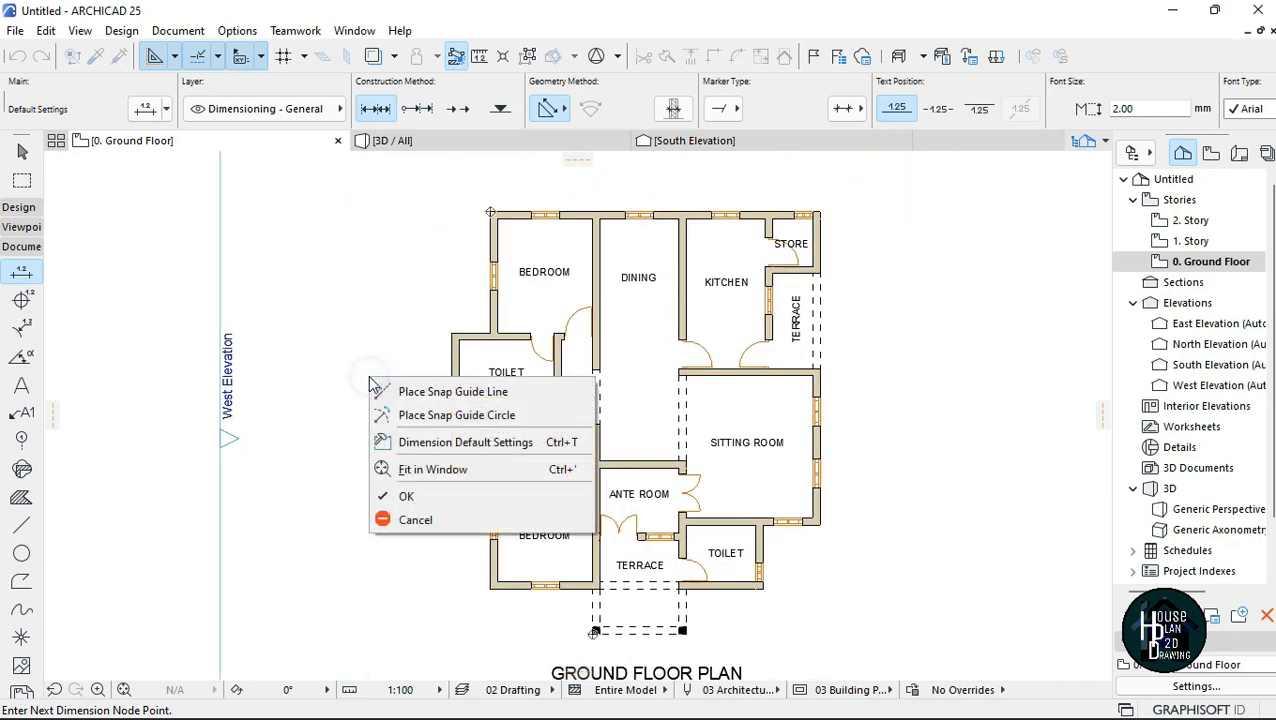
pyautogui.click(408, 496)
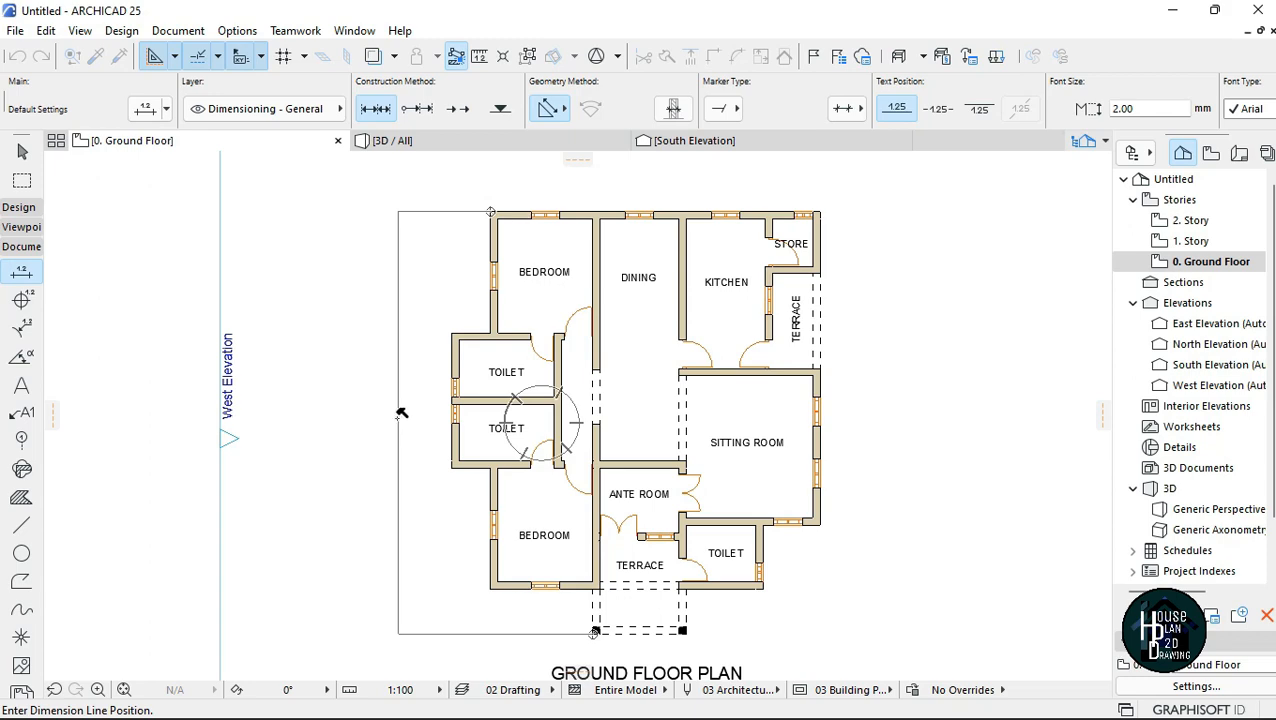
pyautogui.click(440, 413)
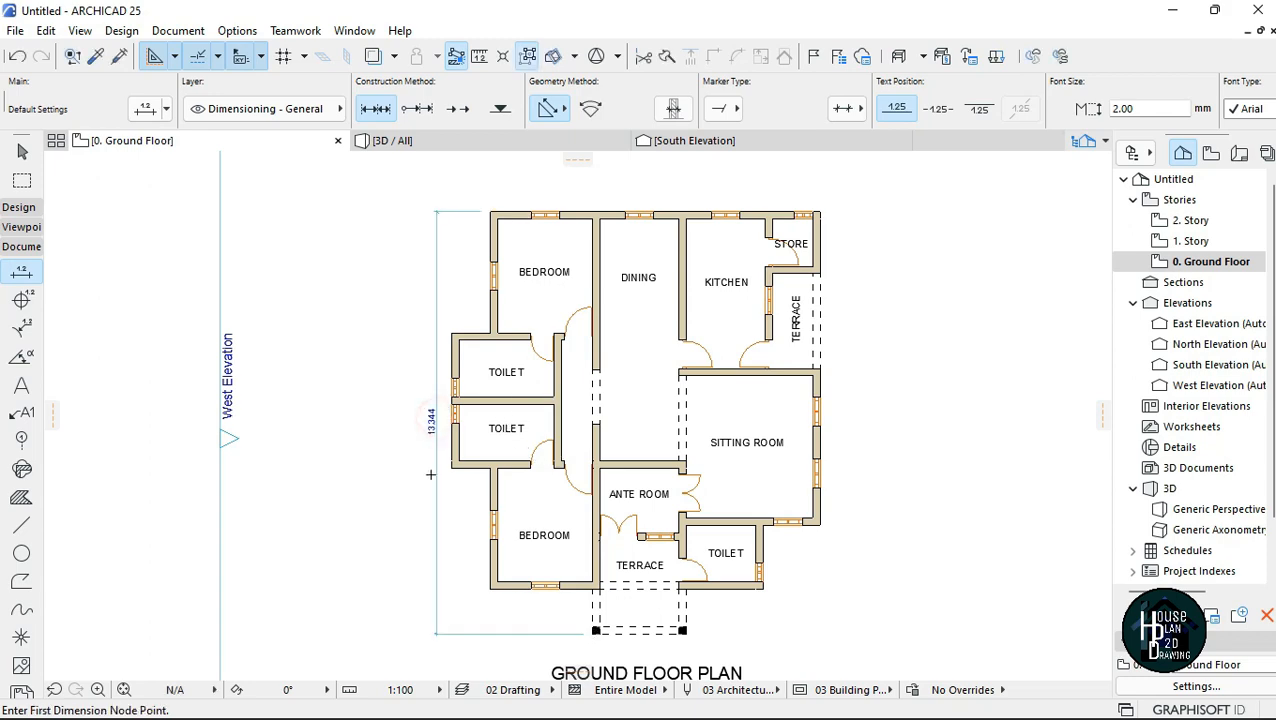
# Dimension the overall east-west width from the upper toilet's northwest corner to the house's northeast corner, placing the line north of the plan.
pyautogui.scroll(3, 445, 418)
pyautogui.scroll(-5, 404, 425)
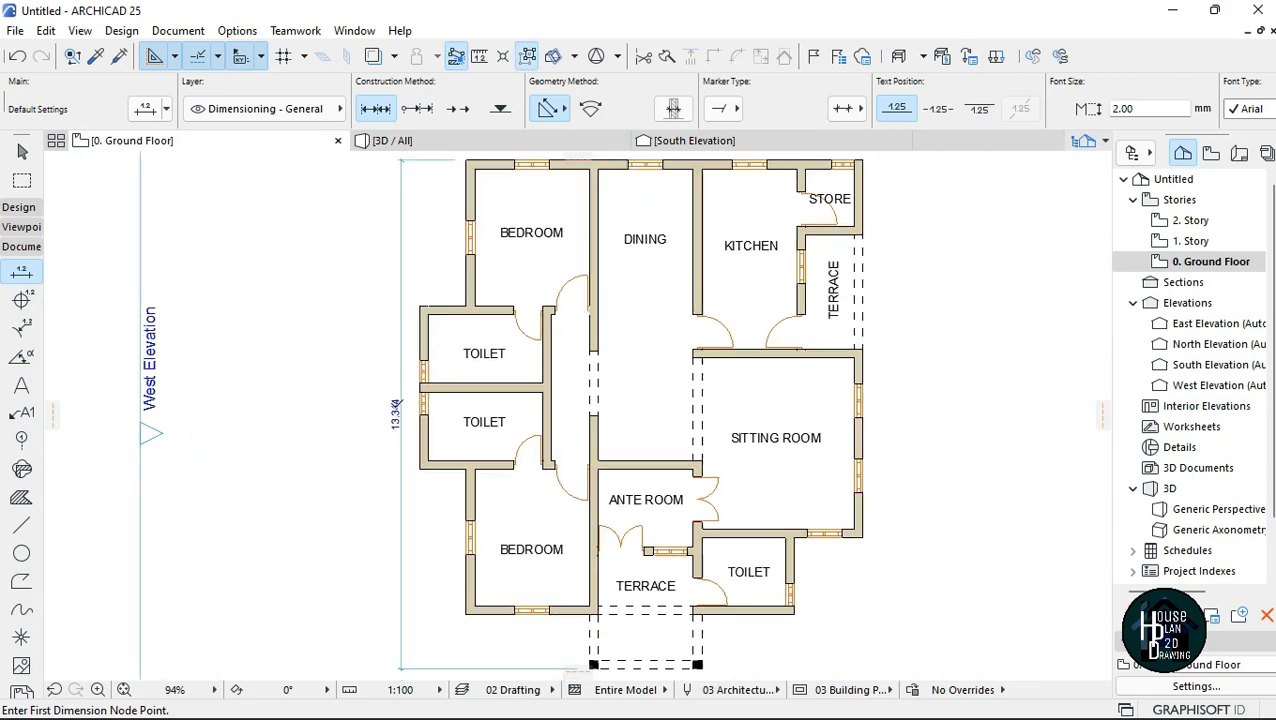
pyautogui.scroll(4, 436, 248)
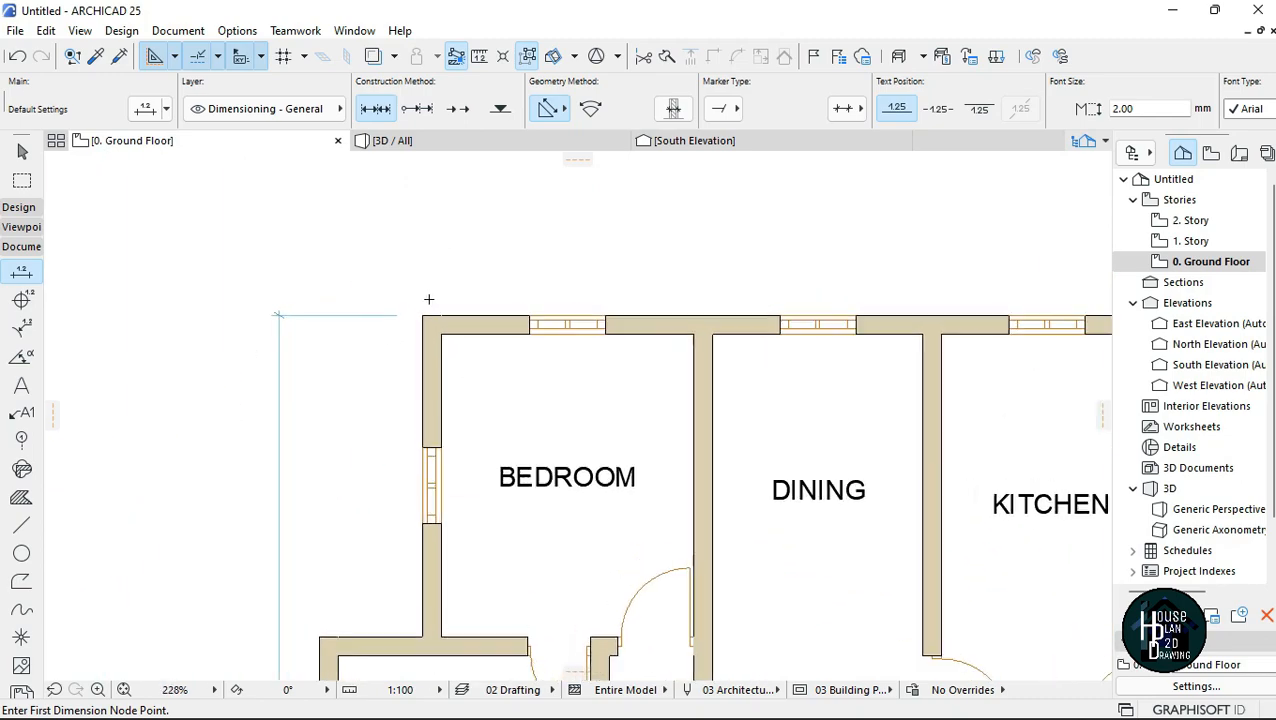
pyautogui.scroll(2, 410, 480)
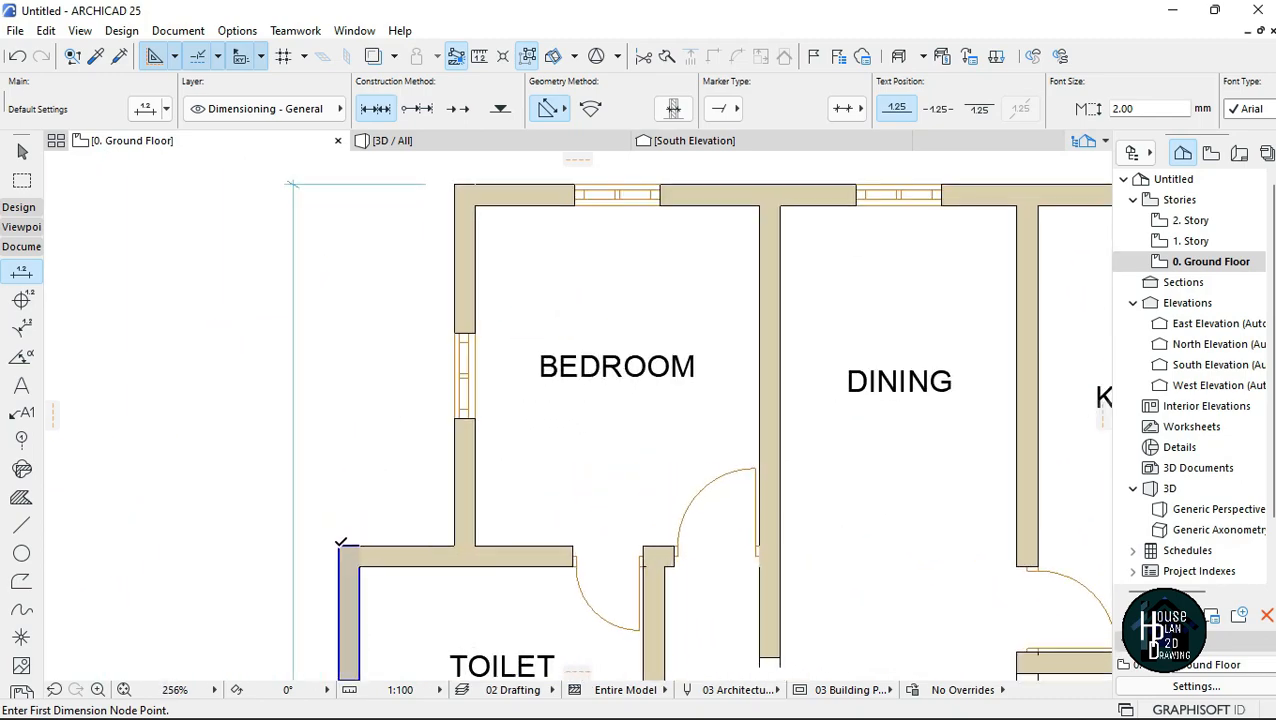
pyautogui.click(342, 535)
pyautogui.scroll(-6, 330, 390)
pyautogui.scroll(3, 553, 428)
pyautogui.scroll(-3, 600, 290)
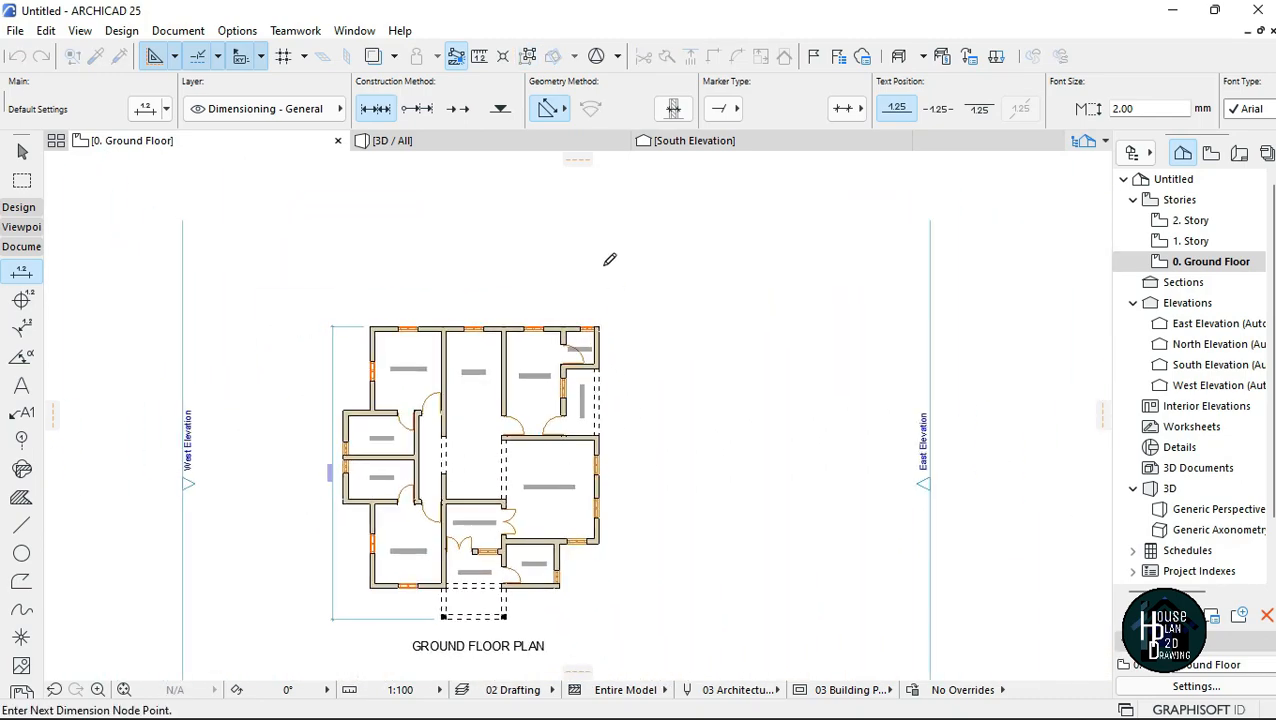
pyautogui.scroll(4, 601, 396)
pyautogui.click(591, 429)
pyautogui.scroll(-5, 726, 436)
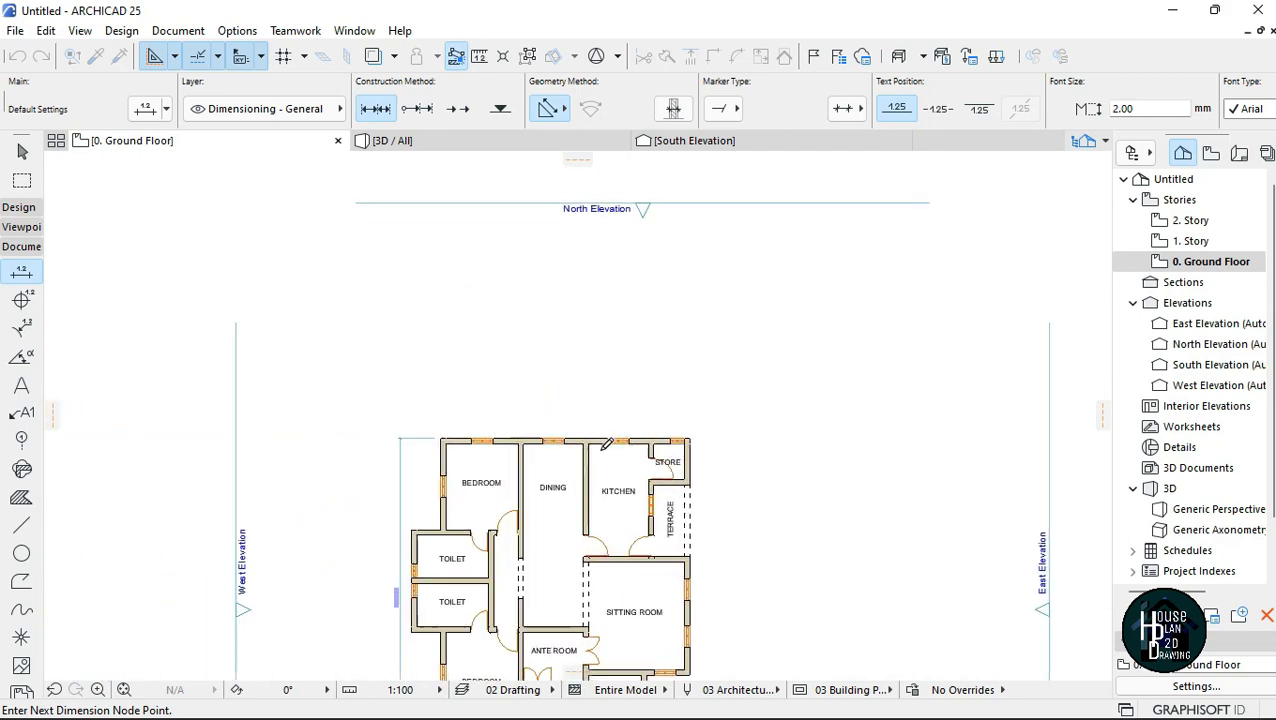
pyautogui.scroll(3, 561, 316)
pyautogui.rightClick(561, 318)
pyautogui.click(630, 450)
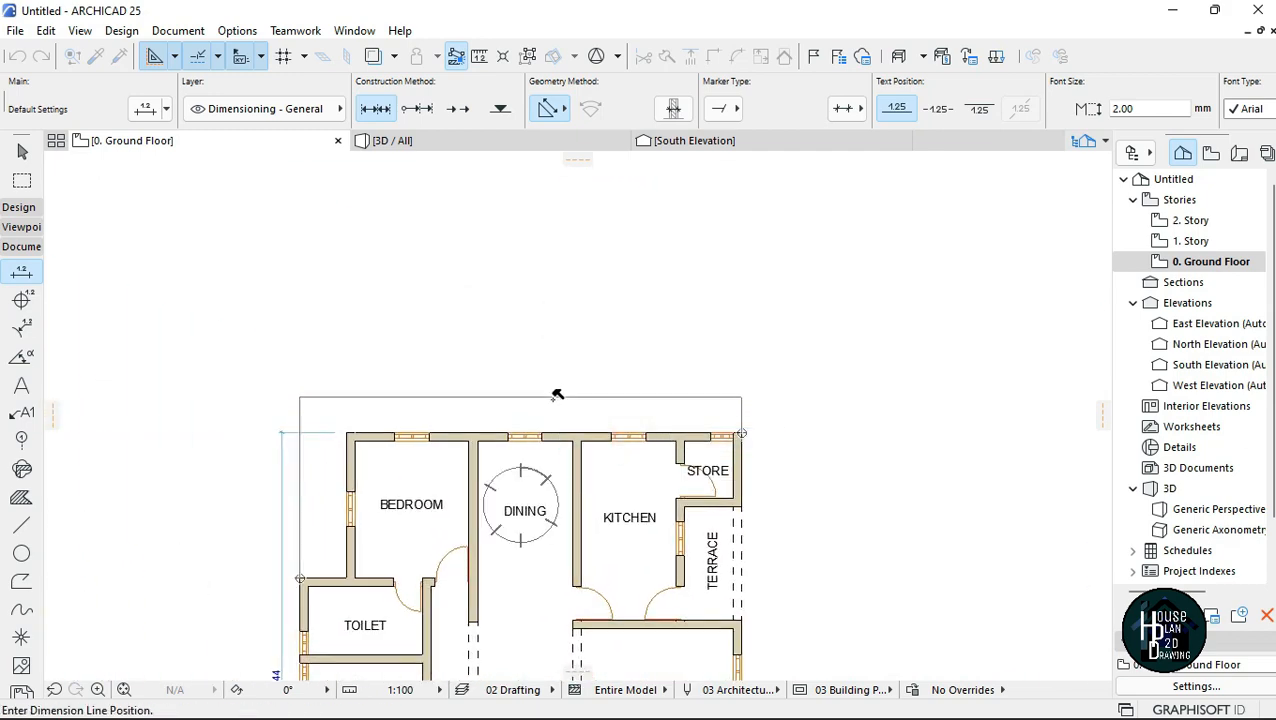
pyautogui.click(556, 402)
pyautogui.scroll(-4, 537, 375)
pyautogui.scroll(-1, 538, 375)
pyautogui.scroll(4, 448, 460)
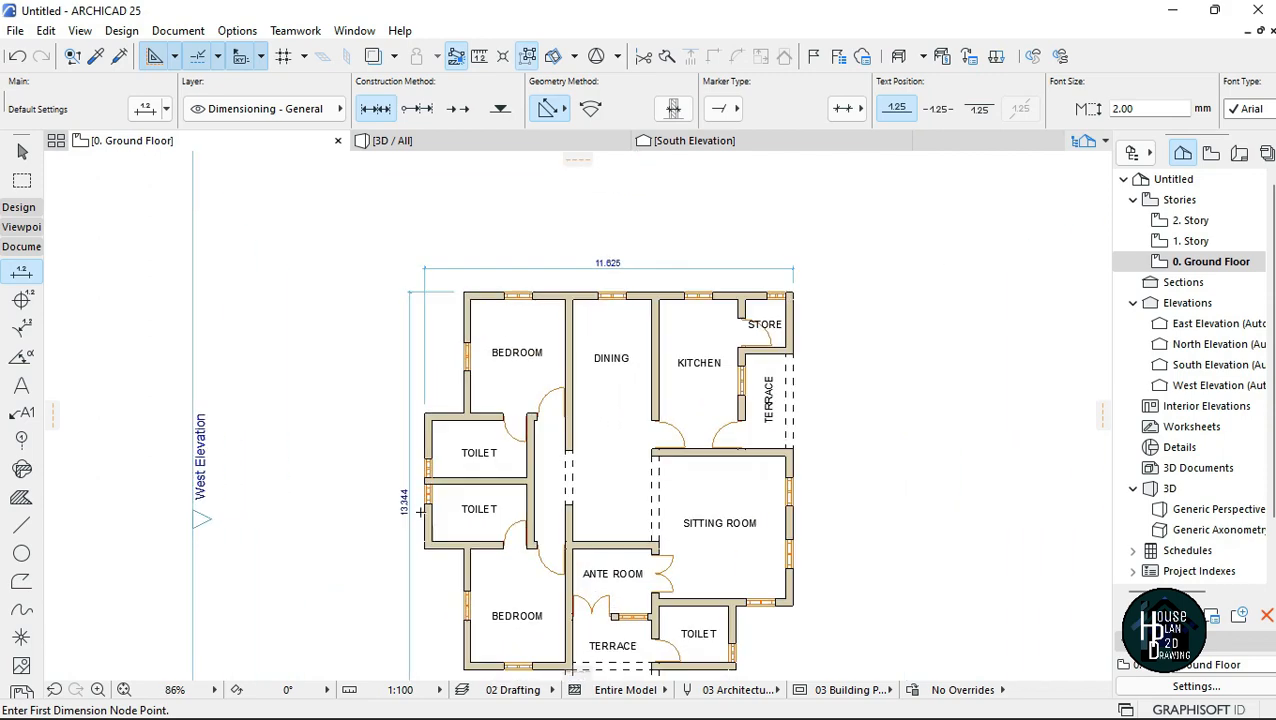
# Switch the witness lines of both overall dimensions to the short type that stays at the ends of the dimension line.
pyautogui.press('Escape')
pyautogui.scroll(2, 430, 524)
pyautogui.scroll(-1, 398, 460)
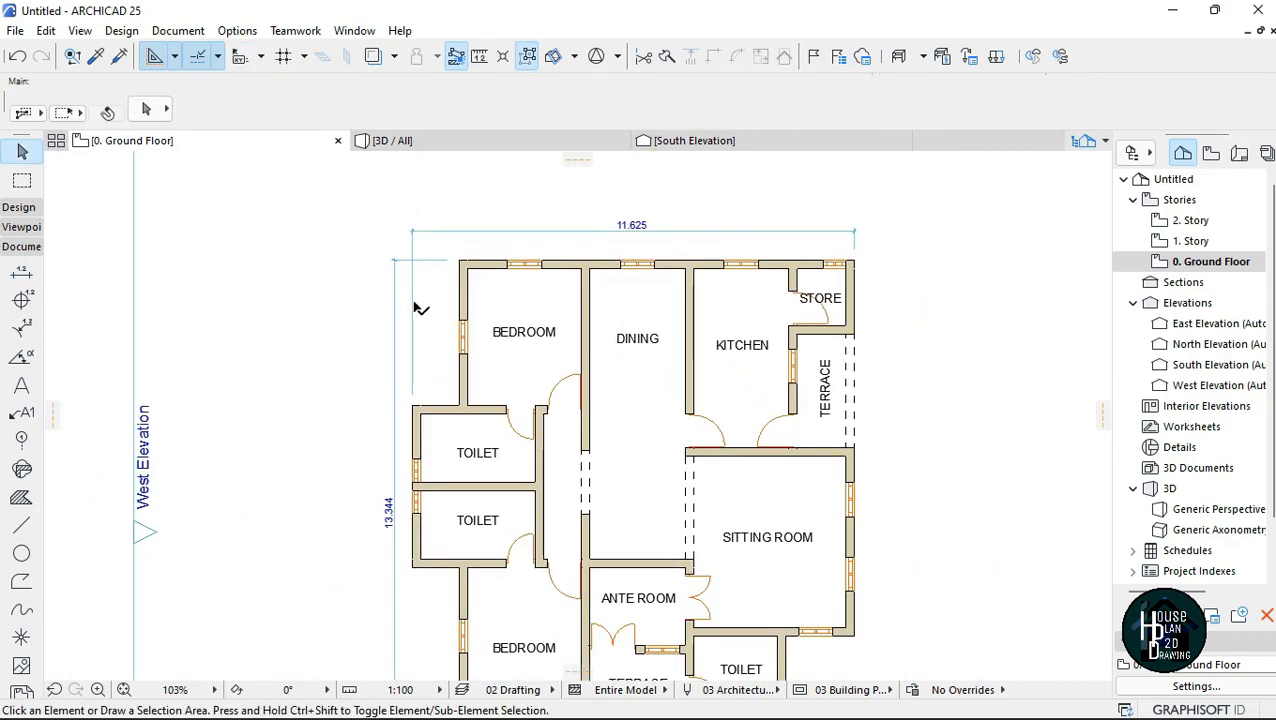
pyautogui.click(395, 388)
pyautogui.keyDown('shift'); pyautogui.click(447, 231); pyautogui.keyUp('shift')
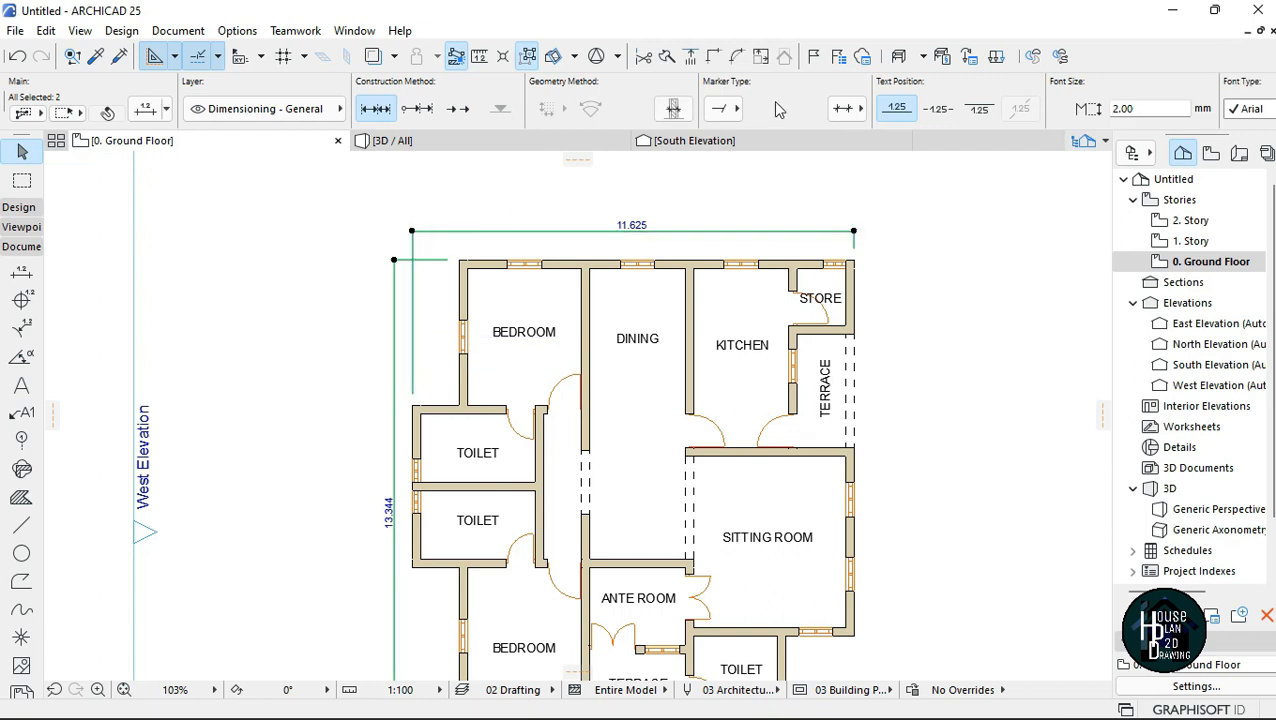
pyautogui.scroll(-6, 826, 113)
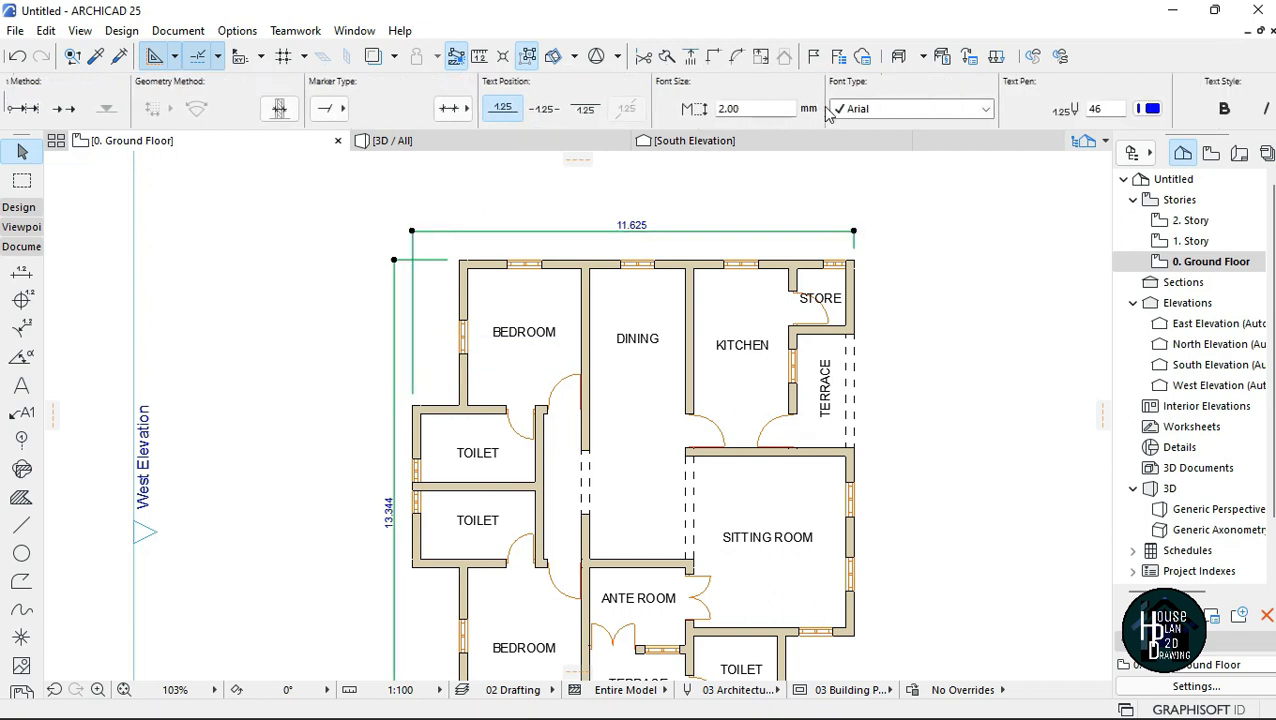
pyautogui.scroll(-5, 826, 113)
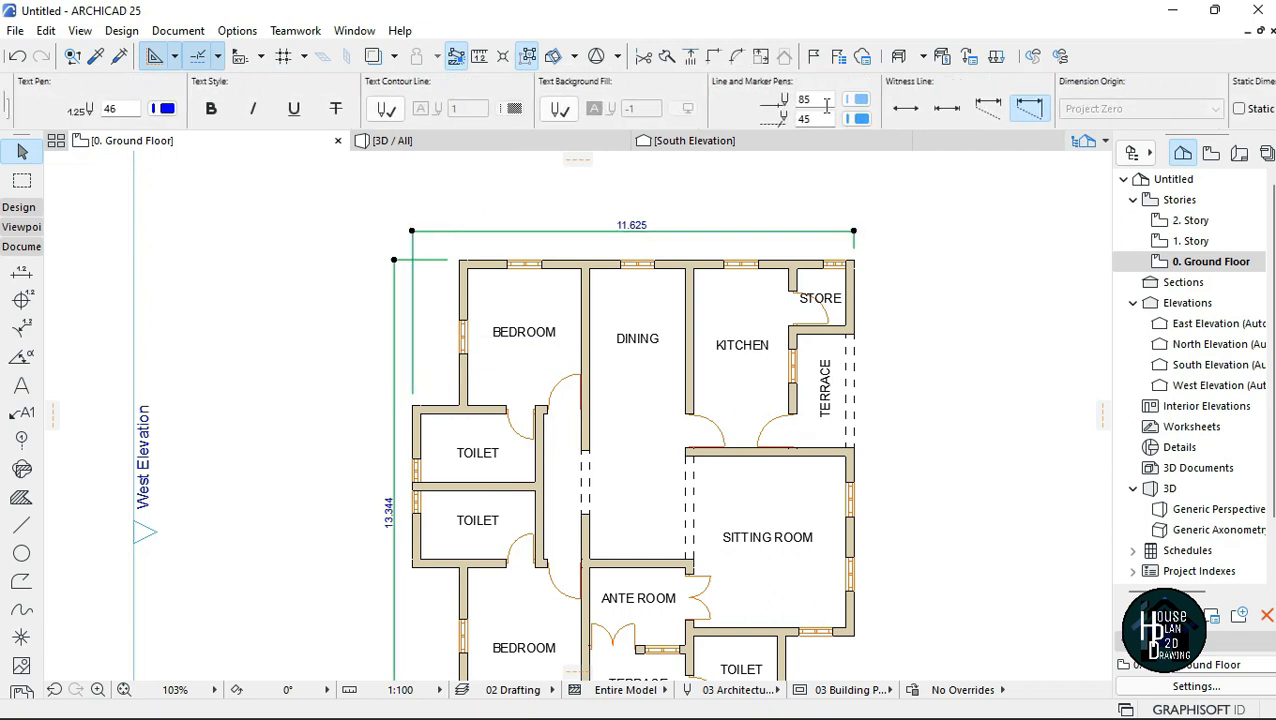
pyautogui.click(954, 112)
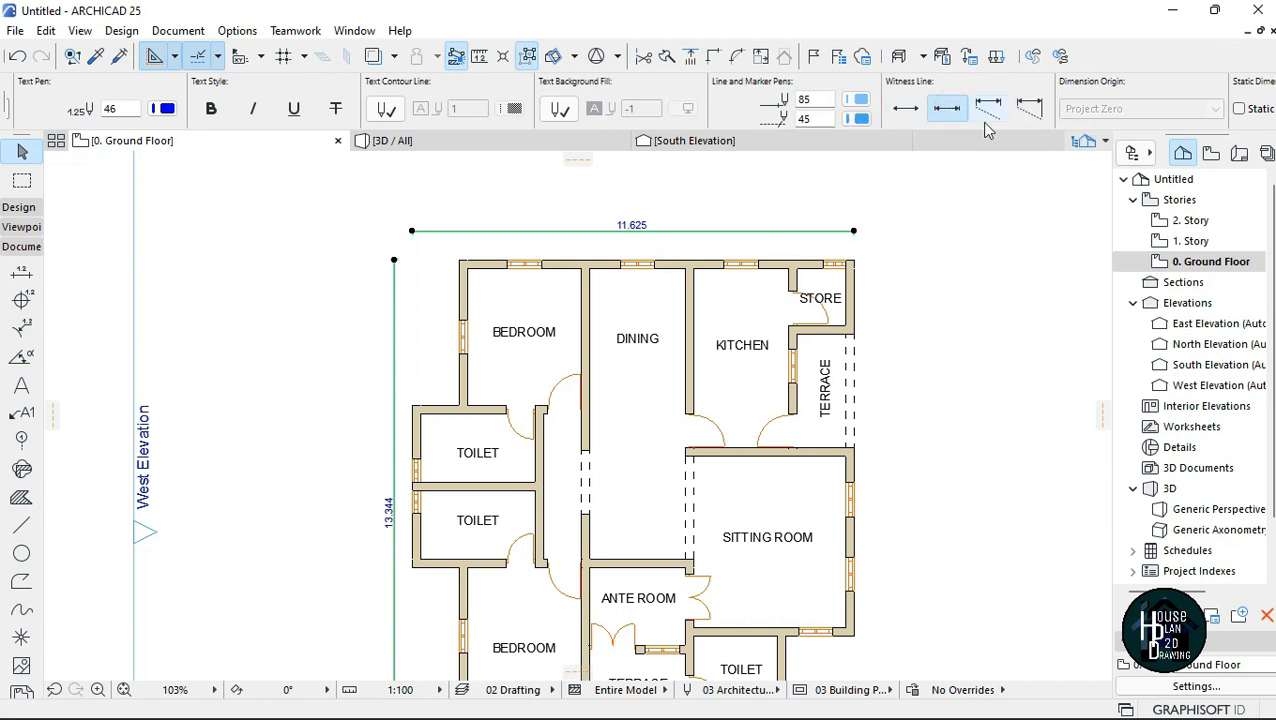
pyautogui.click(900, 298)
# Inspect the overall length and width dimension texts west and north of the plan.
pyautogui.scroll(8, 366, 460)
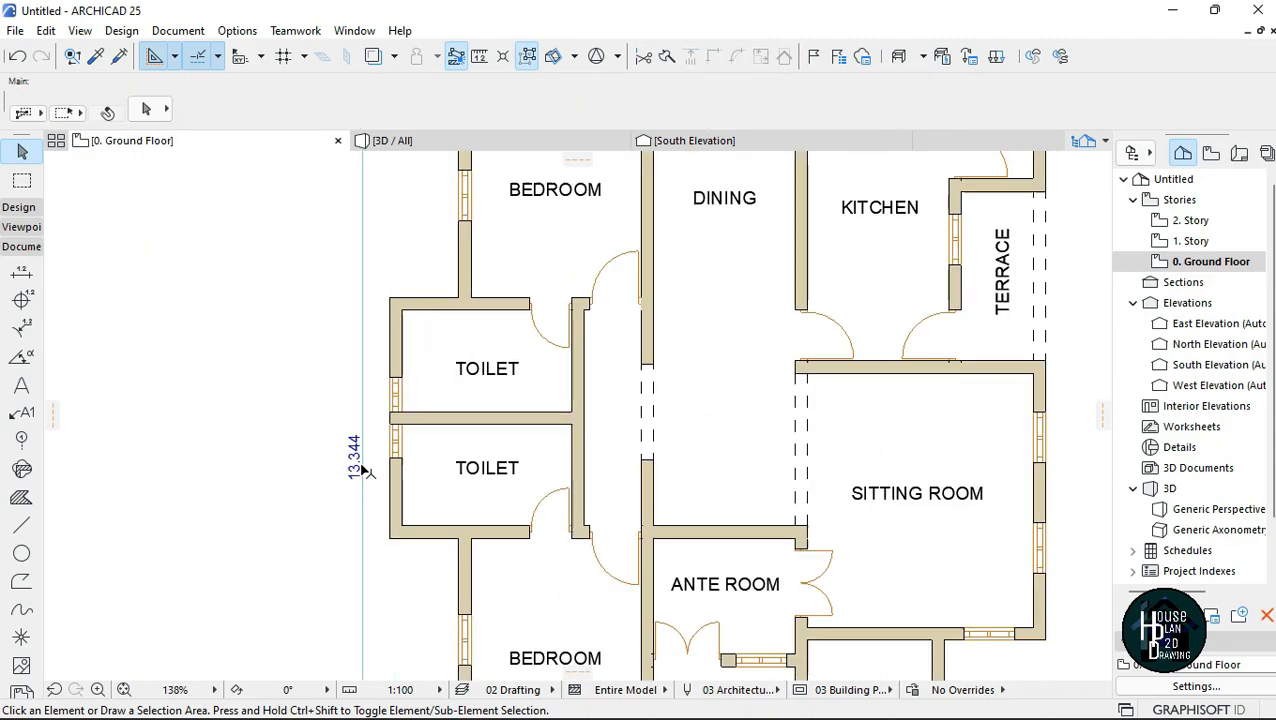
pyautogui.scroll(-8, 366, 470)
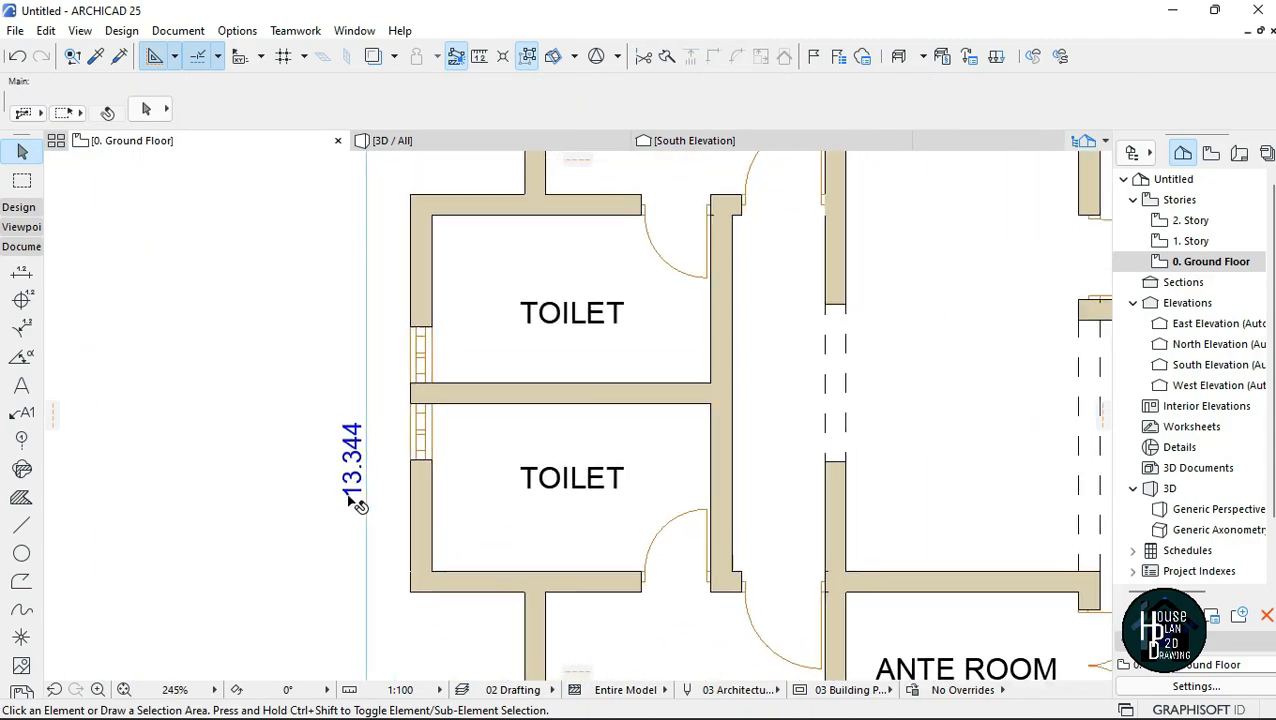
pyautogui.scroll(3, 578, 222)
pyautogui.scroll(-3, 578, 222)
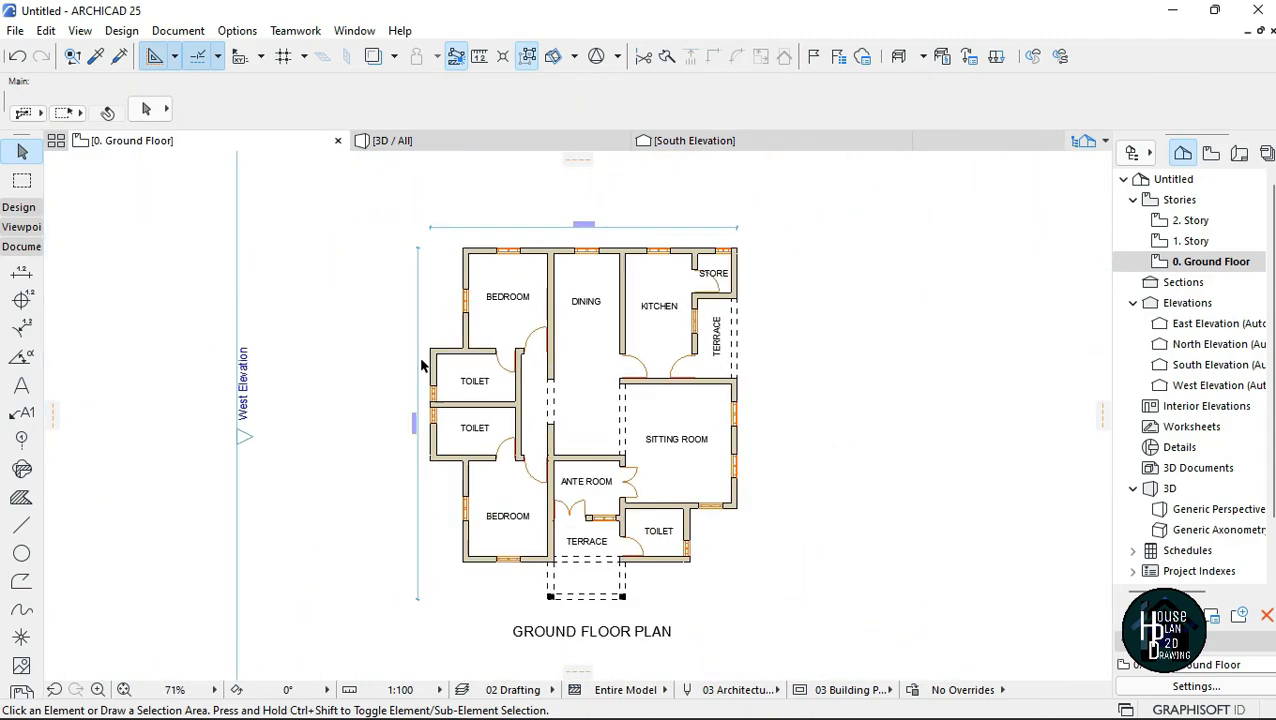
pyautogui.scroll(3, 402, 505)
pyautogui.scroll(-1, 380, 474)
pyautogui.scroll(-3, 504, 328)
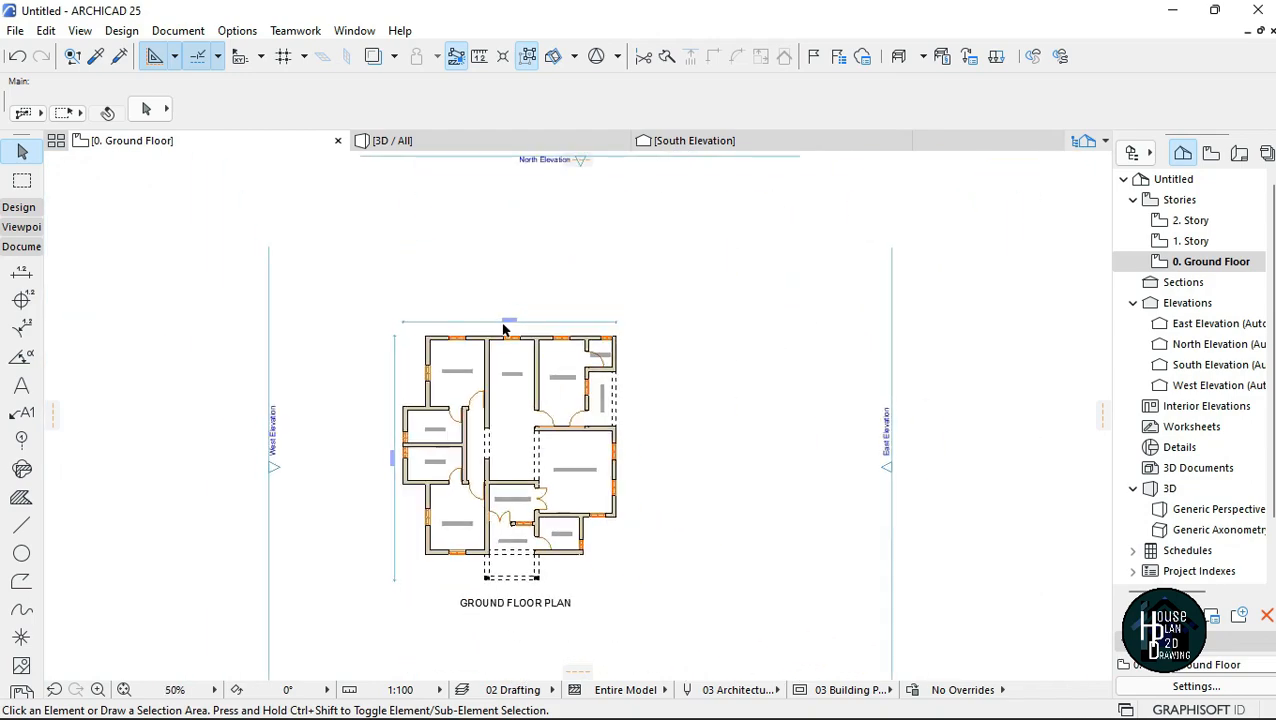
pyautogui.scroll(3, 441, 296)
pyautogui.scroll(-3, 441, 296)
pyautogui.scroll(2, 418, 342)
pyautogui.scroll(1, 420, 342)
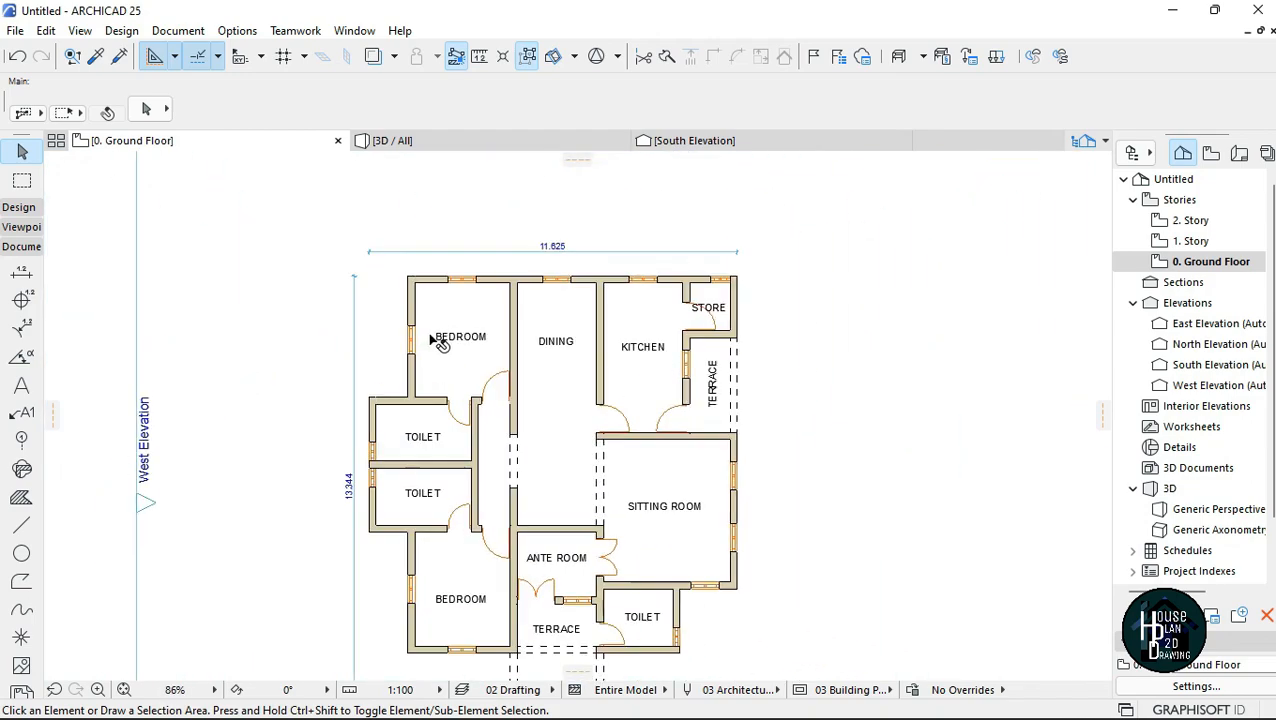
pyautogui.scroll(-1, 480, 332)
# Set the project's dimension standard to Plain Millimeter.
pyautogui.click(200, 35)
pyautogui.click(240, 32)
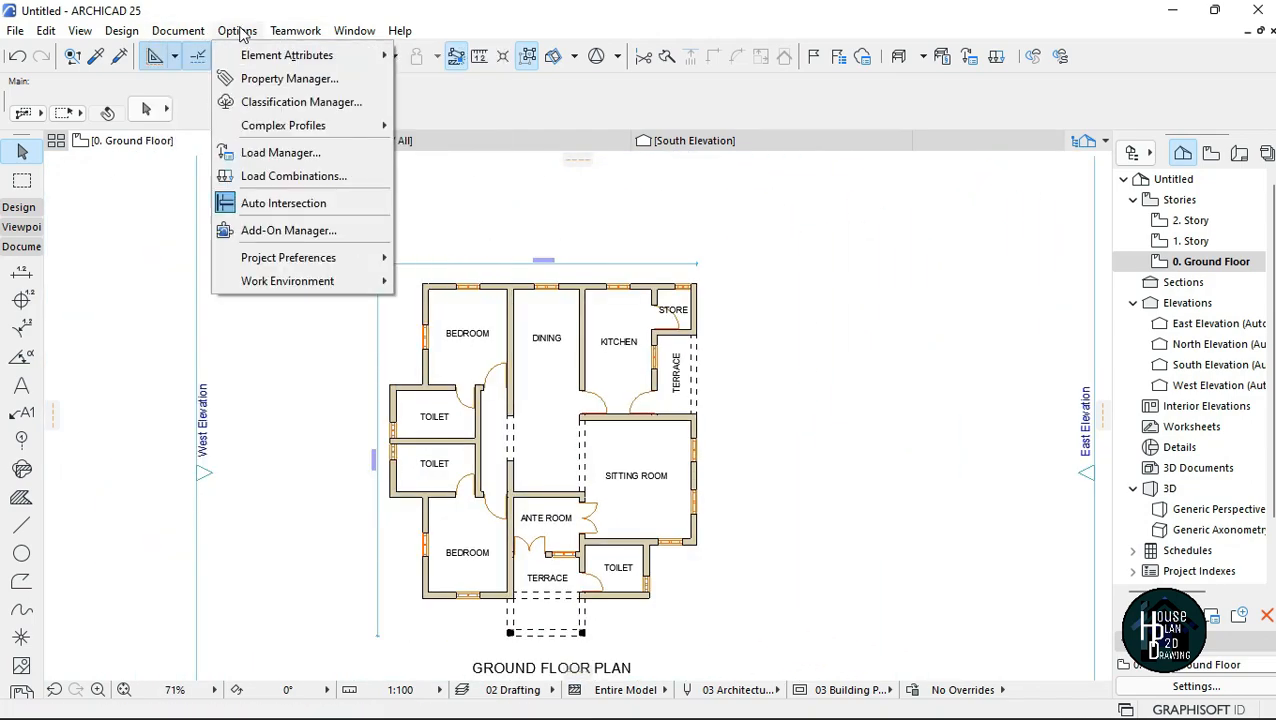
pyautogui.moveTo(313, 258)
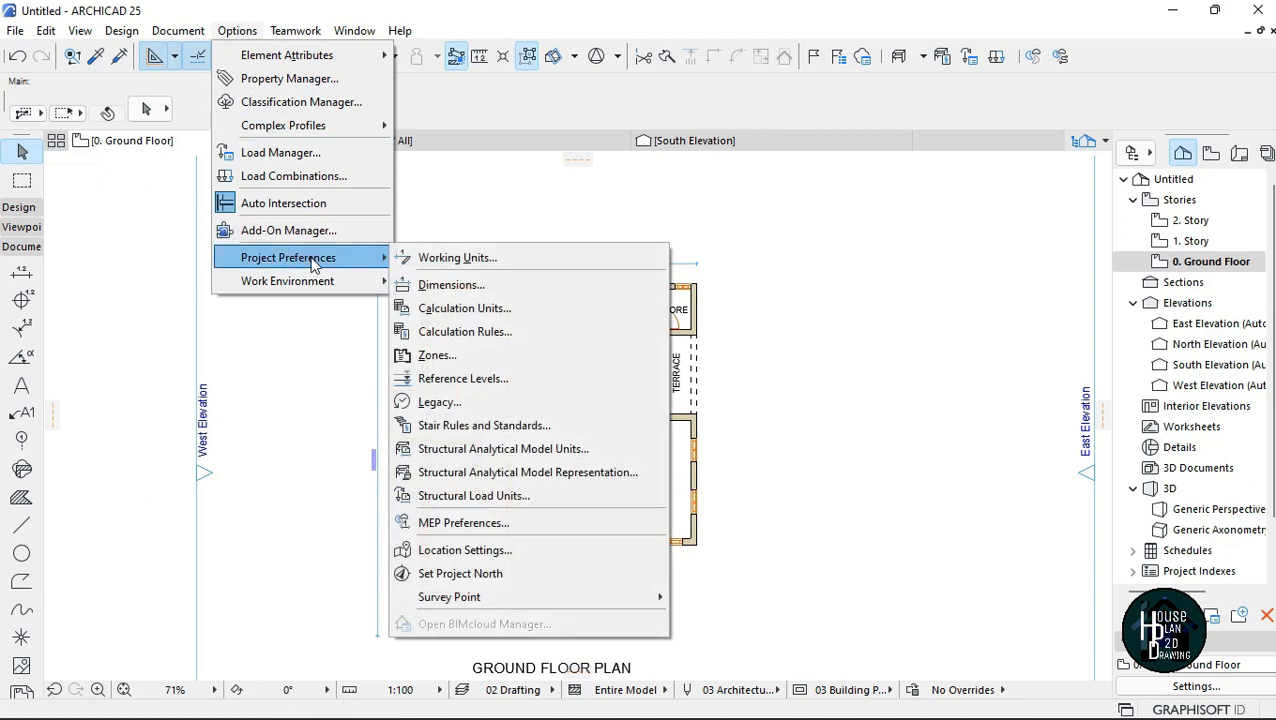
pyautogui.click(513, 284)
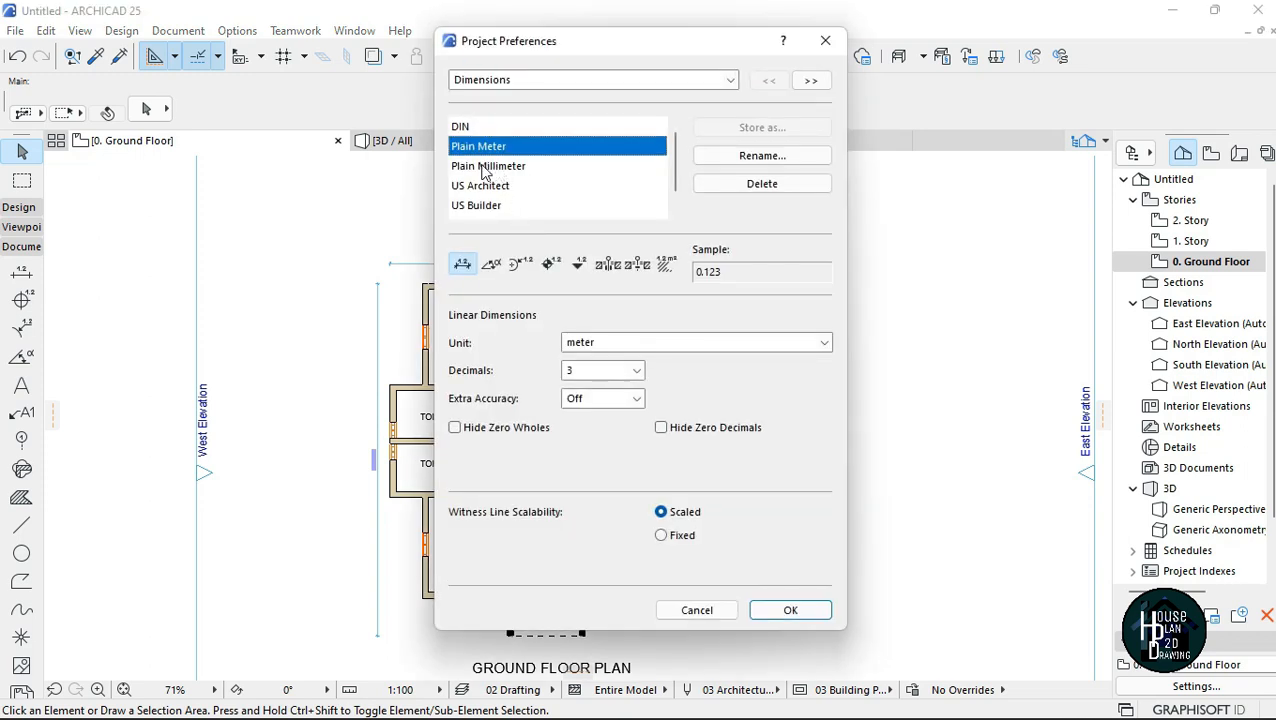
pyautogui.click(494, 170)
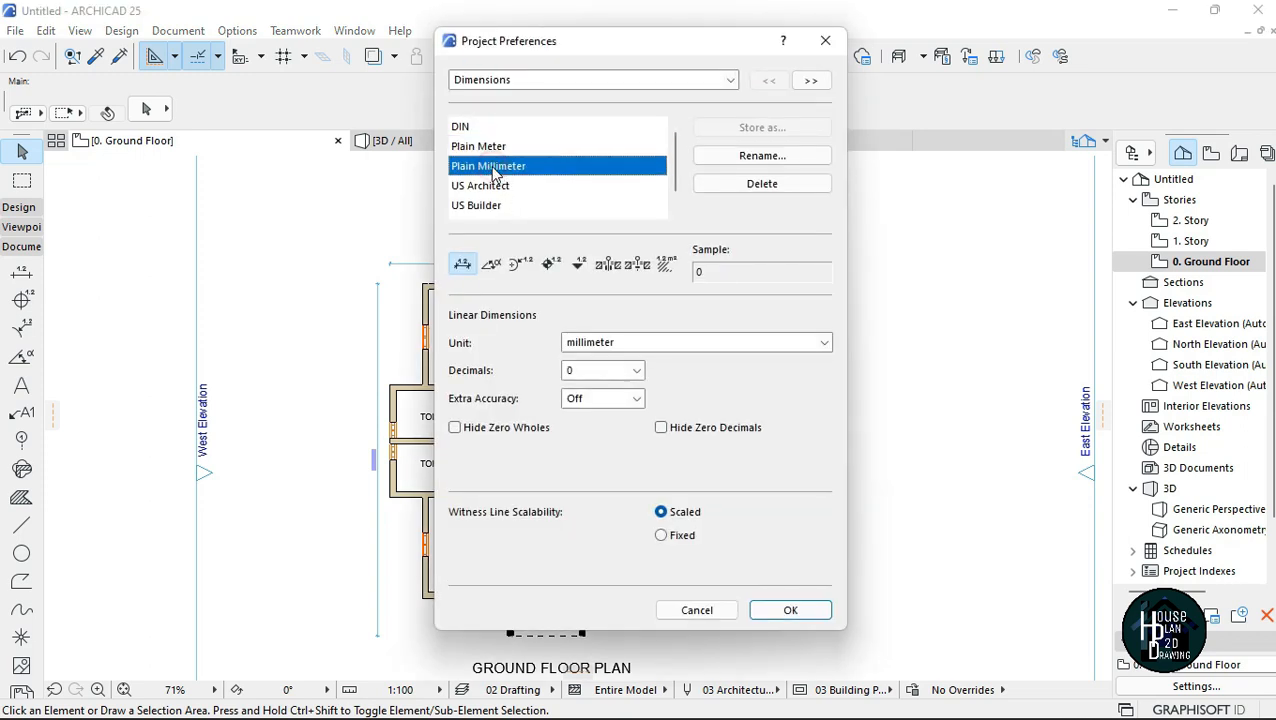
pyautogui.click(790, 610)
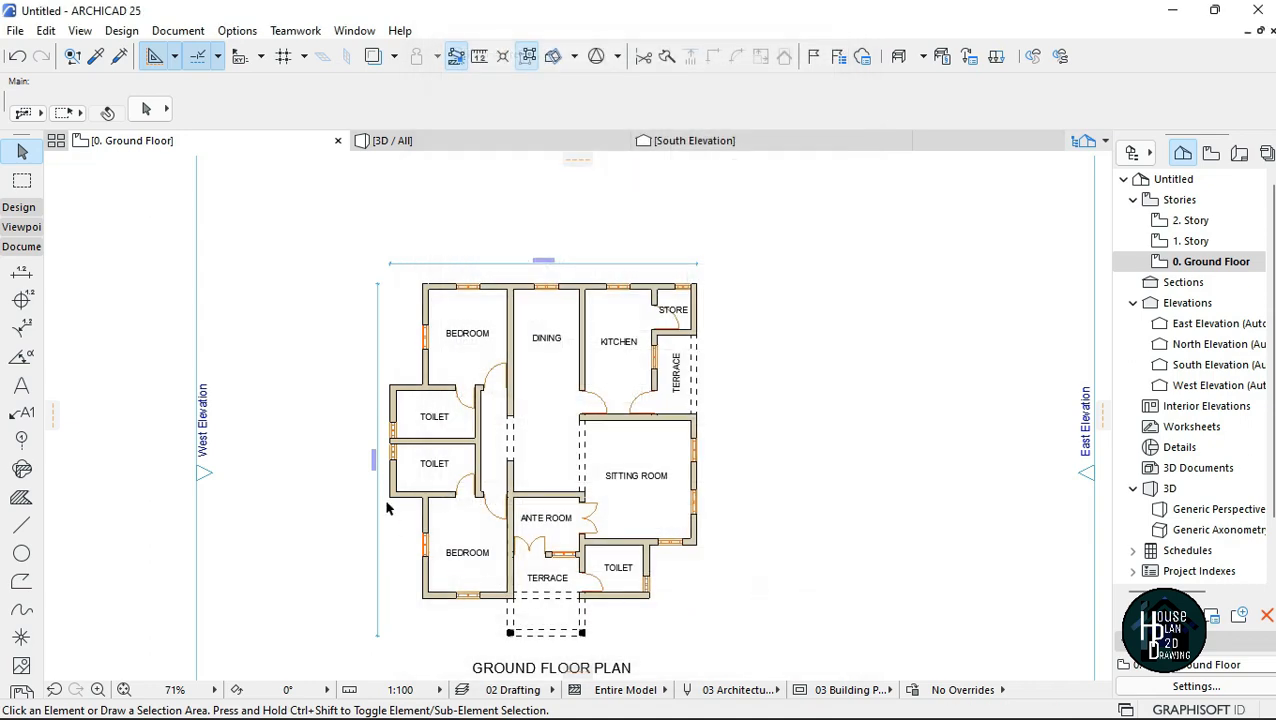
# Check how the overall dimensions read in the new unit and review the labelled ground floor plan as a whole.
pyautogui.scroll(3, 378, 490)
pyautogui.scroll(6, 378, 486)
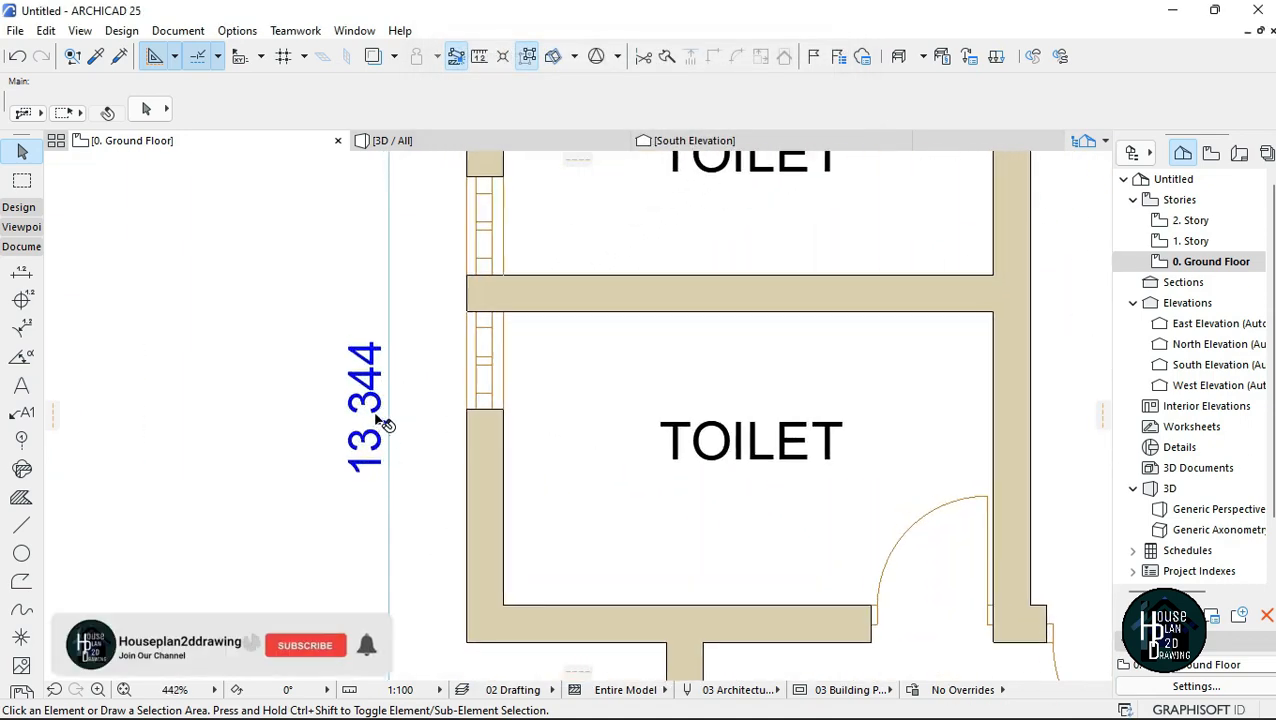
pyautogui.scroll(-8, 392, 437)
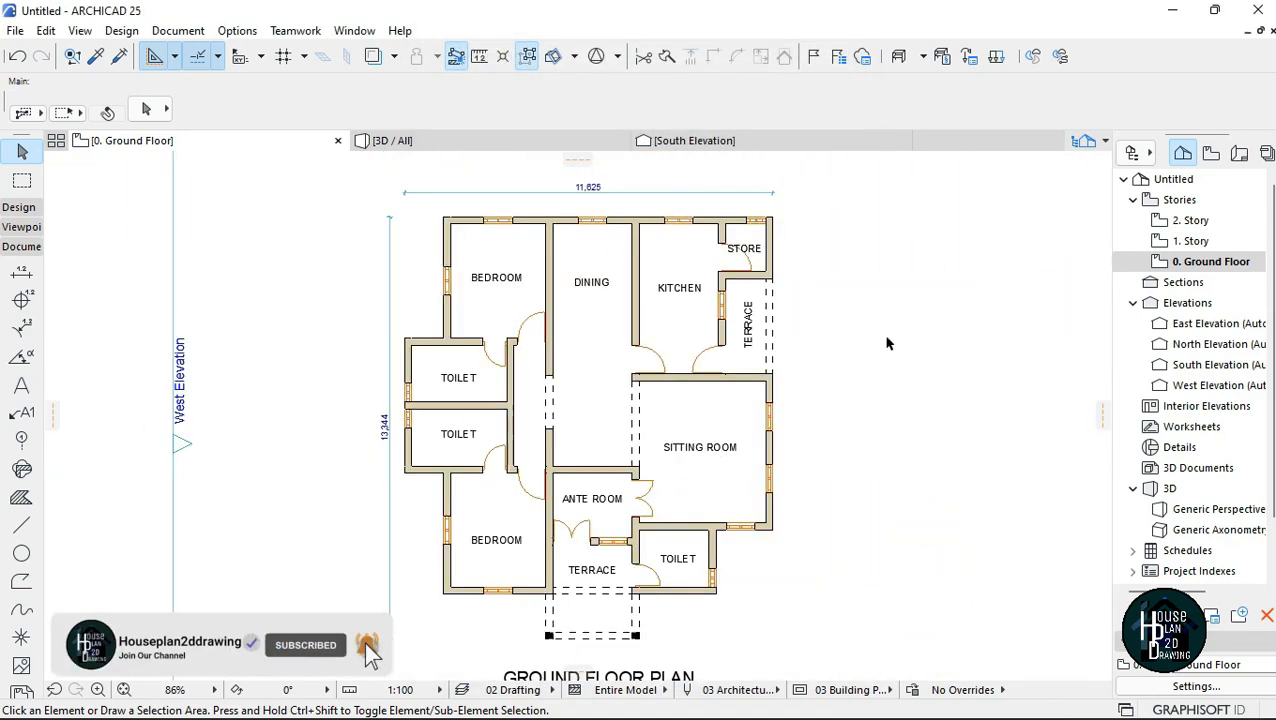
pyautogui.scroll(-1, 607, 447)
pyautogui.scroll(1, 607, 449)
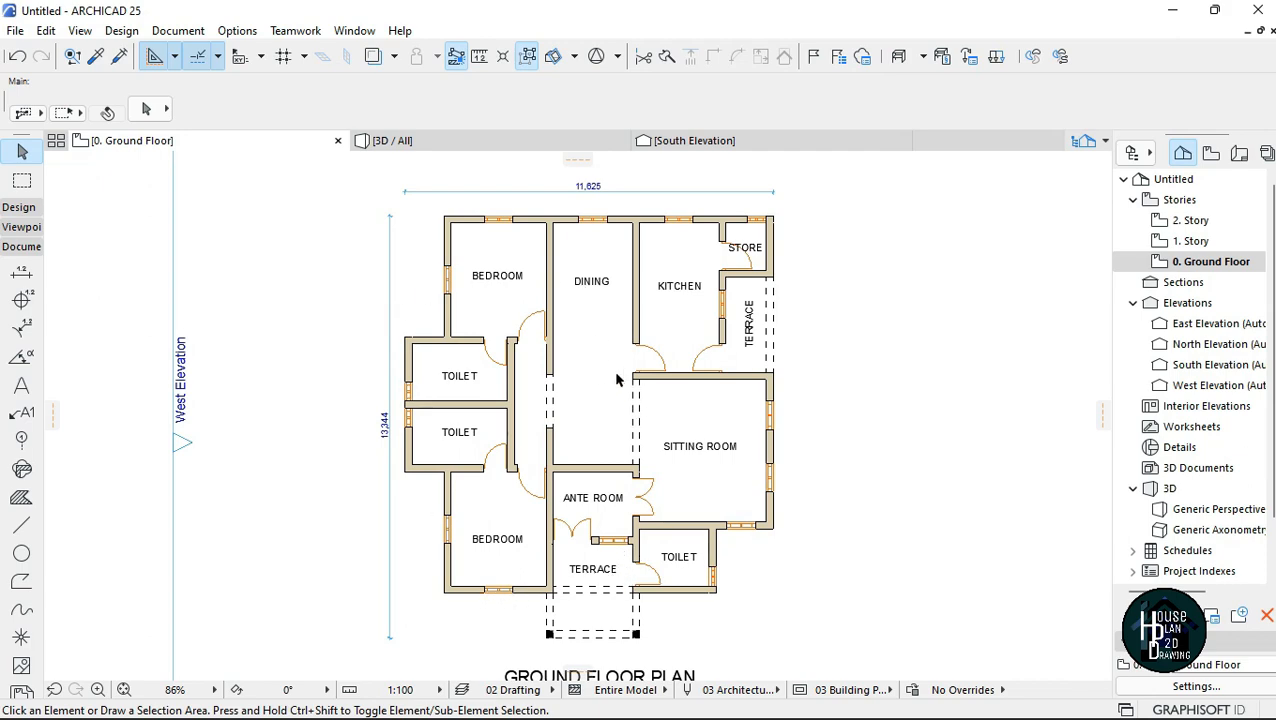
pyautogui.scroll(-1, 617, 378)
pyautogui.scroll(3, 601, 384)
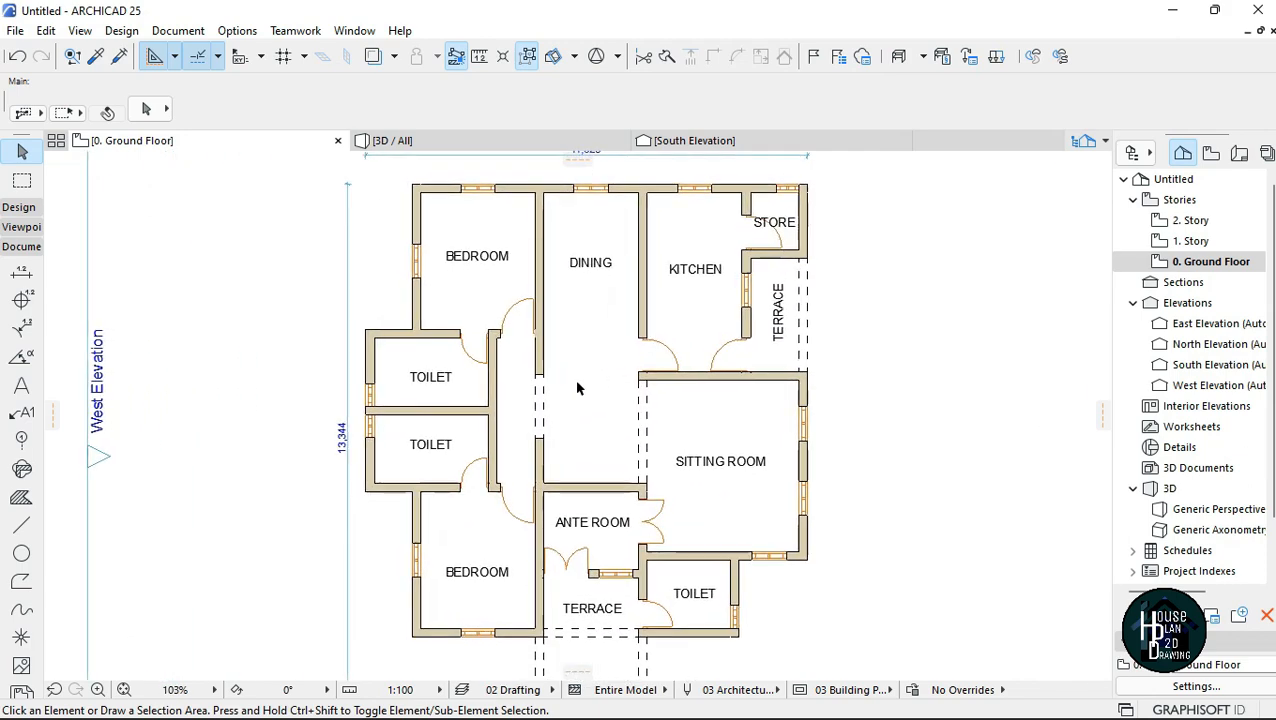
pyautogui.scroll(-2, 590, 347)
pyautogui.scroll(2, 604, 356)
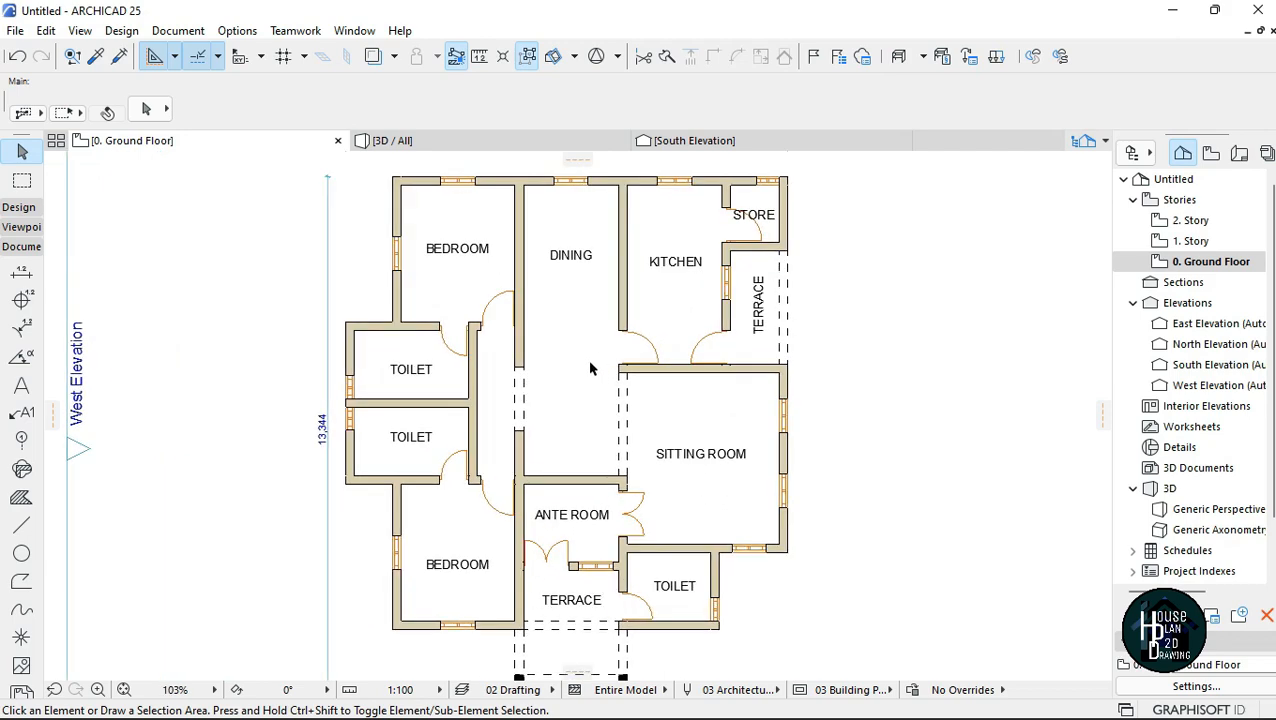
pyautogui.scroll(-2, 590, 369)
pyautogui.scroll(2, 590, 369)
pyautogui.scroll(-2, 590, 372)
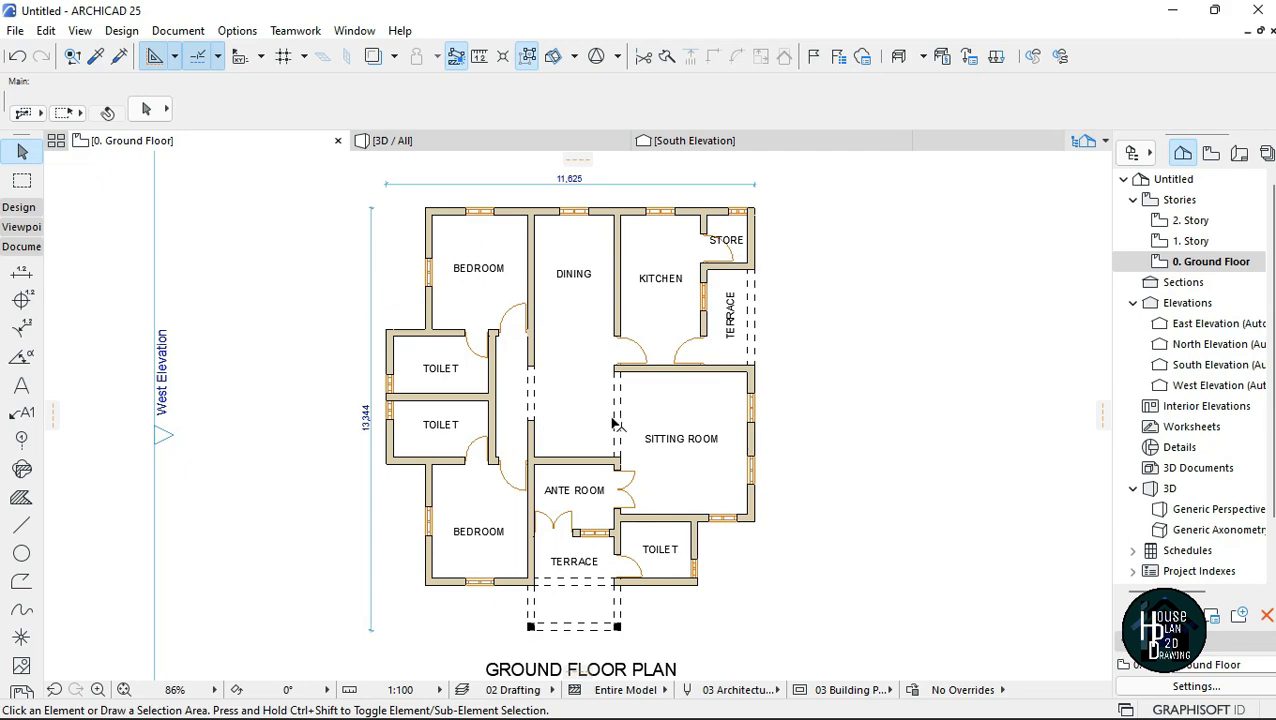
pyautogui.scroll(-2, 584, 399)
pyautogui.scroll(2, 589, 400)
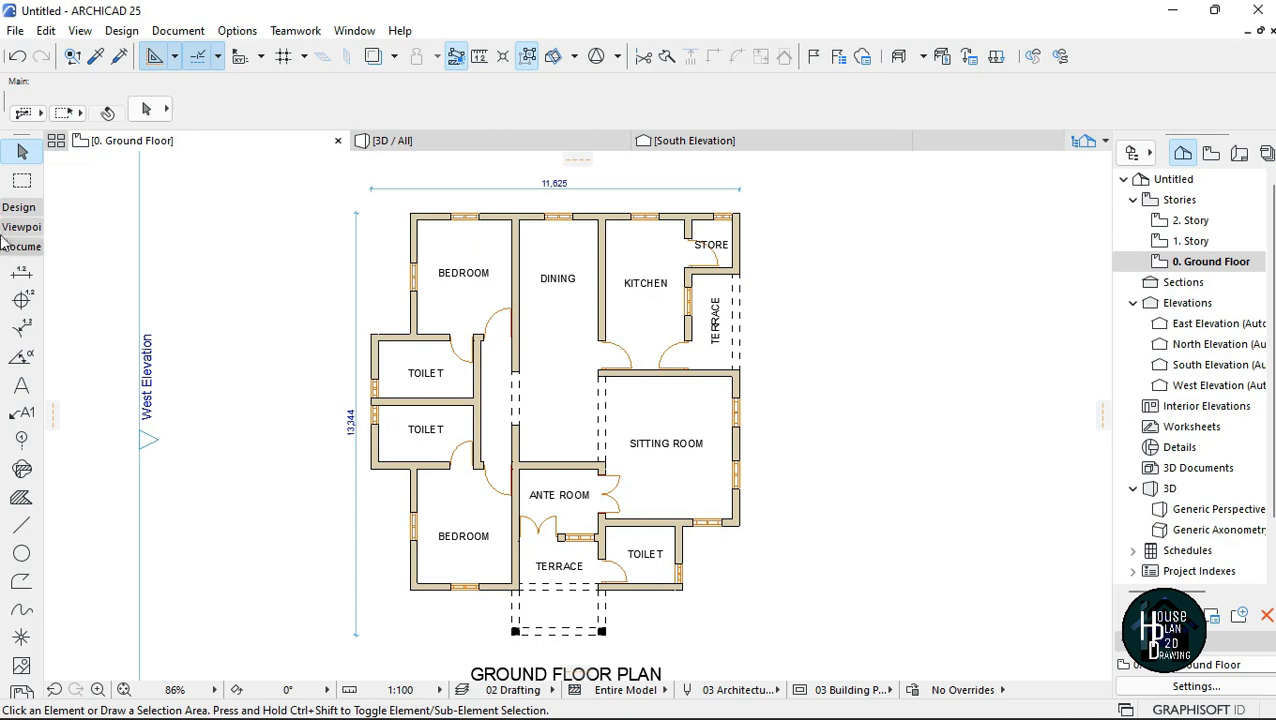
# Select all walls of the ground floor and change their building material to IF-01 Air Space - Frame.
pyautogui.click(20, 207)
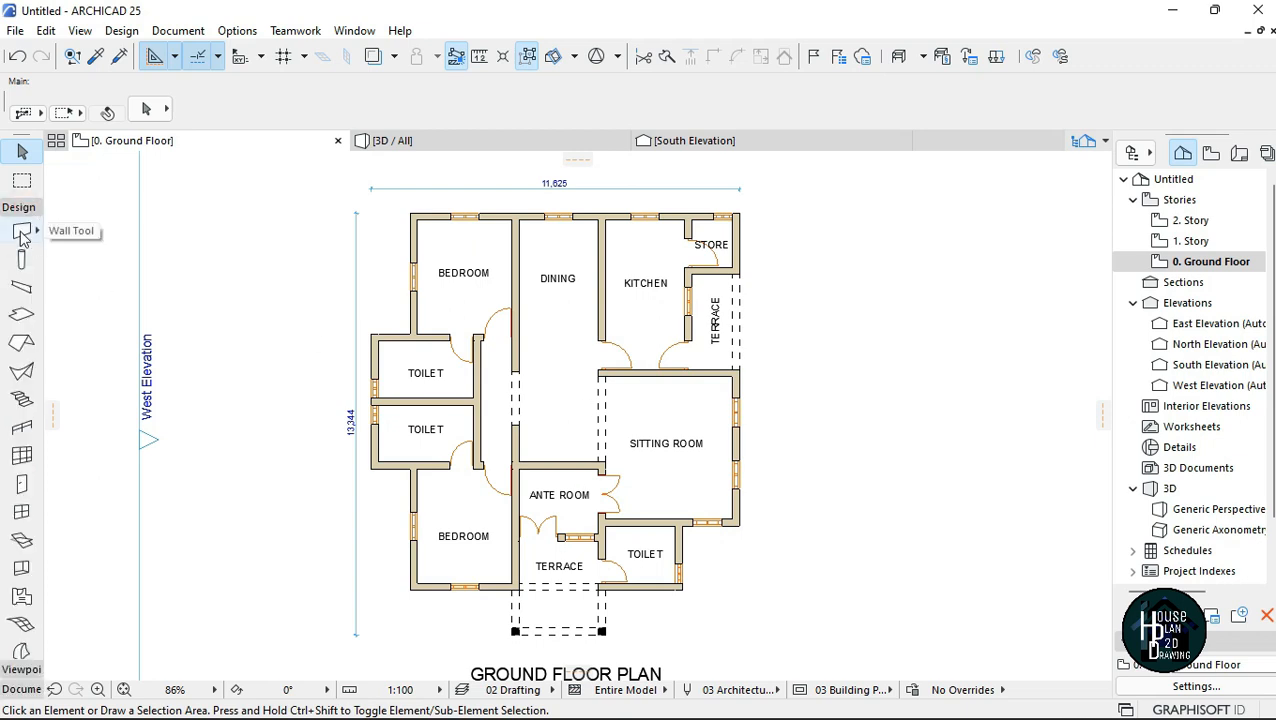
pyautogui.click(22, 231)
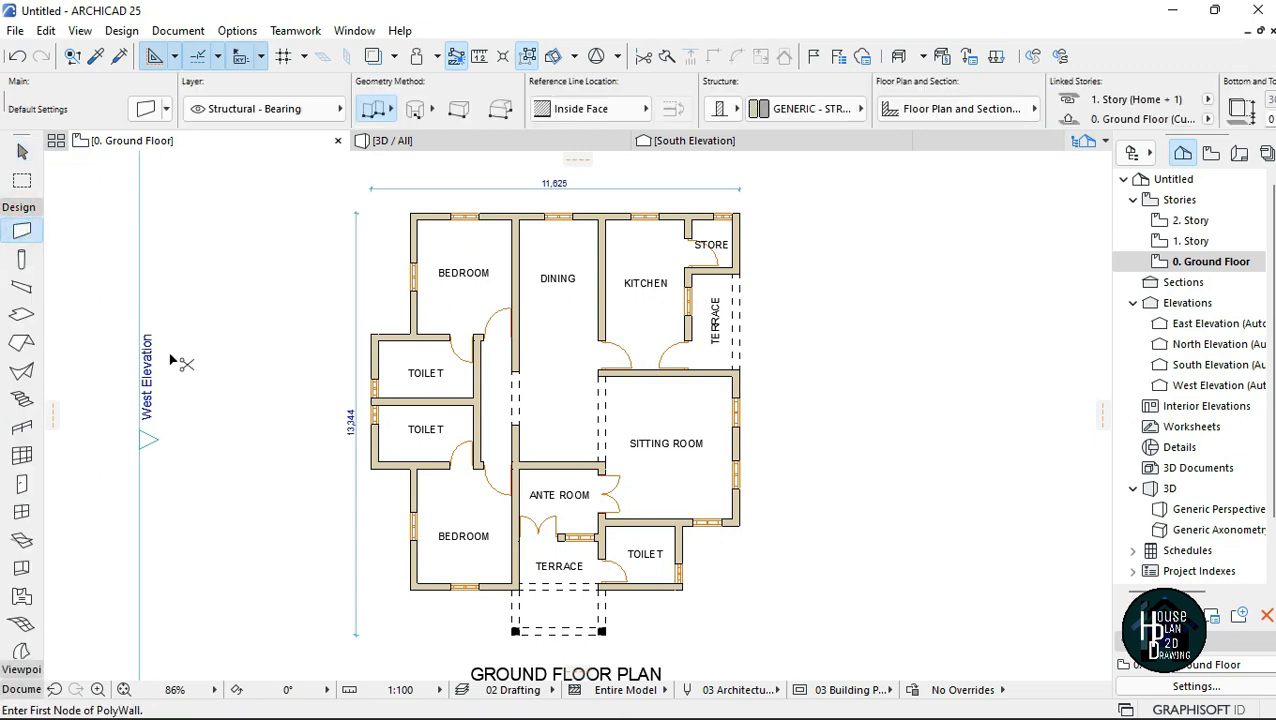
pyautogui.hotkey('ctrl', 'a')
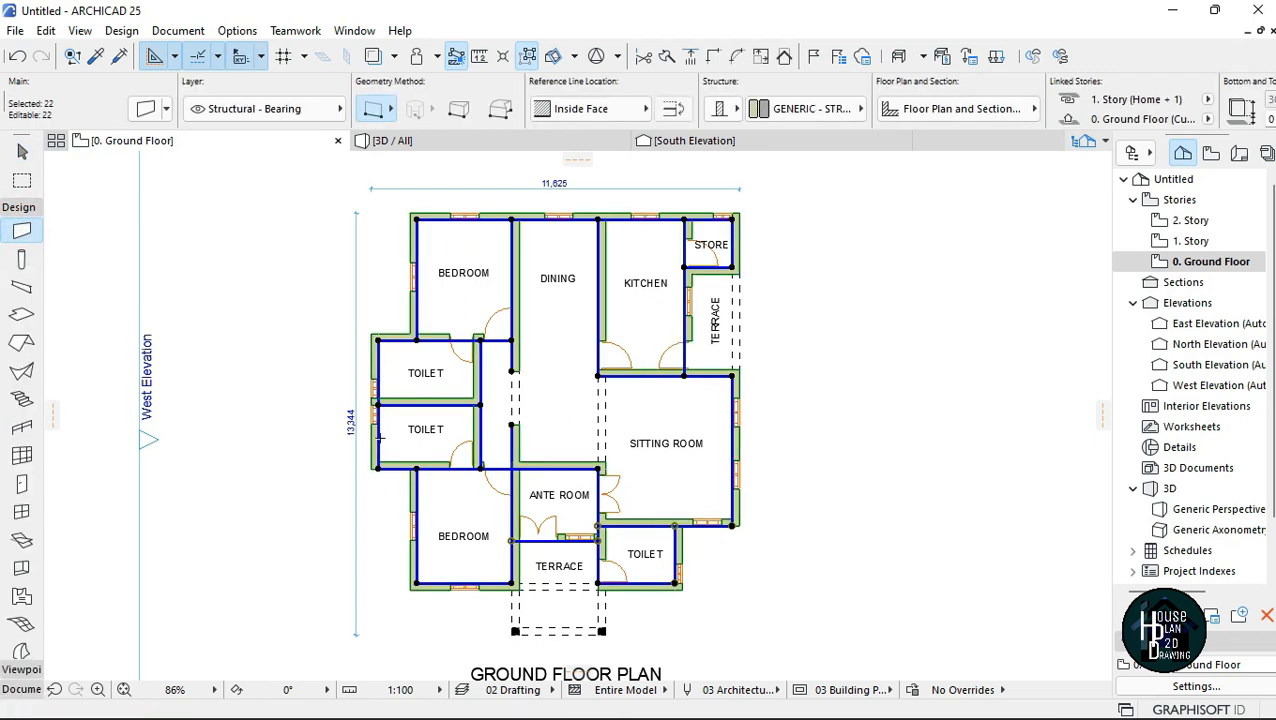
pyautogui.click(810, 112)
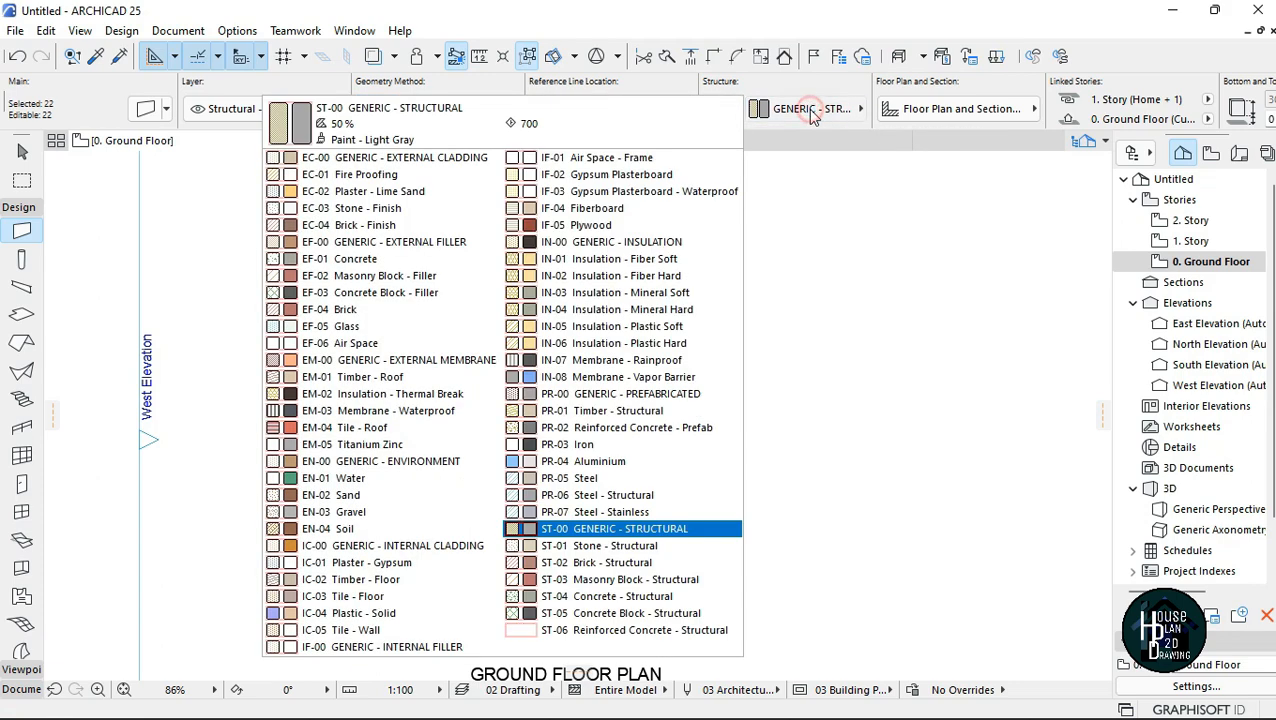
pyautogui.click(627, 160)
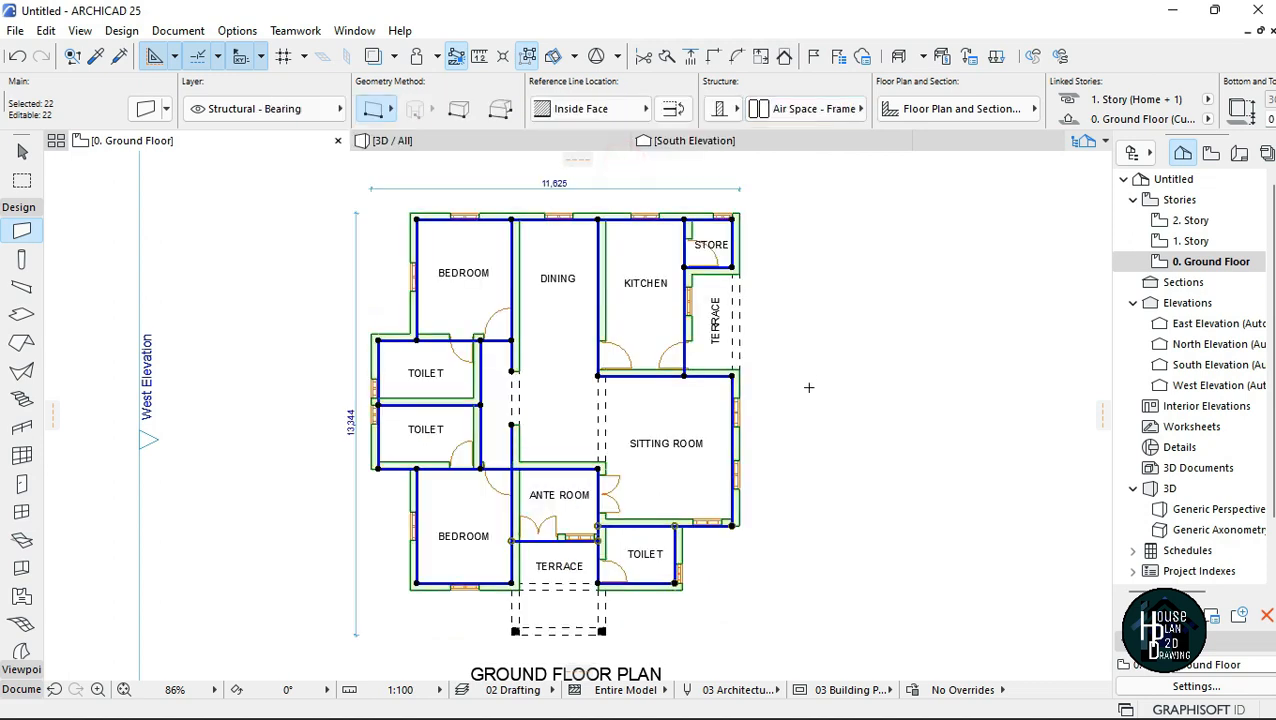
pyautogui.press('Escape')
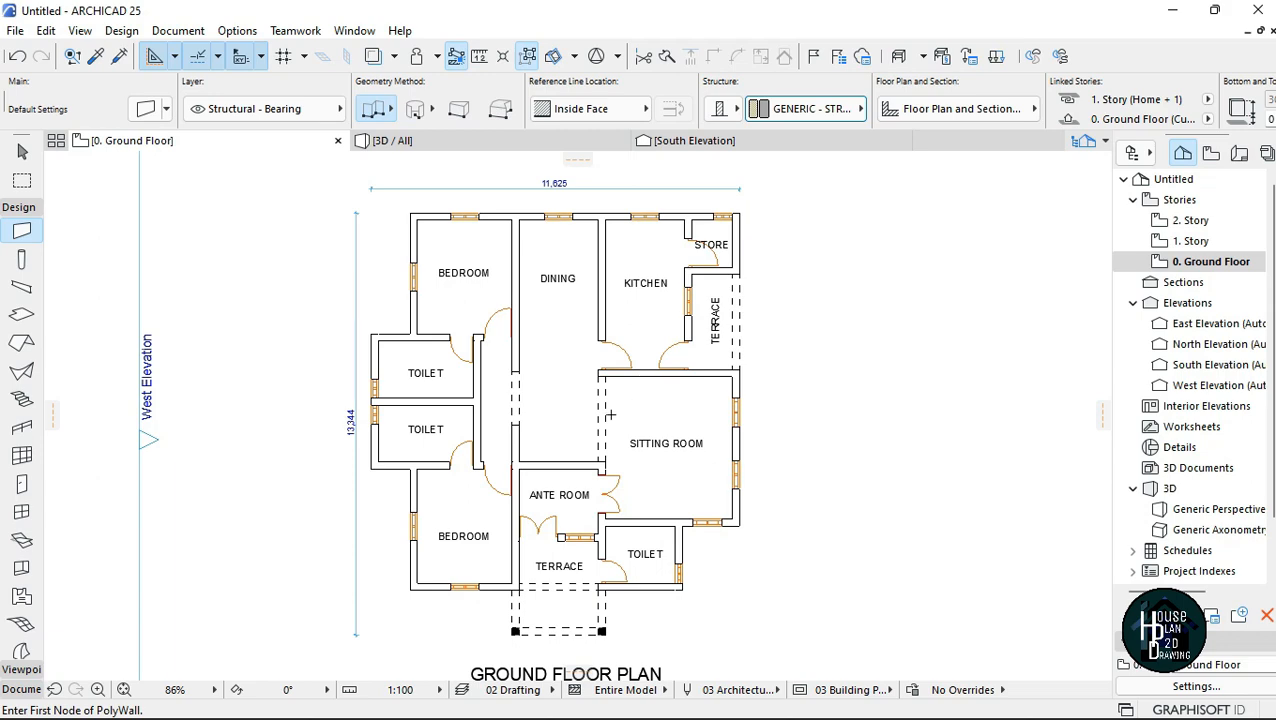
pyautogui.press('Escape')
# Draw a rectangular marquee around the whole ground floor plan, enclosing both overall dimensions and the GROUND FLOOR PLAN title.
pyautogui.scroll(-3, 548, 365)
pyautogui.scroll(2, 555, 342)
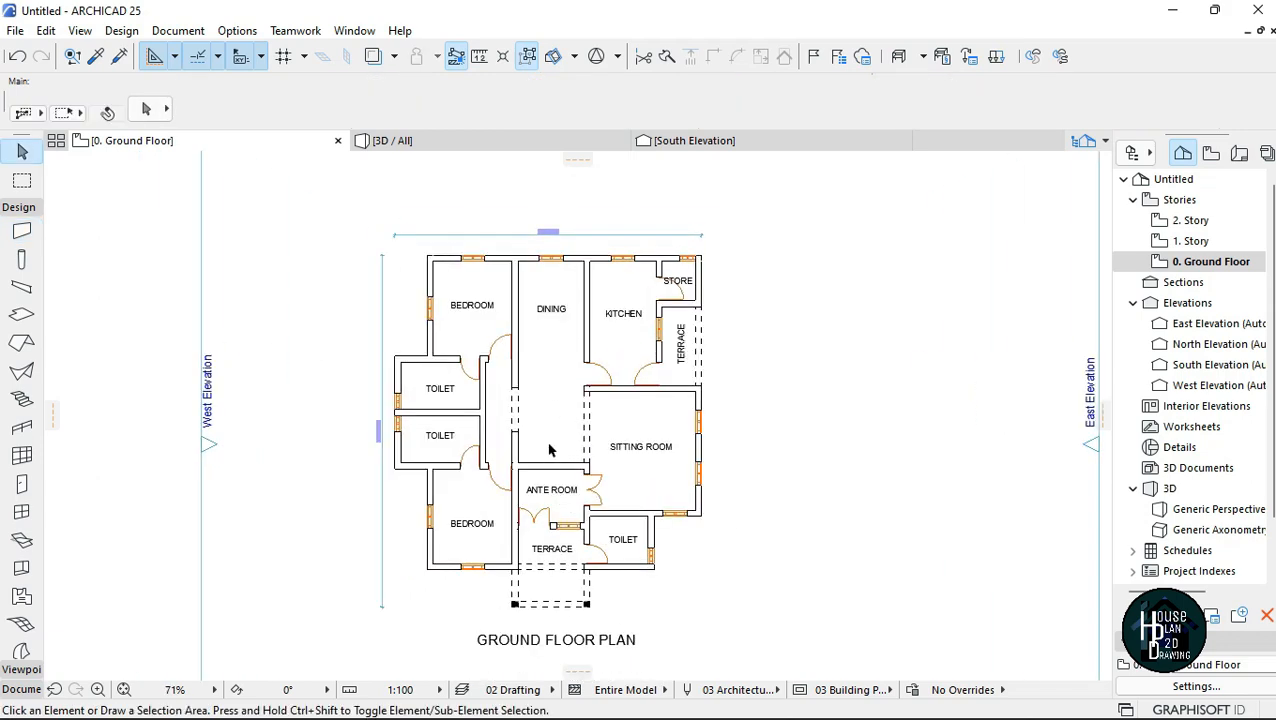
pyautogui.scroll(1, 544, 421)
pyautogui.scroll(-1, 555, 404)
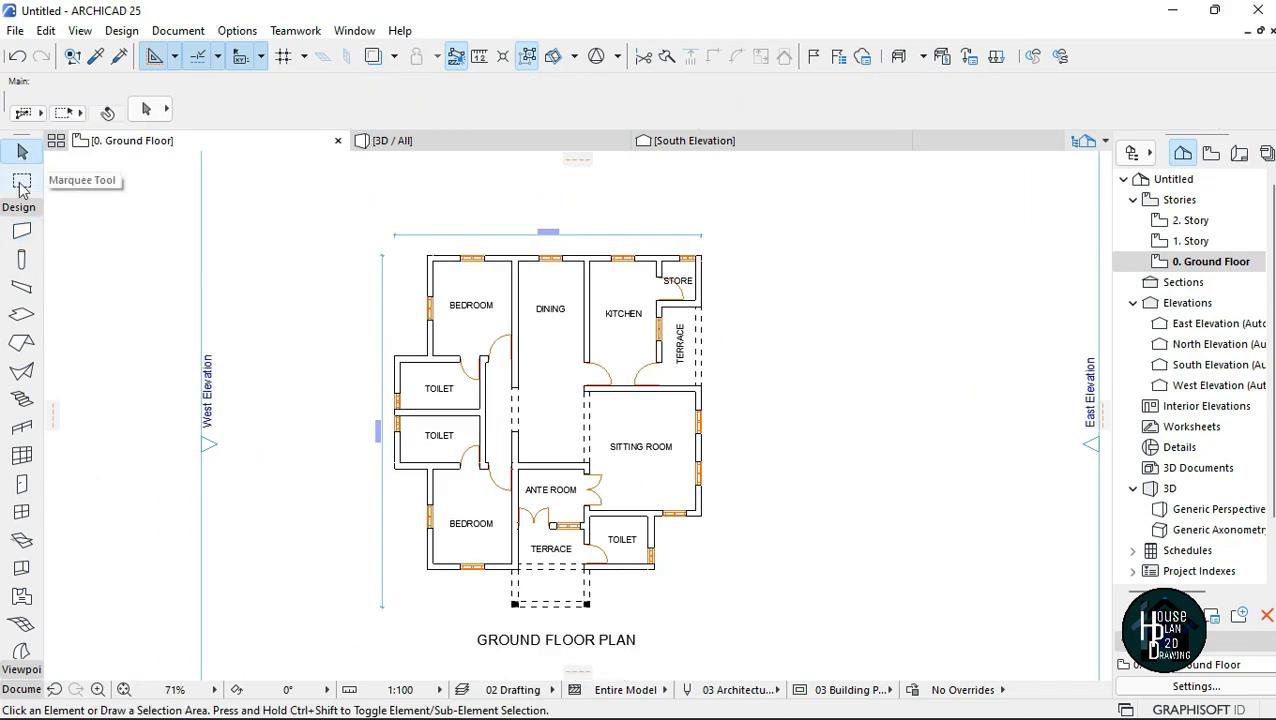
pyautogui.click(22, 182)
pyautogui.click(355, 211)
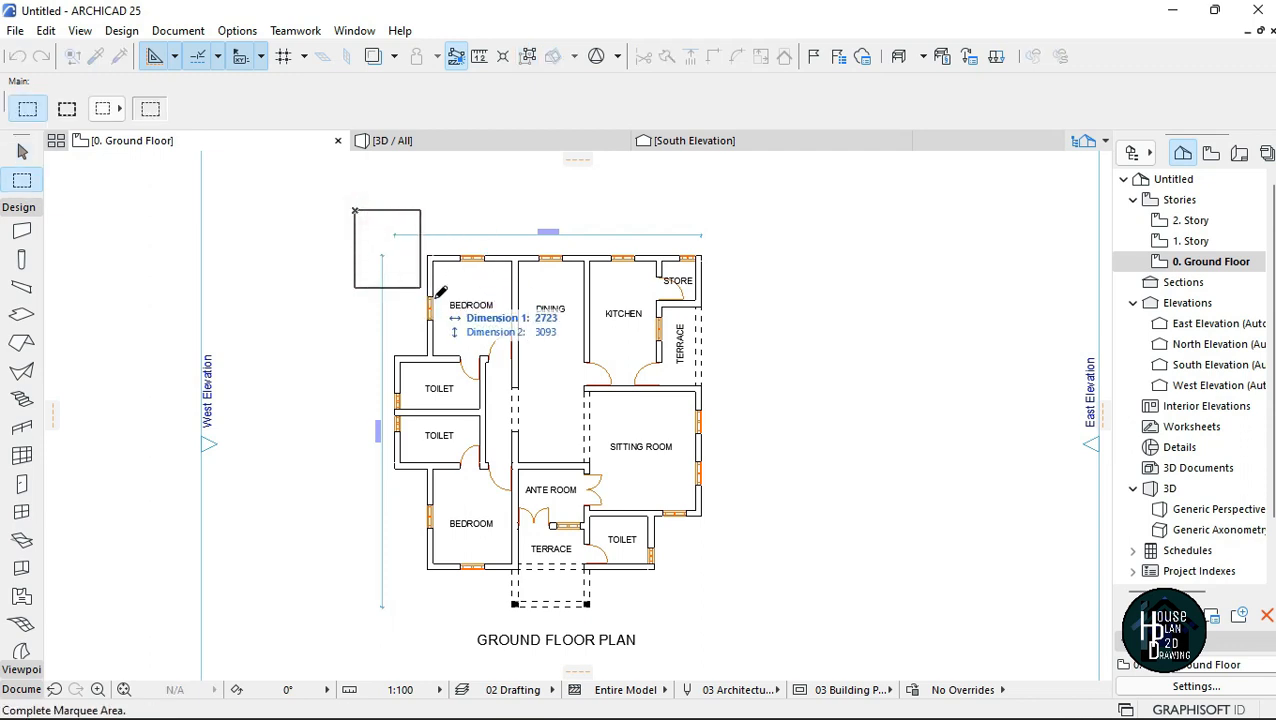
pyautogui.click(737, 665)
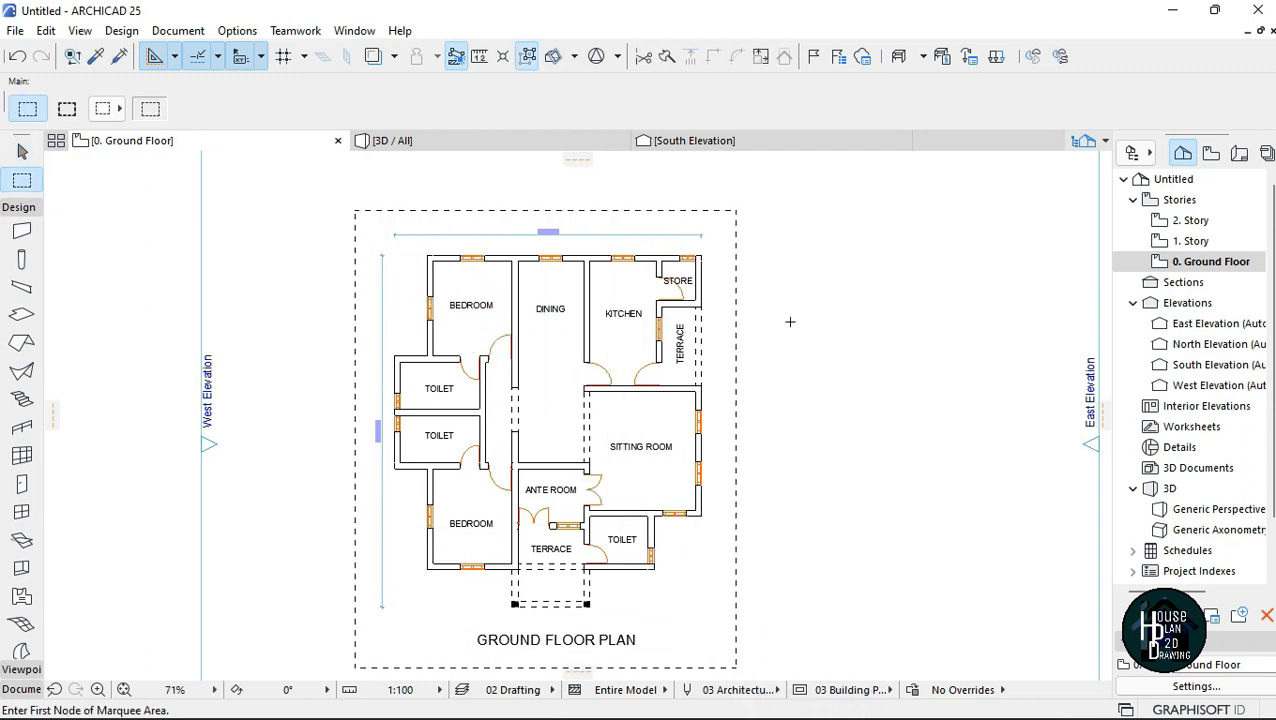
# Open the print settings for the marqueed plan, scale it to Fit to Page and enable Black and White output.
pyautogui.click(15, 30)
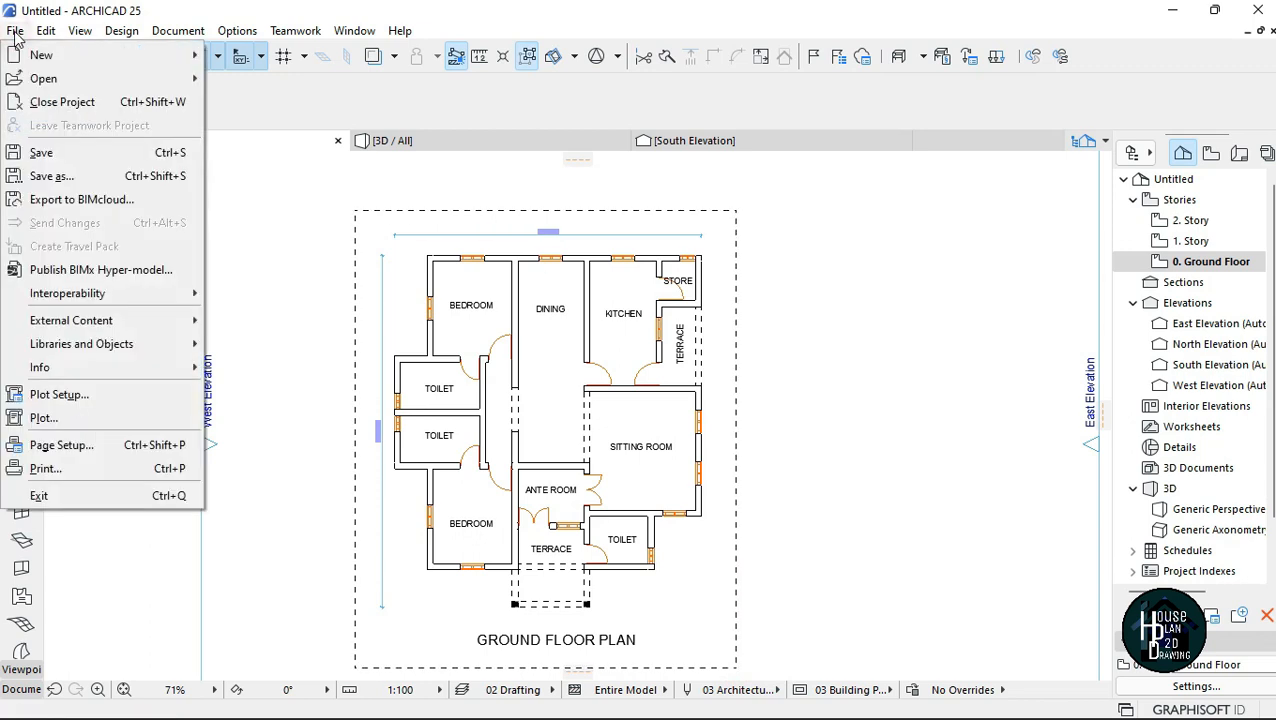
pyautogui.click(90, 473)
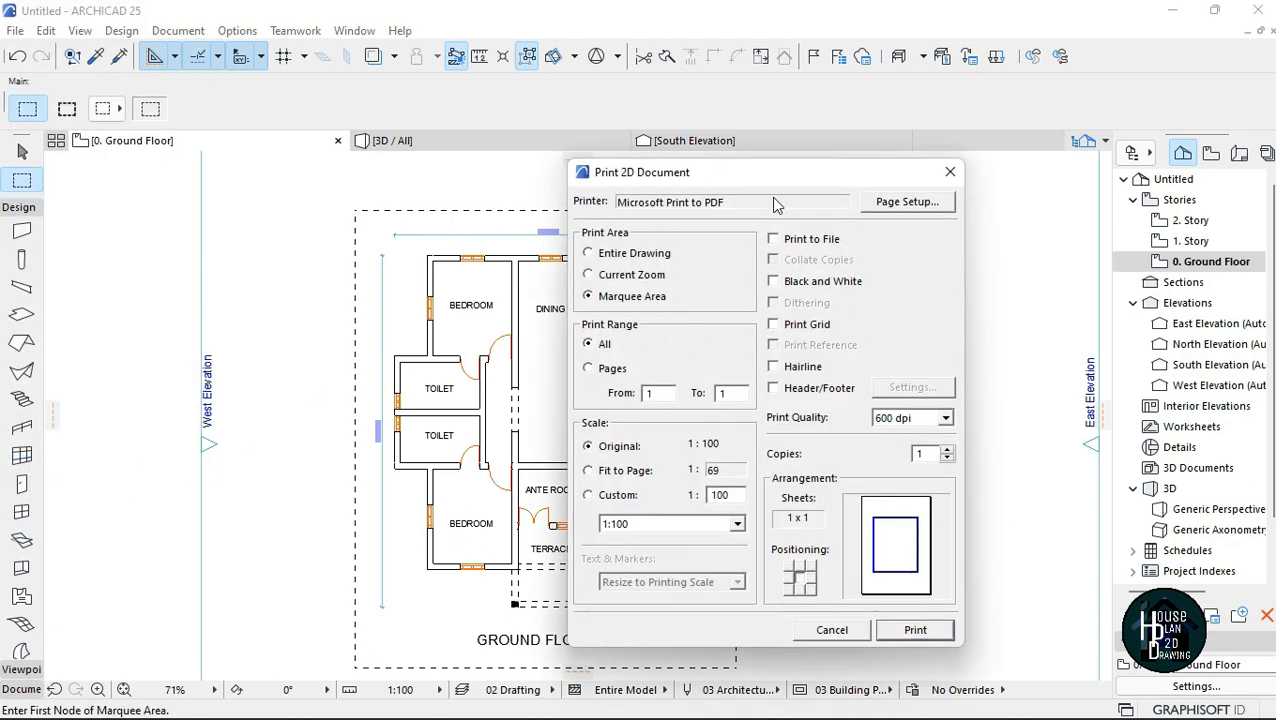
pyautogui.moveTo(781, 183); pyautogui.dragTo(723, 141)
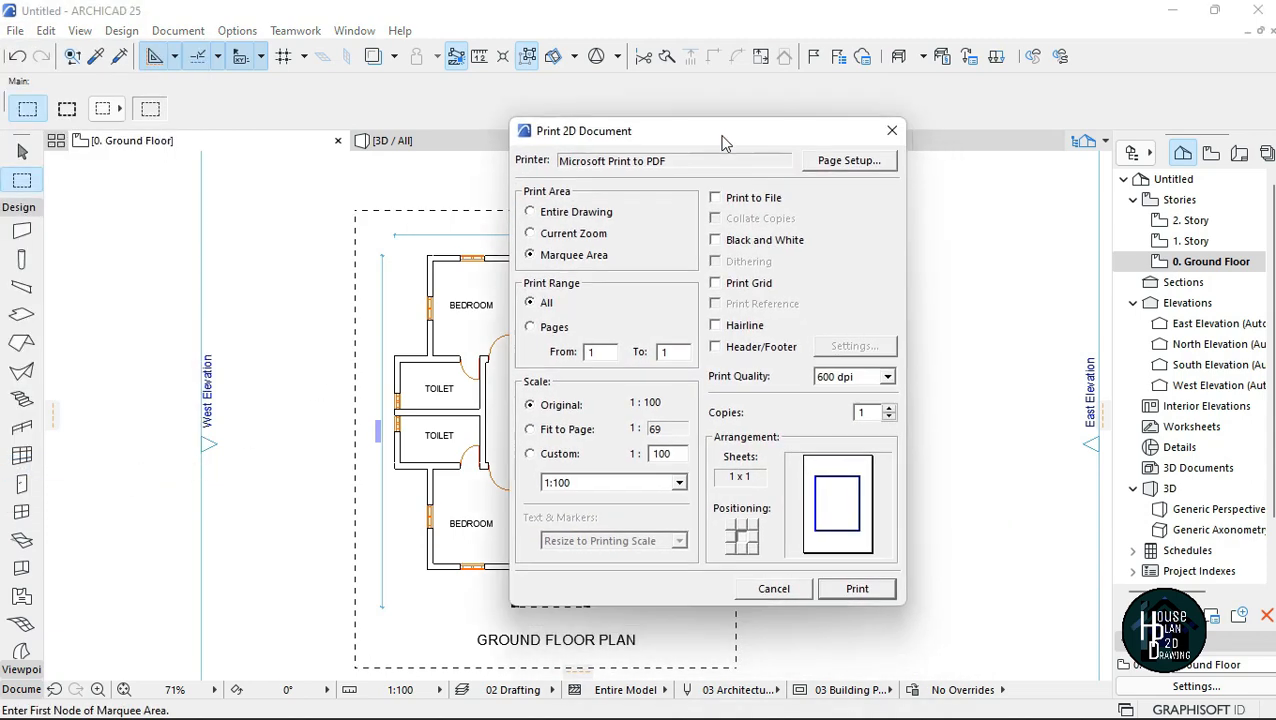
pyautogui.click(567, 428)
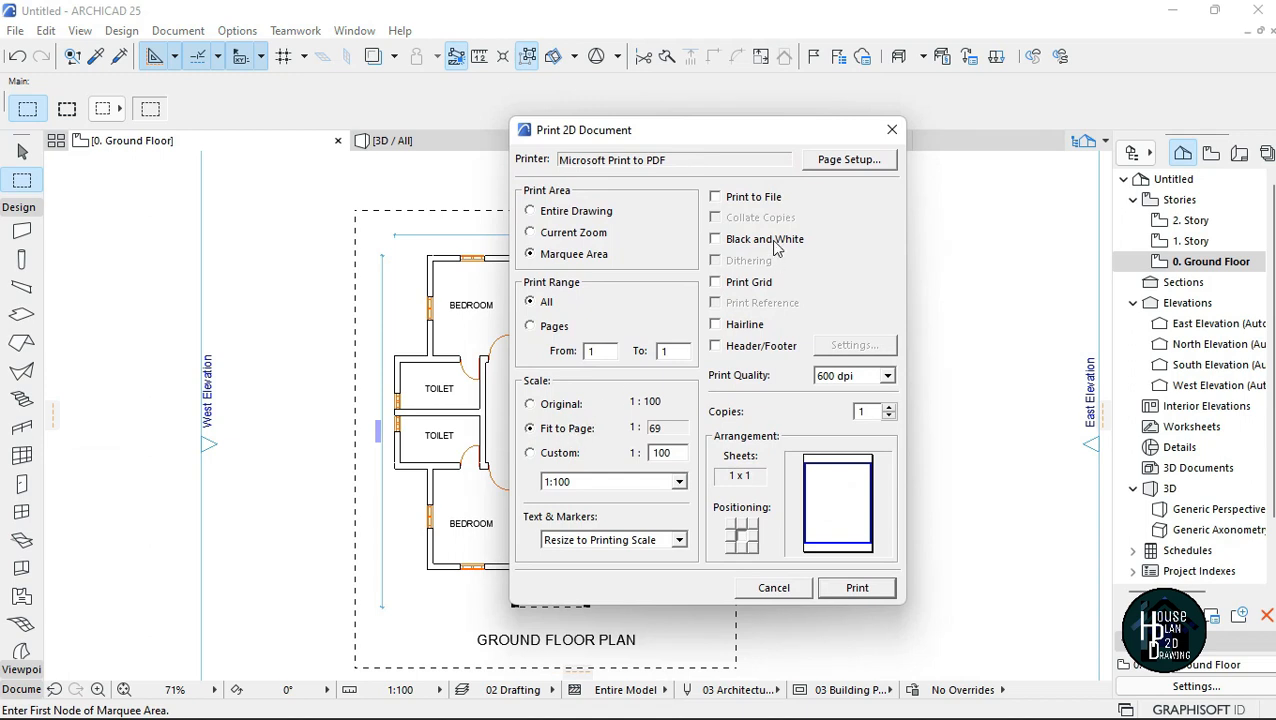
# Set up the Microsoft Print to PDF page as A4 paper in landscape orientation.
pyautogui.click(848, 160)
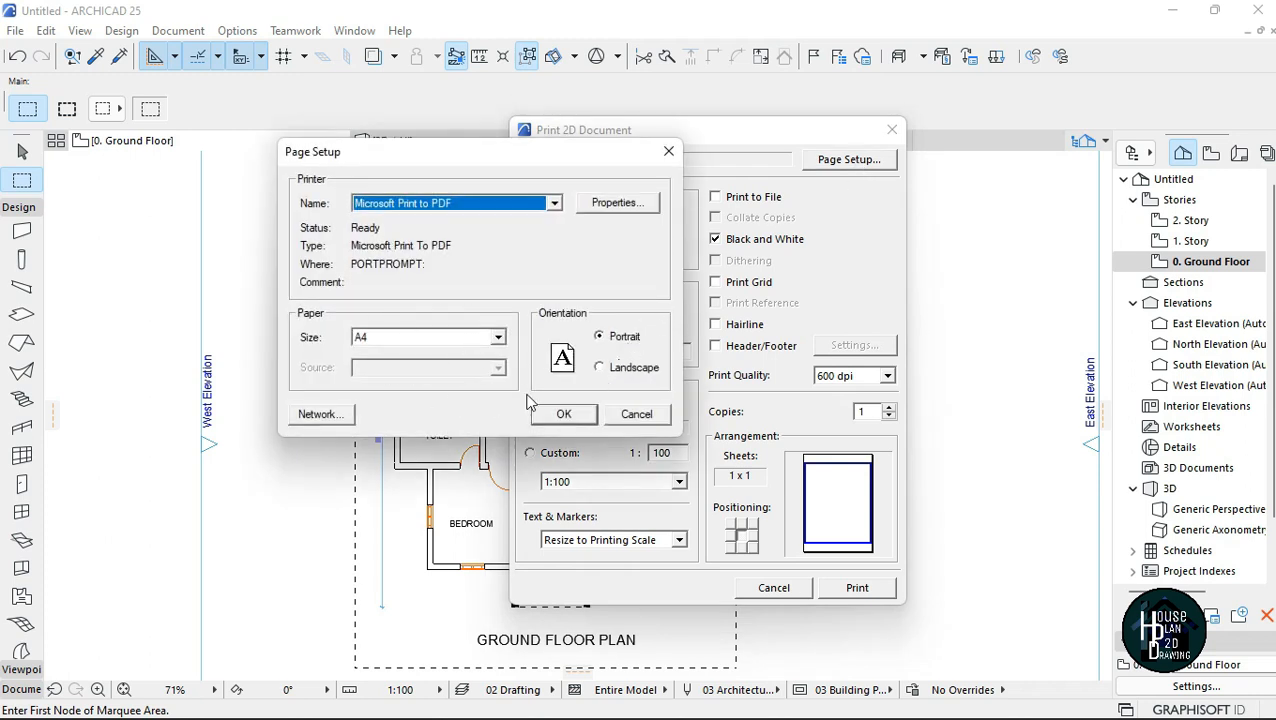
pyautogui.click(498, 338)
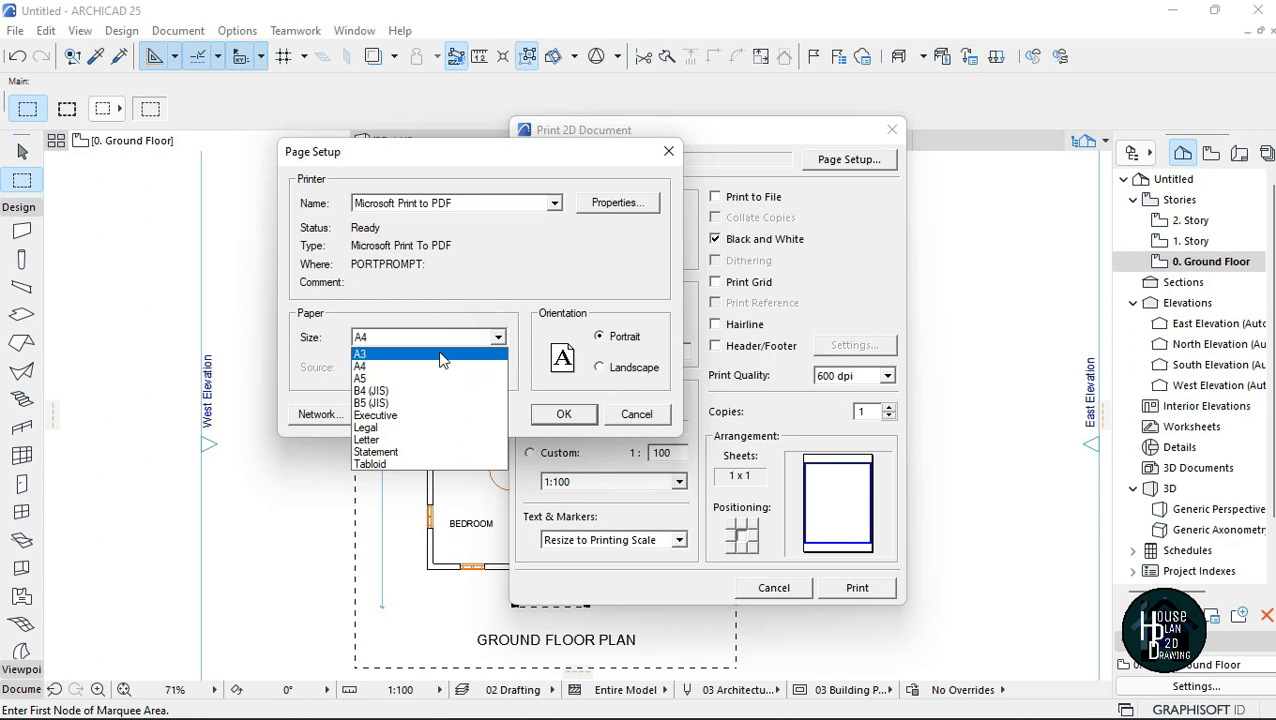
pyautogui.click(497, 340)
pyautogui.click(643, 369)
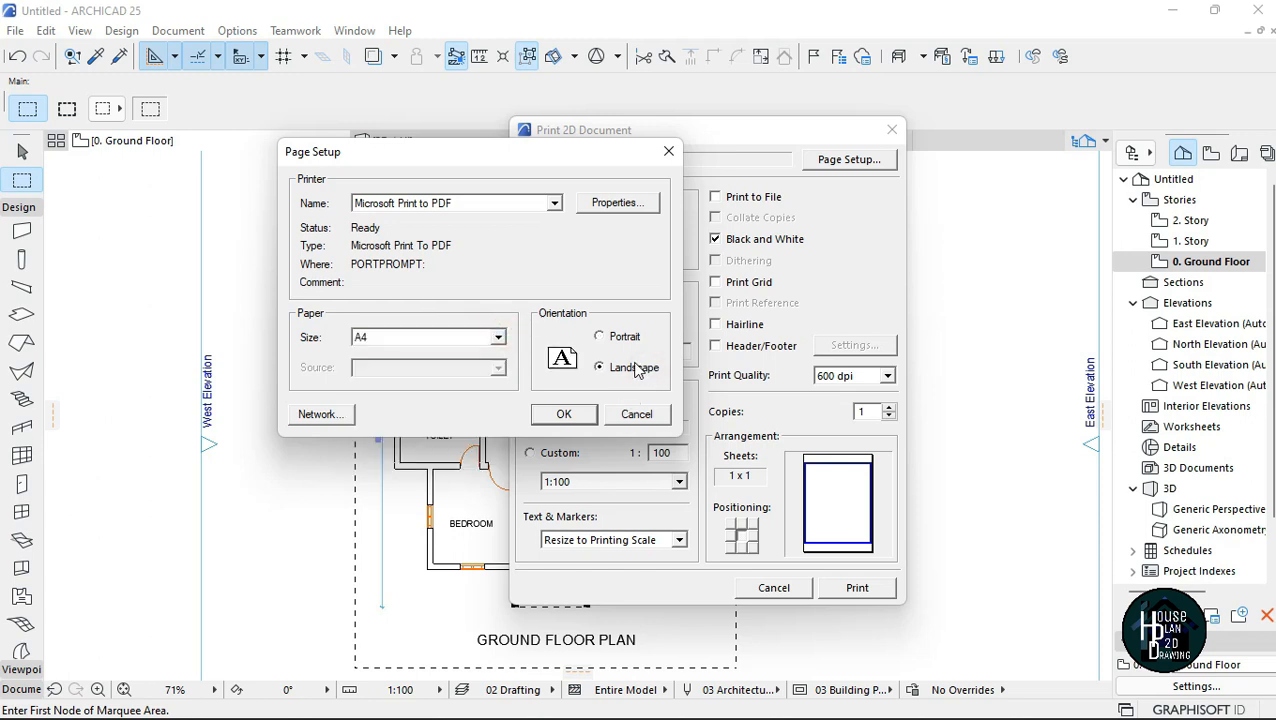
pyautogui.click(498, 340)
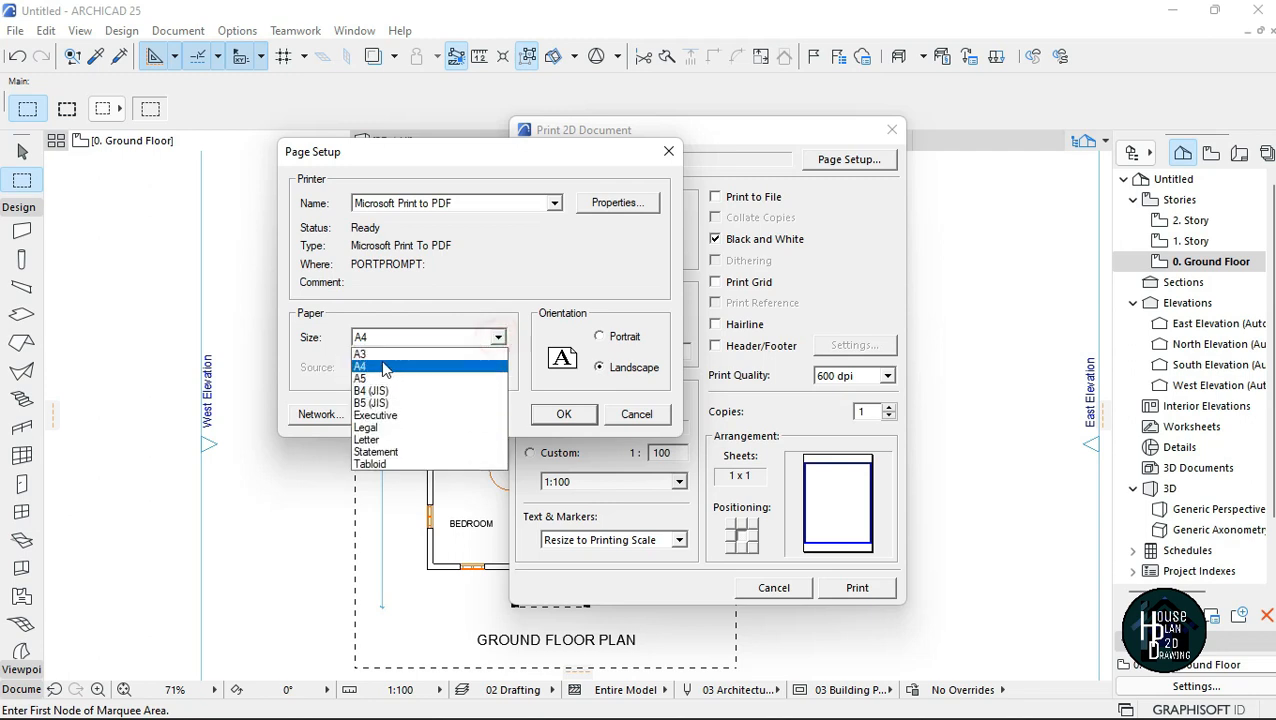
pyautogui.click(500, 338)
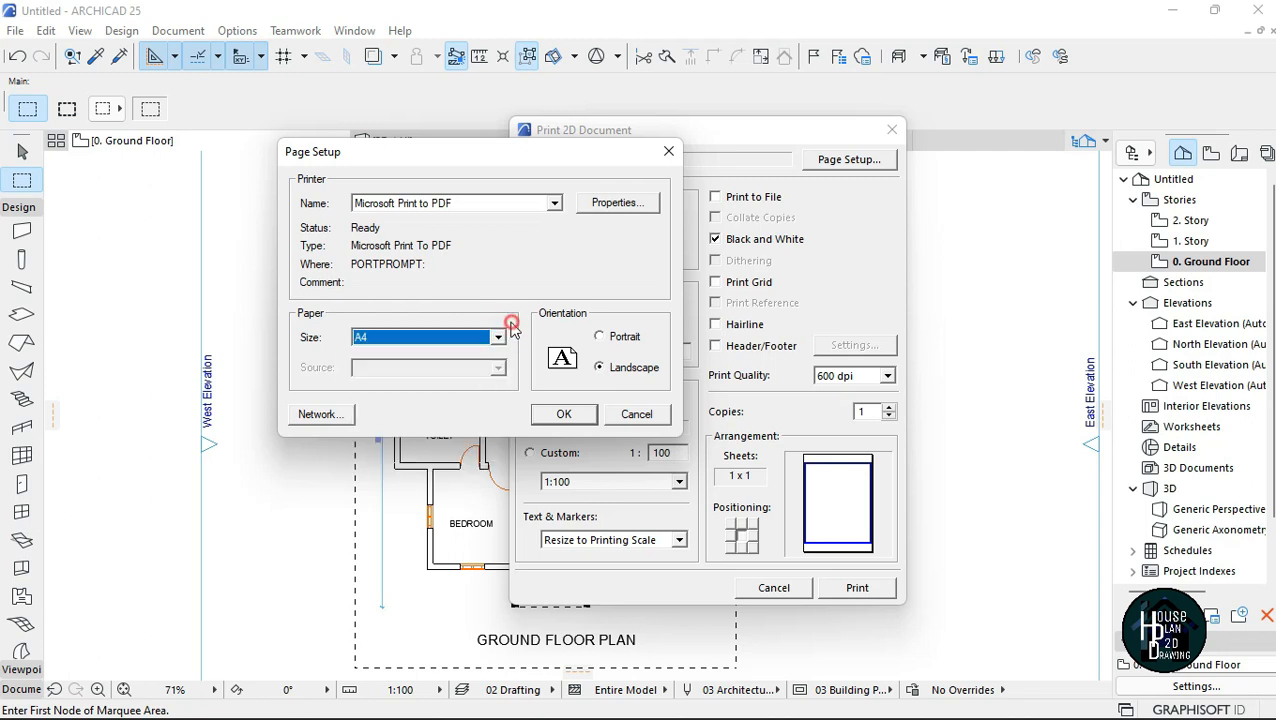
pyautogui.click(564, 414)
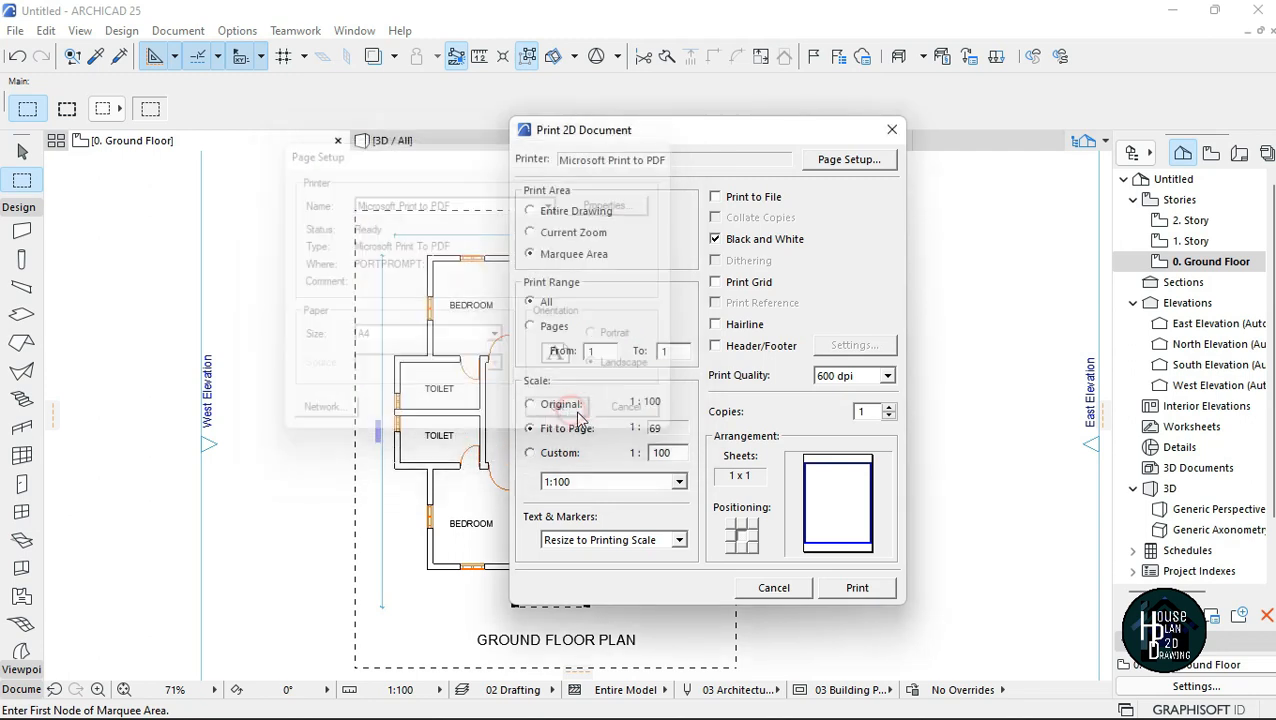
# Print the ground floor plan and save the output on the Desktop as a PDF named 2BEDROOM.
pyautogui.click(866, 588)
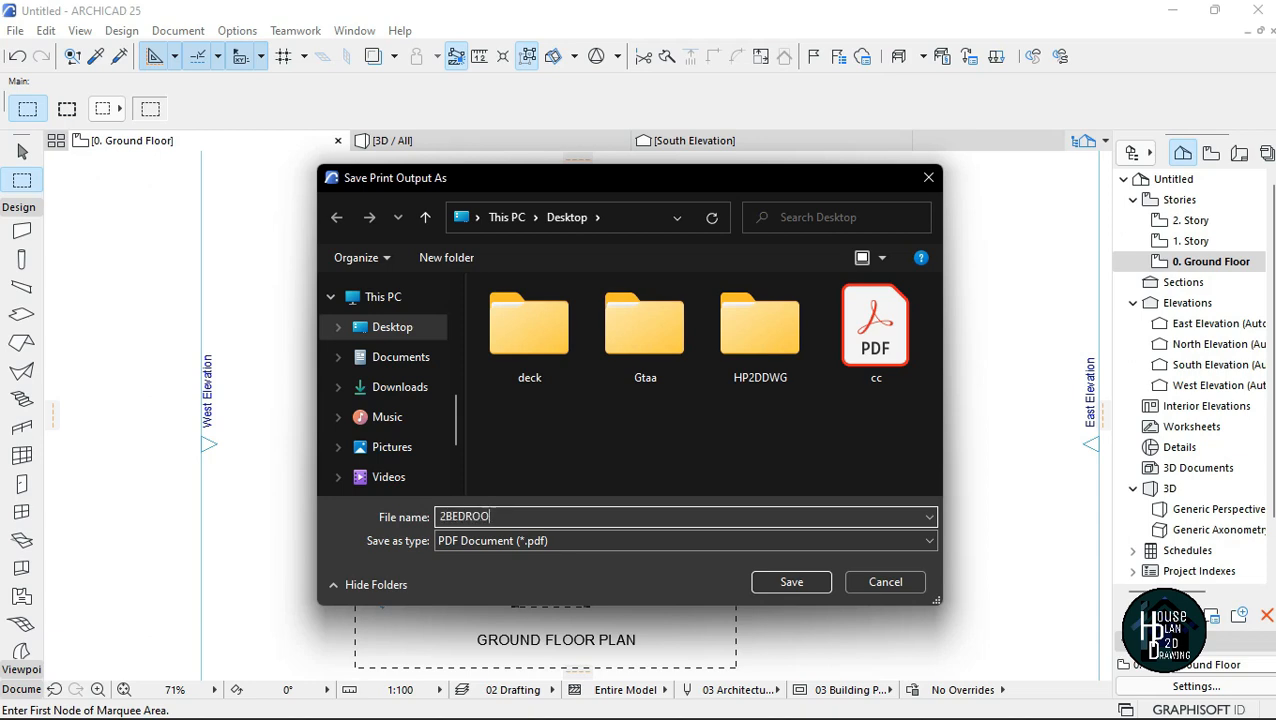
pyautogui.click(789, 582)
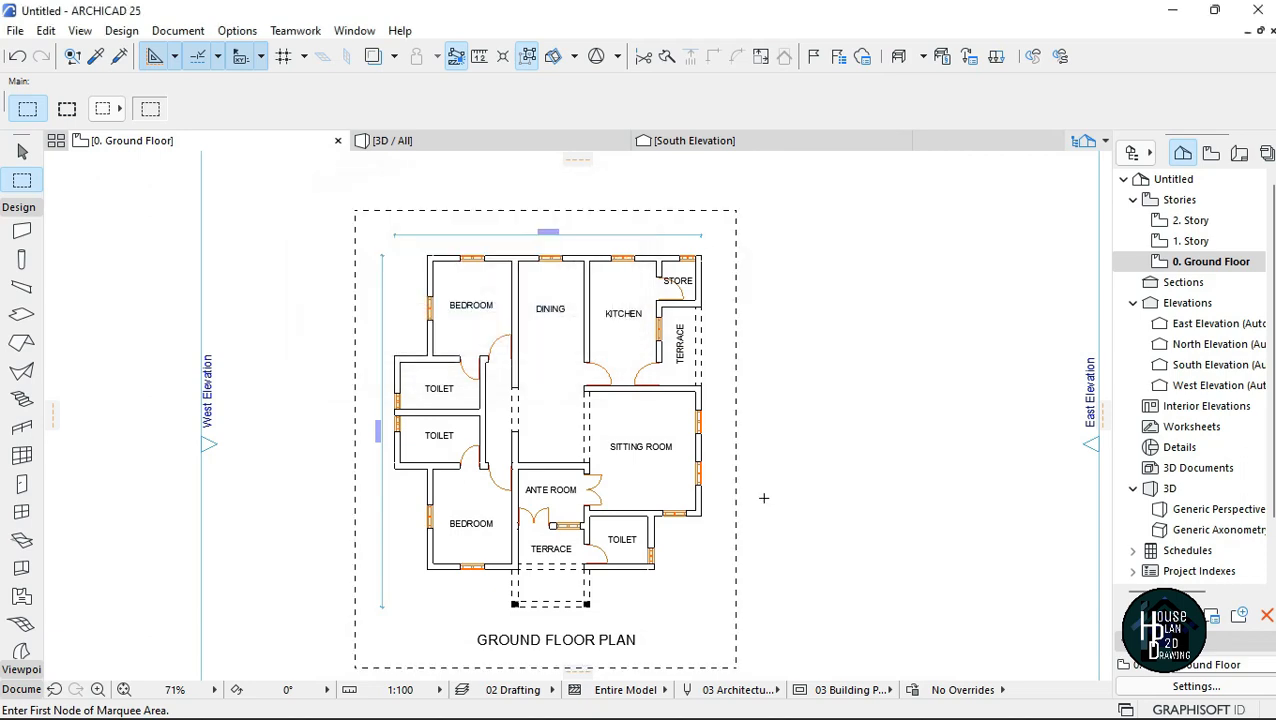
# Open the 2BEDROOM PDF from the desktop and examine the printed walls, doors, windows, room labels and overall dimensions up close.
pyautogui.click(1177, 14)
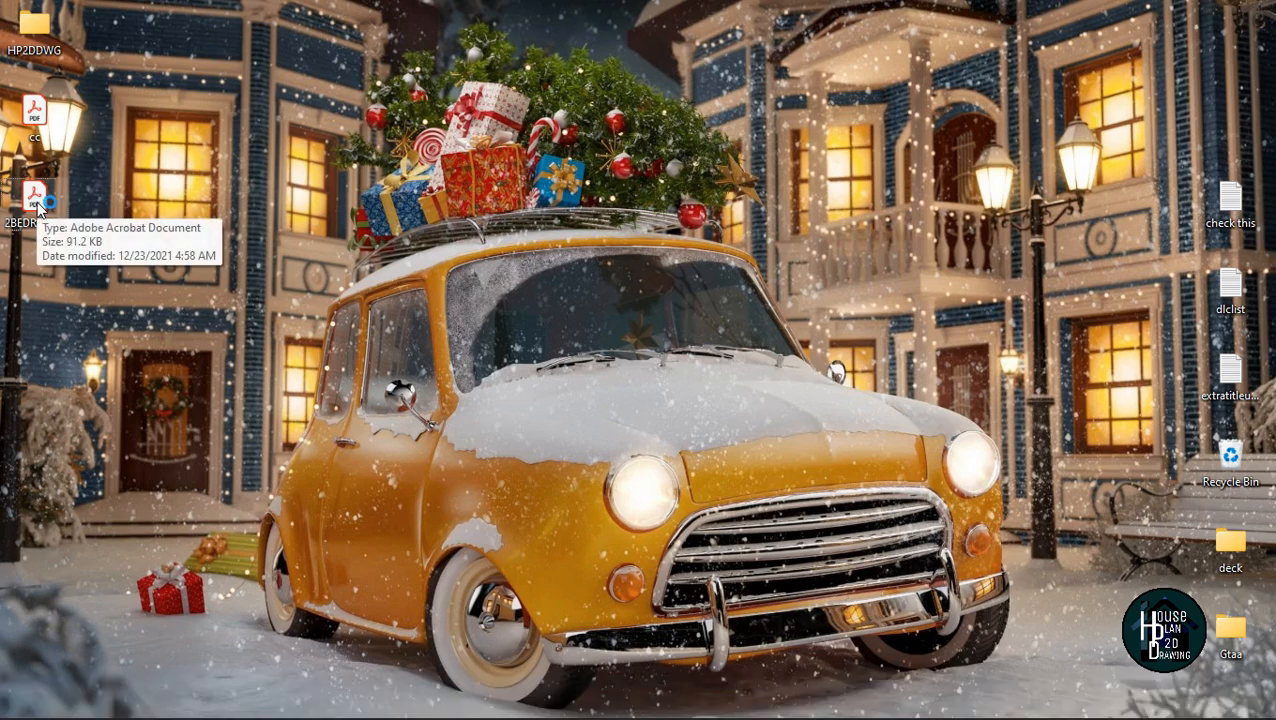
pyautogui.doubleClick(37, 204)
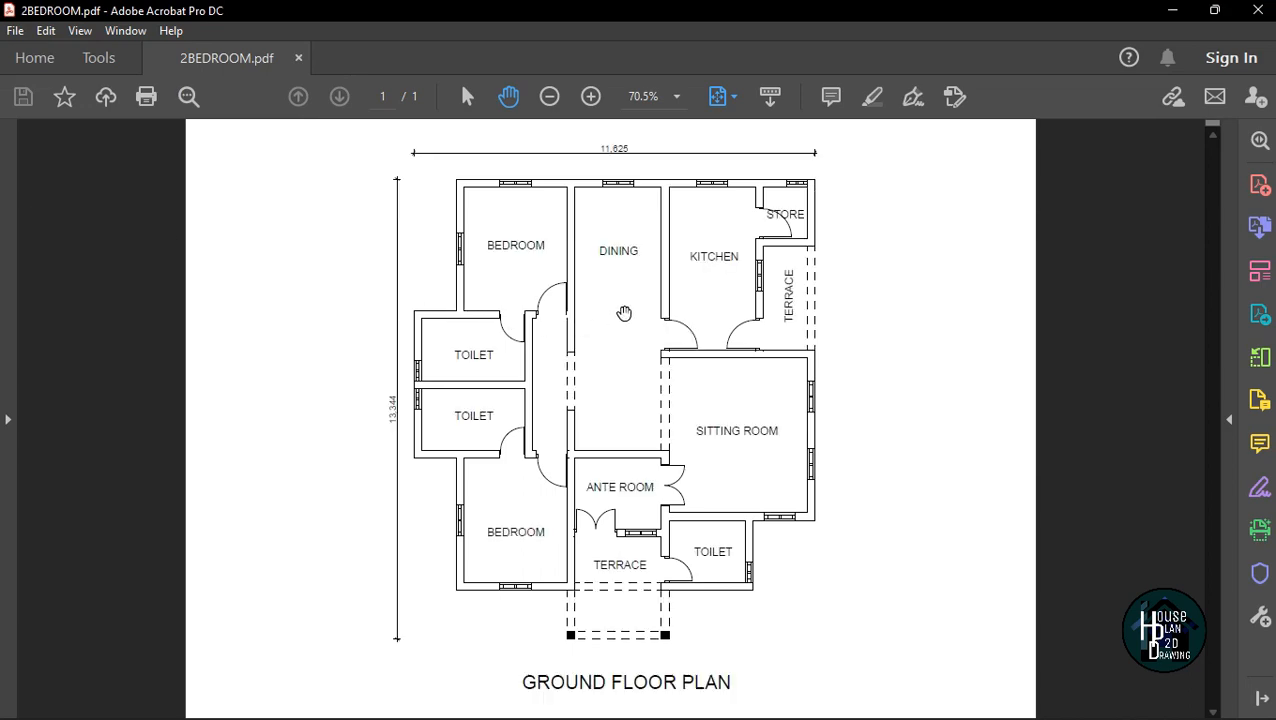
pyautogui.keyDown('ctrl'); pyautogui.scroll(2, 612, 325); pyautogui.keyUp('ctrl')
pyautogui.moveTo(607, 336); pyautogui.dragTo(624, 388)
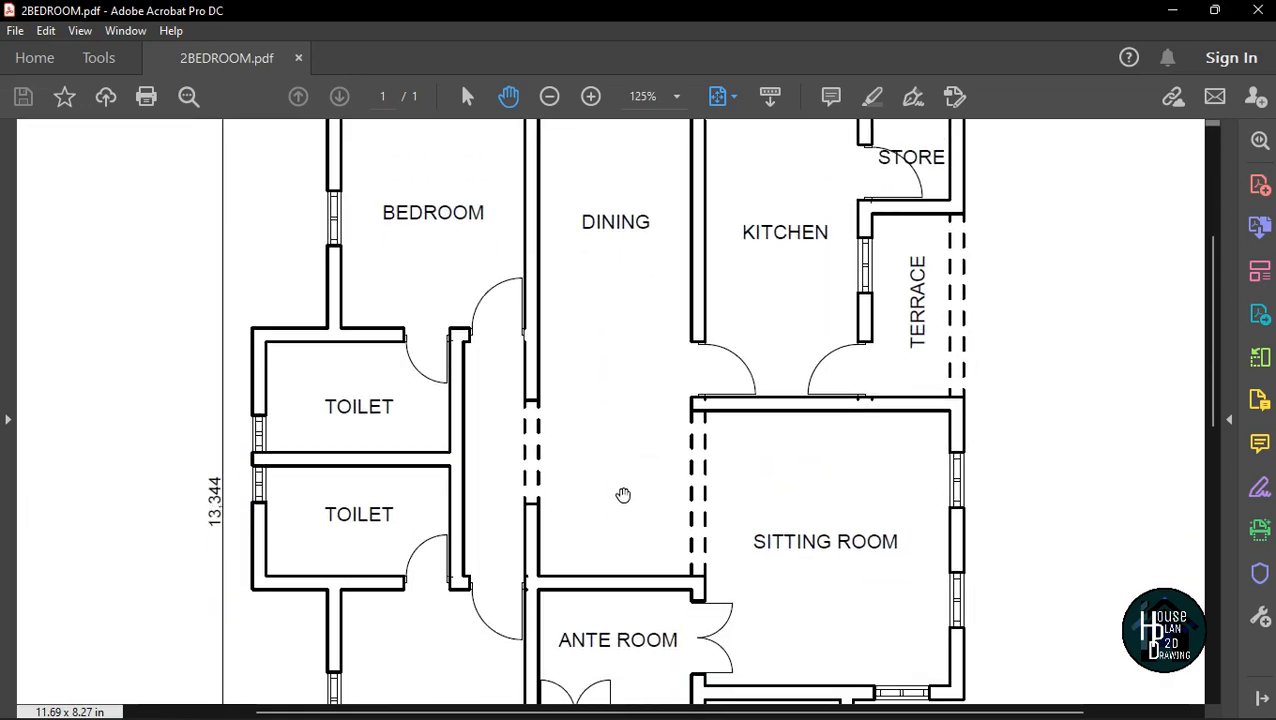
pyautogui.moveTo(624, 496); pyautogui.dragTo(630, 532)
pyautogui.moveTo(640, 328); pyautogui.dragTo(632, 299)
pyautogui.moveTo(629, 504); pyautogui.dragTo(635, 425)
pyautogui.moveTo(635, 385); pyautogui.dragTo(635, 512)
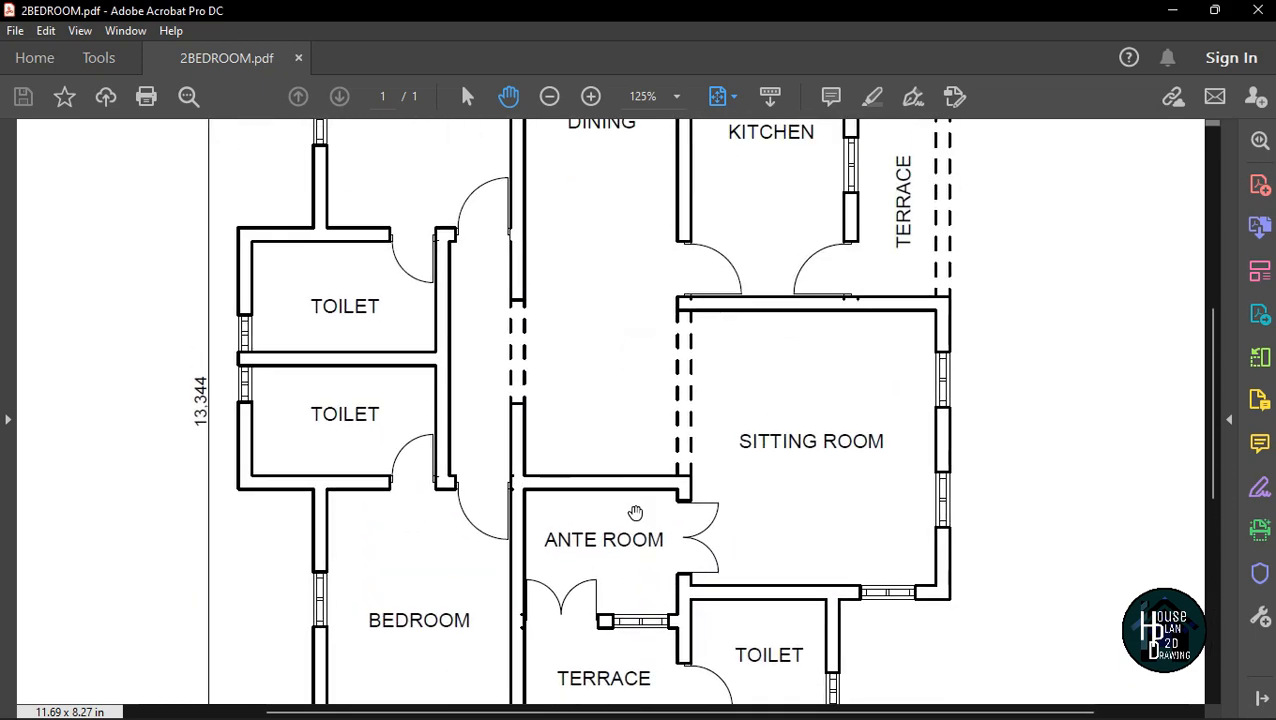
pyautogui.moveTo(638, 436); pyautogui.dragTo(638, 524)
pyautogui.moveTo(632, 468)
pyautogui.mouseDown()
pyautogui.moveTo(629, 610)
pyautogui.moveTo(628, 460)
pyautogui.mouseUp()
pyautogui.moveTo(630, 604); pyautogui.dragTo(631, 388)
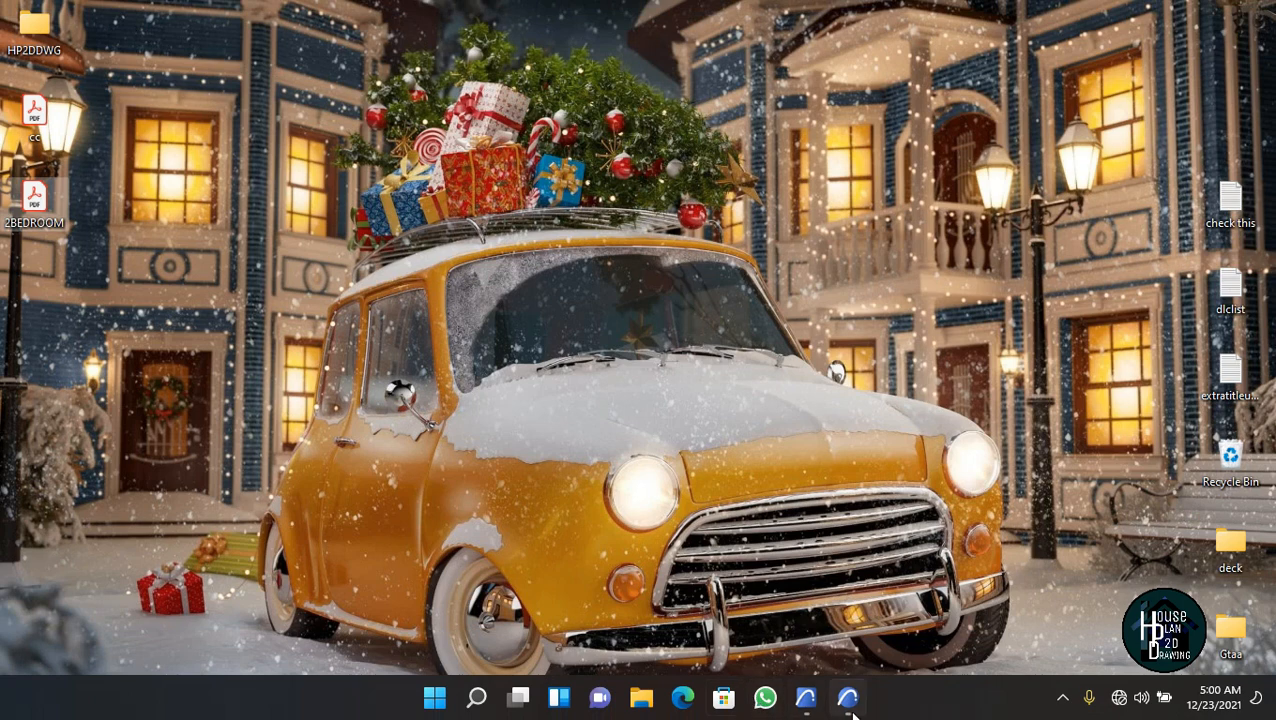
# Switch back to the ARCHICAD project showing the ground floor plan.
pyautogui.moveTo(856, 713)
pyautogui.click(806, 700)
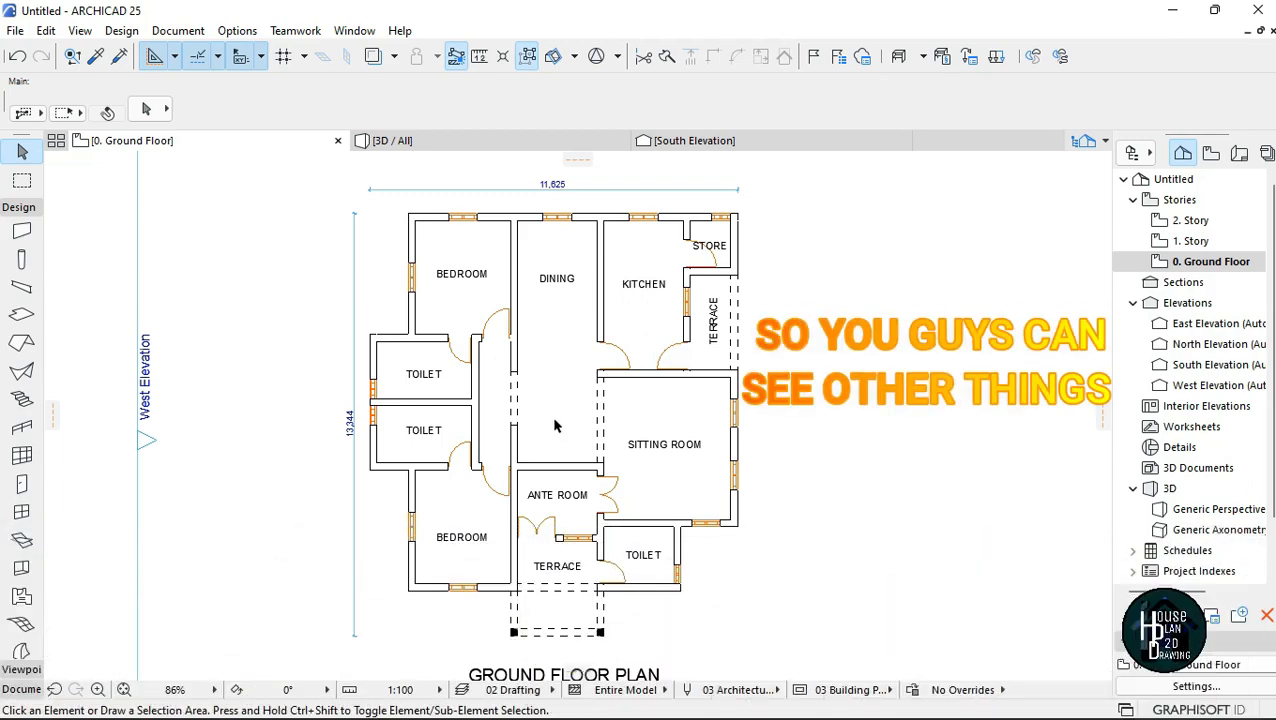
pyautogui.scroll(1, 555, 337)
pyautogui.scroll(3, 558, 318)
pyautogui.scroll(2, 510, 410)
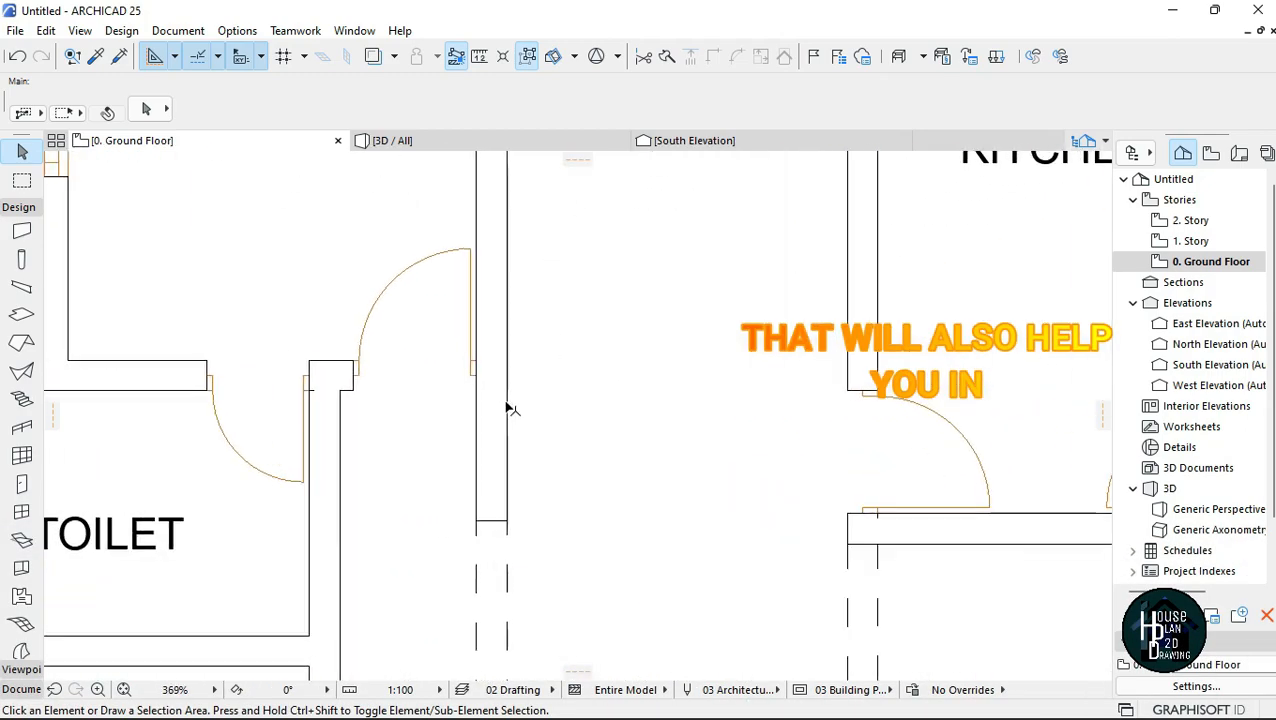
pyautogui.scroll(-6, 507, 407)
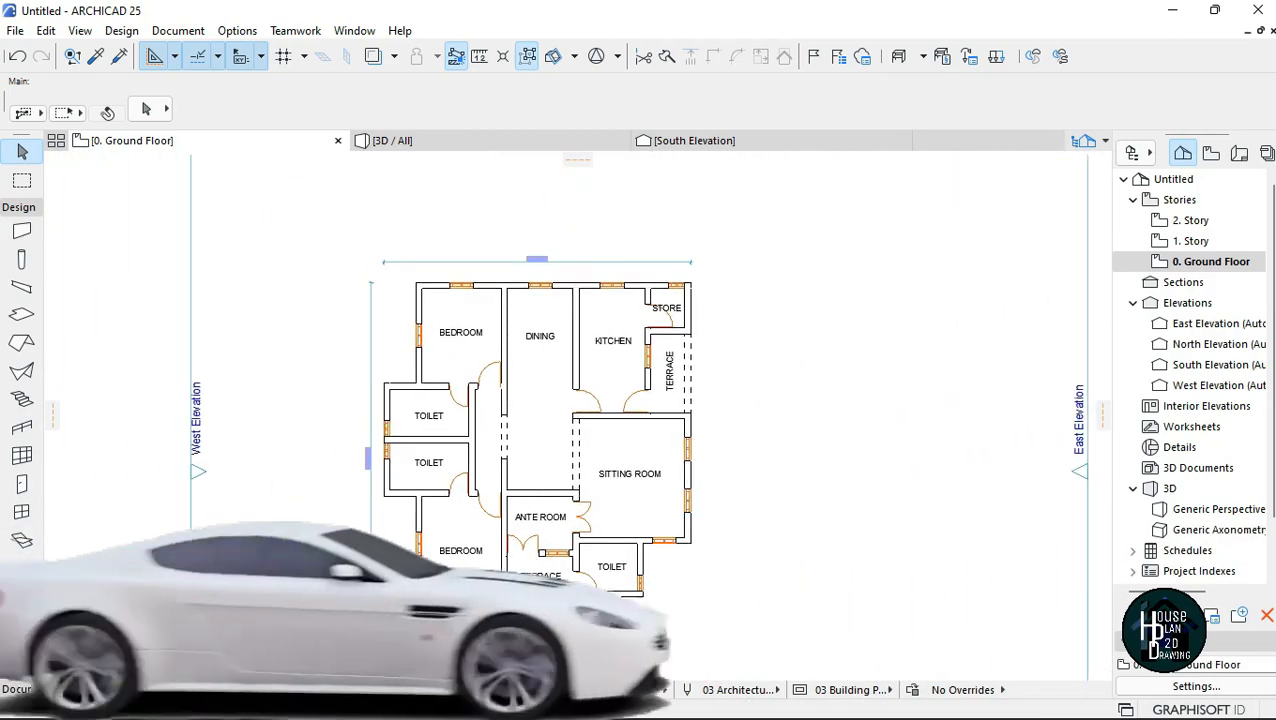
pyautogui.scroll(2, 545, 515)
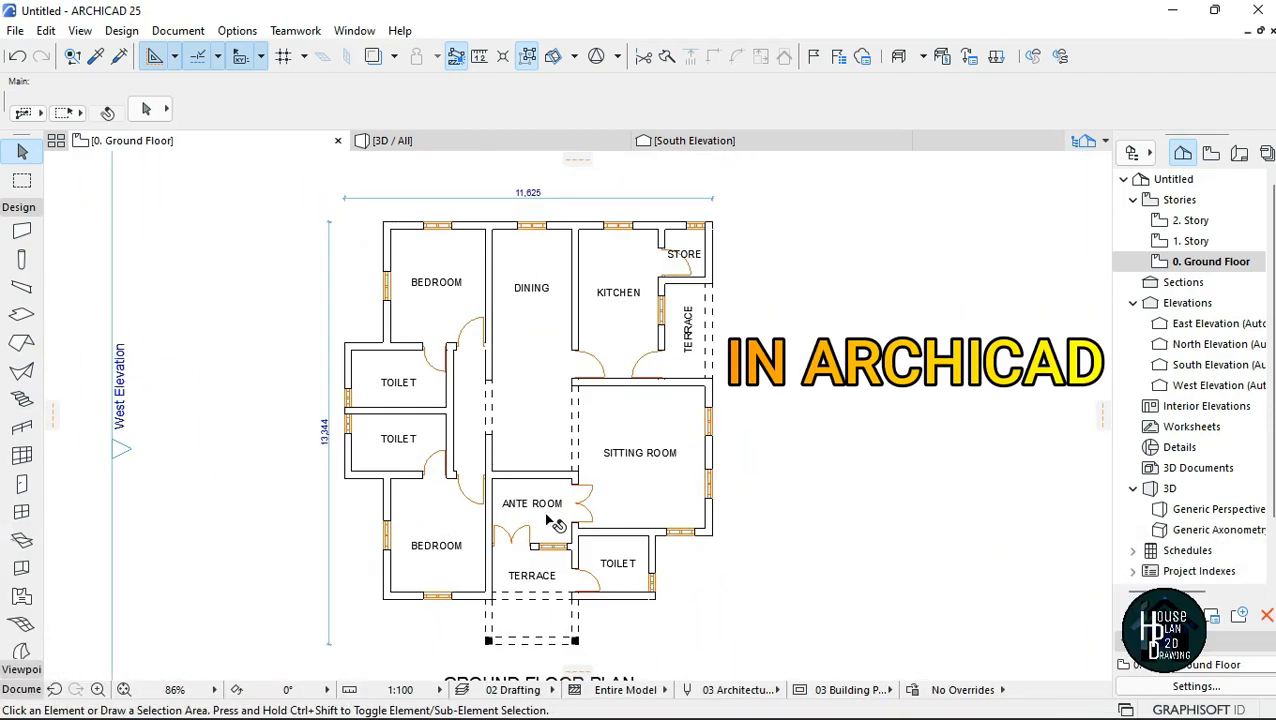
pyautogui.scroll(2, 540, 410)
pyautogui.scroll(-2, 536, 436)
pyautogui.scroll(-2, 536, 436)
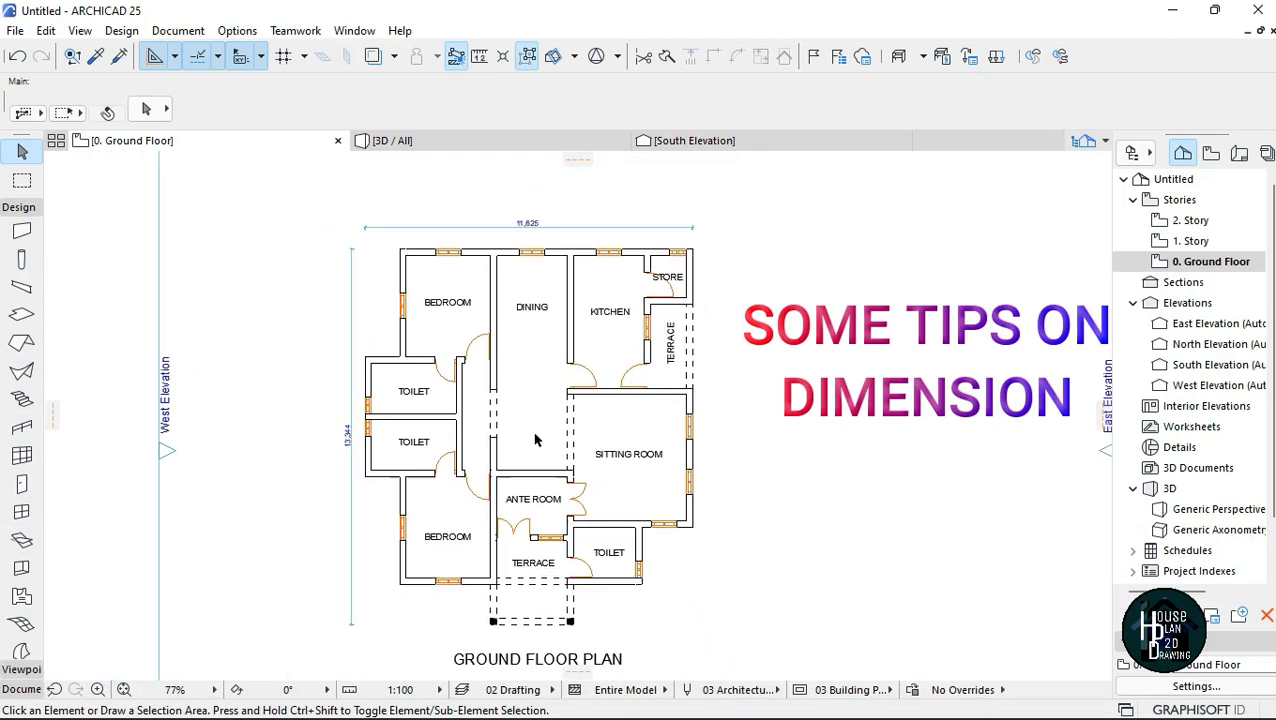
pyautogui.scroll(5, 530, 440)
pyautogui.scroll(-4, 490, 485)
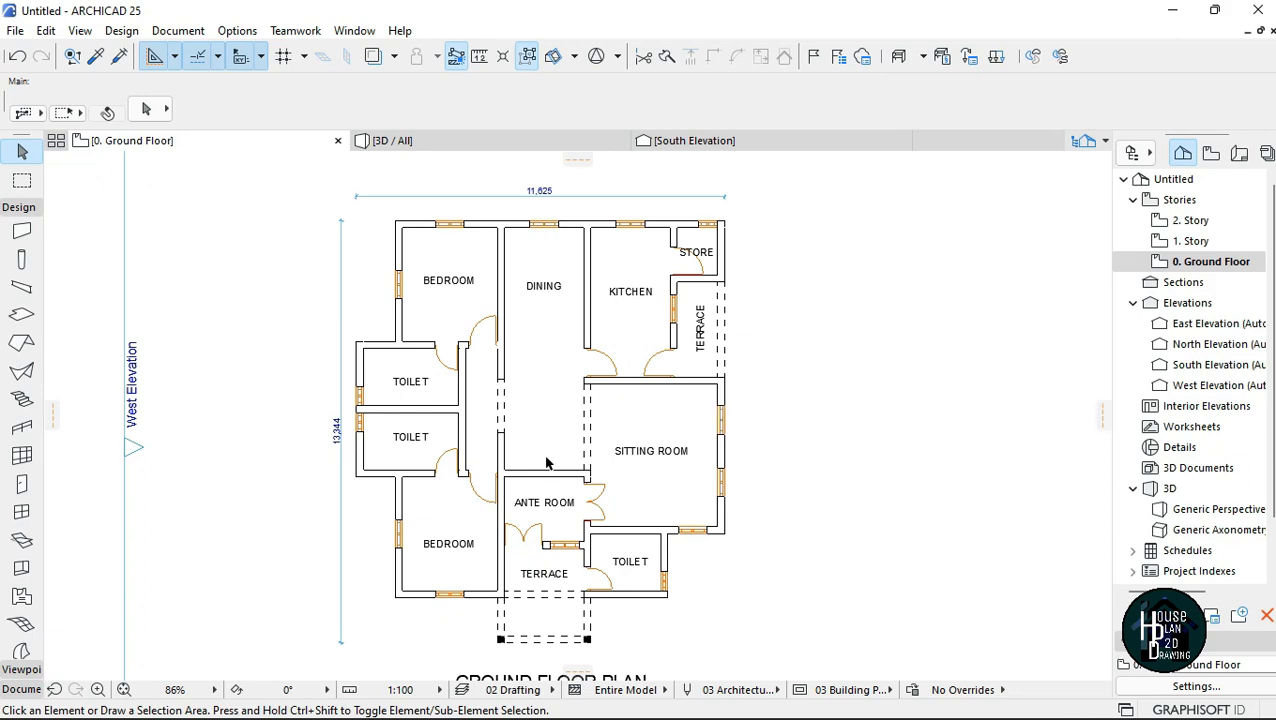
pyautogui.scroll(2, 546, 467)
pyautogui.scroll(-2, 532, 404)
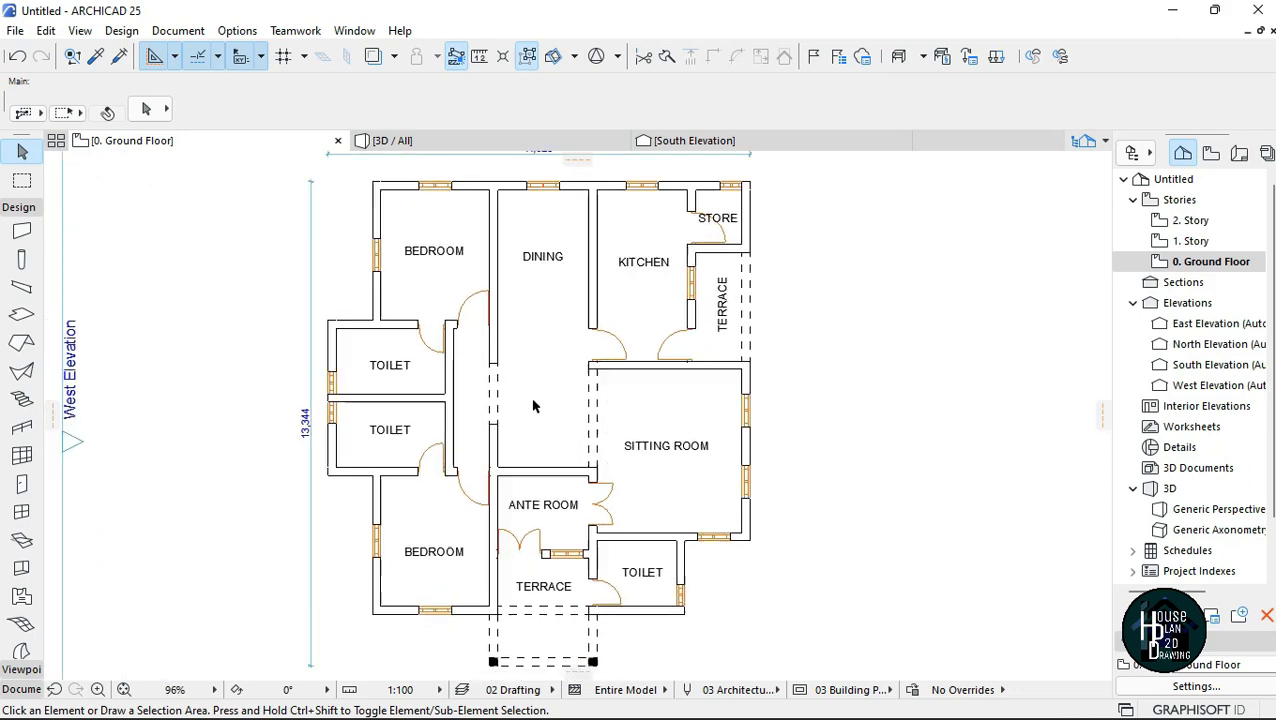